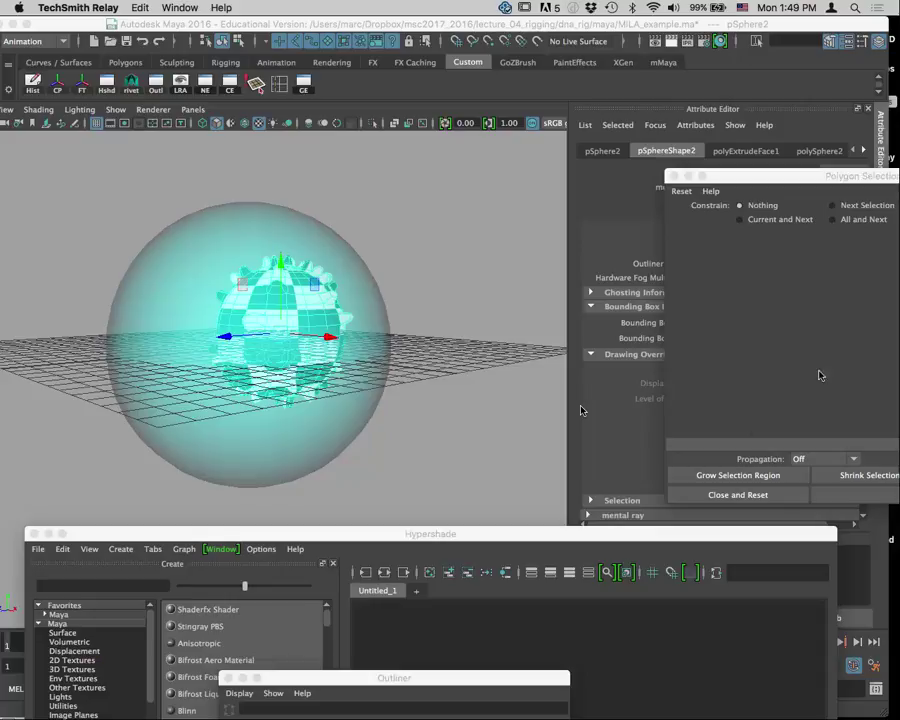
# Clear the windows covering the workspace and select the mila_material1 node in Hypershade to load its attributes
pyautogui.moveTo(770, 177); pyautogui.dragTo(810, 190)
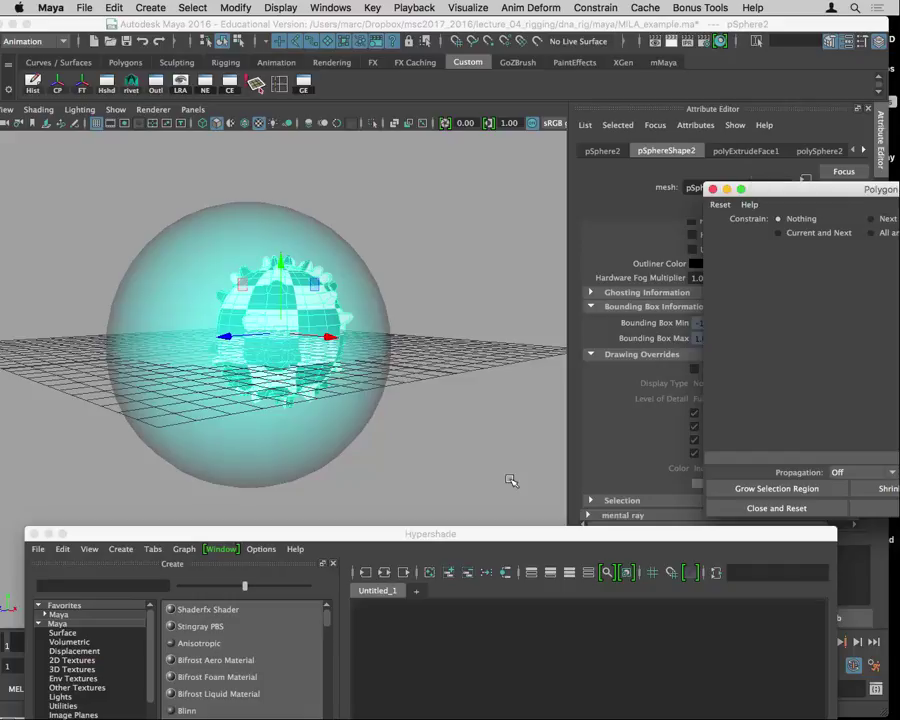
pyautogui.moveTo(509, 548); pyautogui.dragTo(399, 157)
pyautogui.click(511, 380)
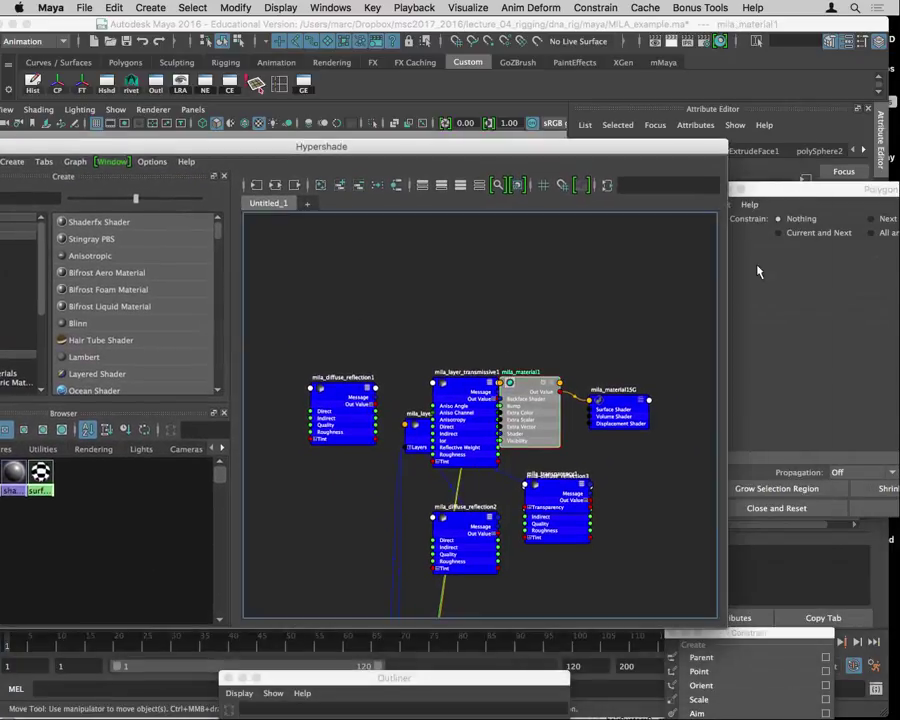
pyautogui.moveTo(629, 151); pyautogui.dragTo(306, 358)
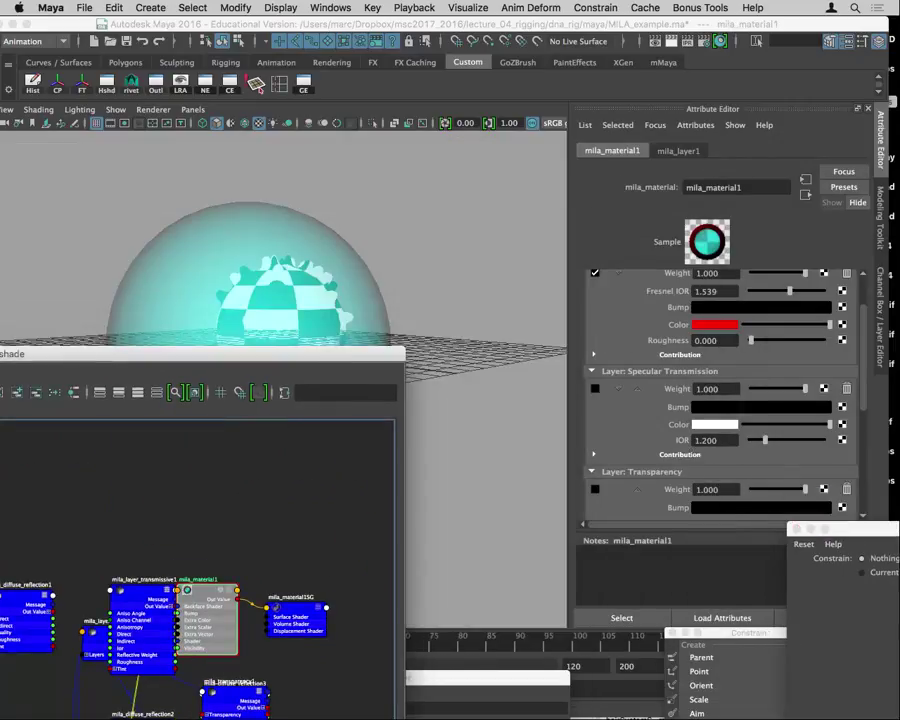
# Delete the Transparency, Specular Transmission and Diffuse Reflection layers from mila_material1, leaving only the base component
pyautogui.moveTo(866, 378); pyautogui.dragTo(867, 399)
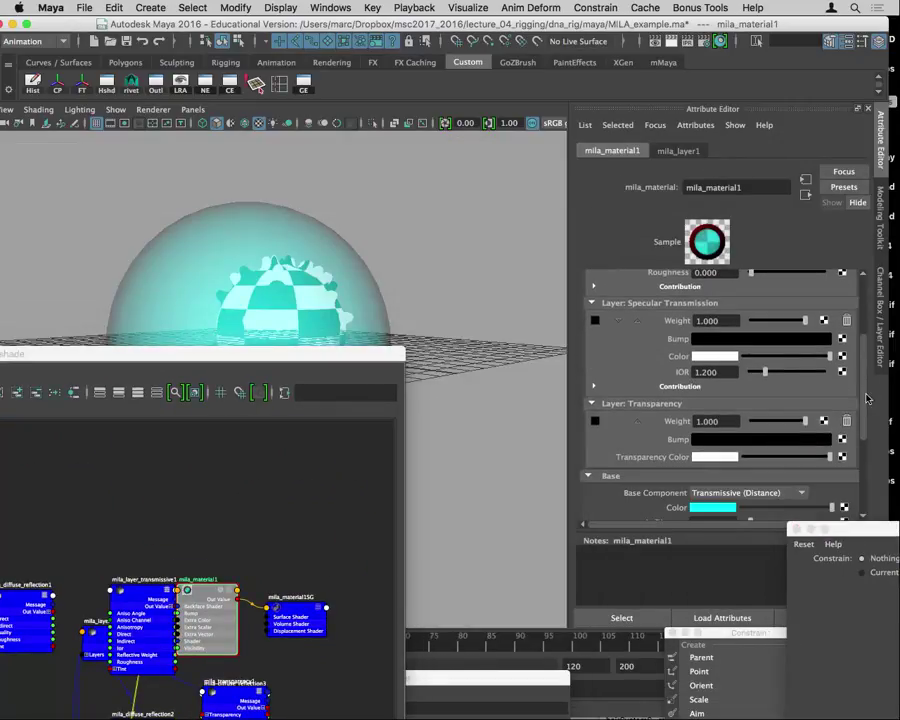
pyautogui.scroll(5, 657, 333)
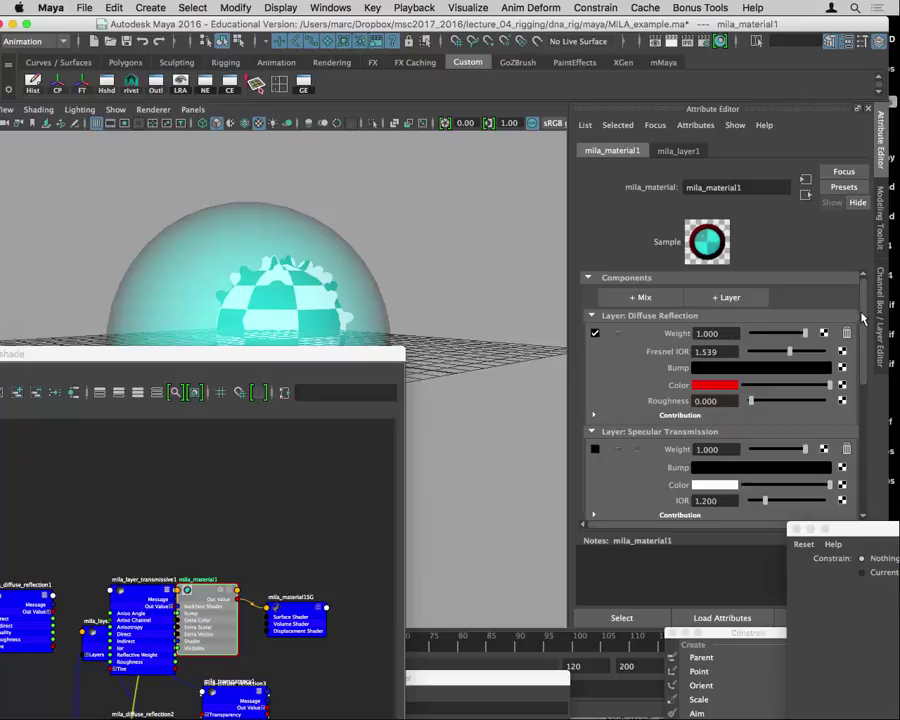
pyautogui.moveTo(864, 318); pyautogui.dragTo(870, 371)
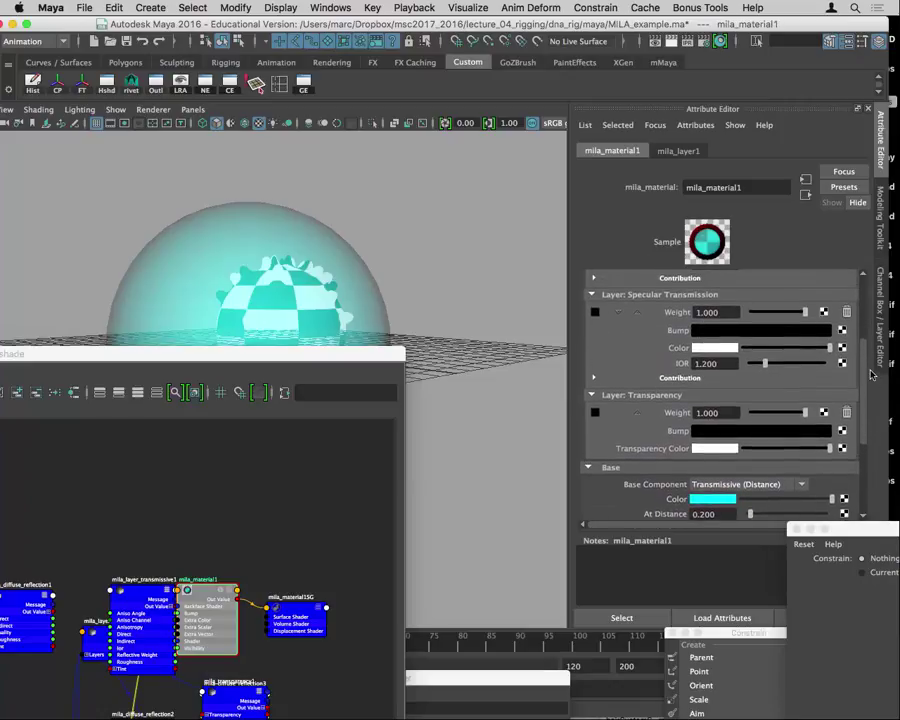
pyautogui.click(847, 415)
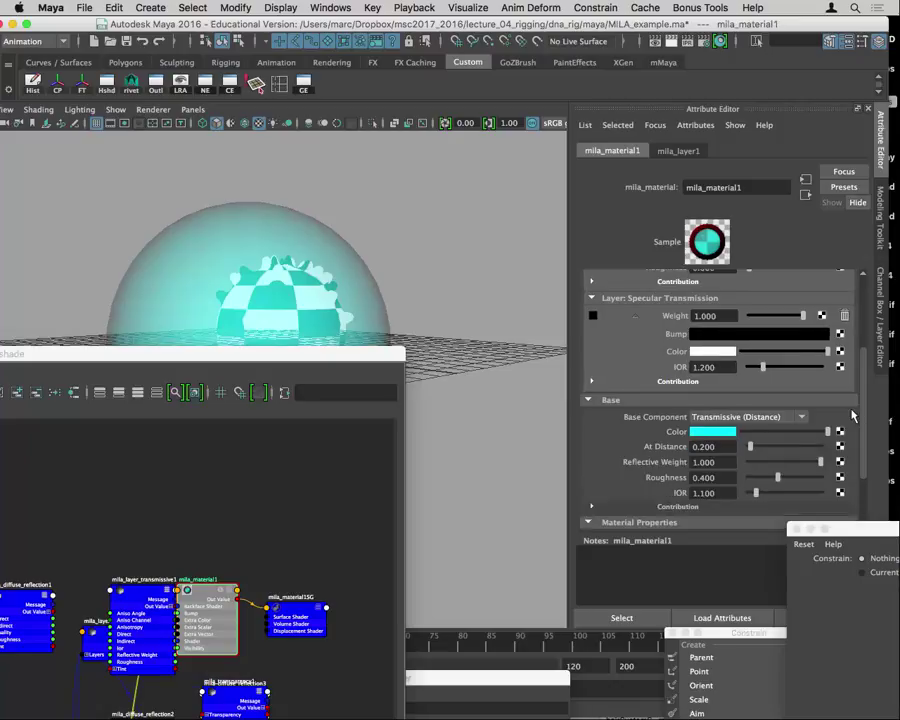
pyautogui.moveTo(860, 400); pyautogui.dragTo(863, 355)
pyautogui.click(847, 378)
pyautogui.click(848, 333)
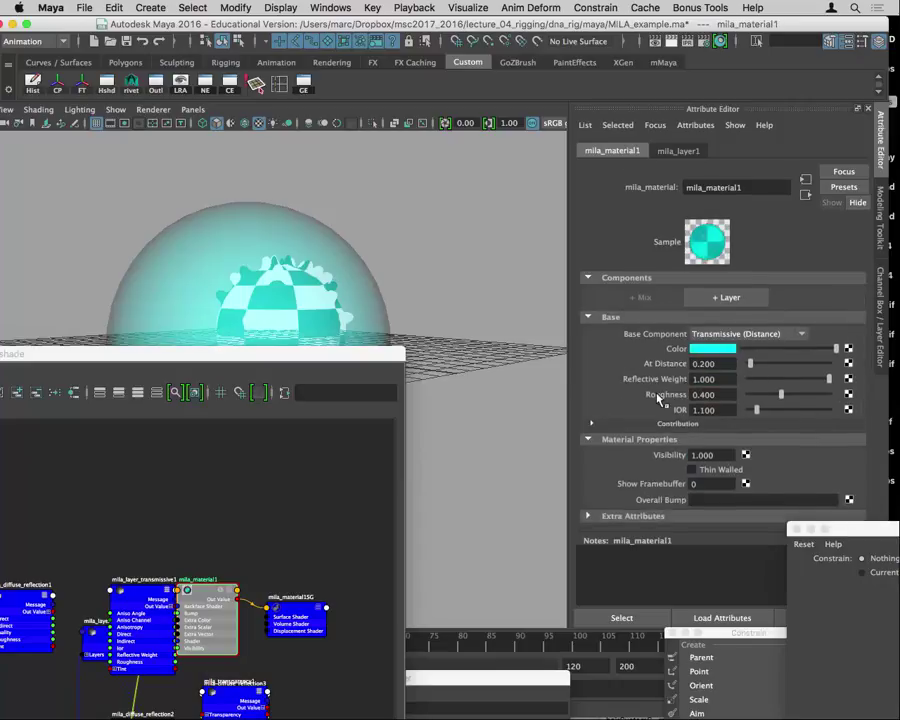
# Switch the base component of mila_material1 to Diffuse and uncover the sphere in the viewport
pyautogui.click(742, 335)
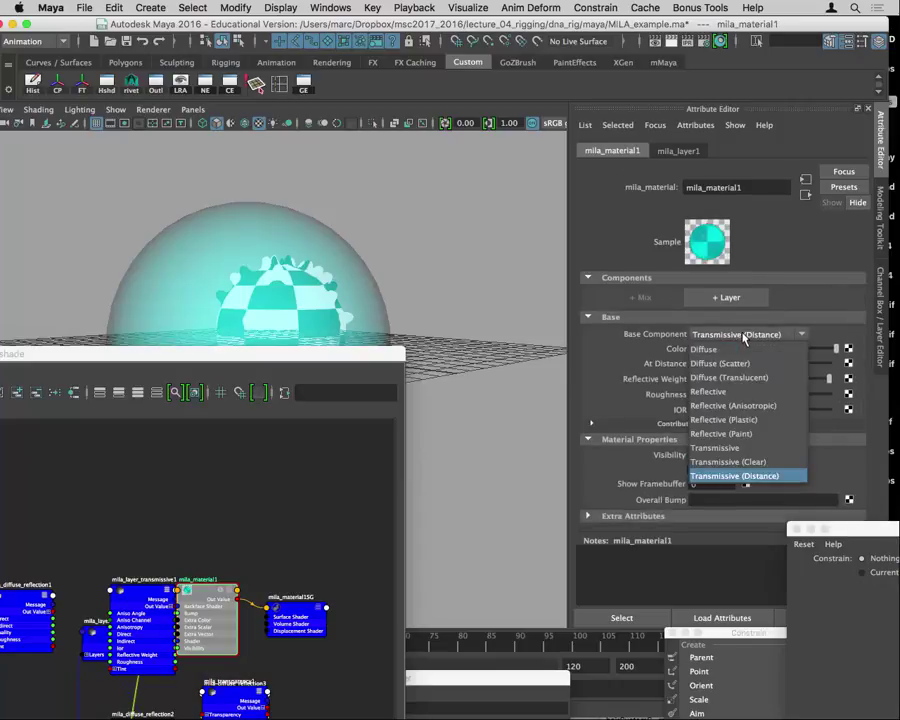
pyautogui.click(740, 349)
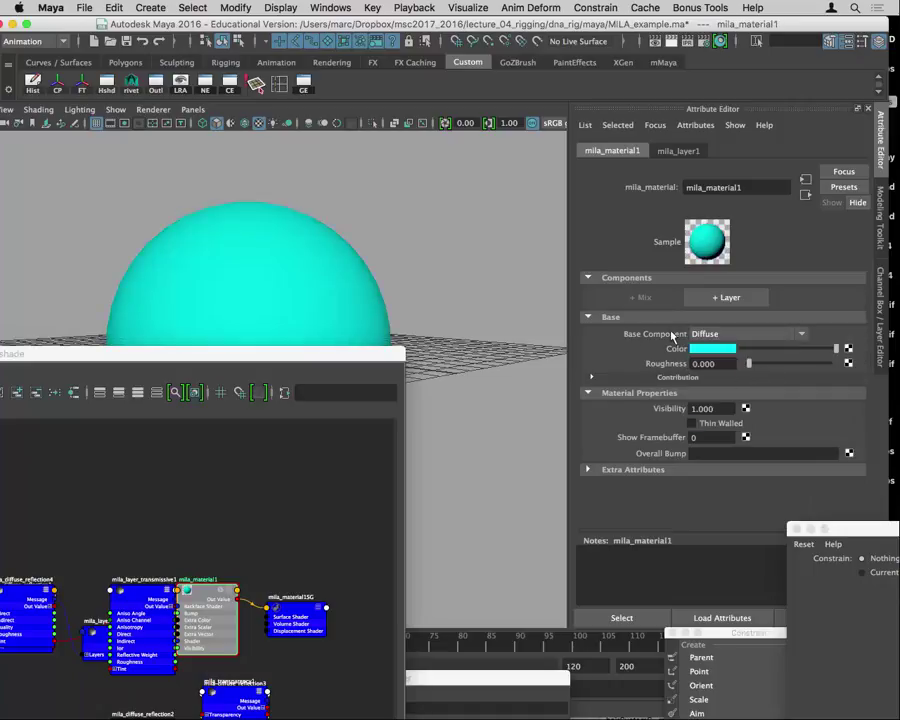
pyautogui.moveTo(364, 361); pyautogui.dragTo(387, 616)
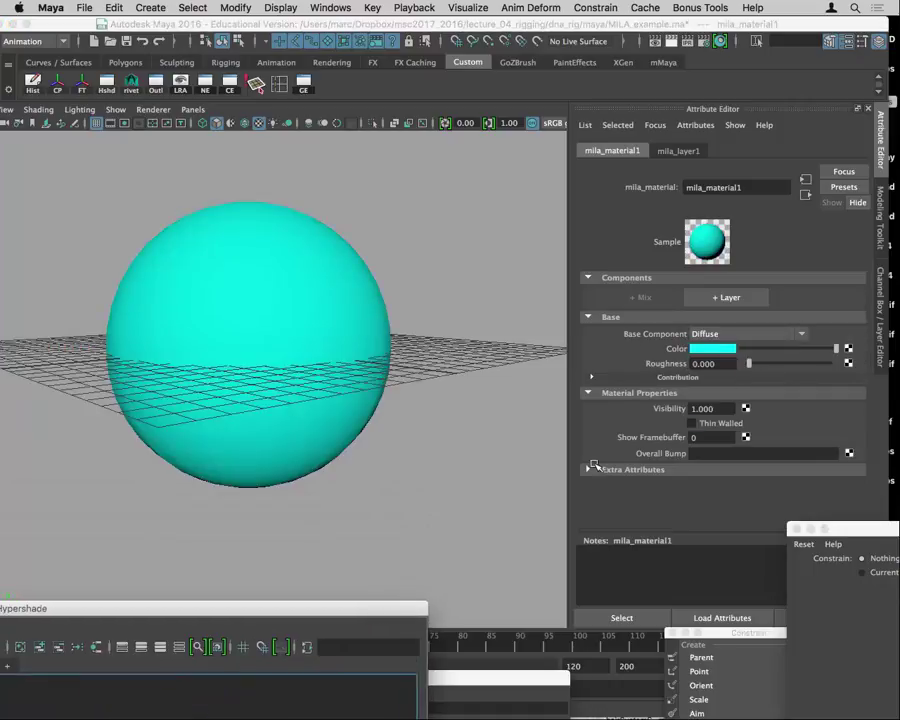
# Set the base component of mila_material1 to Transmissive and change its base color to white
pyautogui.click(730, 338)
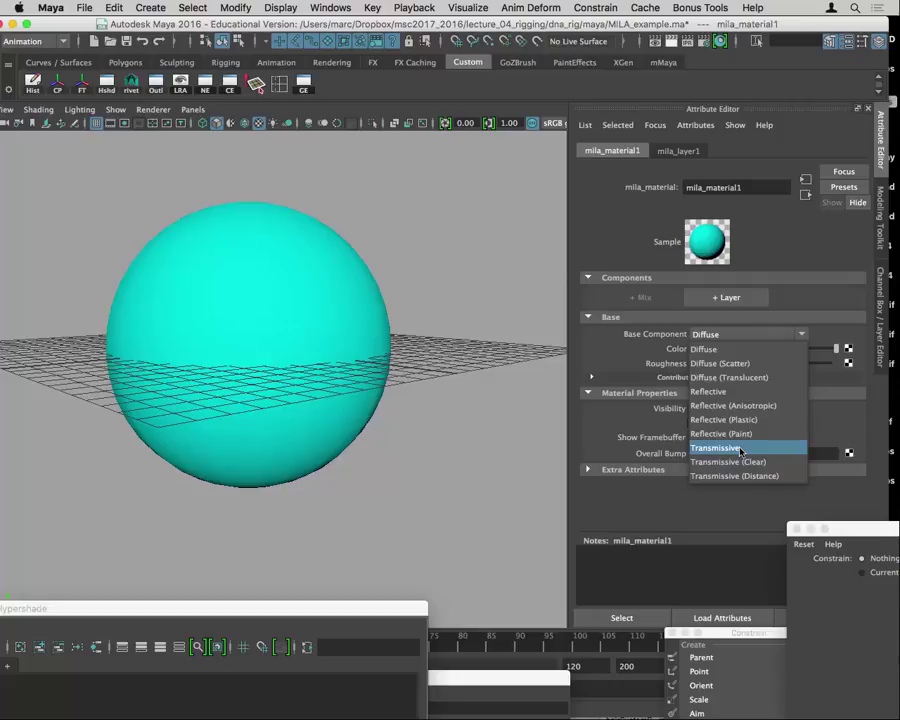
pyautogui.click(744, 448)
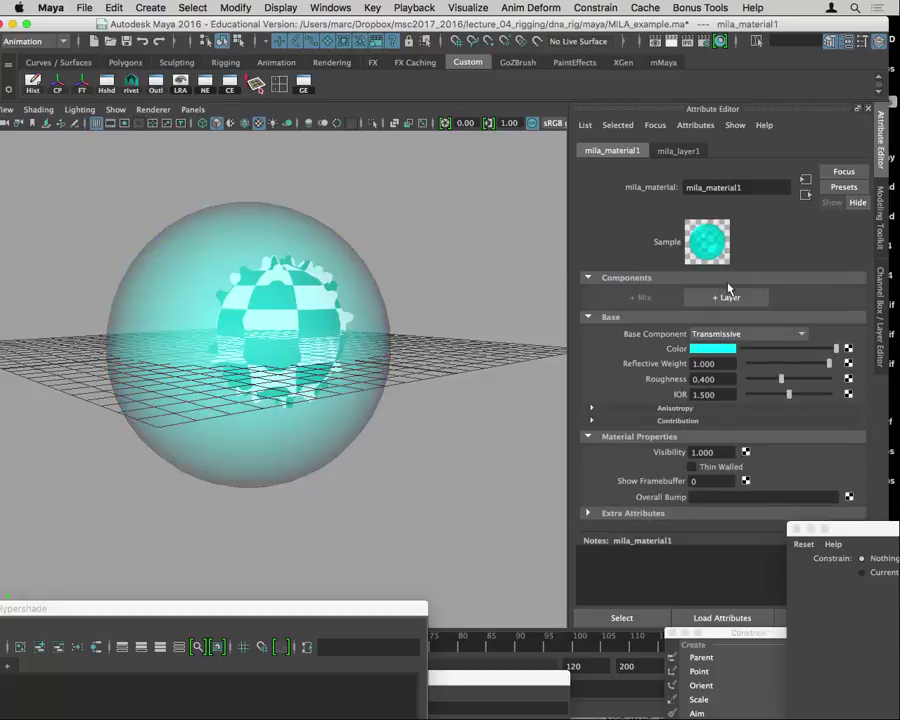
pyautogui.click(733, 350)
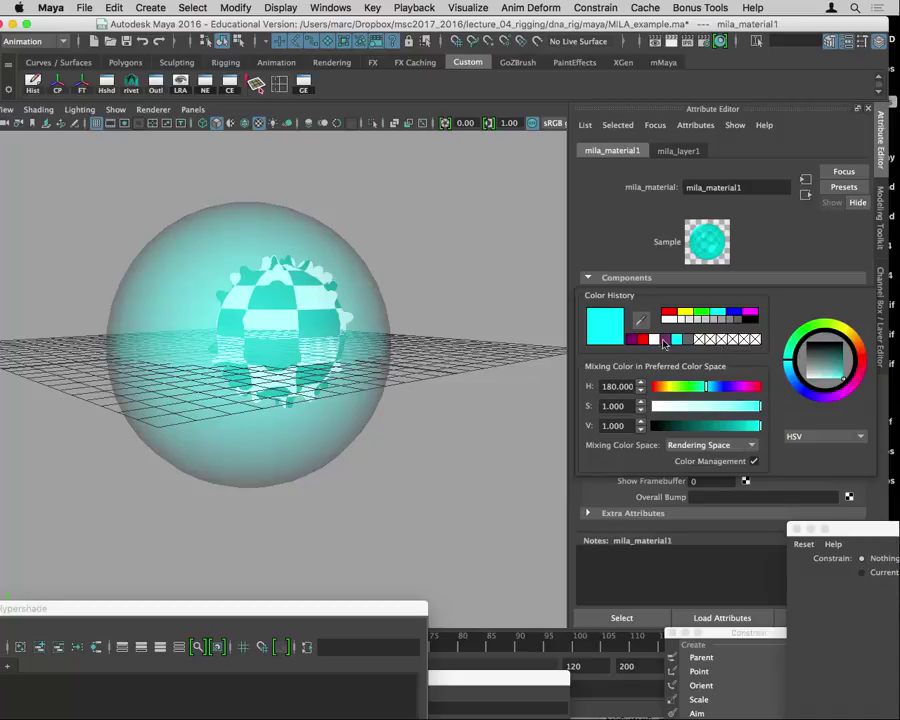
pyautogui.click(657, 341)
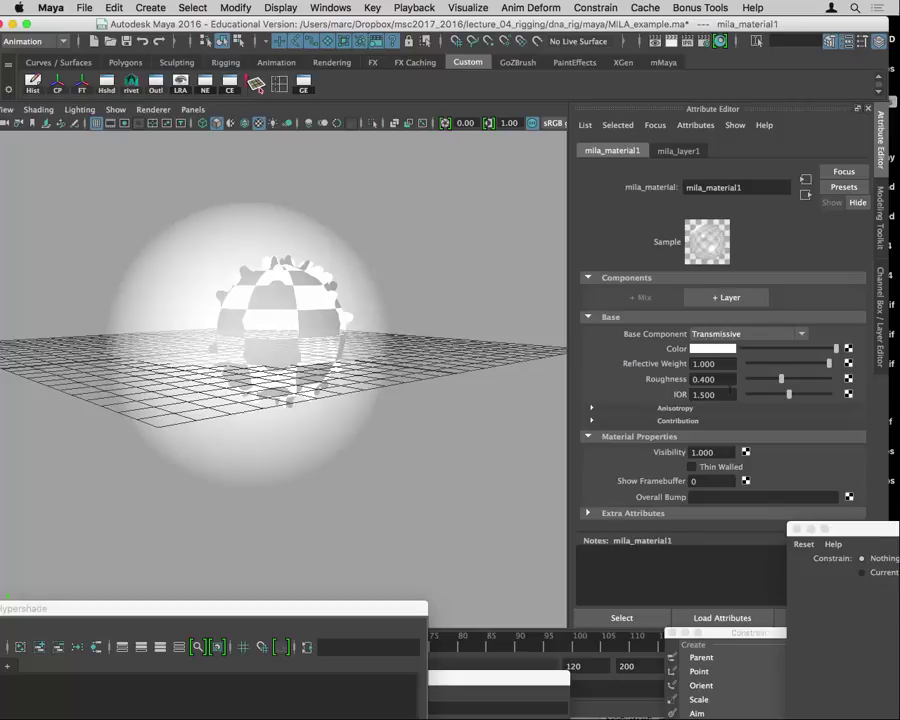
# Set the base IOR of the transmissive material to 1.33
pyautogui.moveTo(732, 392); pyautogui.dragTo(643, 391)
pyautogui.write('1.33')
pyautogui.press('Return')
# Open the Render View and render the perspective view with mental ray to inspect the transmissive sphere
pyautogui.click(503, 677)
pyautogui.moveTo(503, 677); pyautogui.dragTo(600, 550)
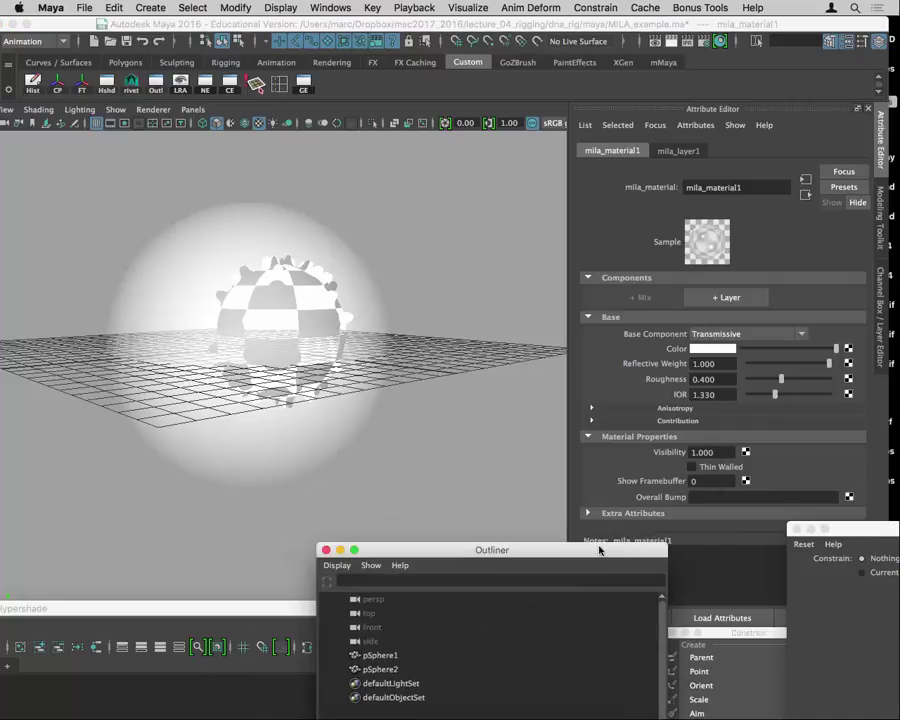
pyautogui.click(657, 42)
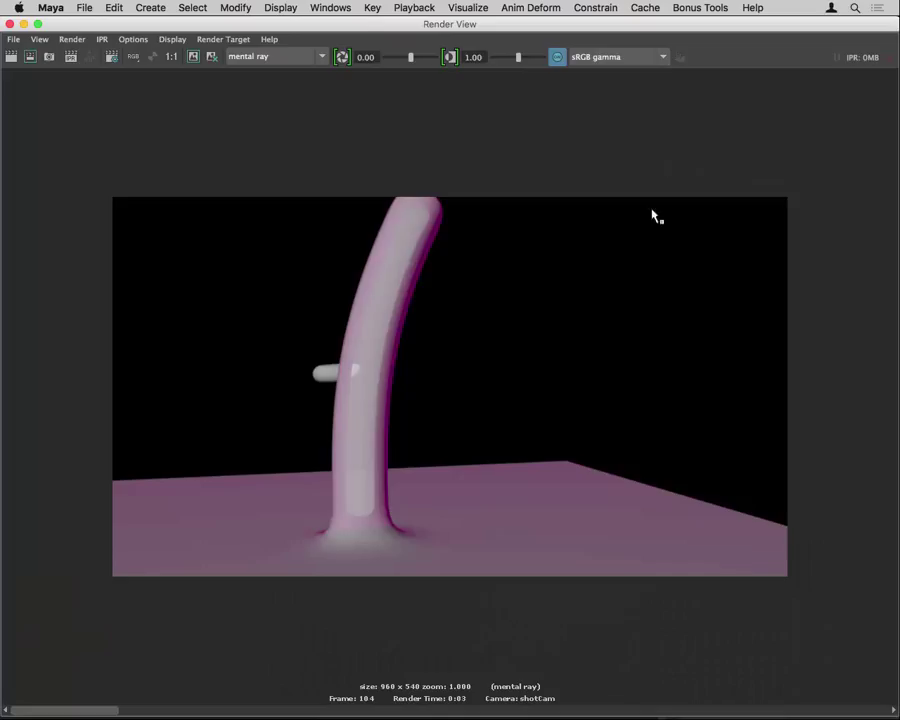
pyautogui.click(12, 58)
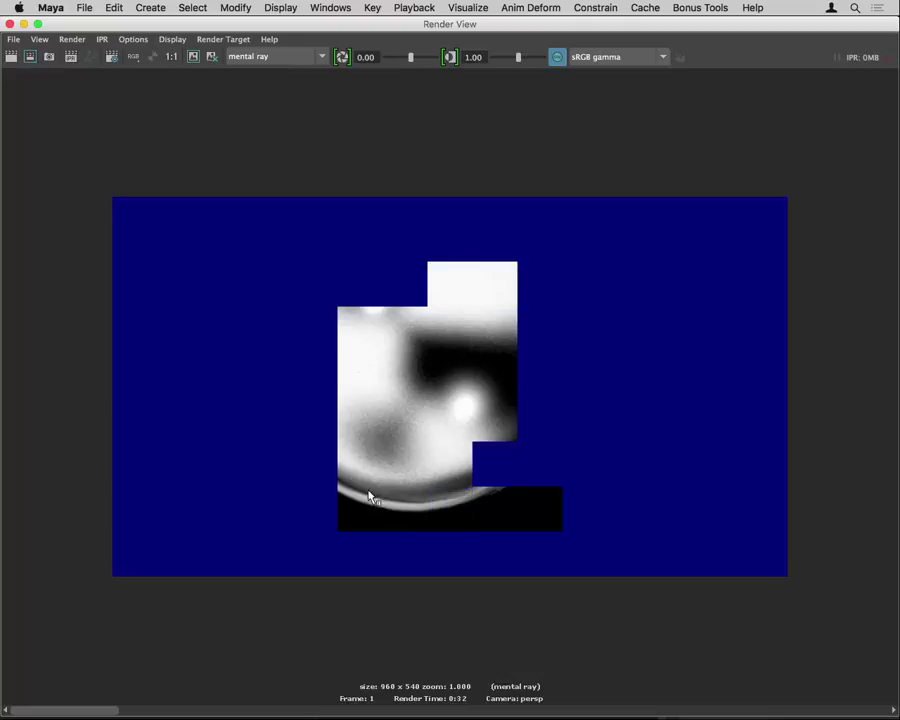
# Set the base roughness of mila_material1 to 0 and check the effect in the Render View
pyautogui.moveTo(647, 31); pyautogui.dragTo(536, 594)
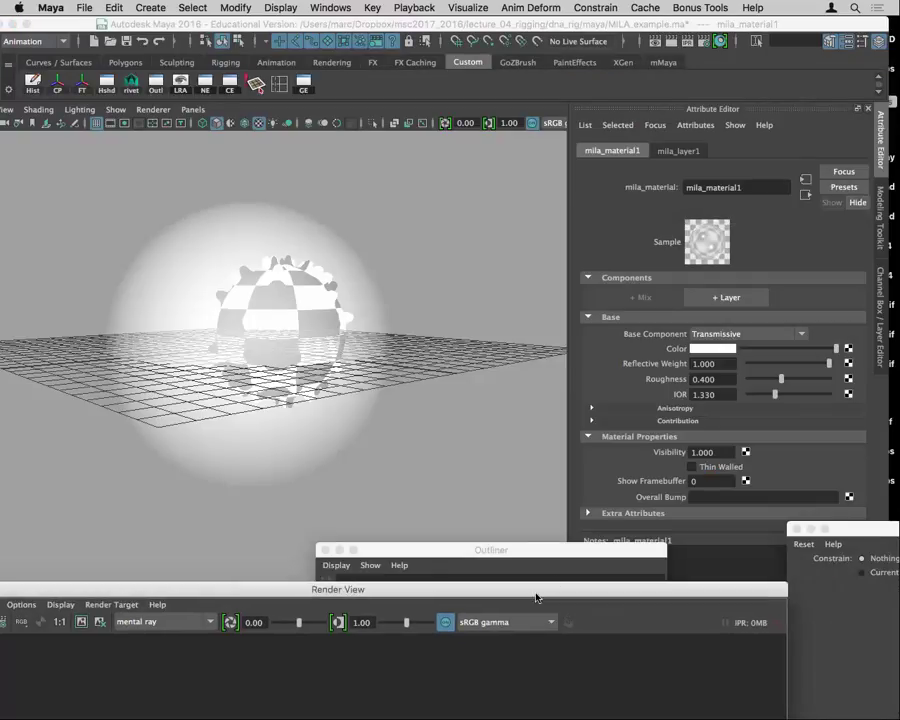
pyautogui.click(705, 379)
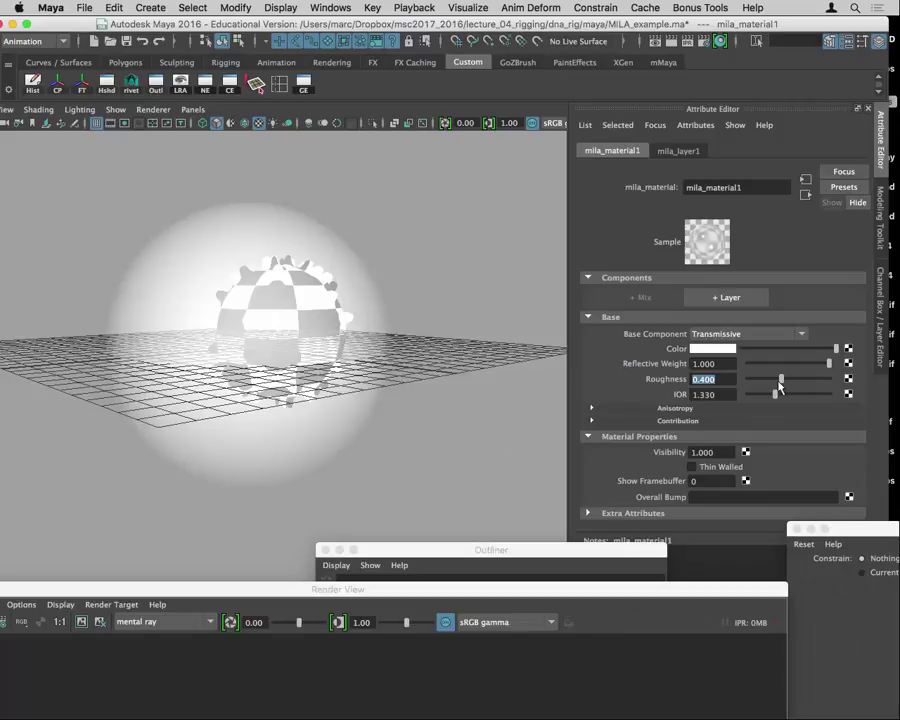
pyautogui.write('0')
pyautogui.press('Return')
pyautogui.moveTo(605, 587); pyautogui.dragTo(736, 57)
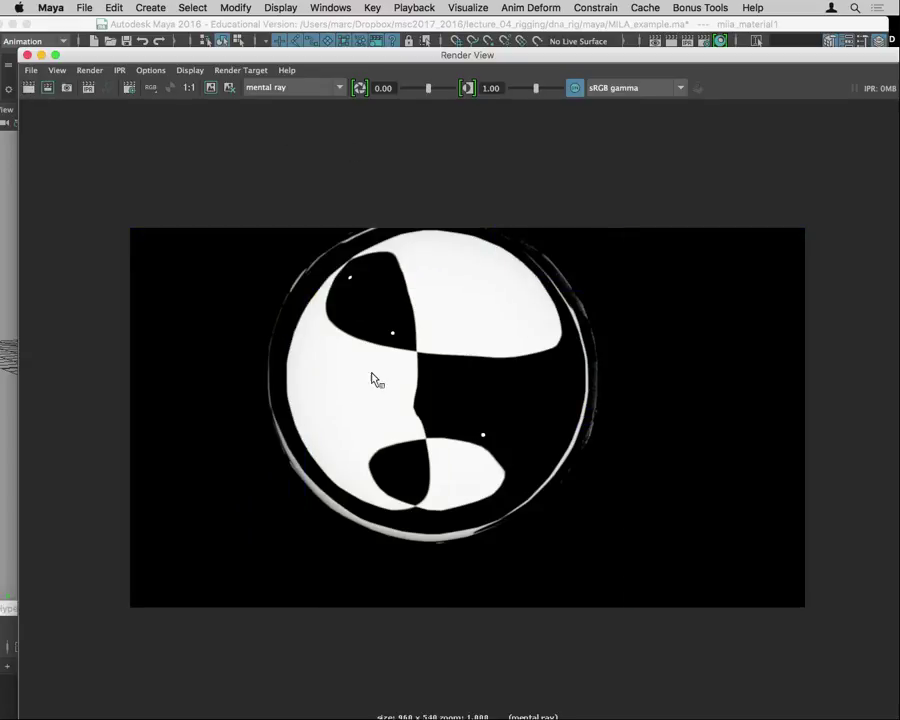
# Set the base IOR of mila_material1 to 1
pyautogui.moveTo(434, 62); pyautogui.dragTo(476, 691)
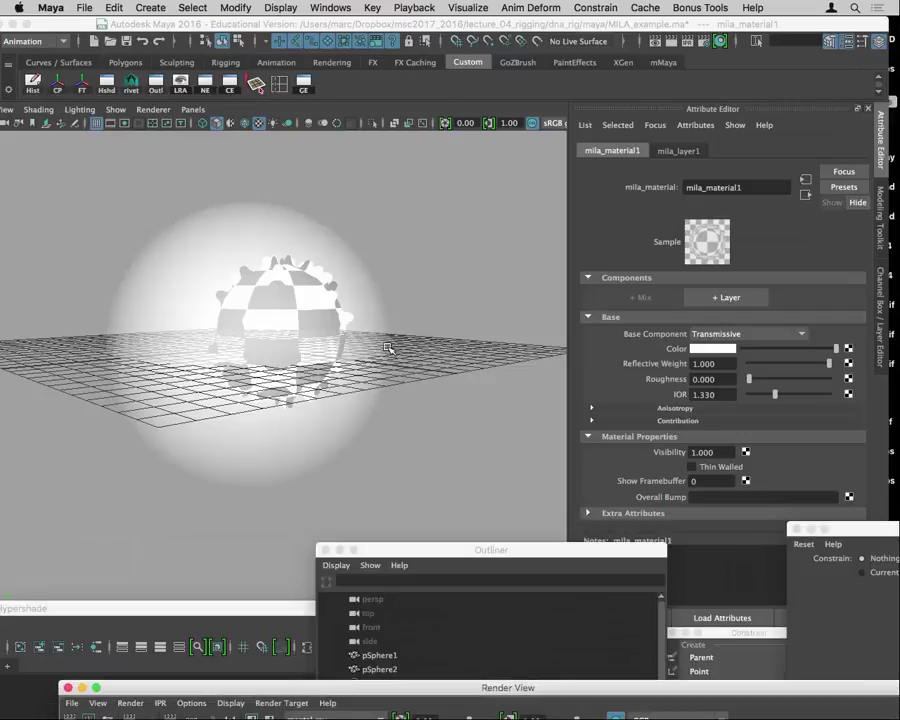
pyautogui.keyDown('alt'); pyautogui.moveTo(273, 246); pyautogui.dragTo(386, 346); pyautogui.keyUp('alt')
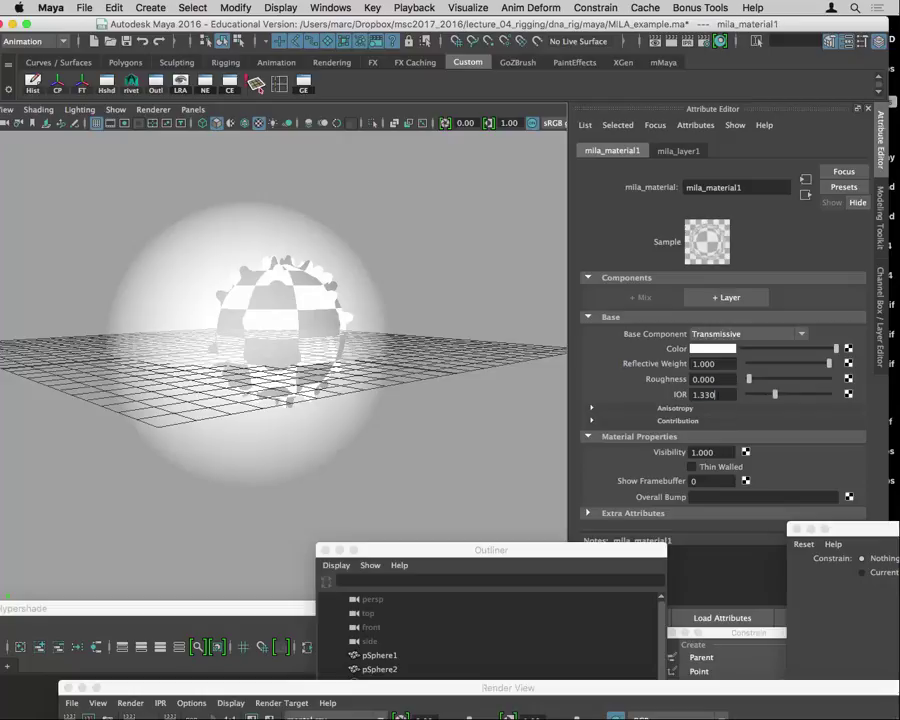
pyautogui.doubleClick(712, 394)
pyautogui.write('1')
pyautogui.press('Return')
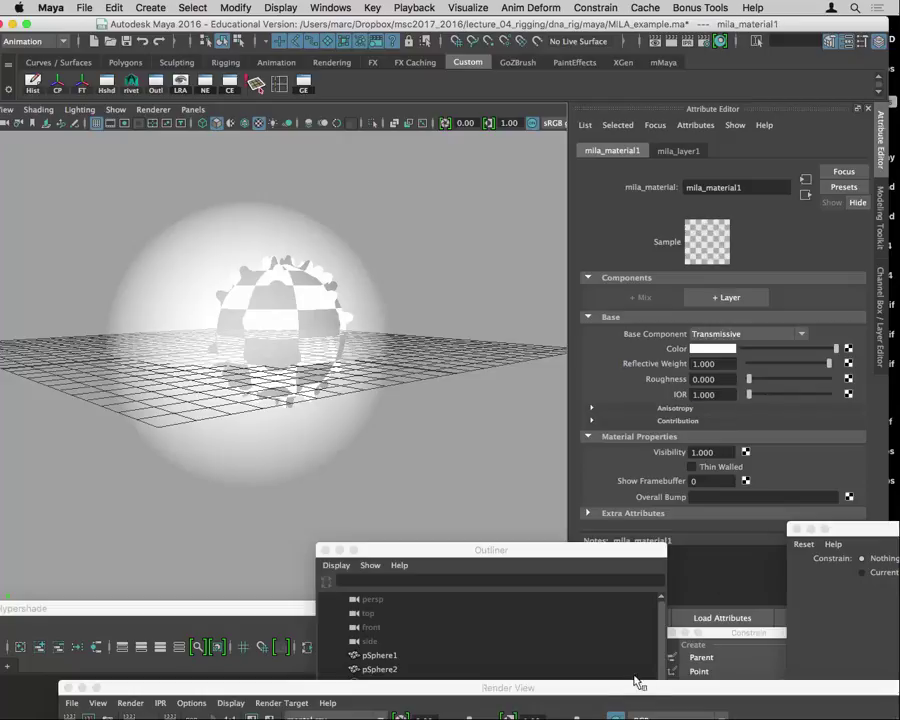
# Reduce the base Reflective Weight to 0 and render the perspective view again
pyautogui.moveTo(655, 692); pyautogui.dragTo(665, 675)
pyautogui.moveTo(831, 366); pyautogui.dragTo(627, 371)
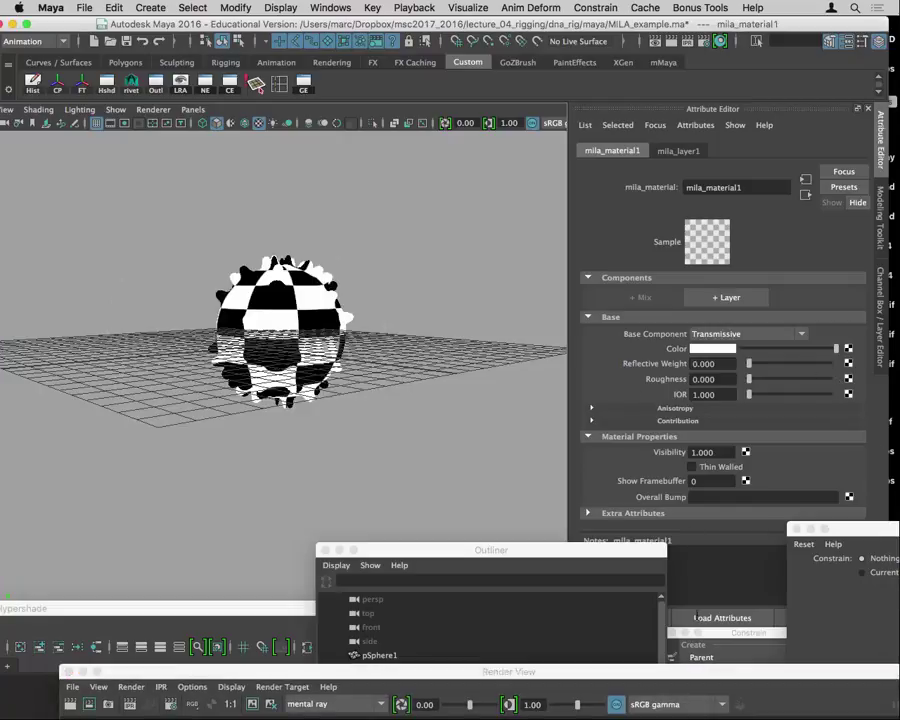
pyautogui.doubleClick(672, 671)
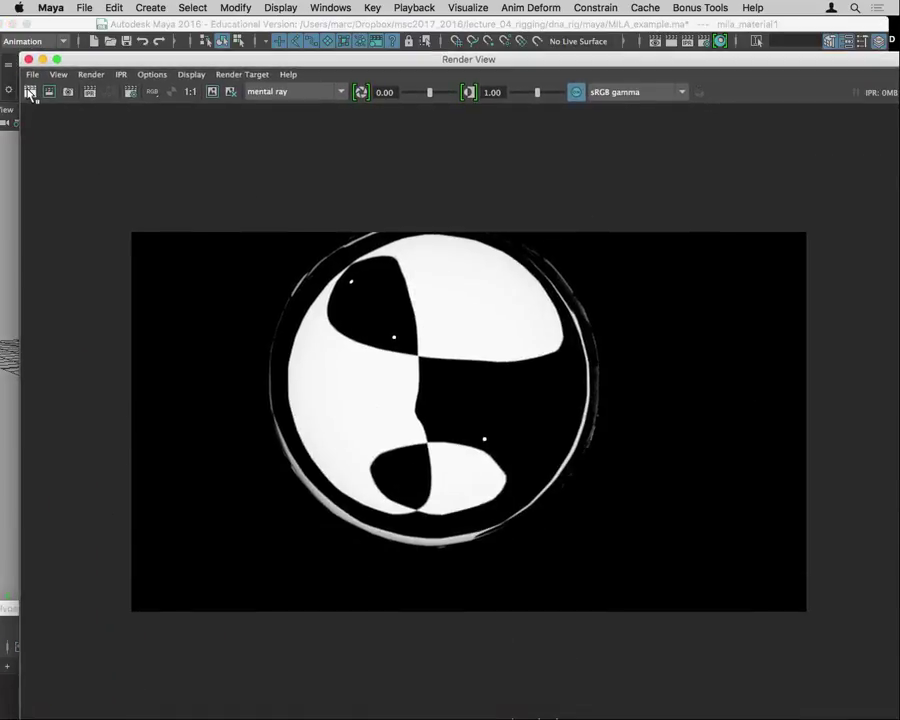
pyautogui.click(30, 92)
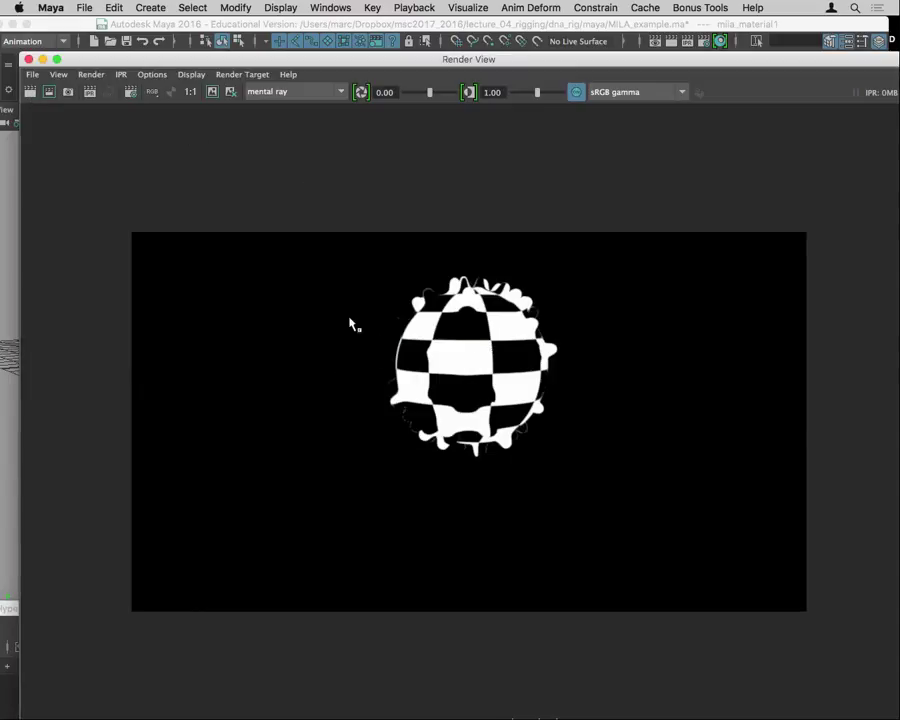
# Move the render window aside and raise the base Reflective Weight to about 0.504
pyautogui.moveTo(316, 64); pyautogui.dragTo(279, 526)
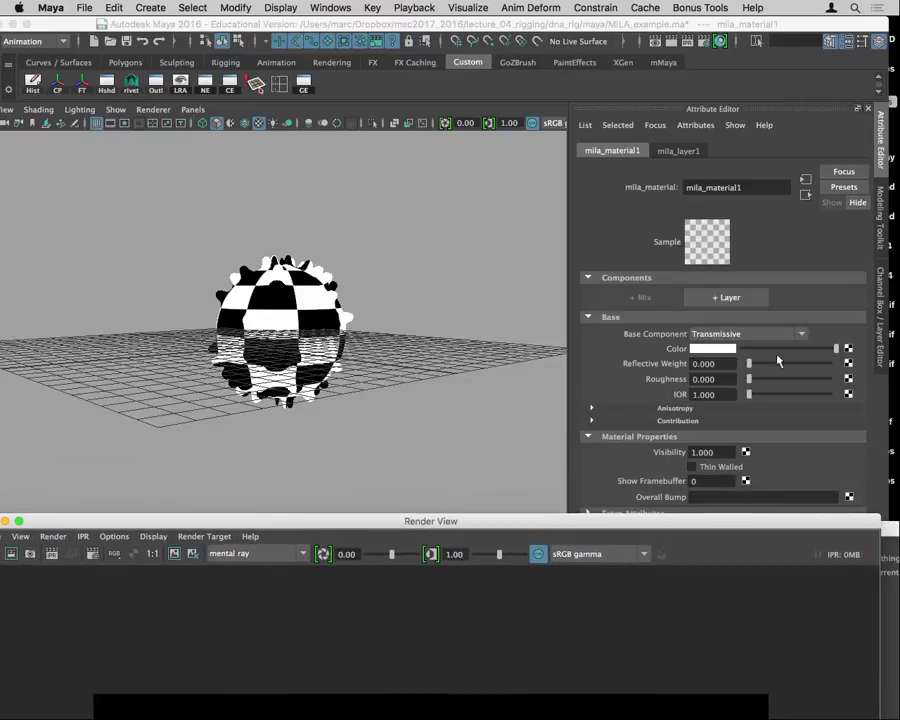
pyautogui.moveTo(749, 364); pyautogui.dragTo(789, 365)
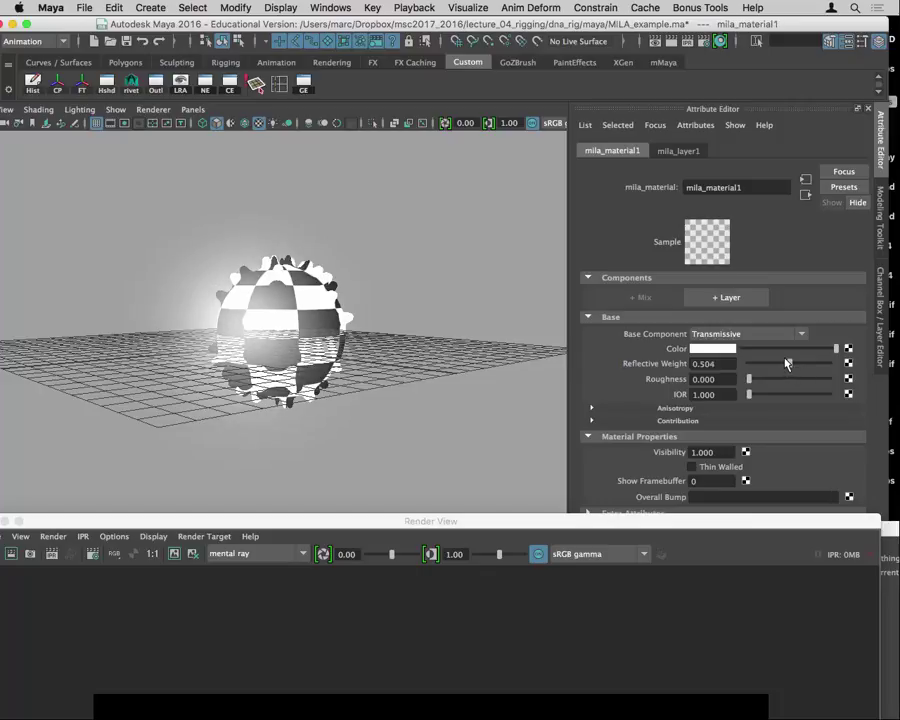
# Add a Diffuse Reflection layer on top of the transmissive base of mila_material1
pyautogui.click(730, 299)
pyautogui.click(444, 351)
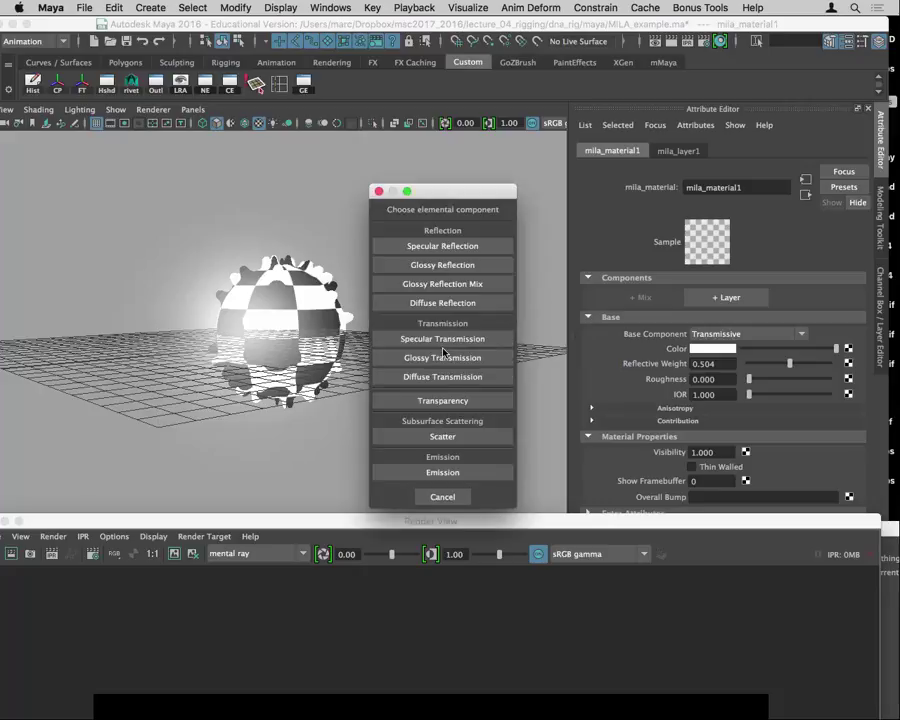
pyautogui.moveTo(476, 192); pyautogui.dragTo(486, 85)
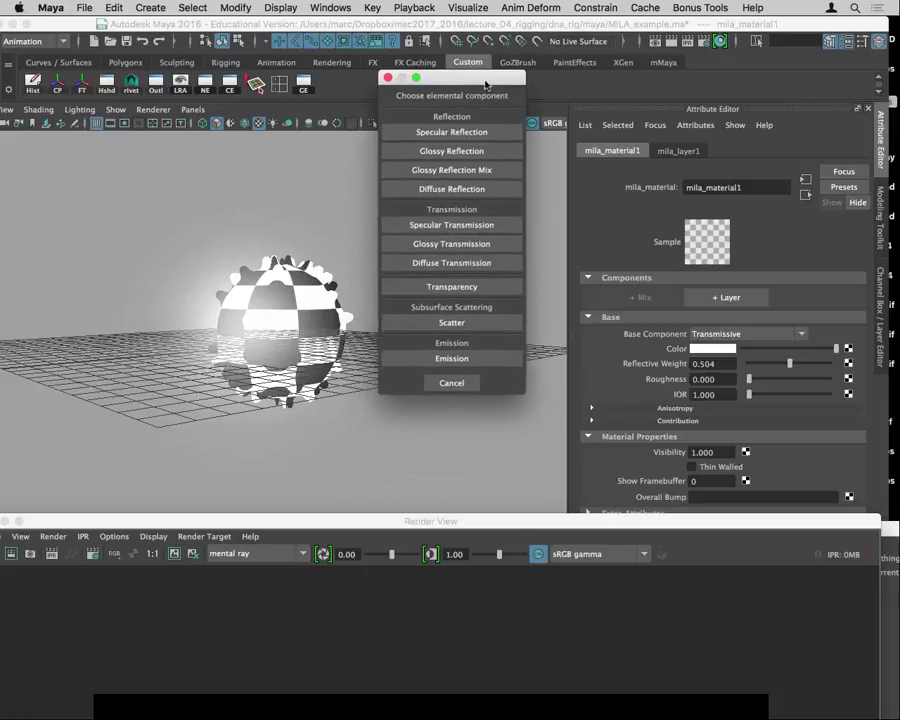
pyautogui.click(455, 189)
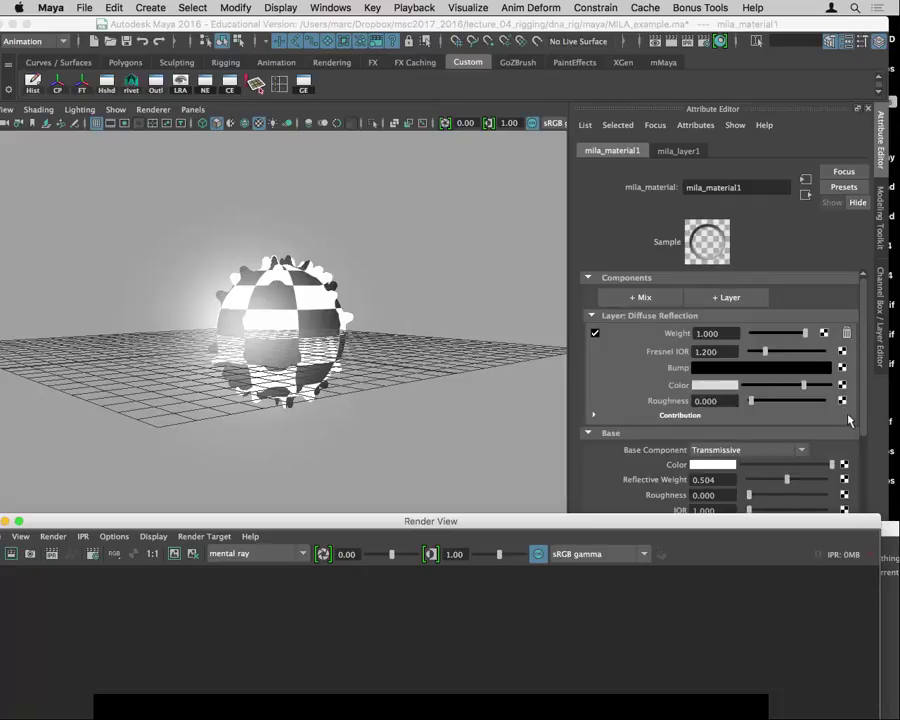
# Set the Diffuse Reflection layer's Fresnel IOR to about 1.317 and its color to pure red on mila_material1
pyautogui.moveTo(829, 521); pyautogui.dragTo(700, 598)
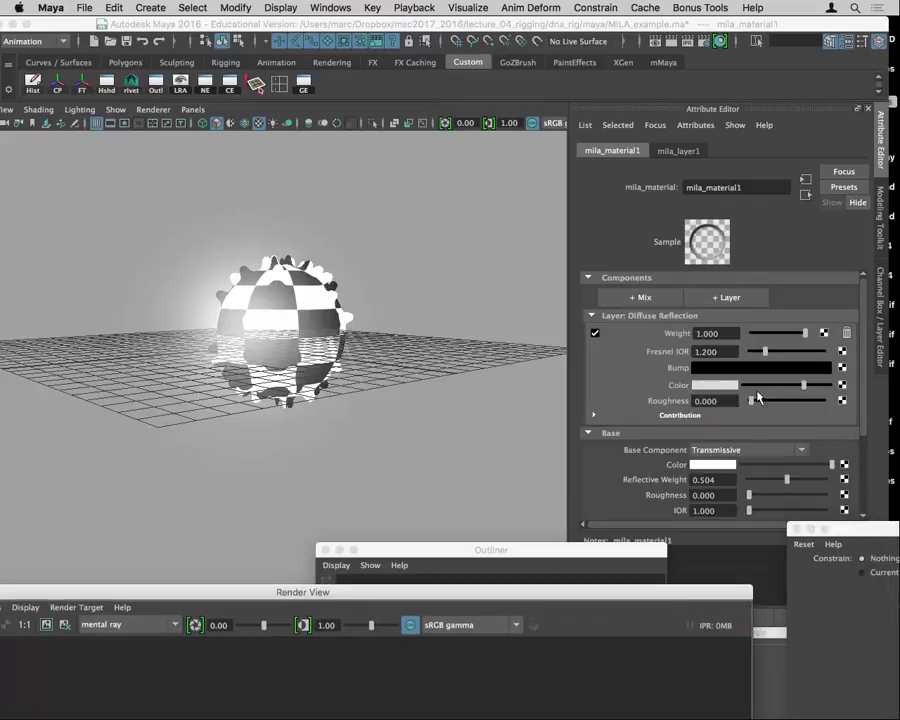
pyautogui.moveTo(764, 351); pyautogui.dragTo(773, 352)
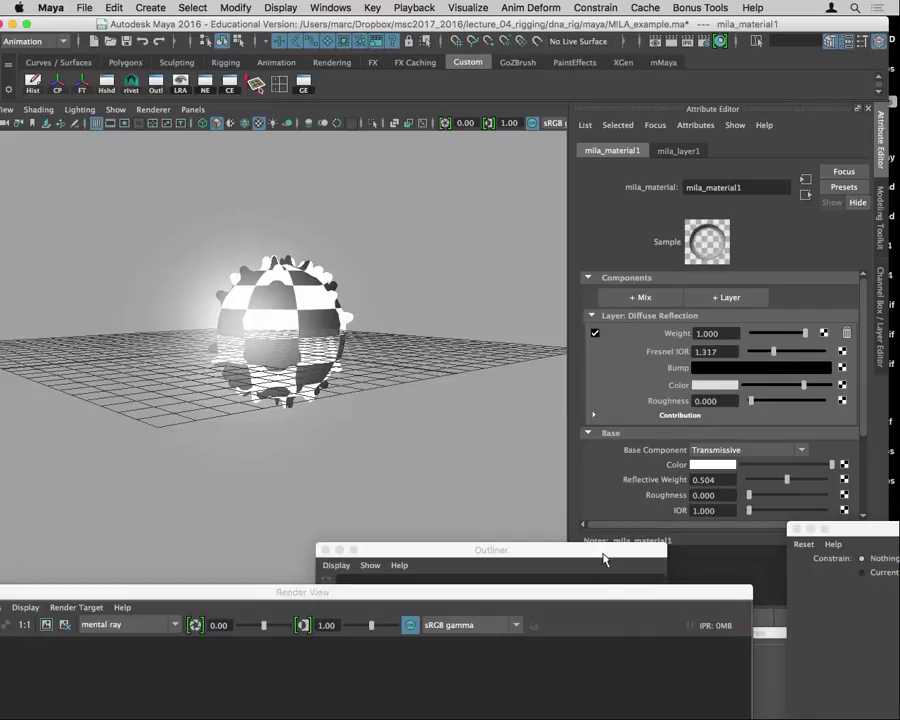
pyautogui.click(712, 384)
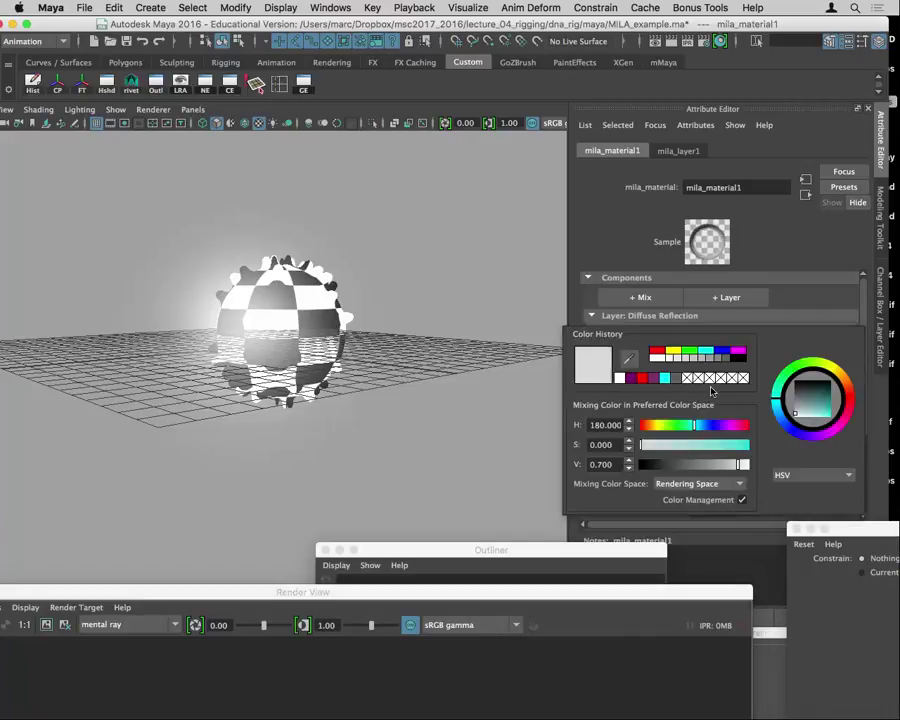
pyautogui.click(636, 378)
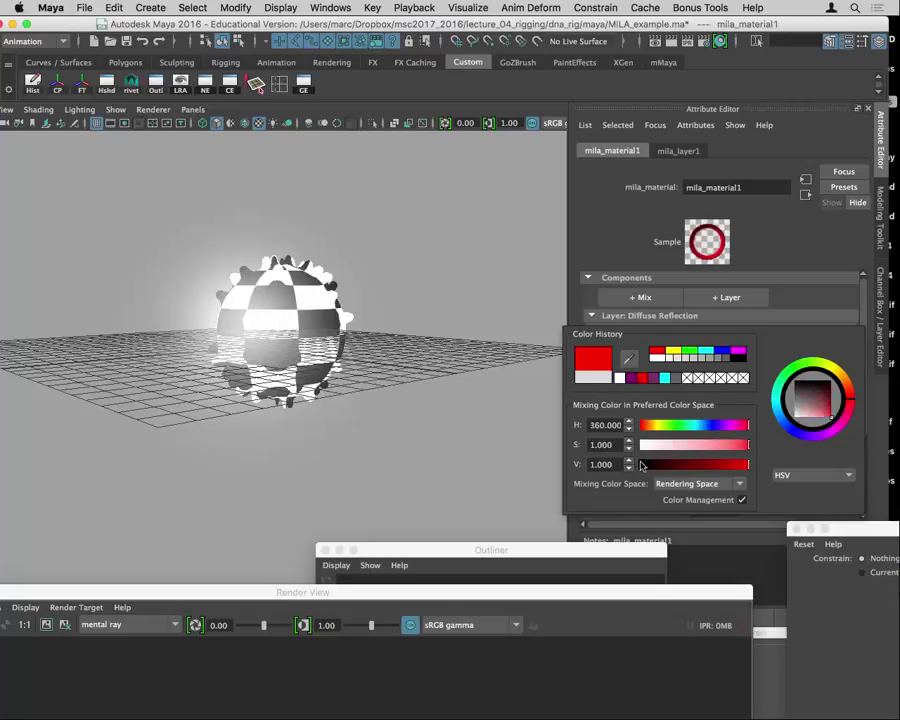
# Render the perspective view to check the red Diffuse Reflection layer and move the render window aside
pyautogui.moveTo(606, 608); pyautogui.dragTo(800, 95)
pyautogui.click(66, 131)
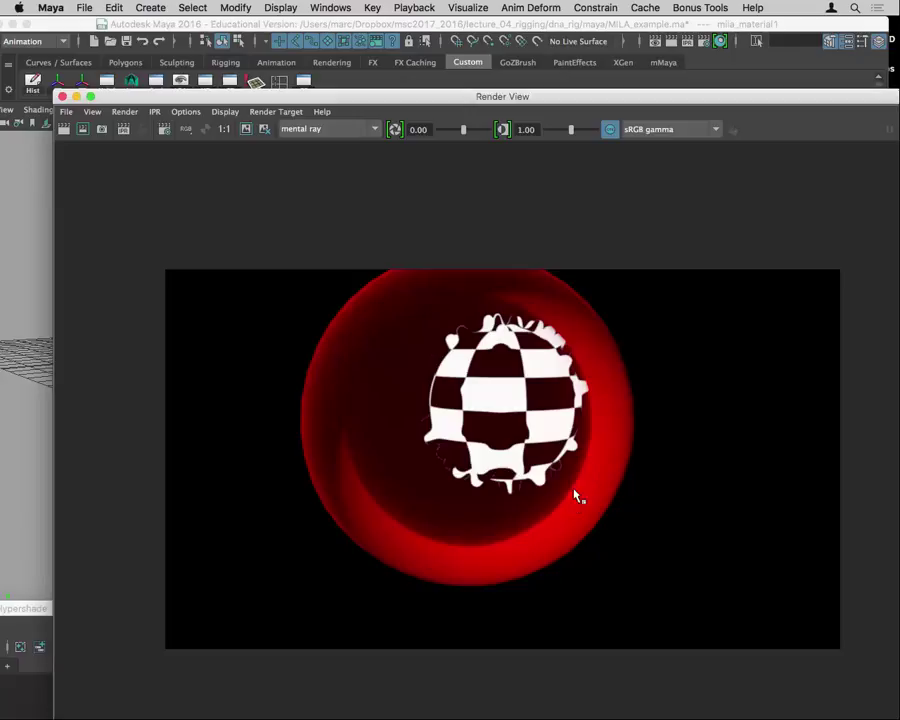
pyautogui.moveTo(585, 96); pyautogui.dragTo(308, 657)
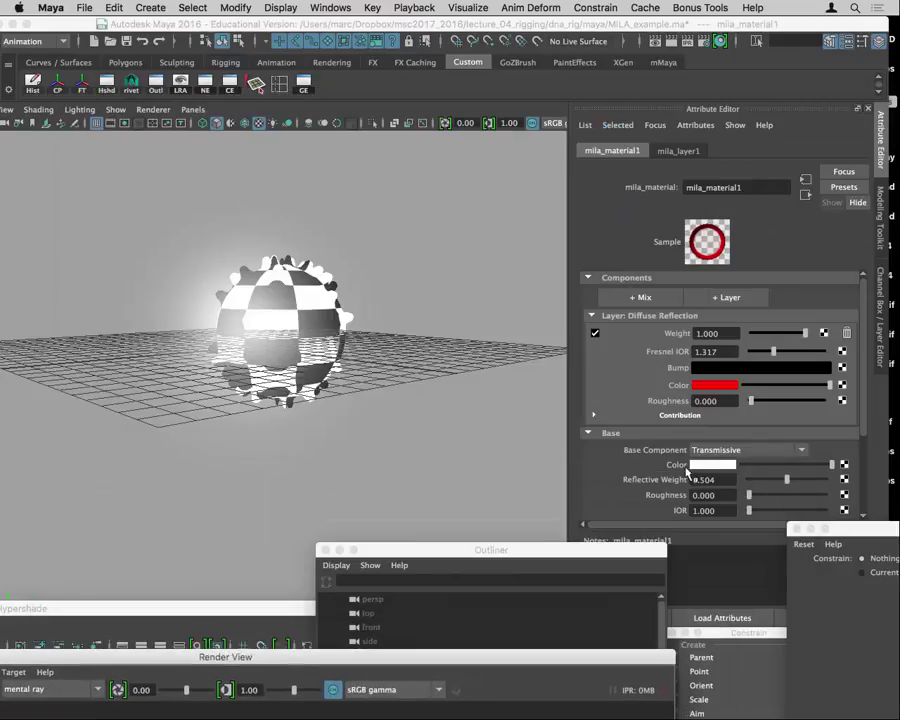
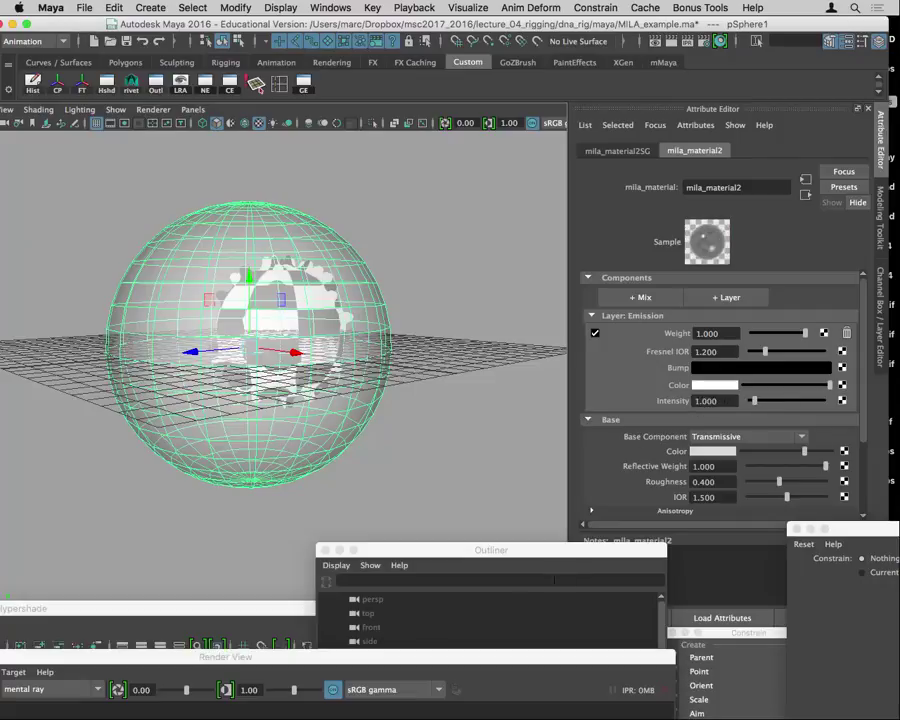
# Set the Emission layer color of mila_material2 to pure red and render the perspective view
pyautogui.click(741, 386)
pyautogui.click(641, 377)
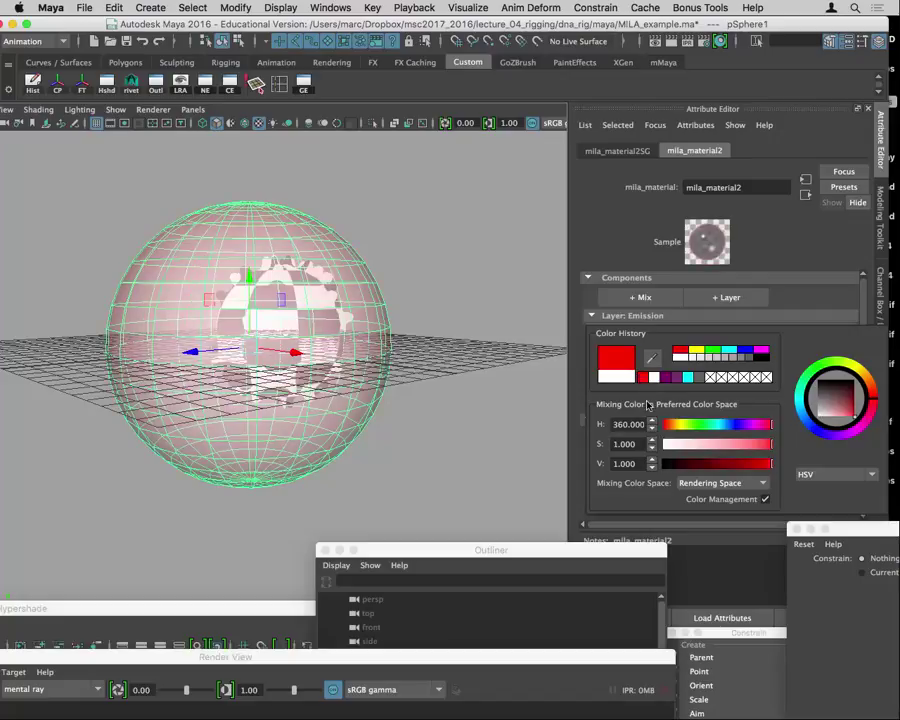
pyautogui.doubleClick(468, 660)
pyautogui.moveTo(714, 162); pyautogui.dragTo(723, 96)
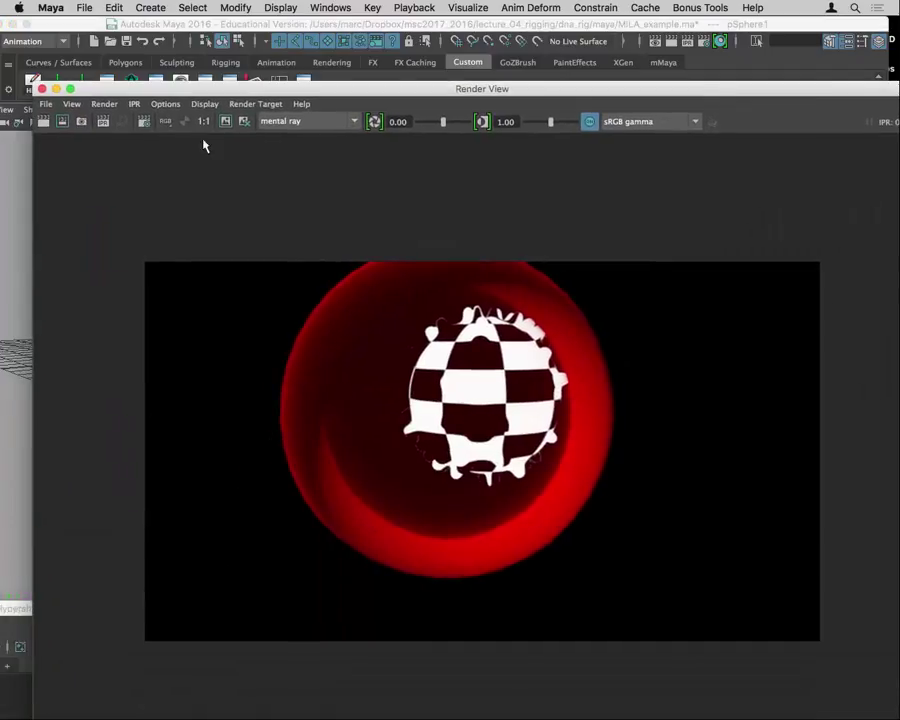
pyautogui.click(42, 122)
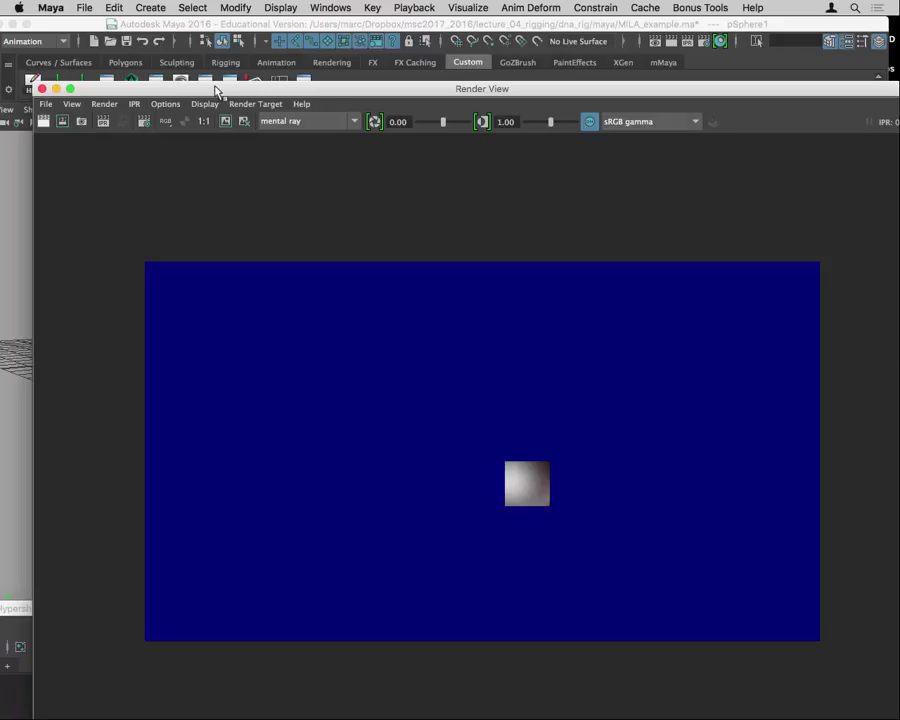
pyautogui.moveTo(216, 88); pyautogui.dragTo(178, 680)
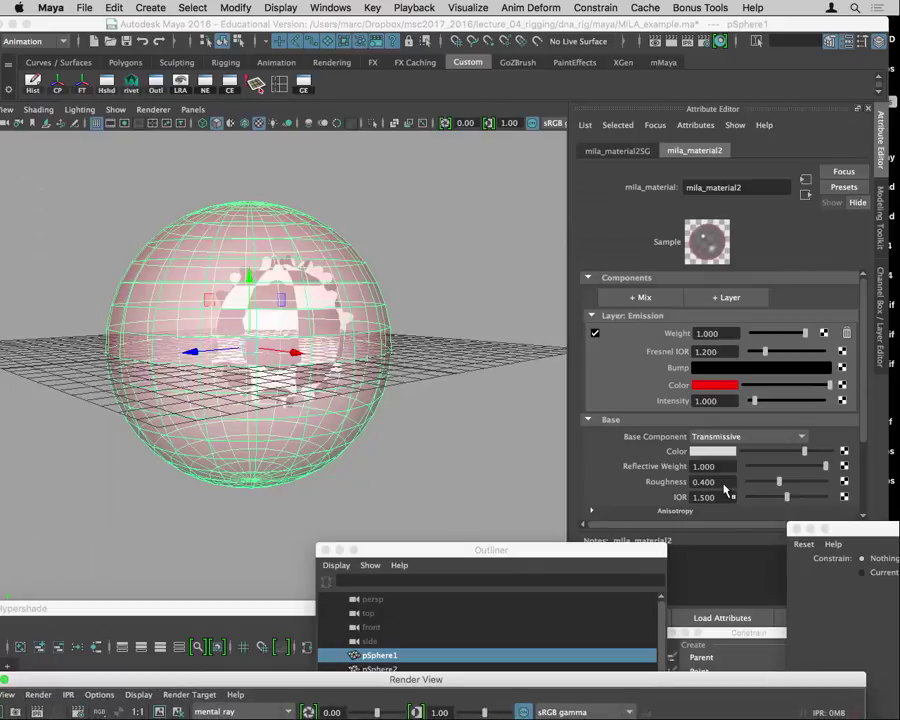
# Set the Roughness of the transmissive base of mila_material2 to 0
pyautogui.hotkey('ctrl', 'a')
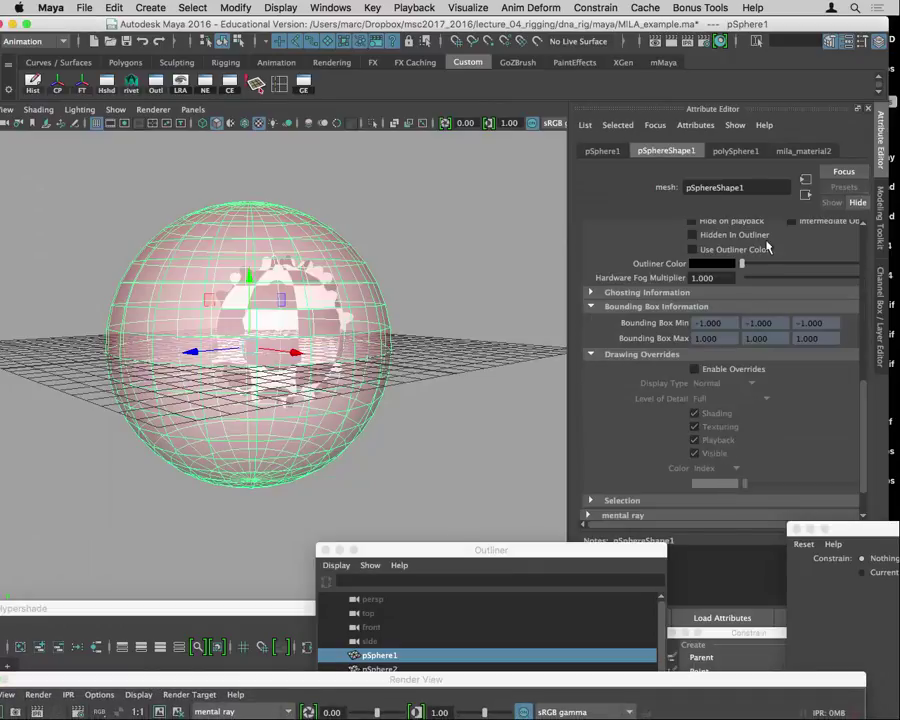
pyautogui.click(803, 150)
pyautogui.doubleClick(726, 481)
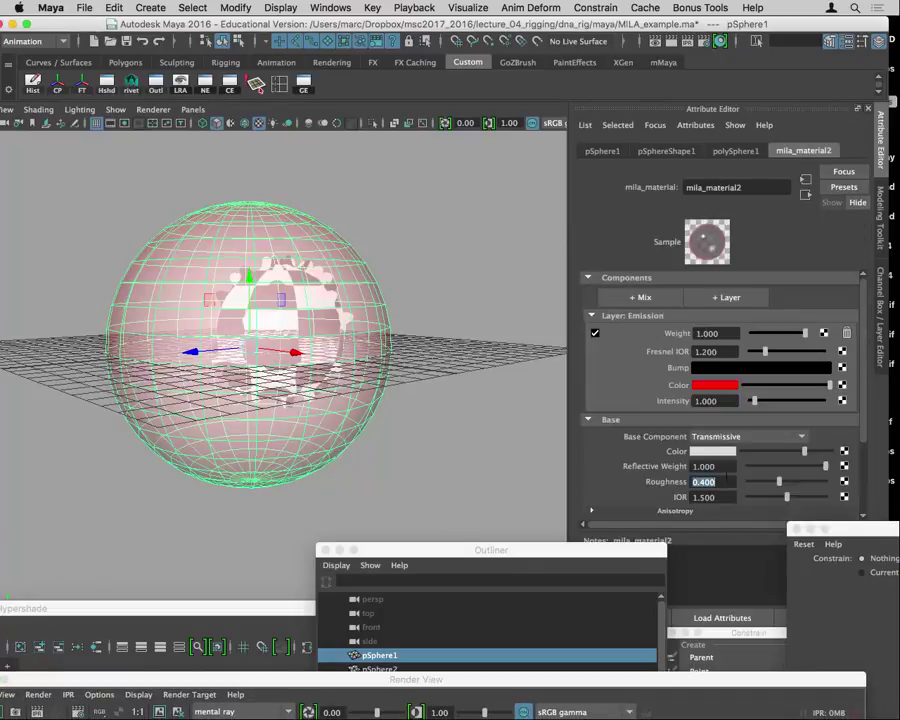
pyautogui.write('0')
pyautogui.press('Return')
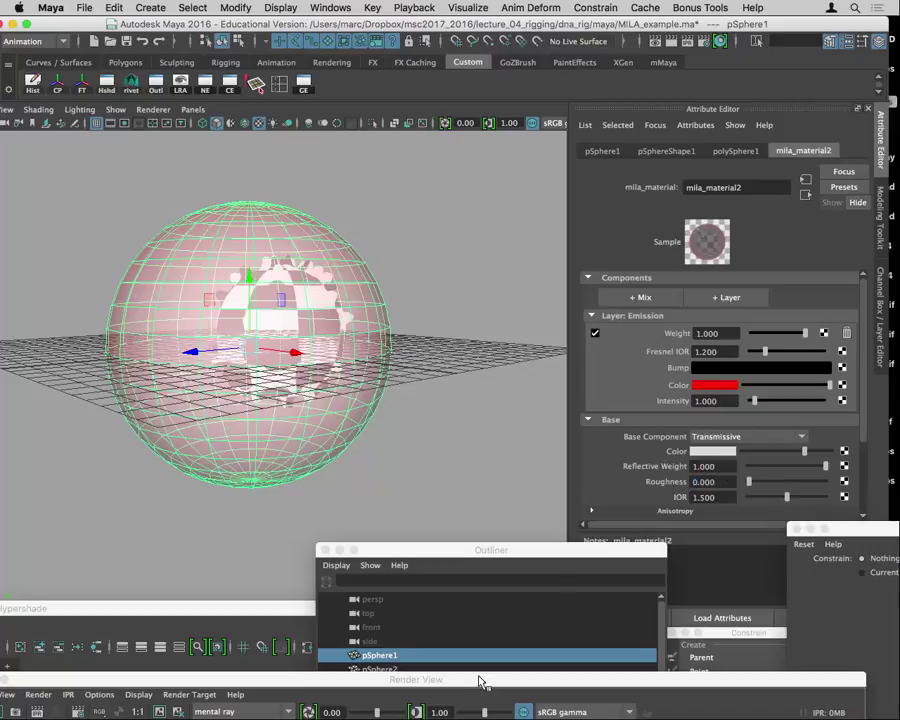
# Render the perspective view with the zero-roughness base and move the render window clear of the material attributes
pyautogui.moveTo(457, 688); pyautogui.dragTo(427, 32)
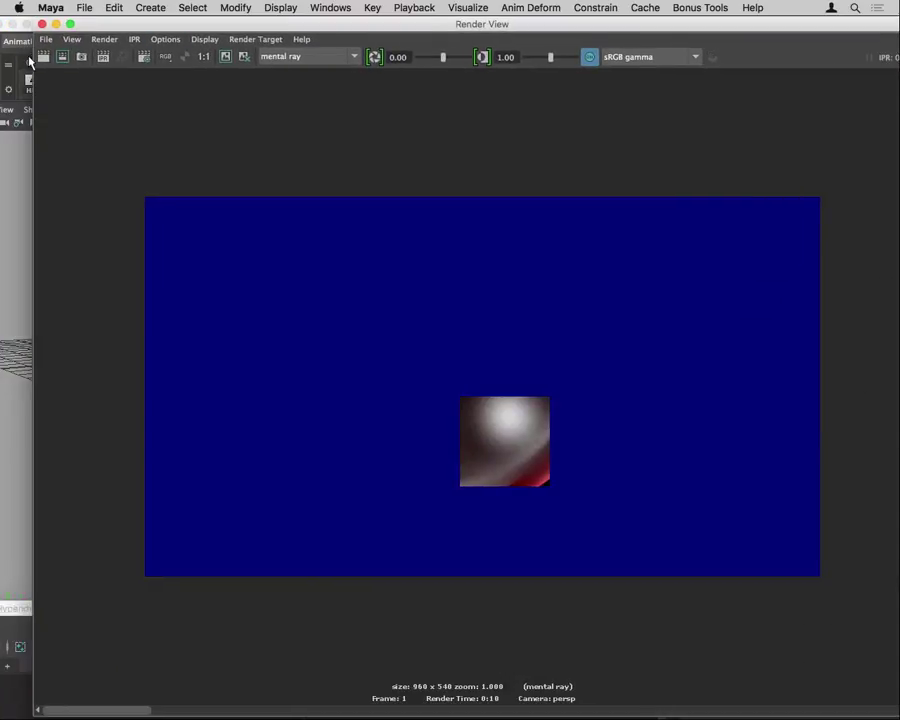
pyautogui.click(43, 57)
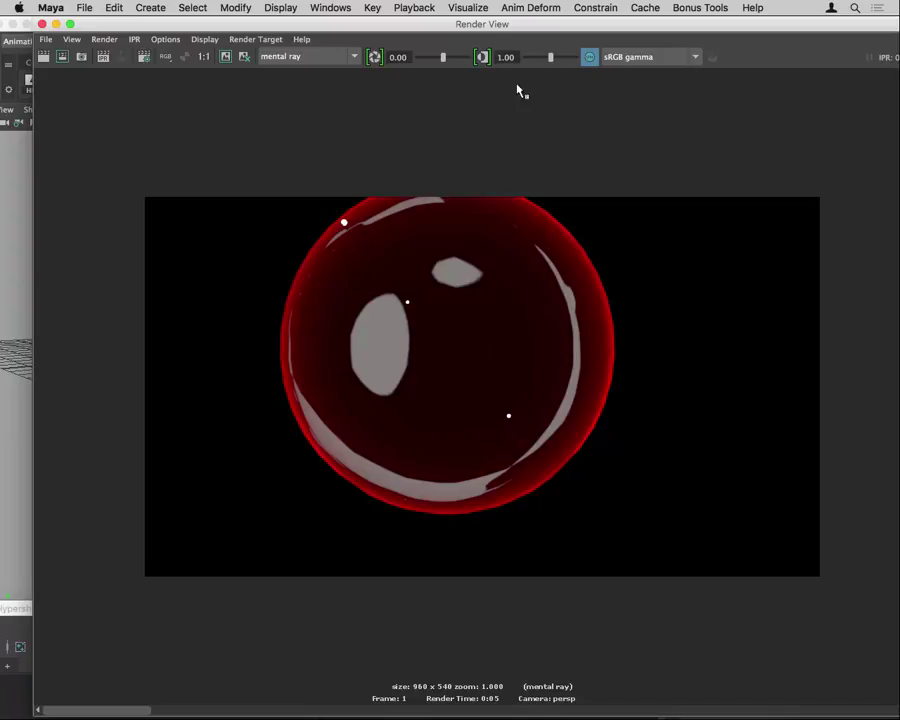
pyautogui.moveTo(491, 27); pyautogui.dragTo(467, 308)
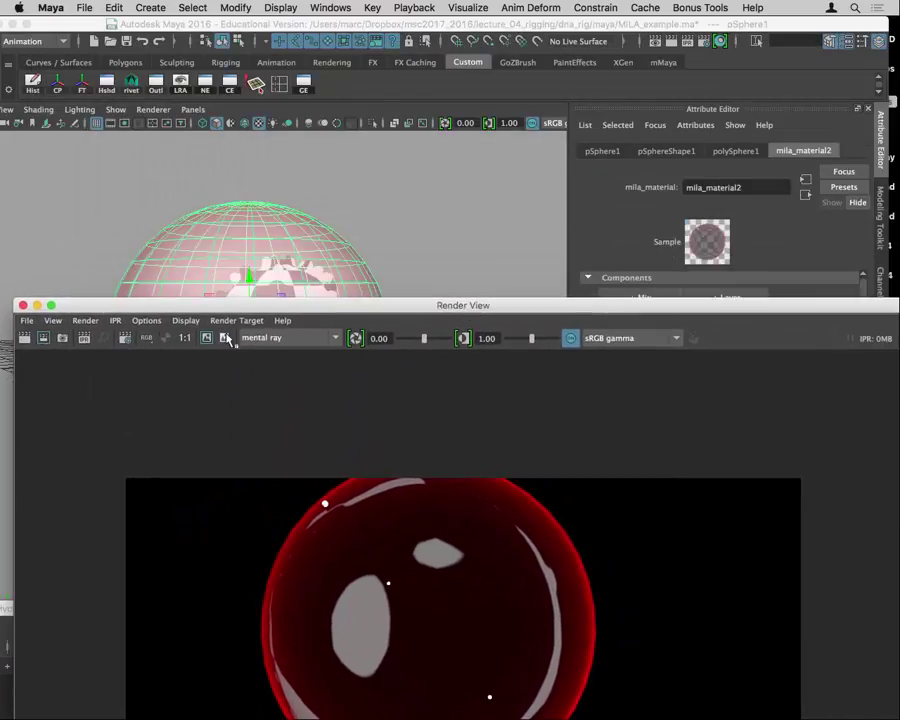
pyautogui.moveTo(333, 310); pyautogui.dragTo(268, 525)
# Try base IOR values of 1, 1.1 and 1.3 in turn on mila_material2
pyautogui.click(704, 497)
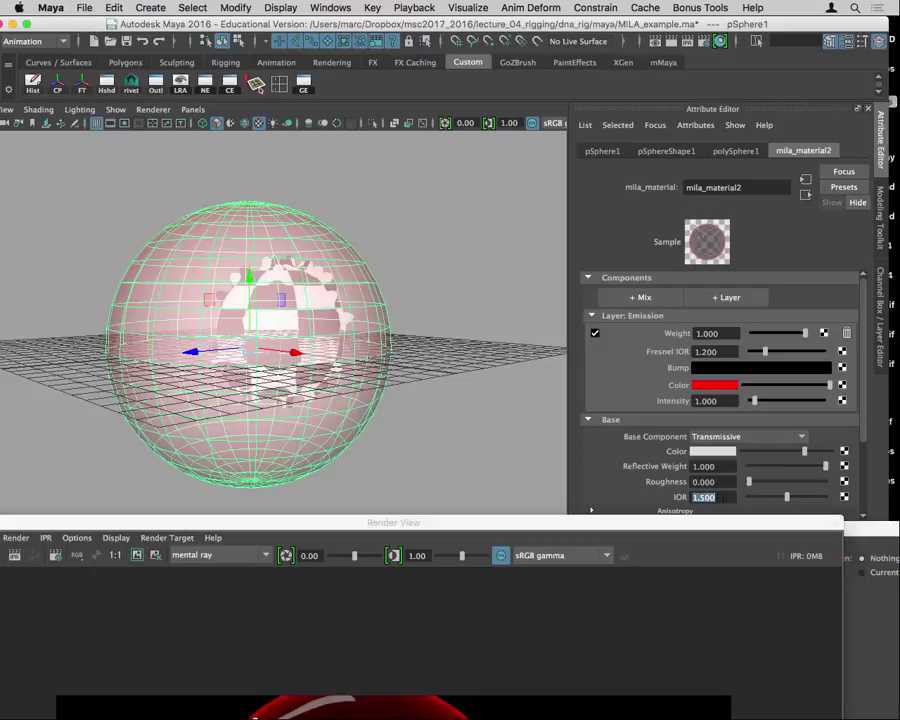
pyautogui.write('1')
pyautogui.press('Return')
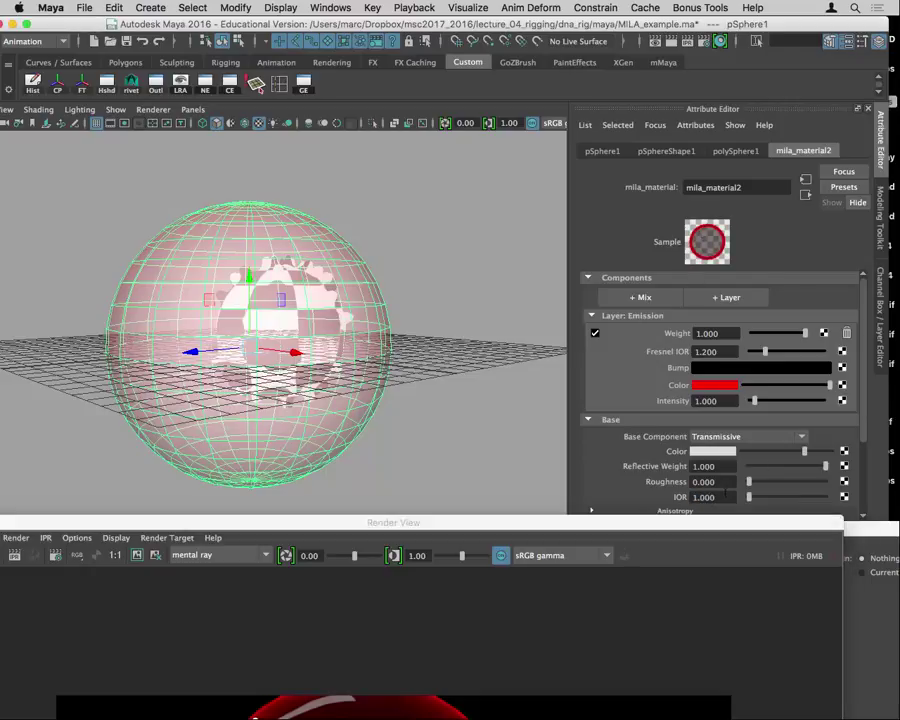
pyautogui.click(720, 497)
pyautogui.write('1.1')
pyautogui.press('Return')
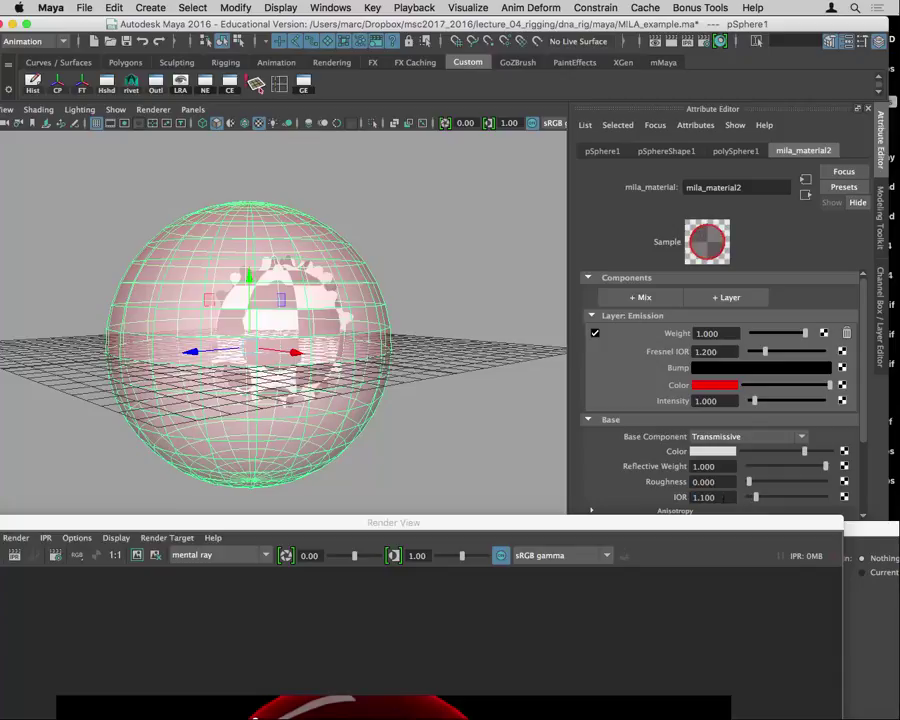
pyautogui.click(720, 497)
pyautogui.write('1.3')
pyautogui.press('Return')
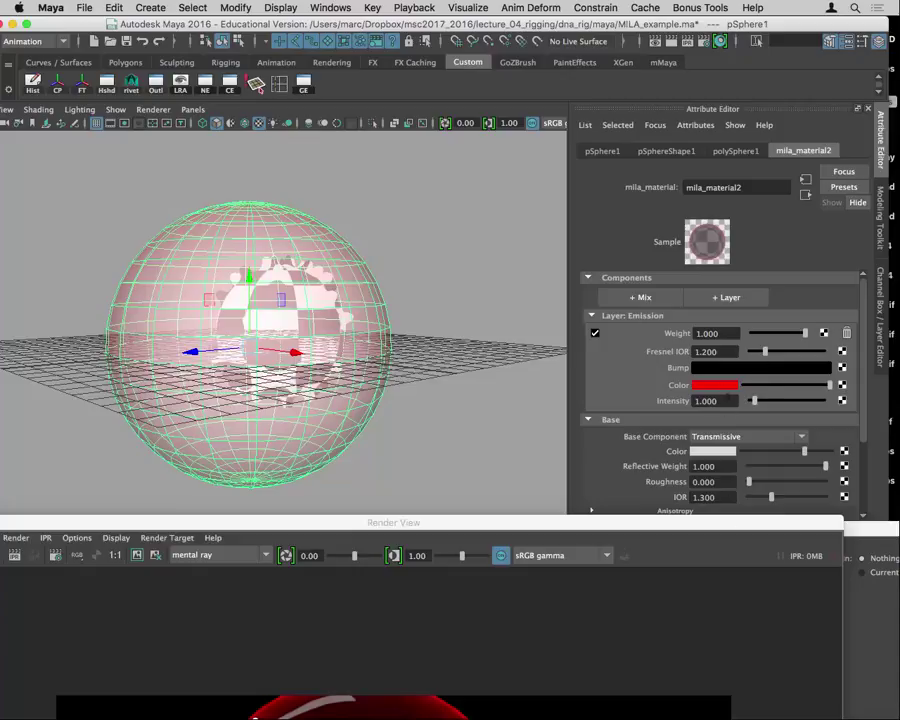
# Set the Emission layer's Intensity to 0 and its Fresnel IOR to 1.5
pyautogui.moveTo(716, 401); pyautogui.dragTo(619, 402)
pyautogui.write('0')
pyautogui.press('Return')
pyautogui.doubleClick(733, 351)
pyautogui.write('1.5')
pyautogui.press('Return')
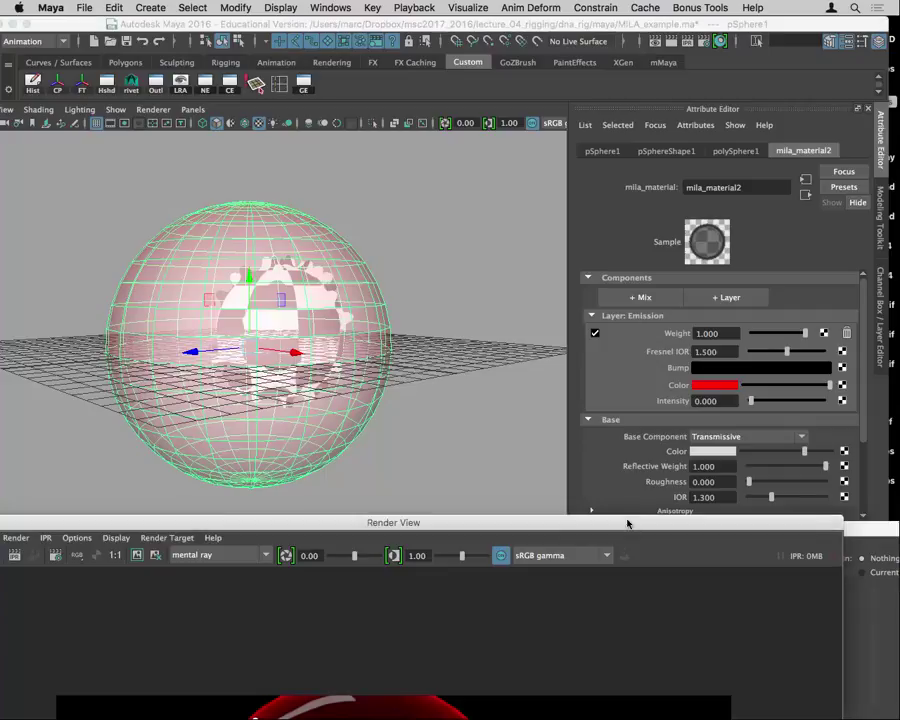
# Render the perspective view with the zero-intensity Emission layer and move the render window aside
pyautogui.moveTo(629, 522); pyautogui.dragTo(740, 50)
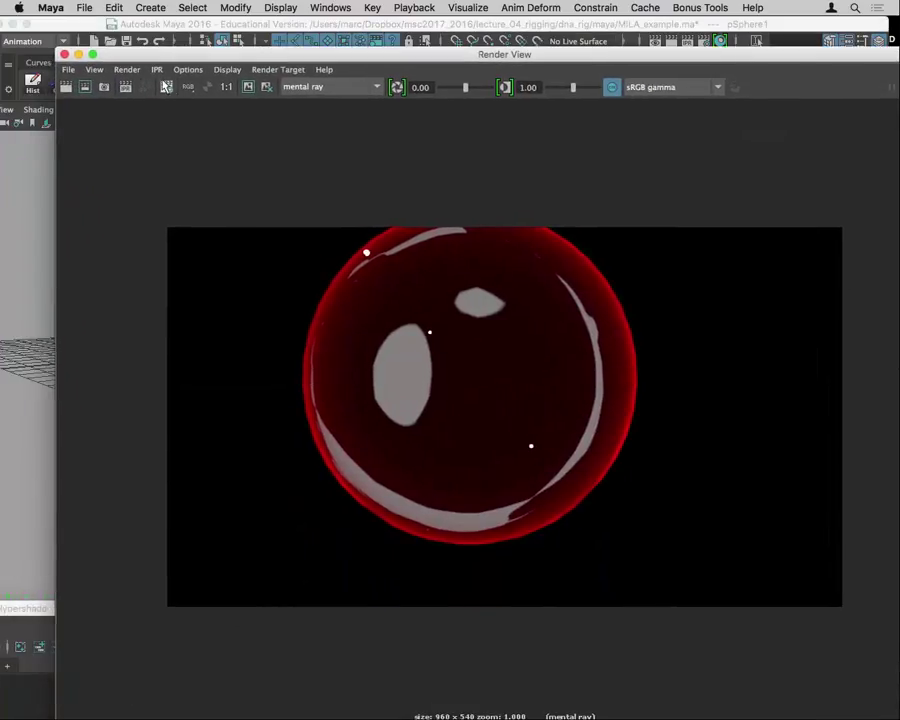
pyautogui.click(66, 88)
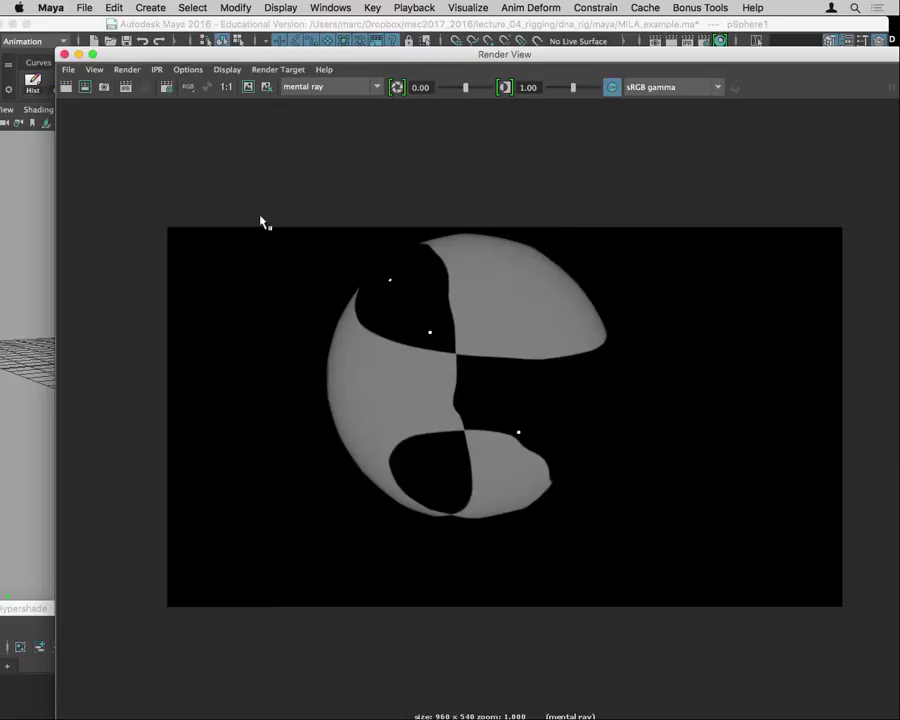
pyautogui.moveTo(363, 56); pyautogui.dragTo(457, 547)
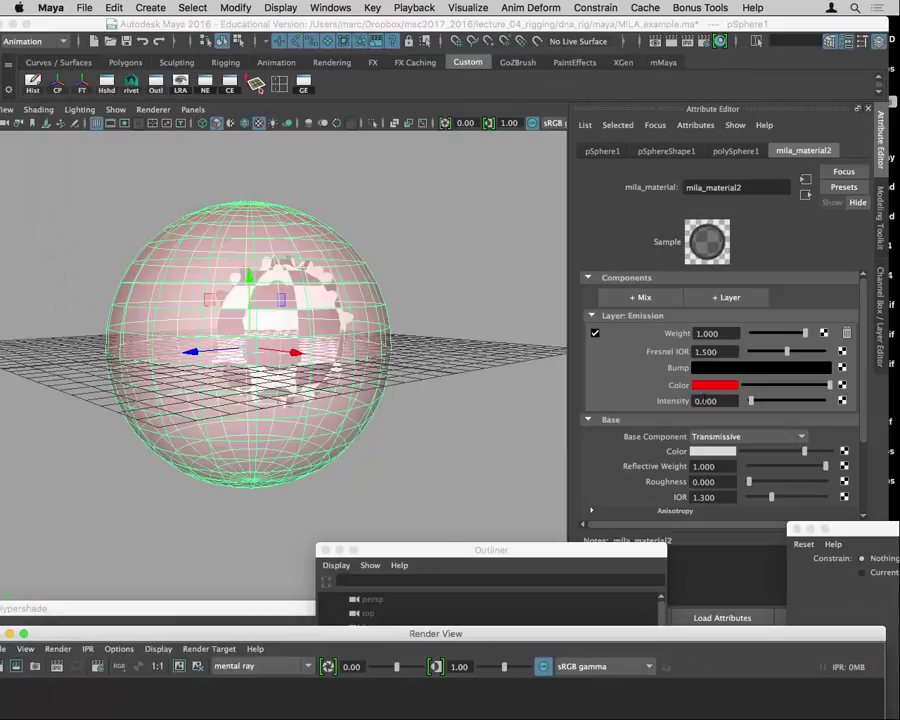
# Set the Emission layer's Intensity to 1 and render the perspective view again
pyautogui.click(707, 401)
pyautogui.write('1')
pyautogui.press('Return')
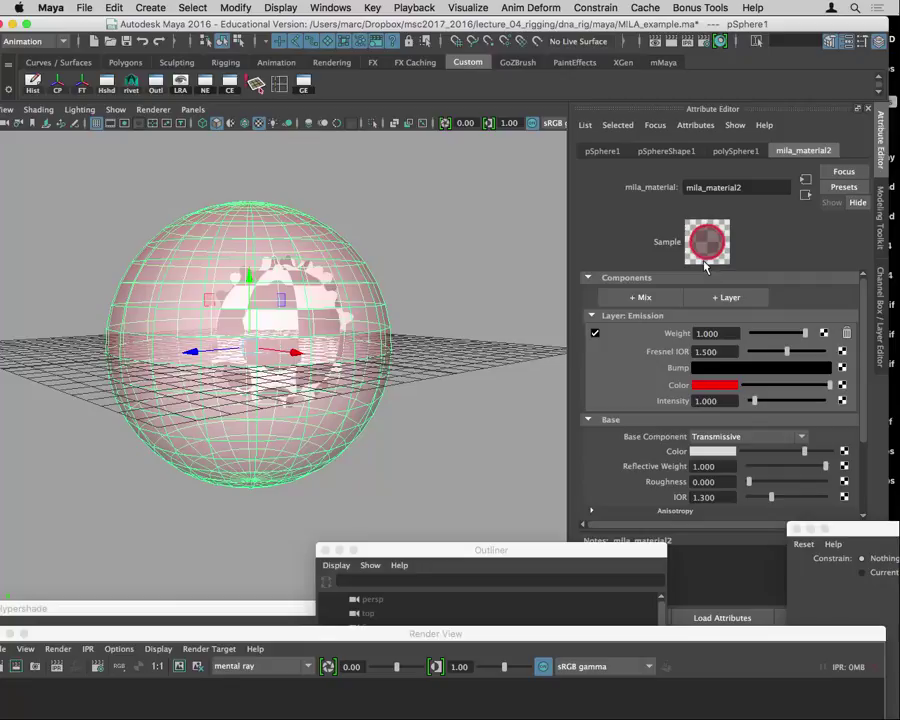
pyautogui.doubleClick(418, 634)
pyautogui.click(20, 165)
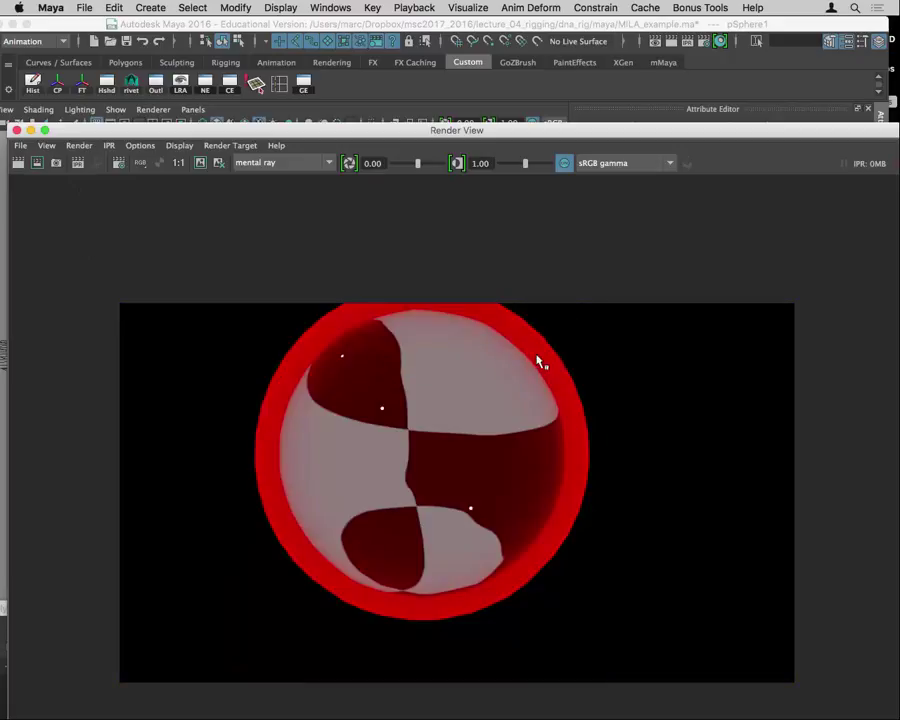
pyautogui.moveTo(510, 131); pyautogui.dragTo(446, 688)
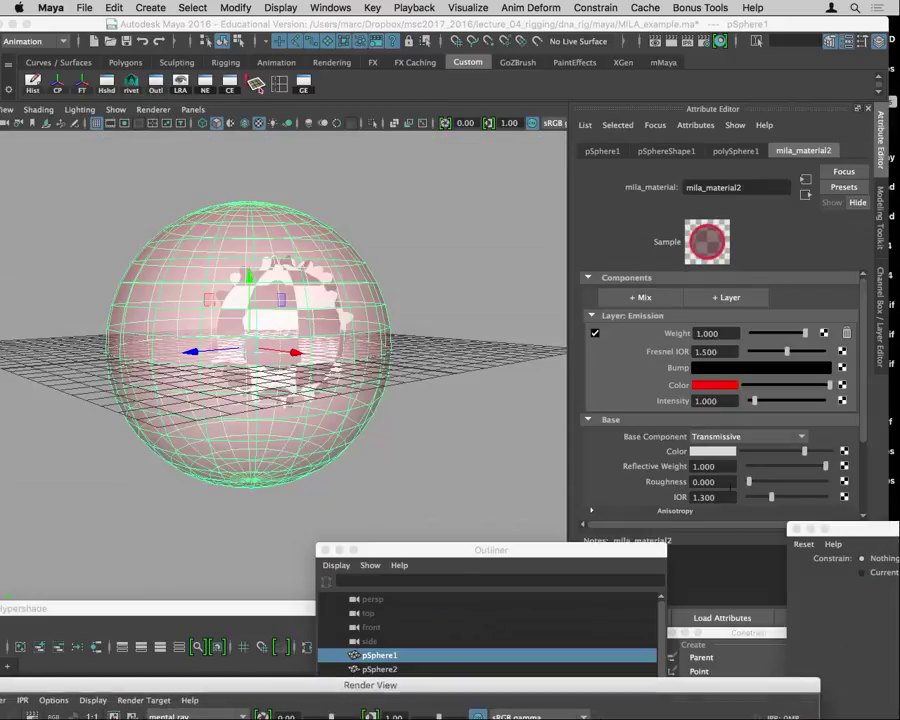
# Compare base IOR values of 1.5 and 1.3 on mila_material2, ending with the base IOR at 1.5
pyautogui.click(704, 497)
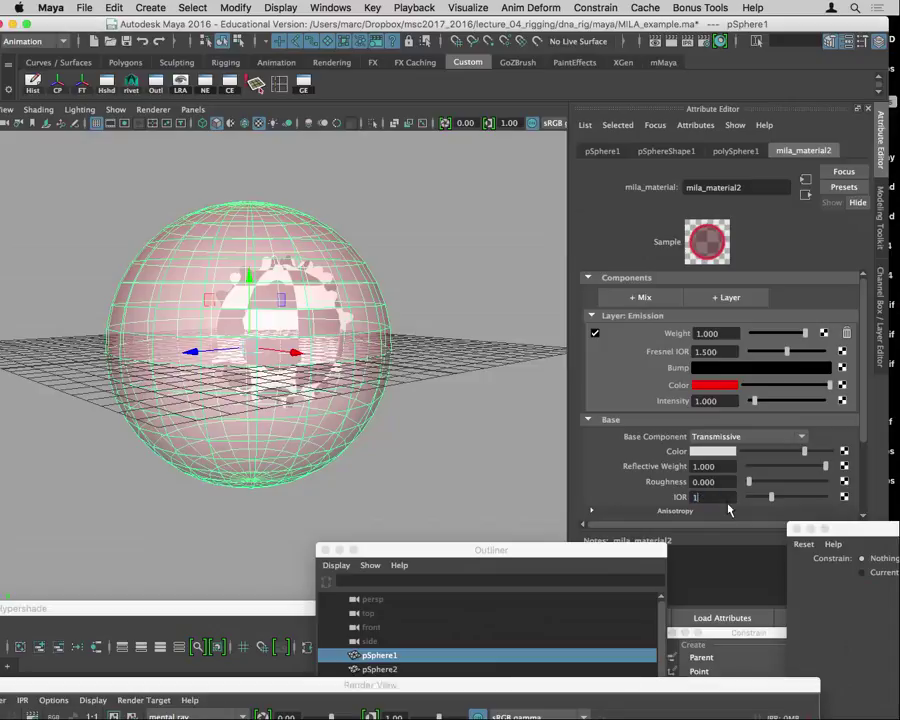
pyautogui.write('1.500')
pyautogui.press('Return')
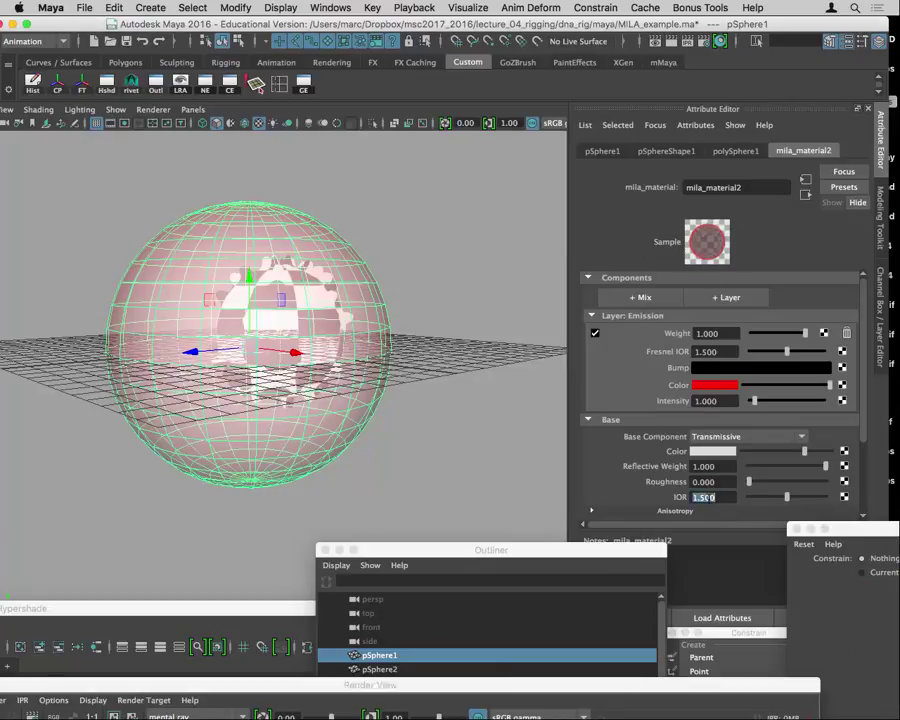
pyautogui.click(705, 497)
pyautogui.write('1')
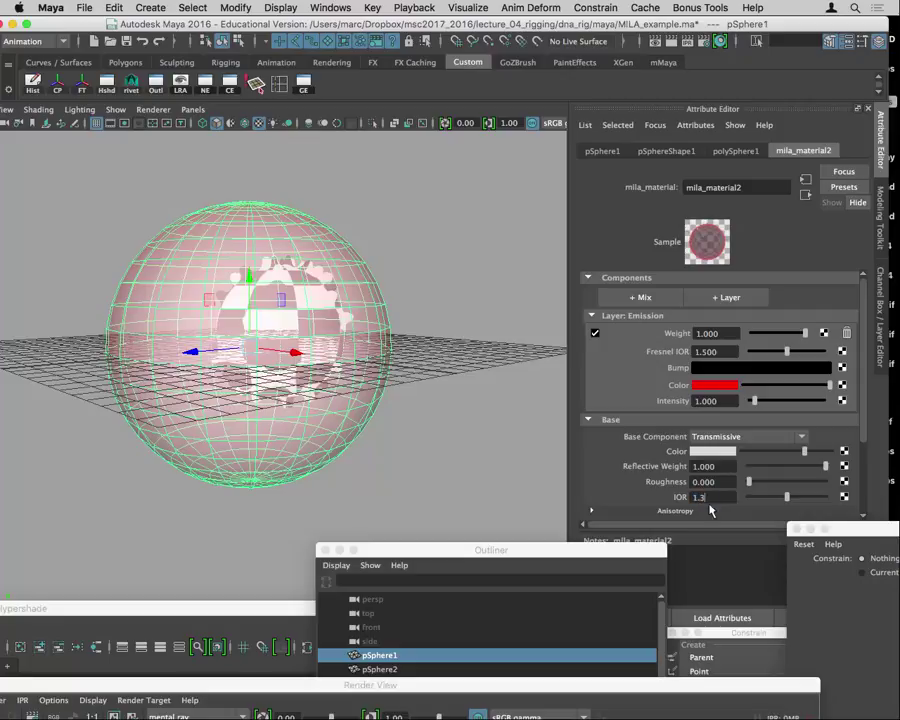
pyautogui.write('.3')
pyautogui.press('Return')
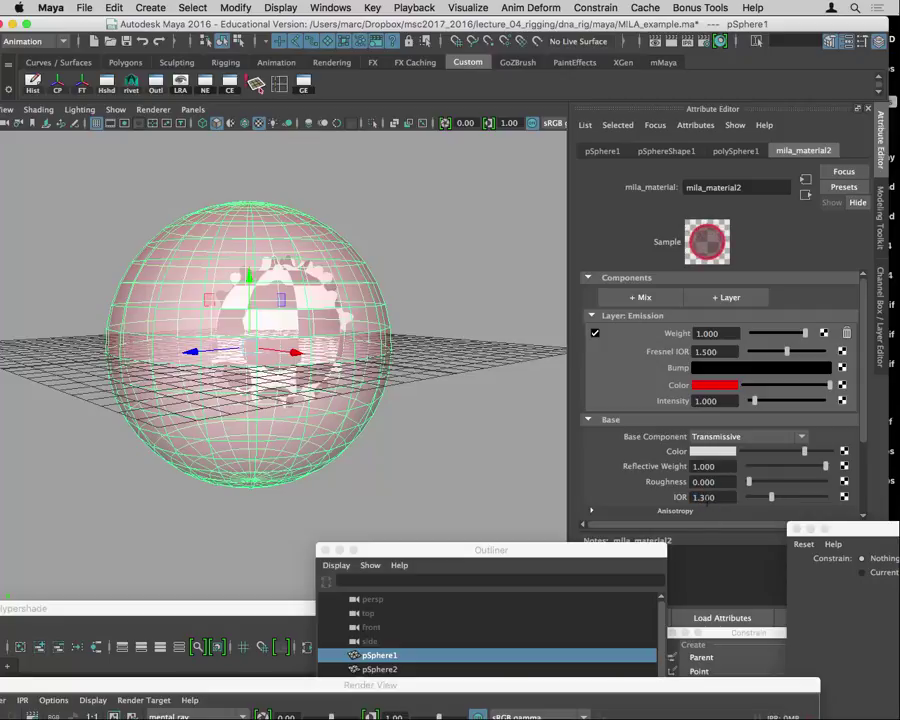
pyautogui.click(708, 497)
pyautogui.write('1.5')
pyautogui.press('Return')
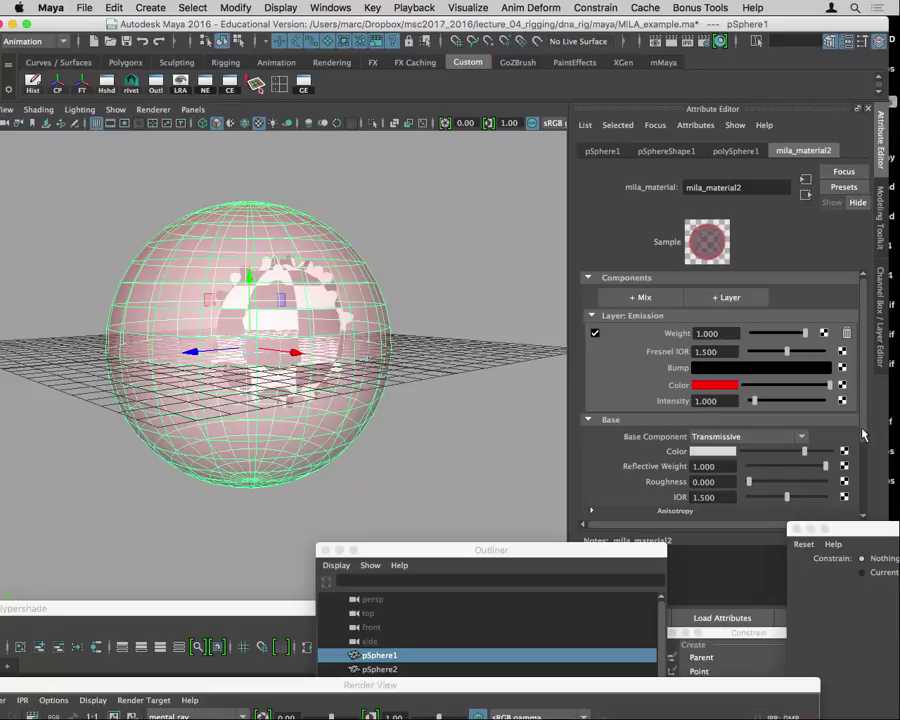
# Change the base component of mila_material2 to Transmissive (Clear) and set its IOR to 1.6
pyautogui.scroll(-5, 867, 498)
pyautogui.scroll(1, 862, 490)
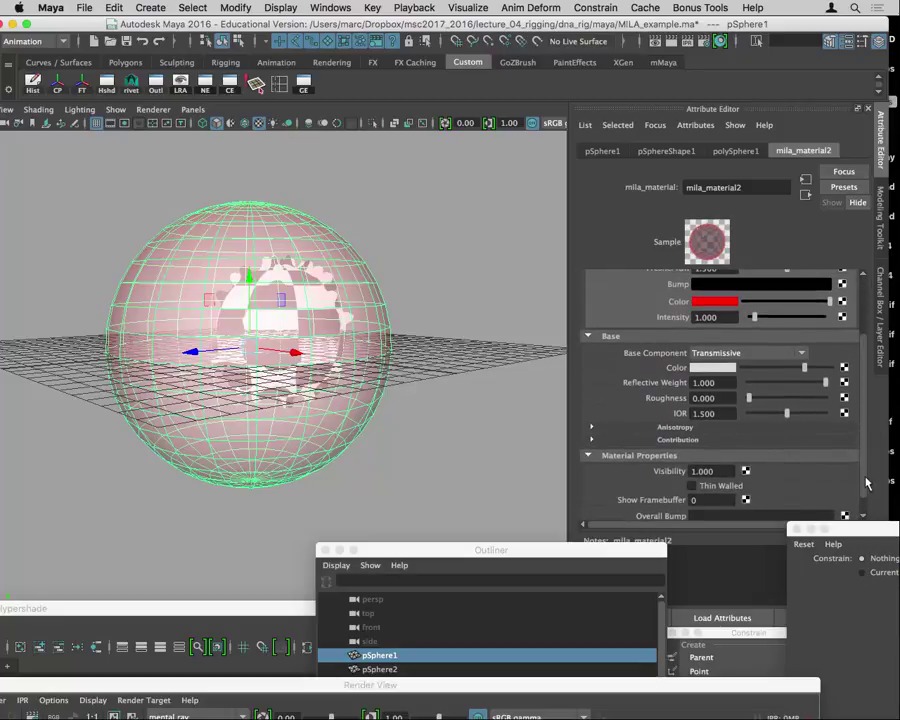
pyautogui.click(731, 354)
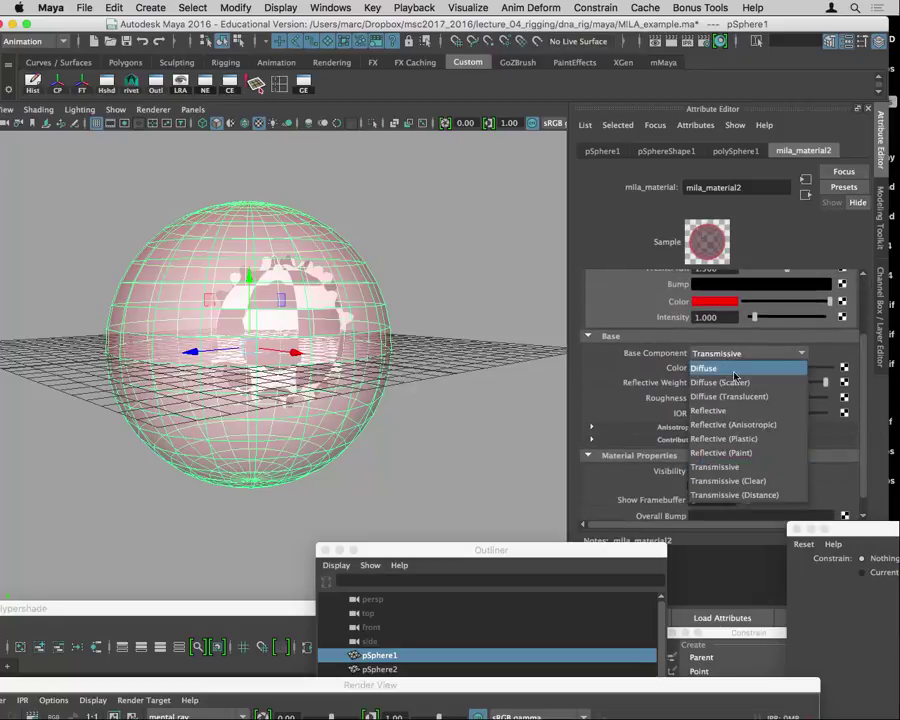
pyautogui.click(723, 481)
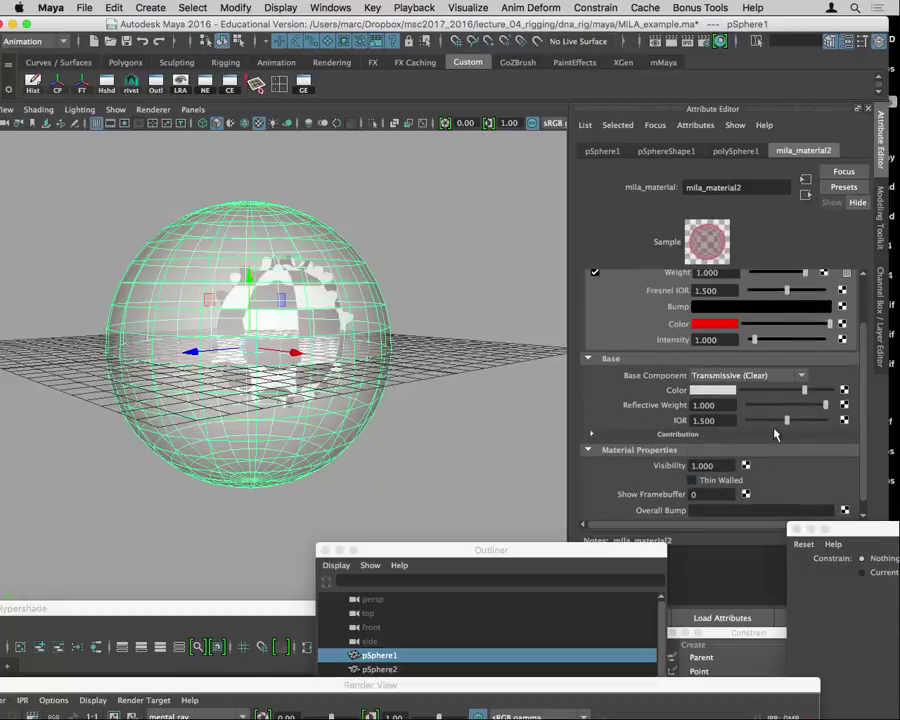
pyautogui.click(728, 421)
pyautogui.write('1.6')
pyautogui.press('Return')
# Render the perspective view with the Transmissive (Clear) base and move the render window aside
pyautogui.doubleClick(530, 685)
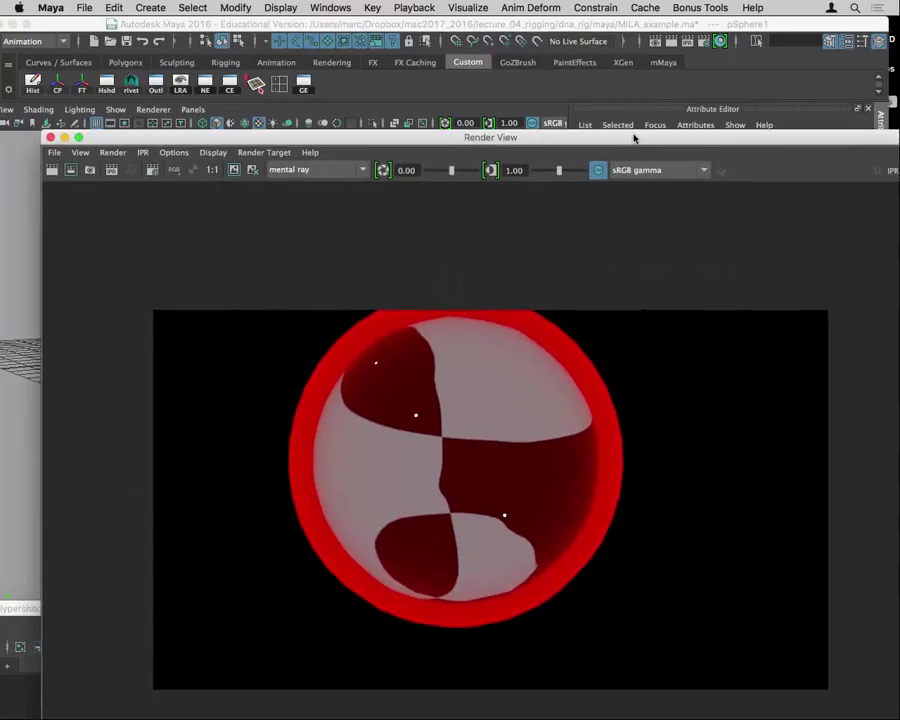
pyautogui.click(27, 139)
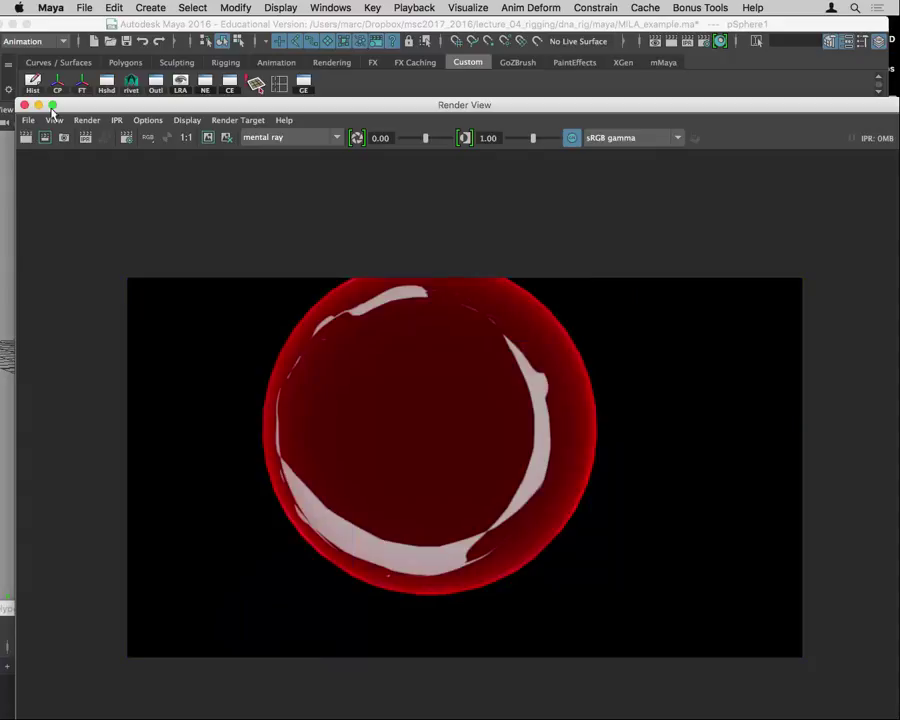
pyautogui.doubleClick(209, 104)
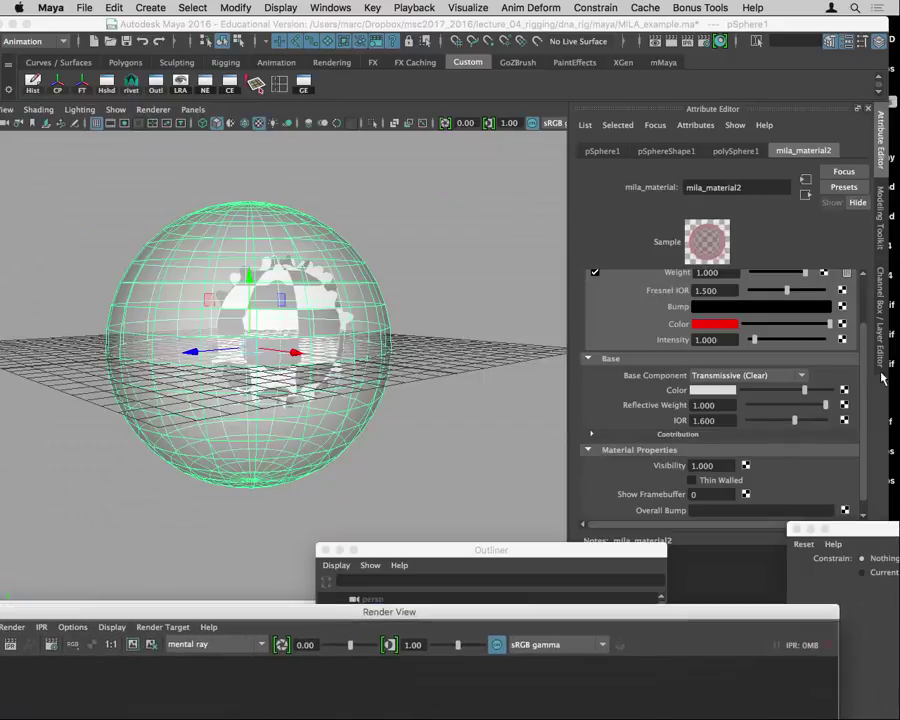
# Replace the Emission layer of mila_material2 with a Fresnel Diffuse Reflection layer coloured red
pyautogui.scroll(3, 860, 342)
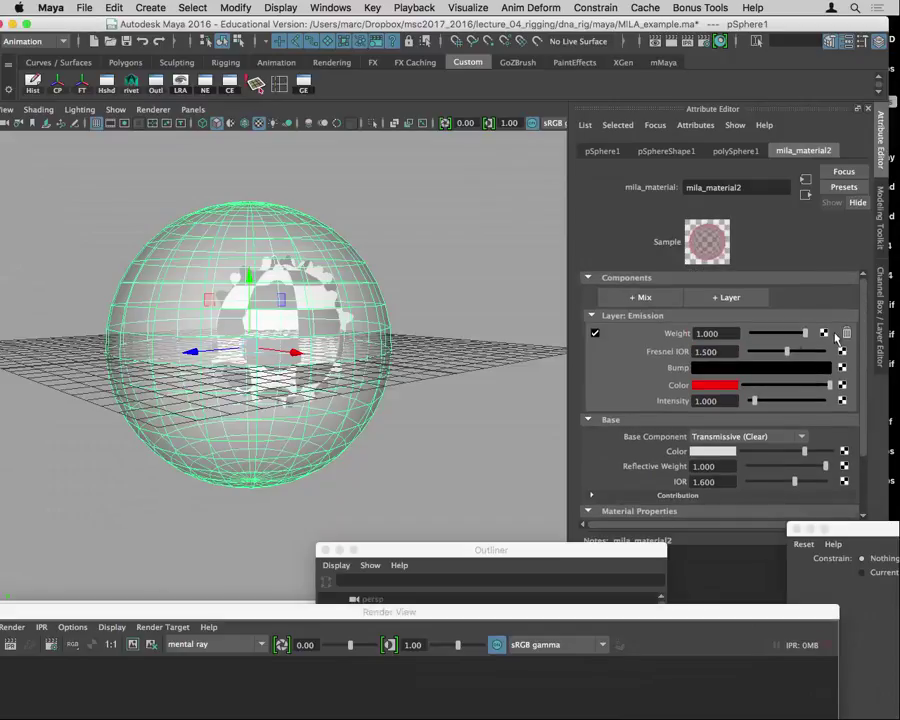
pyautogui.click(847, 333)
pyautogui.click(700, 300)
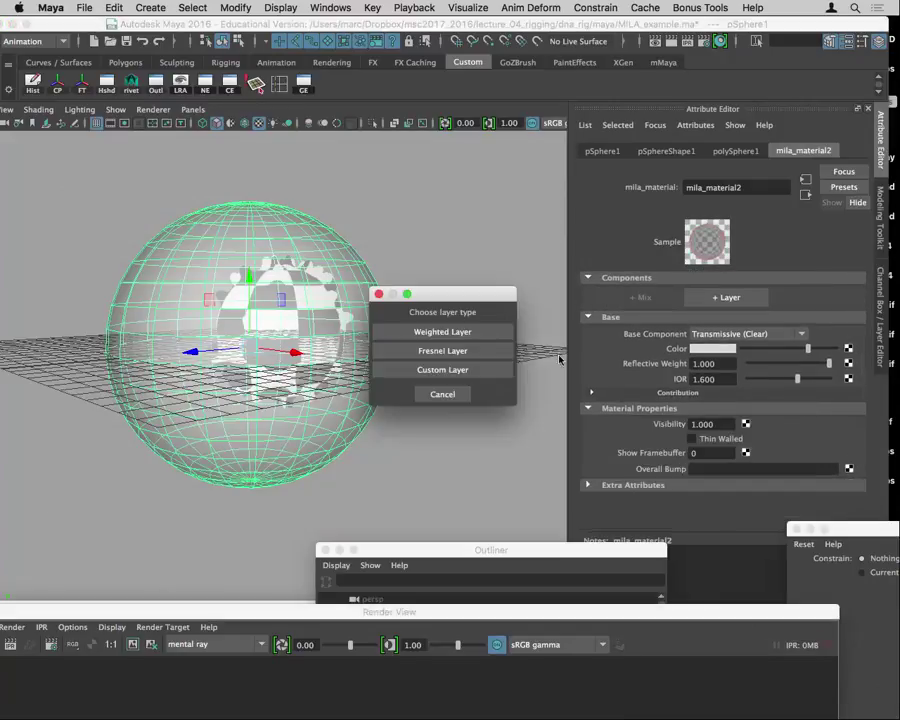
pyautogui.click(452, 351)
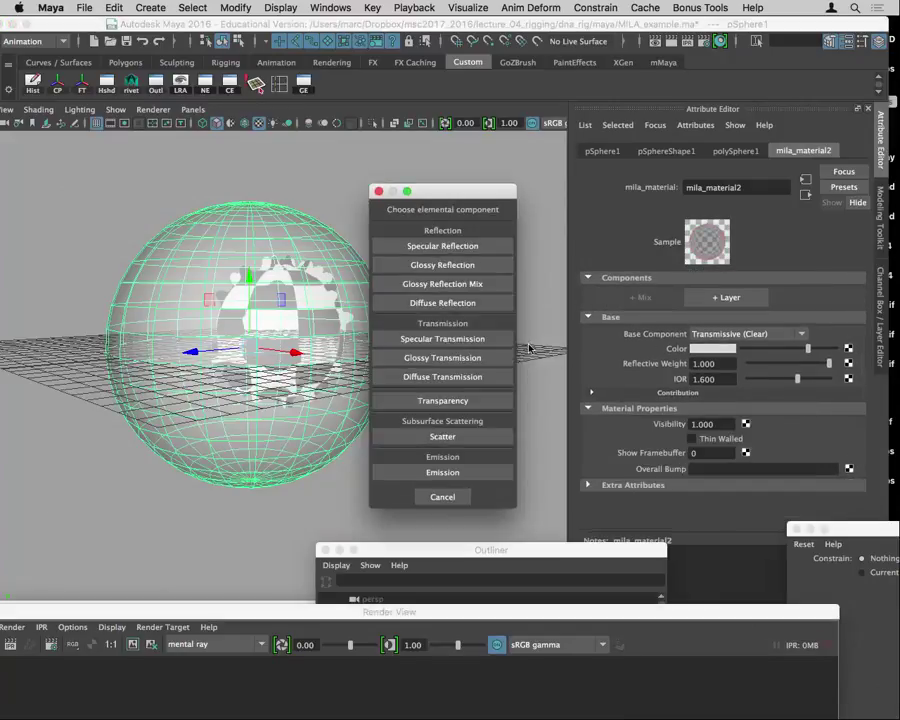
pyautogui.click(442, 302)
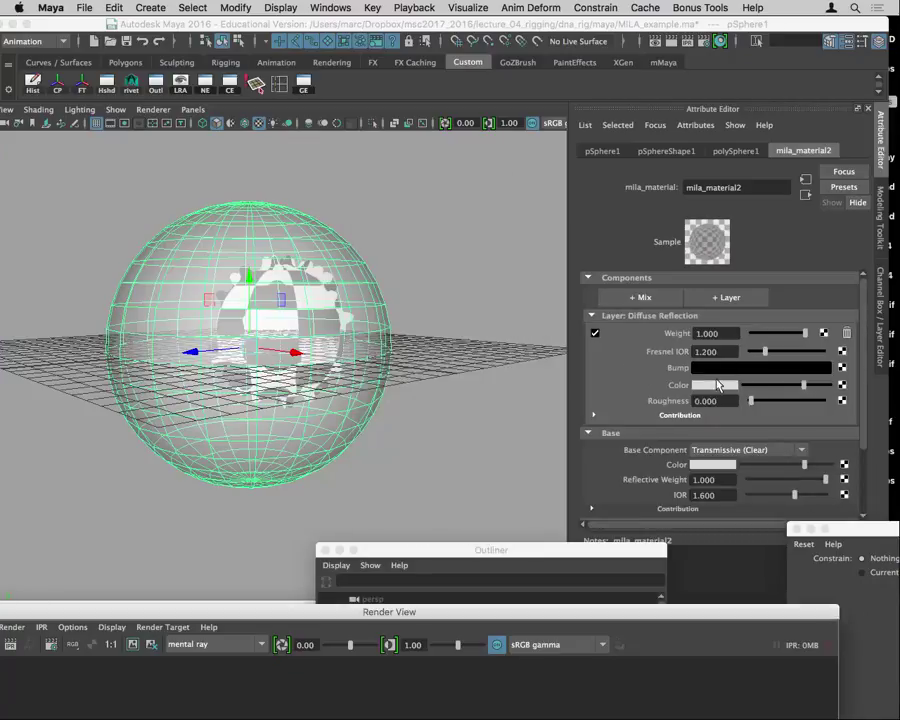
pyautogui.click(708, 384)
pyautogui.click(660, 346)
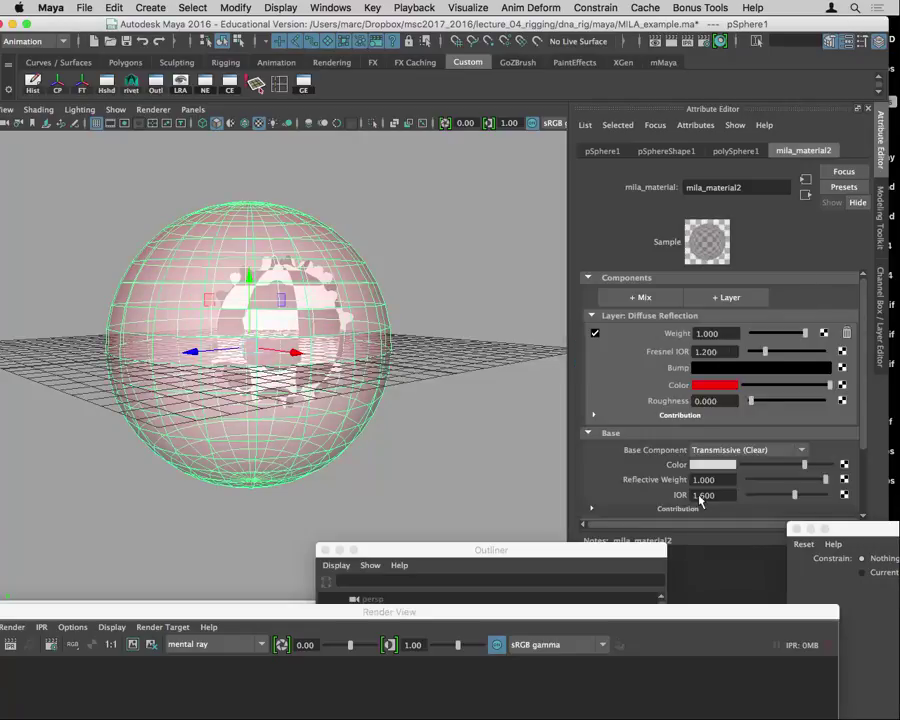
# Render the perspective view with the red Diffuse Reflection layer and move the render window out of the way
pyautogui.moveTo(679, 615); pyautogui.dragTo(790, 80)
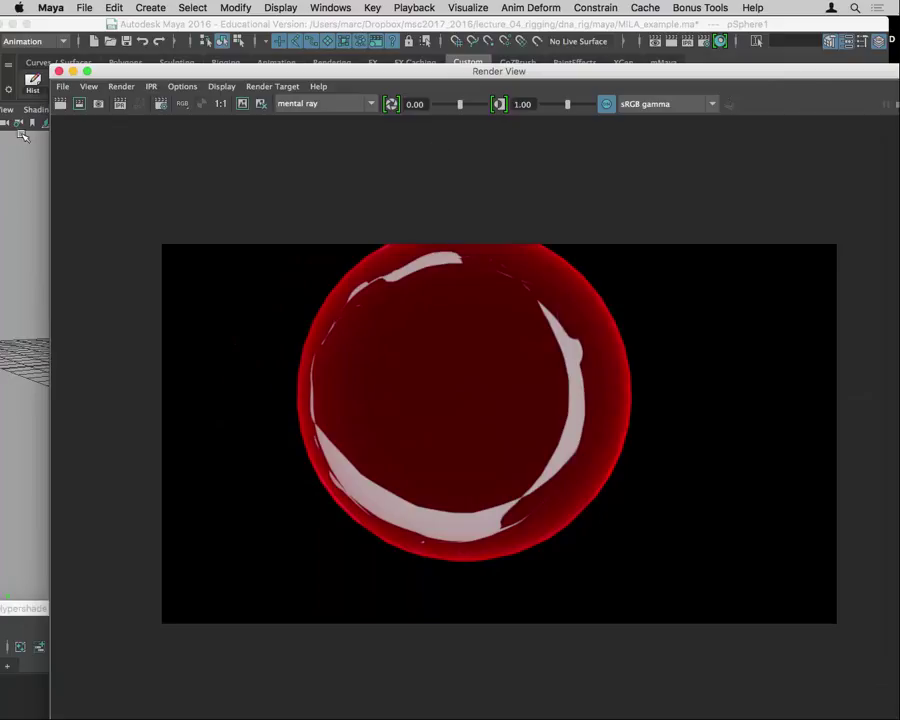
pyautogui.click(60, 104)
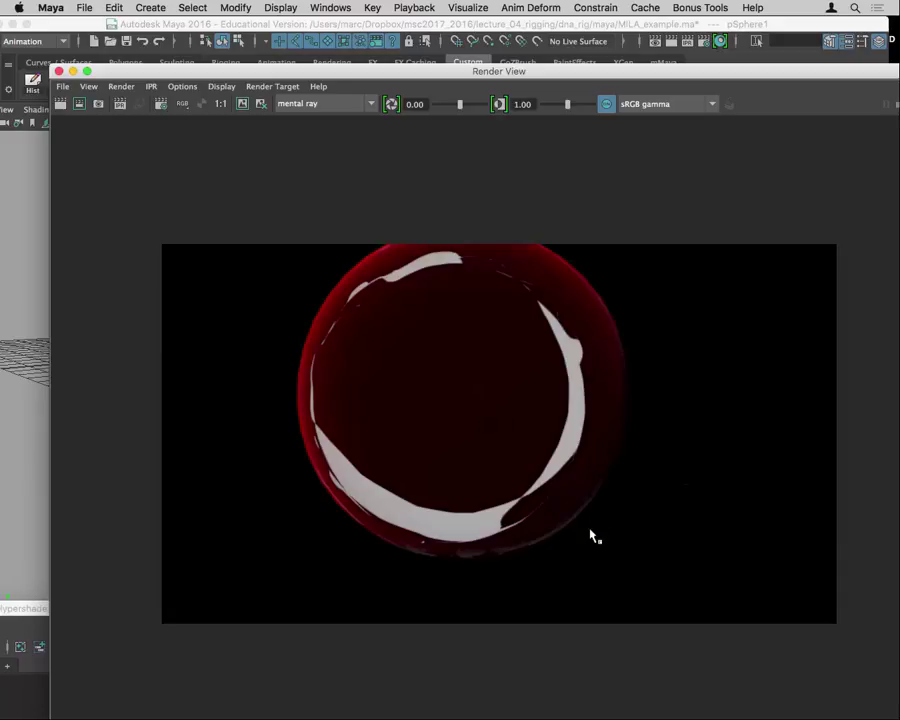
pyautogui.click(316, 87)
pyautogui.moveTo(313, 77); pyautogui.dragTo(314, 612)
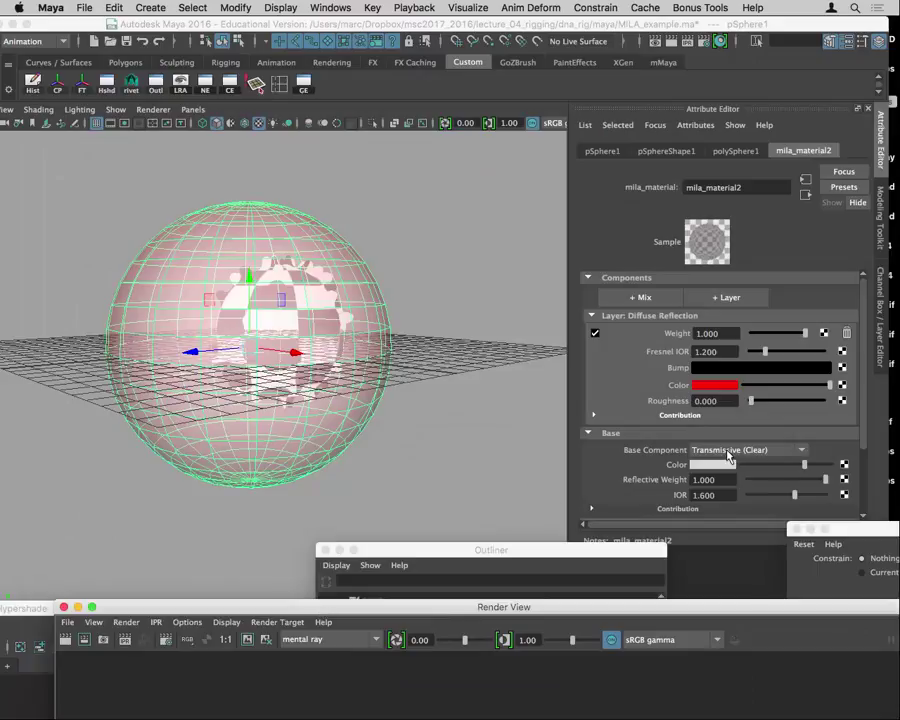
# Change the base component of mila_material2 to Transmissive (Distance) and review its At Distance setting
pyautogui.click(728, 452)
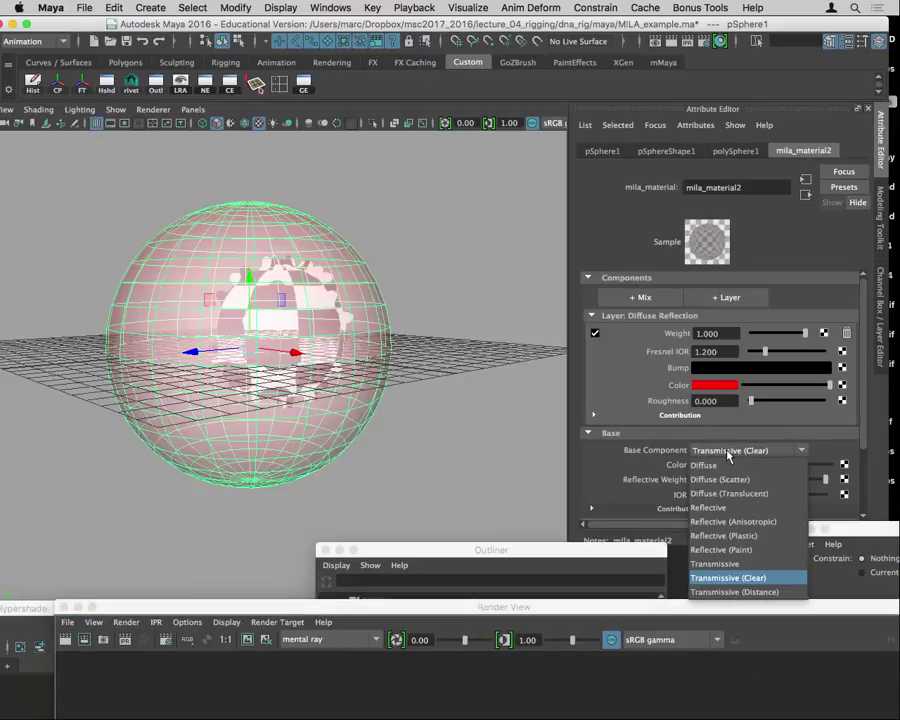
pyautogui.click(770, 592)
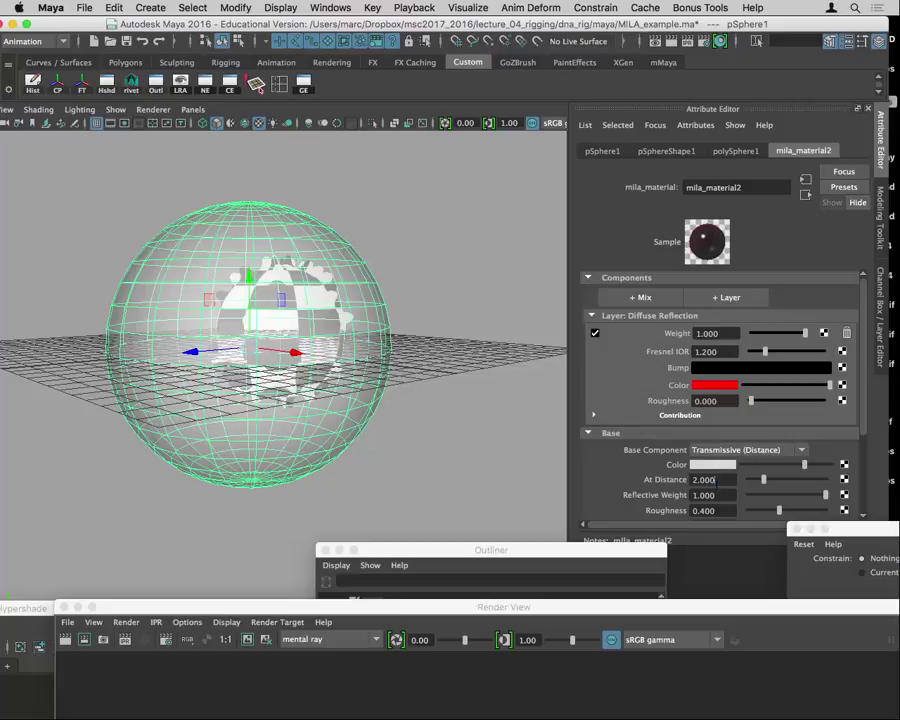
pyautogui.click(714, 480)
pyautogui.click(742, 452)
pyautogui.click(742, 452)
# Assign a new Blinn material to the large sphere, pSphere1
pyautogui.keyDown('alt'); pyautogui.moveTo(410, 430); pyautogui.dragTo(362, 388); pyautogui.keyUp('alt')
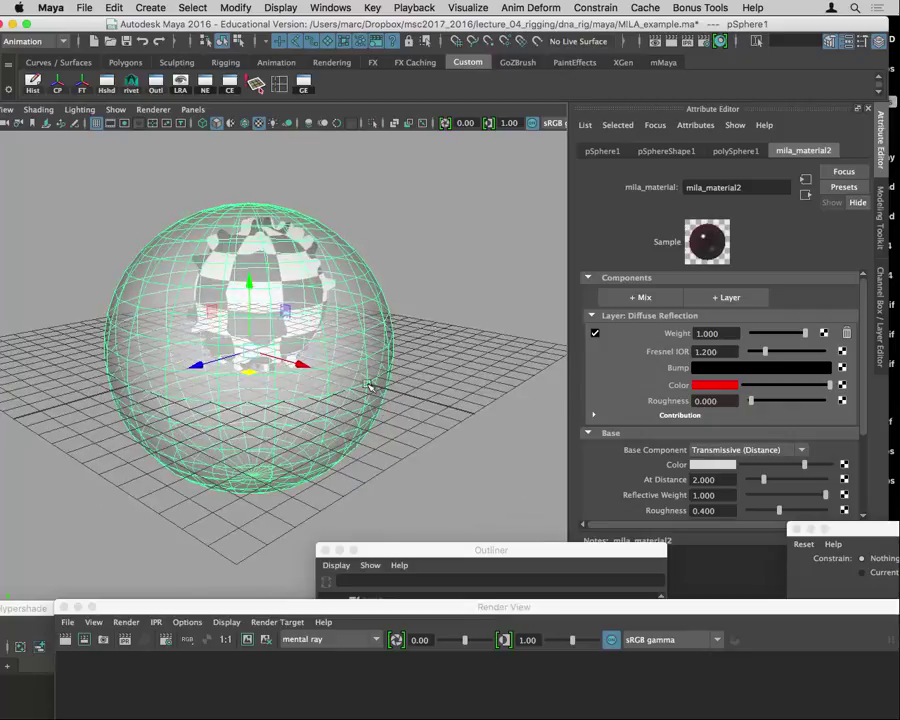
pyautogui.rightClick(369, 300)
pyautogui.moveTo(388, 594)
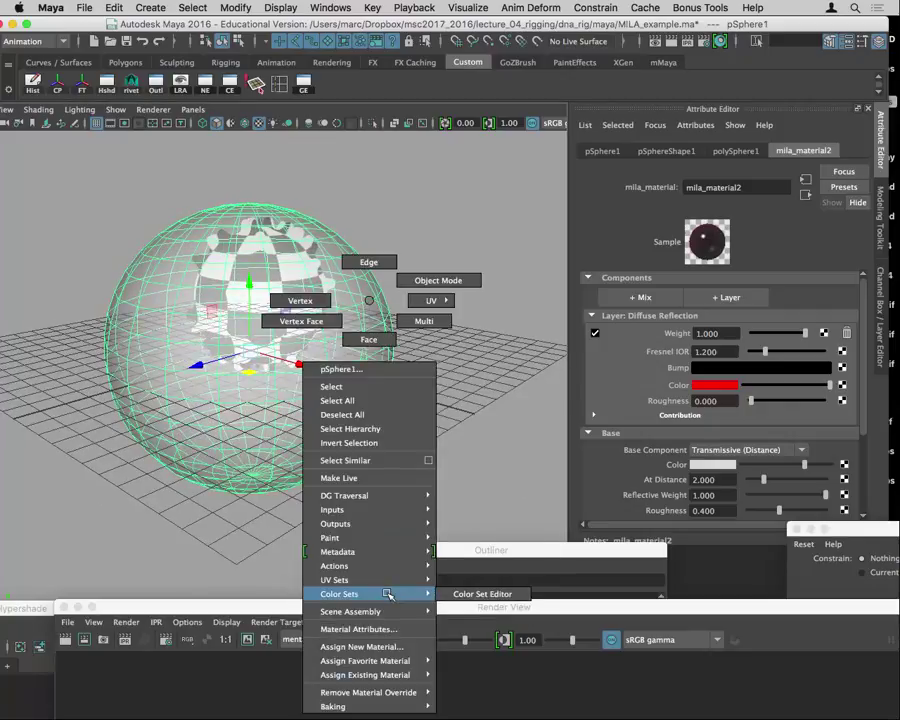
pyautogui.click(390, 647)
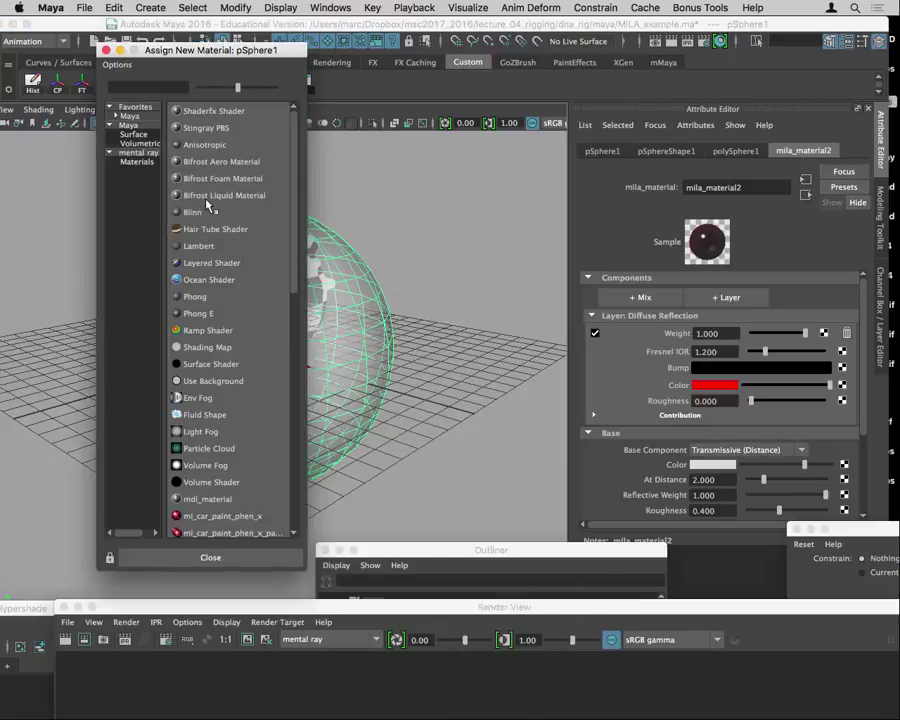
pyautogui.click(195, 212)
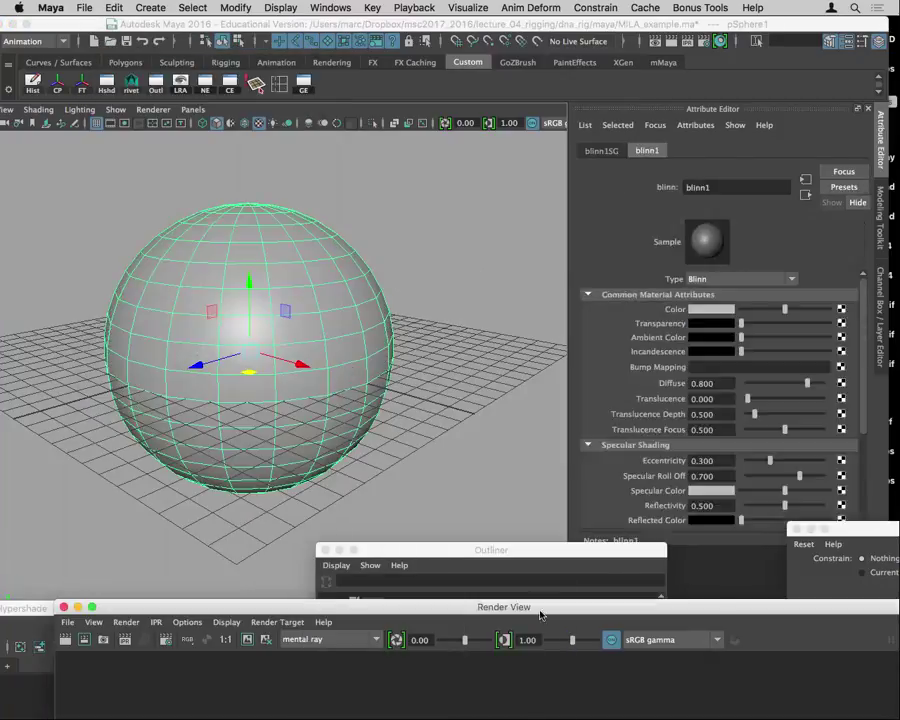
# Clear the old node network in the Hypershade and graph the input and output connections of blinn1
pyautogui.moveTo(538, 607); pyautogui.dragTo(522, 552)
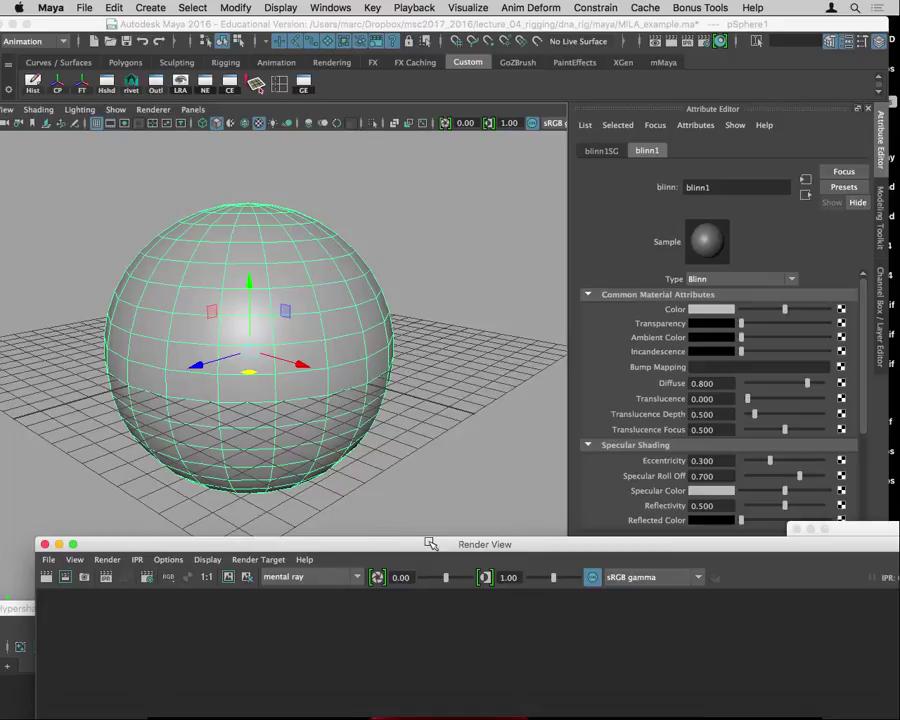
pyautogui.moveTo(426, 540); pyautogui.dragTo(676, 709)
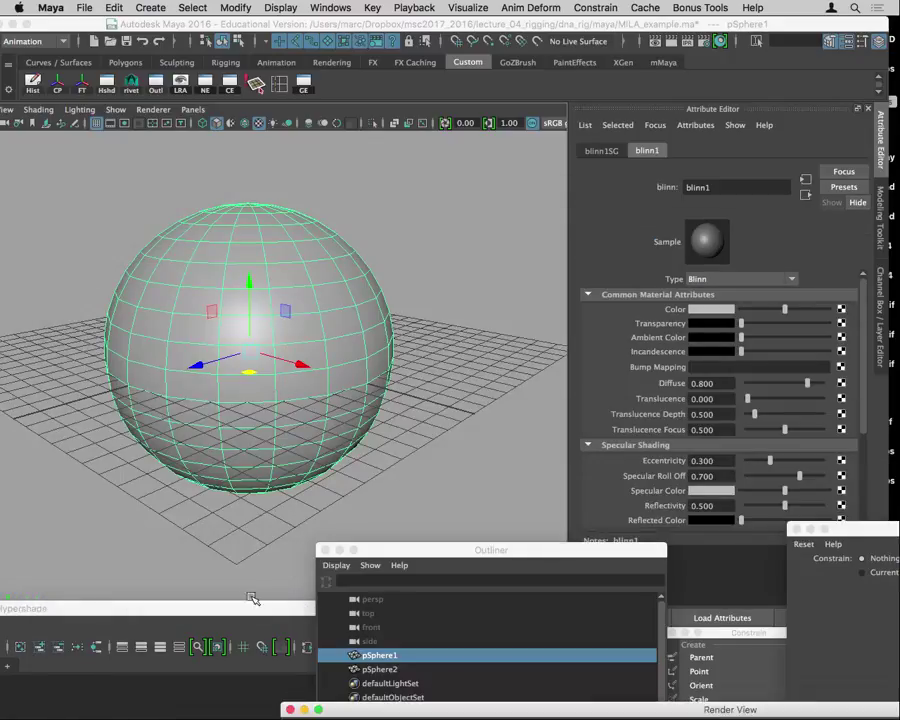
pyautogui.moveTo(251, 603); pyautogui.dragTo(672, 113)
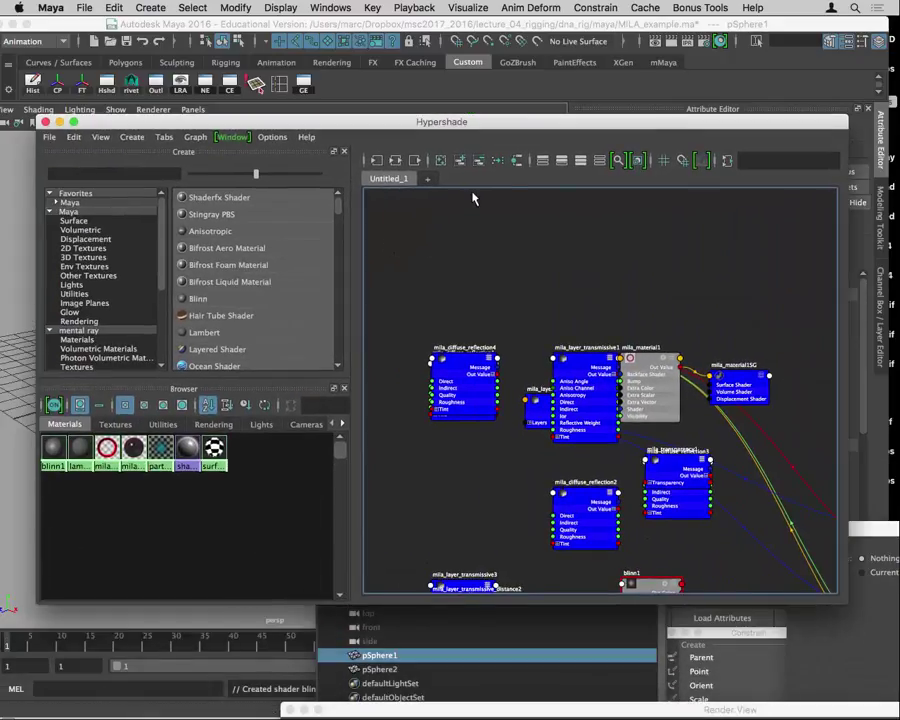
pyautogui.click(395, 181)
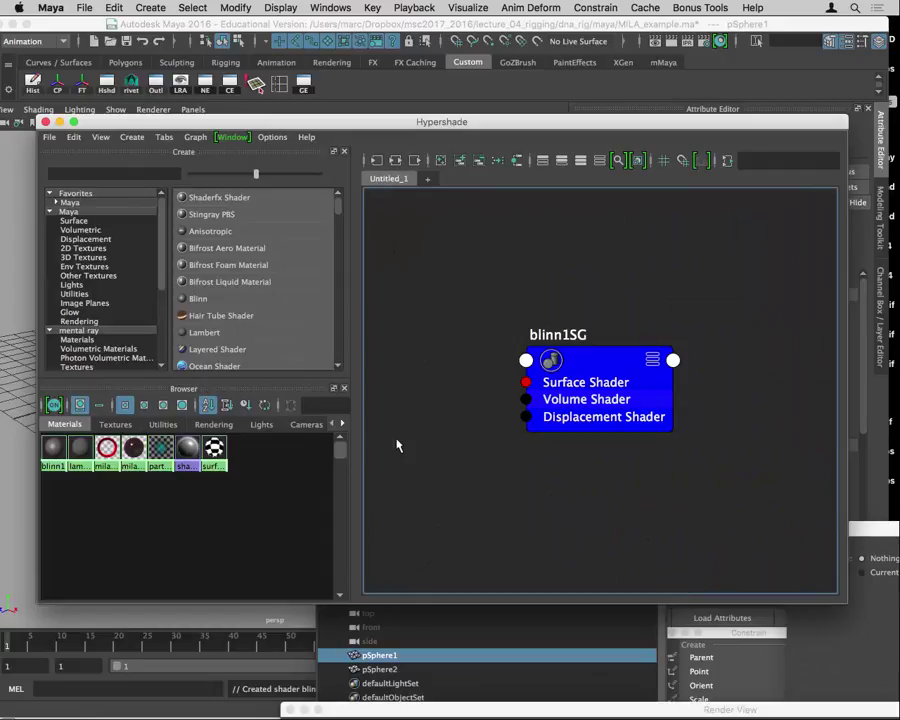
pyautogui.moveTo(620, 423); pyautogui.dragTo(698, 443)
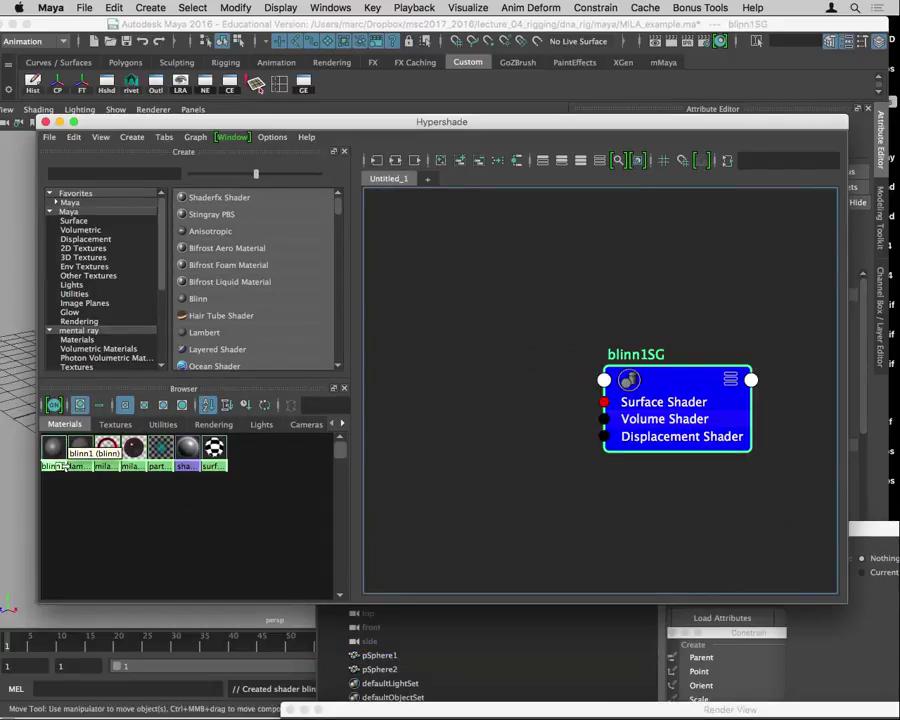
pyautogui.click(395, 160)
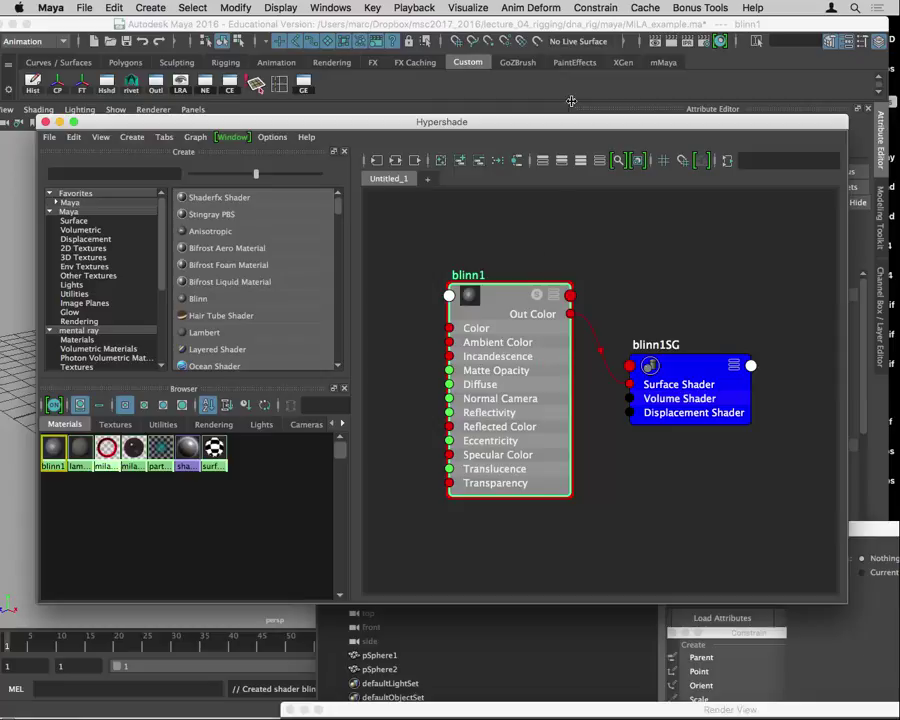
pyautogui.moveTo(573, 121); pyautogui.dragTo(500, 587)
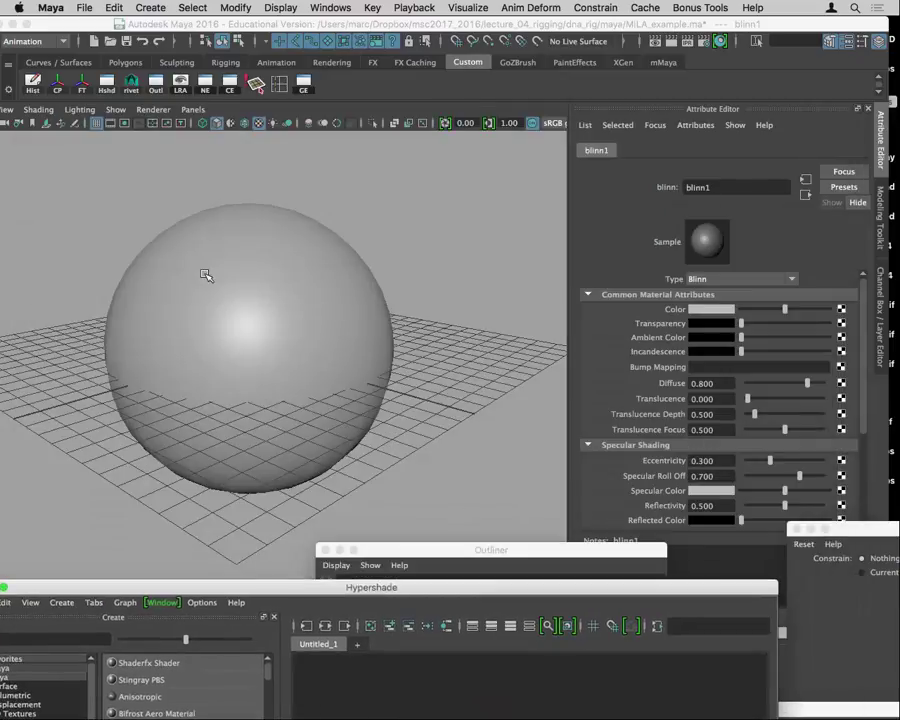
# Create a ramp texture node with 2D placement in the Hypershade graph above blinn1
pyautogui.moveTo(305, 590); pyautogui.dragTo(410, 172)
pyautogui.click(733, 381)
pyautogui.scroll(-3, 622, 350)
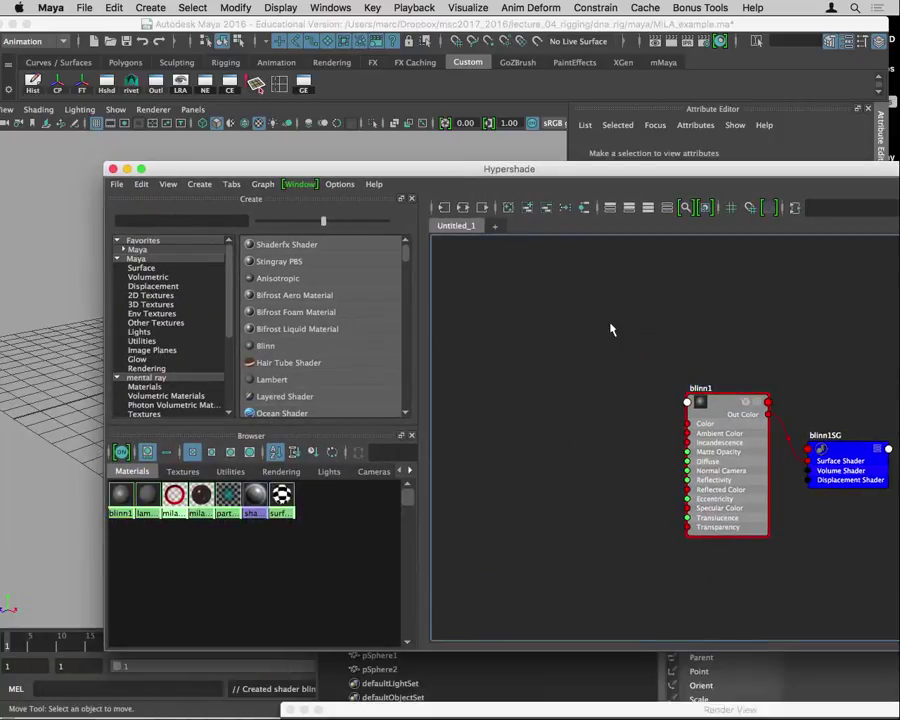
pyautogui.press('Tab')
pyautogui.write('ramp')
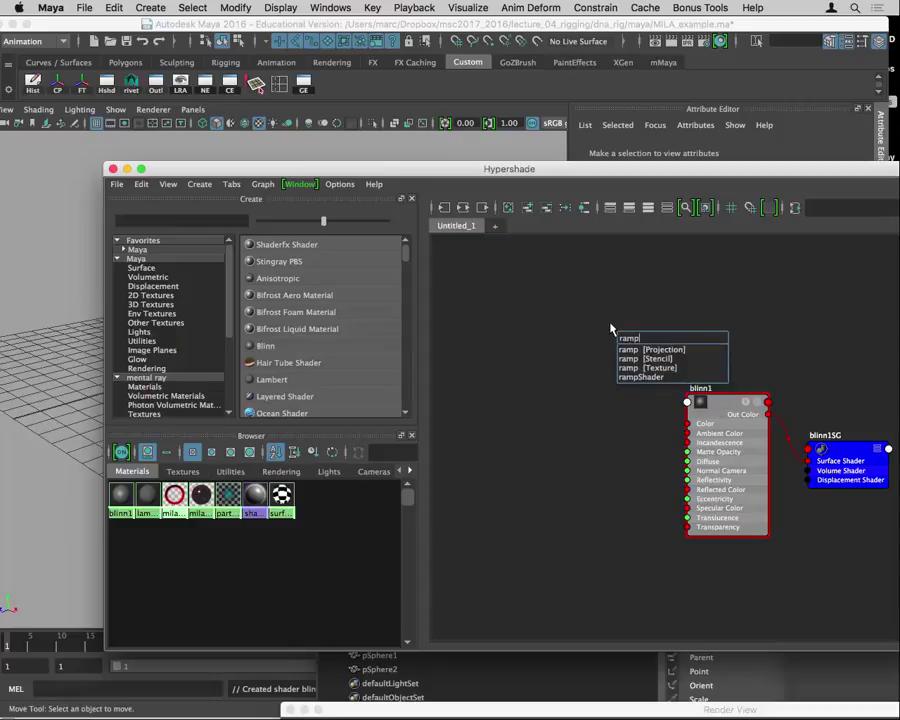
pyautogui.press('Down')
pyautogui.press('Down')
pyautogui.press('Down')
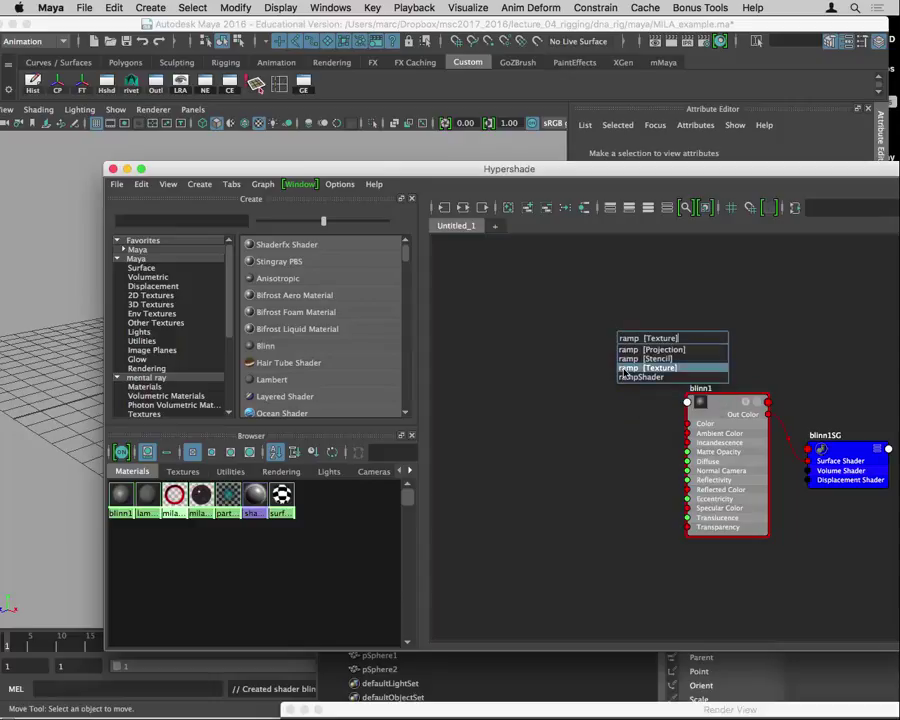
pyautogui.press('Return')
pyautogui.press('Return')
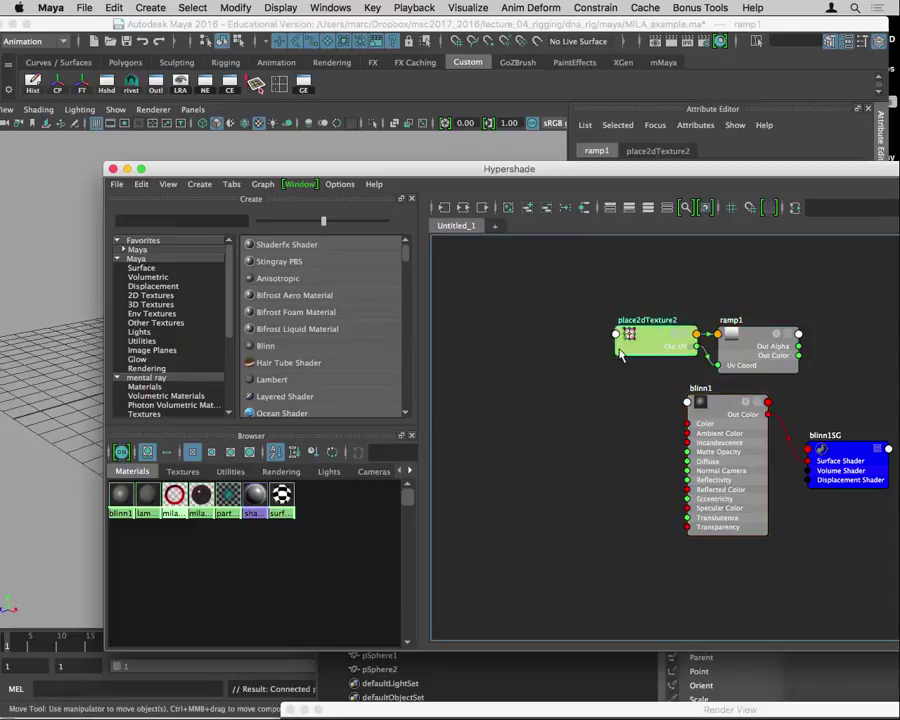
# Move the ramp1 node away from place2dTexture2 and view its ramp attributes beside the Hypershade graph
pyautogui.click(765, 365)
pyautogui.moveTo(734, 170); pyautogui.dragTo(545, 489)
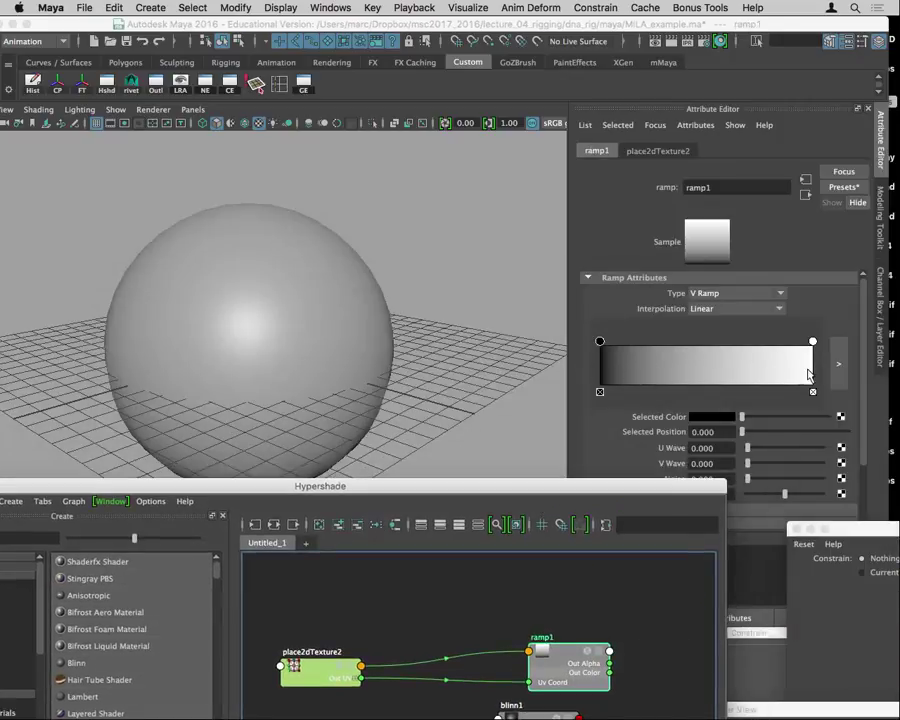
pyautogui.moveTo(522, 484); pyautogui.dragTo(526, 226)
pyautogui.moveTo(394, 230); pyautogui.dragTo(458, 142)
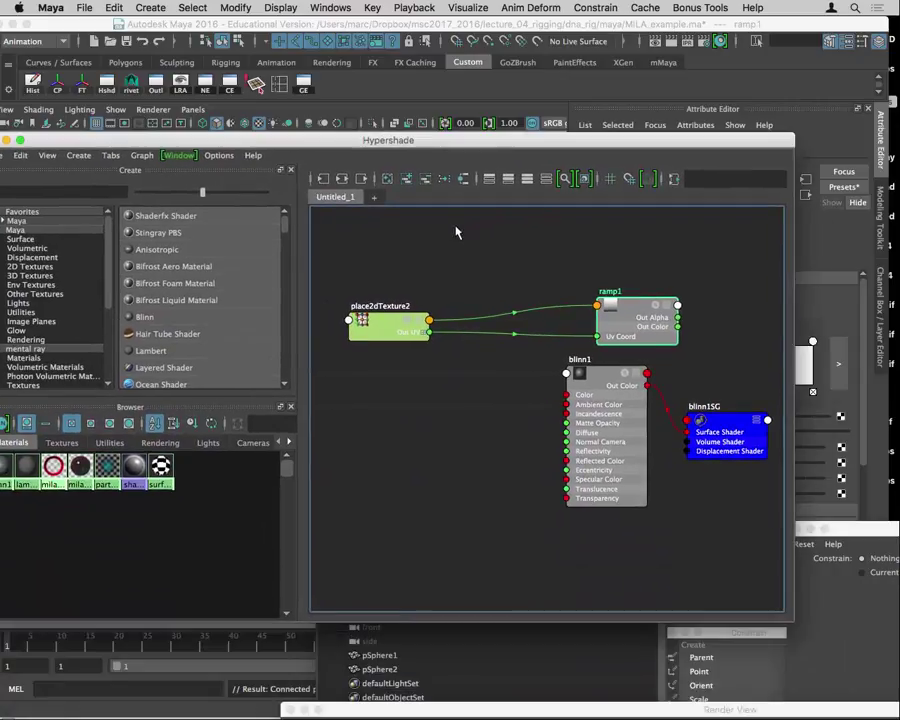
# Create a samplerInfo node in the Hypershade graph and place it below place2dTexture2, beside blinn1
pyautogui.press('Tab')
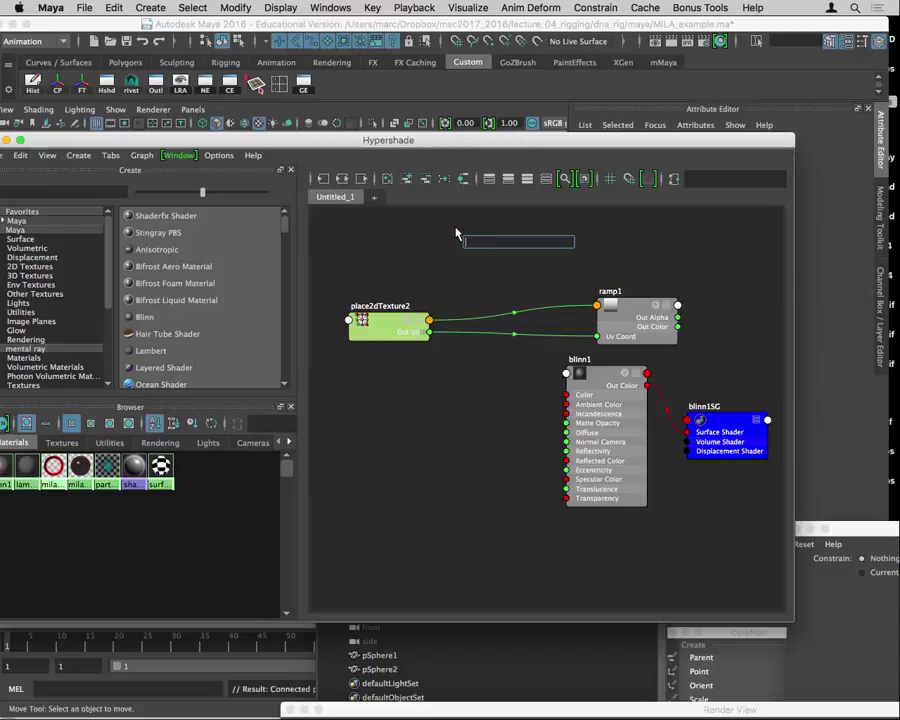
pyautogui.write('sam')
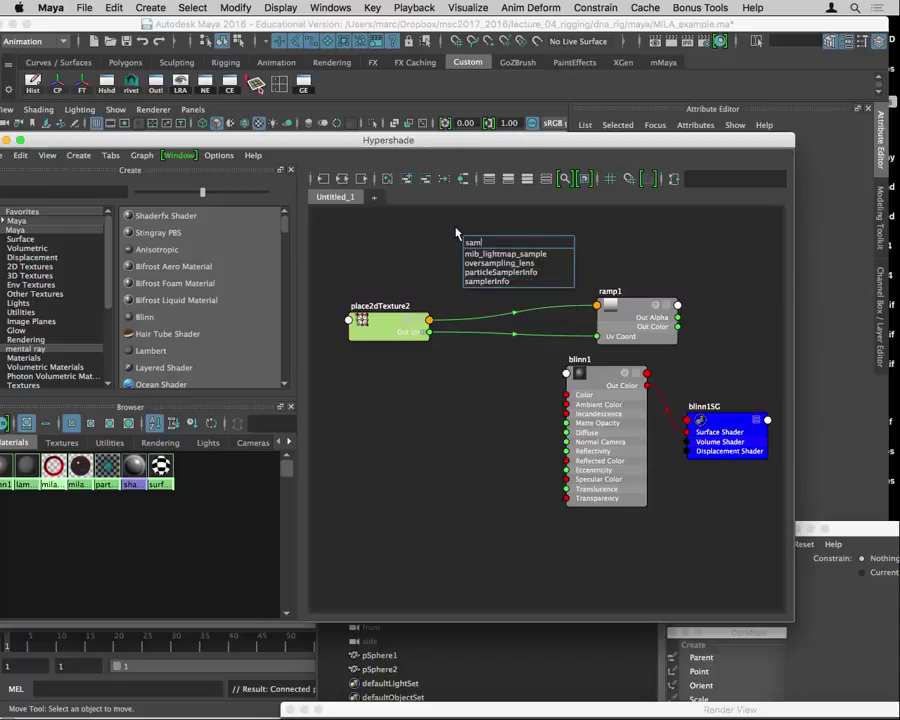
pyautogui.write('pler')
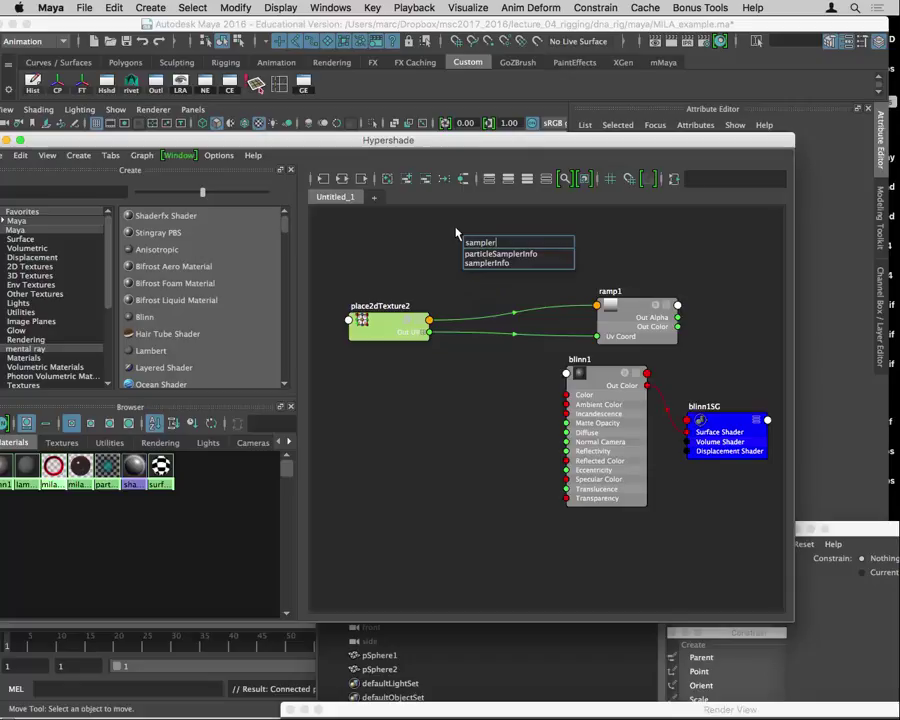
pyautogui.click(492, 266)
pyautogui.press('Return')
pyautogui.moveTo(492, 268); pyautogui.dragTo(457, 389)
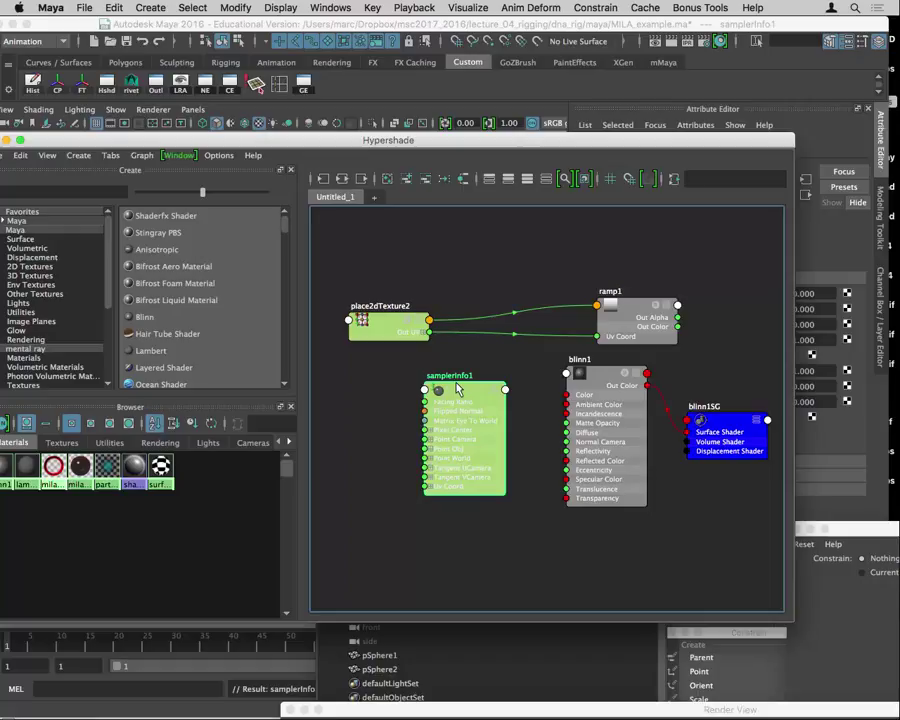
# Place samplerInfo1 above the place2dTexture2 and ramp1 nodes and reveal its attributes beside the Hypershade
pyautogui.keyDown('alt'); pyautogui.moveTo(542, 486); pyautogui.dragTo(518, 562, button='middle'); pyautogui.keyUp('alt')
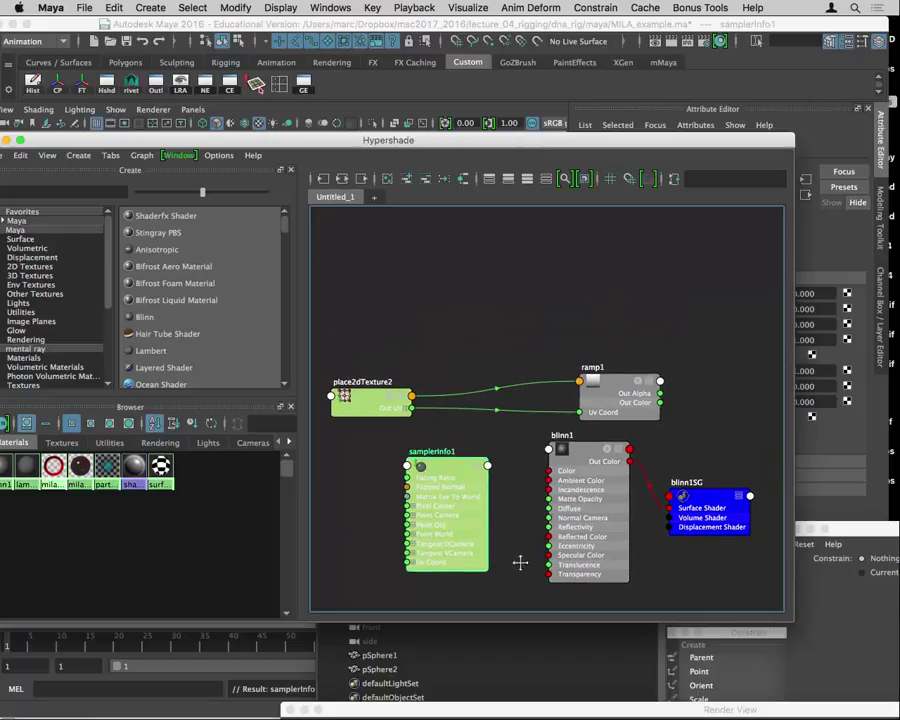
pyautogui.moveTo(458, 542); pyautogui.dragTo(483, 342)
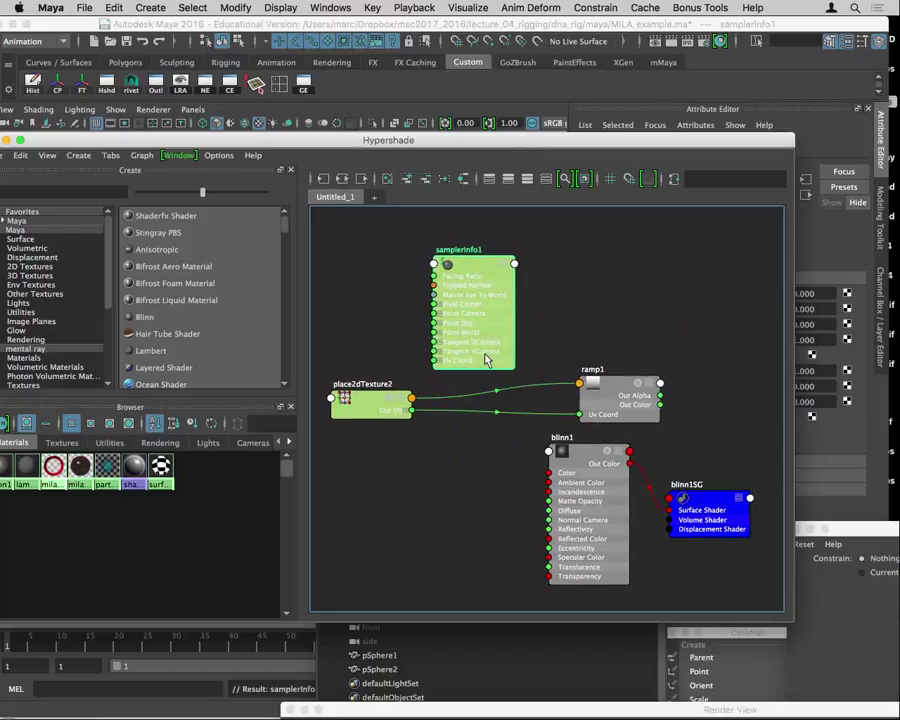
pyautogui.keyDown('alt'); pyautogui.moveTo(486, 358); pyautogui.dragTo(474, 408, button='middle'); pyautogui.keyUp('alt')
pyautogui.moveTo(507, 147); pyautogui.dragTo(245, 42)
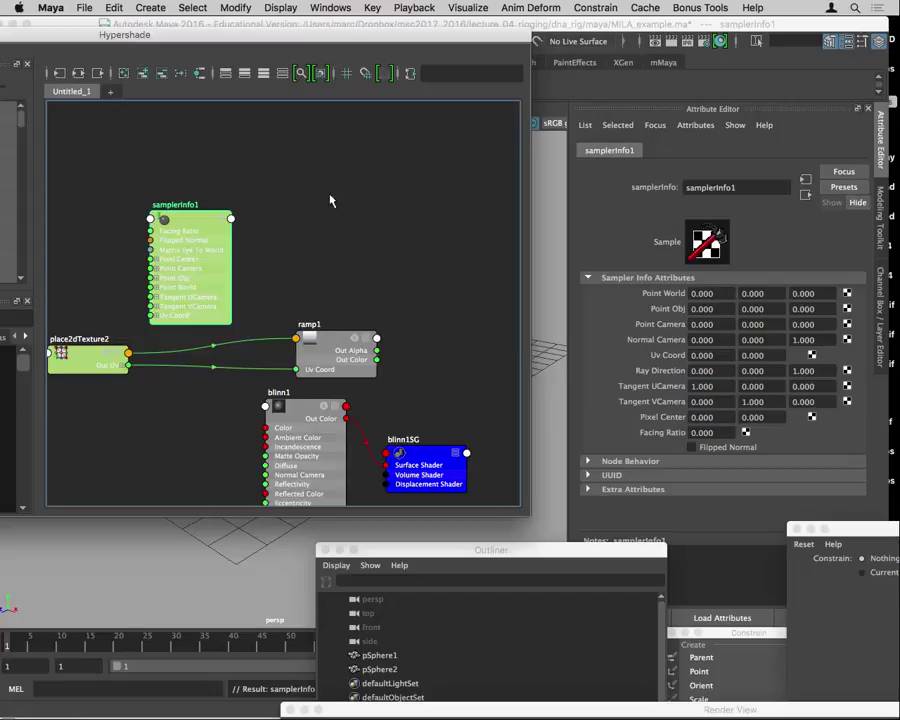
pyautogui.moveTo(303, 57); pyautogui.dragTo(311, 46)
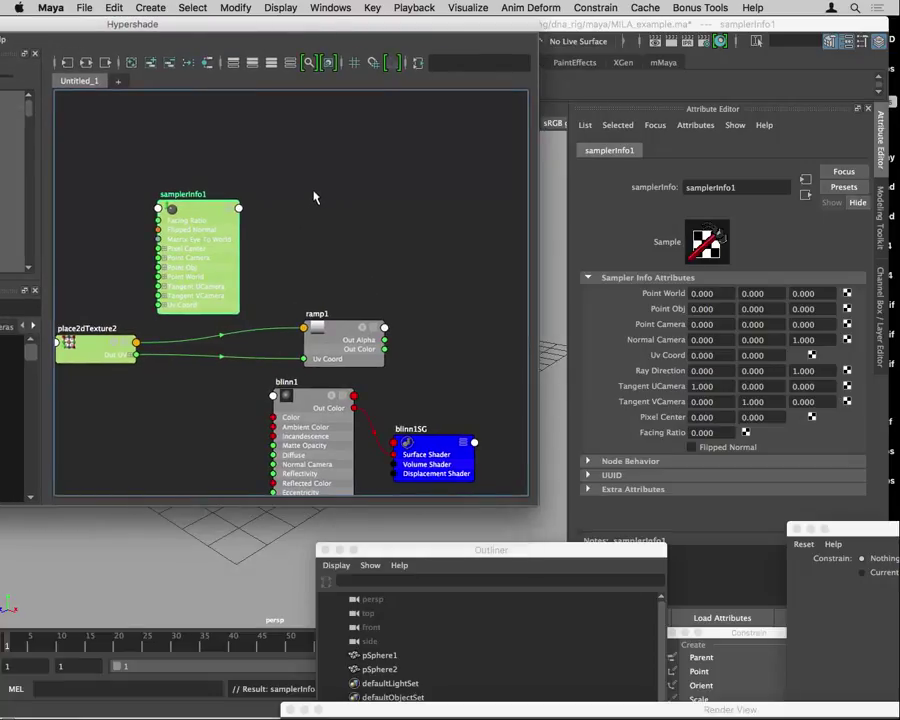
pyautogui.moveTo(227, 203); pyautogui.dragTo(333, 338, button='middle')
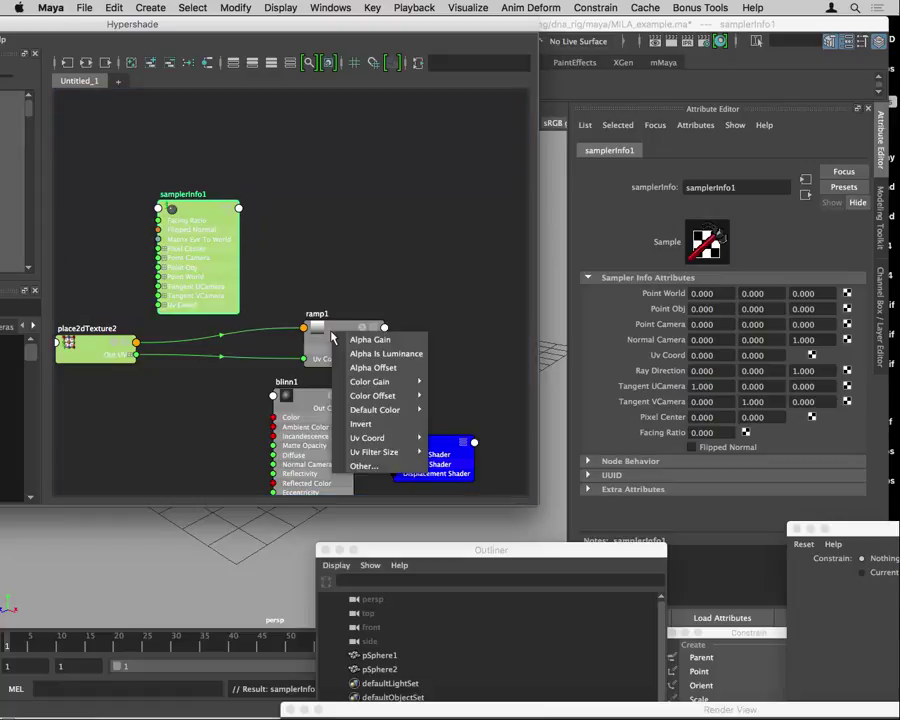
pyautogui.click(362, 466)
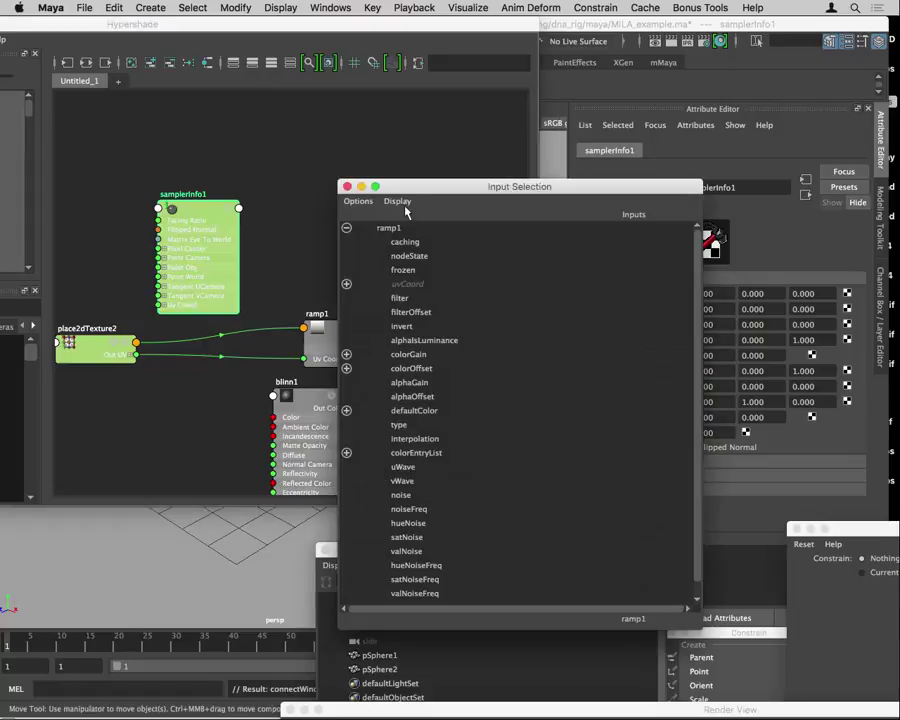
pyautogui.moveTo(416, 182); pyautogui.dragTo(490, 151)
pyautogui.click(226, 202)
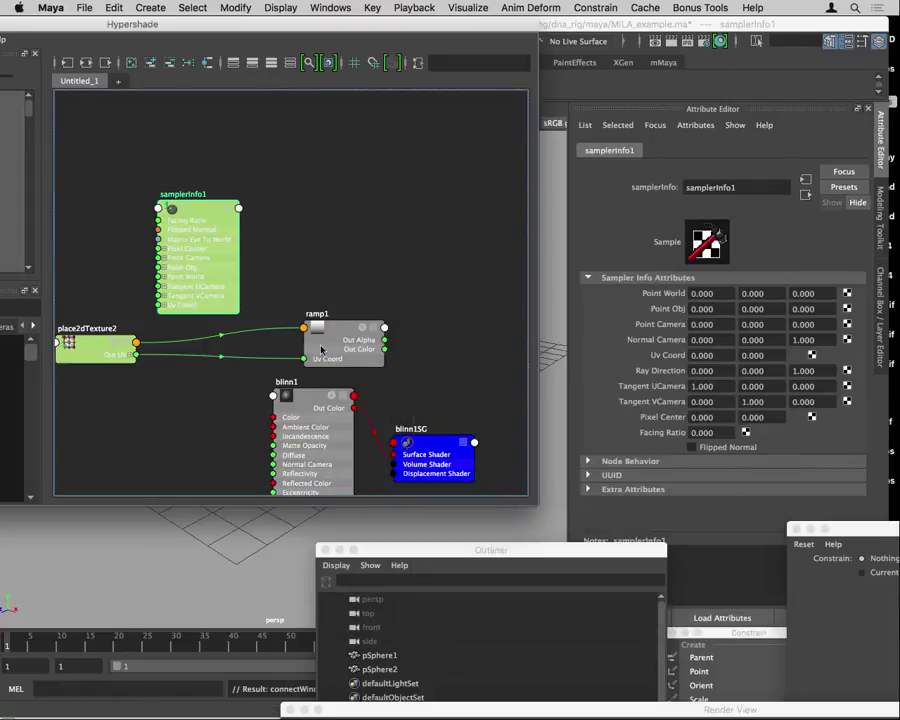
pyautogui.moveTo(203, 221); pyautogui.dragTo(342, 332, button='middle')
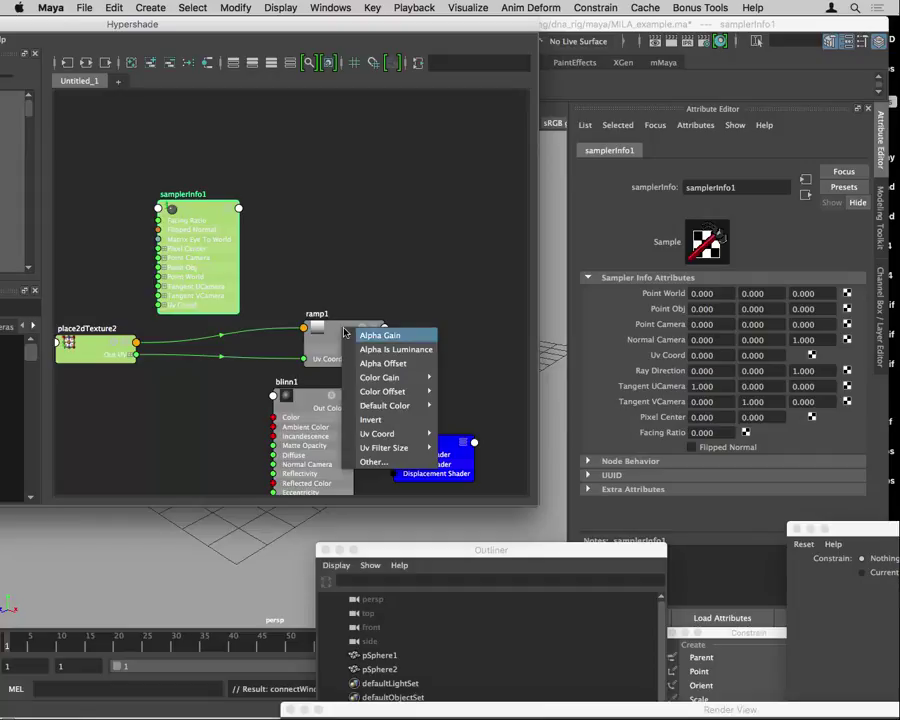
pyautogui.moveTo(405, 433)
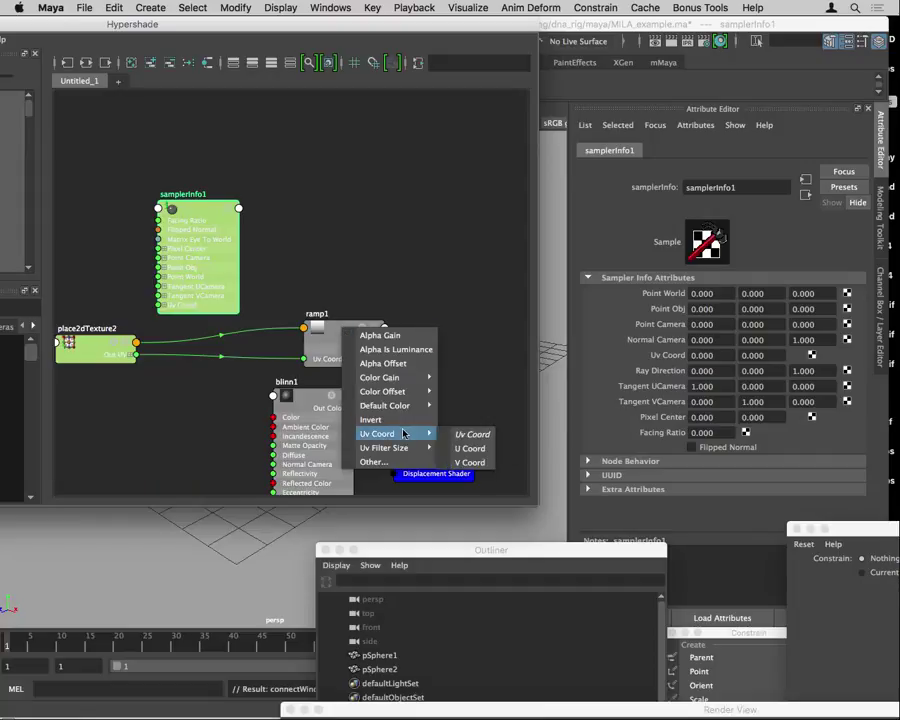
pyautogui.click(380, 261)
# Try to connect samplerInfo1's Facing Ratio directly to ramp1's combined Uv Coord input
pyautogui.click(238, 210)
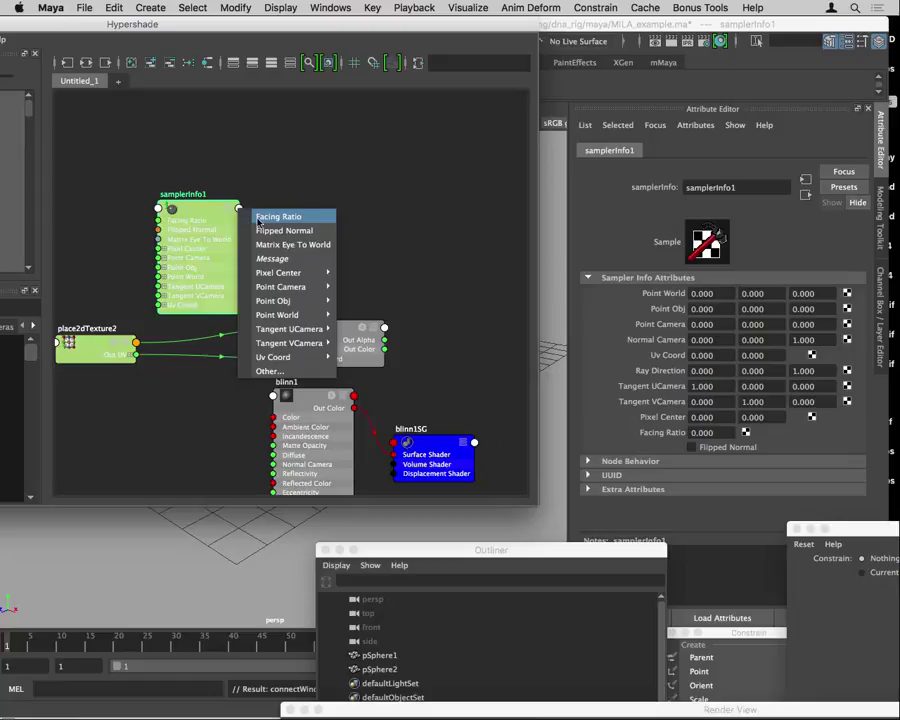
pyautogui.click(258, 218)
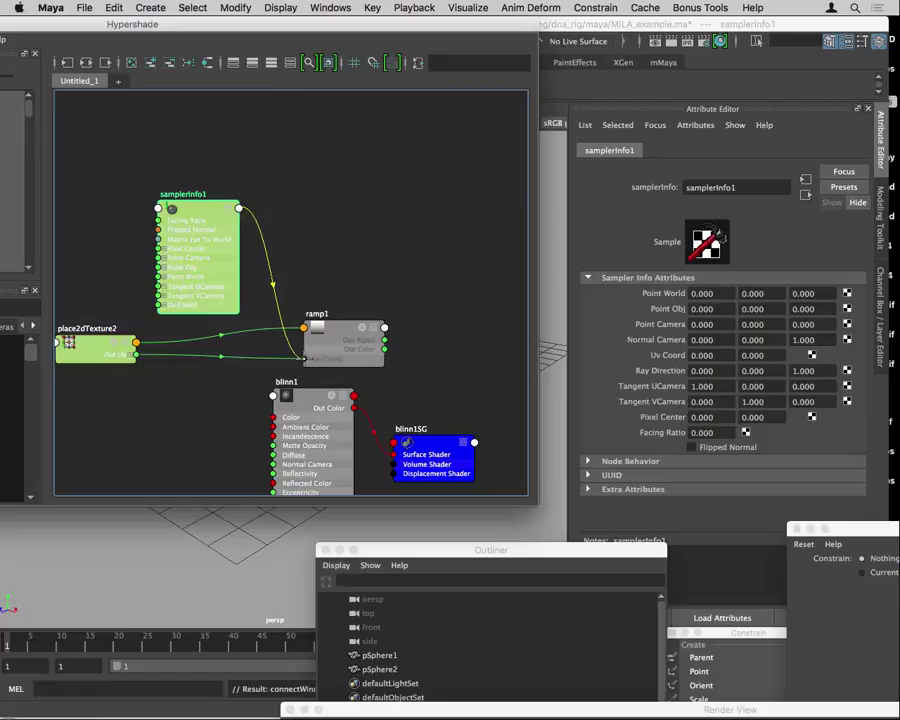
pyautogui.click(304, 360)
# Connect samplerInfo1's Facing Ratio to ramp1's V Coord and spread the two nodes apart
pyautogui.click(238, 208)
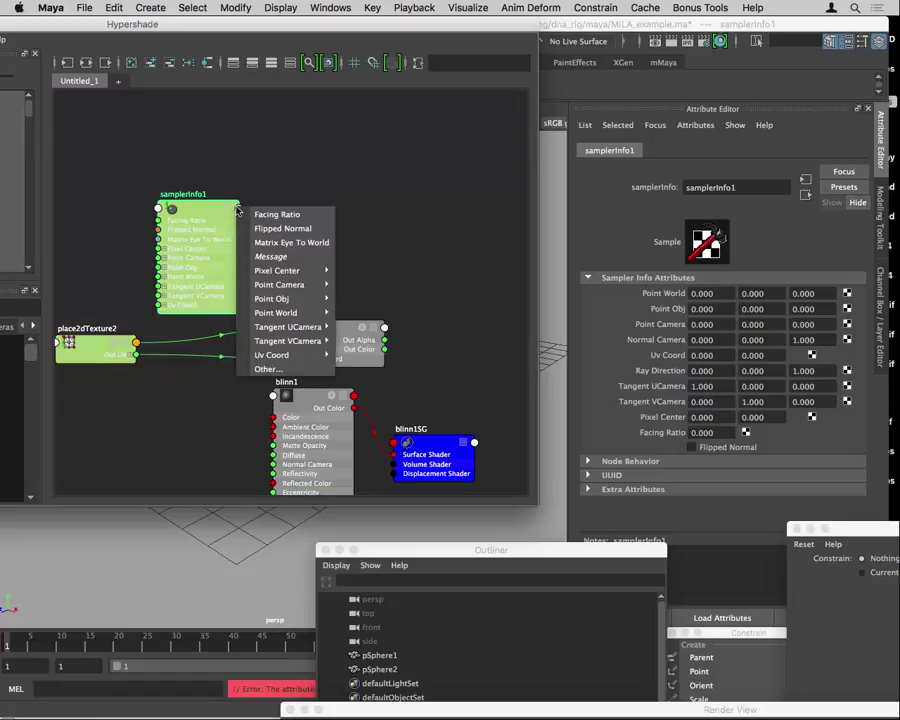
pyautogui.click(262, 214)
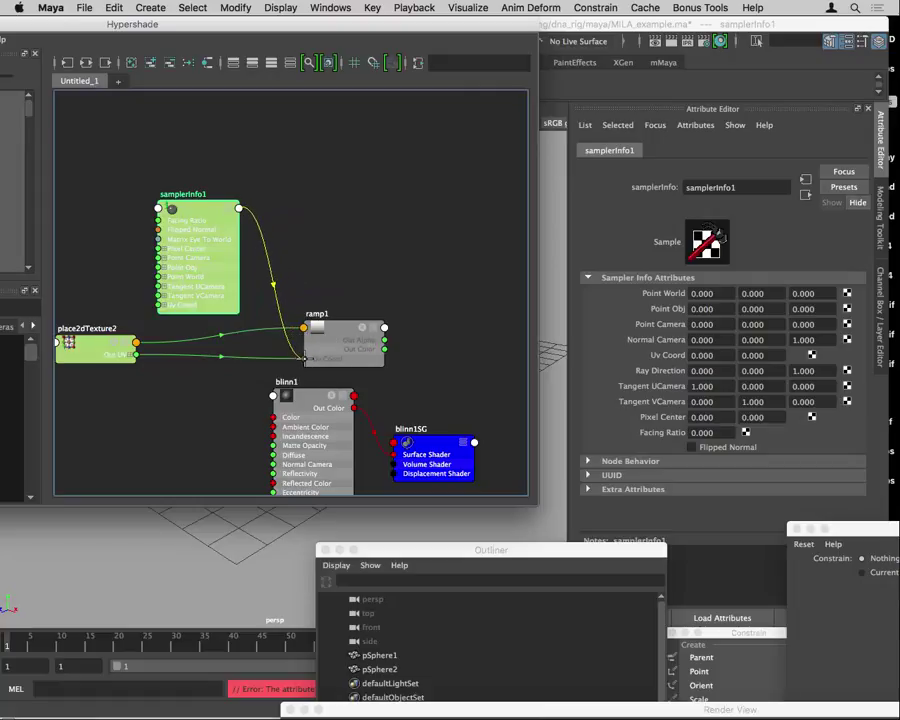
pyautogui.click(304, 330)
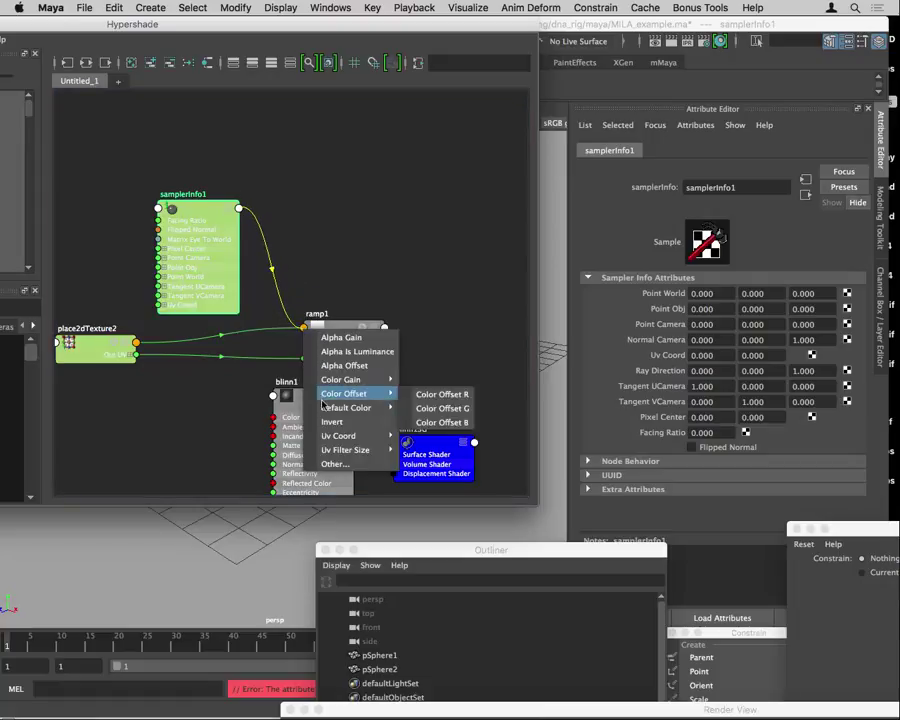
pyautogui.moveTo(329, 444)
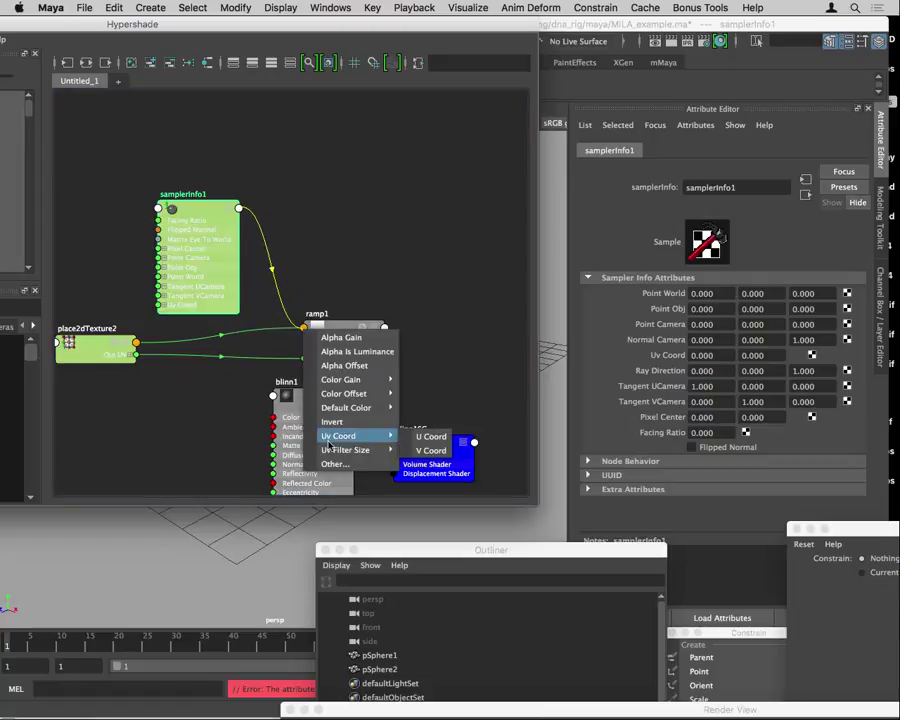
pyautogui.click(432, 451)
pyautogui.moveTo(343, 377); pyautogui.dragTo(368, 366)
pyautogui.moveTo(229, 283); pyautogui.dragTo(173, 233)
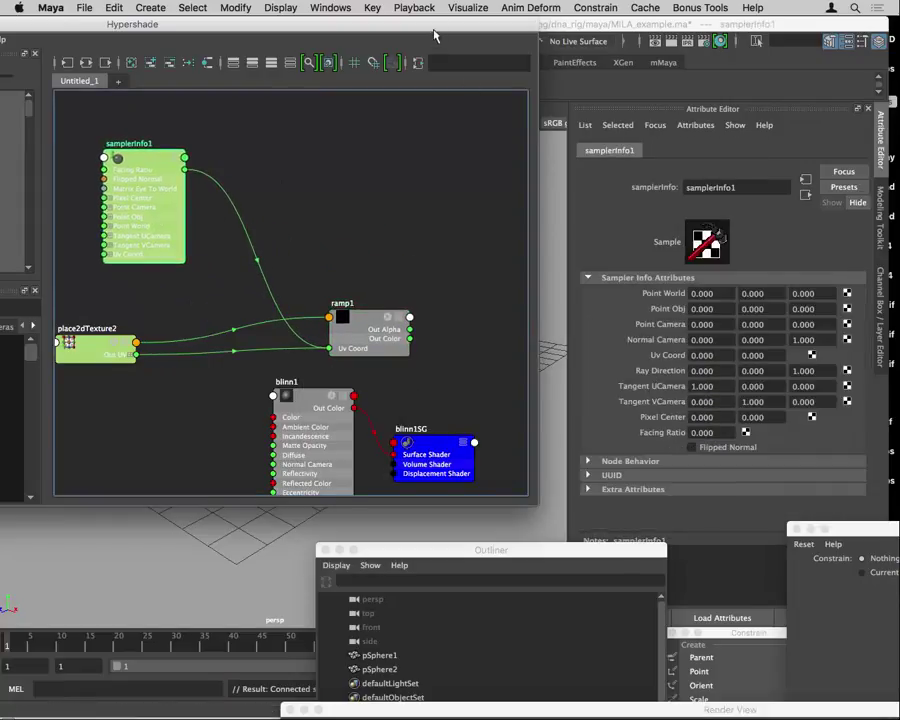
pyautogui.moveTo(434, 36); pyautogui.dragTo(397, 486)
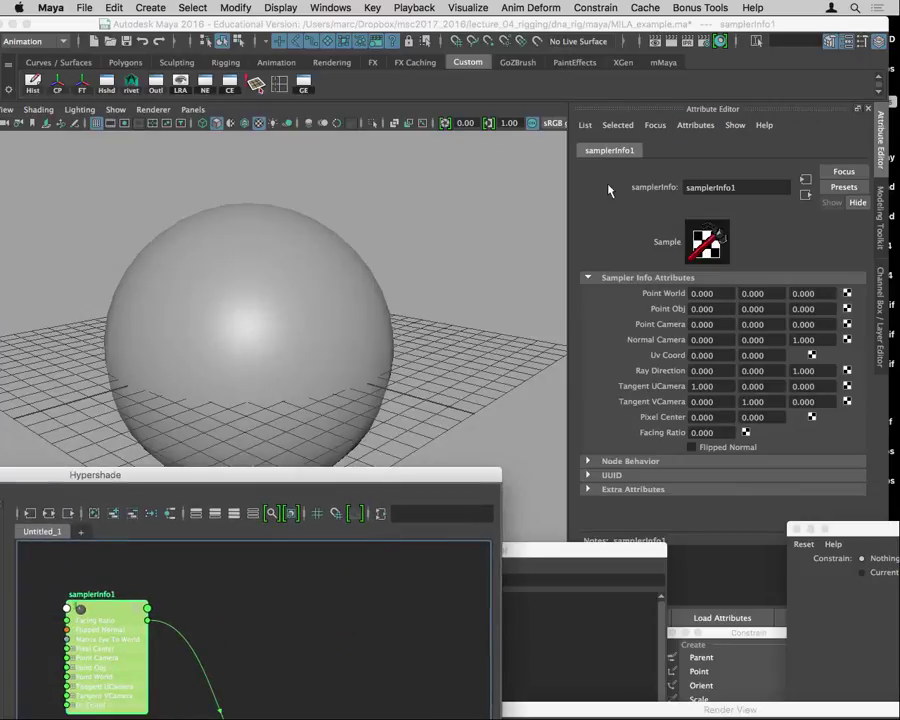
pyautogui.click(679, 41)
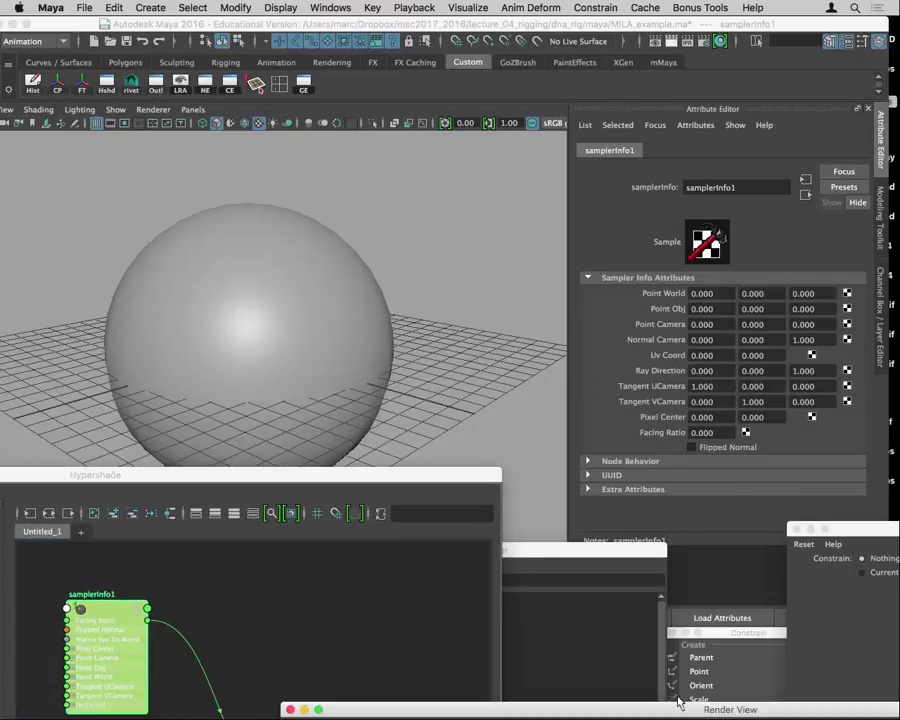
pyautogui.moveTo(679, 703); pyautogui.dragTo(475, 713)
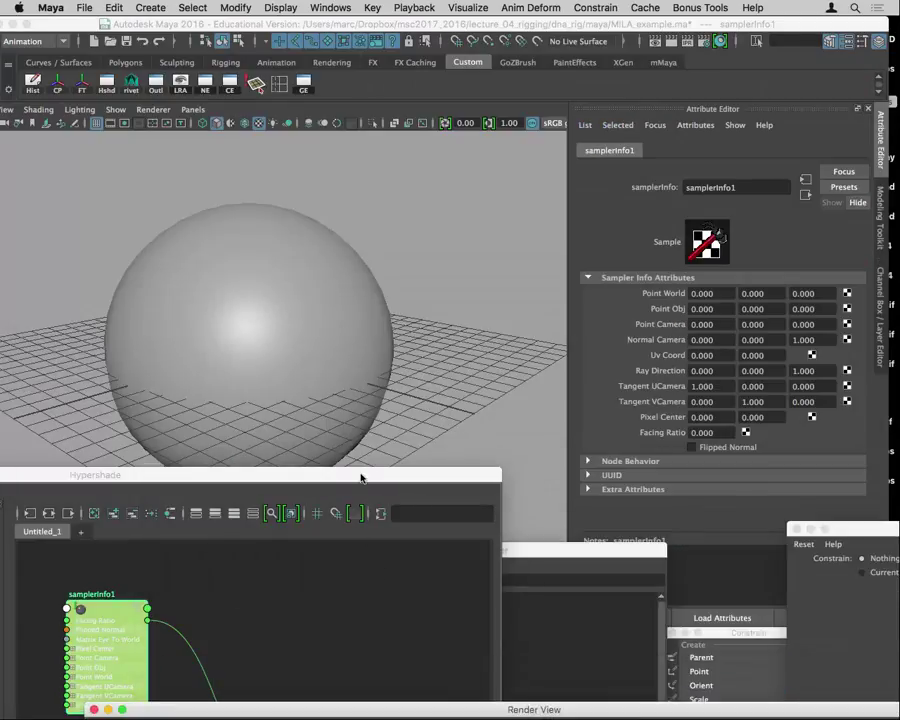
pyautogui.moveTo(361, 477); pyautogui.dragTo(417, 100)
# Line up ramp1 and blinn1 side by side in the Hypershade graph, with blinn1's attributes shown
pyautogui.moveTo(396, 423); pyautogui.dragTo(359, 320)
pyautogui.moveTo(336, 559); pyautogui.dragTo(483, 380)
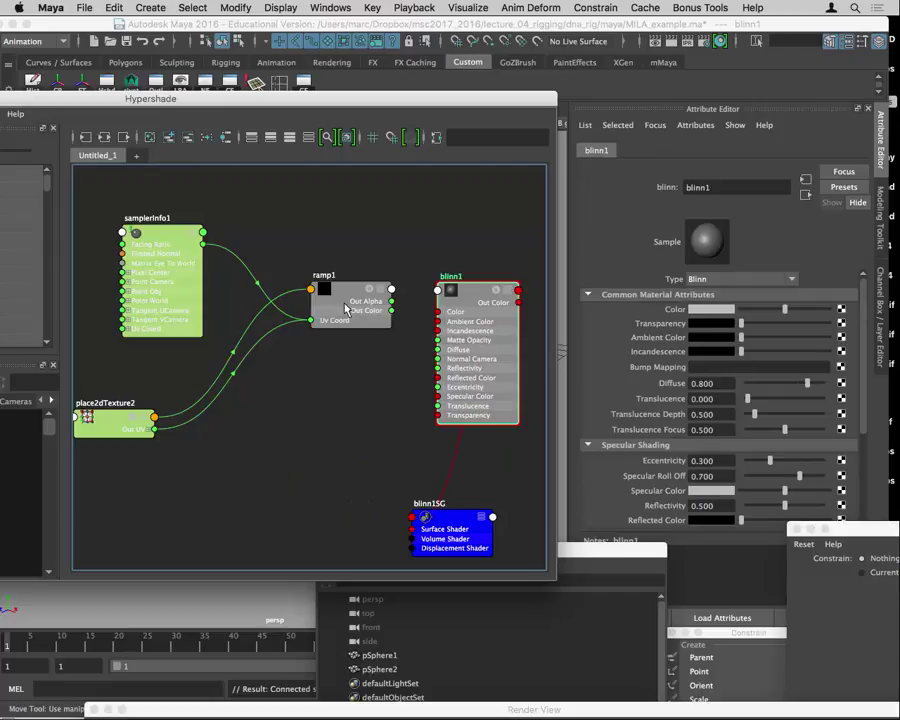
# Try feeding ramp1 into blinn1's Transparency, and delete that connection while keeping the ramp node
pyautogui.moveTo(322, 292); pyautogui.dragTo(655, 330, button='middle')
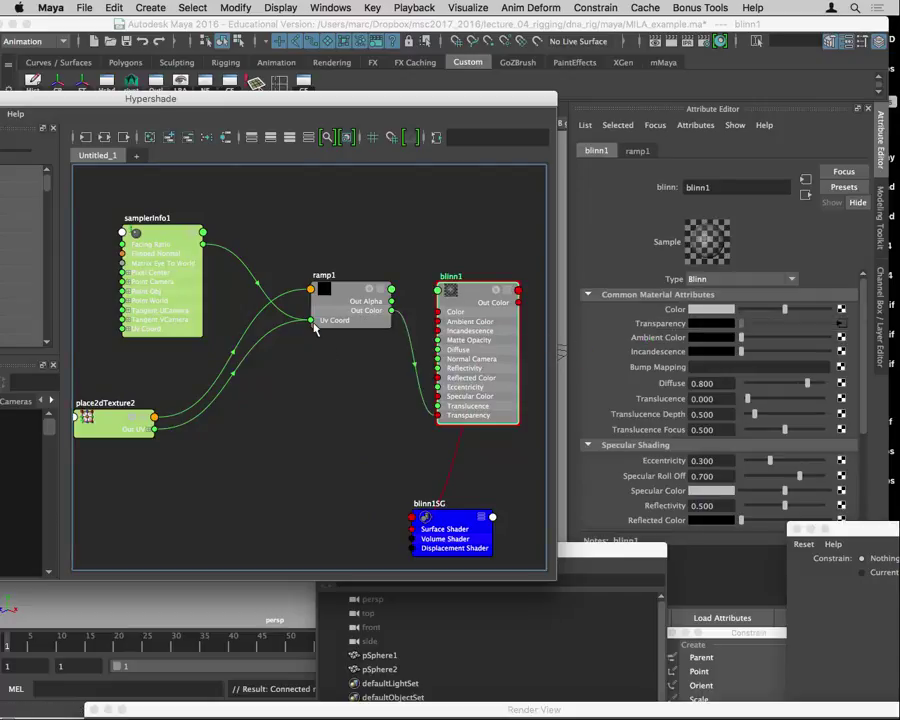
pyautogui.moveTo(405, 332); pyautogui.dragTo(388, 363)
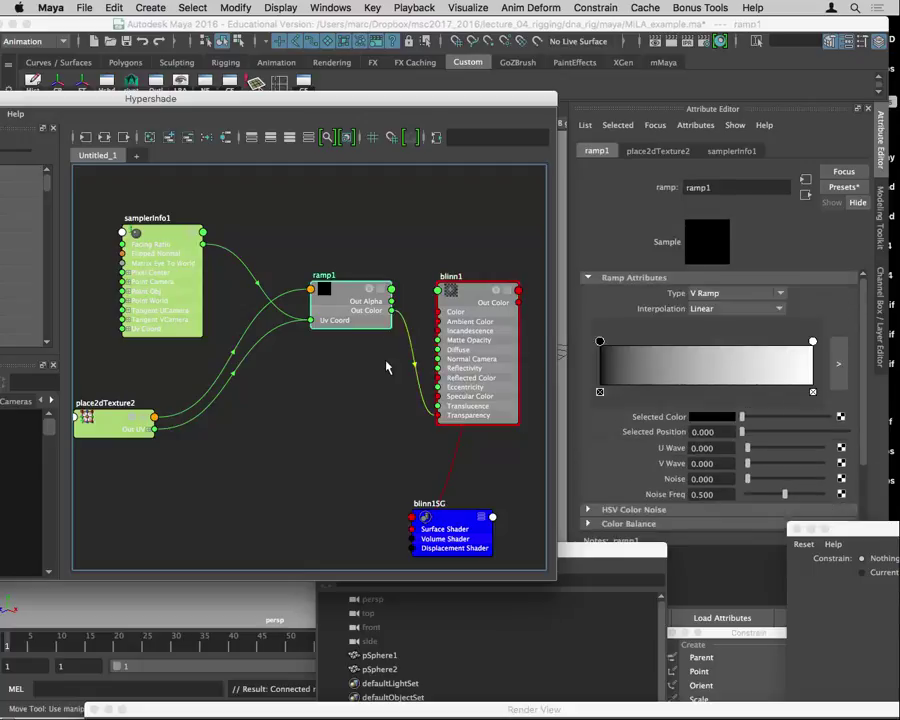
pyautogui.press('Delete')
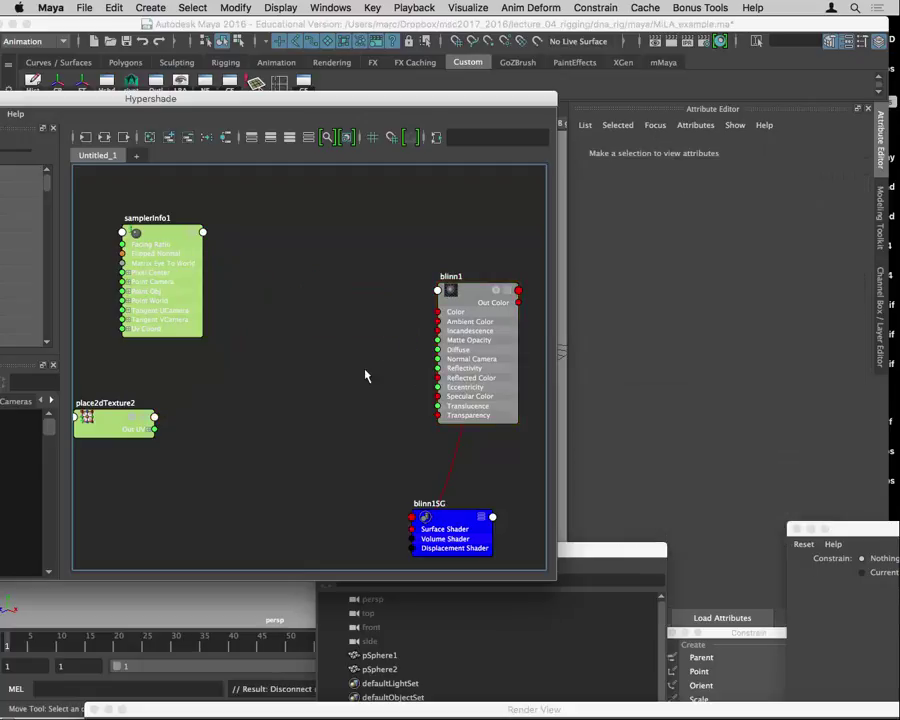
pyautogui.hotkey('ctrl', 'z')
pyautogui.hotkey('ctrl', 'z')
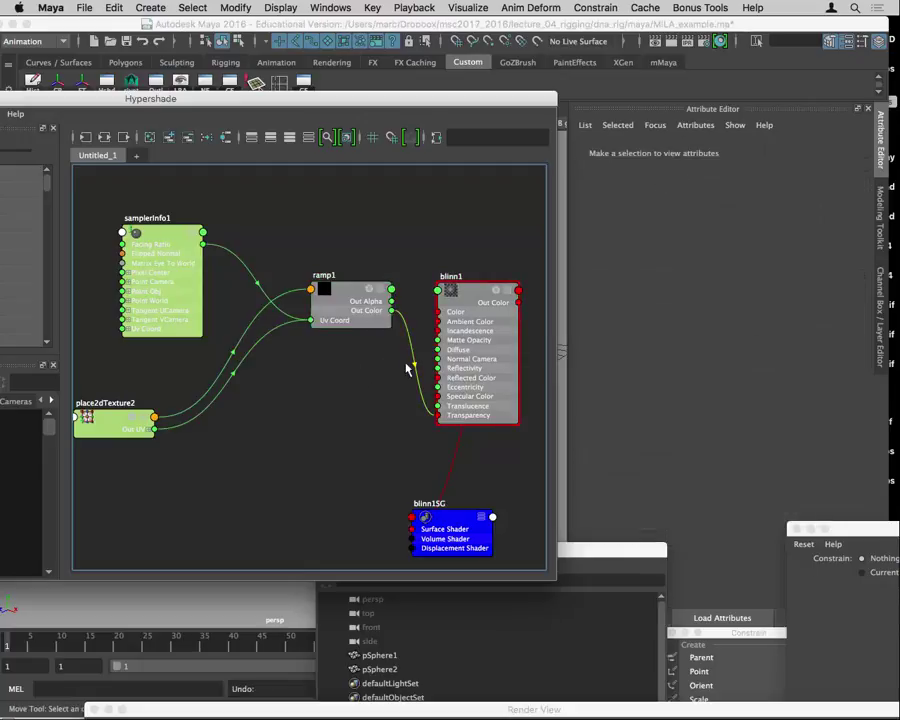
pyautogui.click(408, 368)
pyautogui.press('Delete')
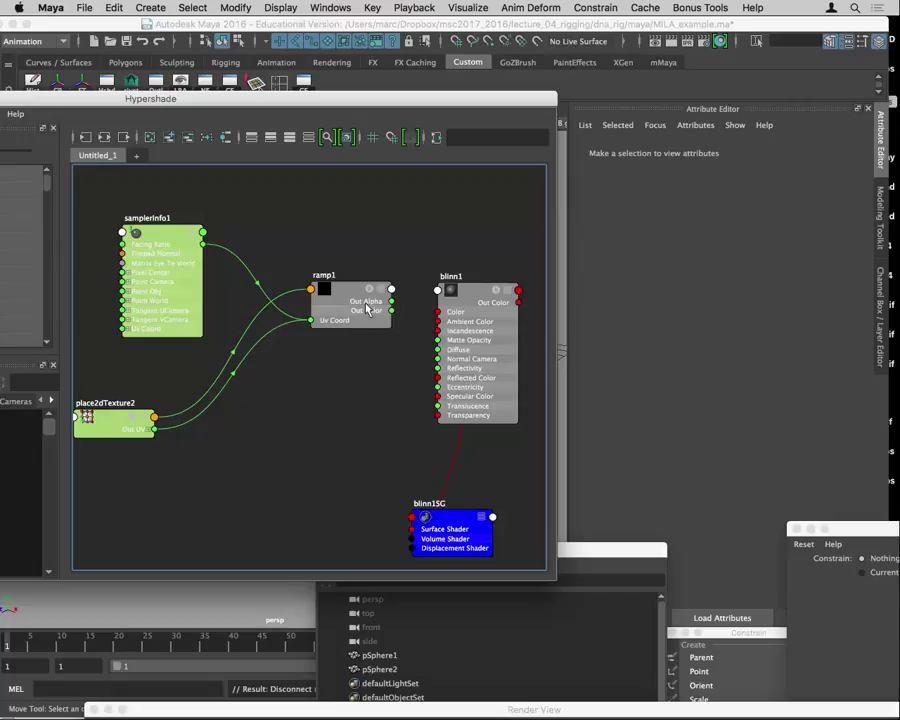
# Connect ramp1's Out Color to the Color attribute of blinn1
pyautogui.moveTo(352, 311); pyautogui.dragTo(677, 311, button='middle')
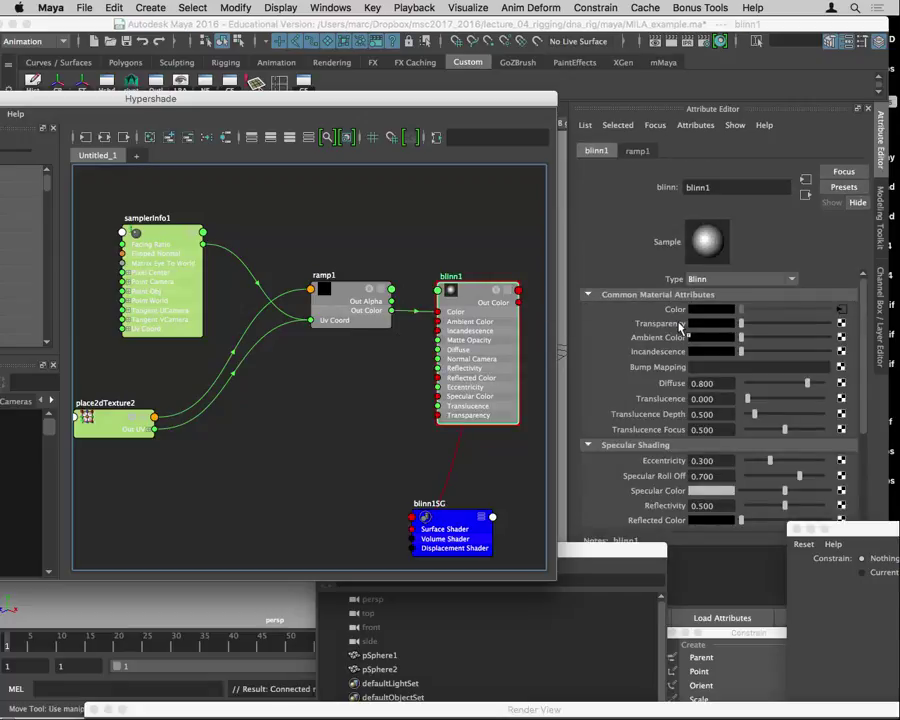
# Recolor ramp1 with the black marker changed to red at position 0.125 and the white end marker changed to cyan
pyautogui.click(366, 316)
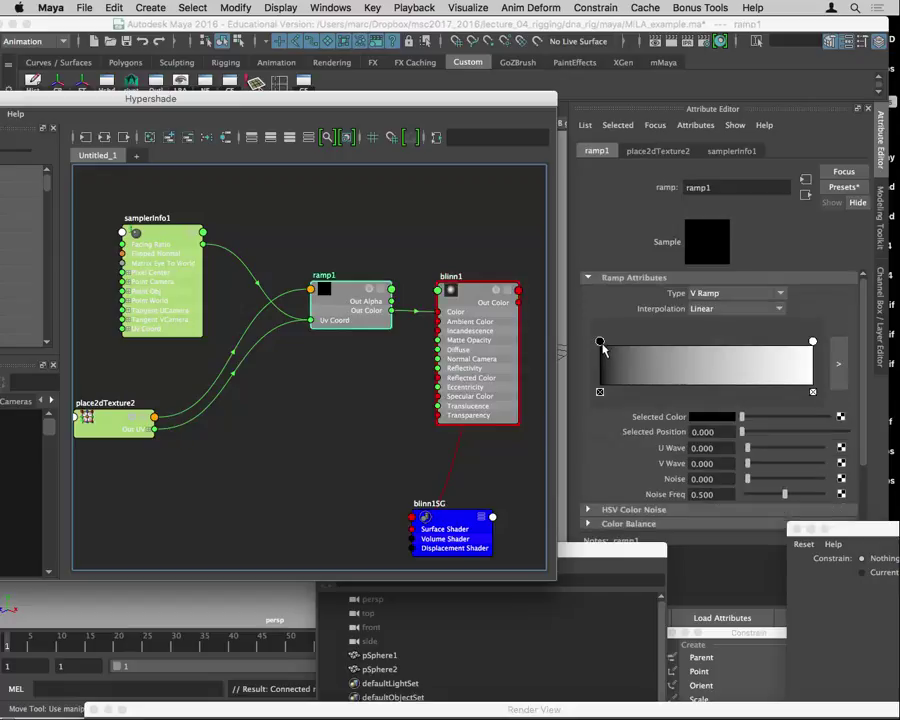
pyautogui.moveTo(601, 343); pyautogui.dragTo(626, 343)
pyautogui.click(712, 418)
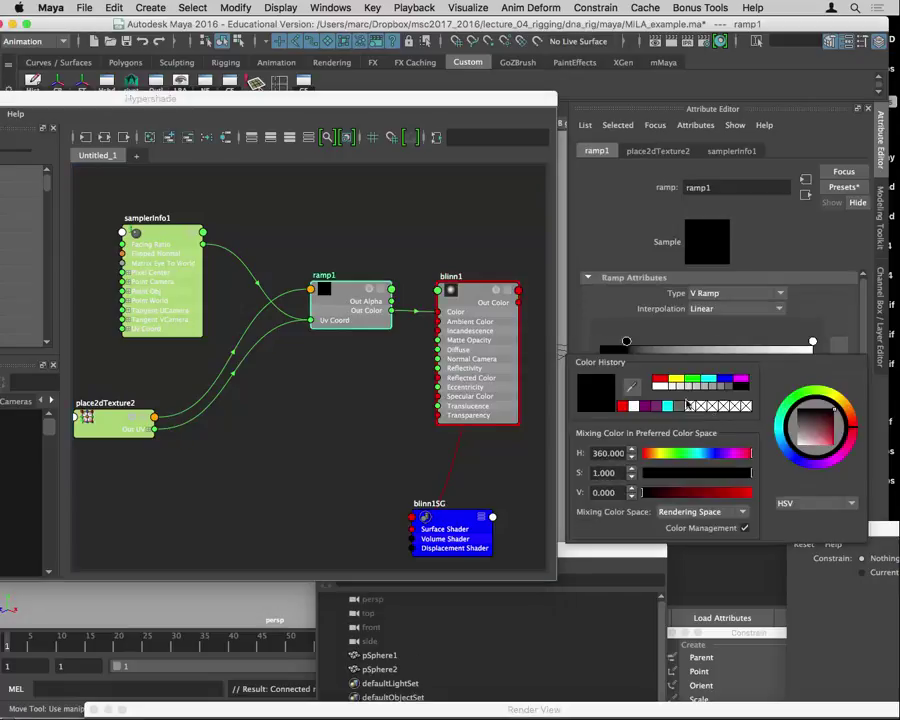
pyautogui.click(659, 380)
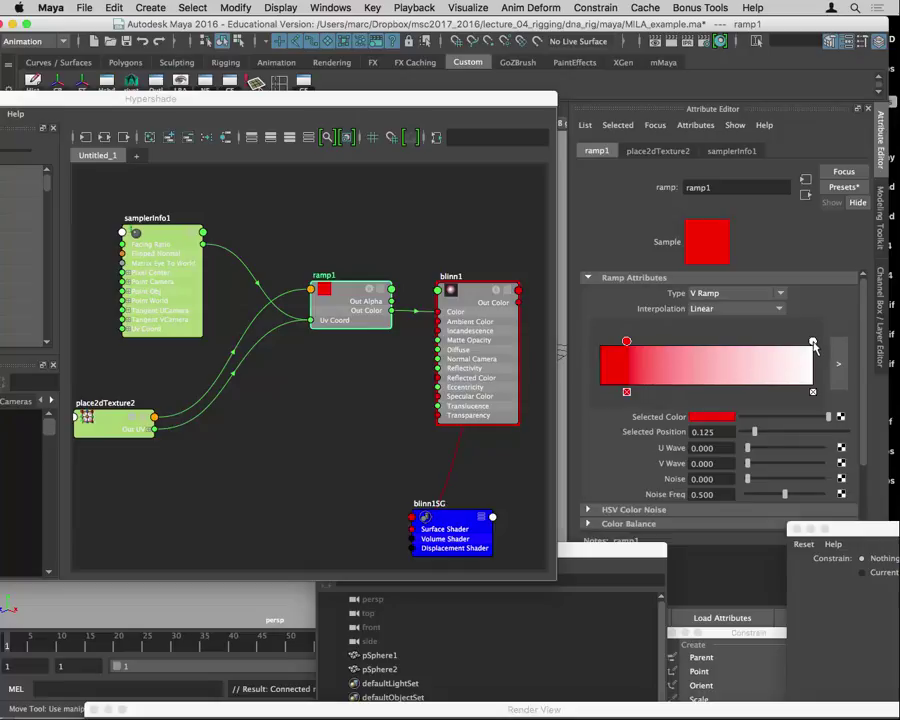
pyautogui.click(812, 342)
pyautogui.click(725, 418)
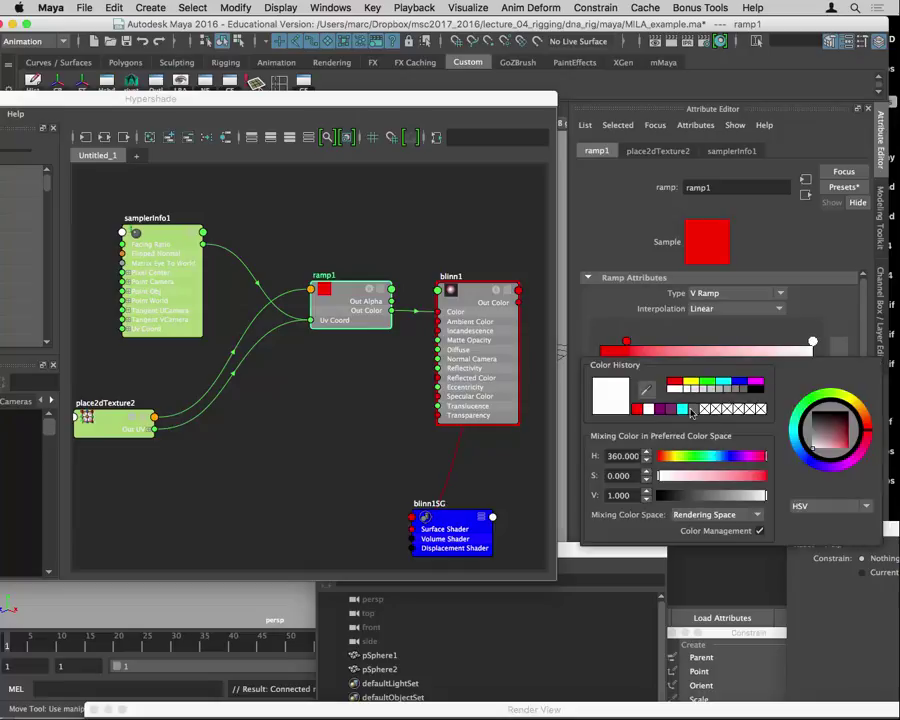
pyautogui.click(682, 409)
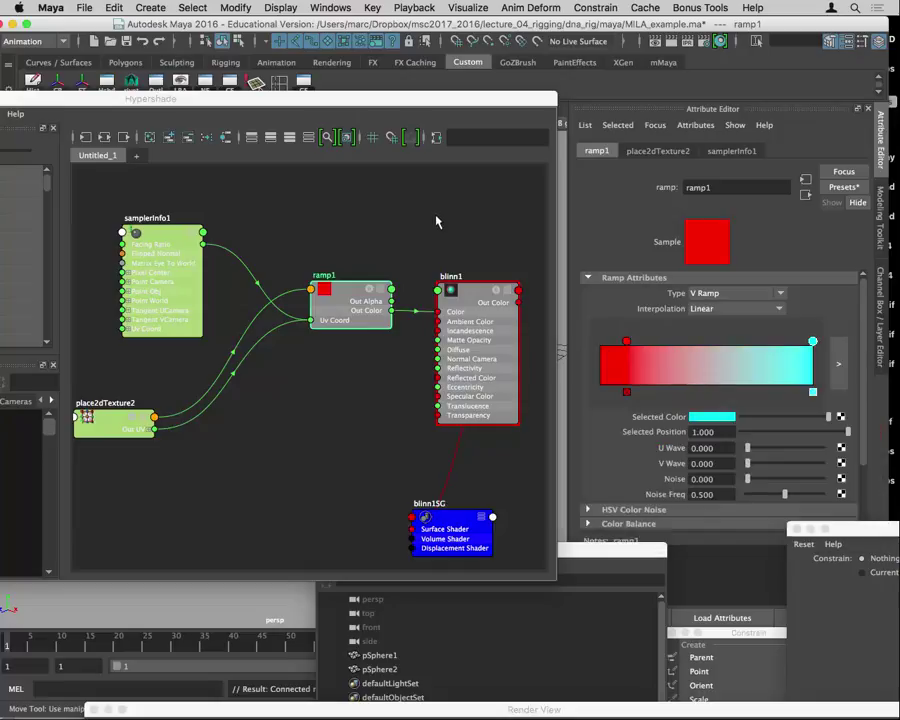
# Check the shaded sphere in the viewport, and create a Ramp Shader material from the Hypershade's favorite Maya nodes
pyautogui.moveTo(459, 103)
pyautogui.mouseDown()
pyautogui.moveTo(617, 408)
pyautogui.moveTo(618, 546)
pyautogui.mouseUp()
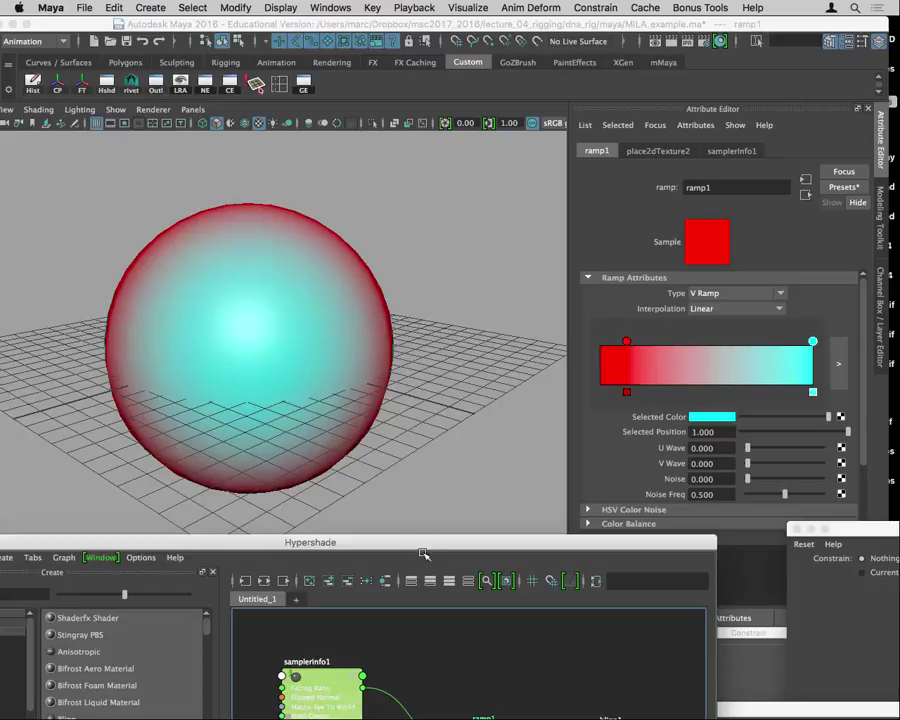
pyautogui.moveTo(417, 547); pyautogui.dragTo(524, 155)
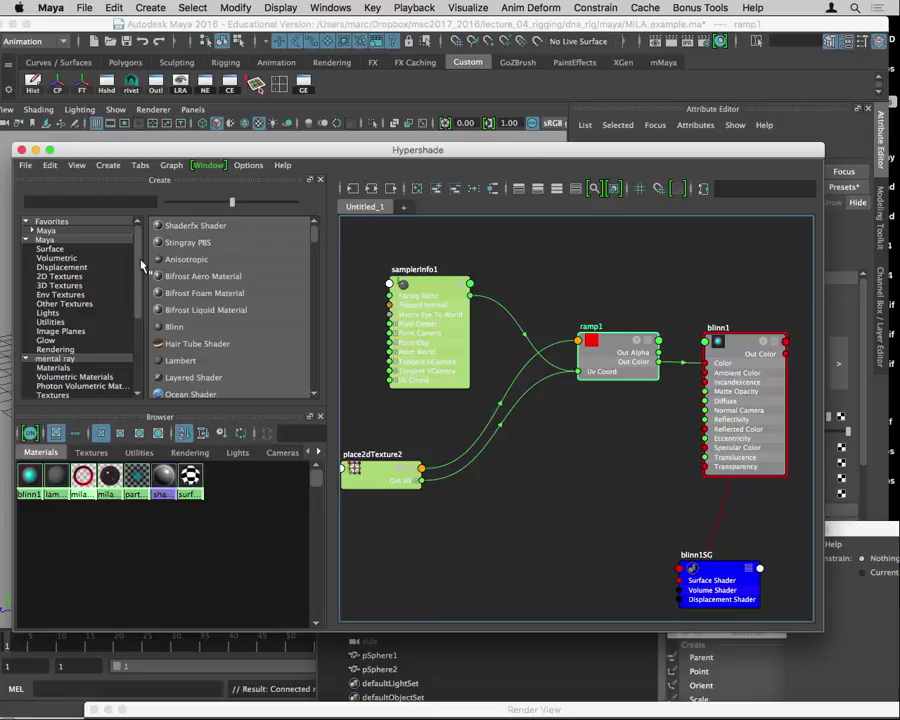
pyautogui.scroll(-2, 142, 265)
pyautogui.scroll(2, 142, 264)
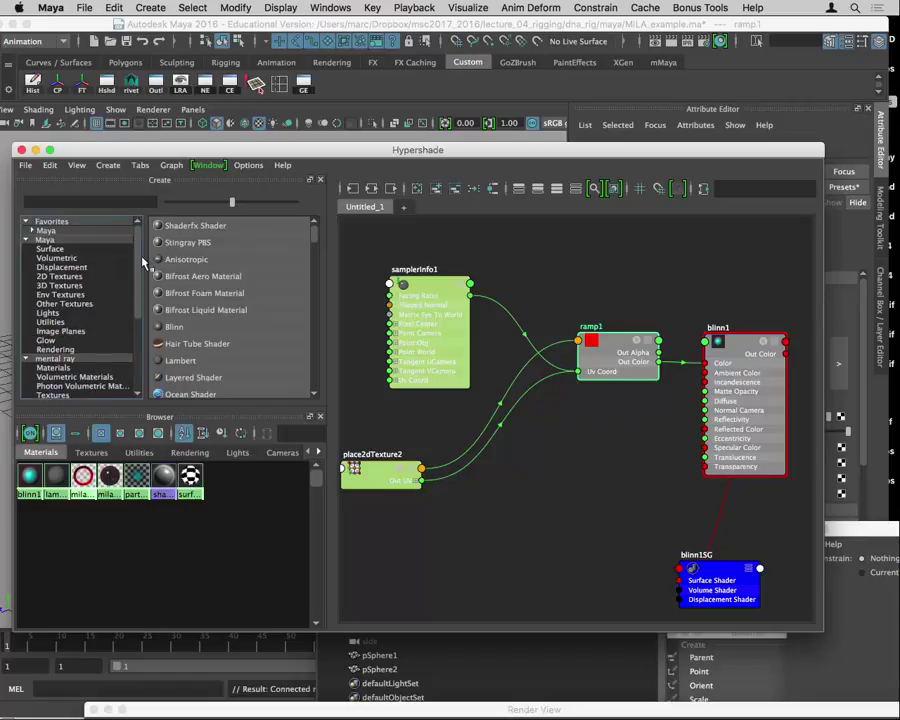
pyautogui.click(34, 231)
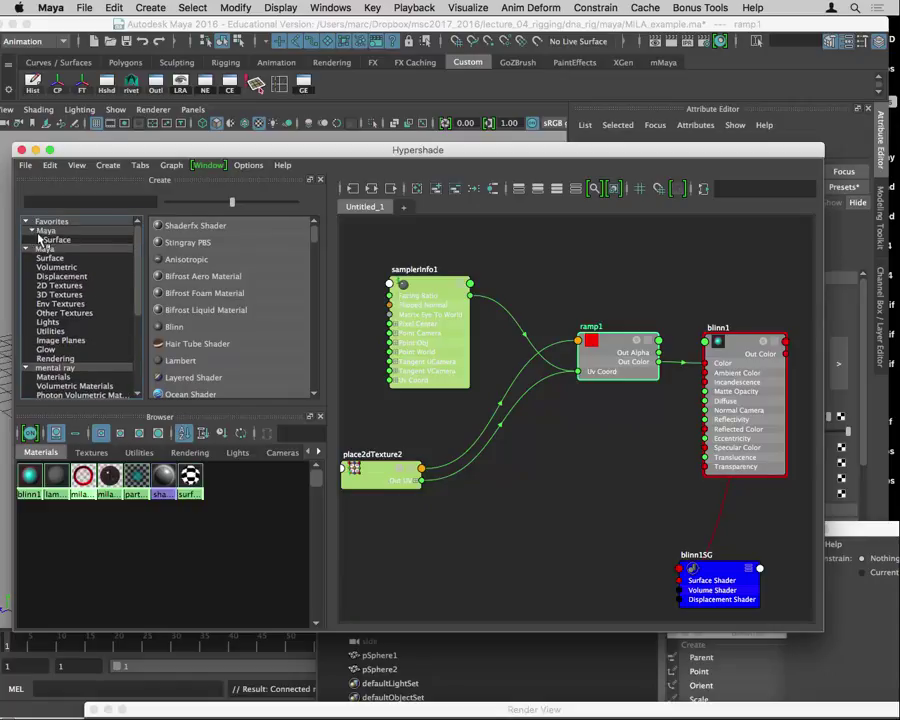
pyautogui.click(42, 231)
pyautogui.click(200, 312)
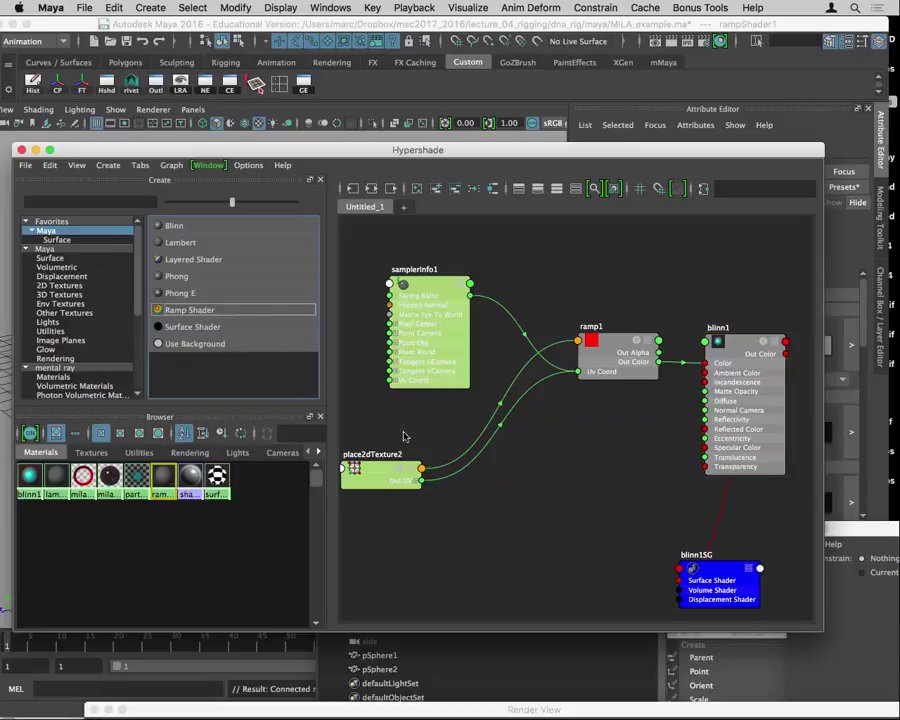
# Assign the rampShader1 material to the sphere in the viewport and uncover its attributes
pyautogui.moveTo(267, 153); pyautogui.dragTo(766, 178)
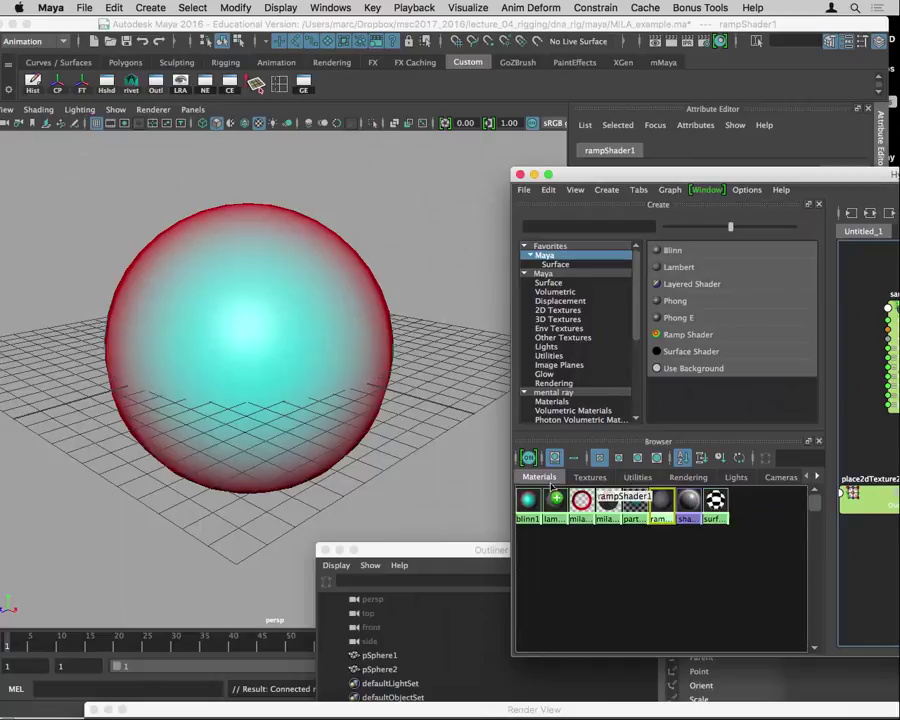
pyautogui.moveTo(551, 486); pyautogui.dragTo(252, 326, button='middle')
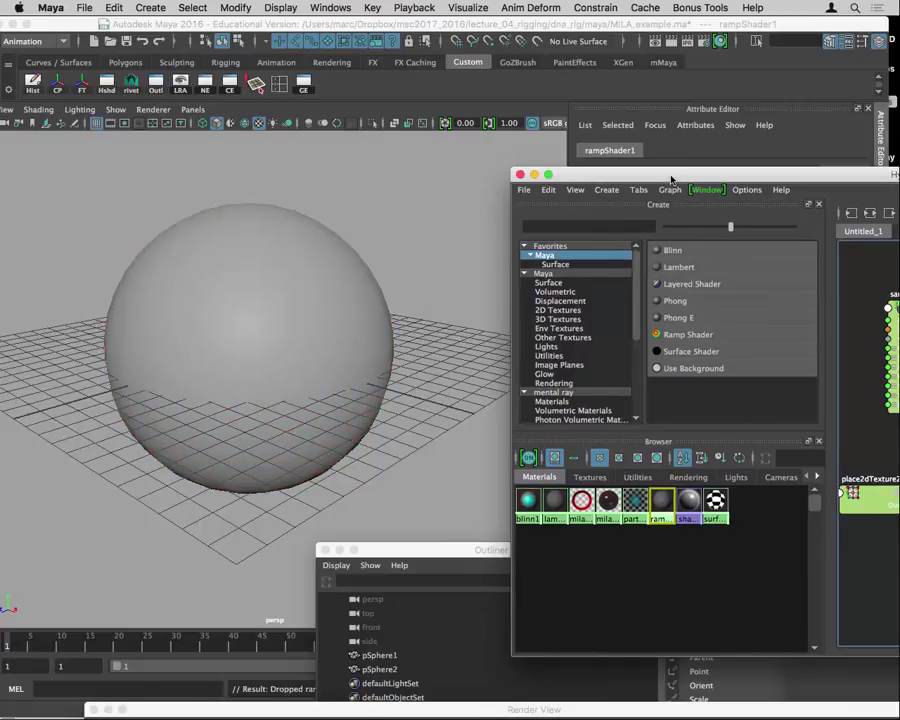
pyautogui.moveTo(671, 180); pyautogui.dragTo(1, 604)
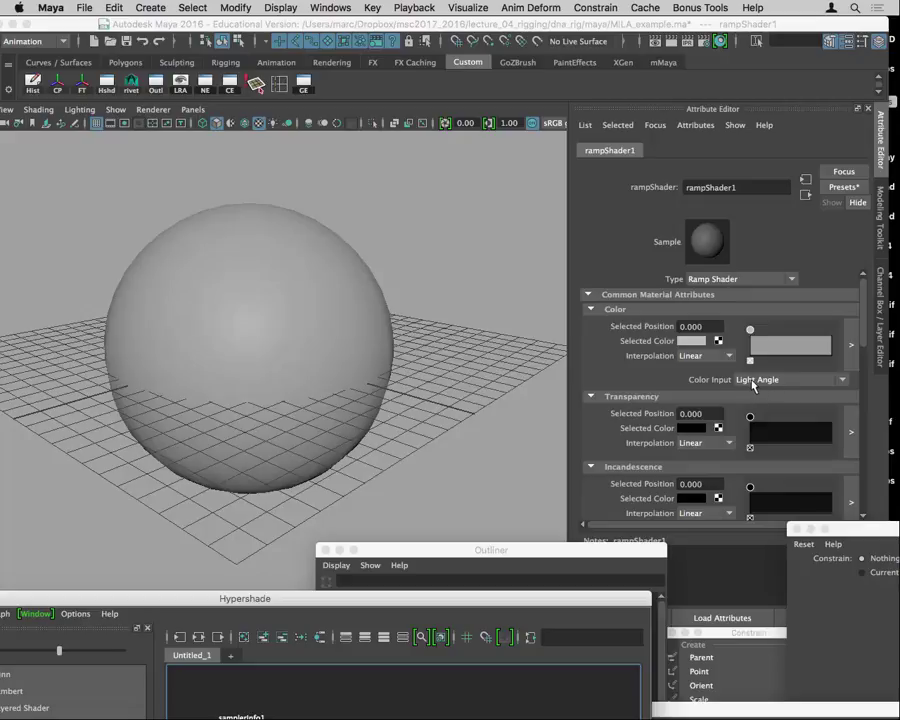
# Add a red marker at position 0.870 on rampShader1's Color ramp and make the marker at 0.000 cyan
pyautogui.click(820, 345)
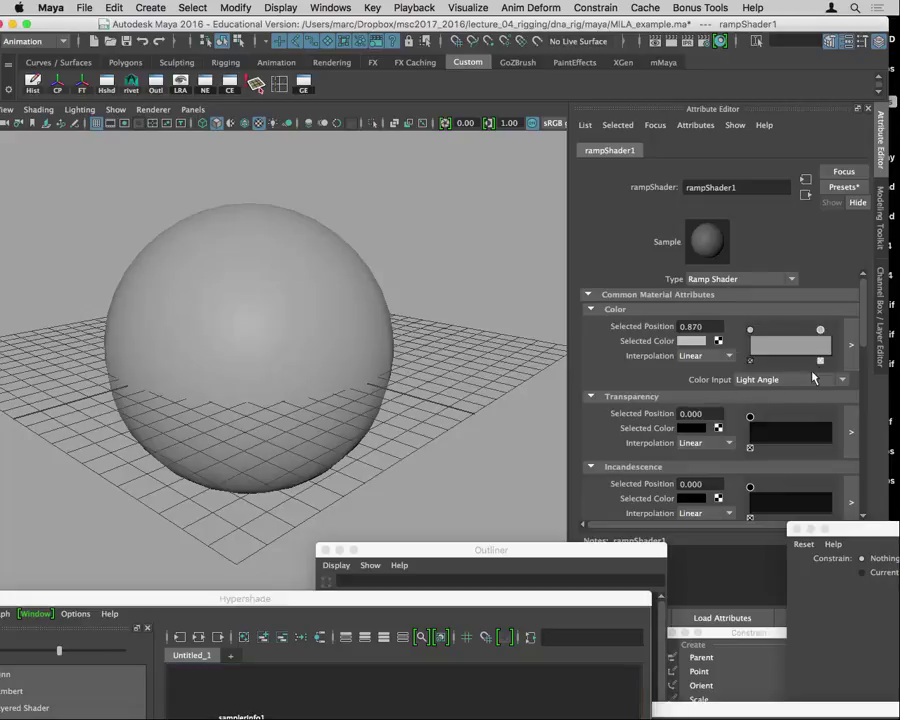
pyautogui.click(684, 347)
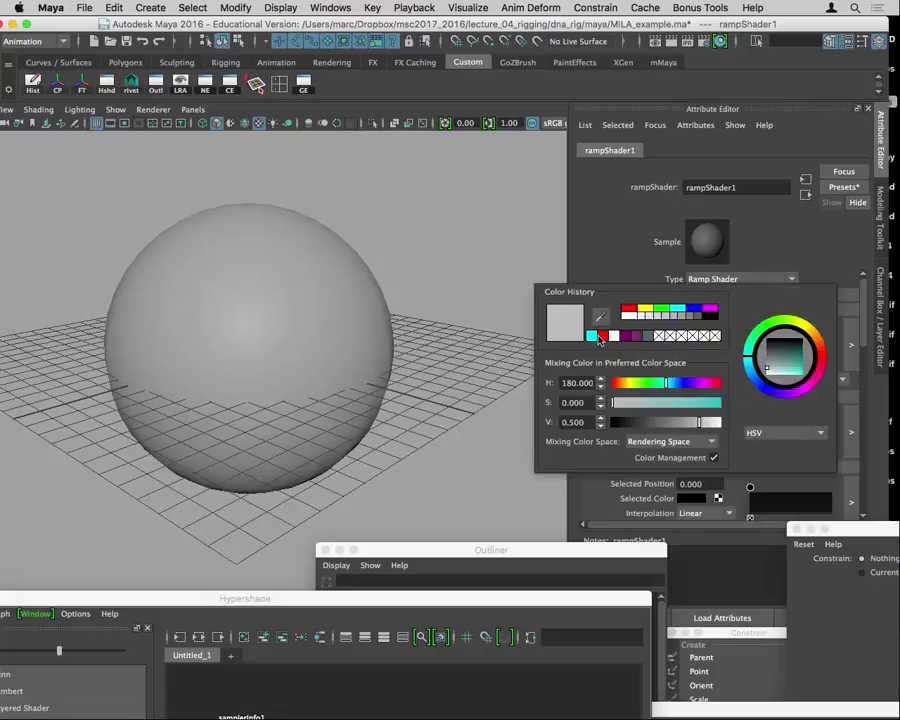
pyautogui.click(601, 344)
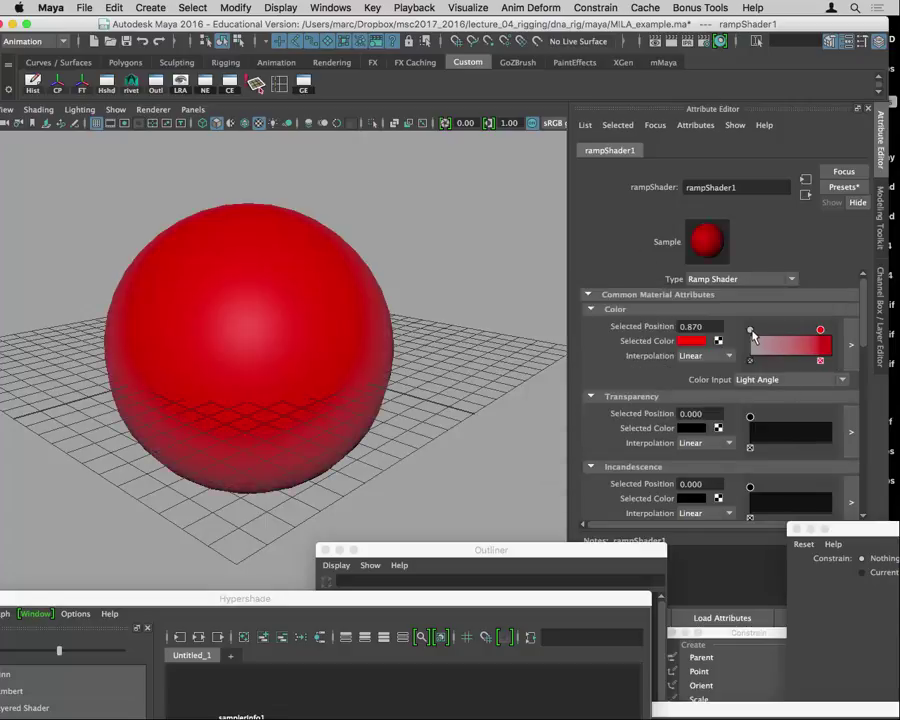
pyautogui.click(751, 331)
pyautogui.click(689, 341)
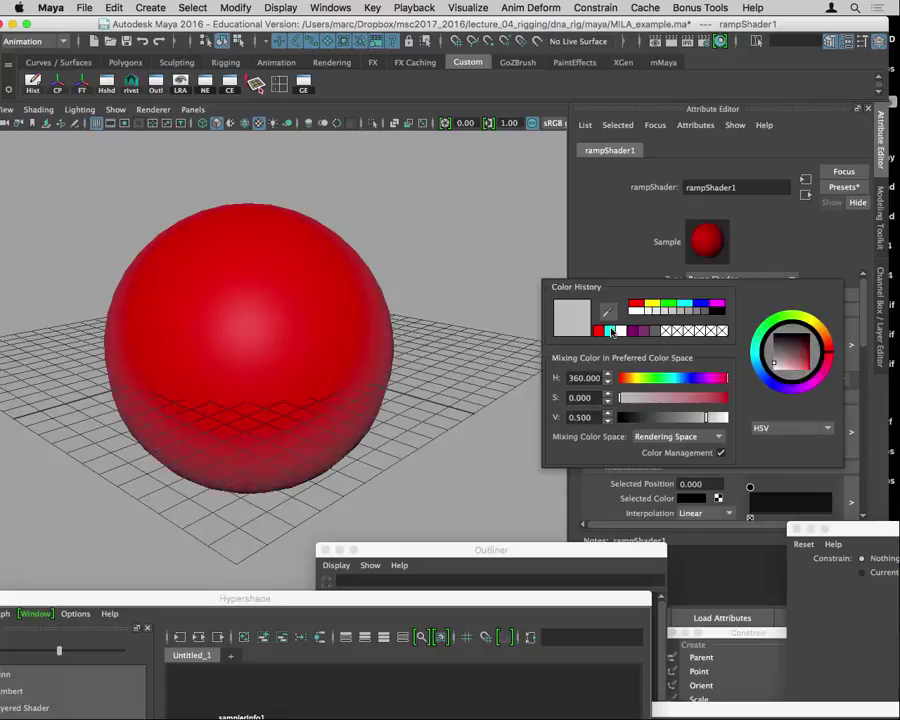
pyautogui.click(612, 332)
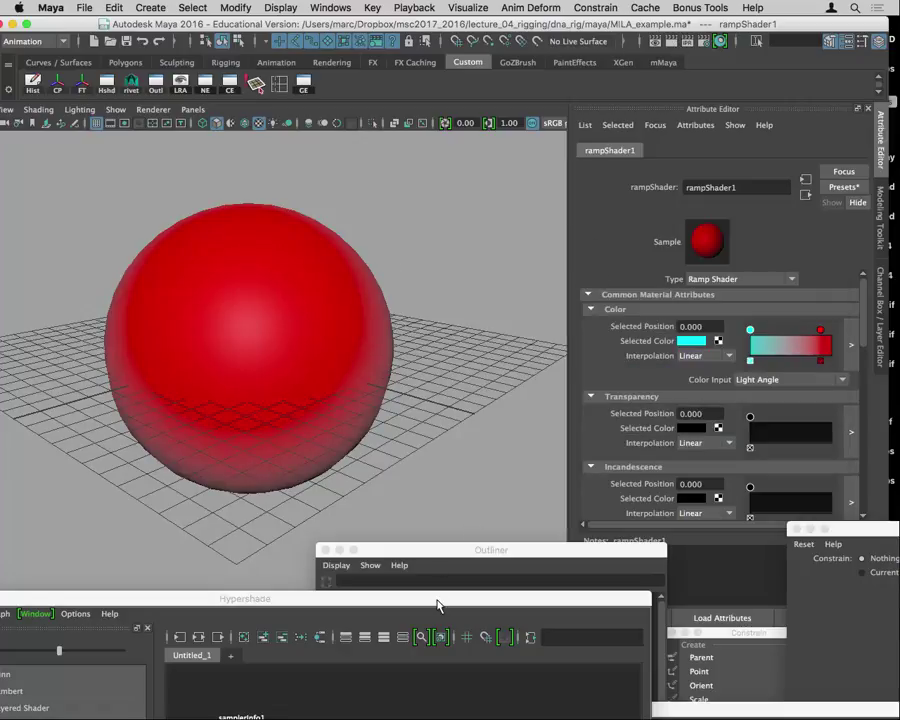
# Reapply rampShader1 to the sphere and render the current frame with mental ray to inspect the Light Angle coloring
pyautogui.moveTo(437, 604); pyautogui.dragTo(897, 323)
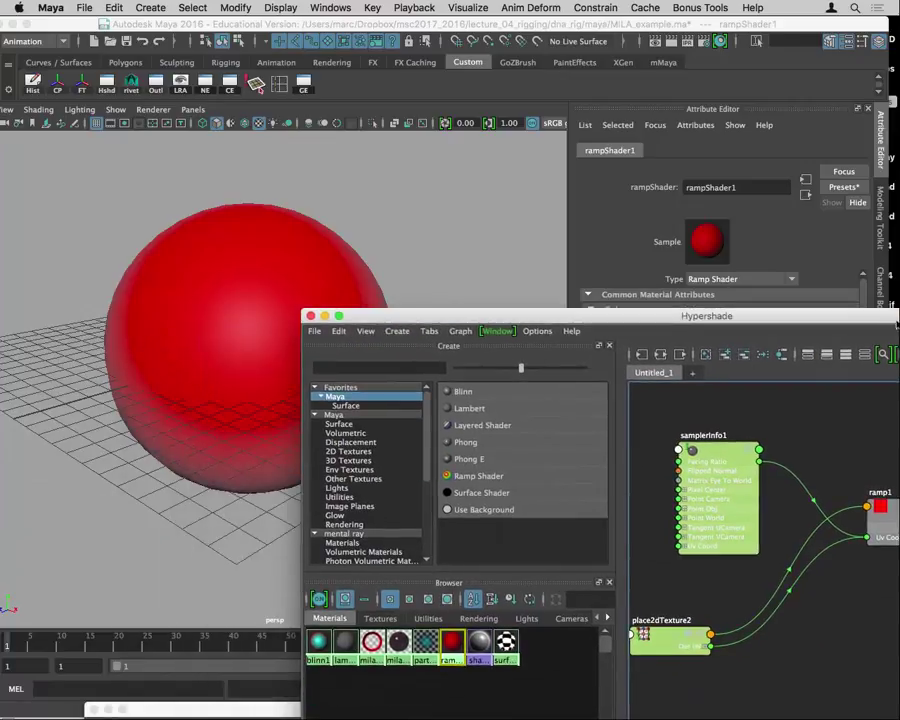
pyautogui.moveTo(452, 645); pyautogui.dragTo(234, 321, button='middle')
pyautogui.moveTo(420, 316); pyautogui.dragTo(312, 546)
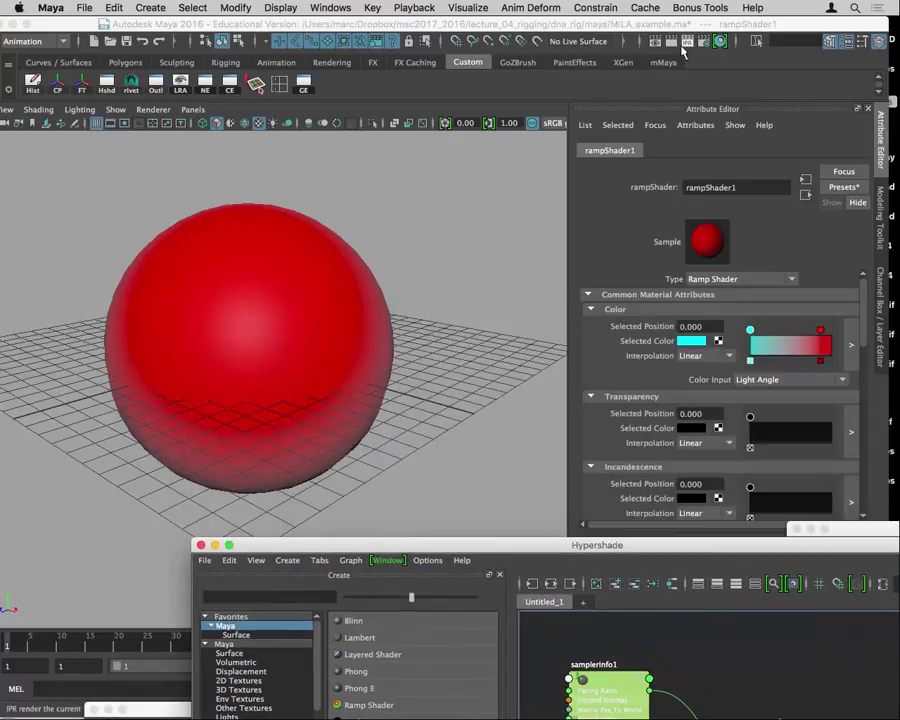
pyautogui.click(671, 42)
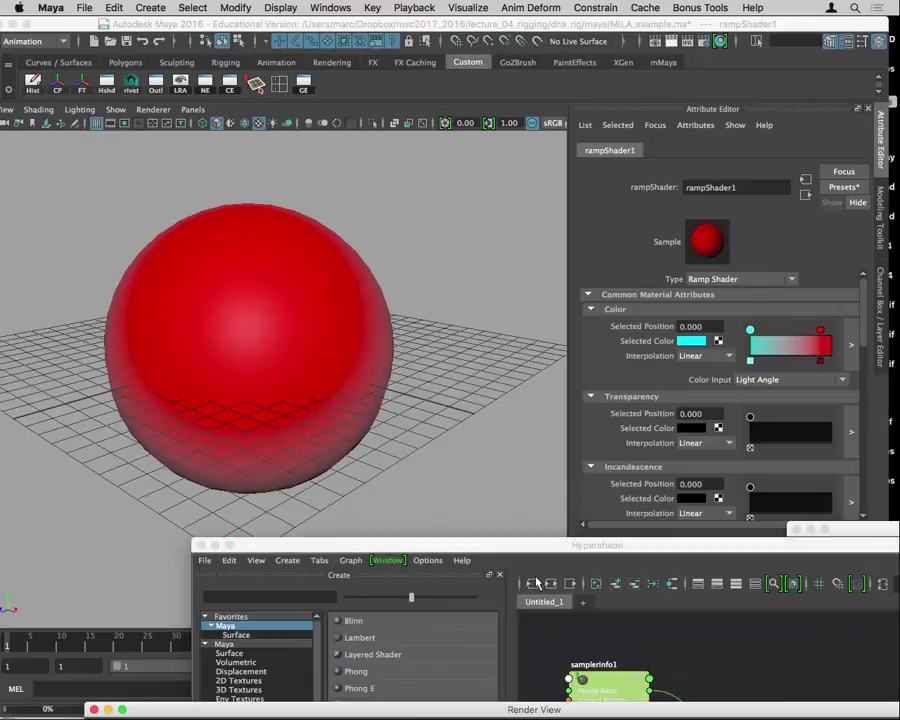
pyautogui.moveTo(547, 700); pyautogui.dragTo(524, 130)
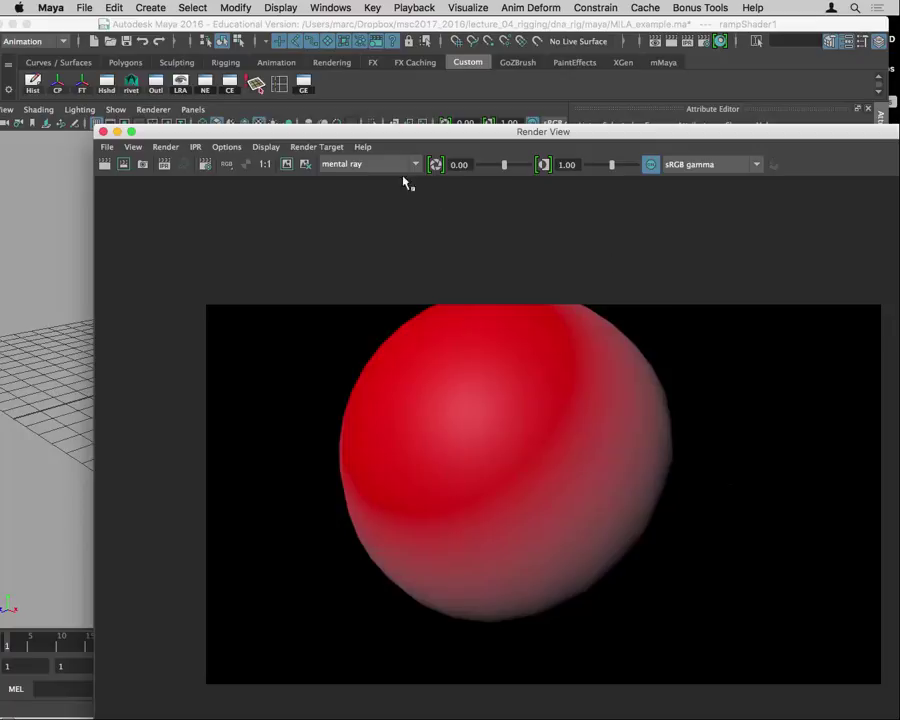
pyautogui.moveTo(325, 133); pyautogui.dragTo(512, 596)
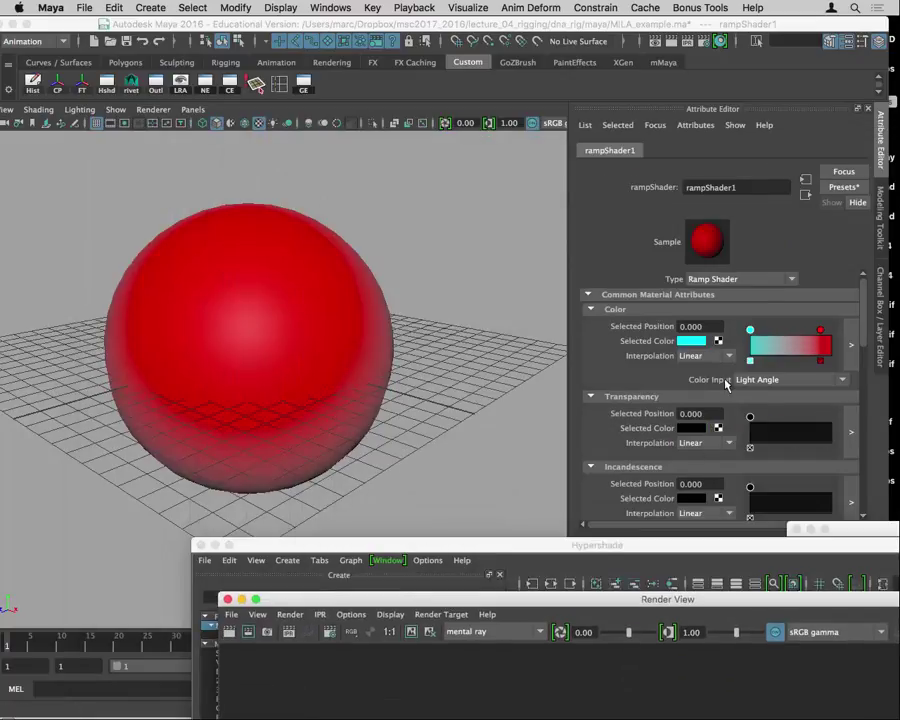
# Switch rampShader1's Color Input to Facing Angle and shift the red marker to position 0.765
pyautogui.click(772, 379)
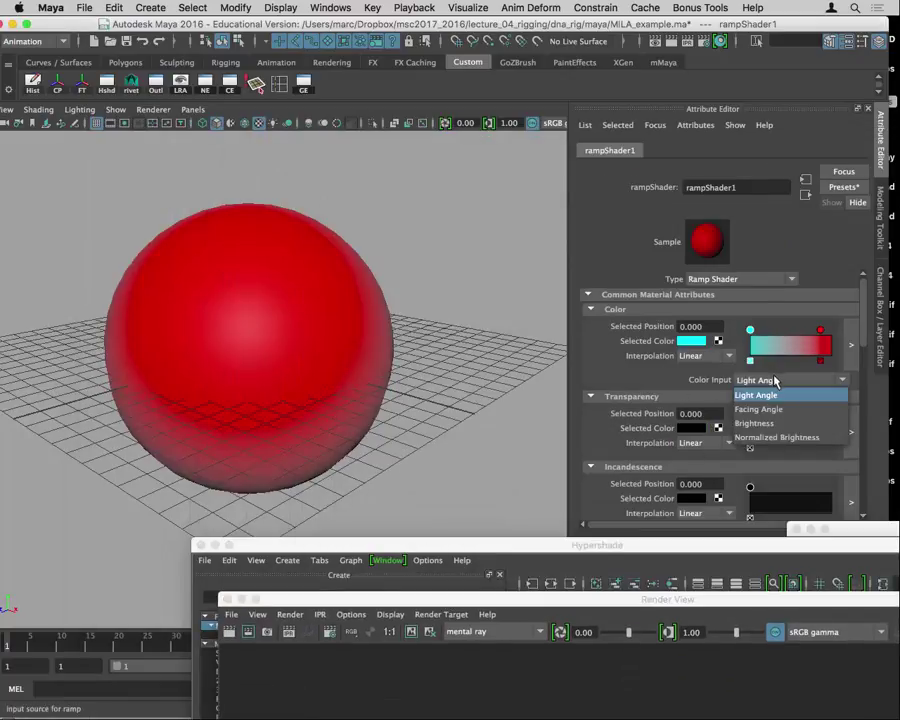
pyautogui.click(780, 409)
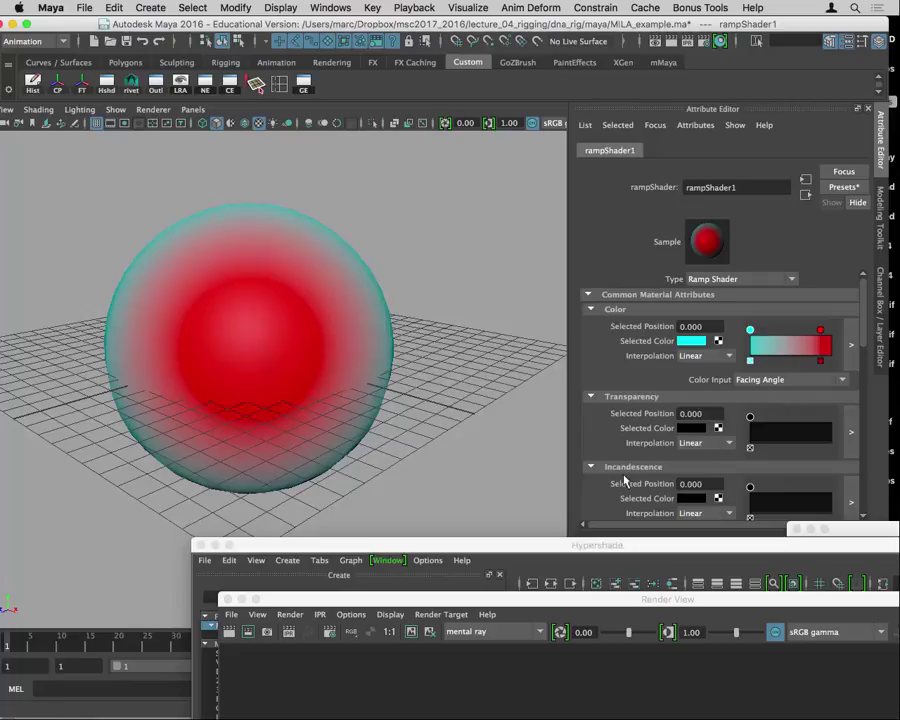
pyautogui.click(820, 333)
pyautogui.moveTo(820, 337)
pyautogui.mouseDown()
pyautogui.moveTo(786, 333)
pyautogui.moveTo(814, 339)
pyautogui.mouseUp()
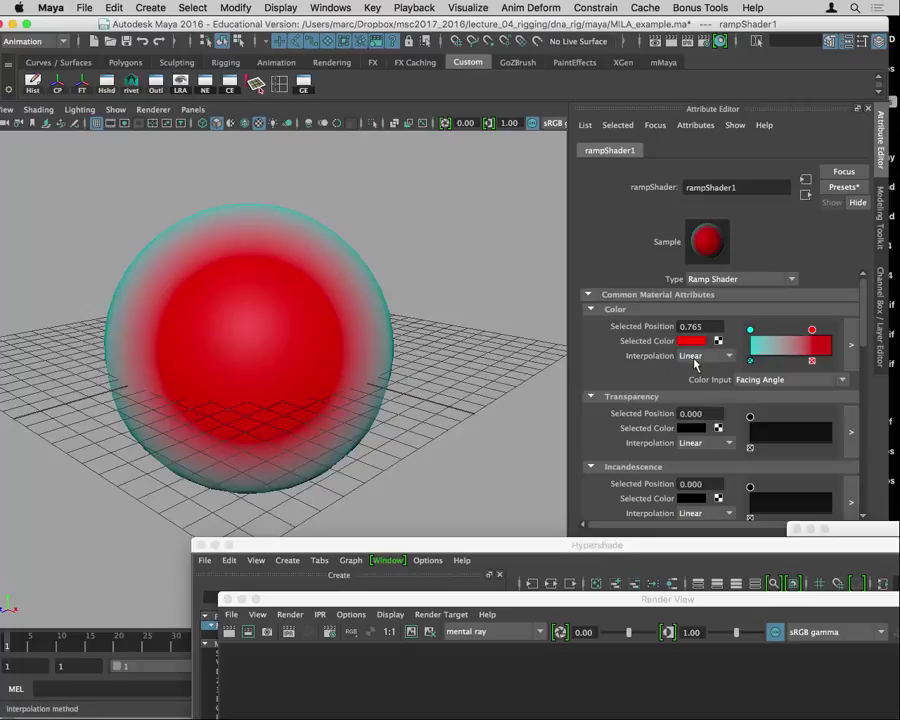
# Set the interpolation of both the red and cyan Color ramp markers to Smooth
pyautogui.click(694, 357)
pyautogui.click(691, 399)
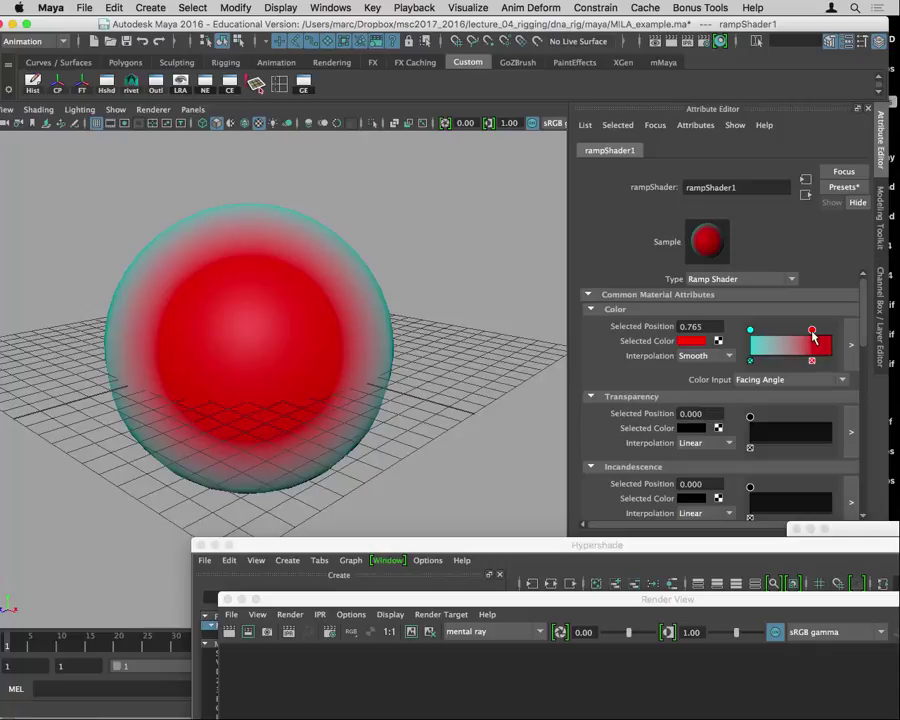
pyautogui.click(750, 330)
pyautogui.click(694, 357)
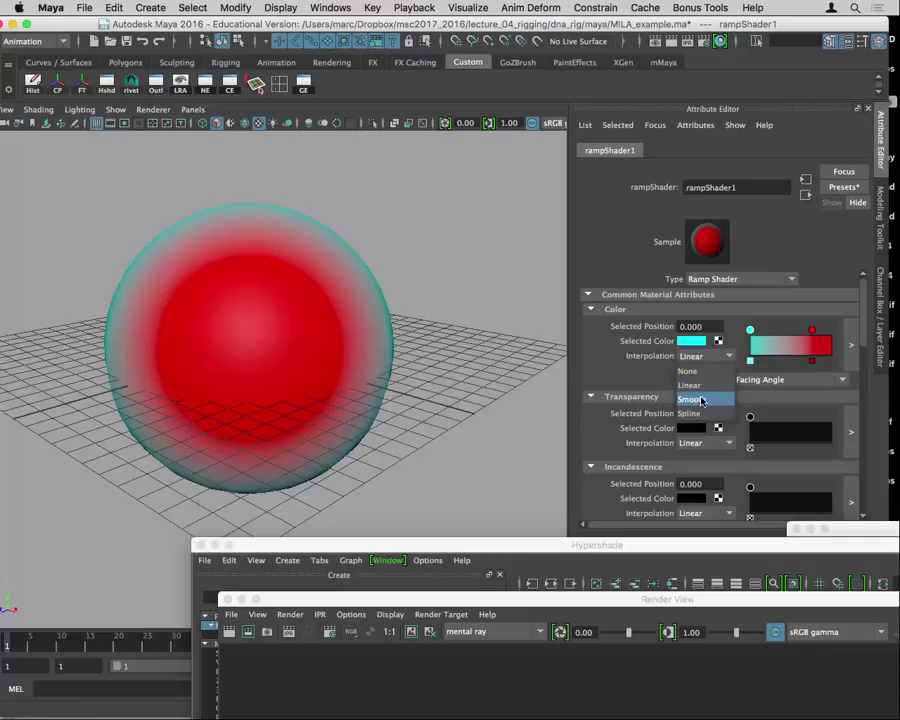
pyautogui.click(692, 399)
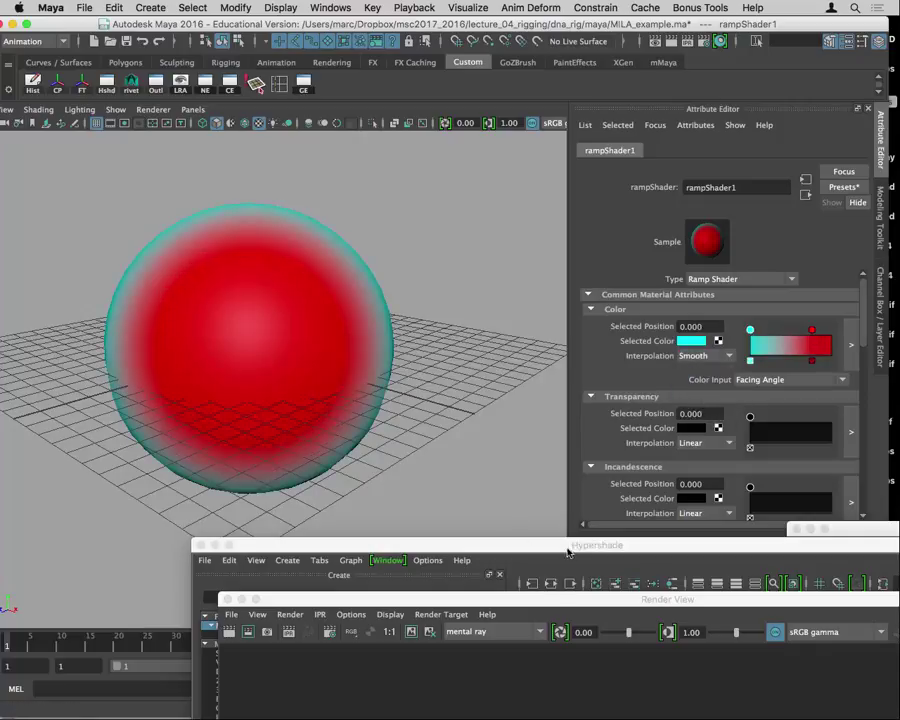
# Render the sphere with mental ray to inspect the facing-angle ramp, and review the available Color Input options
pyautogui.click(655, 41)
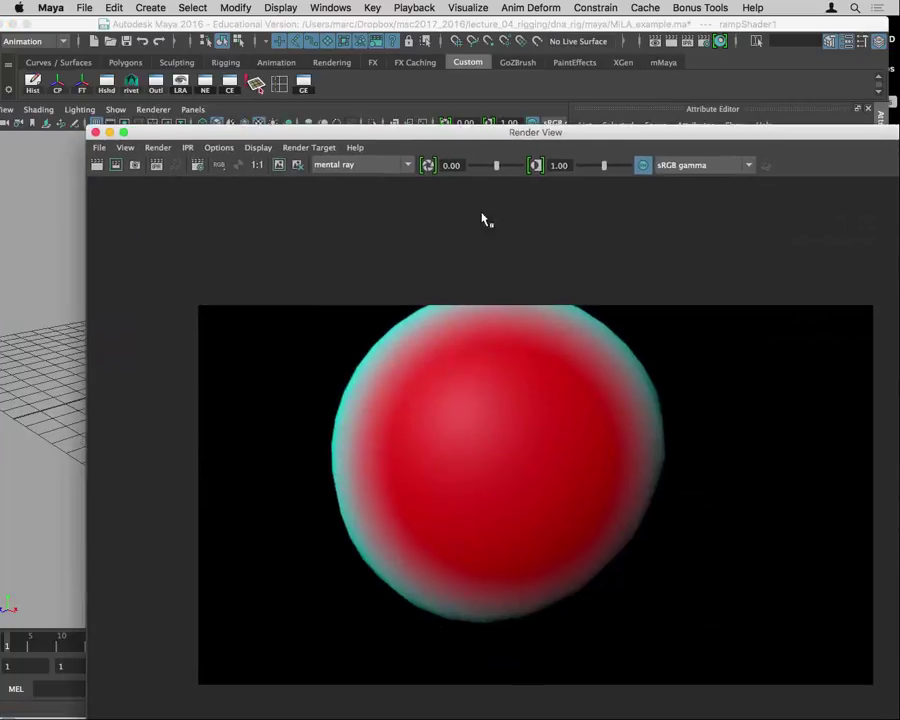
pyautogui.moveTo(388, 144); pyautogui.dragTo(427, 660)
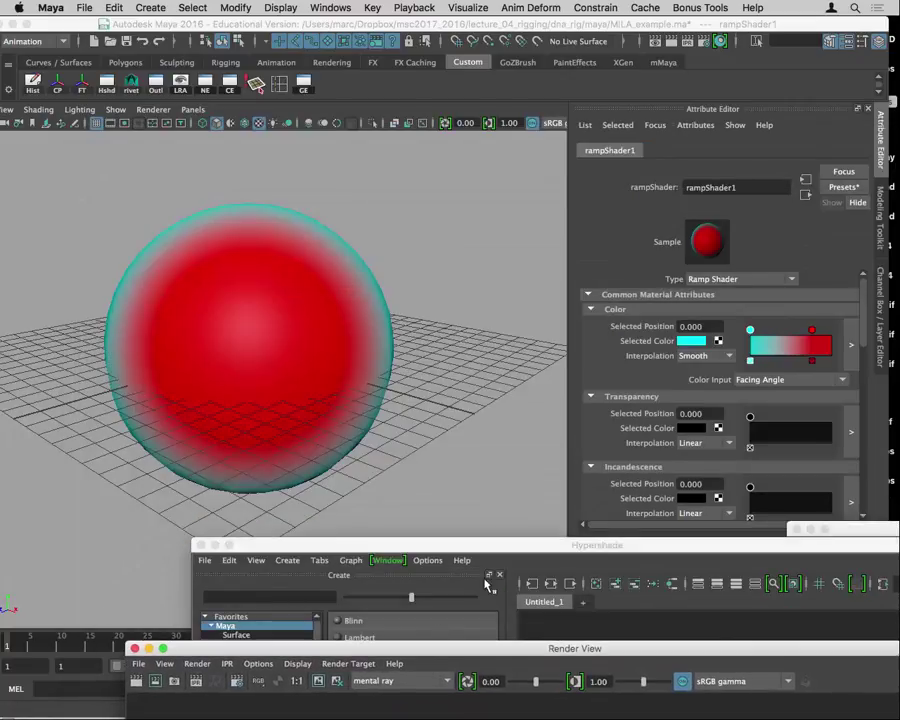
pyautogui.click(748, 381)
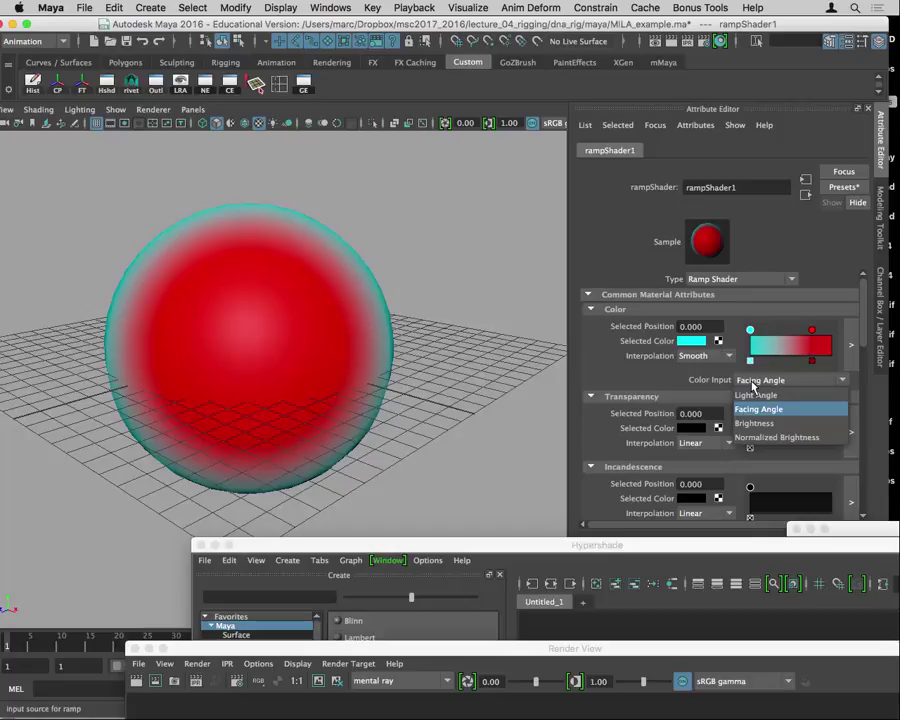
pyautogui.click(753, 387)
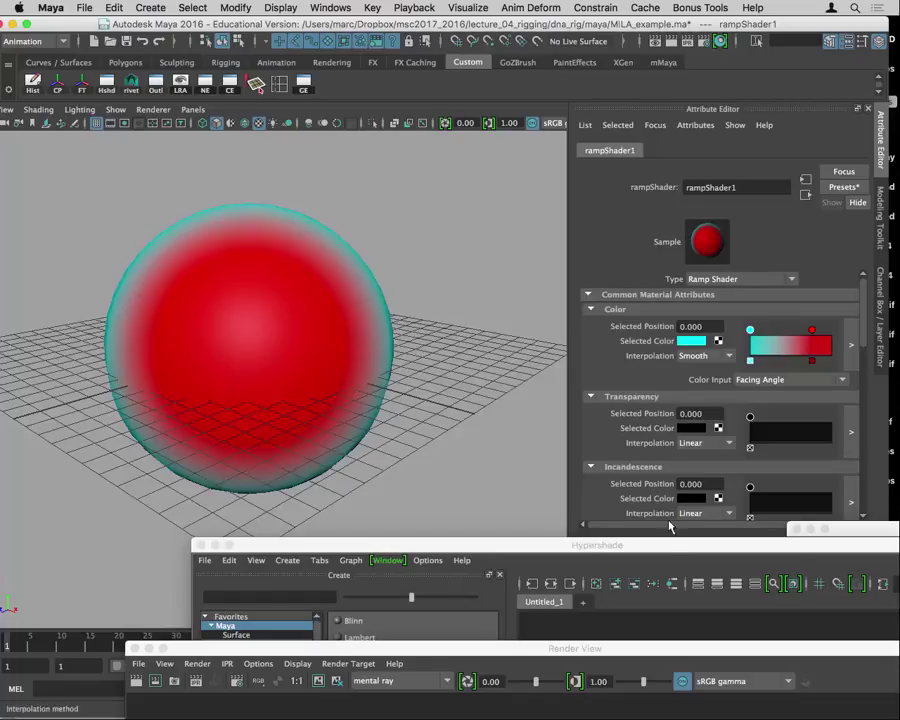
# Open the recent scene smaple_comp.ma and clear the Render View out of the way
pyautogui.click(317, 652)
pyautogui.moveTo(317, 652); pyautogui.dragTo(250, 320)
pyautogui.click(66, 320)
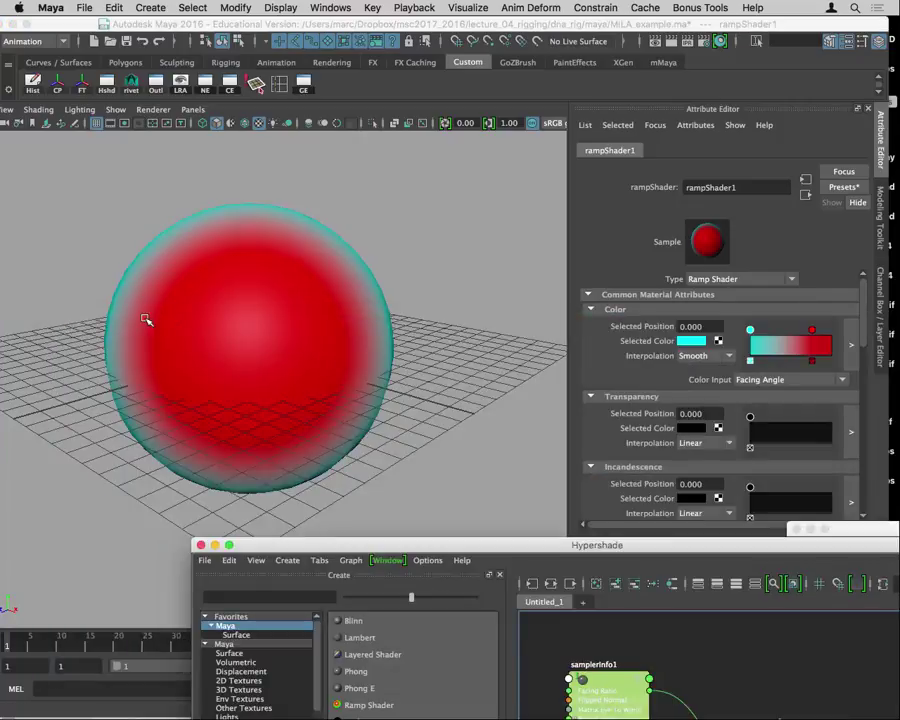
pyautogui.click(84, 7)
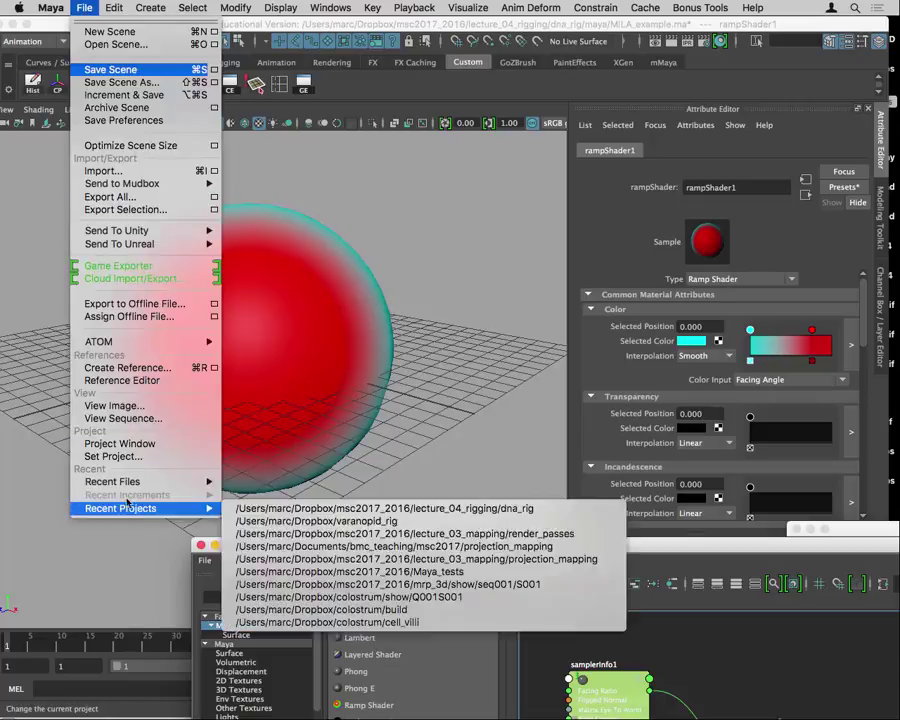
pyautogui.moveTo(129, 484)
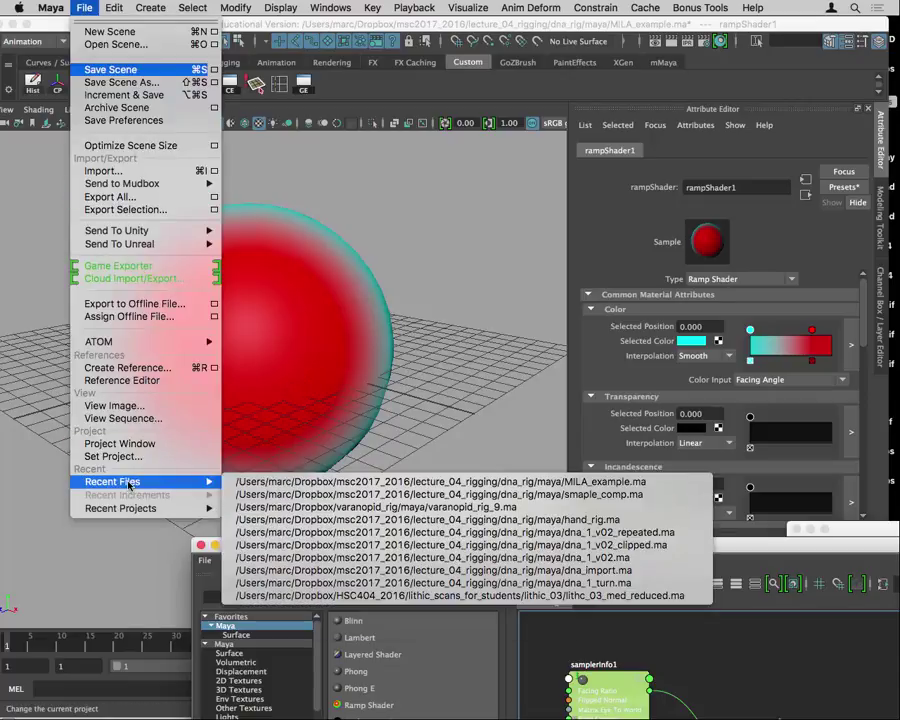
pyautogui.click(240, 494)
pyautogui.click(444, 374)
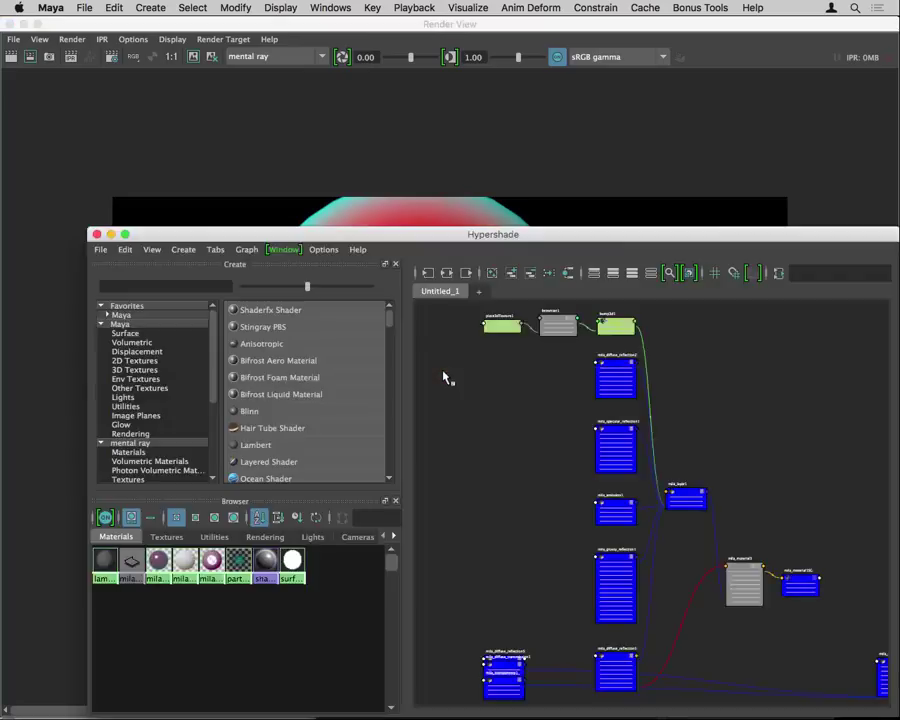
pyautogui.click(10, 22)
# Uncover the viewport from the Hypershade and Outliner windows, and scrub the animation to frame 151
pyautogui.moveTo(264, 237); pyautogui.dragTo(721, 637)
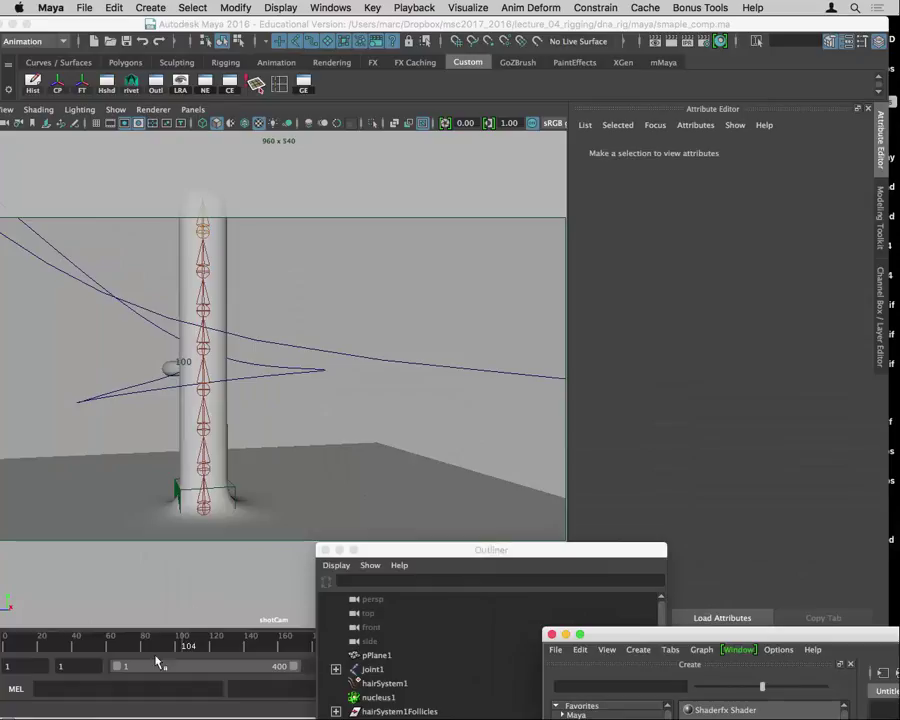
pyautogui.moveTo(438, 557); pyautogui.dragTo(650, 703)
pyautogui.moveTo(195, 645); pyautogui.dragTo(234, 652)
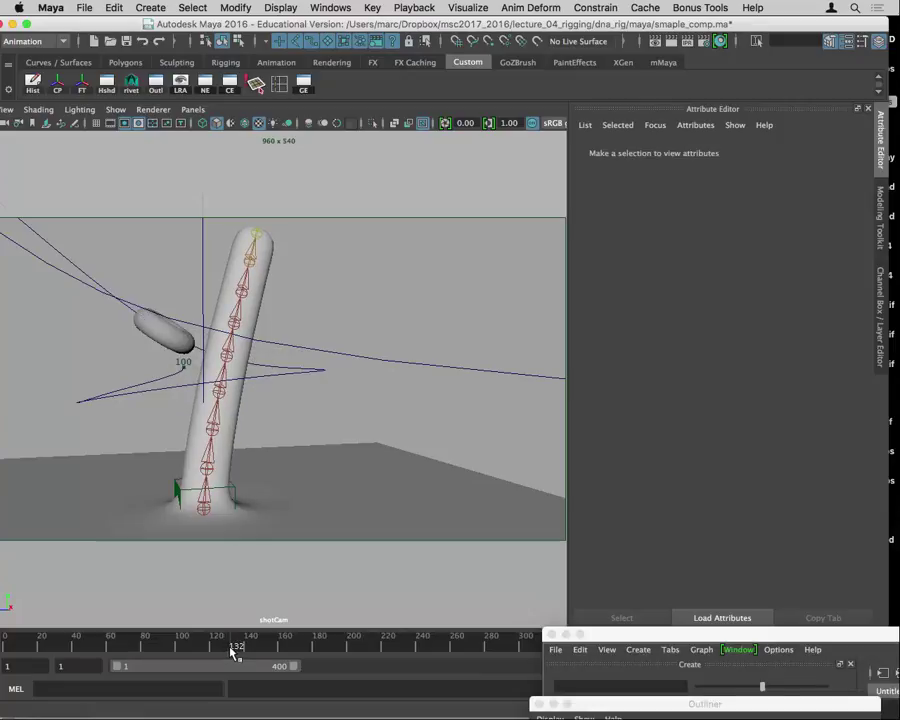
pyautogui.moveTo(234, 652); pyautogui.dragTo(268, 652)
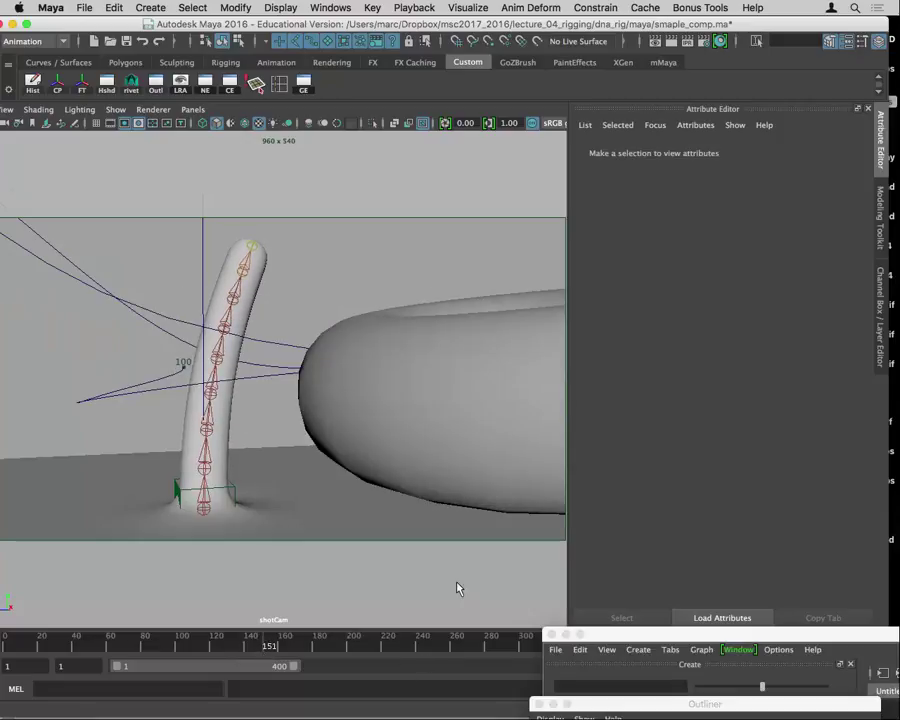
# Assign a new mila_material to the donut and show the material's attributes
pyautogui.click(492, 410)
pyautogui.moveTo(492, 410); pyautogui.dragTo(516, 645, button='right')
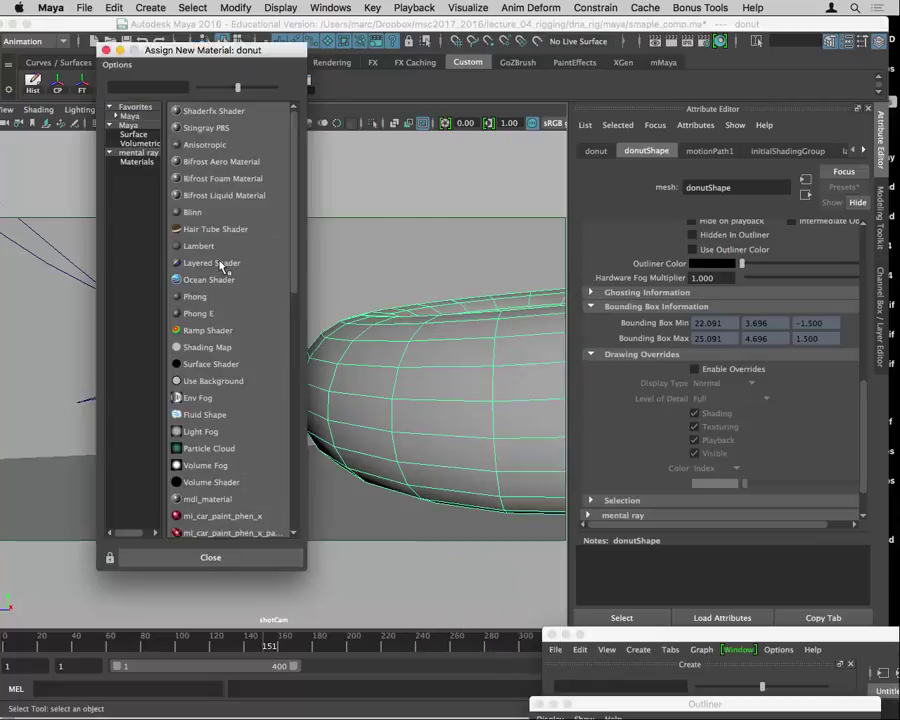
pyautogui.click(140, 165)
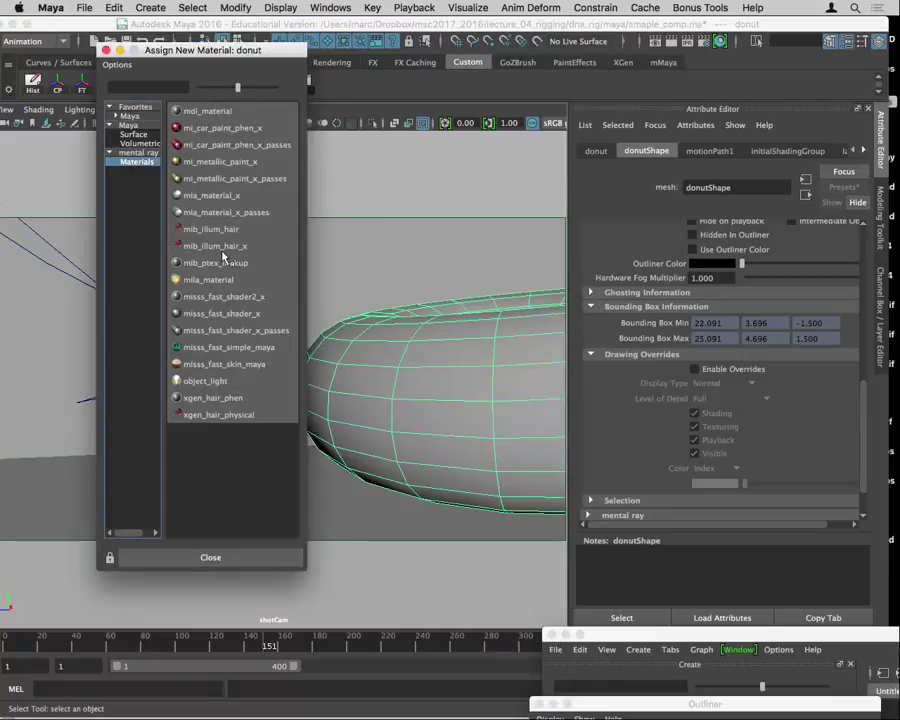
pyautogui.click(200, 198)
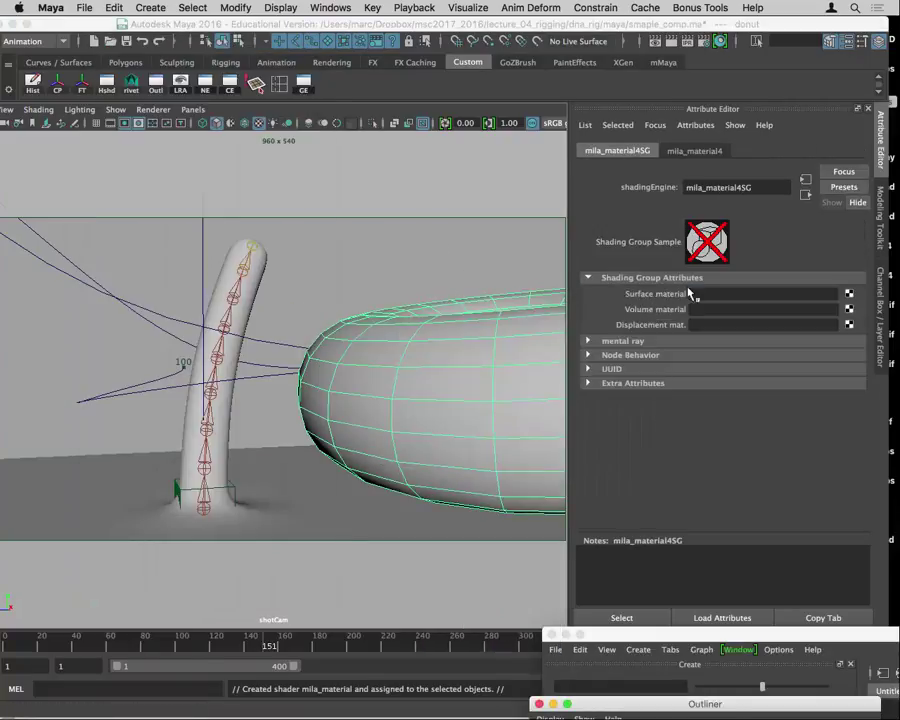
pyautogui.click(693, 151)
pyautogui.click(844, 187)
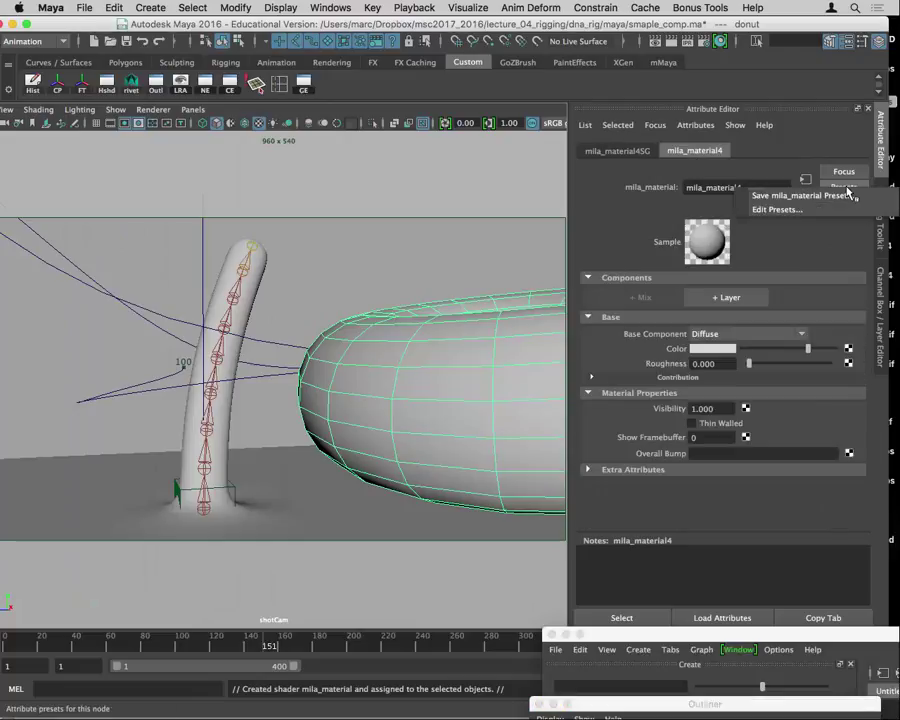
pyautogui.click(767, 147)
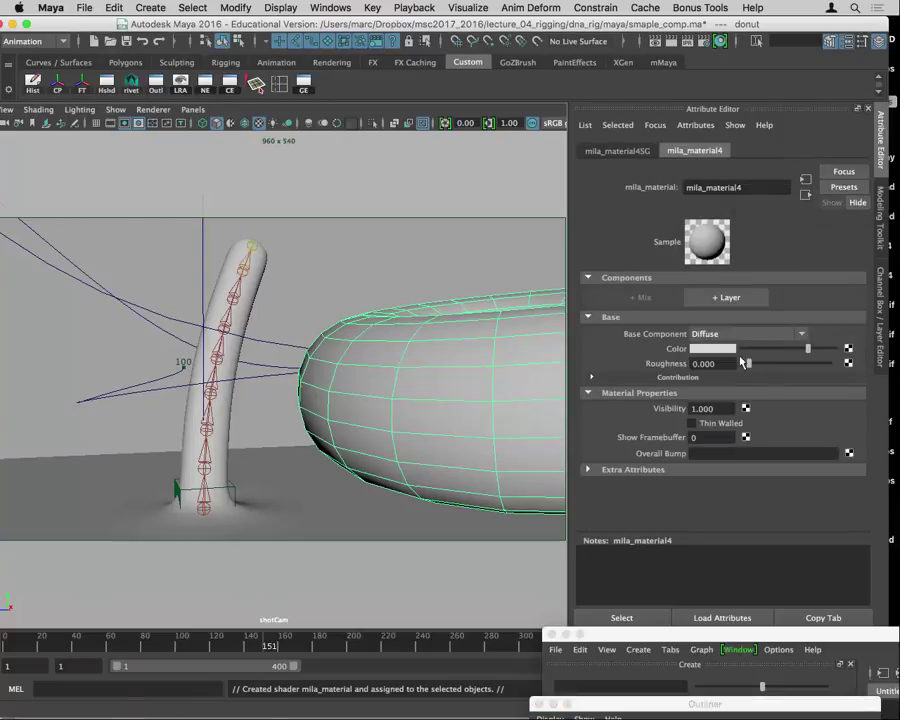
# Change the donut material's diffuse color to a muted dark teal, and display the donut mesh with smooth preview
pyautogui.click(709, 350)
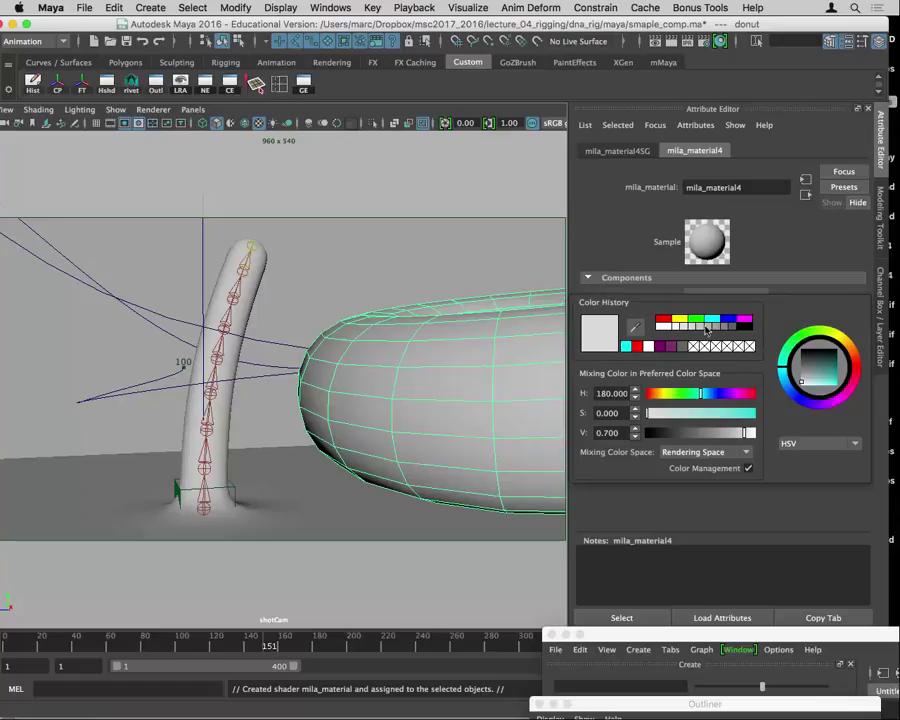
pyautogui.click(626, 346)
pyautogui.moveTo(805, 358)
pyautogui.mouseDown()
pyautogui.moveTo(817, 370)
pyautogui.moveTo(816, 362)
pyautogui.mouseUp()
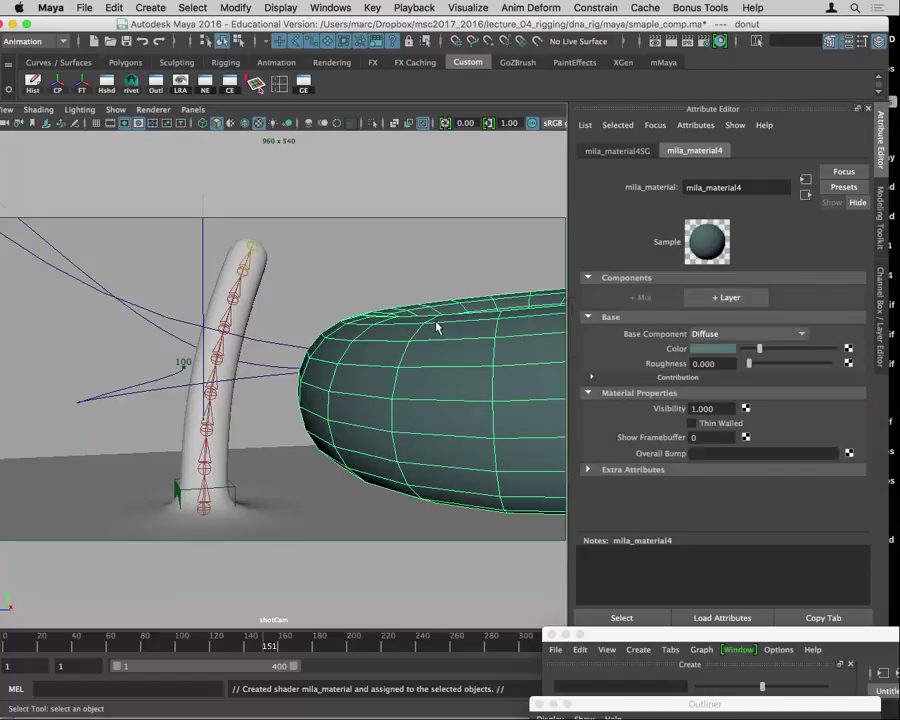
pyautogui.click(436, 333)
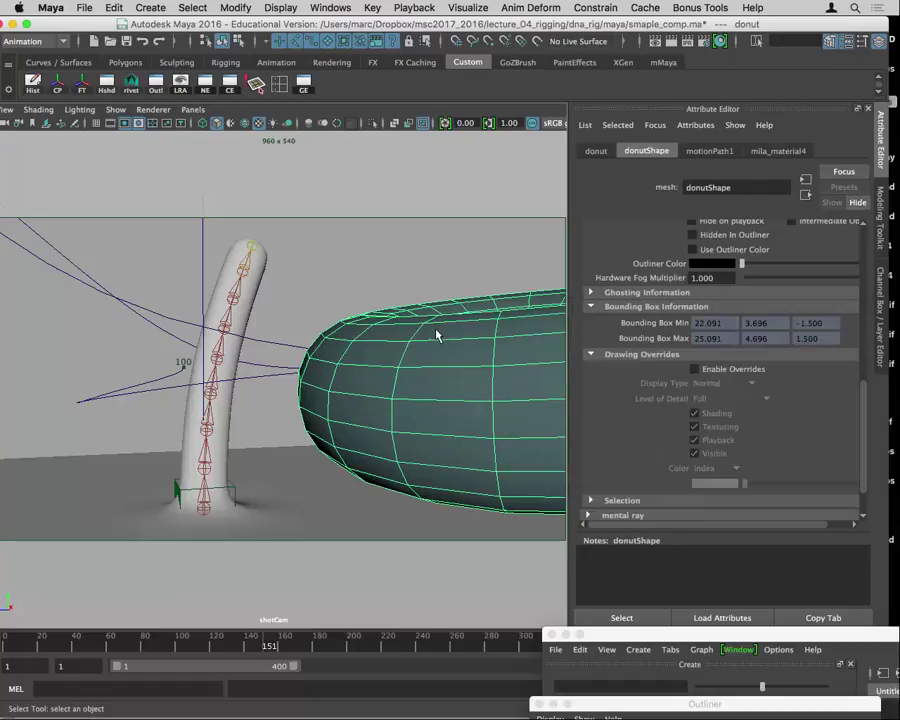
pyautogui.press('3')
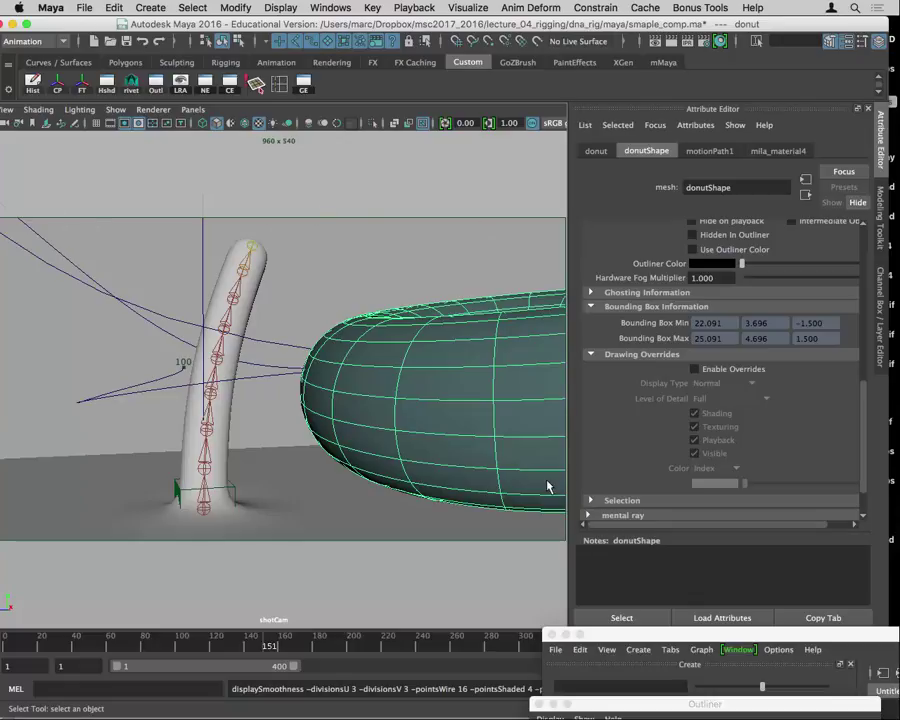
# Set the shotCam view's gate fit to Vertical in the camera settings
pyautogui.moveTo(28, 23); pyautogui.dragTo(58, 23)
pyautogui.click(34, 109)
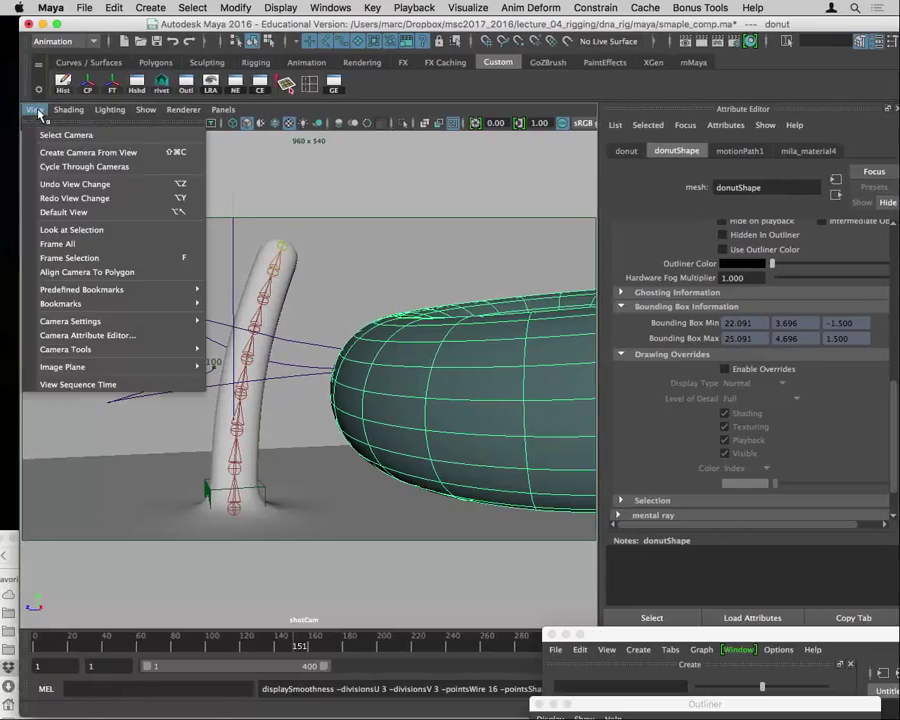
pyautogui.moveTo(93, 322)
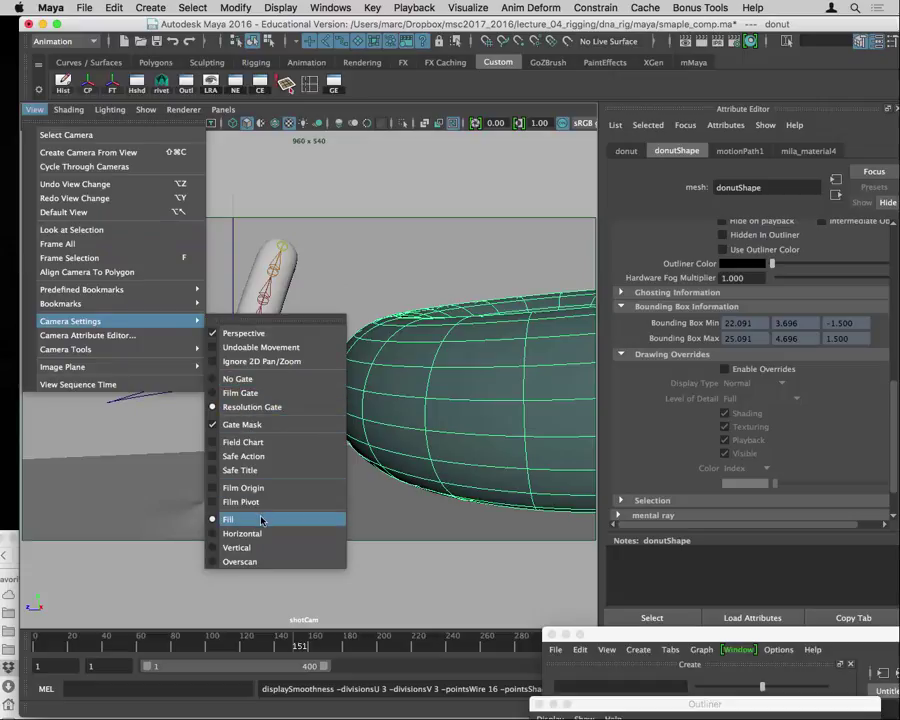
pyautogui.click(252, 547)
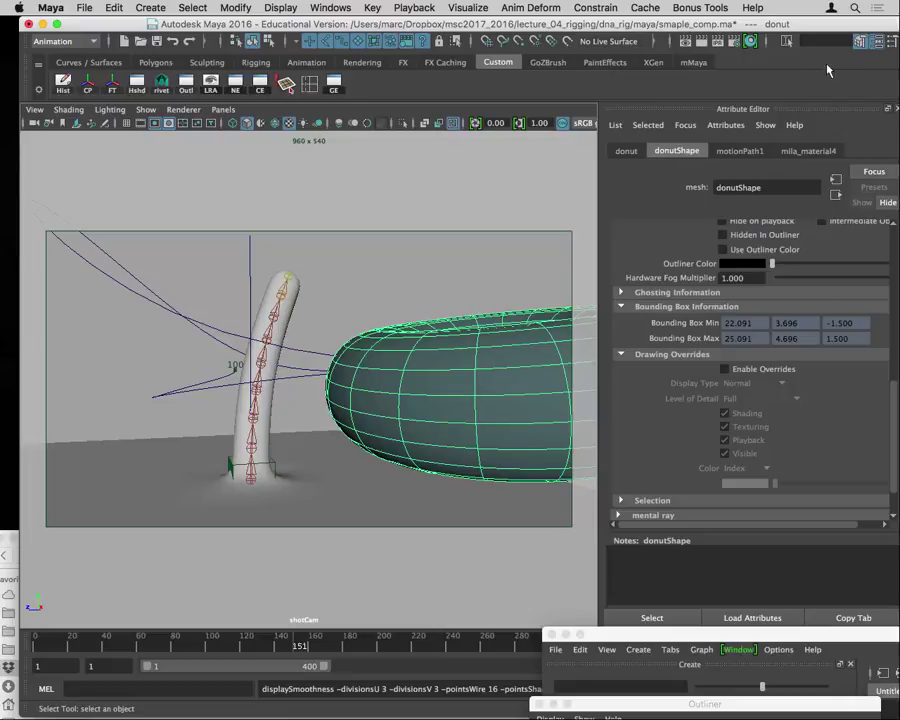
pyautogui.moveTo(726, 24); pyautogui.dragTo(701, 24)
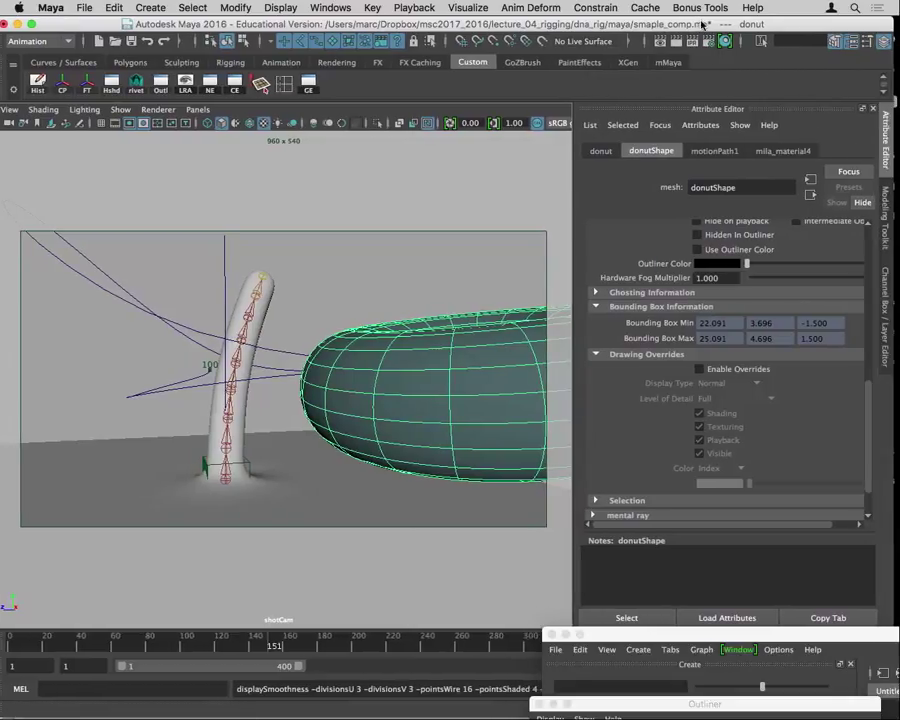
# Show the Channel Box, and render the shotCam view with mental ray at frame 151 and at frame 122
pyautogui.hotkey('ctrl', 'a')
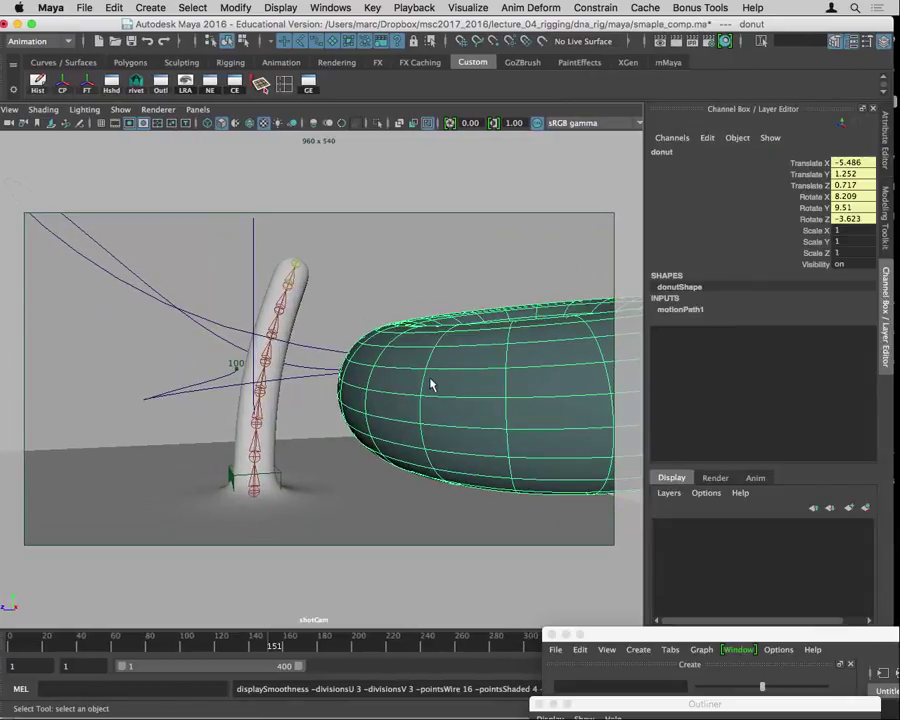
pyautogui.click(671, 43)
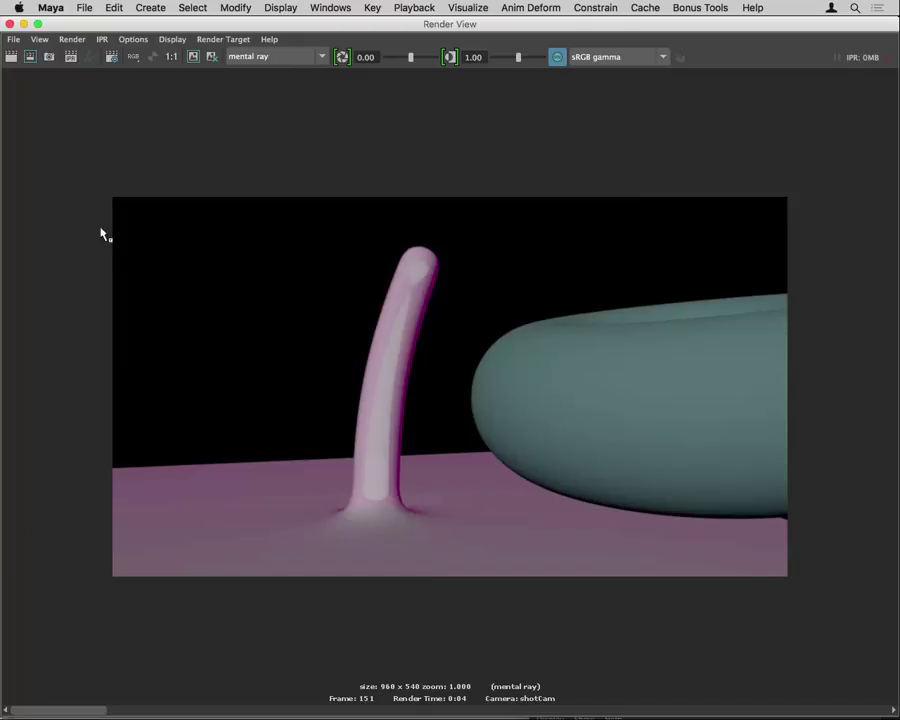
pyautogui.click(10, 24)
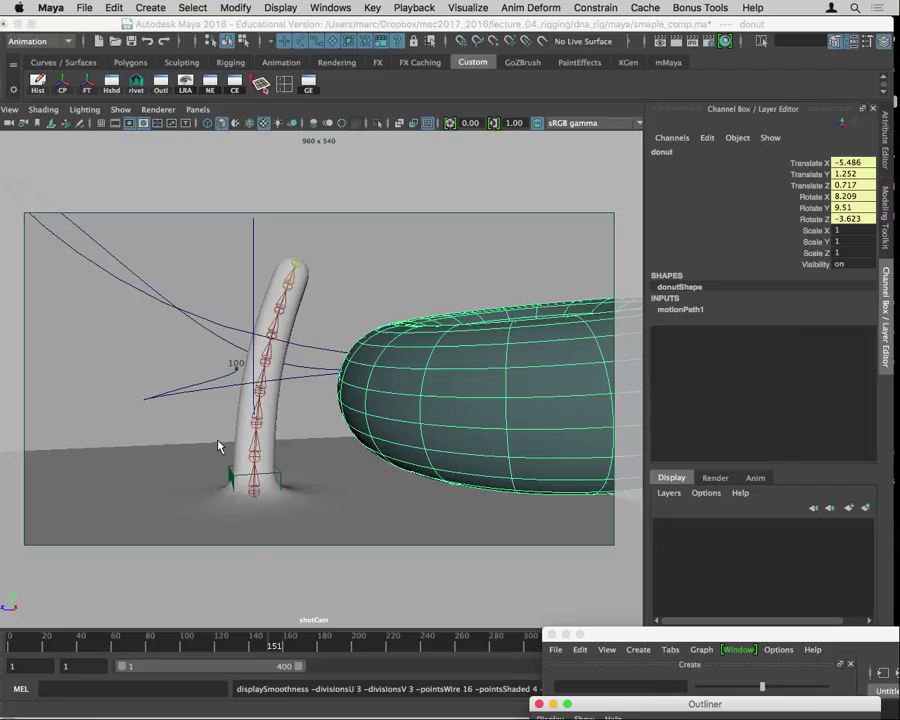
pyautogui.moveTo(324, 638); pyautogui.dragTo(218, 645)
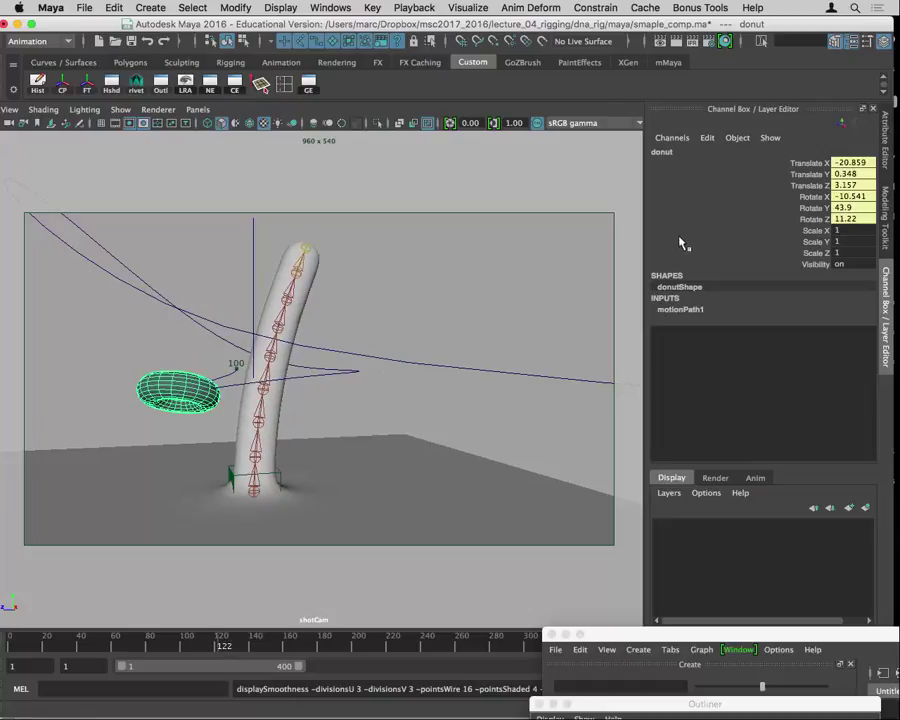
pyautogui.click(672, 42)
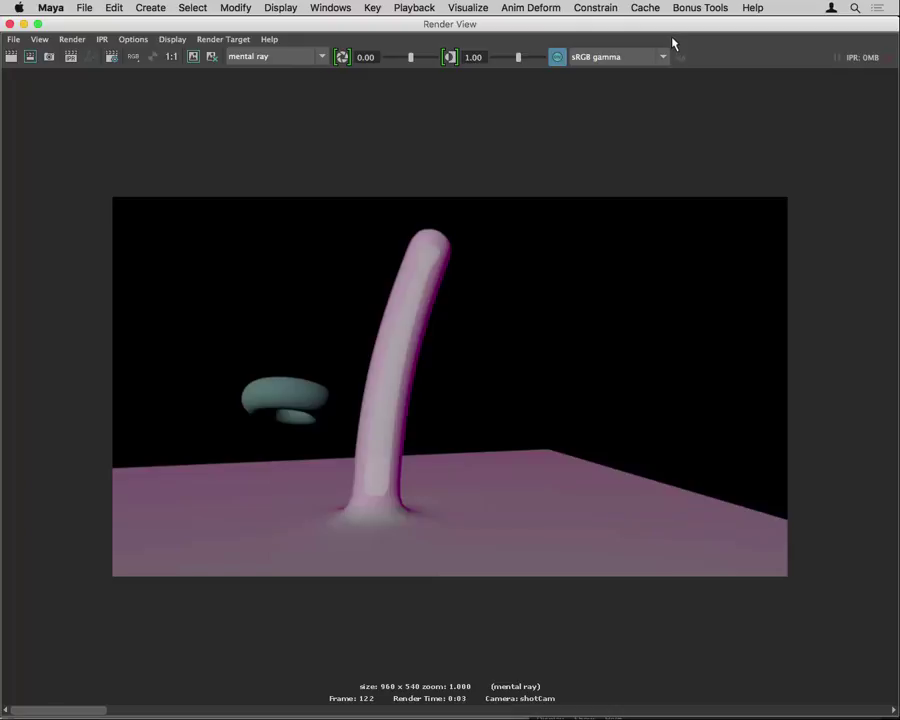
pyautogui.click(9, 23)
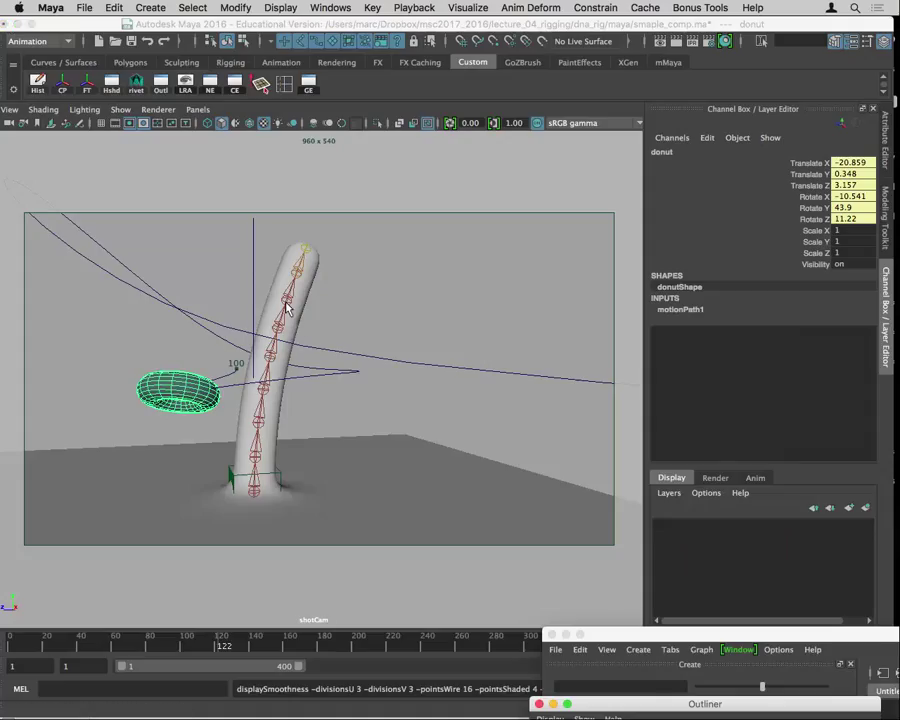
# Create a spot light and look through it in the viewport
pyautogui.press('space')
pyautogui.click(163, 251)
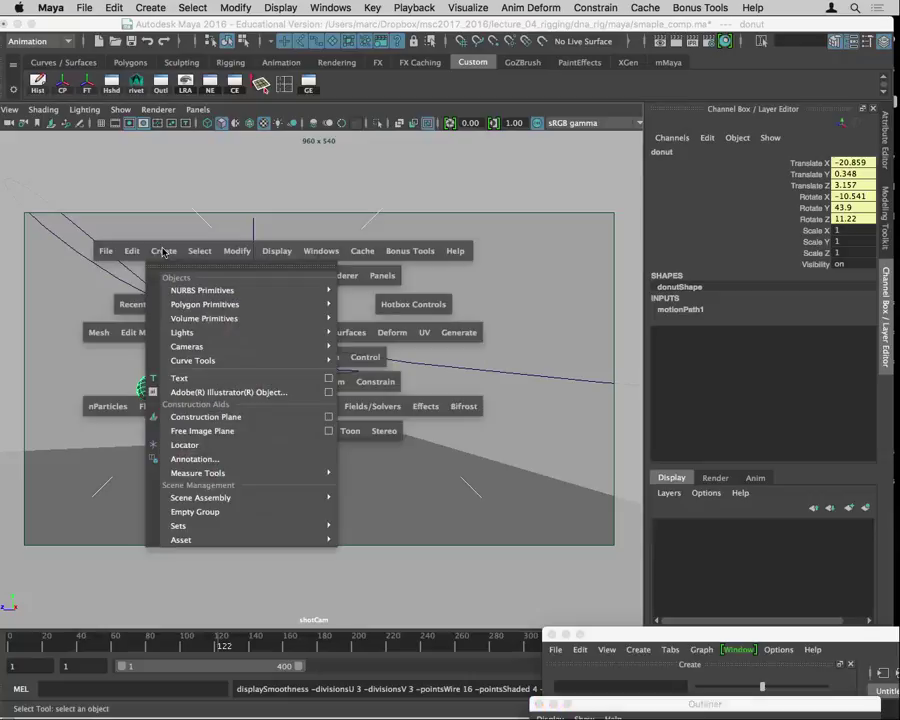
pyautogui.moveTo(250, 332)
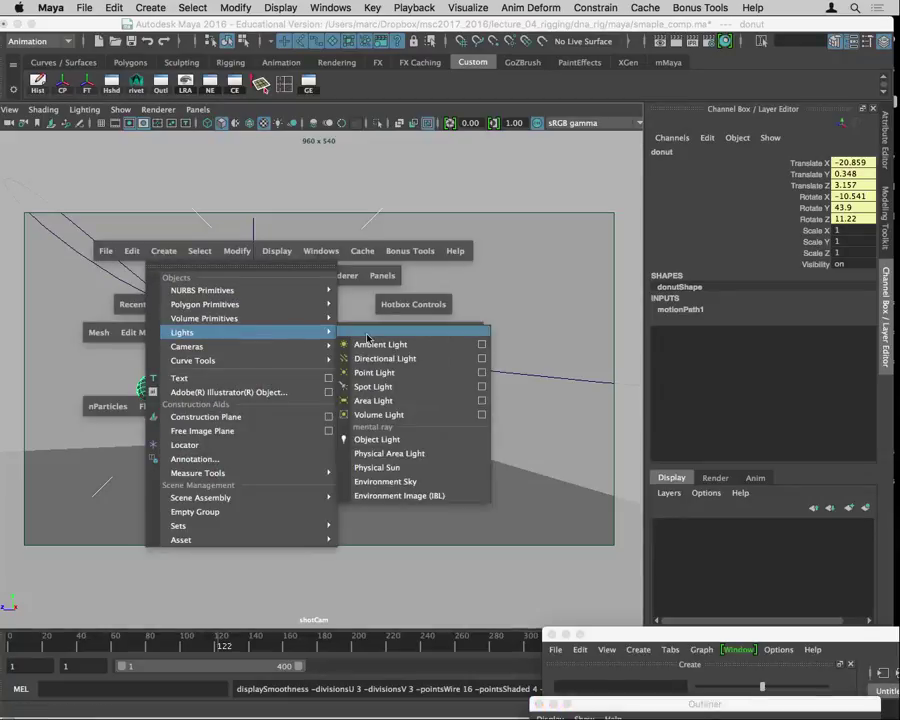
pyautogui.click(374, 386)
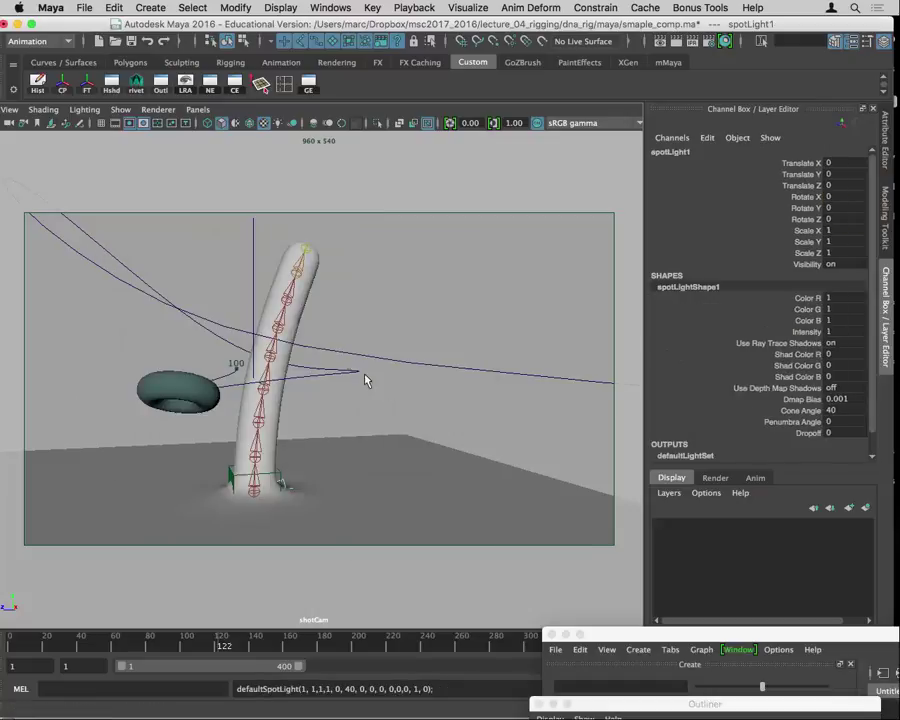
pyautogui.click(197, 109)
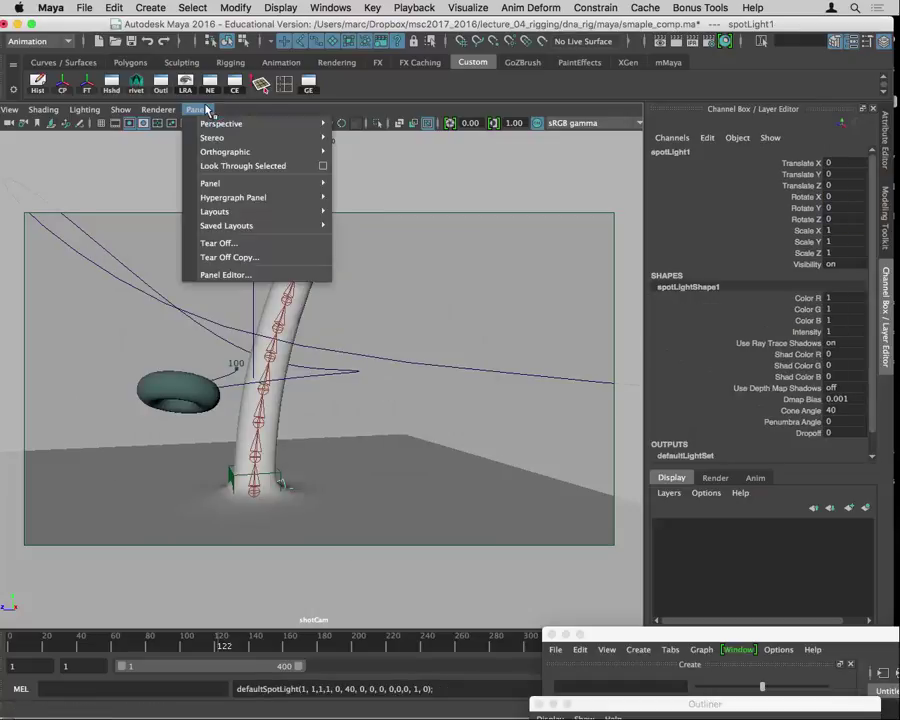
pyautogui.click(242, 166)
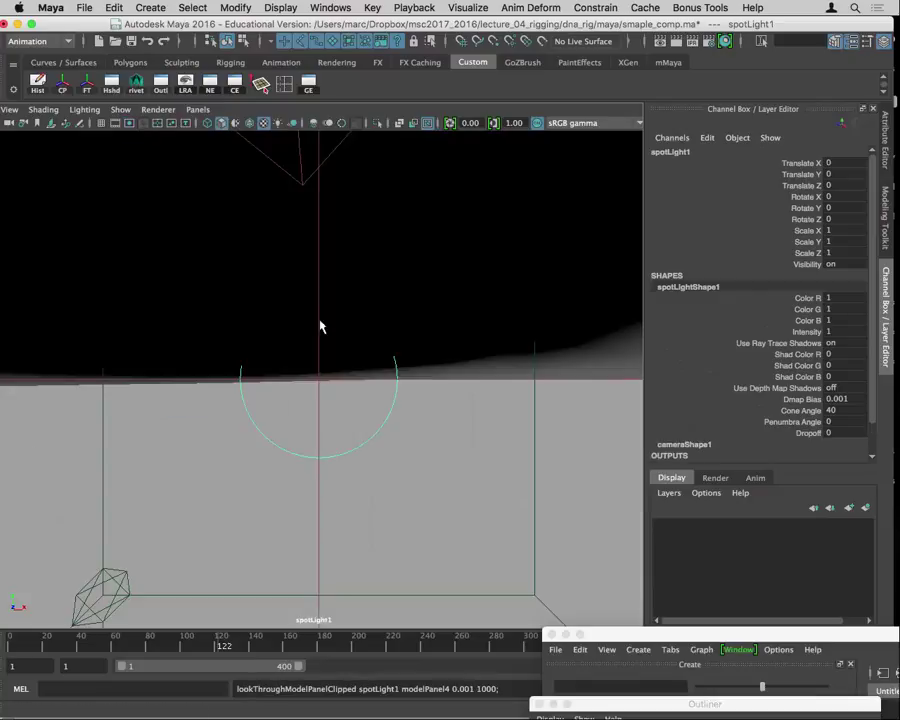
# Position the spot light through its own view, pulling it back and above the scene so its cone covers the stalk
pyautogui.moveTo(400, 300)
pyautogui.mouseDown(button='right')
pyautogui.moveTo(24, 341)
pyautogui.moveTo(158, 350)
pyautogui.moveTo(397, 304)
pyautogui.mouseUp(button='right')
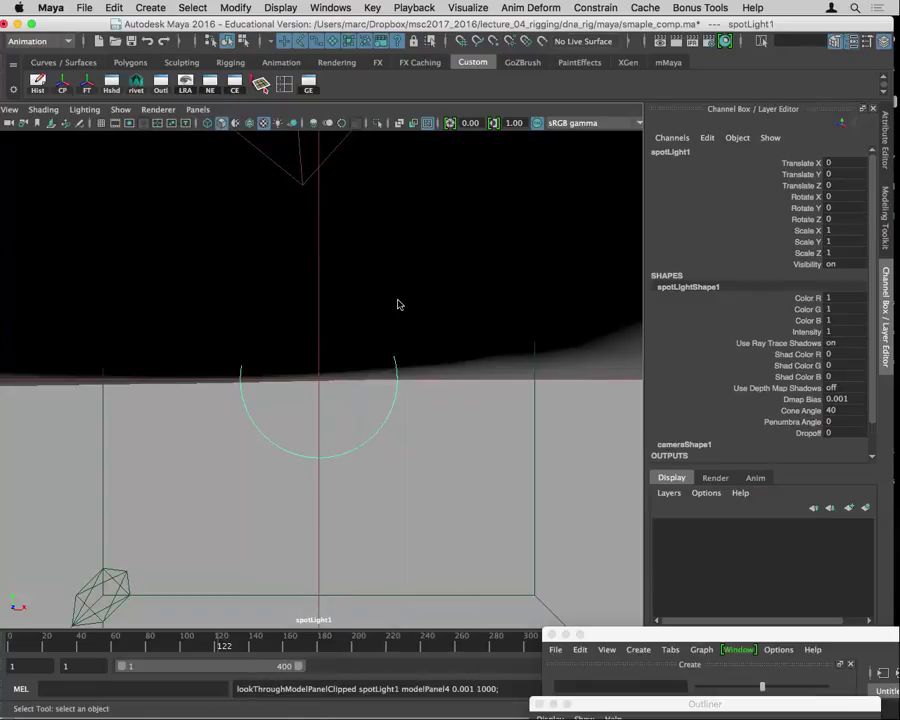
pyautogui.keyDown('alt'); pyautogui.moveTo(405, 311); pyautogui.dragTo(165, 311); pyautogui.keyUp('alt')
pyautogui.keyDown('alt'); pyautogui.moveTo(165, 311); pyautogui.dragTo(2, 307, button='right'); pyautogui.keyUp('alt')
pyautogui.moveTo(2, 307)
pyautogui.keyDown('alt'); pyautogui.mouseDown()
pyautogui.moveTo(1, 290)
pyautogui.moveTo(11, 300)
pyautogui.moveTo(4, 290)
pyautogui.mouseUp(); pyautogui.keyUp('alt')
pyautogui.moveTo(34, 300)
pyautogui.keyDown('alt'); pyautogui.mouseDown(button='middle')
pyautogui.moveTo(26, 295)
pyautogui.moveTo(40, 293)
pyautogui.mouseUp(button='middle'); pyautogui.keyUp('alt')
# Turn off Casts Shadows in the render stats of the large sphere pSphere1
pyautogui.click(241, 442)
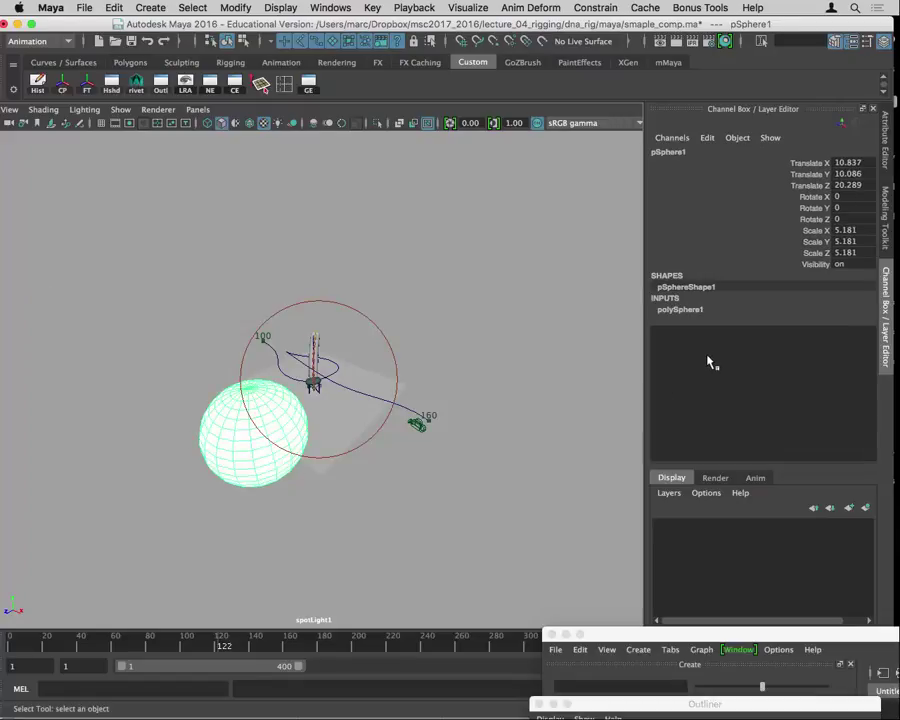
pyautogui.hotkey('ctrl', 'a')
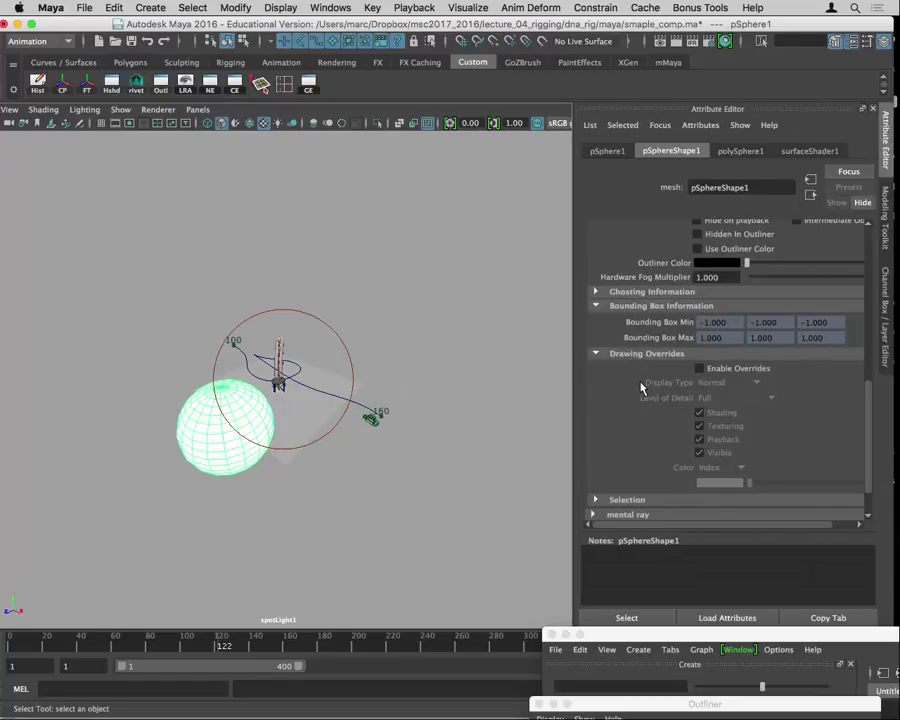
pyautogui.scroll(-2, 641, 388)
pyautogui.click(650, 467)
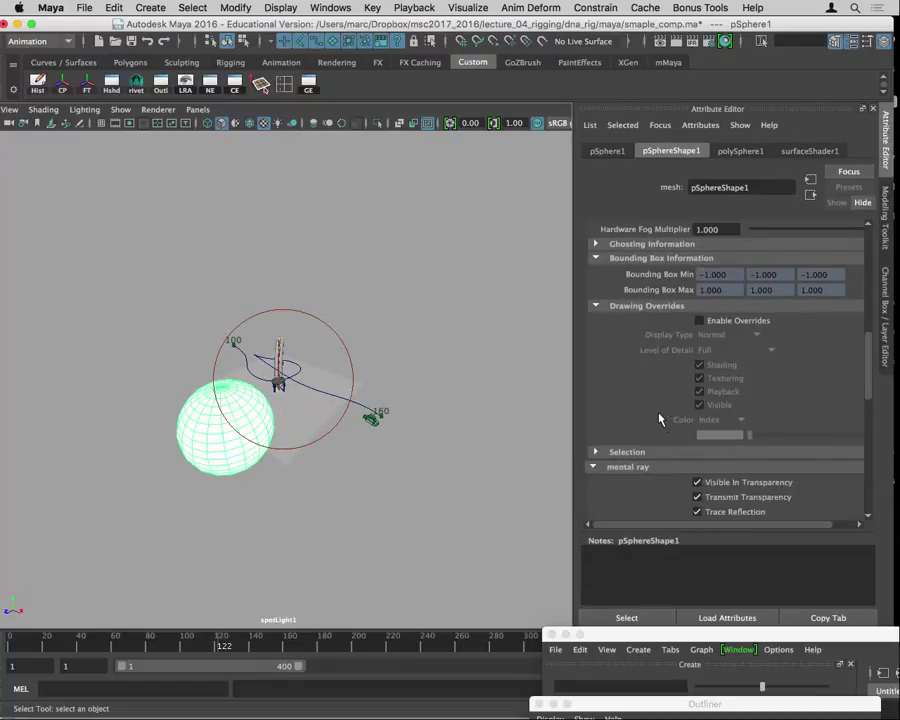
pyautogui.scroll(10, 660, 418)
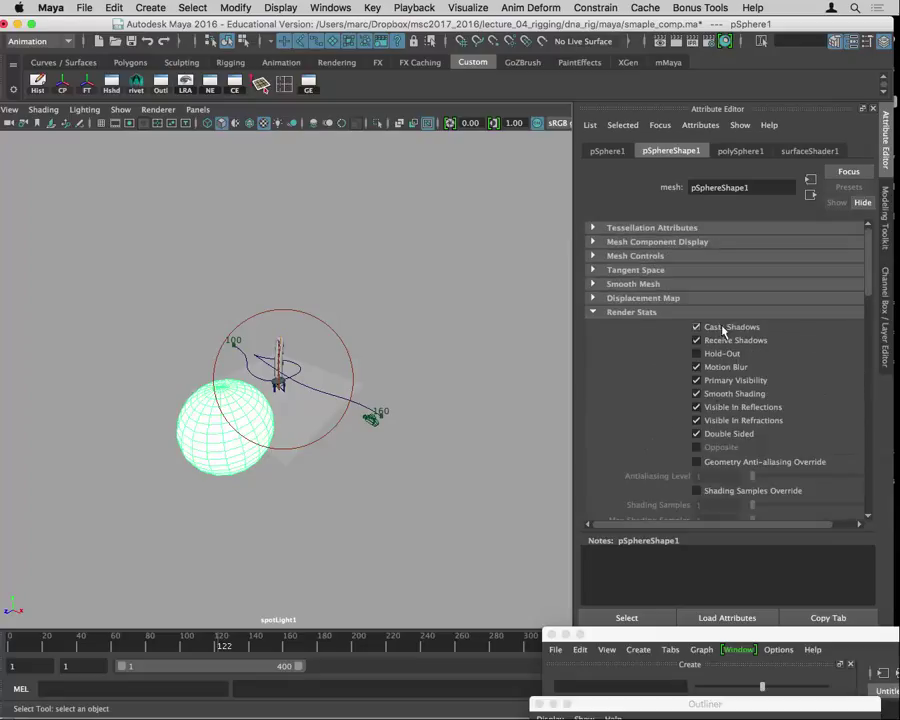
pyautogui.click(697, 327)
# Return the viewport to shotCam and rename the spot light keyLight in the Outliner
pyautogui.click(197, 109)
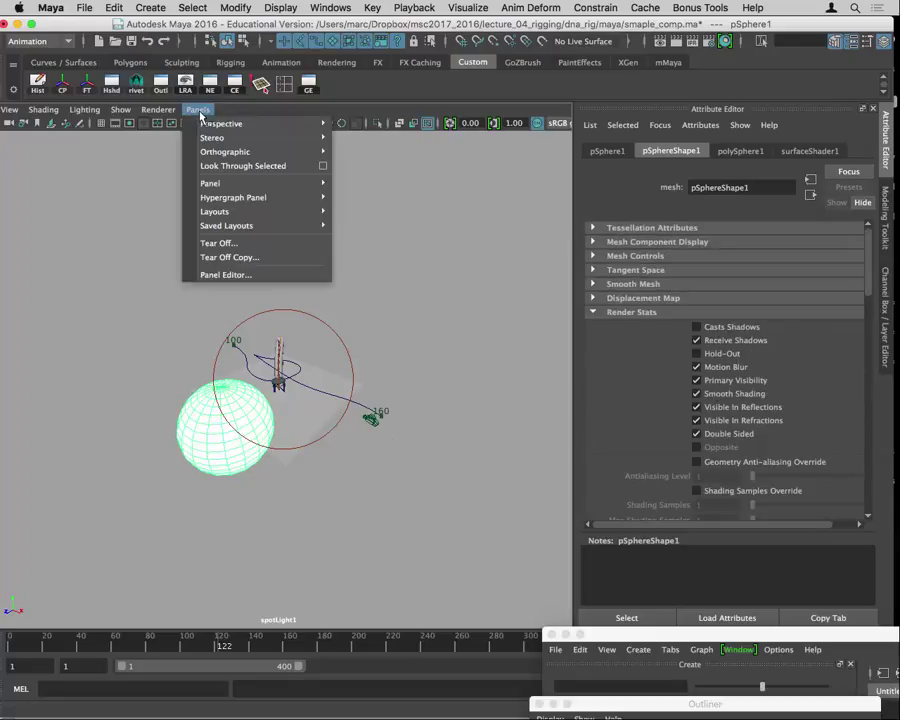
pyautogui.moveTo(290, 123)
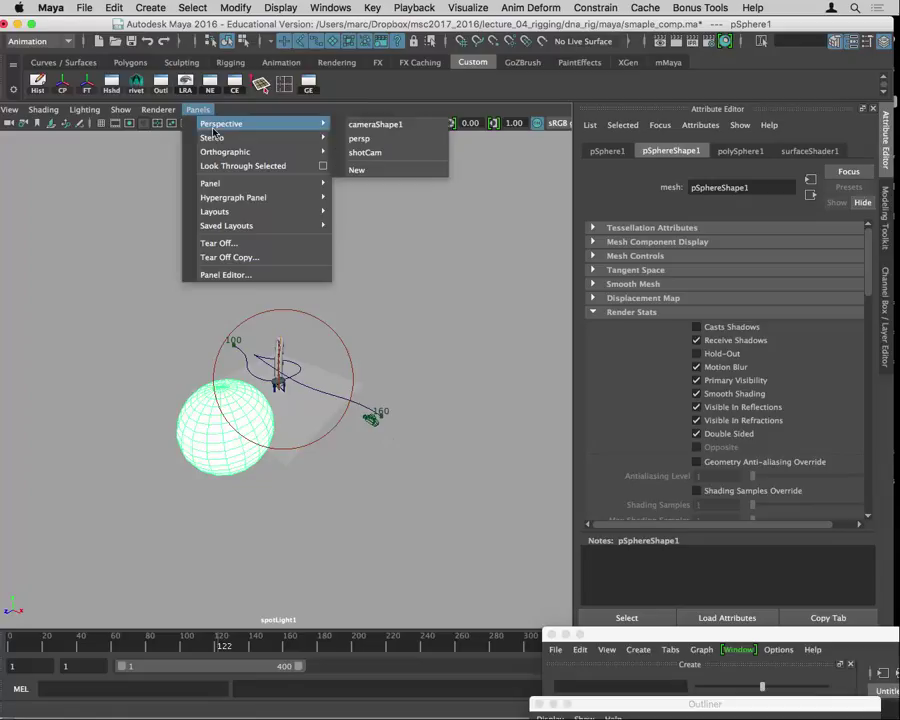
pyautogui.click(394, 152)
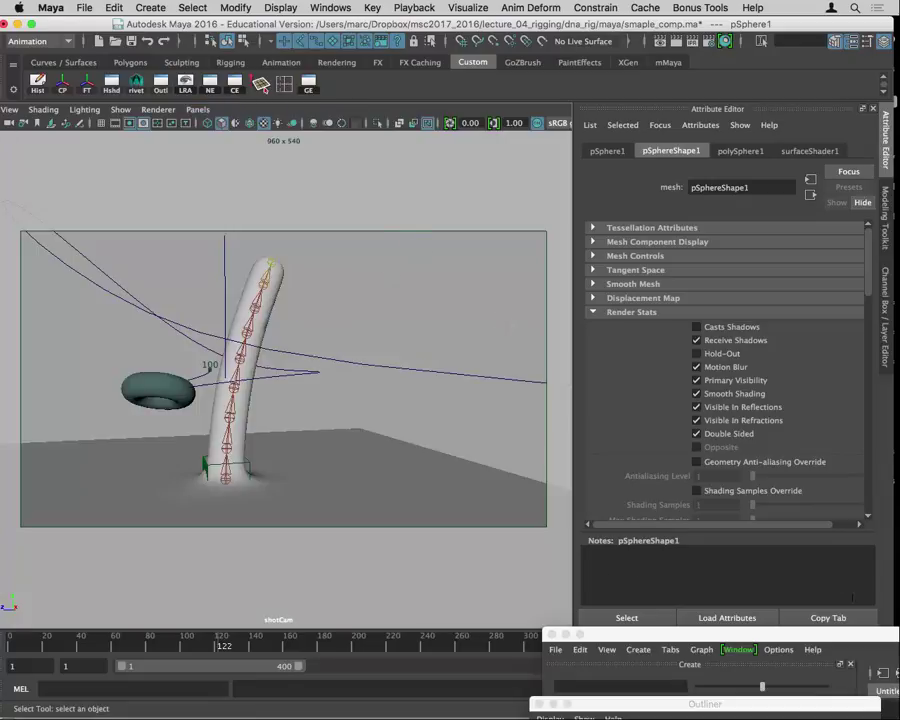
pyautogui.moveTo(707, 705); pyautogui.dragTo(278, 24)
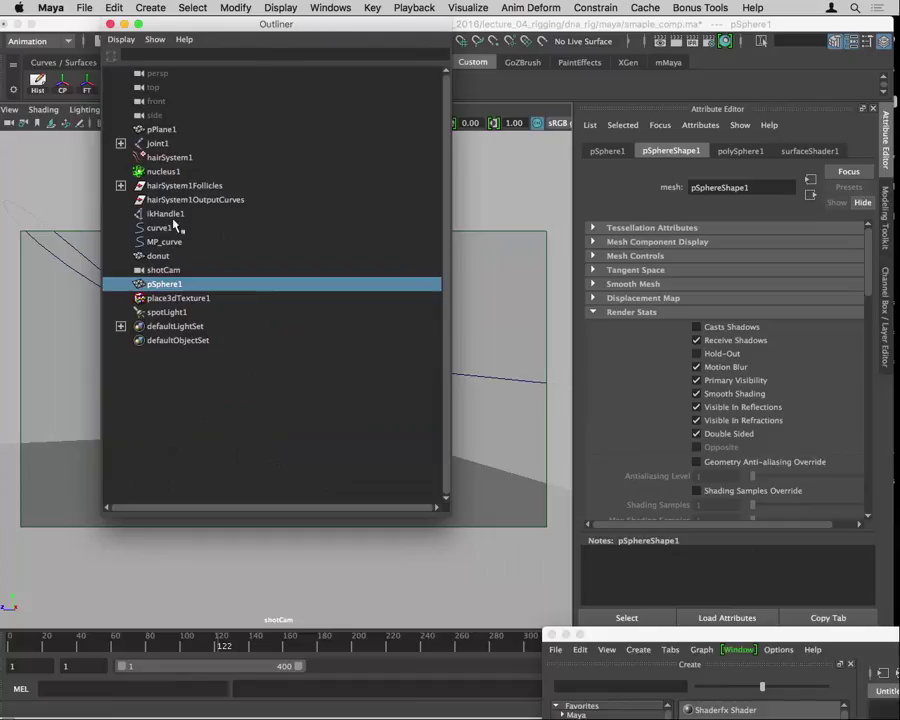
pyautogui.doubleClick(170, 313)
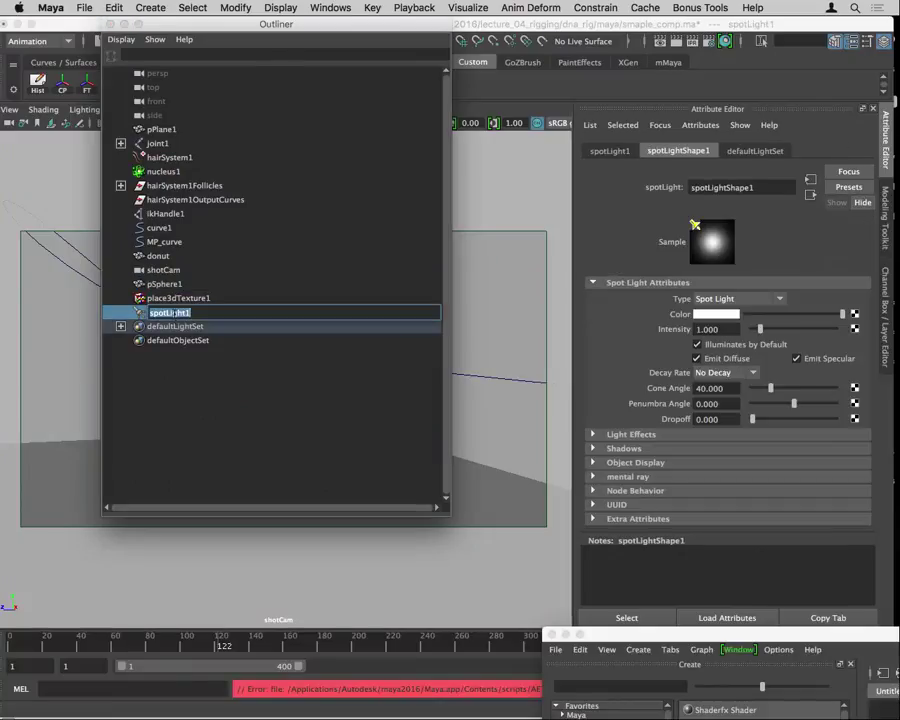
pyautogui.write('keyLight')
pyautogui.press('Return')
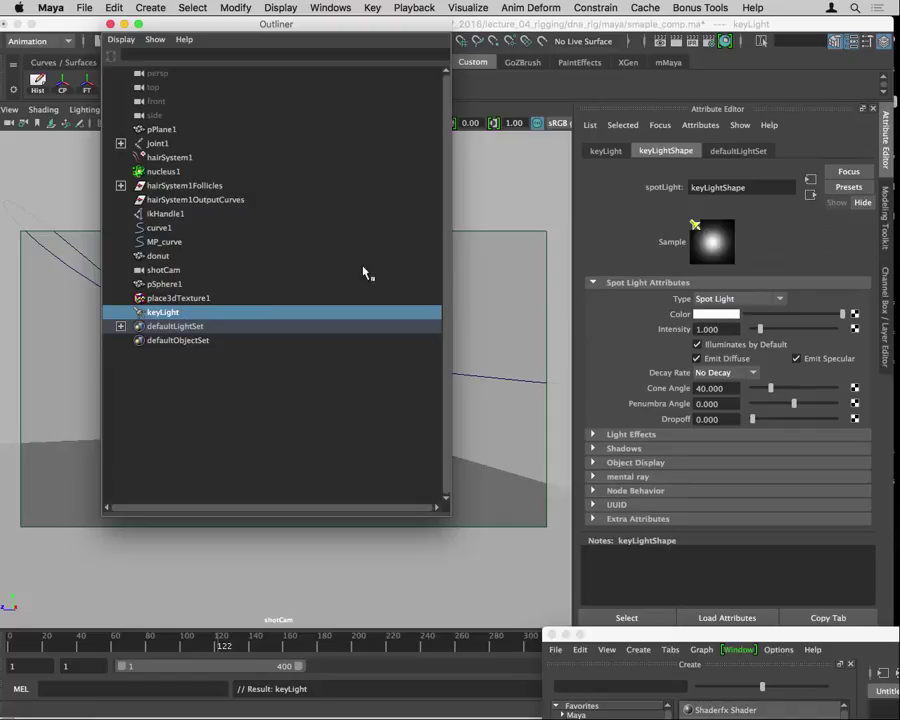
# Clear the Outliner and Hypershade out of the way and render the current shotCam frame with mental ray
pyautogui.moveTo(212, 29); pyautogui.dragTo(624, 701)
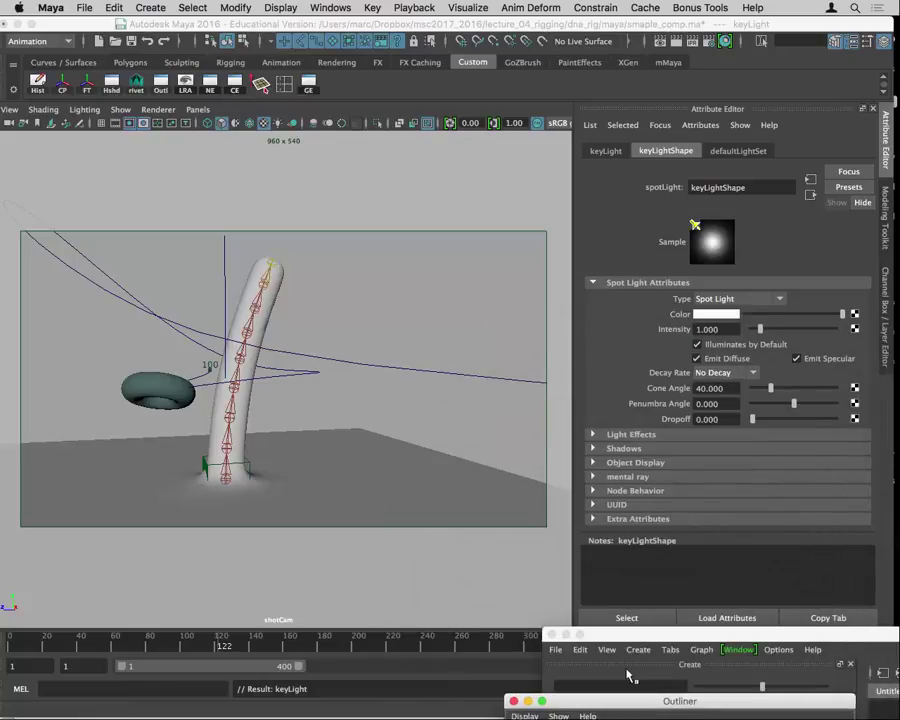
pyautogui.moveTo(622, 634); pyautogui.dragTo(770, 719)
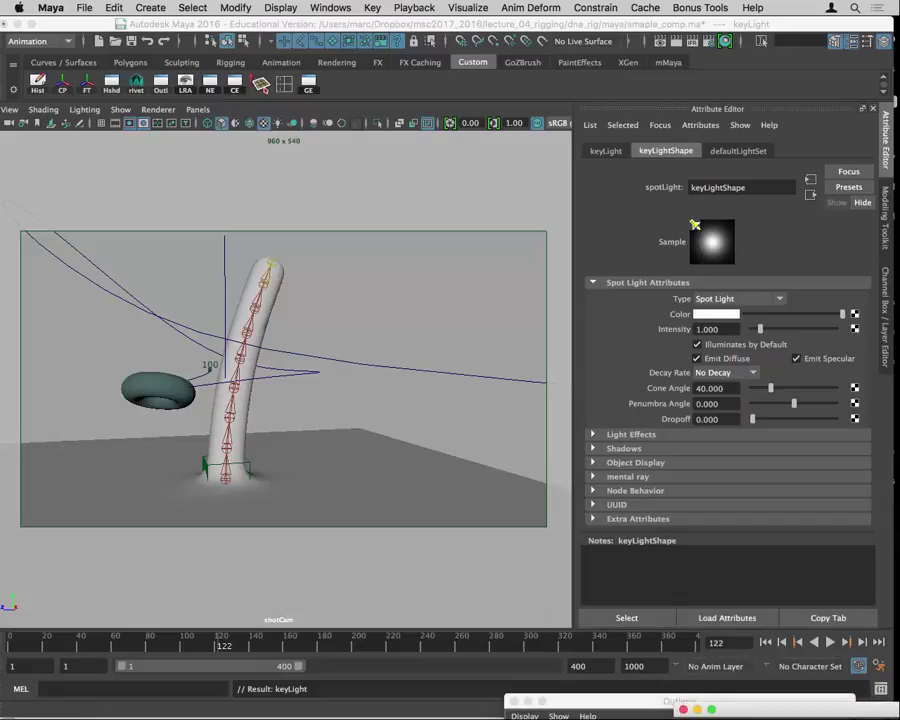
pyautogui.click(677, 44)
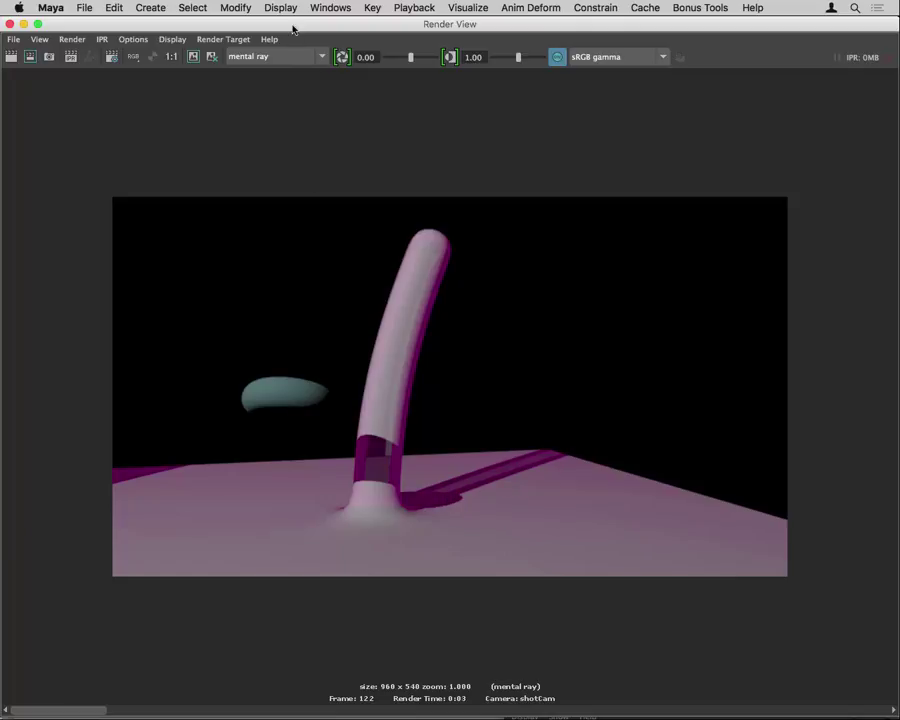
# Delete the Transparency layer from mila_material3, the material on pPlane1
pyautogui.moveTo(293, 24); pyautogui.dragTo(474, 397)
pyautogui.click(419, 424)
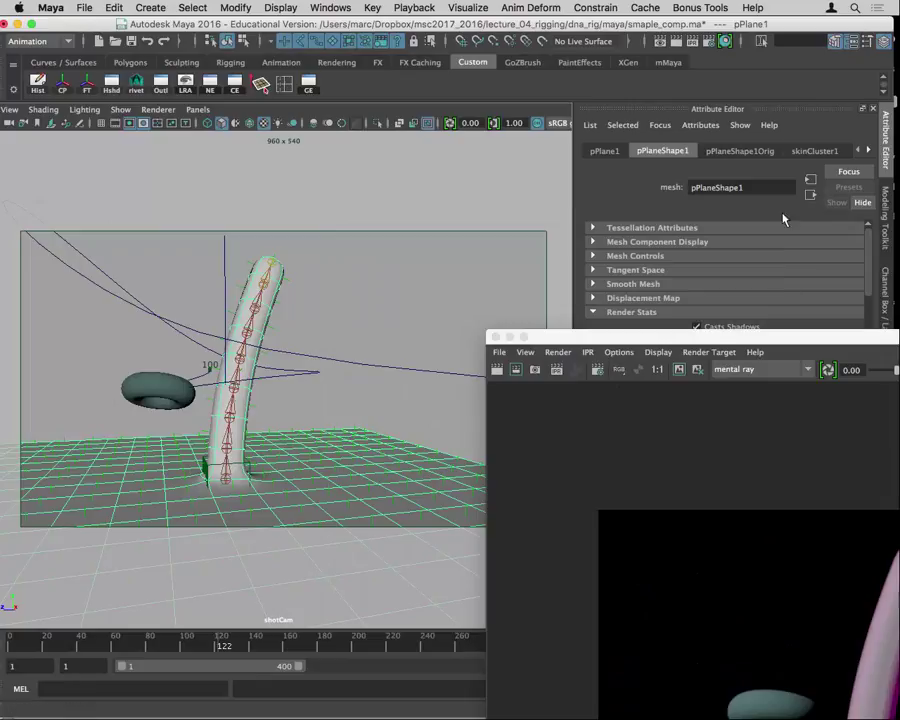
pyautogui.click(869, 151)
pyautogui.click(869, 151)
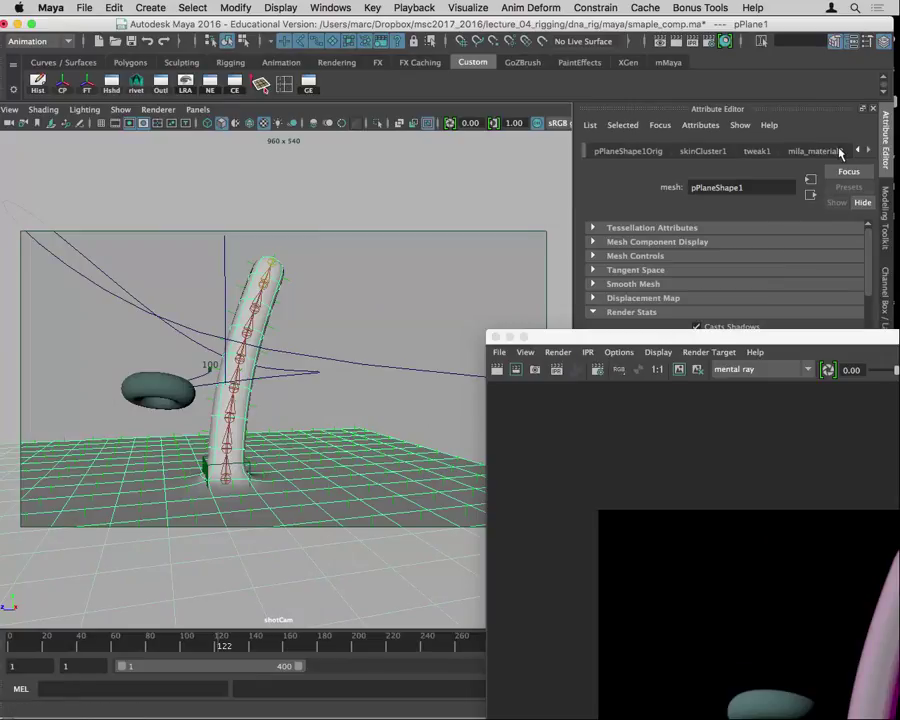
pyautogui.click(836, 151)
pyautogui.moveTo(786, 333); pyautogui.dragTo(742, 645)
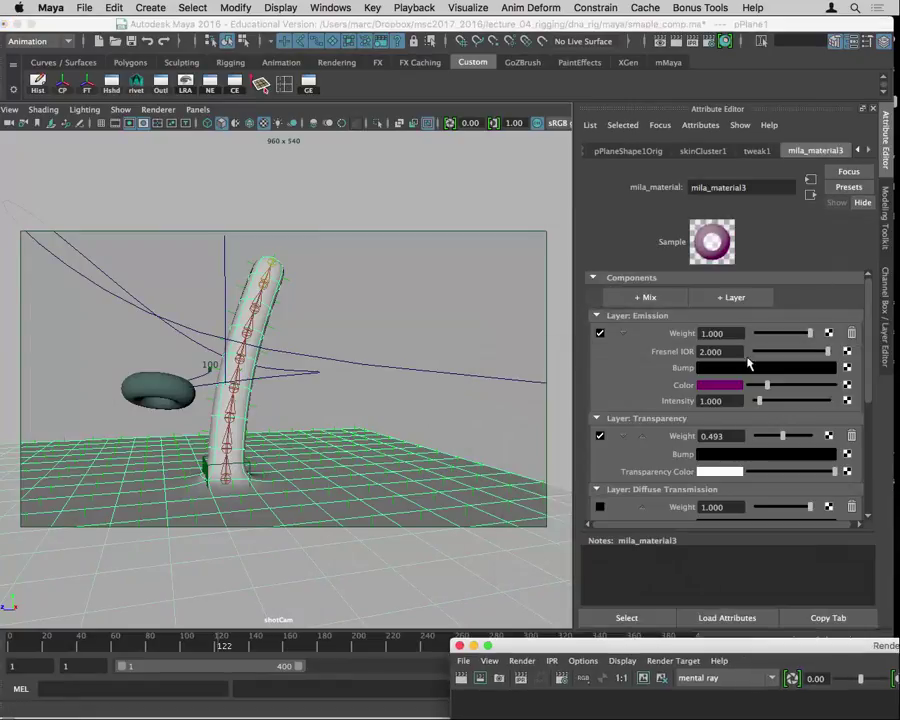
pyautogui.click(851, 436)
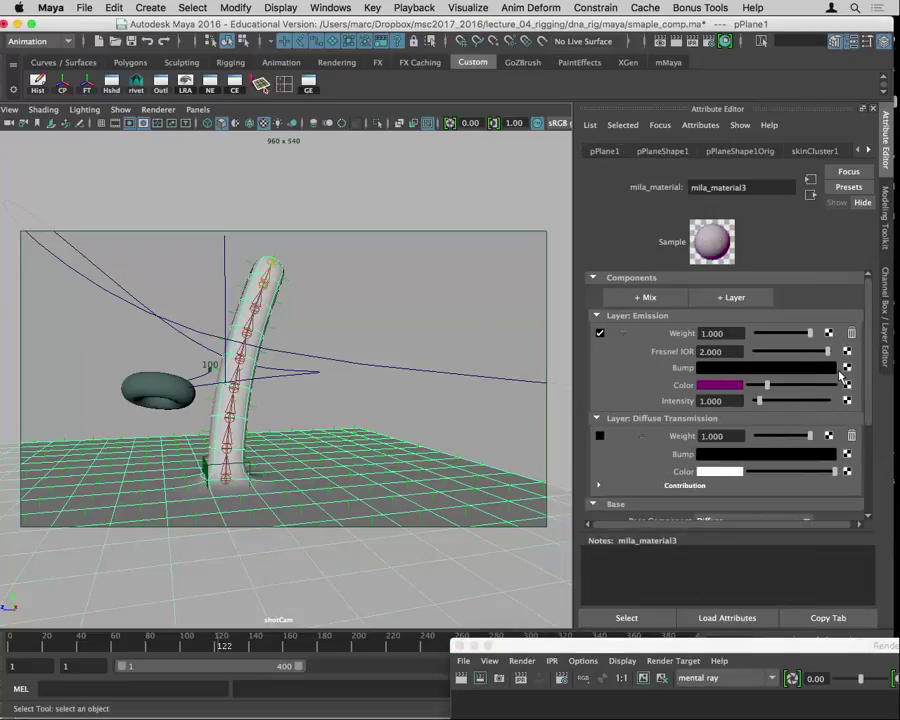
# Re-render the current frame to check the material without transparency, and save the scene
pyautogui.click(684, 44)
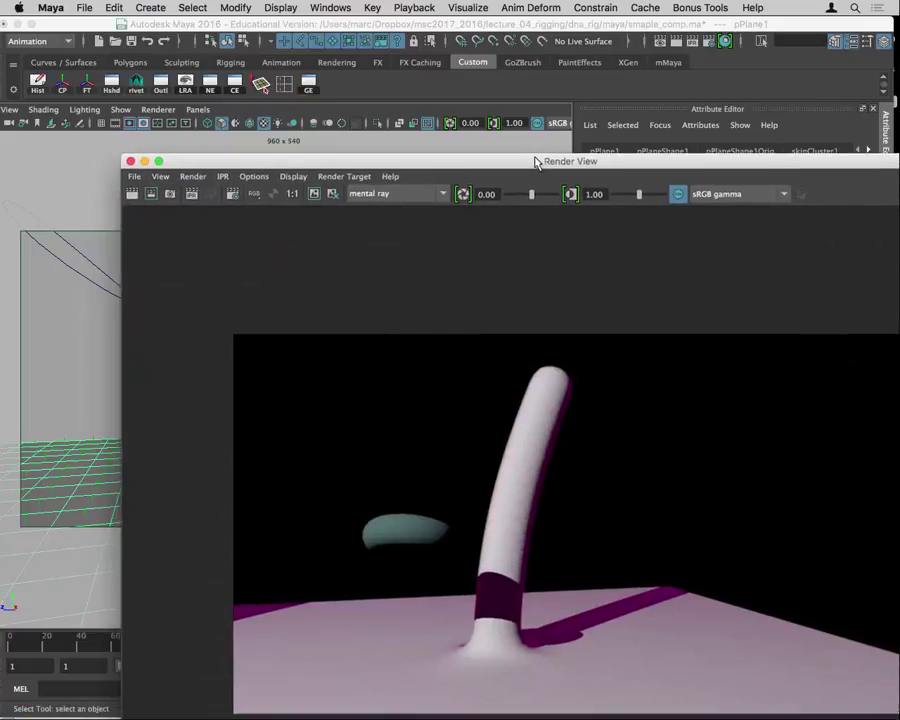
pyautogui.moveTo(536, 161); pyautogui.dragTo(537, 140)
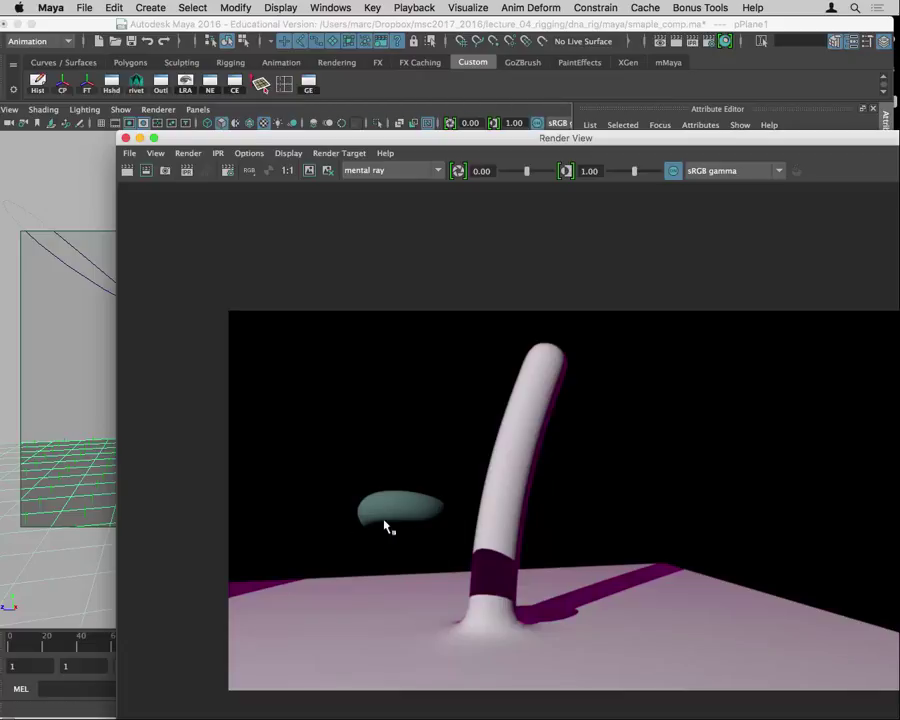
pyautogui.moveTo(424, 141); pyautogui.dragTo(435, 330)
pyautogui.click(124, 42)
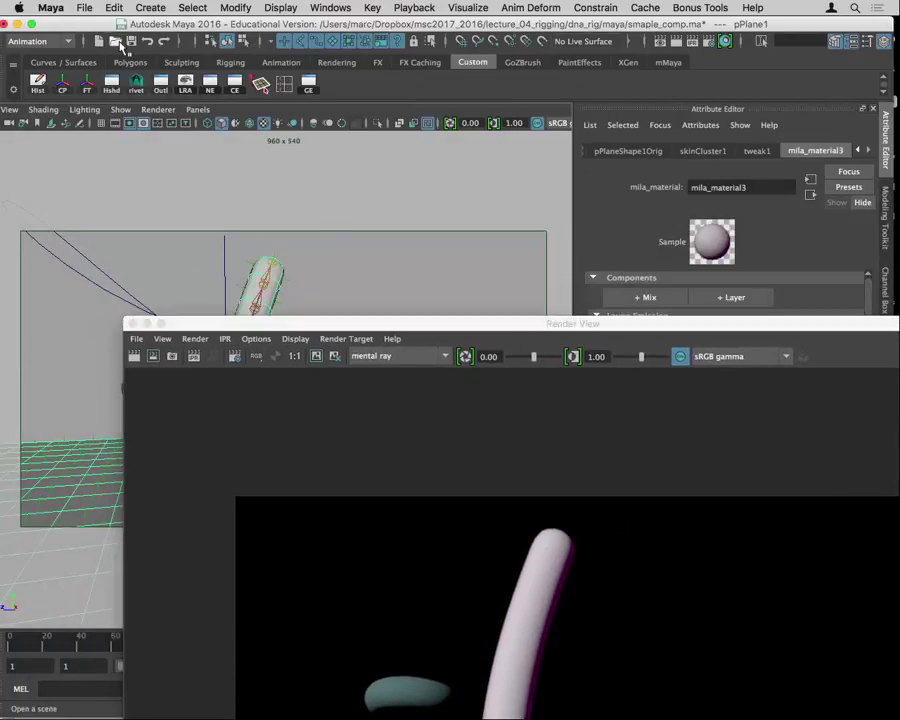
# Set the Indirect Diffuse (GI) Mode to Finalgather in the mental ray quality render settings
pyautogui.moveTo(335, 326); pyautogui.dragTo(470, 581)
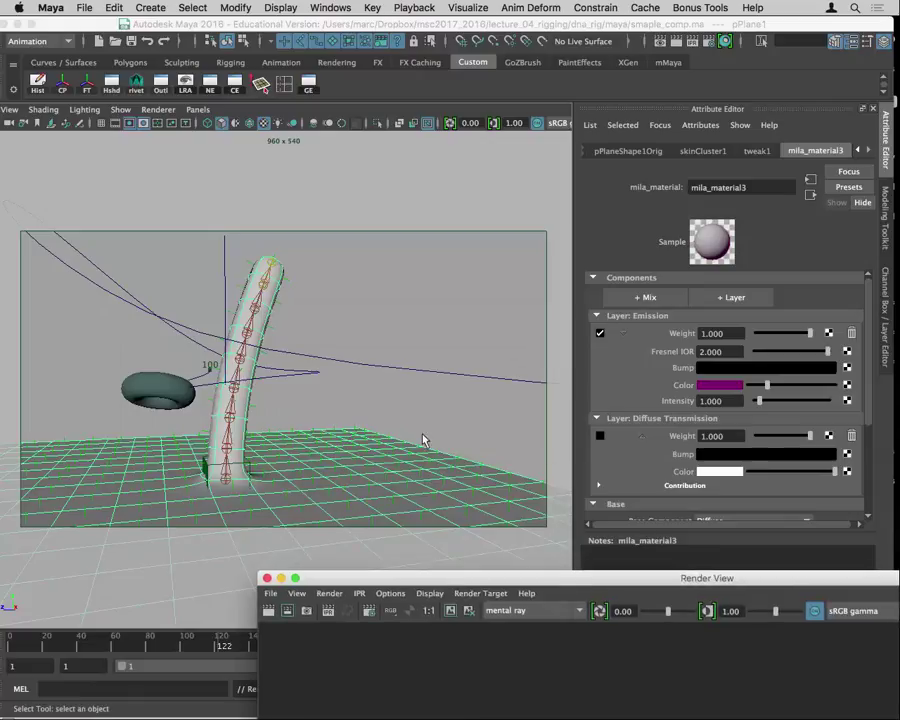
pyautogui.click(707, 42)
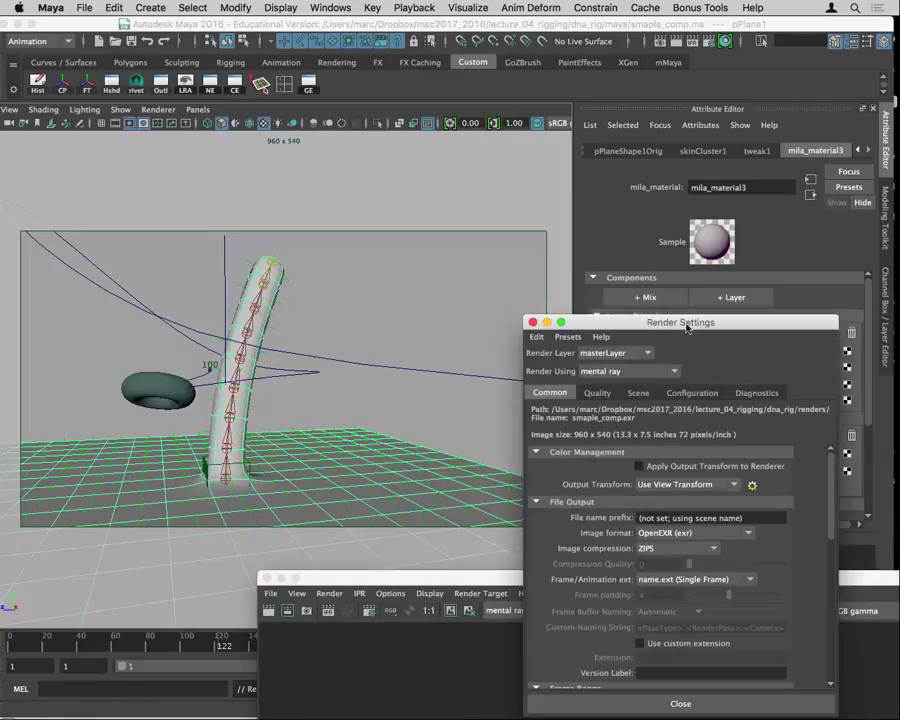
pyautogui.moveTo(687, 327); pyautogui.dragTo(460, 79)
pyautogui.click(370, 145)
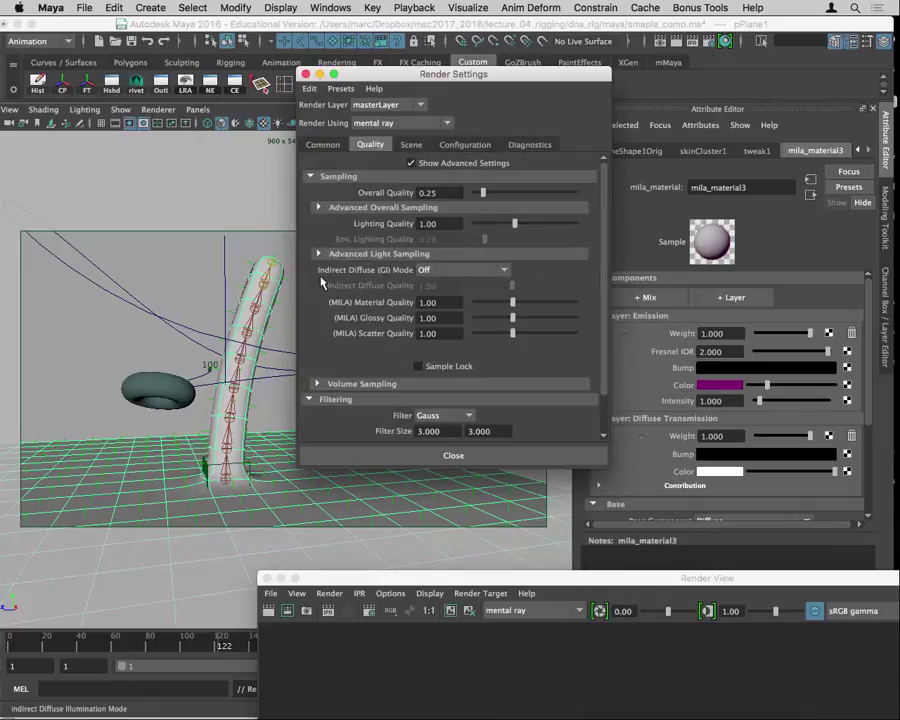
pyautogui.click(424, 272)
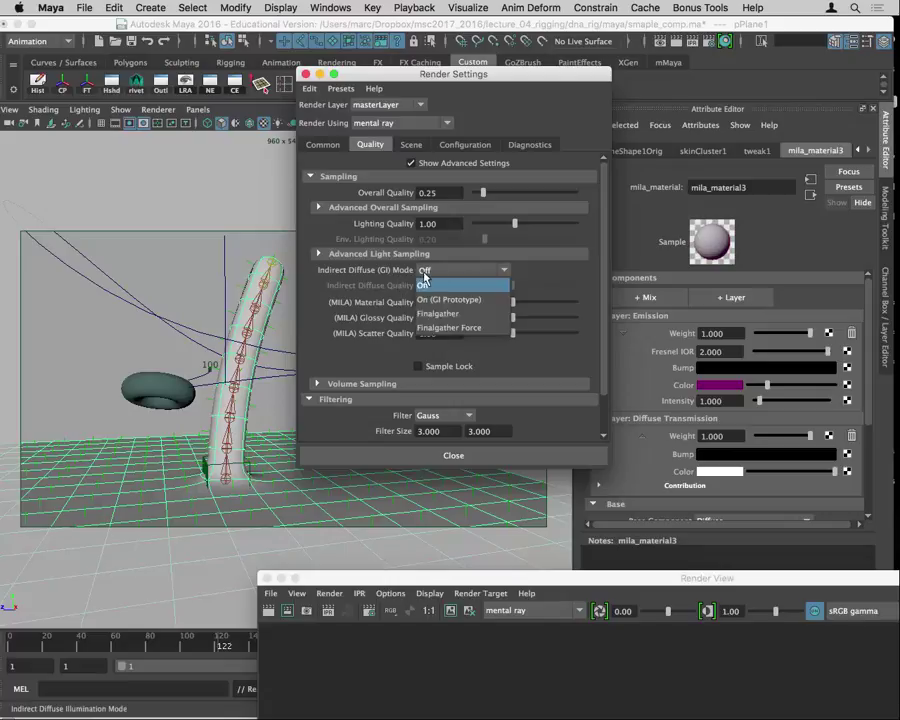
pyautogui.click(470, 316)
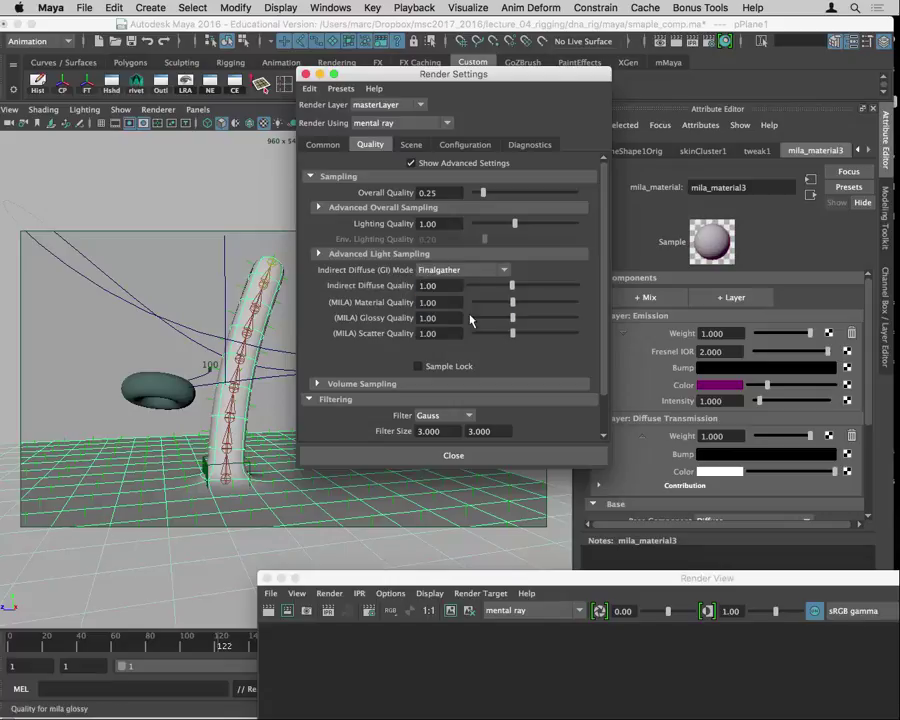
# Render the current frame with Finalgather on and look up the option for saving the rendered image
pyautogui.moveTo(645, 588); pyautogui.dragTo(384, 35)
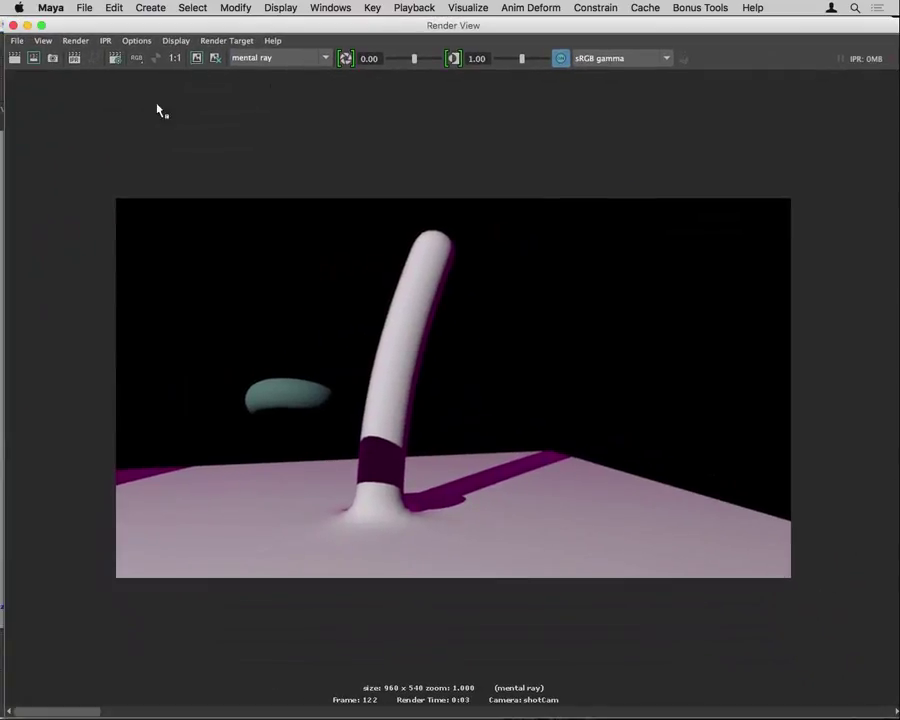
pyautogui.click(17, 60)
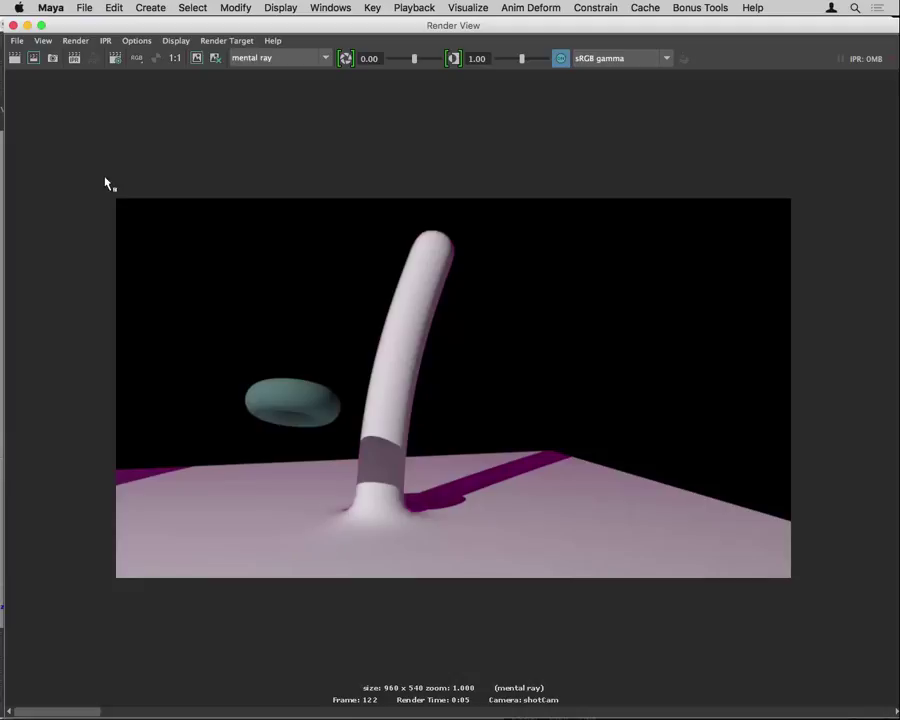
pyautogui.click(18, 43)
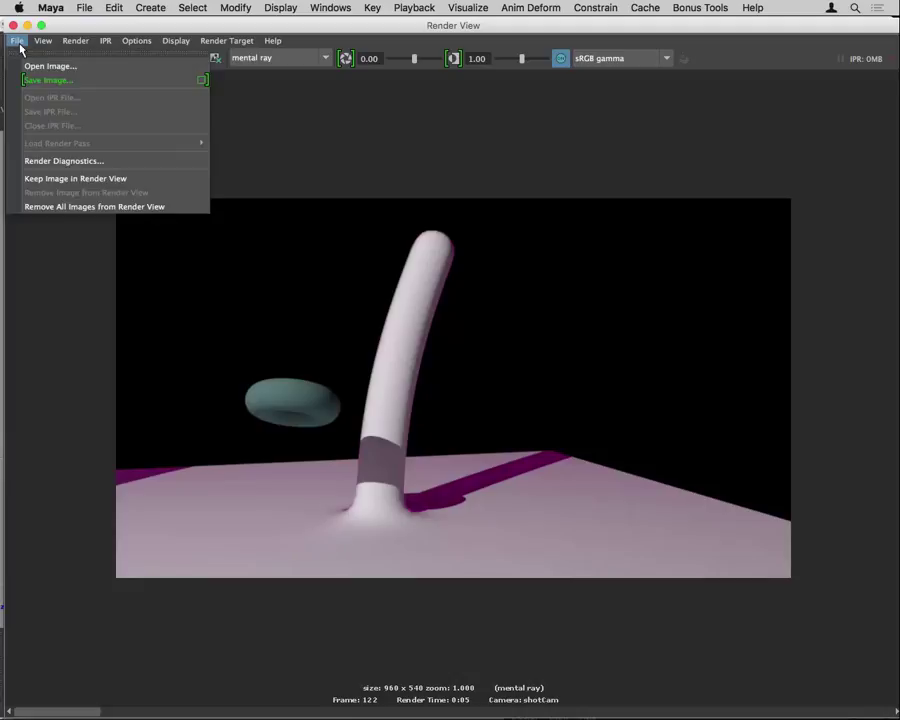
pyautogui.click(60, 84)
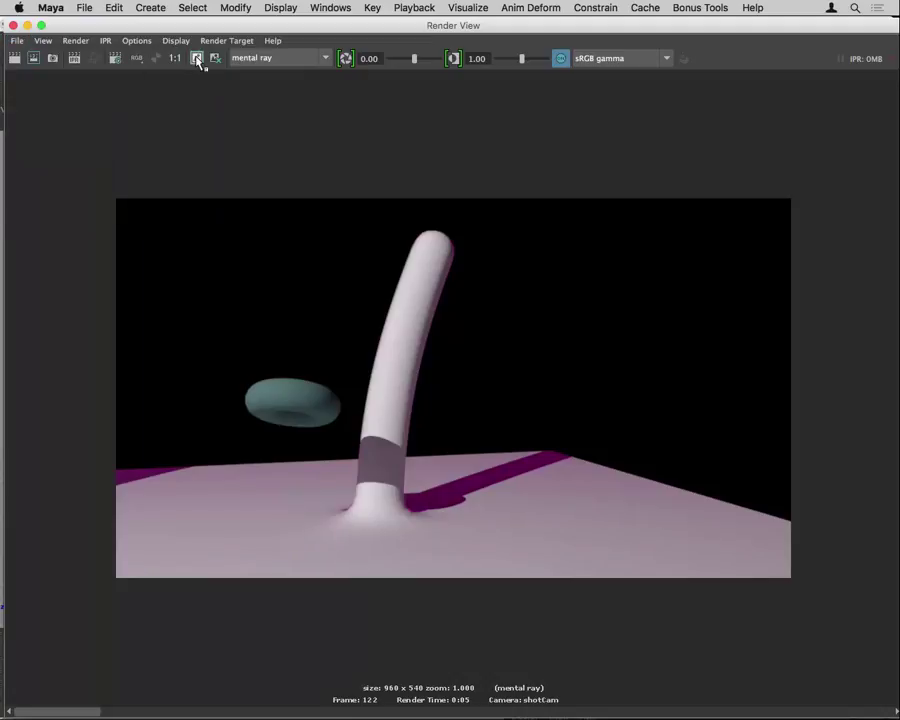
# Delete the Emission layer from mila_material3 and re-render the current frame
pyautogui.moveTo(94, 22); pyautogui.dragTo(718, 626)
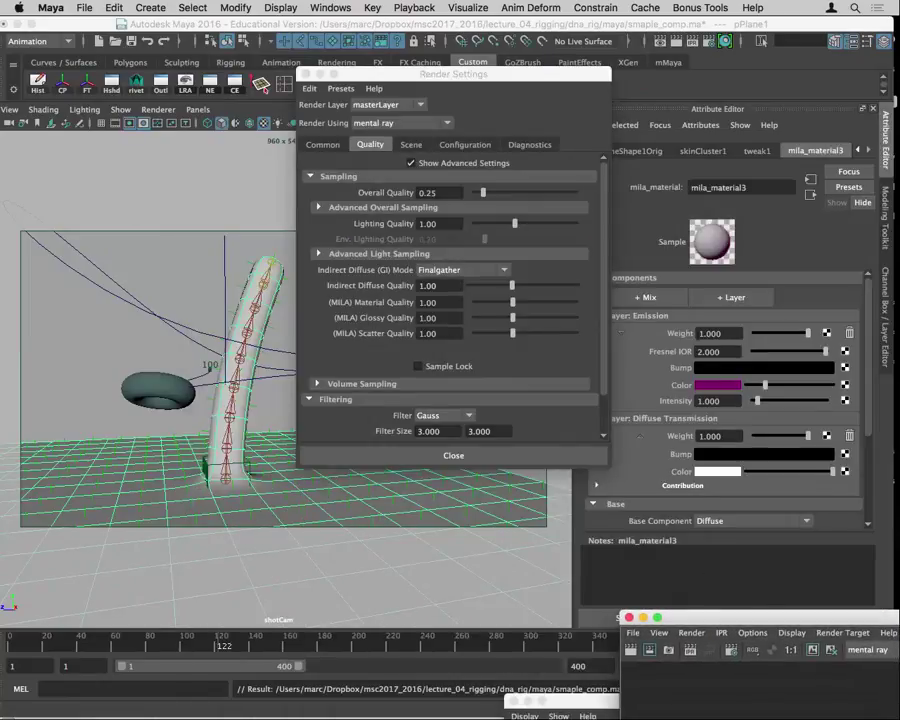
pyautogui.click(849, 333)
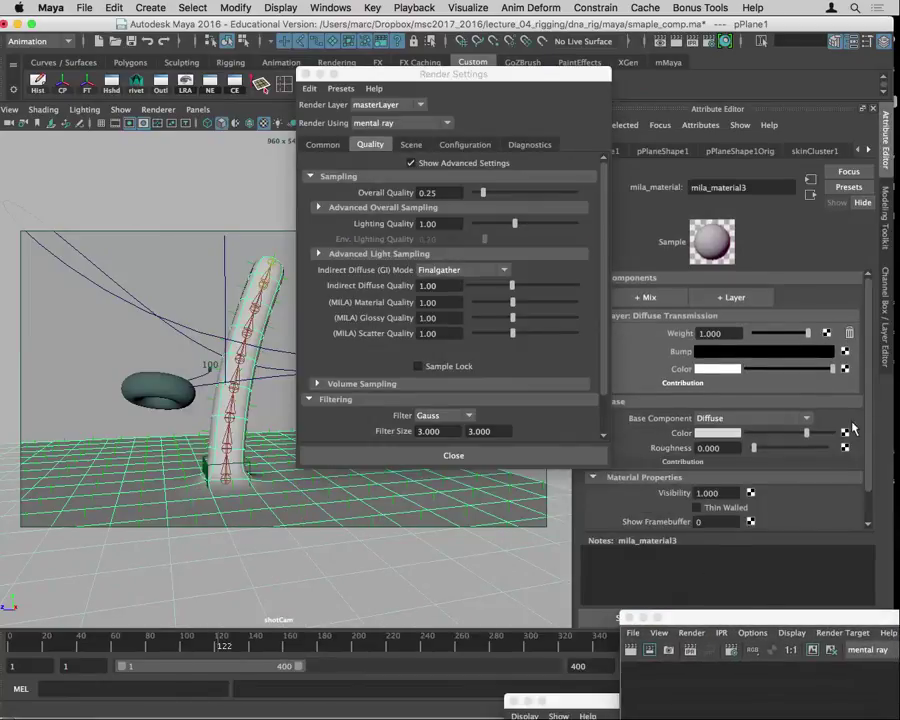
pyautogui.doubleClick(767, 619)
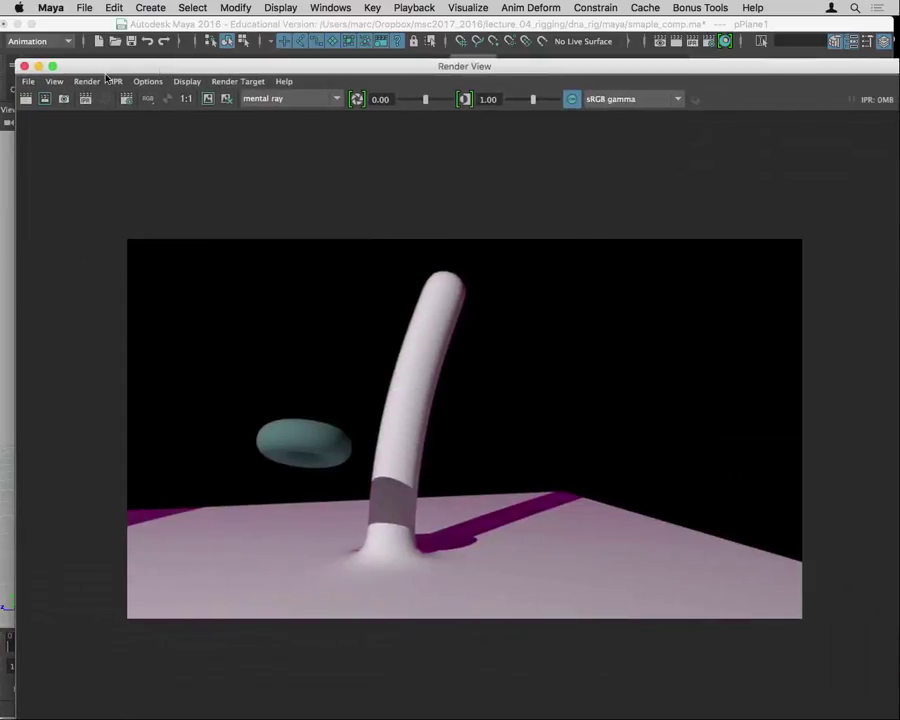
pyautogui.click(26, 99)
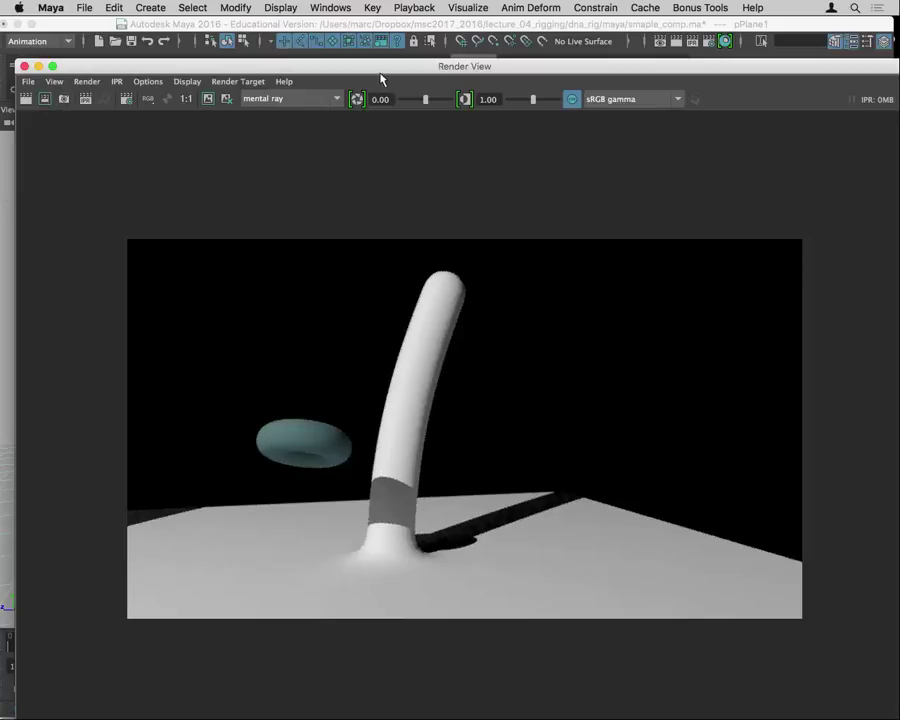
# Clear the render windows from the viewport, show the Channel Box and Layer Editor, and go to frame 123
pyautogui.moveTo(381, 67); pyautogui.dragTo(430, 709)
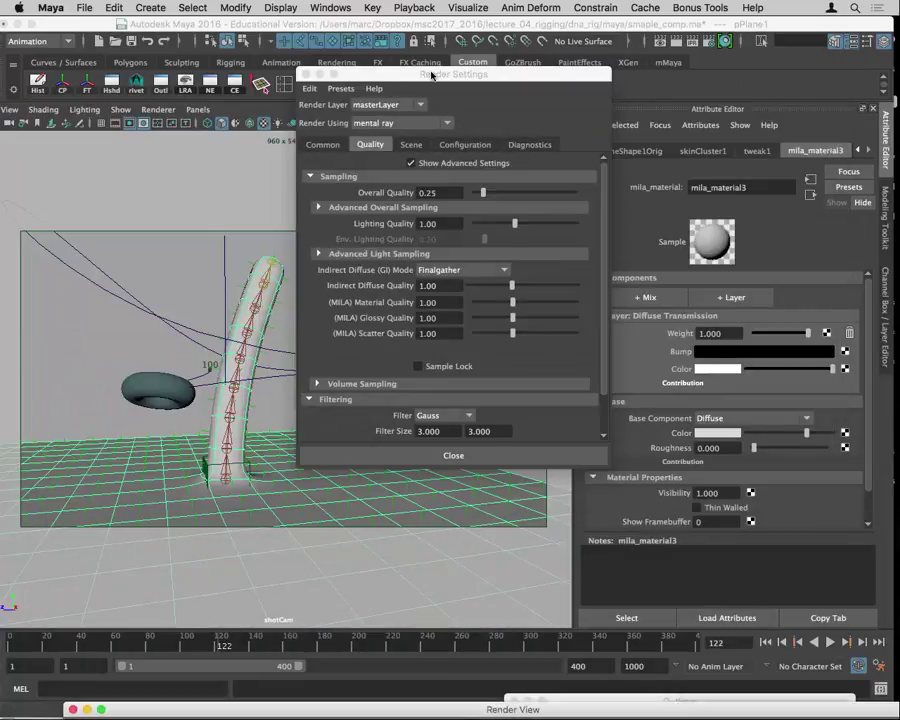
pyautogui.moveTo(431, 75); pyautogui.dragTo(388, 681)
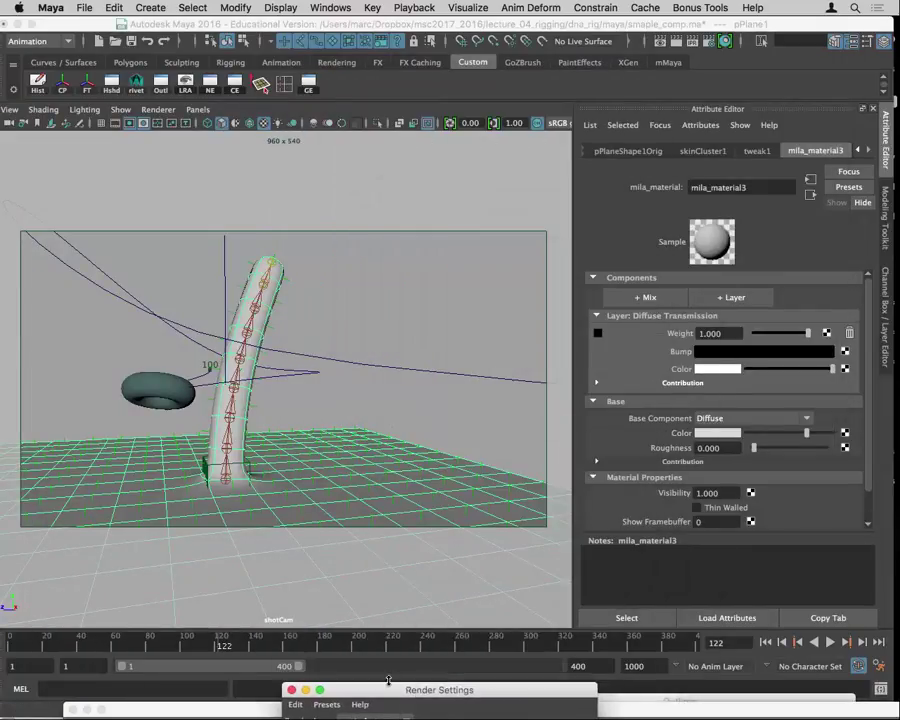
pyautogui.click(885, 327)
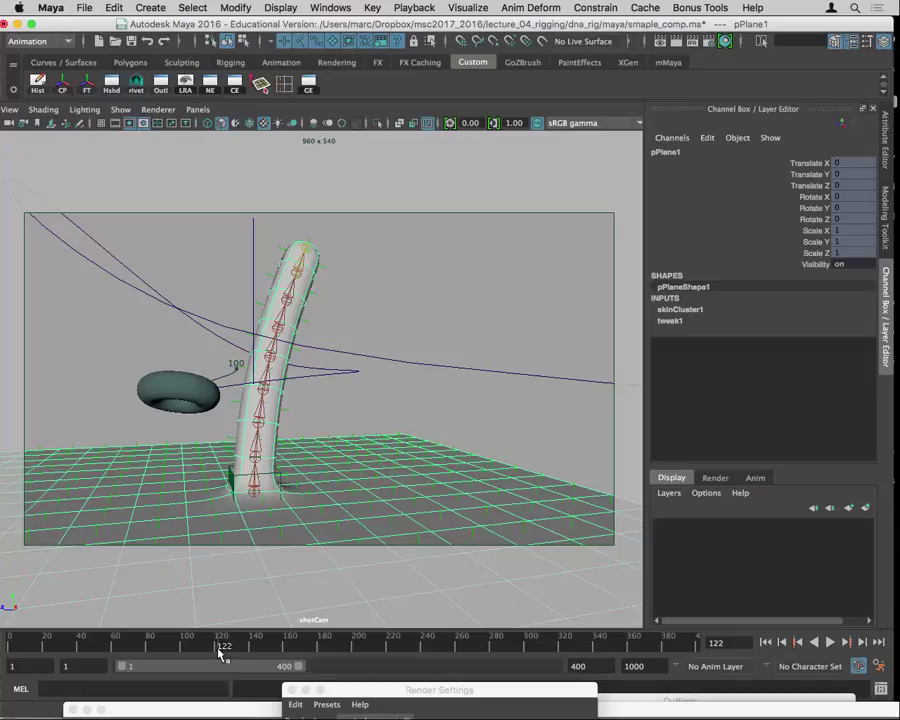
pyautogui.moveTo(221, 654)
pyautogui.mouseDown()
pyautogui.moveTo(241, 648)
pyautogui.moveTo(219, 647)
pyautogui.moveTo(243, 647)
pyautogui.moveTo(222, 647)
pyautogui.mouseUp()
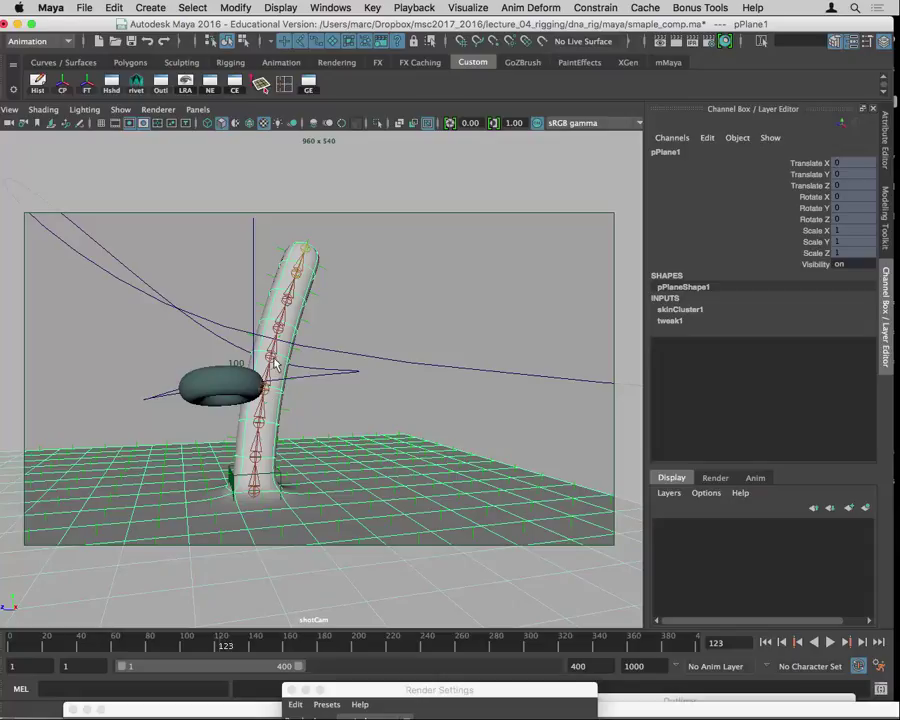
# Select the donut, pPlane1 and keyLight together and create a new render layer from them
pyautogui.click(233, 388)
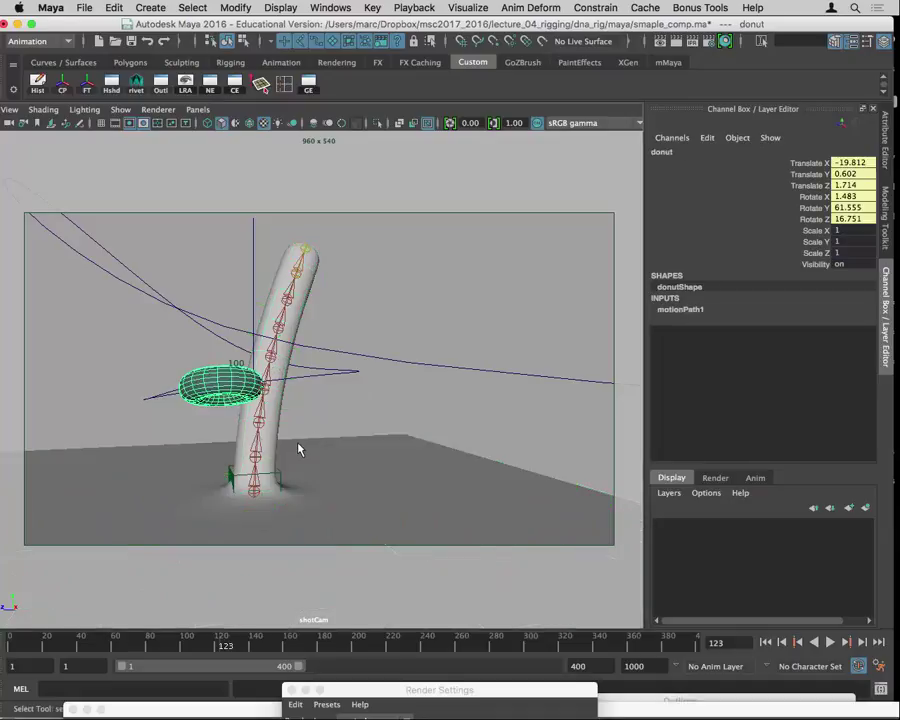
pyautogui.click(715, 477)
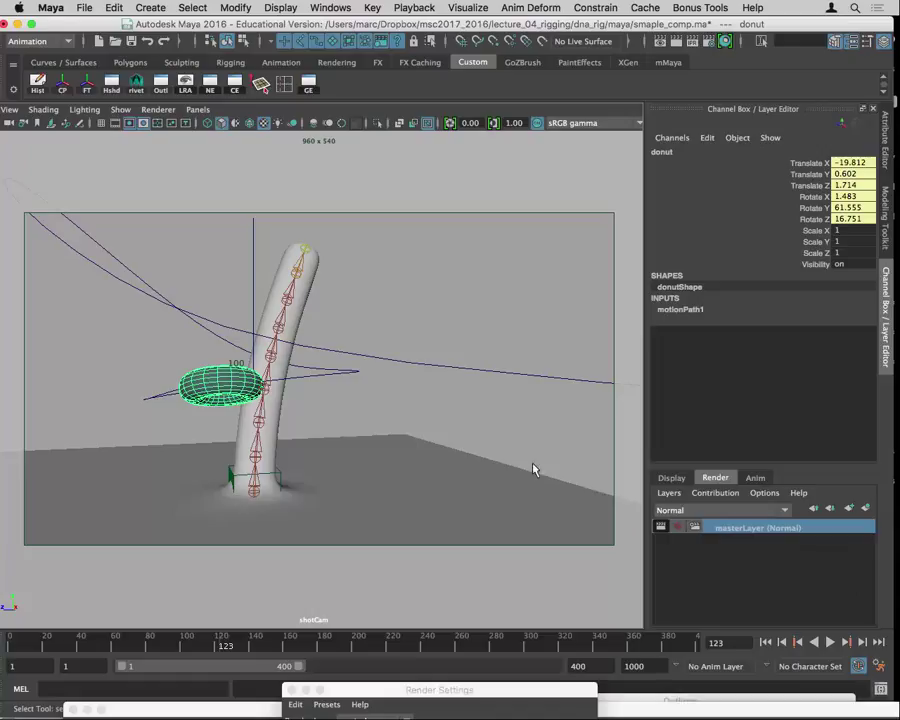
pyautogui.keyDown('shift'); pyautogui.click(287, 419); pyautogui.keyUp('shift')
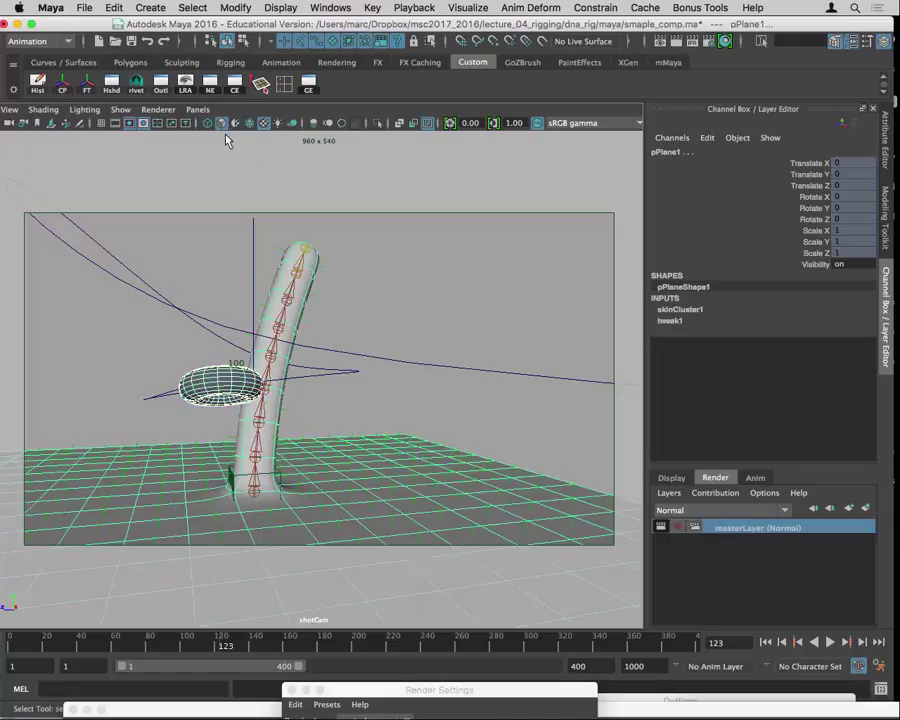
pyautogui.click(161, 84)
pyautogui.moveTo(621, 706); pyautogui.dragTo(403, 128)
pyautogui.keyDown('ctrl'); pyautogui.click(368, 412); pyautogui.keyUp('ctrl')
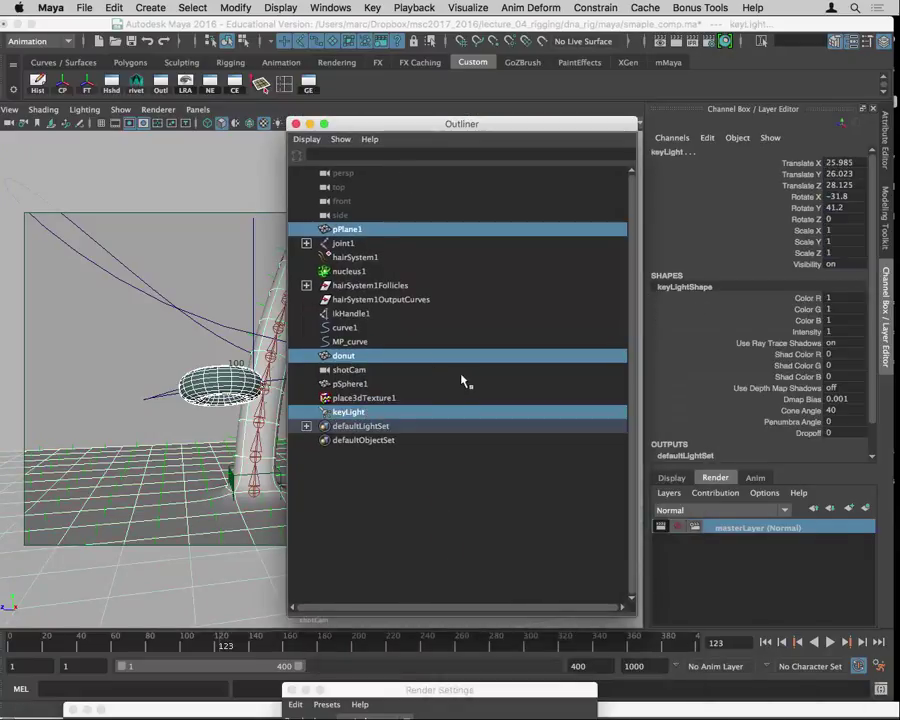
pyautogui.moveTo(437, 138); pyautogui.dragTo(495, 628)
pyautogui.click(866, 511)
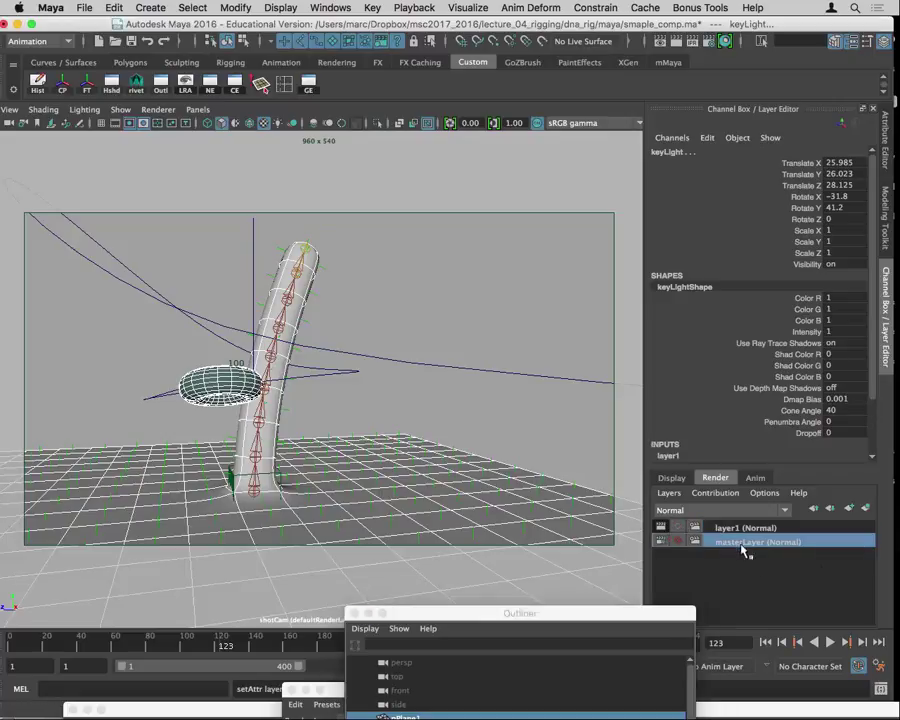
# Make the new render layer active and rename it torusRL
pyautogui.doubleClick(725, 526)
pyautogui.write('t')
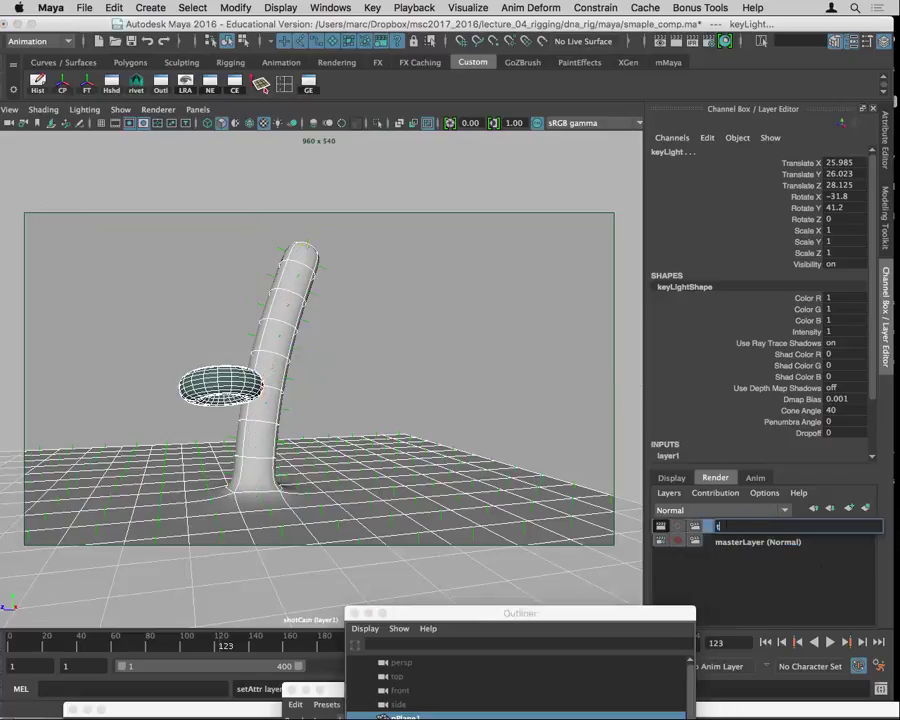
pyautogui.write('orusRL')
pyautogui.press('Return')
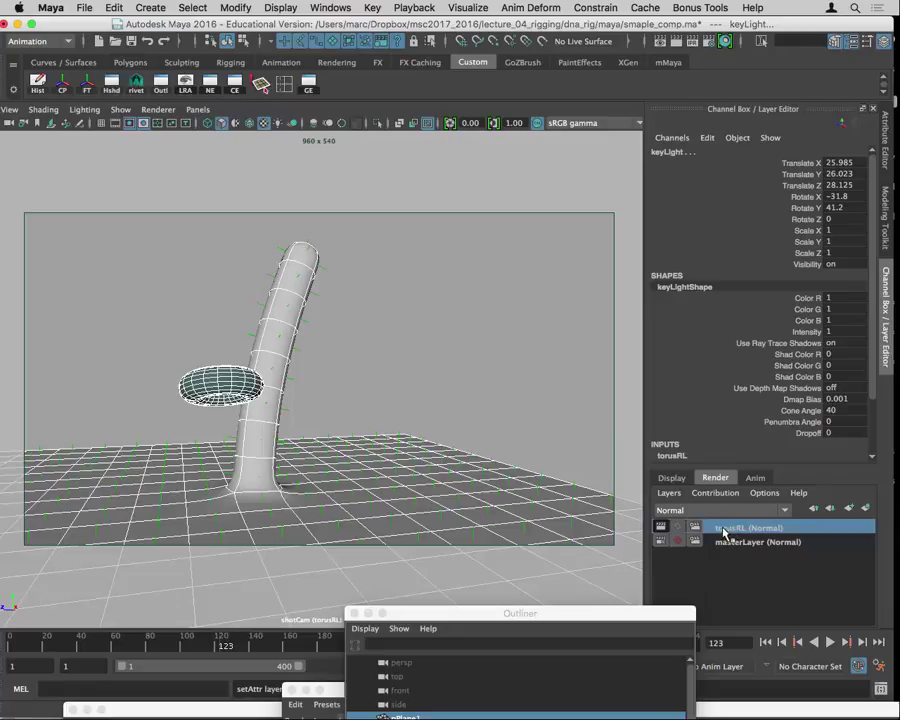
# Assign a new Use Background surface material to pPlane1 in the torusRL layer
pyautogui.click(295, 318)
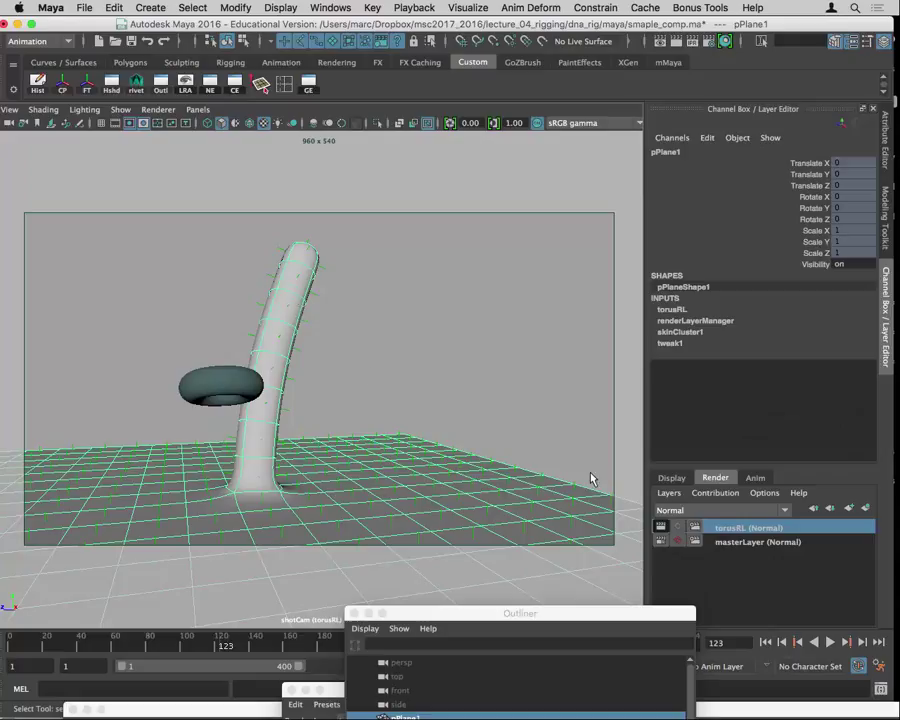
pyautogui.rightClick(283, 286)
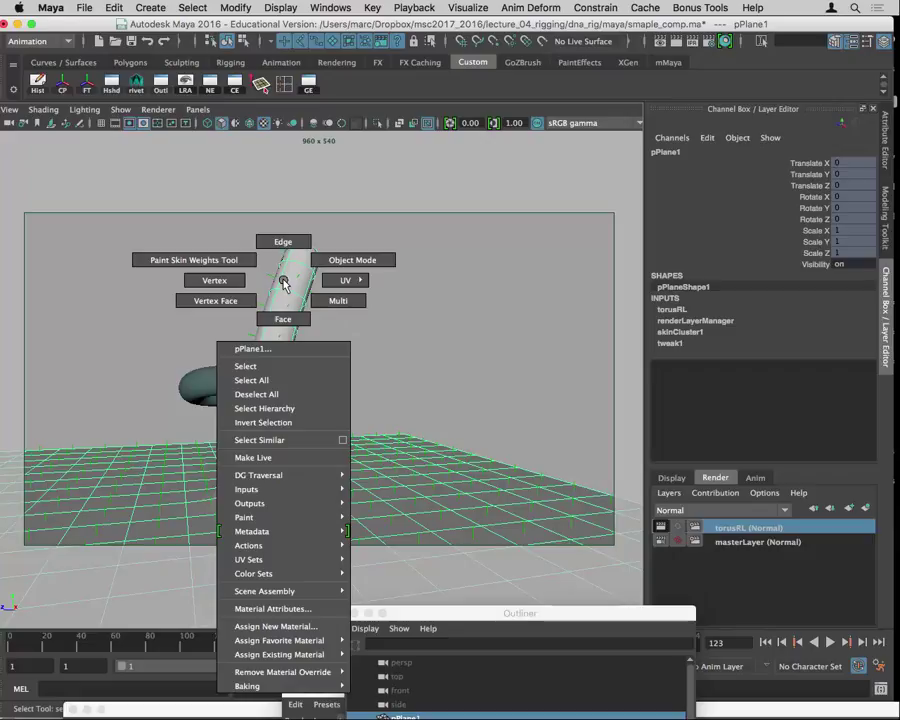
pyautogui.click(320, 626)
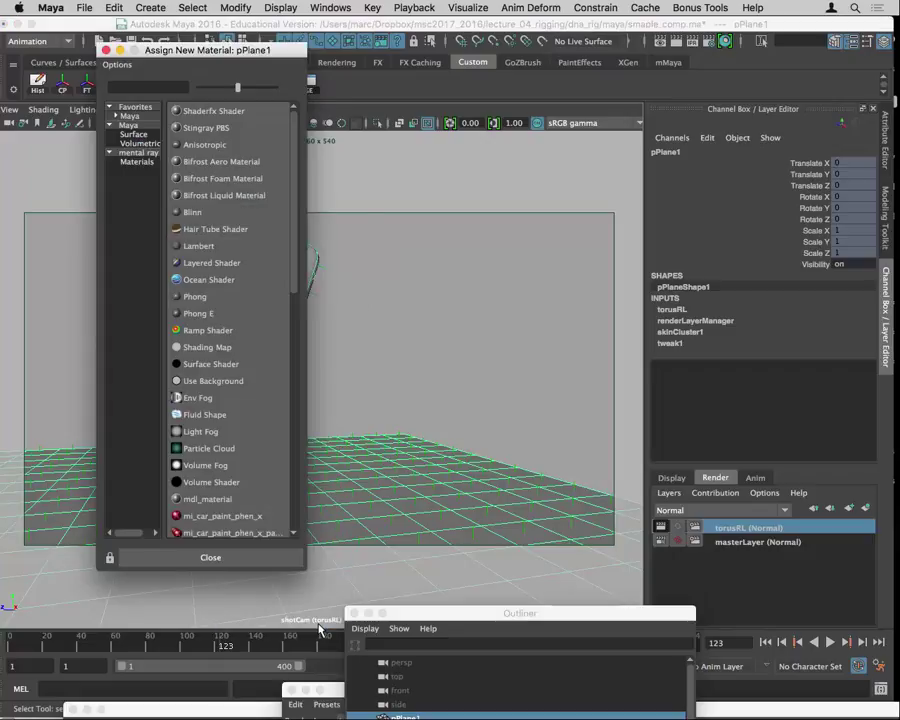
pyautogui.click(133, 135)
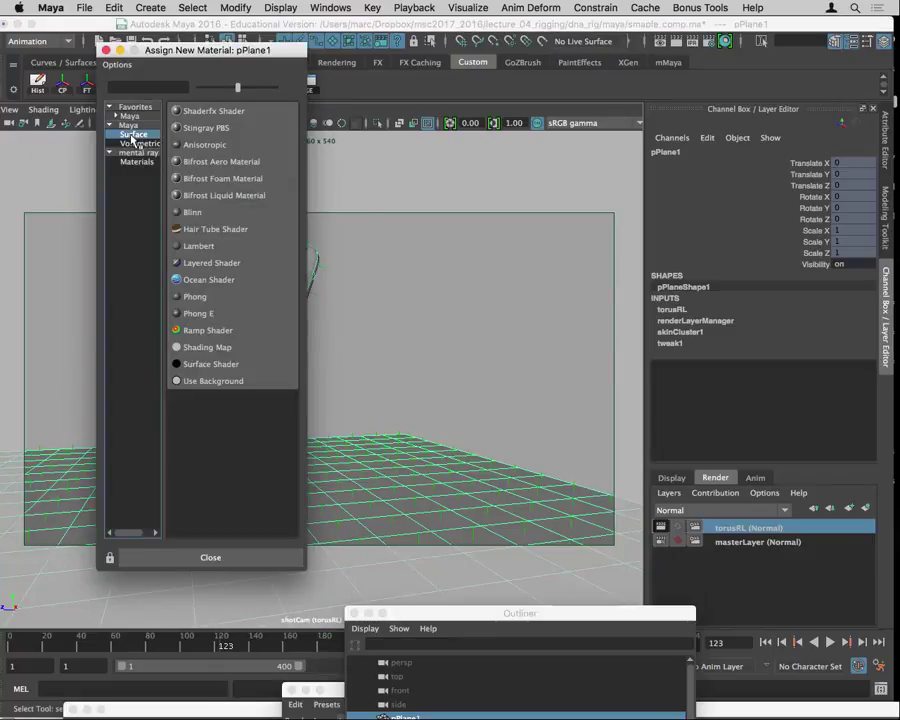
pyautogui.click(229, 382)
# Open pPlane1's new Use Background material for editing and rename it alphaCut
pyautogui.hotkey('ctrl', 'a')
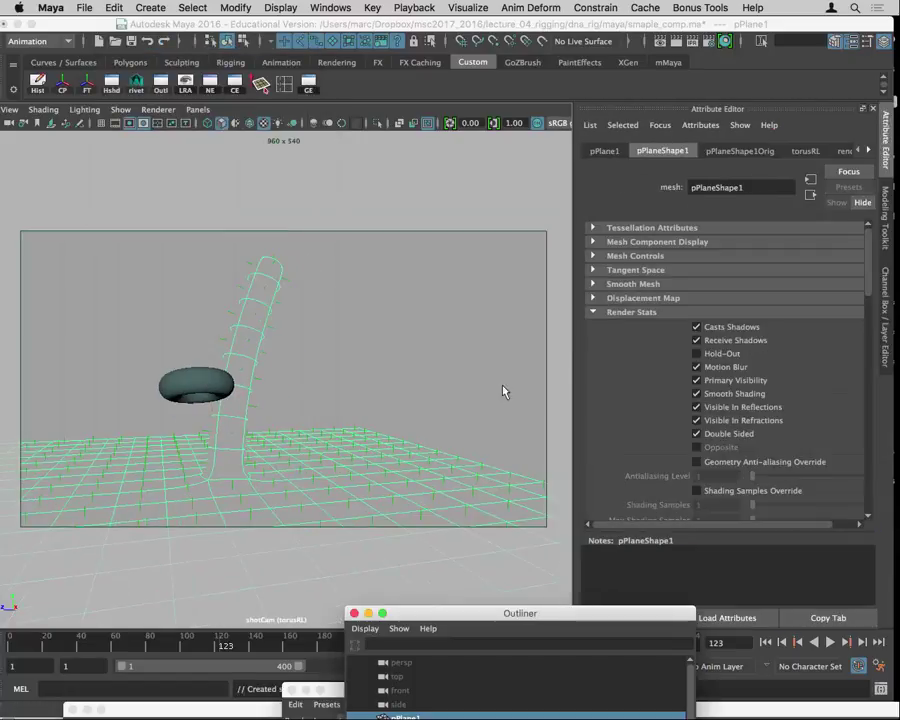
pyautogui.click(868, 150)
pyautogui.click(868, 150)
pyautogui.click(868, 150)
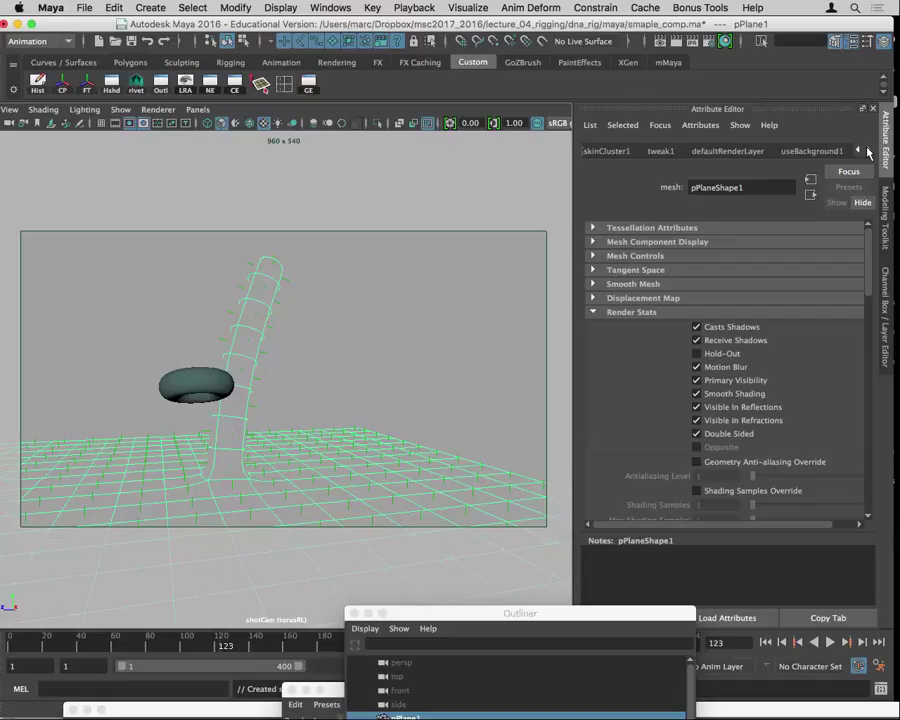
pyautogui.click(805, 150)
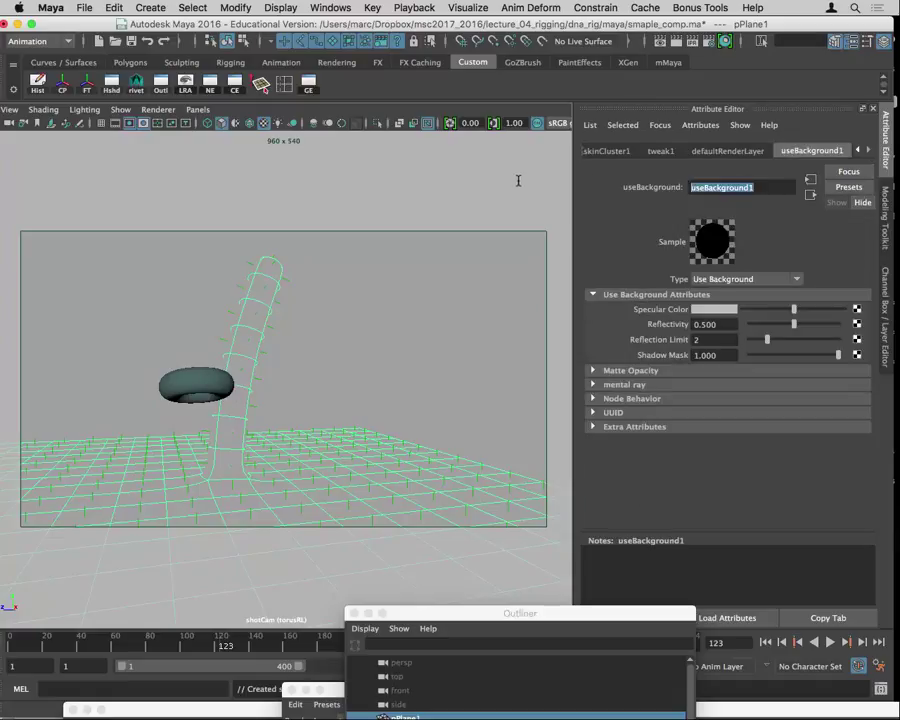
pyautogui.write('alp')
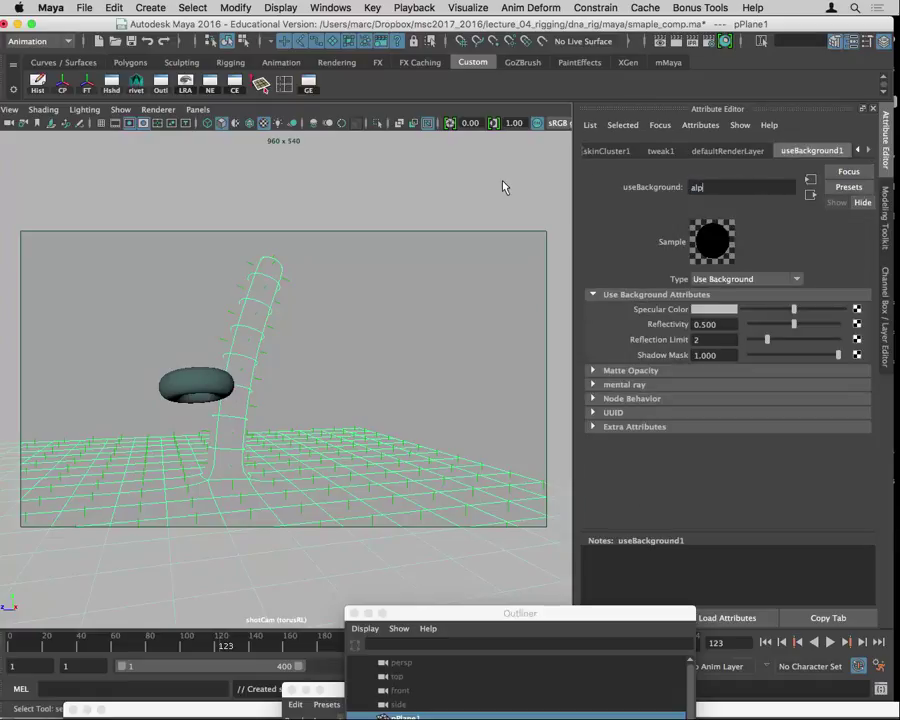
pyautogui.write('haCut')
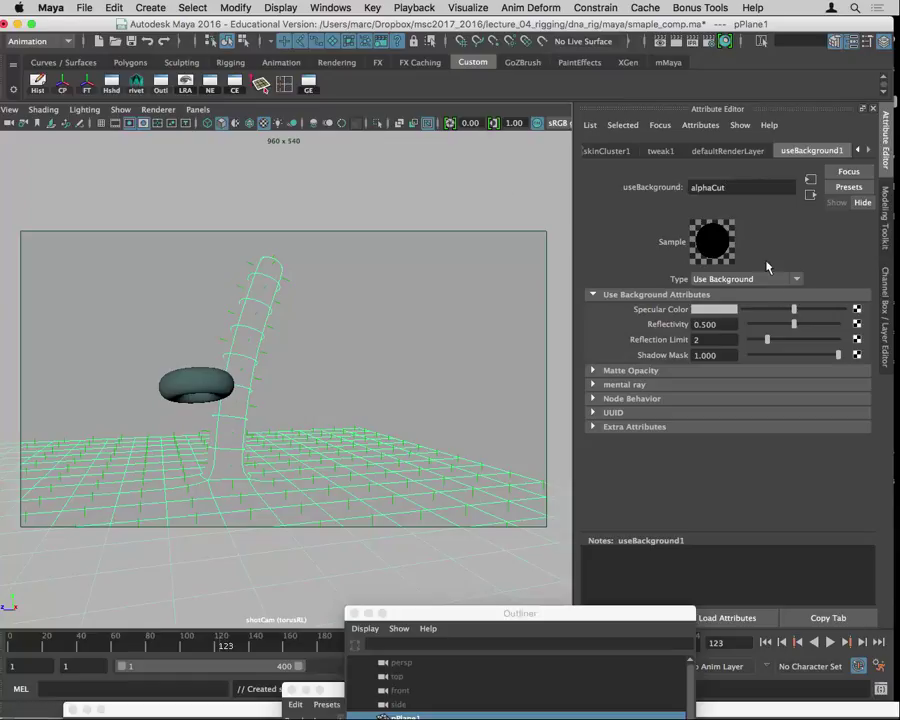
# Set the material's Specular Color to black, Reflectivity and Reflection Limit to 0, and lower its Shadow Mask
pyautogui.moveTo(795, 310); pyautogui.dragTo(749, 341)
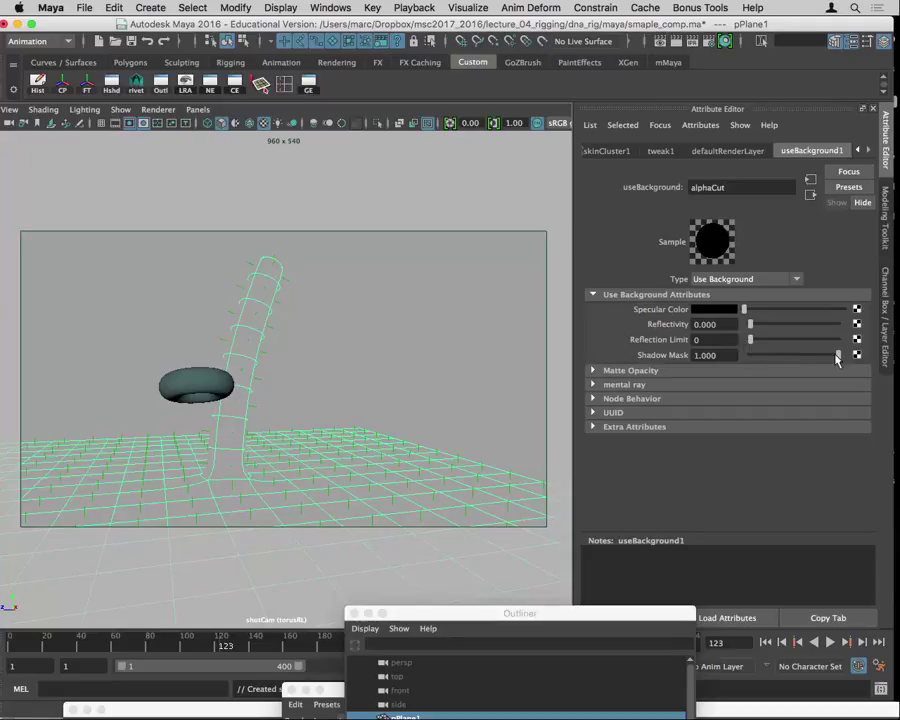
pyautogui.moveTo(838, 356); pyautogui.dragTo(798, 357)
# Create a layer override for the donut's Casts Shadows attribute and turn shadow casting off
pyautogui.click(189, 400)
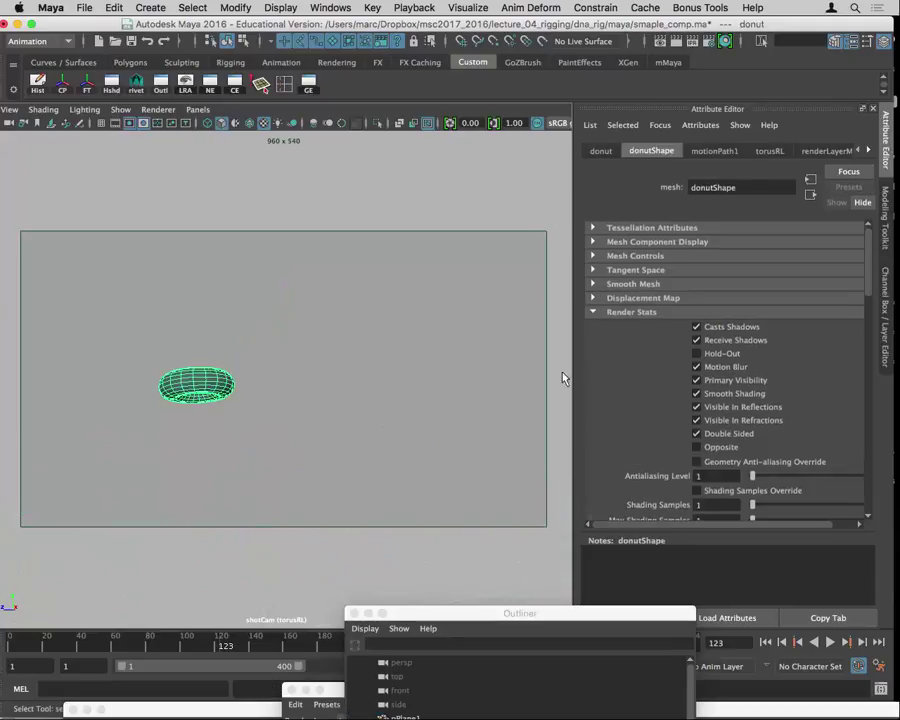
pyautogui.rightClick(205, 384)
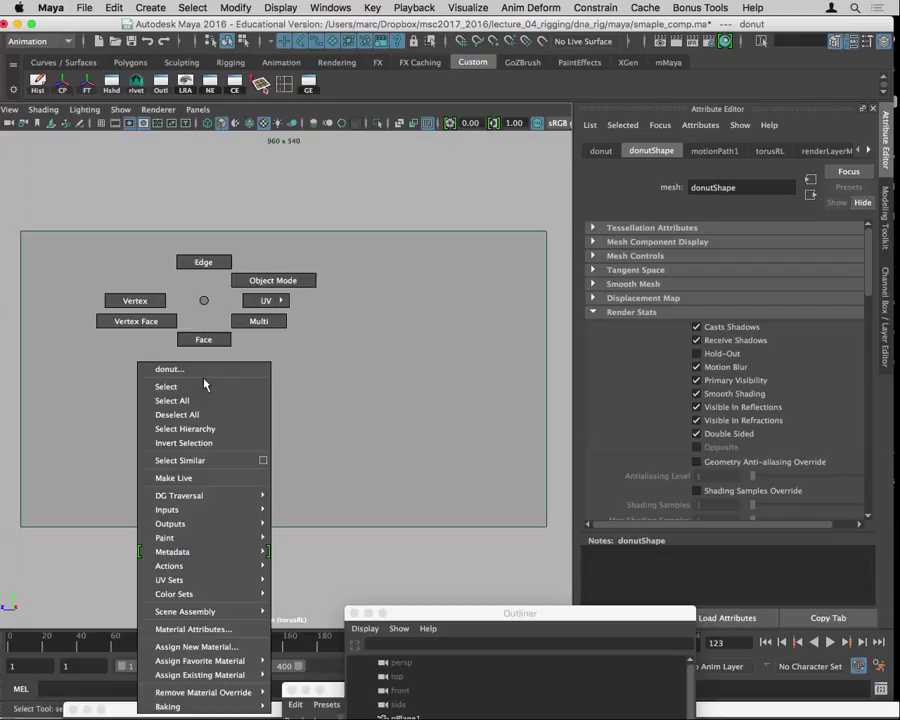
pyautogui.click(165, 369)
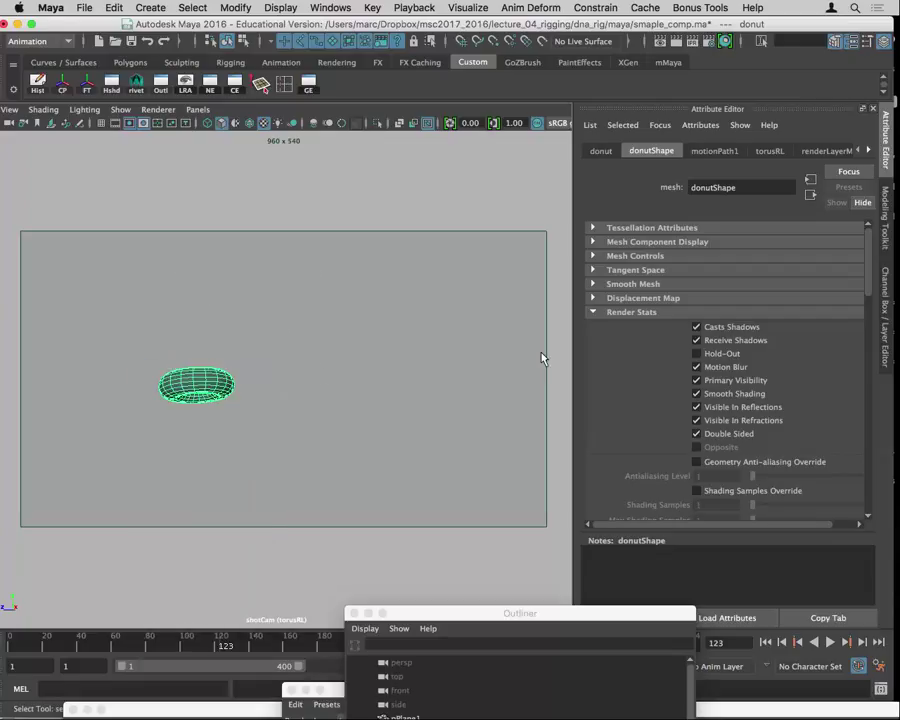
pyautogui.rightClick(742, 328)
pyautogui.click(795, 347)
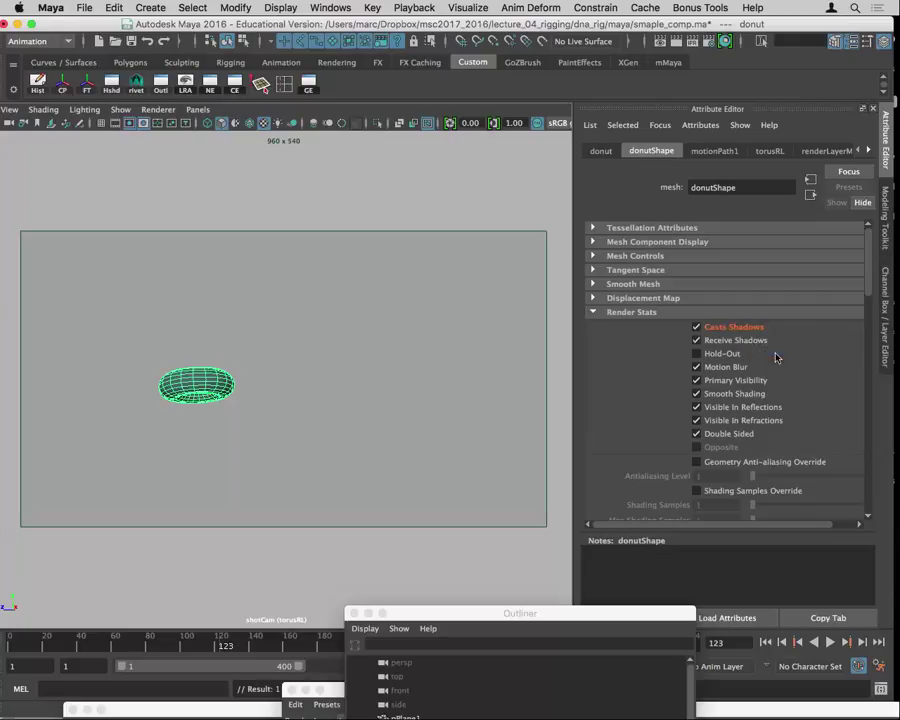
pyautogui.click(699, 329)
# Move the Outliner aside, scrub the animation to frame 151, and bring the Render Settings window into view
pyautogui.moveTo(497, 617); pyautogui.dragTo(652, 664)
pyautogui.moveTo(227, 649); pyautogui.dragTo(270, 665)
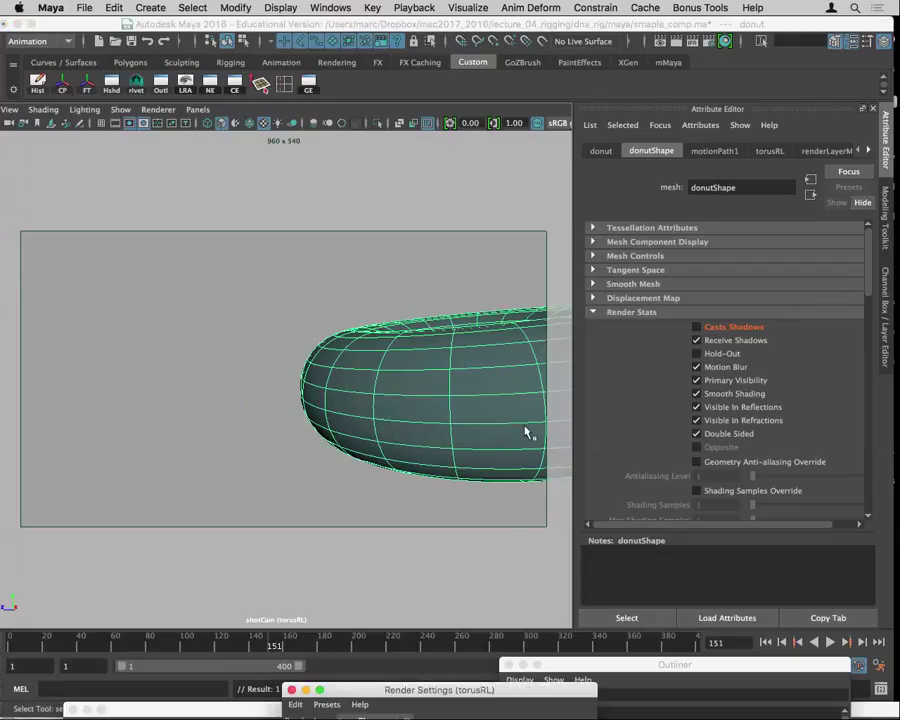
pyautogui.click(496, 686)
pyautogui.moveTo(496, 686); pyautogui.dragTo(545, 163)
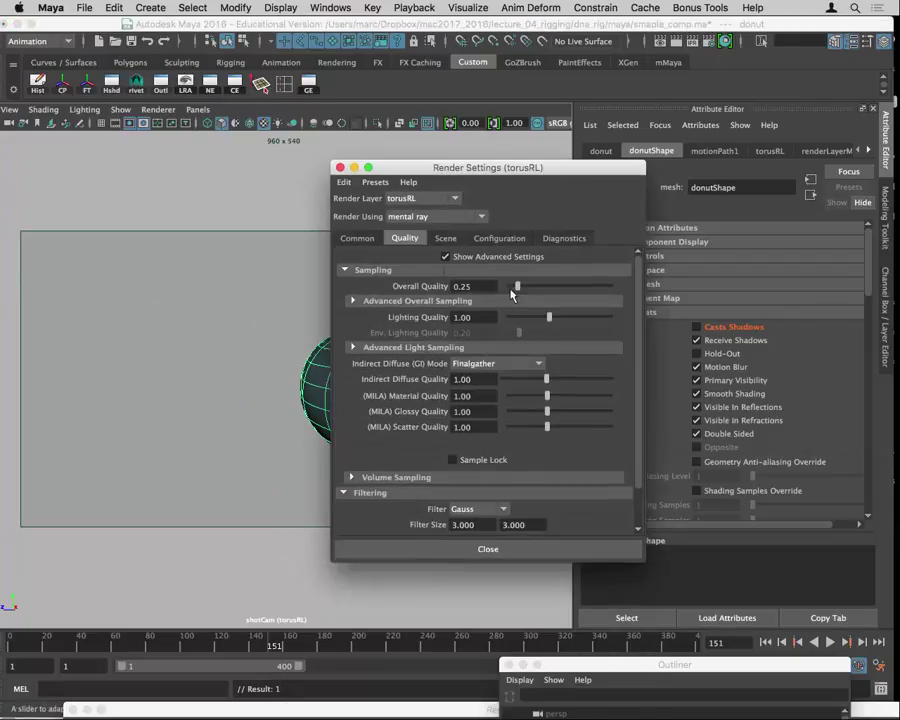
# Set the Frame/Animation ext in the common file output settings to name.#.ext
pyautogui.click(362, 241)
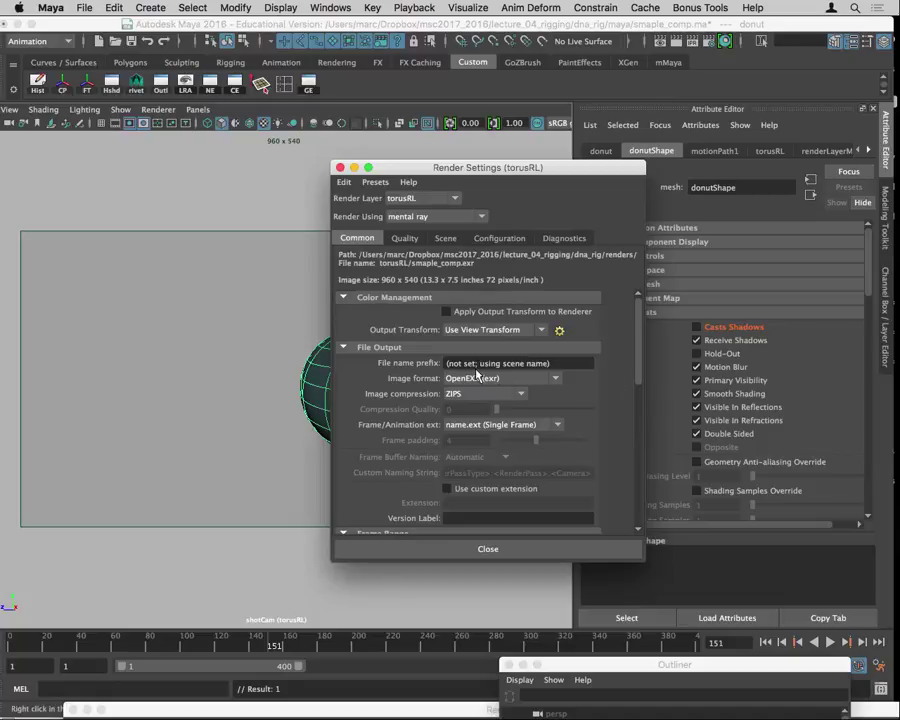
pyautogui.scroll(-1, 470, 385)
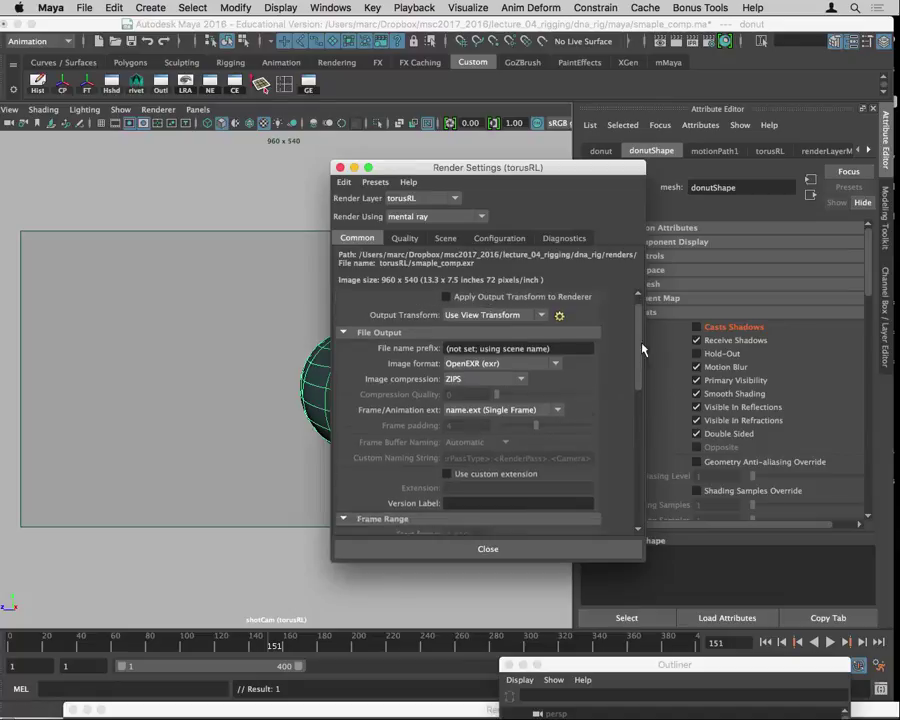
pyautogui.scroll(1, 490, 380)
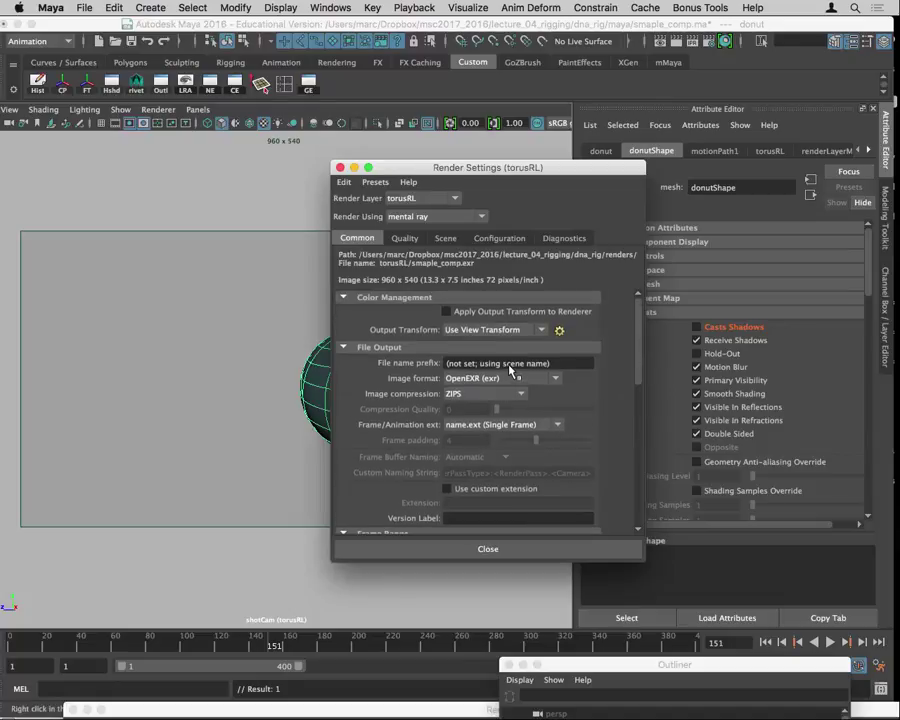
pyautogui.click(500, 424)
pyautogui.click(501, 466)
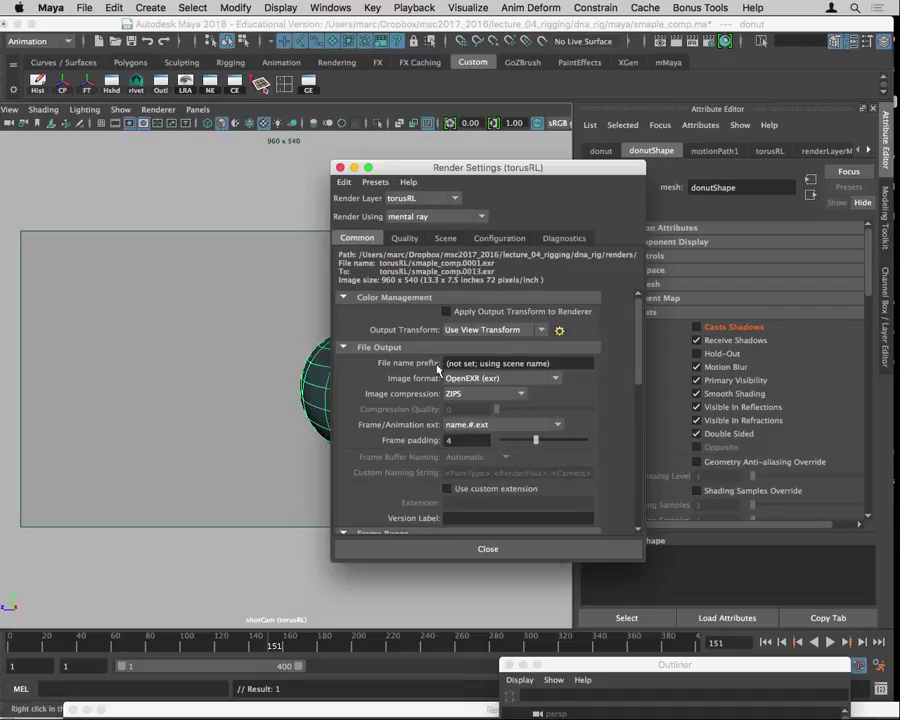
# Build the file name prefix <Scene>_<RenderLayer> from the scene name and layer name keywords
pyautogui.rightClick(456, 363)
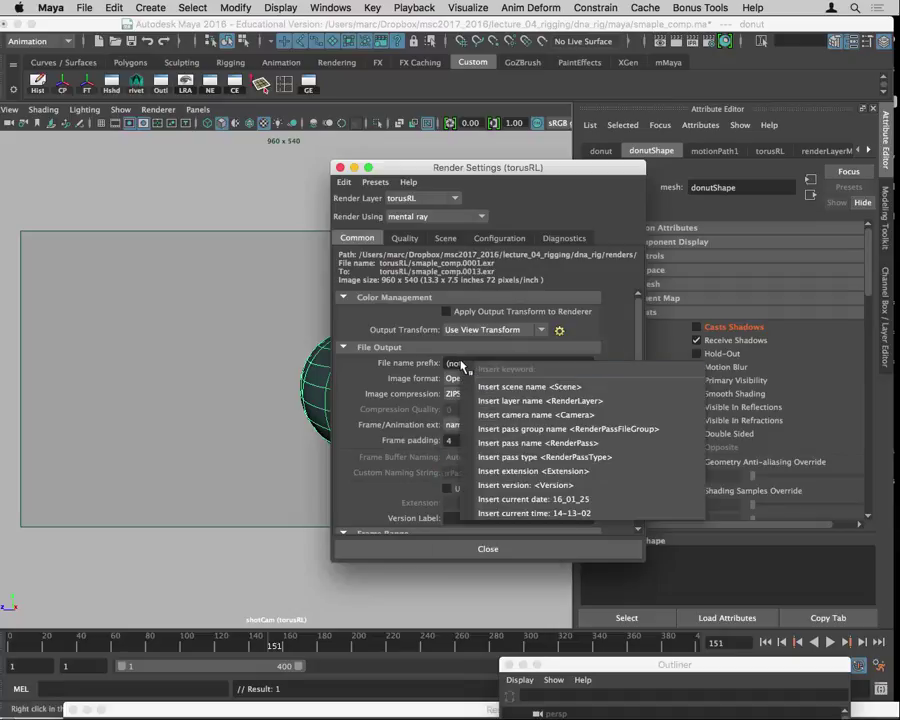
pyautogui.click(507, 387)
pyautogui.write('_')
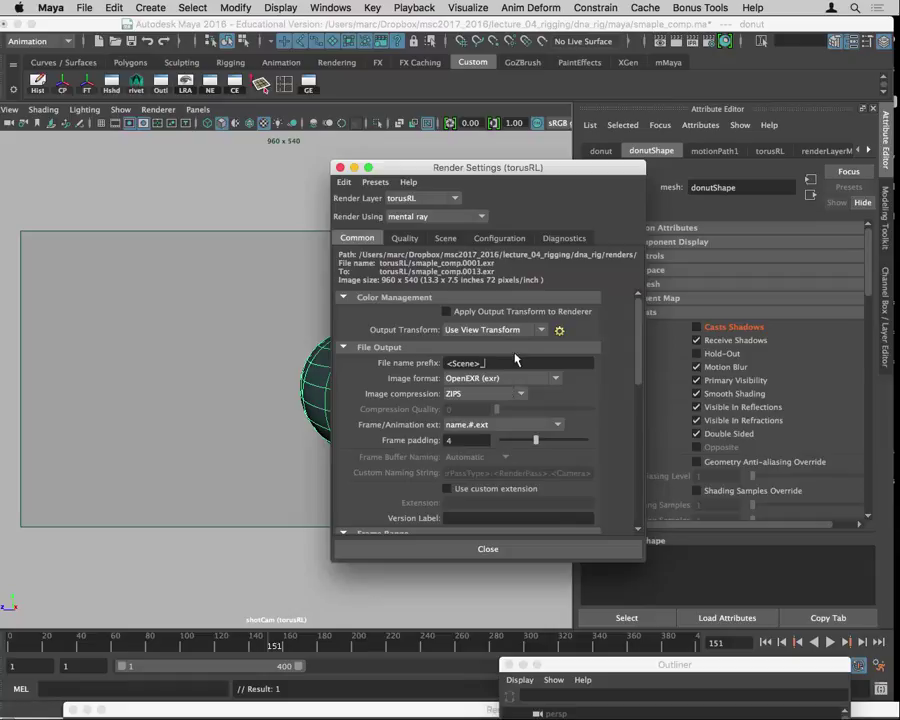
pyautogui.rightClick(500, 363)
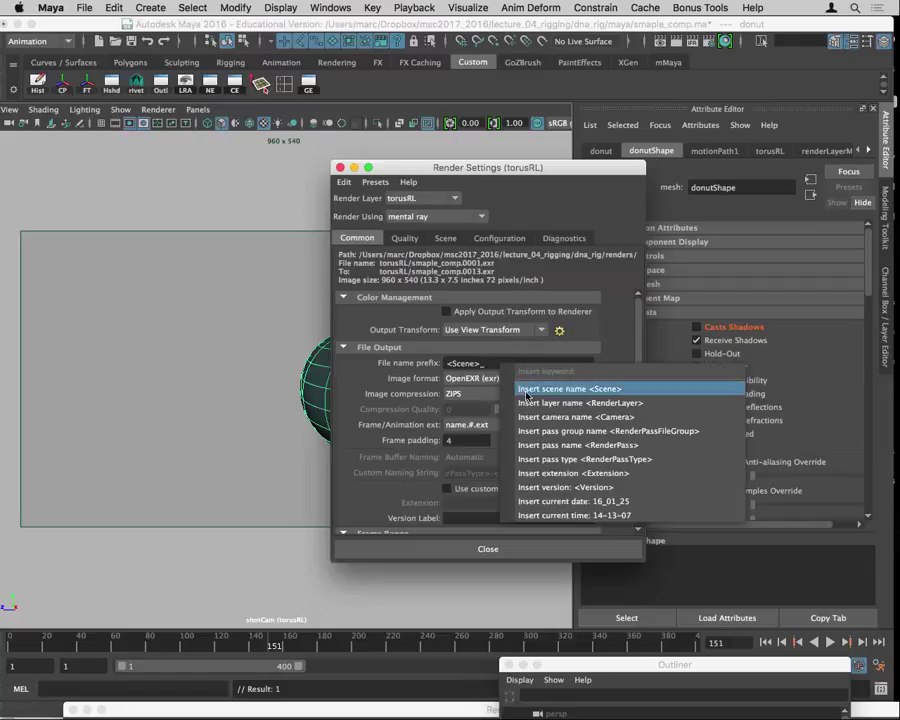
pyautogui.click(565, 402)
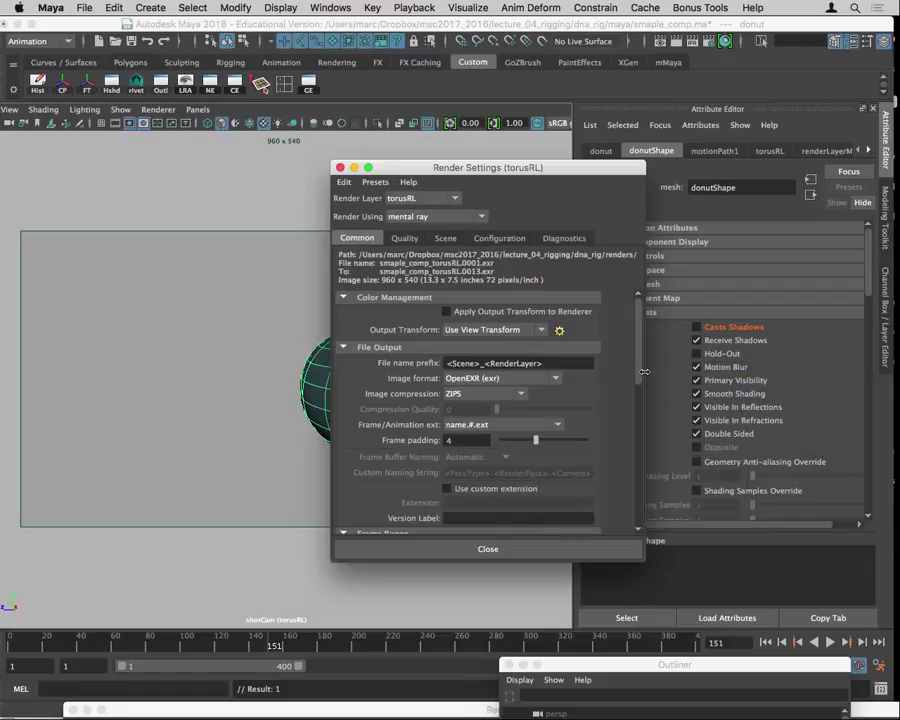
# Set the render frame range to start at frame 127 and end at frame 151
pyautogui.moveTo(645, 378); pyautogui.dragTo(641, 437)
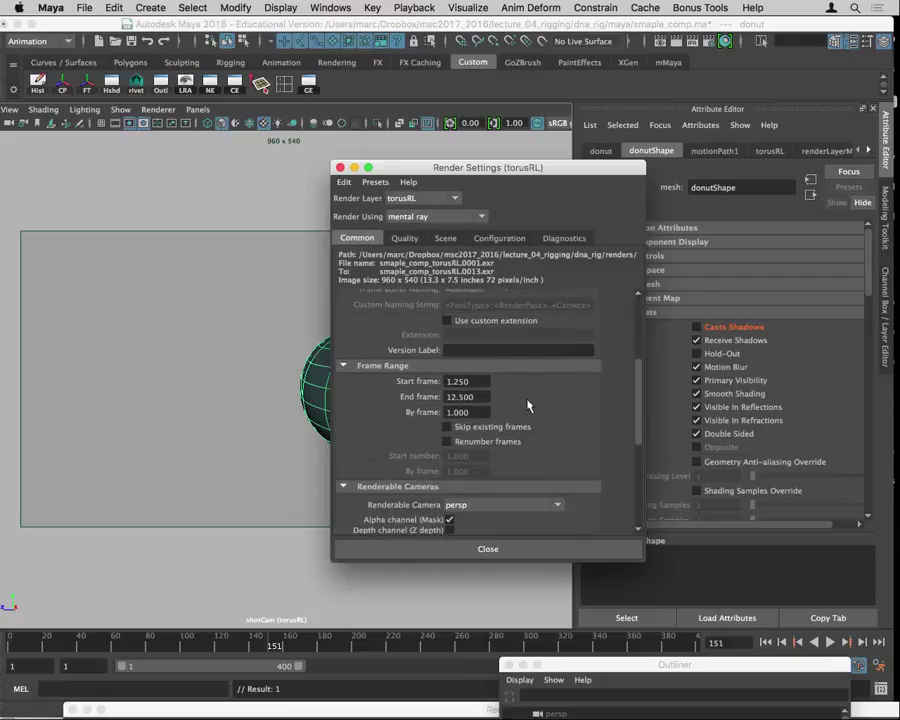
pyautogui.doubleClick(466, 381)
pyautogui.write('1')
pyautogui.click(475, 397)
pyautogui.doubleClick(456, 381)
pyautogui.write('127')
pyautogui.click(468, 397)
pyautogui.doubleClick(468, 397)
pyautogui.write('10')
pyautogui.press('BackSpace')
pyautogui.write('51')
pyautogui.press('Tab')
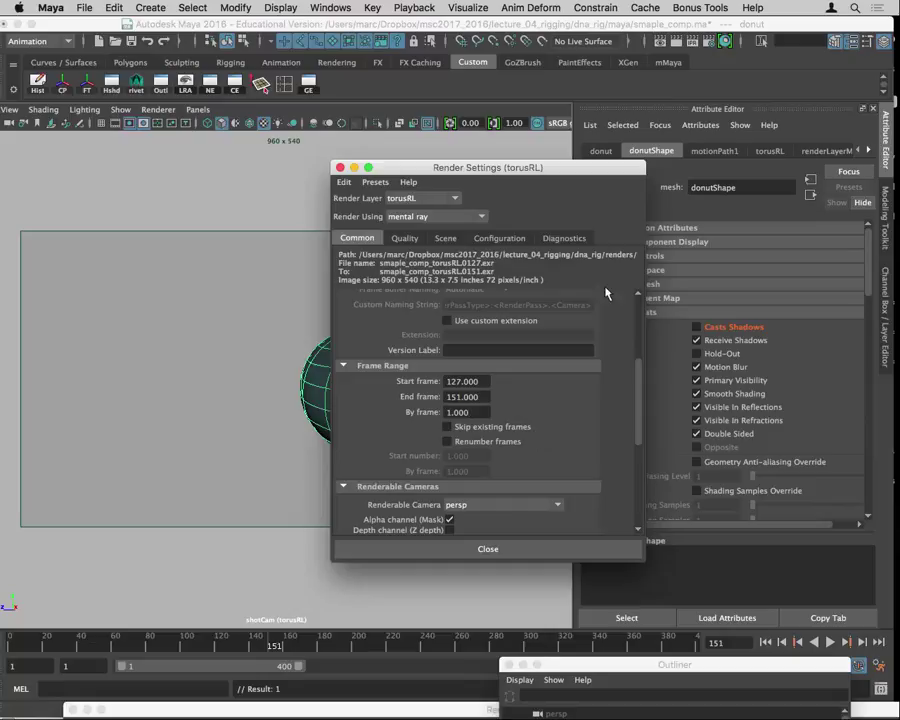
# Close the render settings and make masterLayer the active render layer
pyautogui.click(532, 549)
pyautogui.click(884, 333)
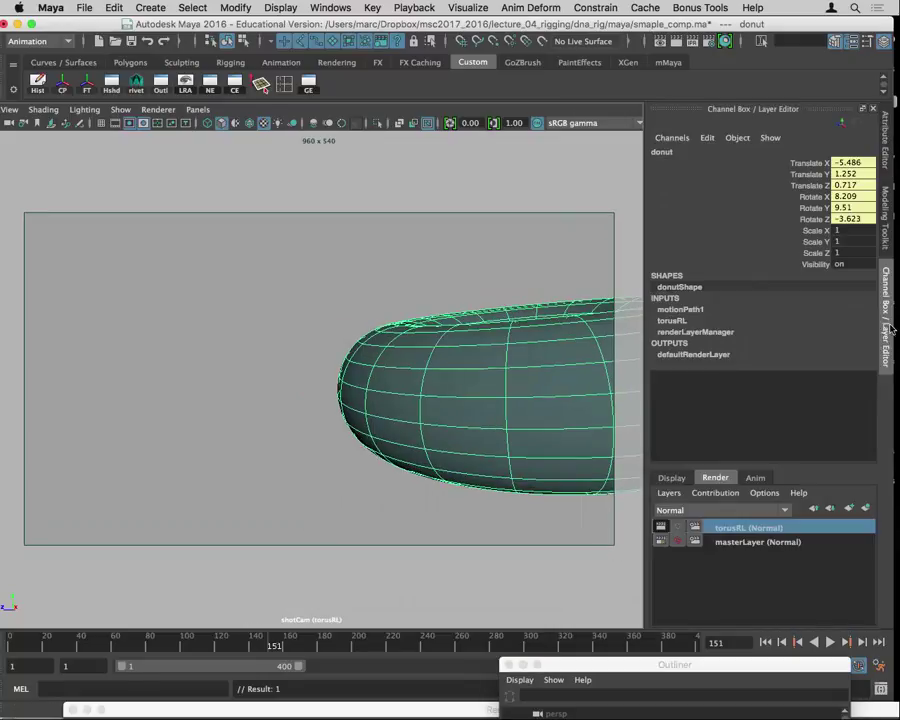
pyautogui.click(740, 543)
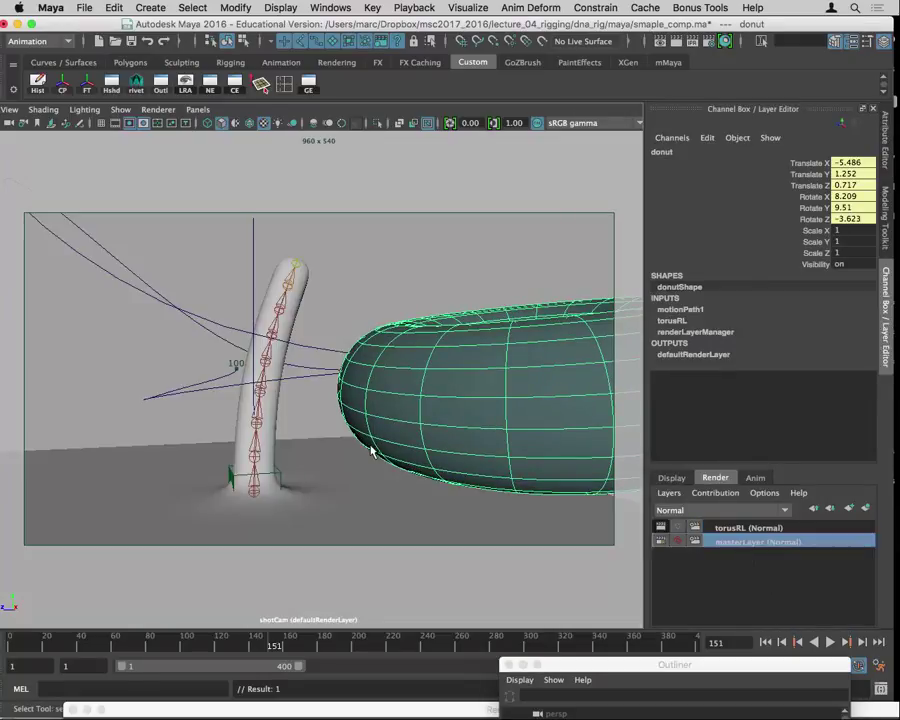
# Create a polygon plane and scale it uniformly to about 32.1 in the perspective view
pyautogui.press('space')
pyautogui.click(248, 396)
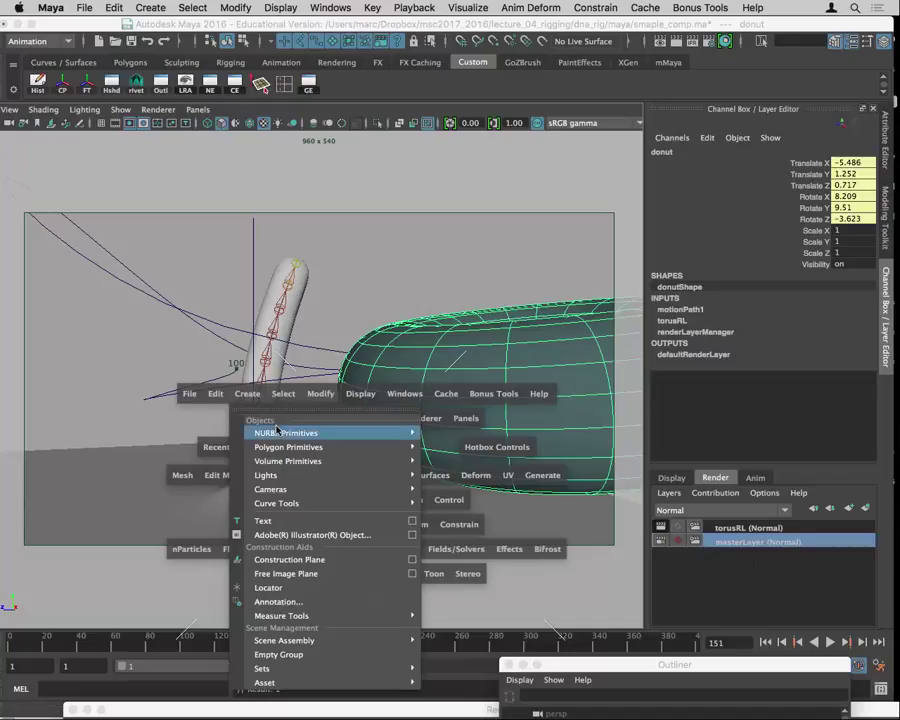
pyautogui.moveTo(282, 451)
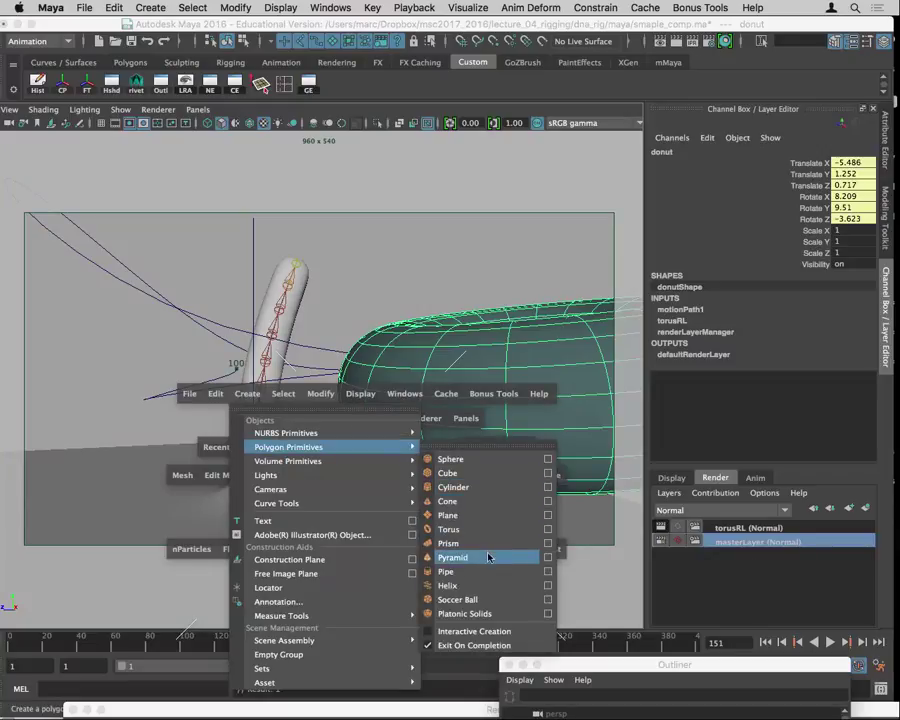
pyautogui.click(481, 515)
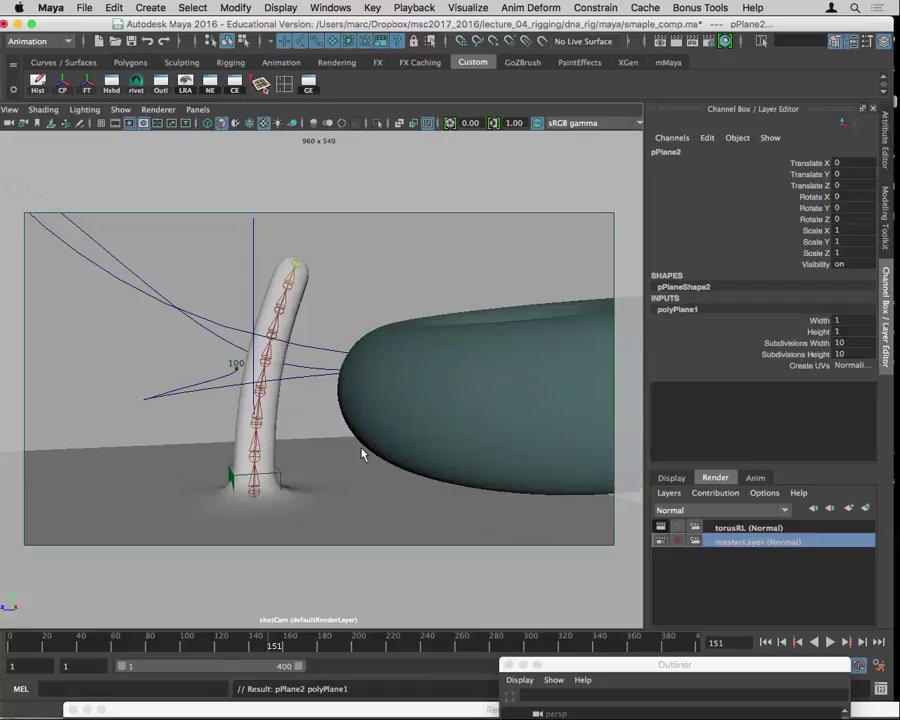
pyautogui.keyDown('alt'); pyautogui.moveTo(356, 436); pyautogui.dragTo(338, 361); pyautogui.keyUp('alt')
pyautogui.press('space')
pyautogui.keyDown('alt'); pyautogui.moveTo(310, 412); pyautogui.dragTo(632, 362); pyautogui.keyUp('alt')
pyautogui.press('r')
# Stand the new plane upright with Rotate Z about -92.6 and move it behind the stalk to about X -22.6, Y 1
pyautogui.press('e')
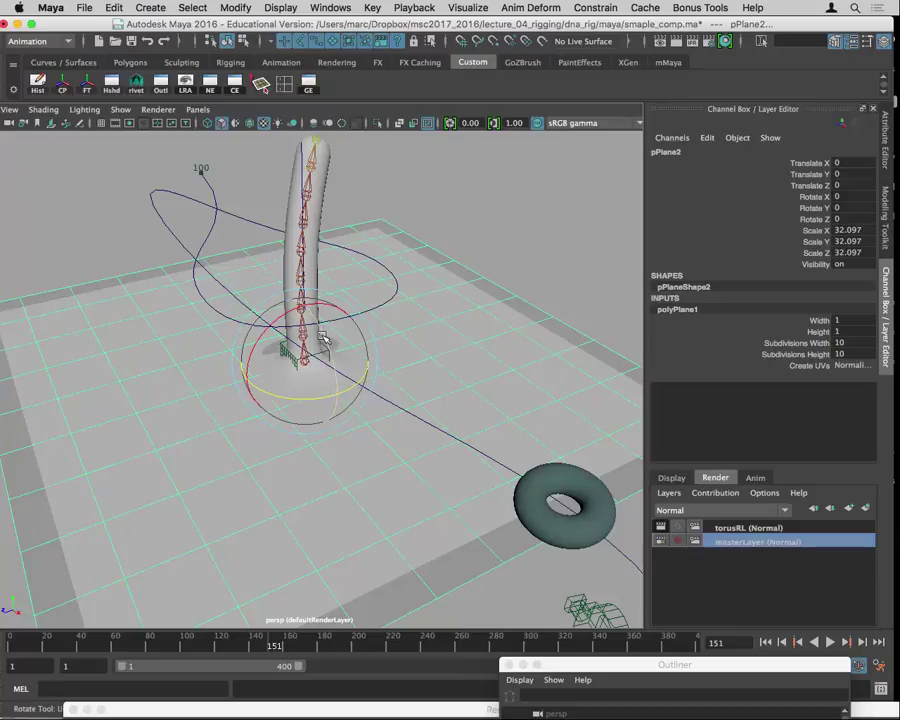
pyautogui.moveTo(322, 338); pyautogui.dragTo(352, 430)
pyautogui.press('w')
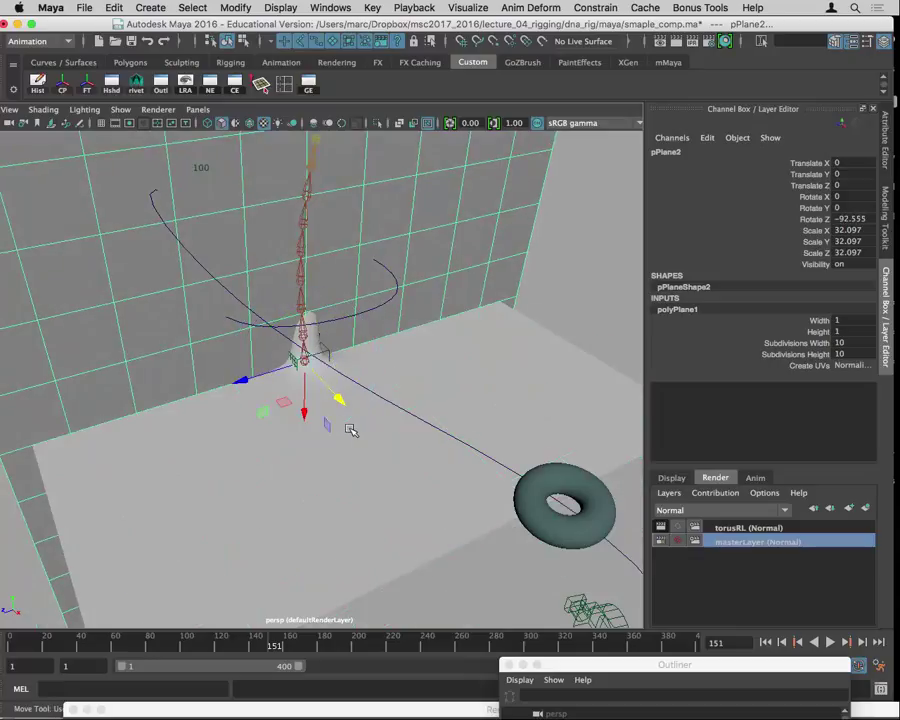
pyautogui.moveTo(352, 428); pyautogui.dragTo(218, 240, button='middle')
# Enlarge the upright backdrop plane uniformly to a scale of about 64.4
pyautogui.keyDown('alt'); pyautogui.moveTo(218, 240); pyautogui.dragTo(195, 231); pyautogui.keyUp('alt')
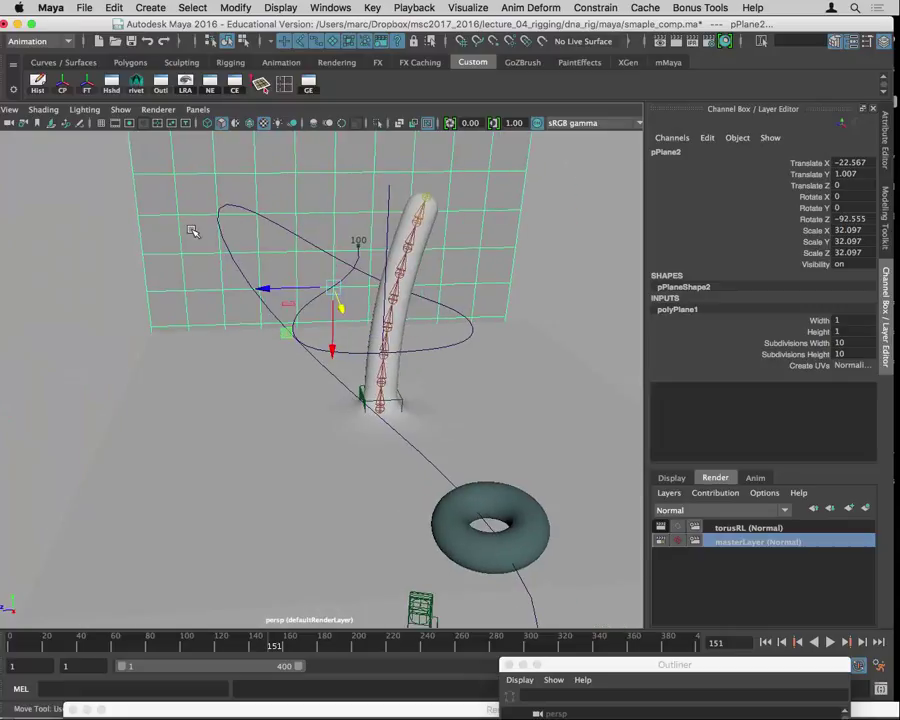
pyautogui.press('r')
pyautogui.moveTo(330, 285); pyautogui.dragTo(438, 267)
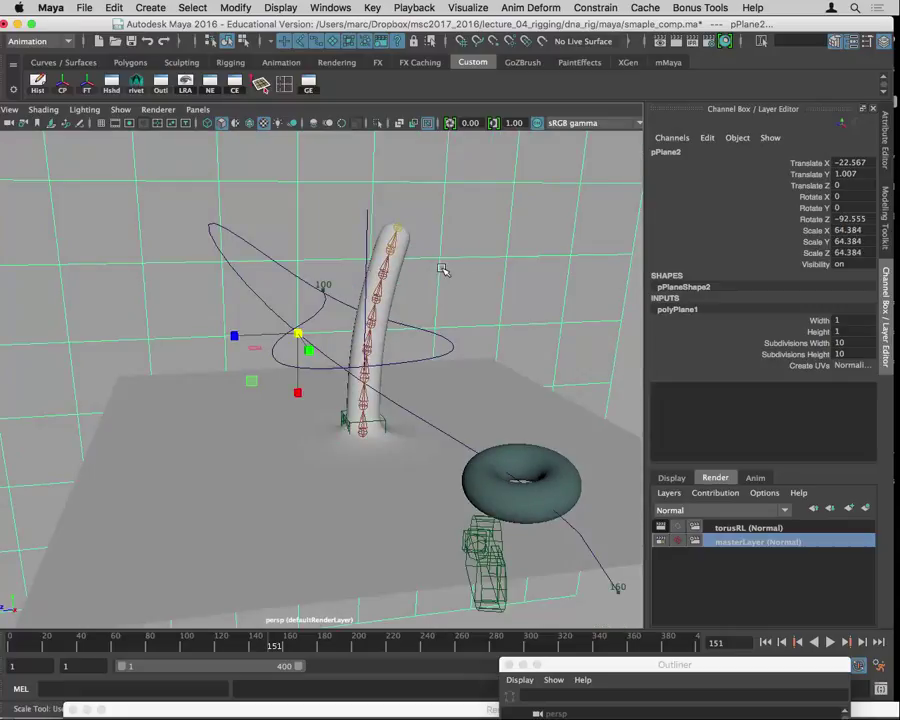
# Switch the perspective viewport to look through shotCam
pyautogui.click(199, 111)
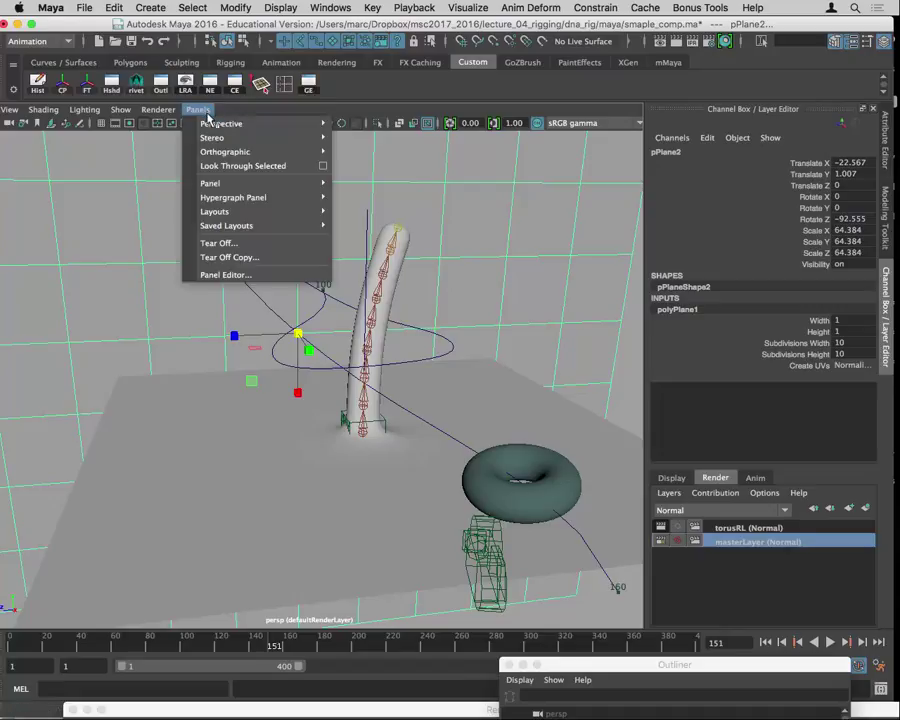
pyautogui.moveTo(215, 123)
pyautogui.click(362, 138)
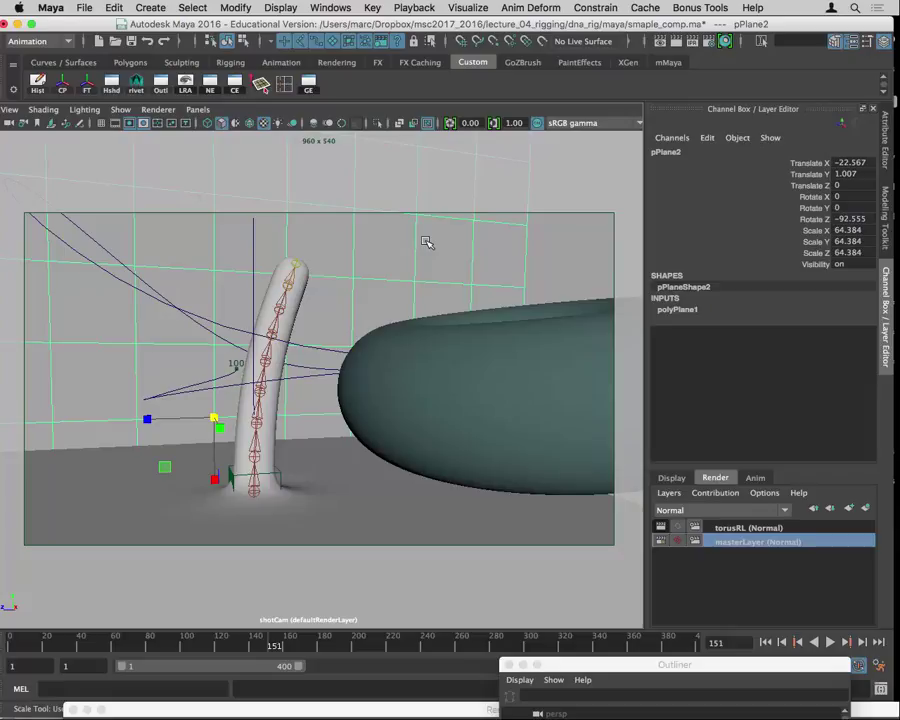
# Compare the masterLayer and torusRL render layers through shotCam, and move the torusRL view to frame 120
pyautogui.click(751, 530)
pyautogui.click(779, 543)
pyautogui.click(789, 528)
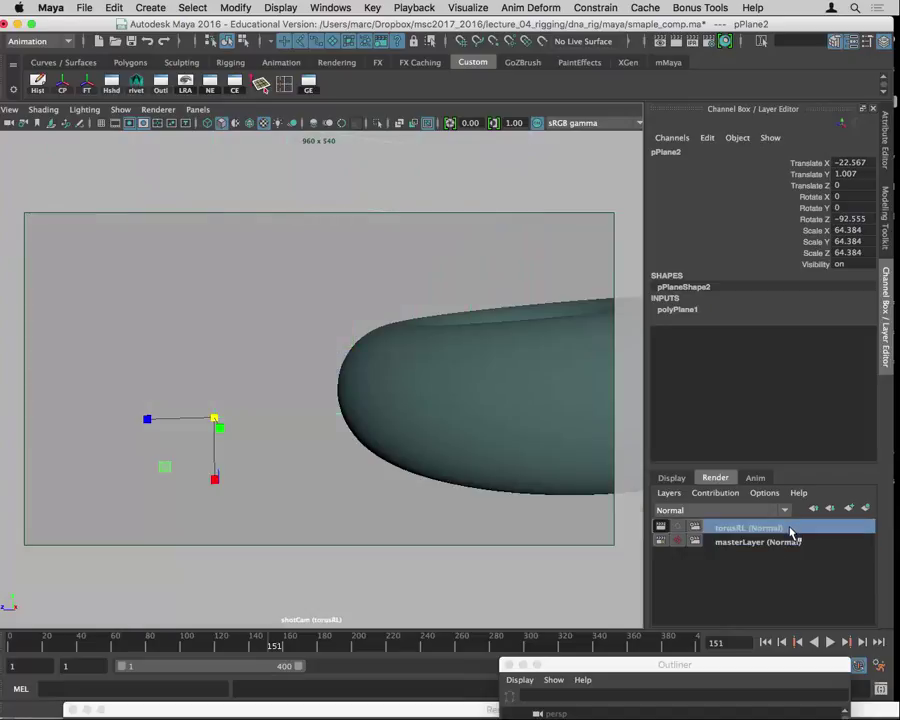
pyautogui.moveTo(275, 642); pyautogui.dragTo(220, 647)
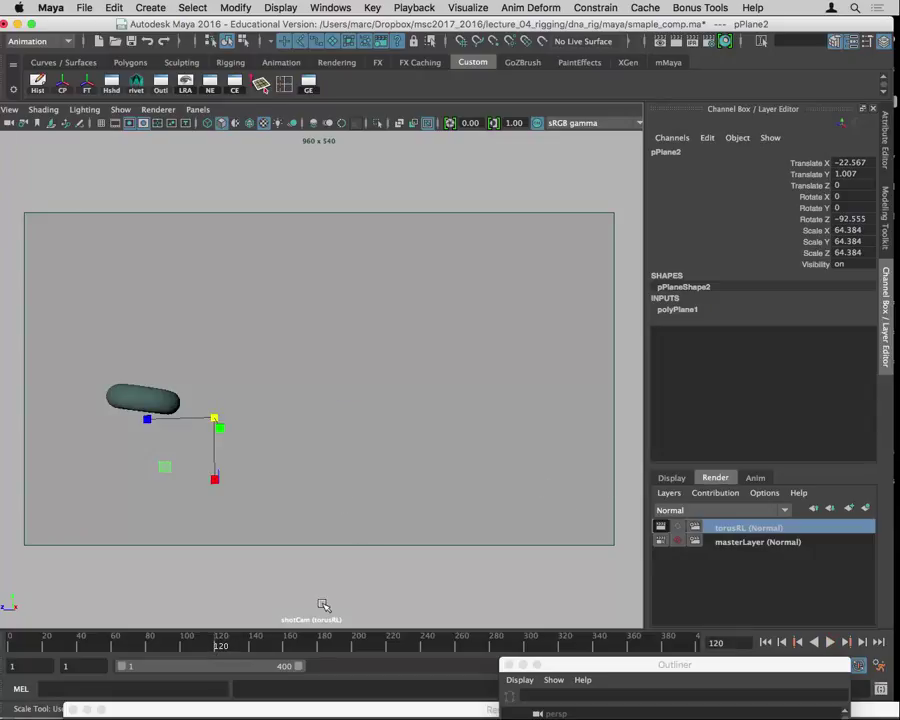
# Return to masterLayer and create a new render layer from the selected pPlane1 and keyLight
pyautogui.click(731, 542)
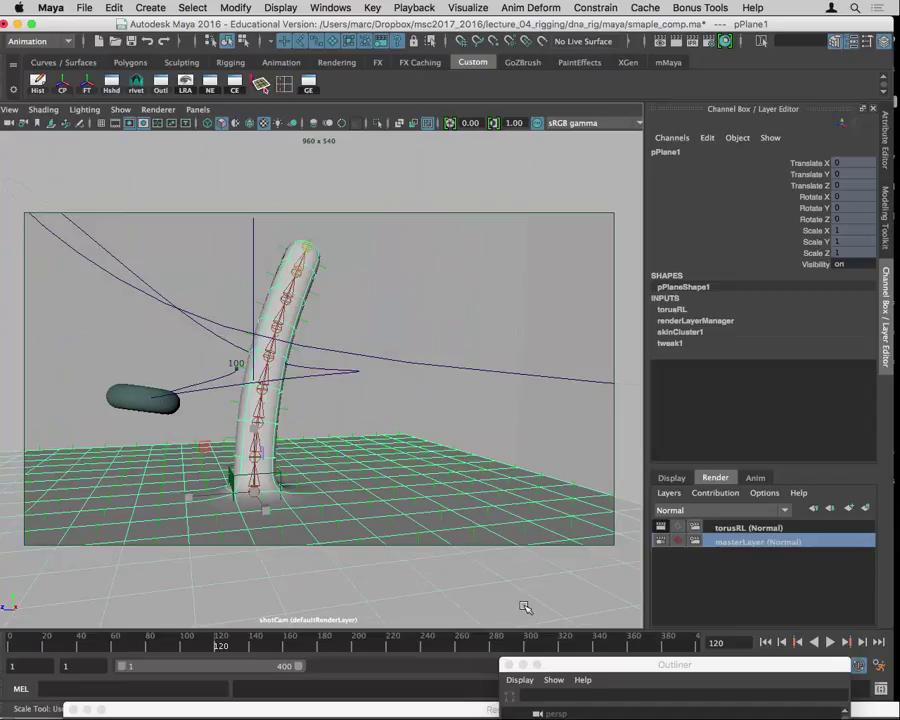
pyautogui.doubleClick(639, 671)
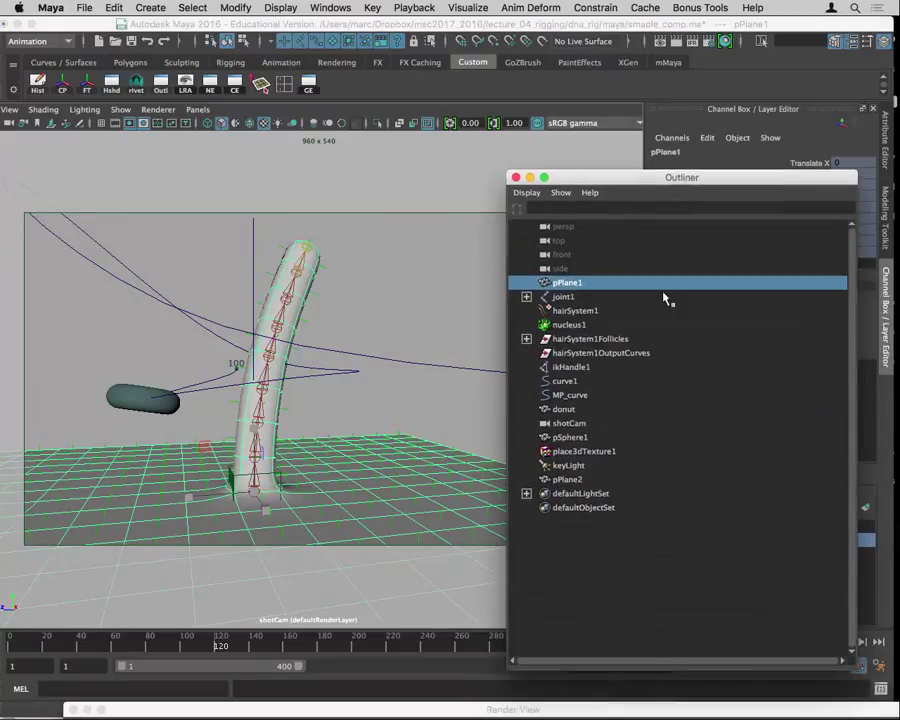
pyautogui.click(620, 465)
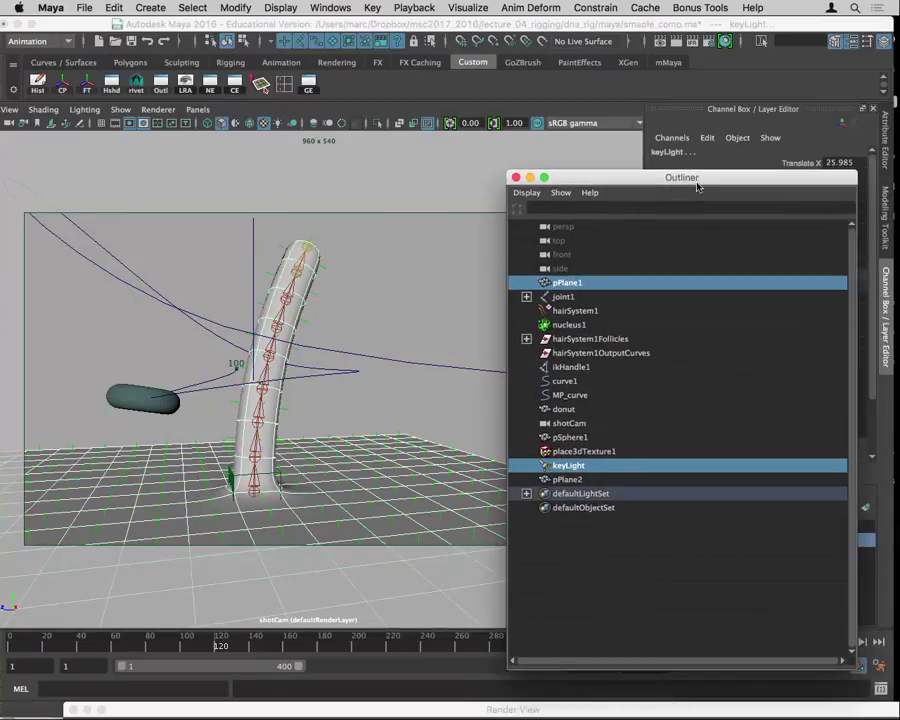
pyautogui.doubleClick(640, 177)
pyautogui.click(865, 508)
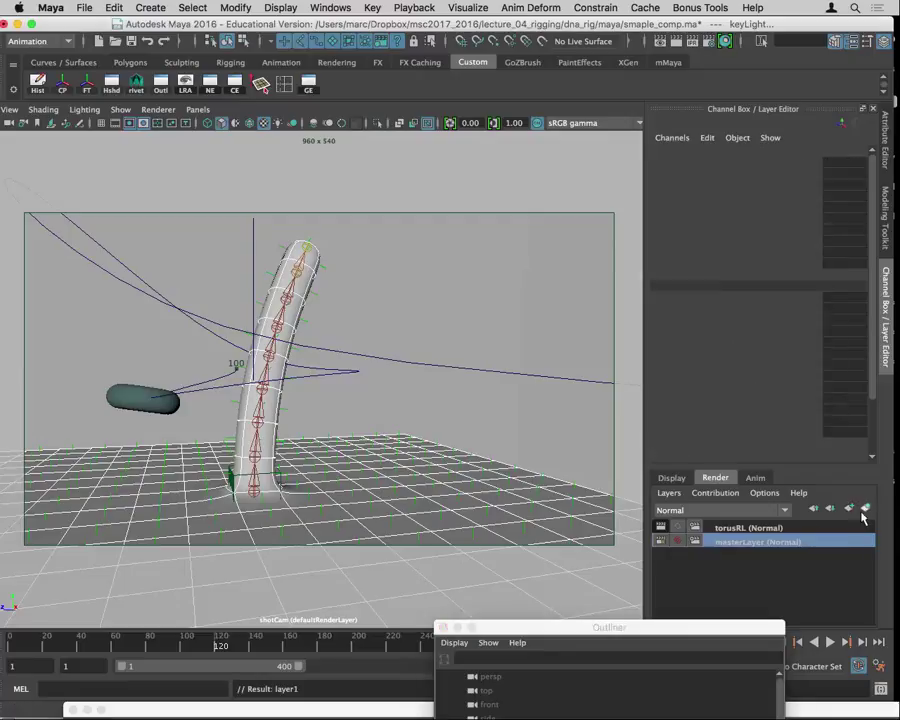
# Rename the new render layer MV_RL
pyautogui.doubleClick(728, 526)
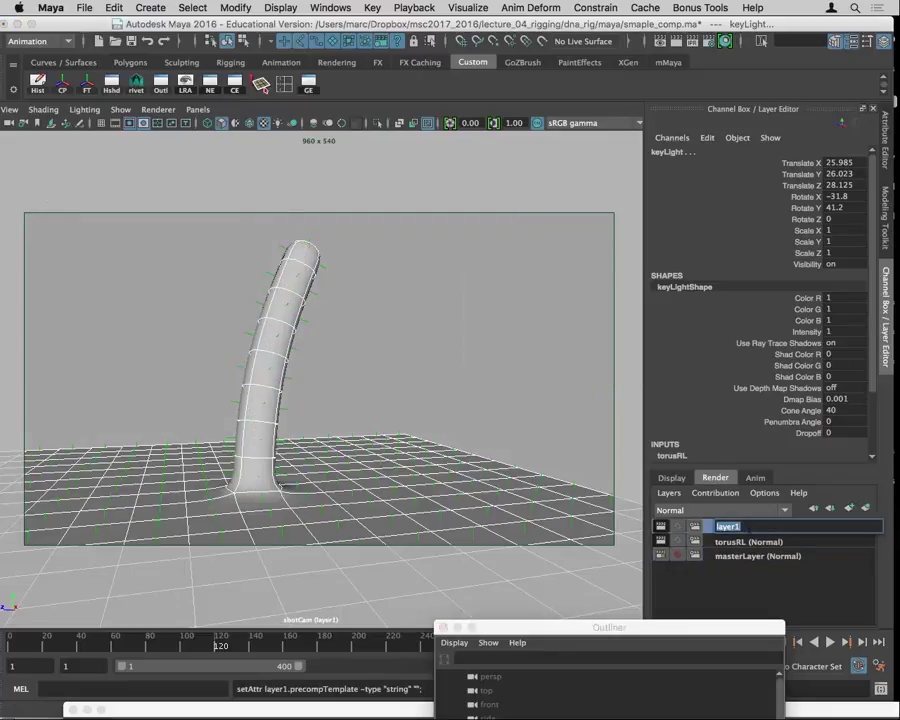
pyautogui.write('MV')
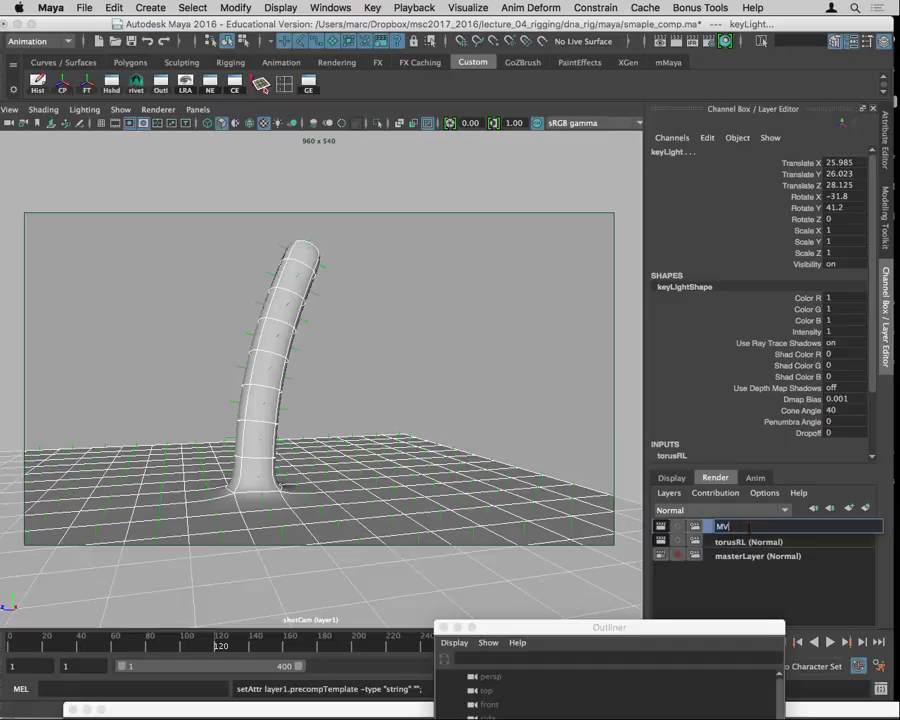
pyautogui.write('_RL')
pyautogui.press('Return')
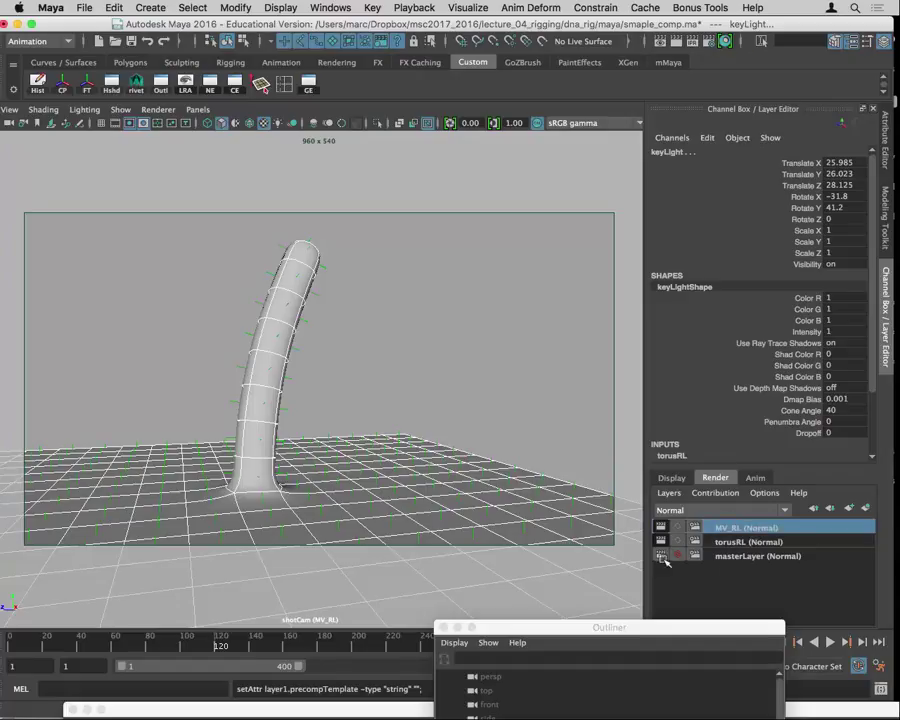
# Render the current frame of MV_RL, inspect the stalk and its shadow, and put the render window away
pyautogui.click(660, 44)
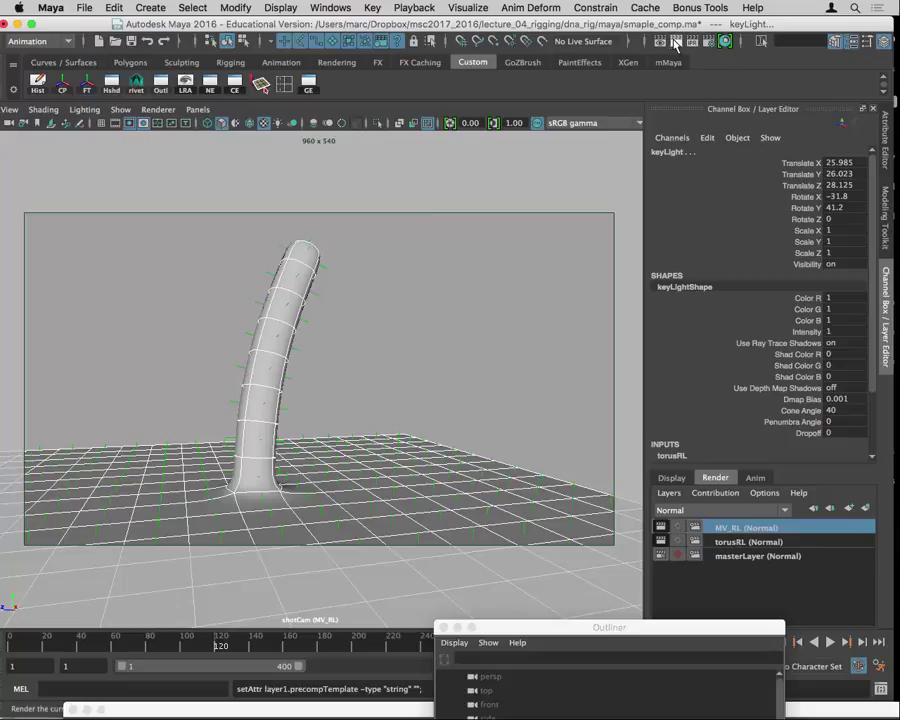
pyautogui.moveTo(634, 716); pyautogui.dragTo(550, 163)
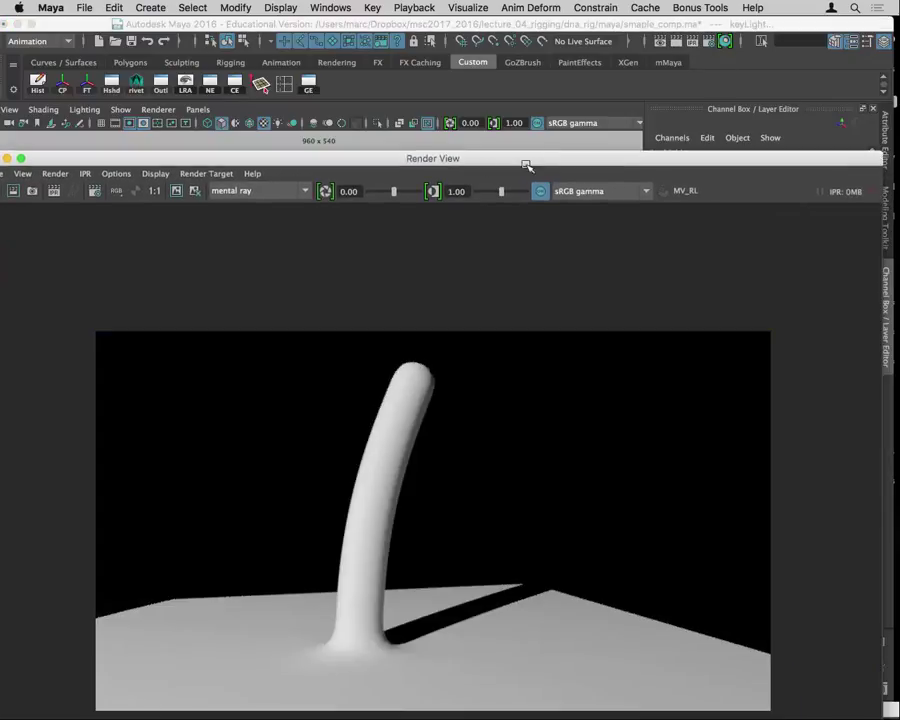
pyautogui.moveTo(418, 162); pyautogui.dragTo(697, 477)
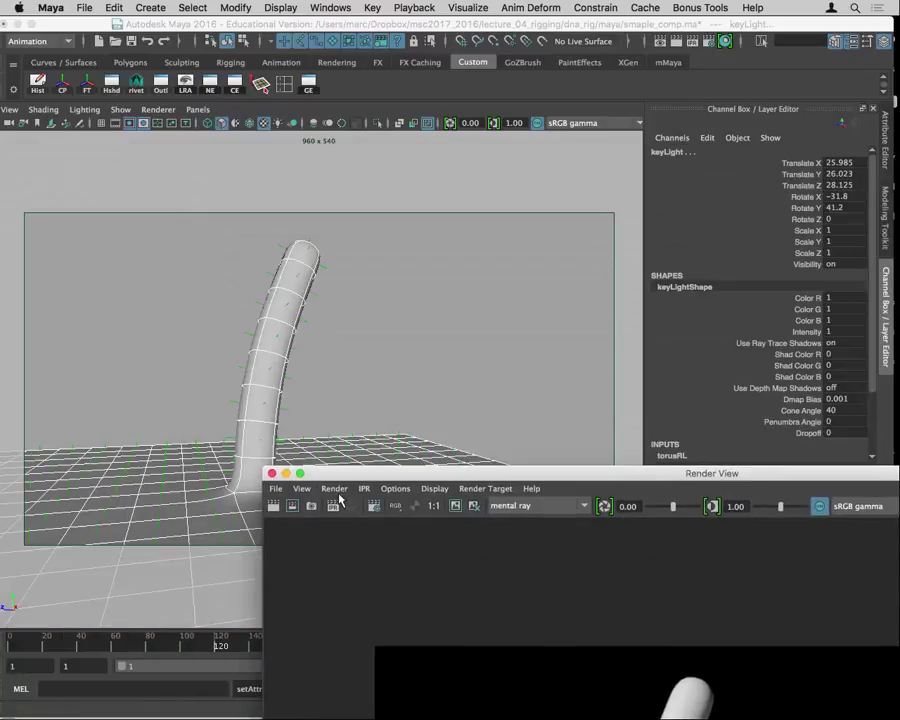
pyautogui.click(272, 474)
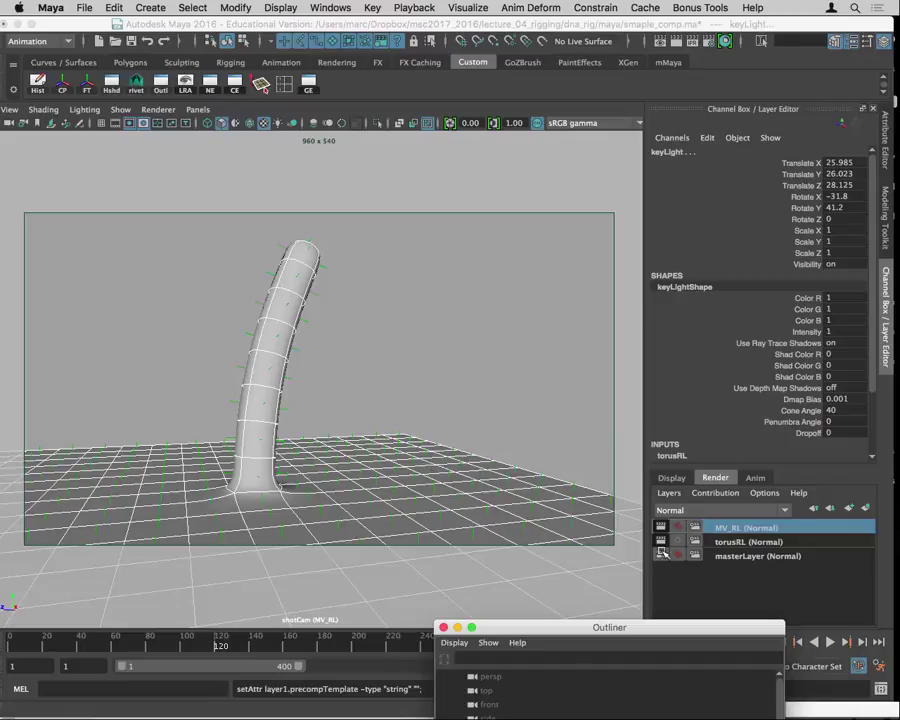
# Create a layer override on keyLight's Use Ray Trace Shadows in MV_RL and turn the ray trace shadows off
pyautogui.moveTo(540, 628); pyautogui.dragTo(269, 49)
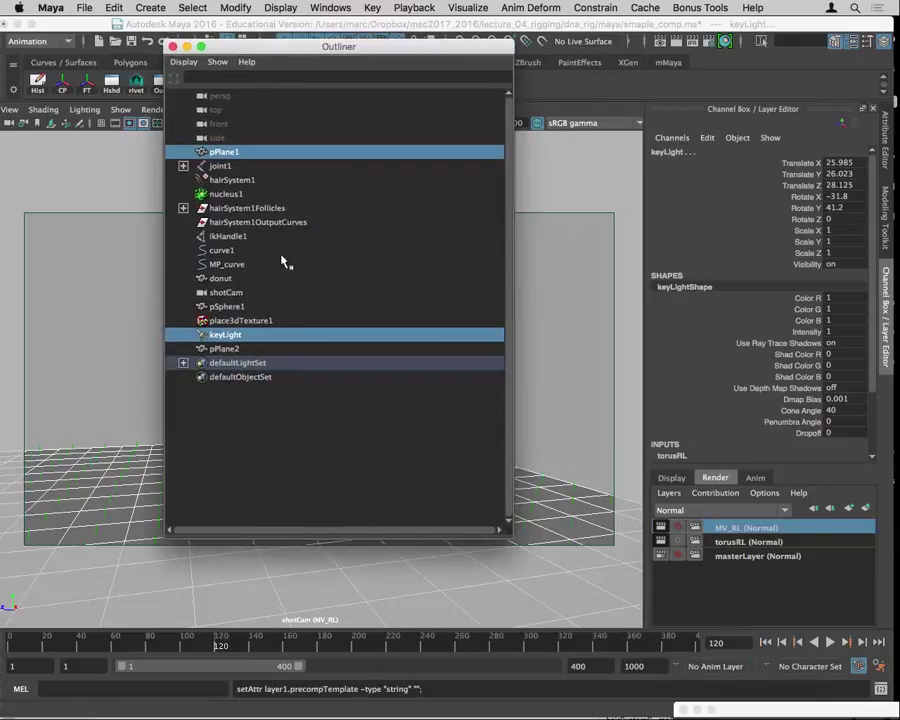
pyautogui.click(232, 338)
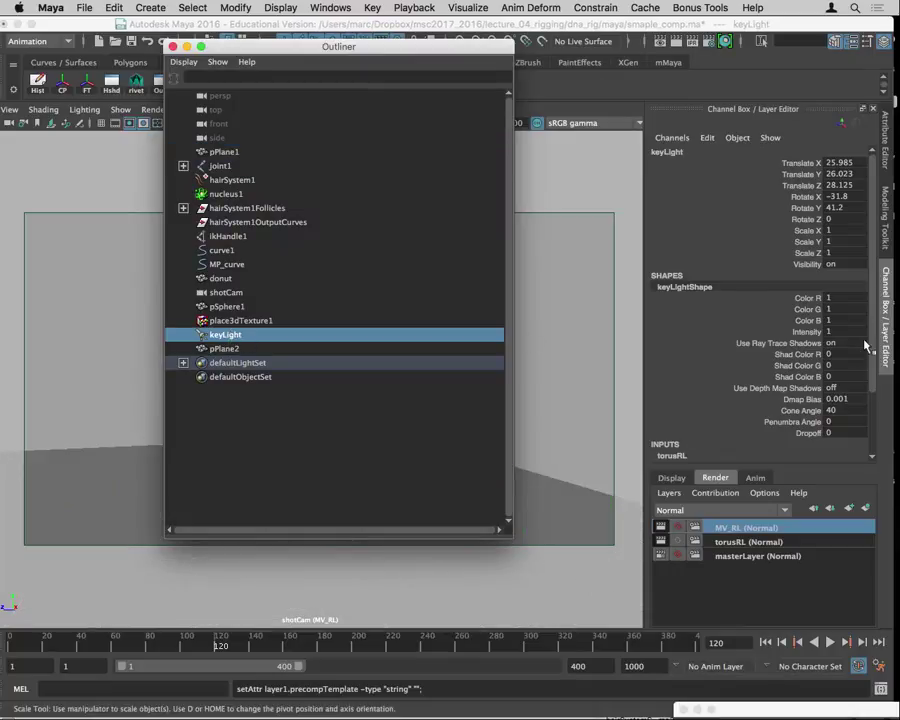
pyautogui.click(885, 142)
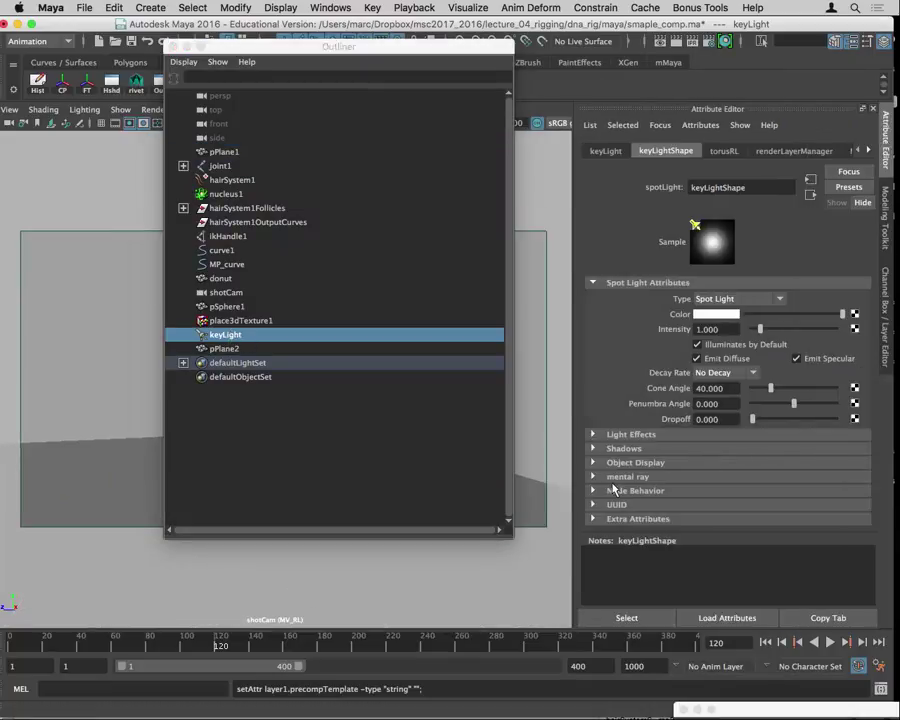
pyautogui.click(624, 449)
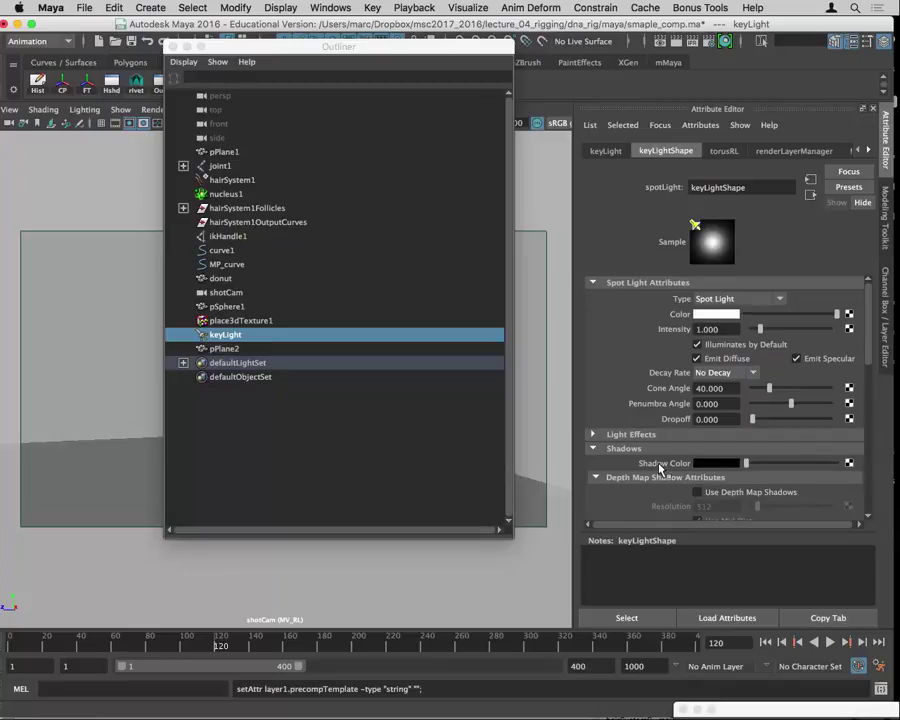
pyautogui.scroll(-5, 655, 465)
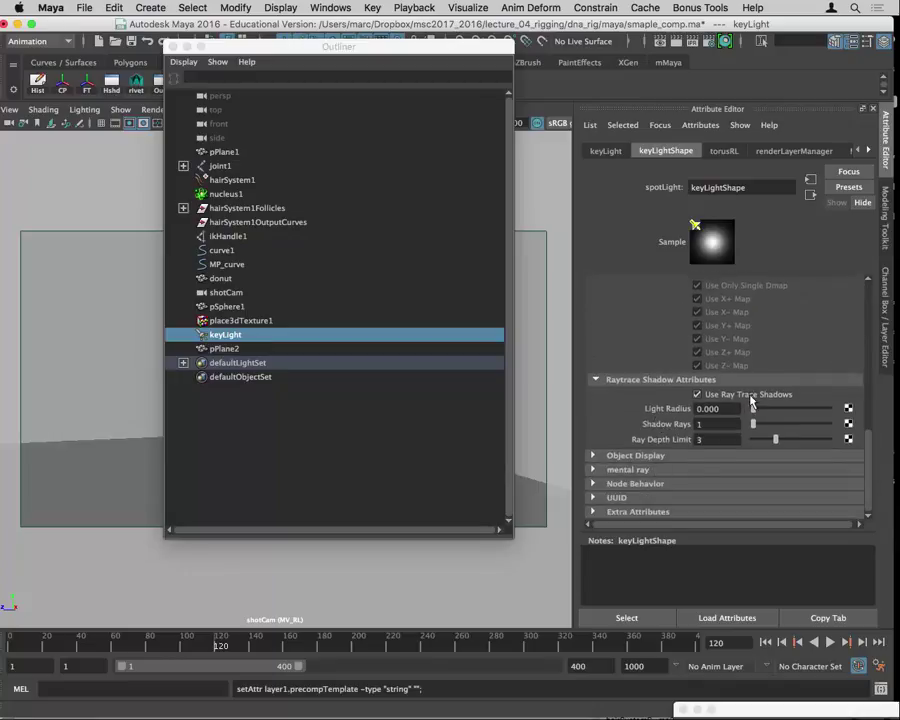
pyautogui.rightClick(768, 408)
pyautogui.click(790, 416)
pyautogui.click(697, 395)
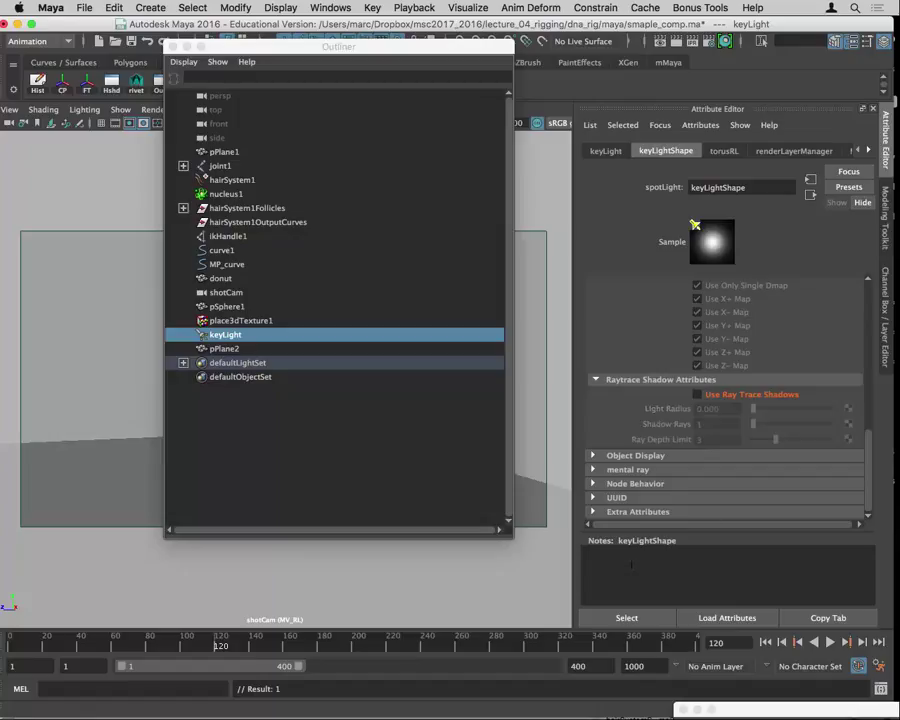
pyautogui.moveTo(390, 47); pyautogui.dragTo(393, 673)
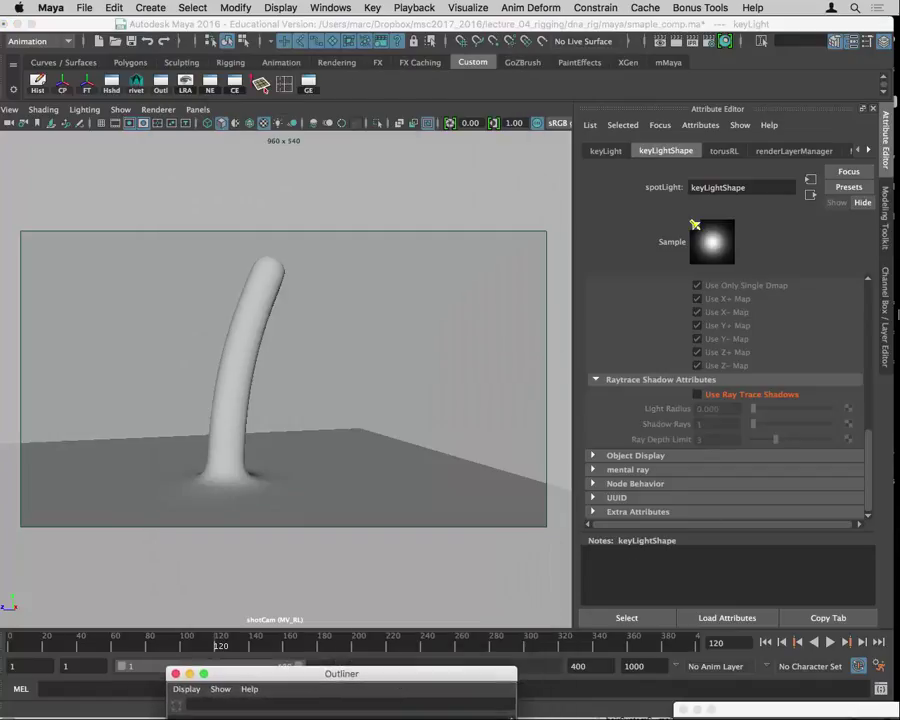
pyautogui.click(888, 303)
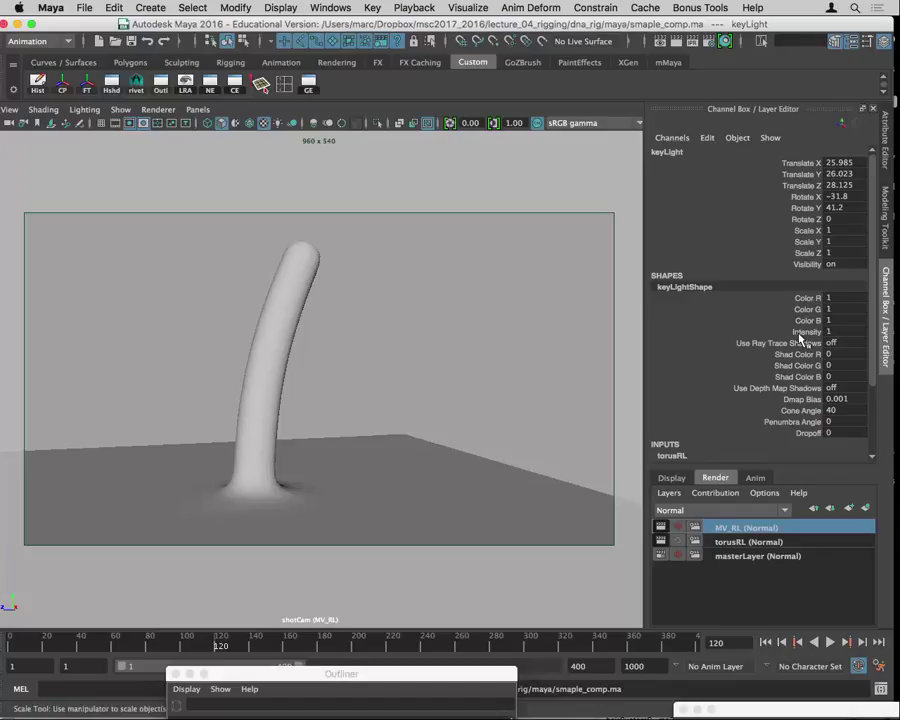
# Make masterLayer active and set the renderable camera to shotCam in its render settings
pyautogui.click(745, 556)
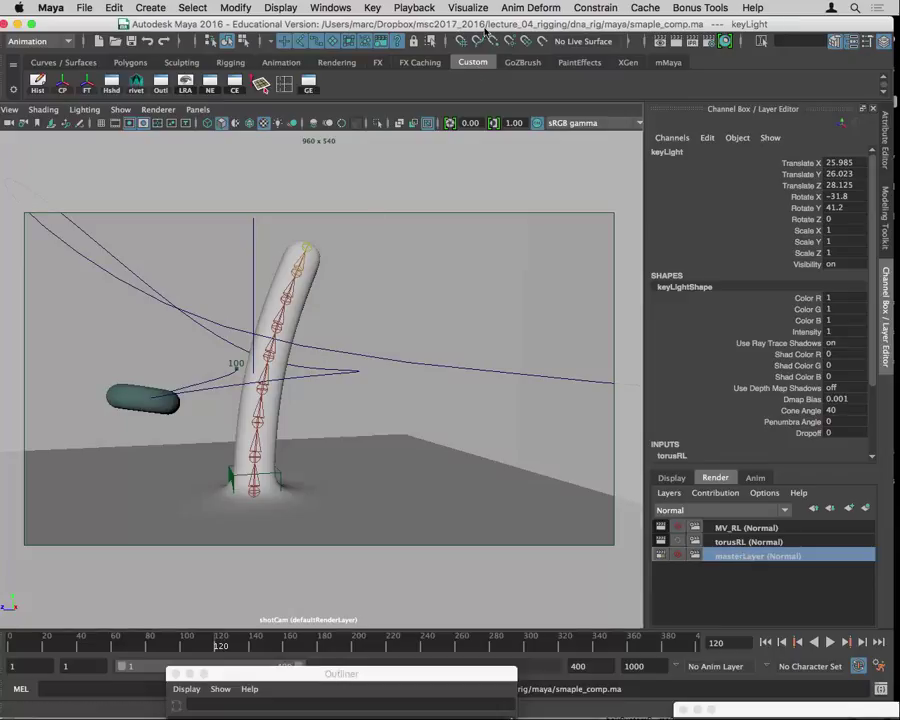
pyautogui.click(707, 42)
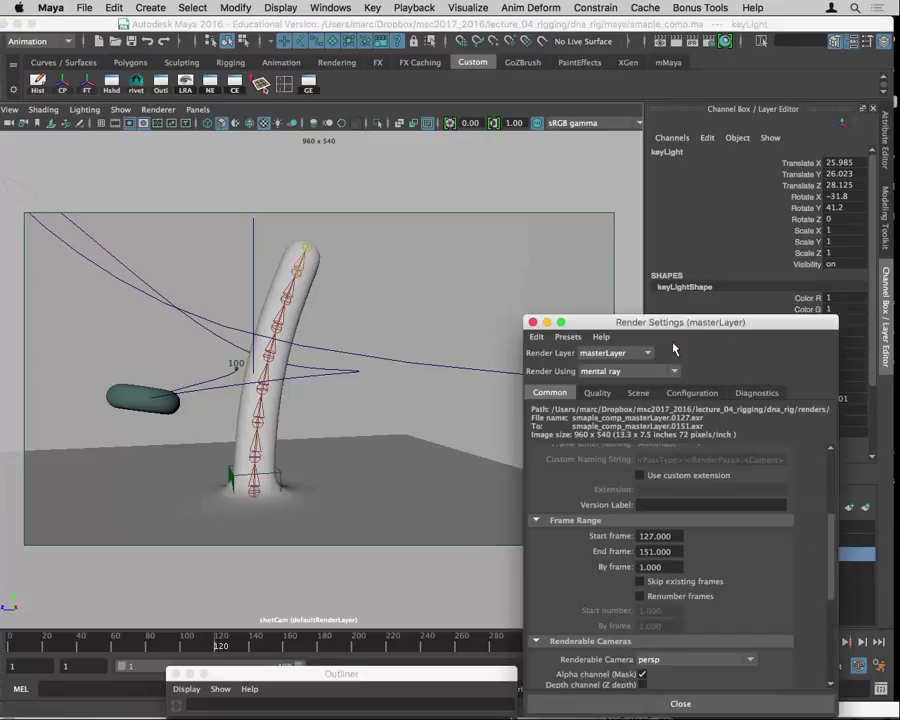
pyautogui.moveTo(674, 322); pyautogui.dragTo(388, 101)
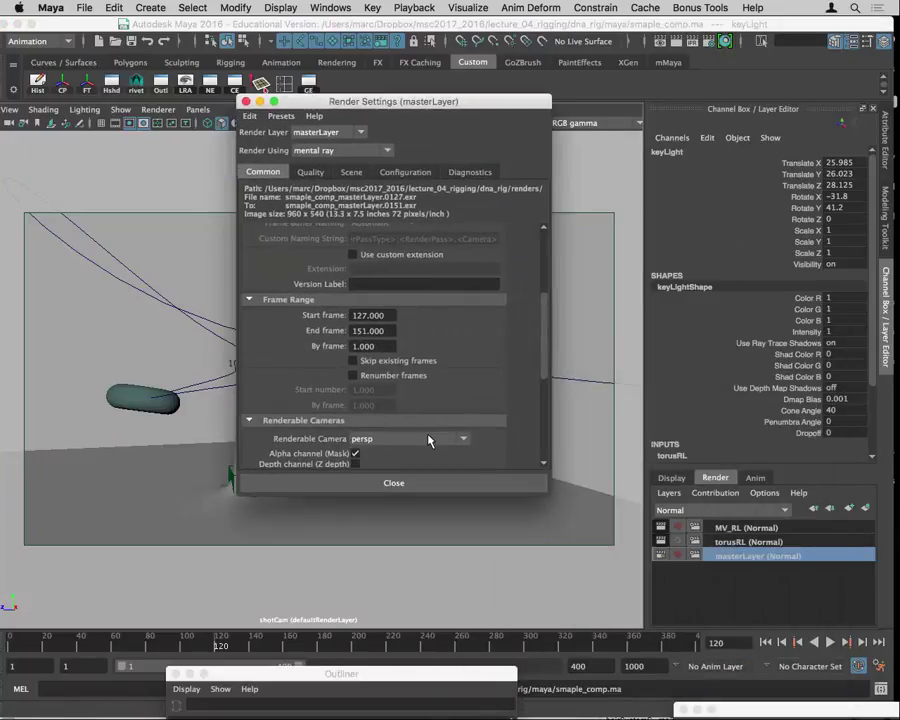
pyautogui.click(428, 440)
pyautogui.click(422, 484)
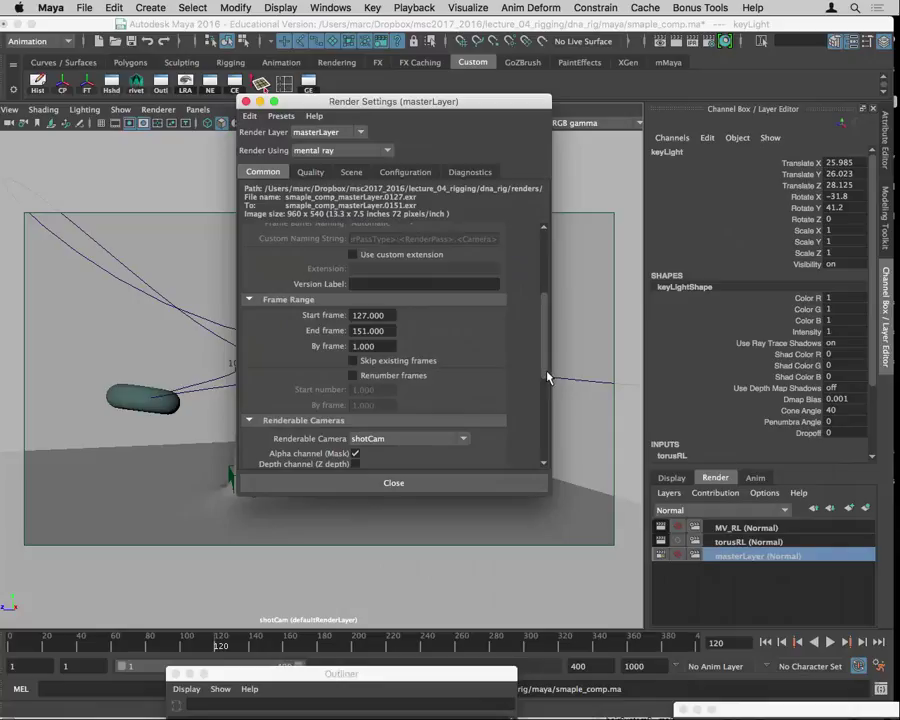
# Review the masterLayer image size, frame range and mental ray quality settings
pyautogui.scroll(-5, 548, 377)
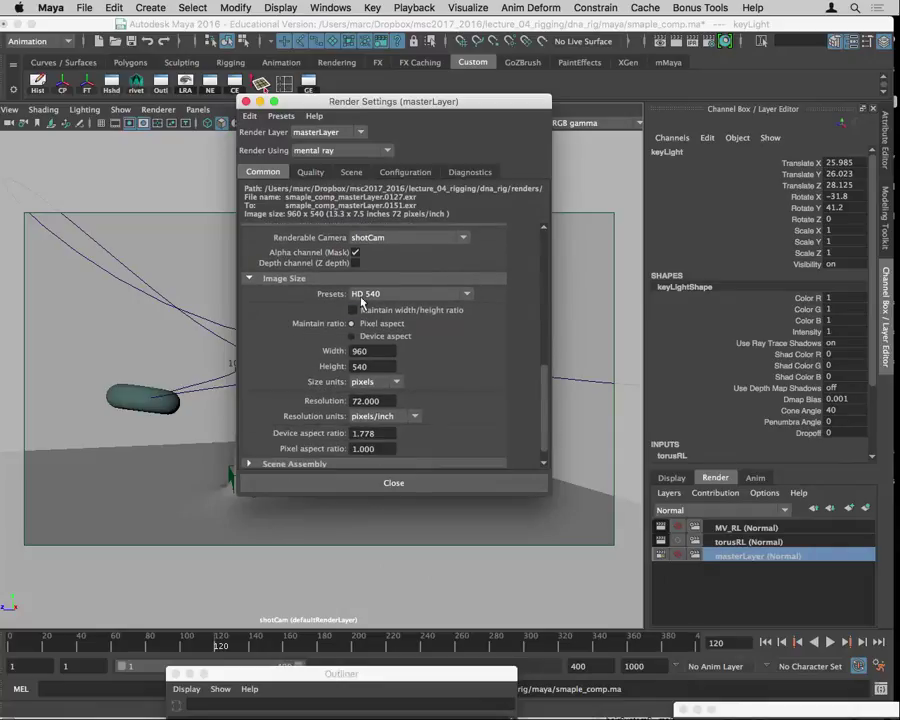
pyautogui.scroll(-1, 546, 418)
pyautogui.scroll(10, 546, 400)
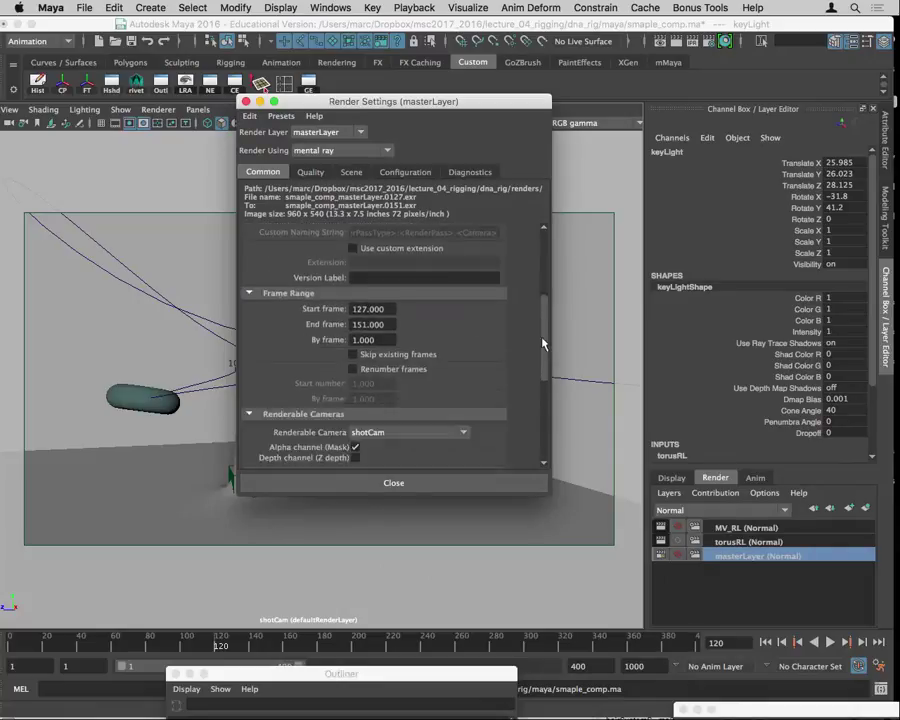
pyautogui.click(310, 172)
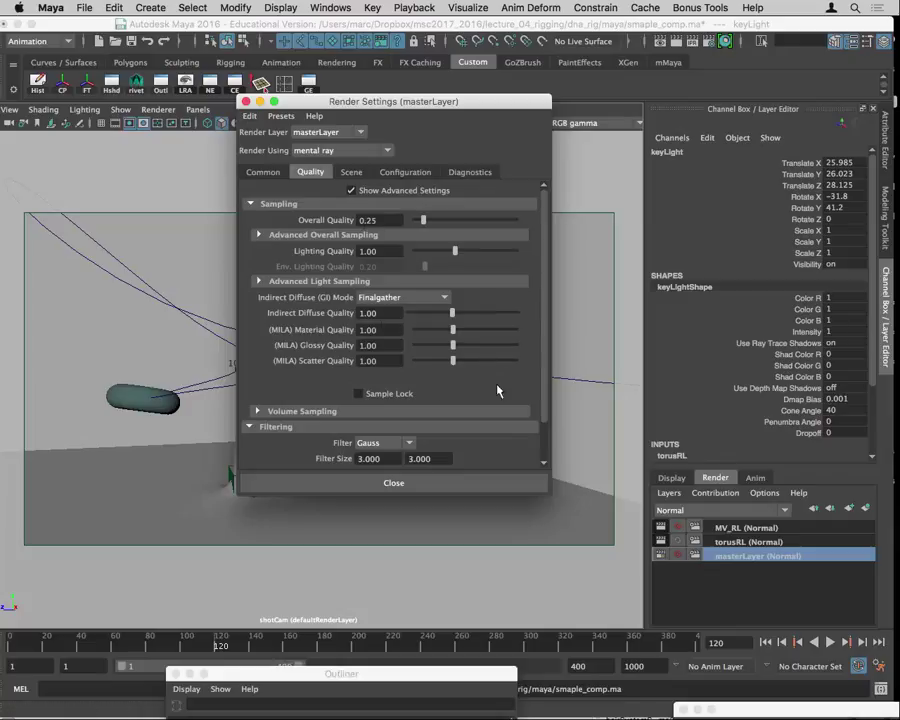
pyautogui.moveTo(542, 383)
pyautogui.mouseDown()
pyautogui.moveTo(546, 460)
pyautogui.moveTo(542, 263)
pyautogui.mouseUp()
pyautogui.moveTo(360, 93); pyautogui.dragTo(325, 168)
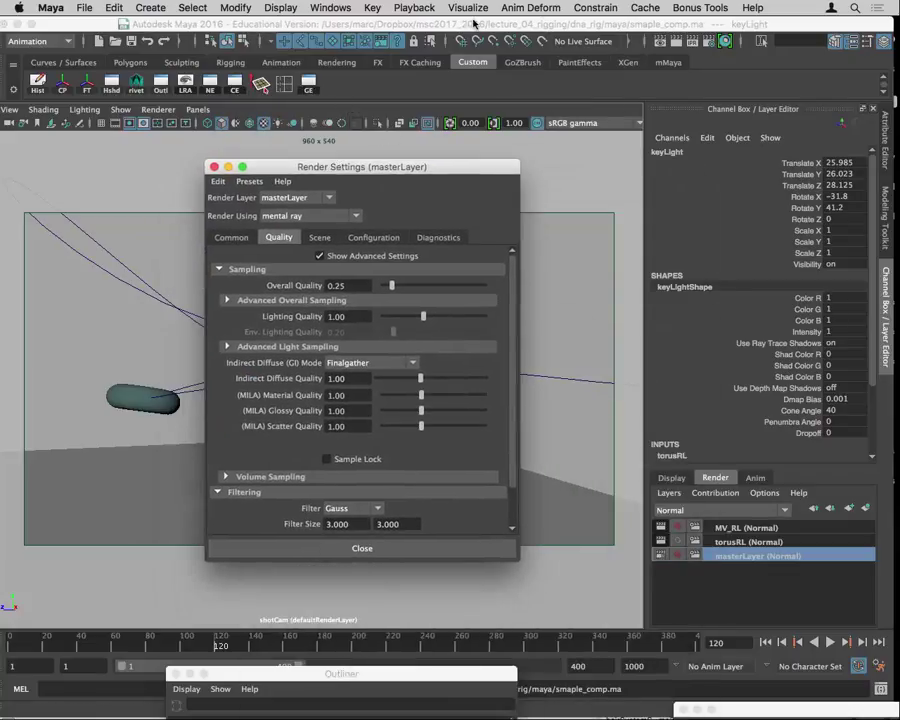
# Start a mental ray batch render of the scene with the existing batch options and close the options dialog
pyautogui.click(40, 41)
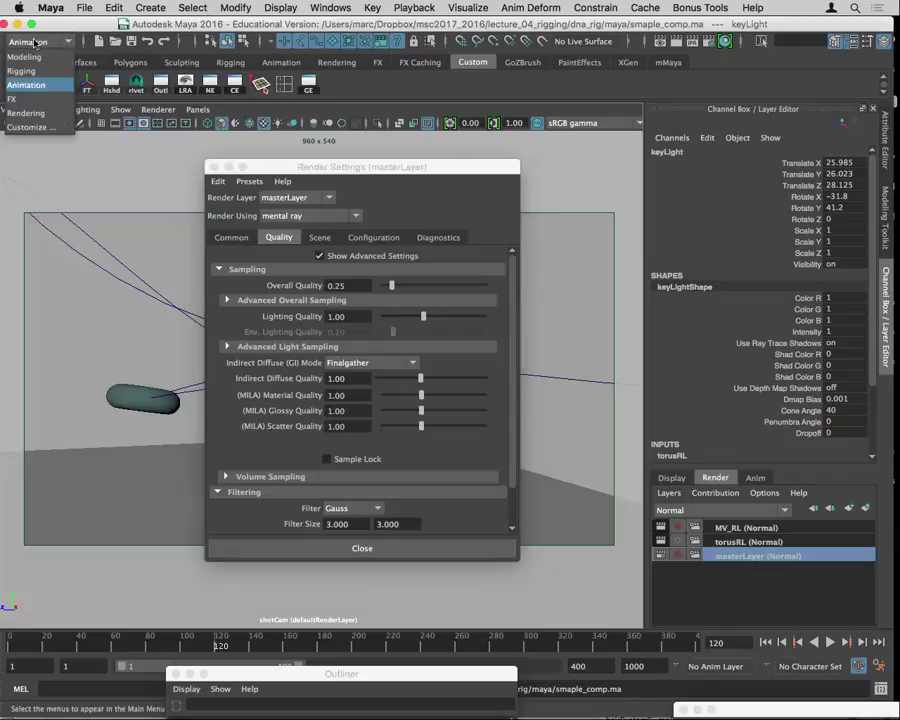
pyautogui.click(36, 113)
pyautogui.click(521, 7)
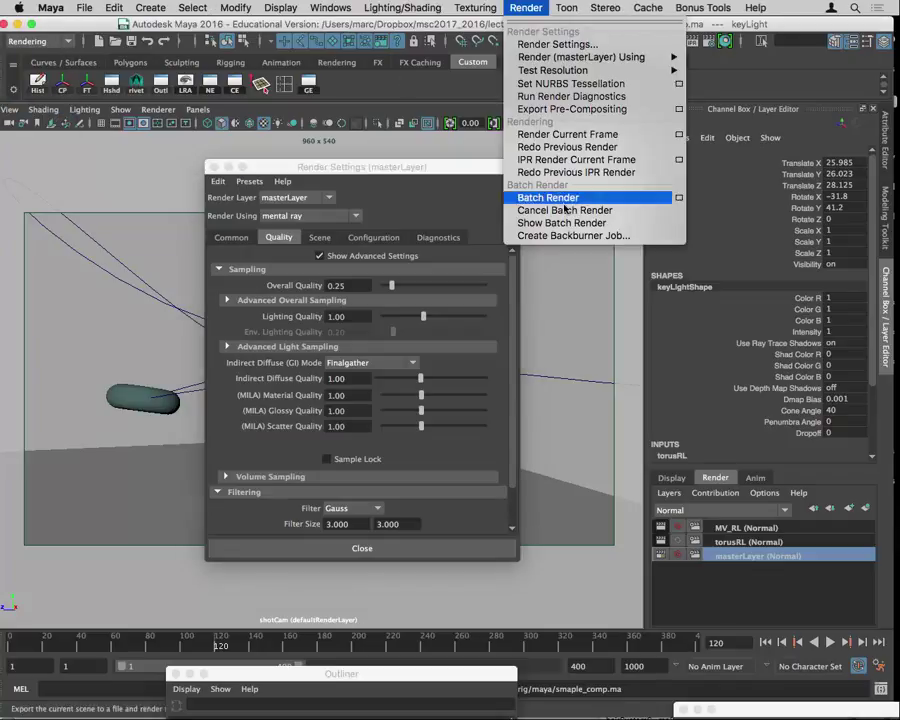
pyautogui.click(677, 198)
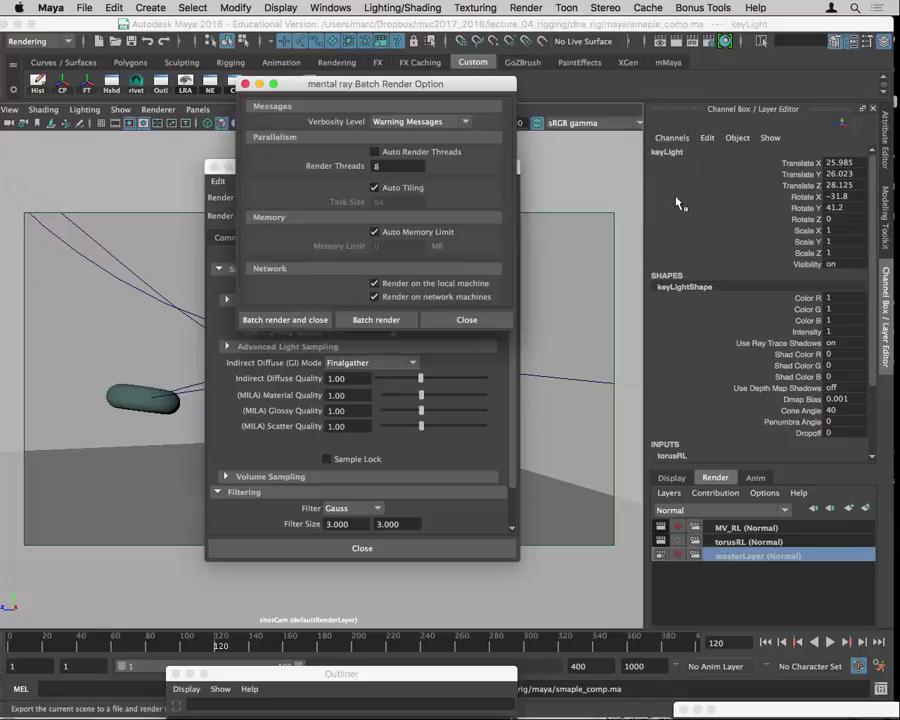
pyautogui.click(275, 320)
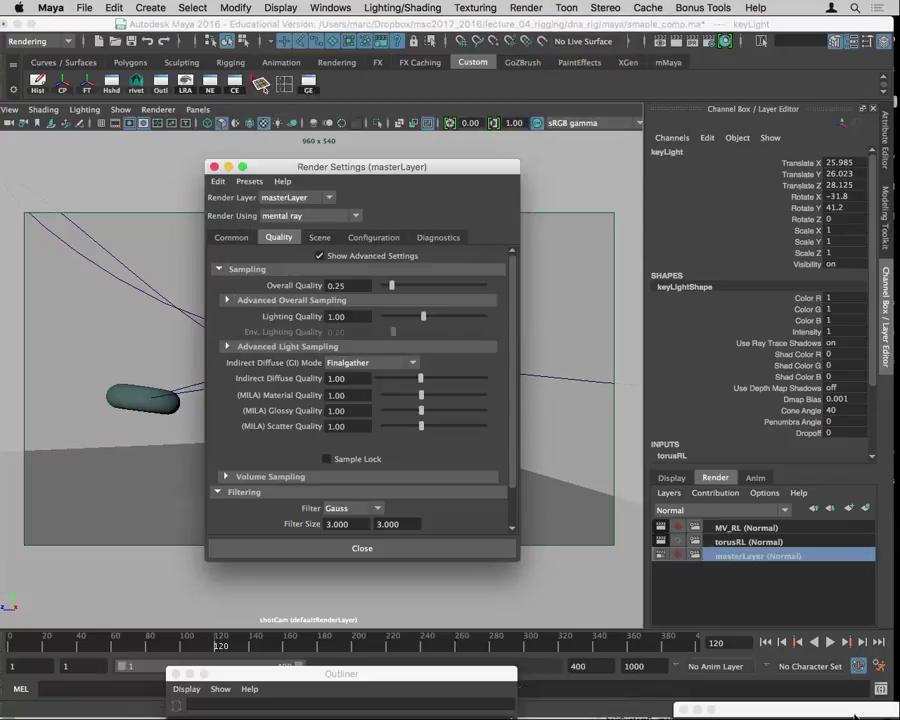
# Bring up the Script Editor to check the render's progress, then switch to After Effects and enlarge its window
pyautogui.moveTo(876, 700)
pyautogui.click(878, 689)
pyautogui.moveTo(494, 712)
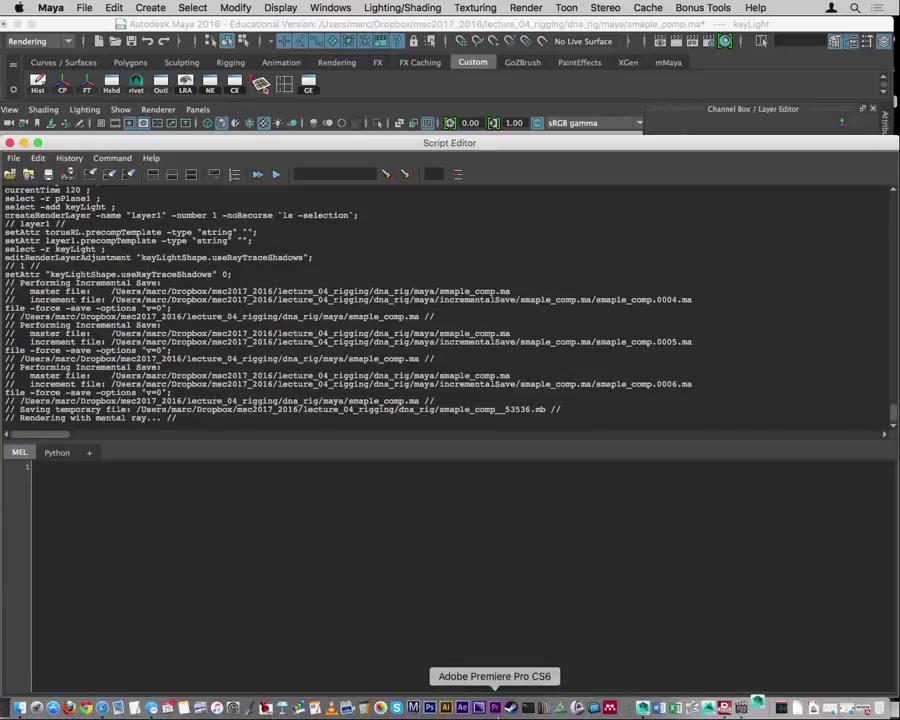
pyautogui.click(460, 708)
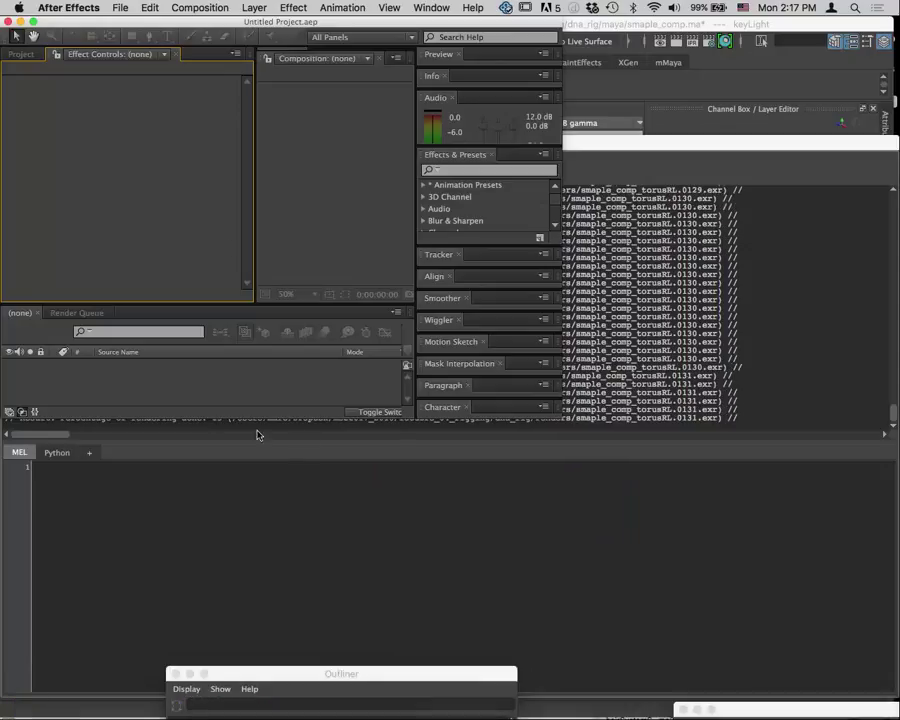
pyautogui.click(33, 21)
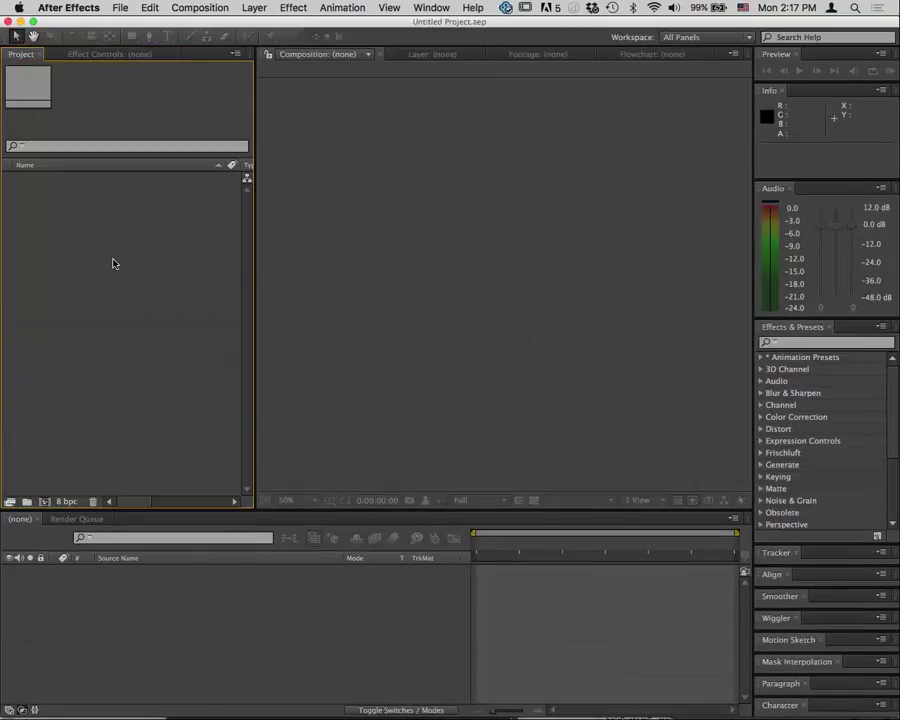
# Import smaple_comp_torusRL.0127.exr from the lecture_04_rigging/dna_rig/renders folder as a single image
pyautogui.press('super+i')
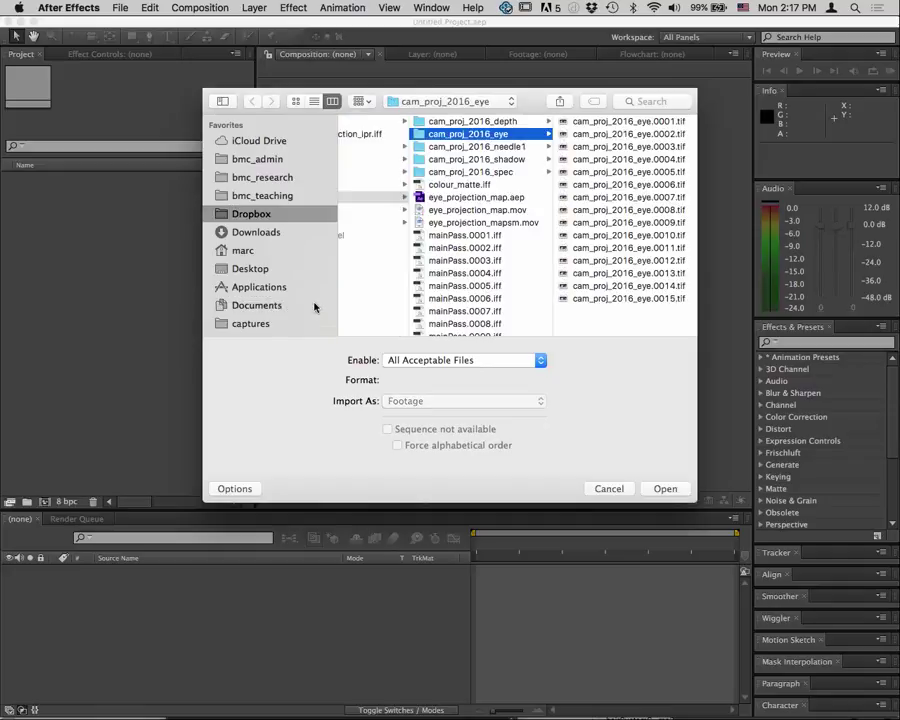
pyautogui.click(452, 101)
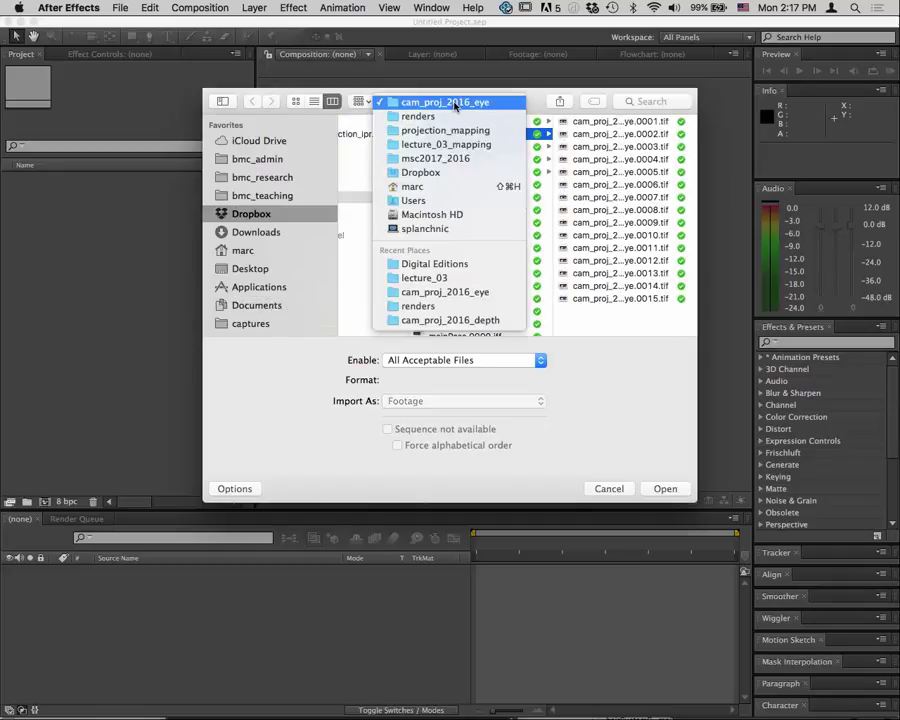
pyautogui.click(456, 158)
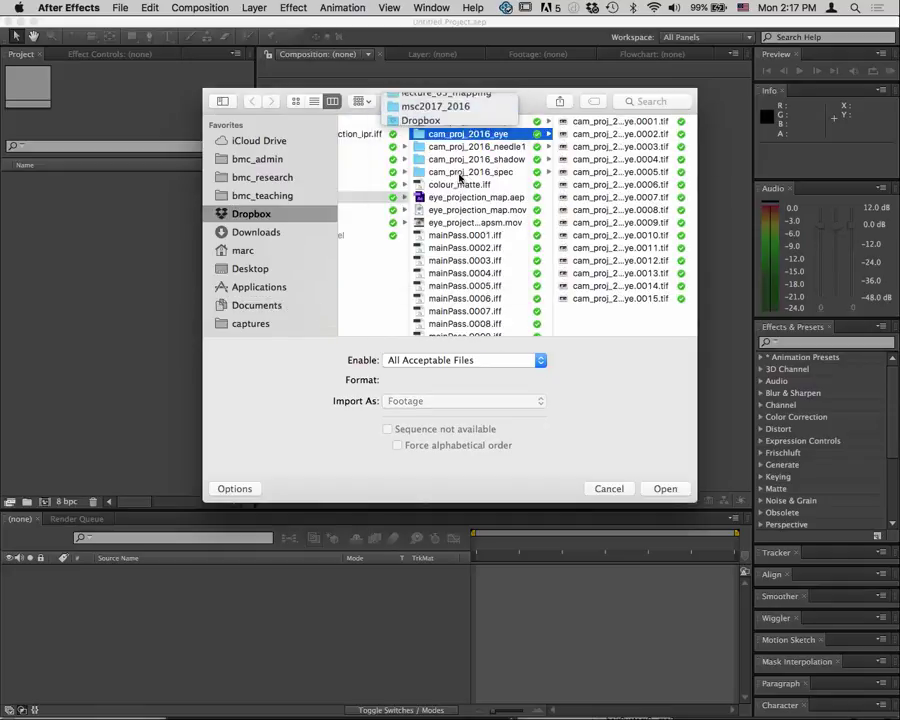
pyautogui.click(568, 160)
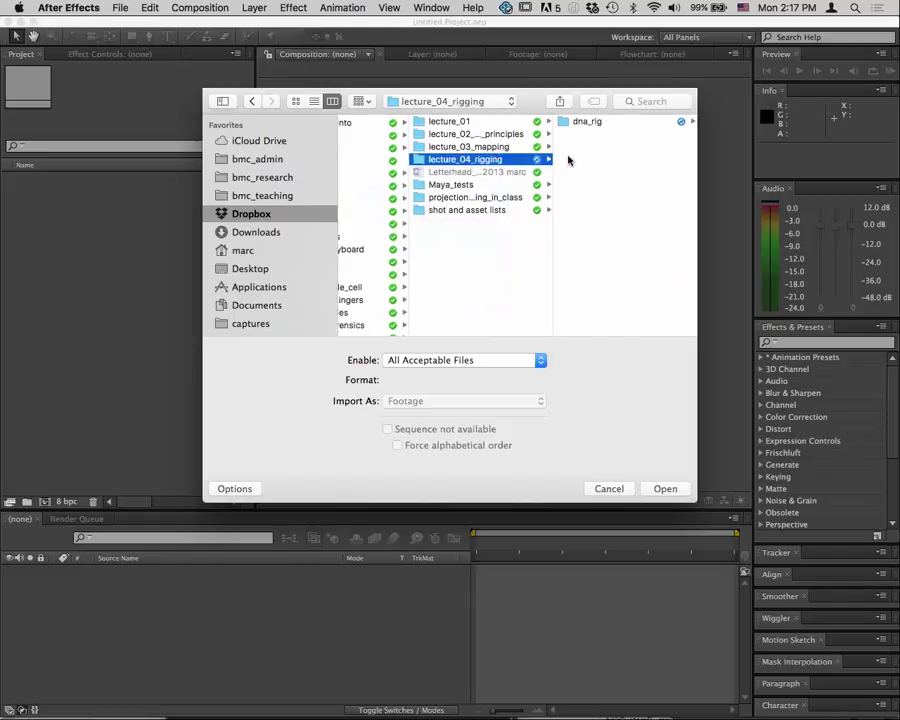
pyautogui.click(575, 122)
pyautogui.click(585, 160)
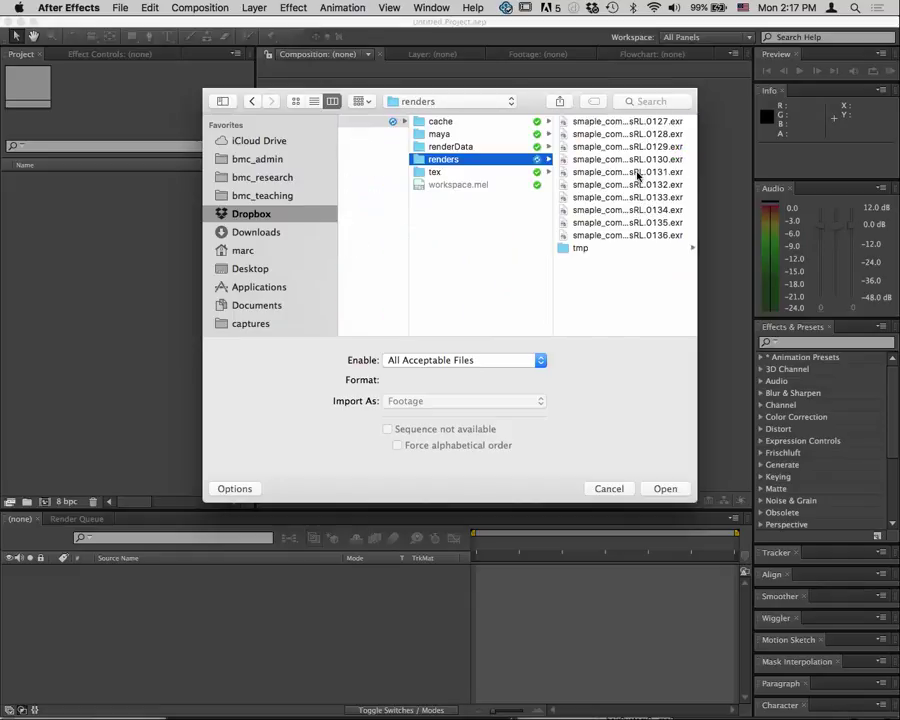
pyautogui.press('Right')
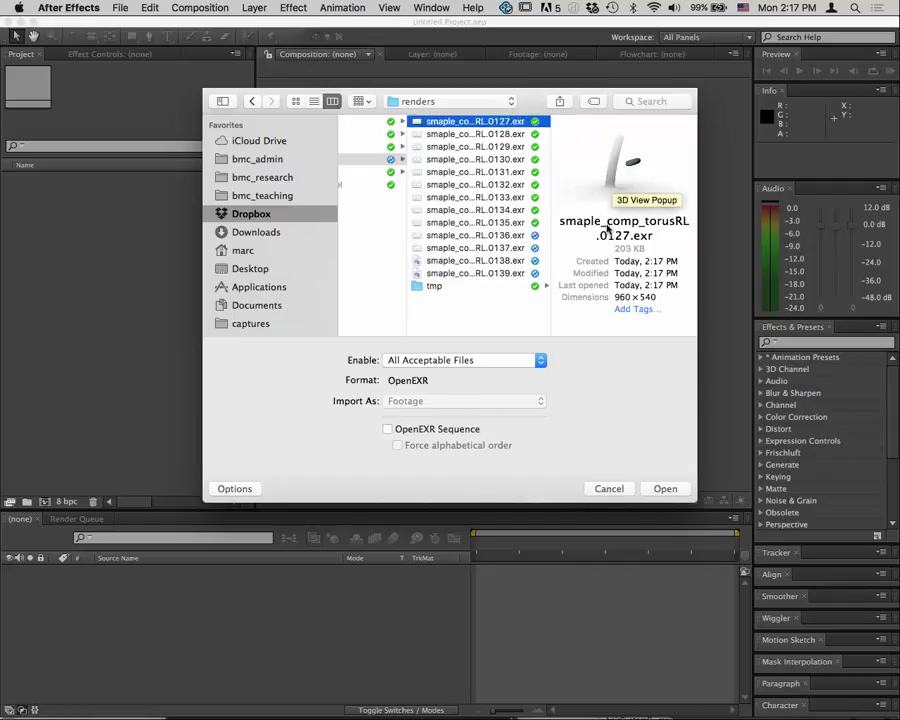
pyautogui.click(667, 489)
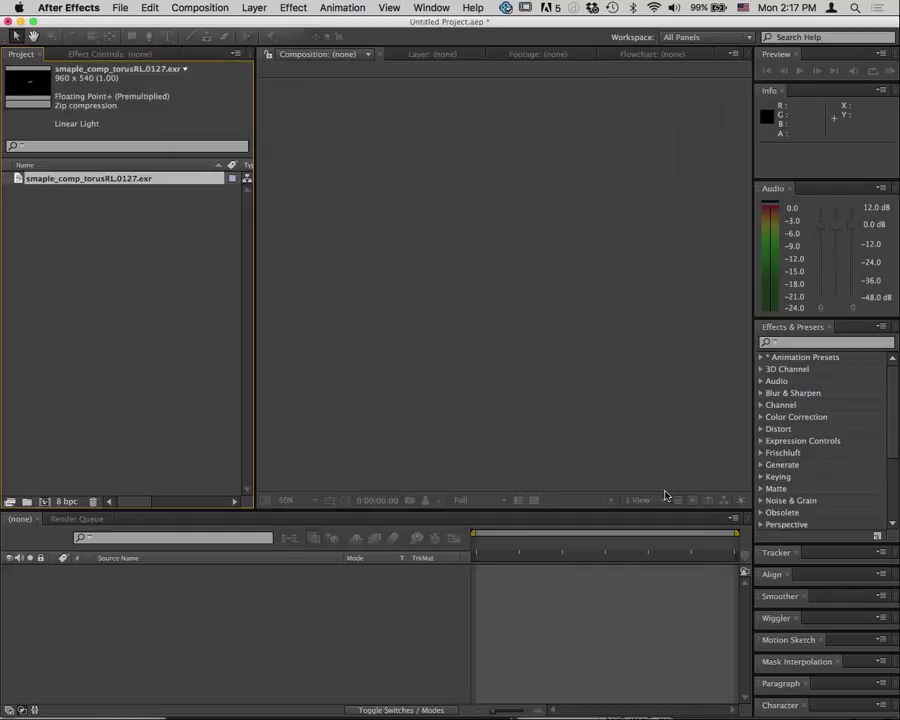
# Create a new composition from the imported torusRL image, scrub through it and return to the first frame
pyautogui.moveTo(44, 183); pyautogui.dragTo(46, 502)
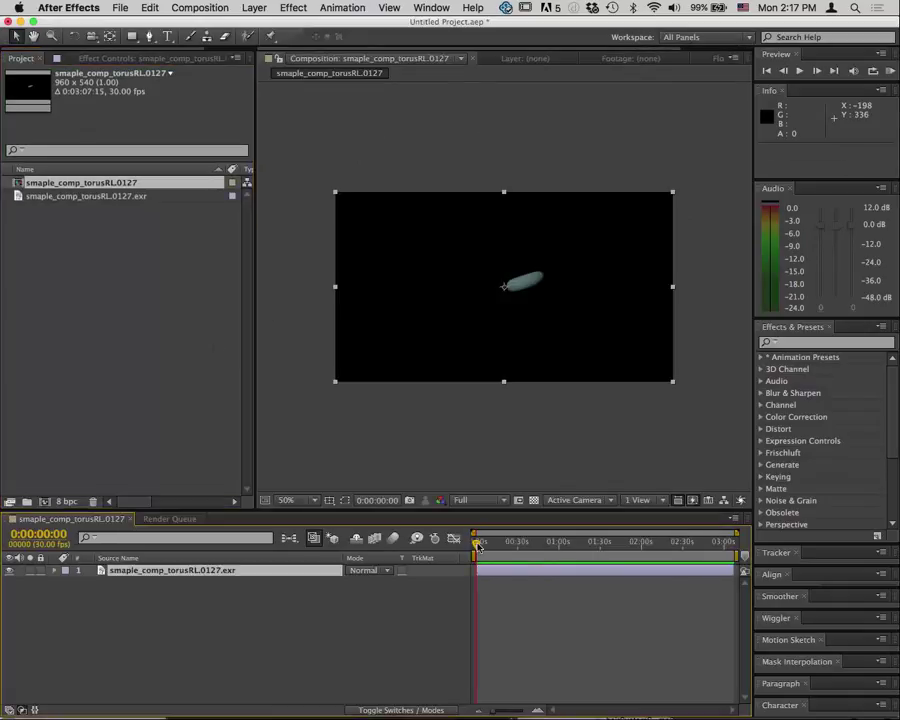
pyautogui.moveTo(479, 545); pyautogui.dragTo(529, 545)
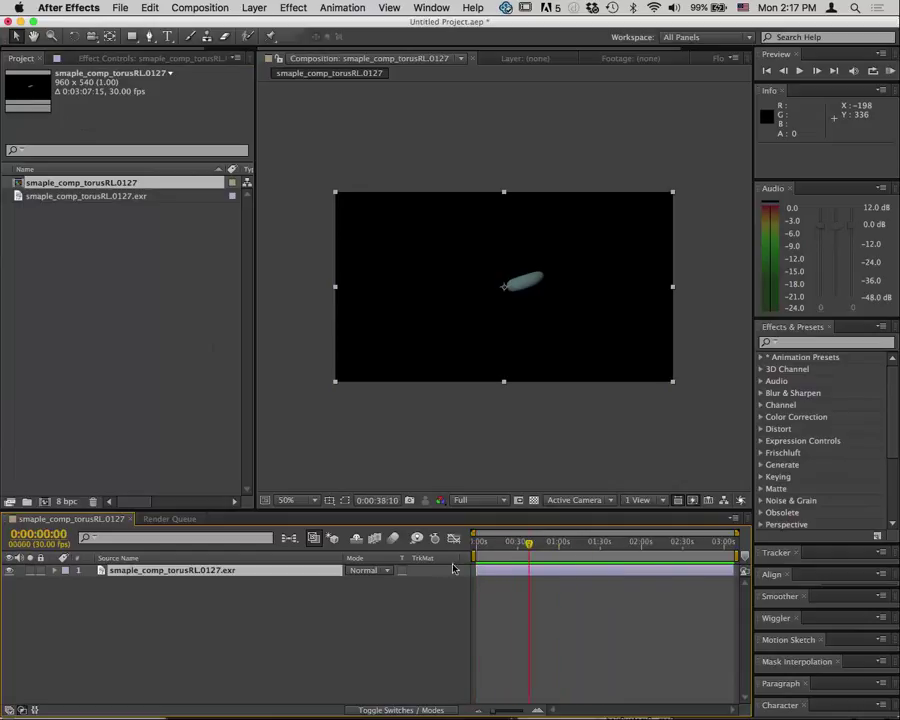
pyautogui.press('Home')
# Replace the single torusRL image with the OpenEXR sequence starting at smaple_comp_torusRL.0127.exr
pyautogui.click(83, 199)
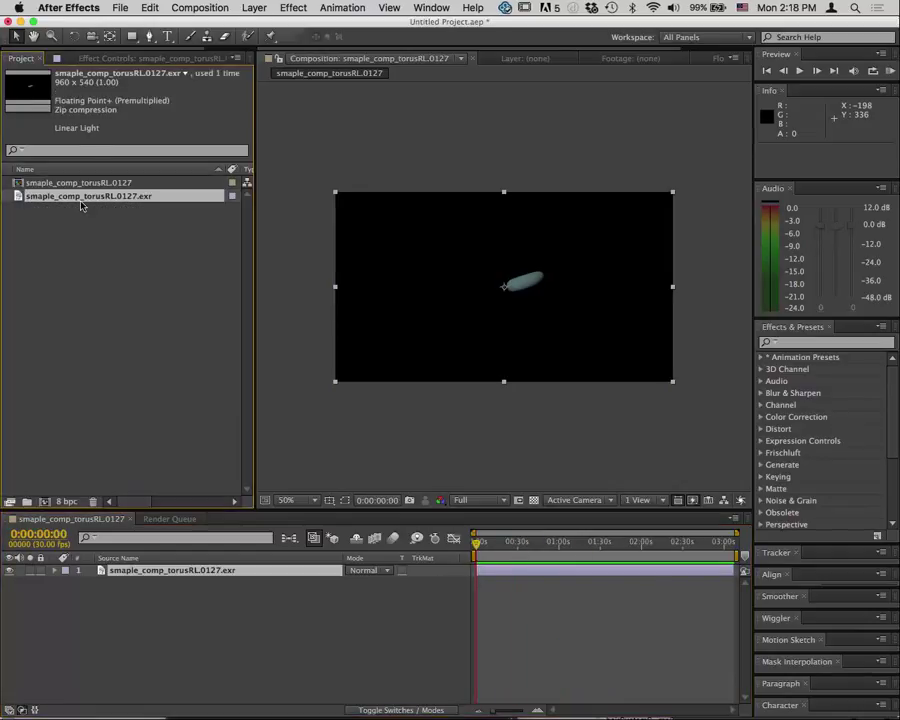
pyautogui.rightClick(83, 201)
pyautogui.moveTo(163, 292)
pyautogui.click(340, 292)
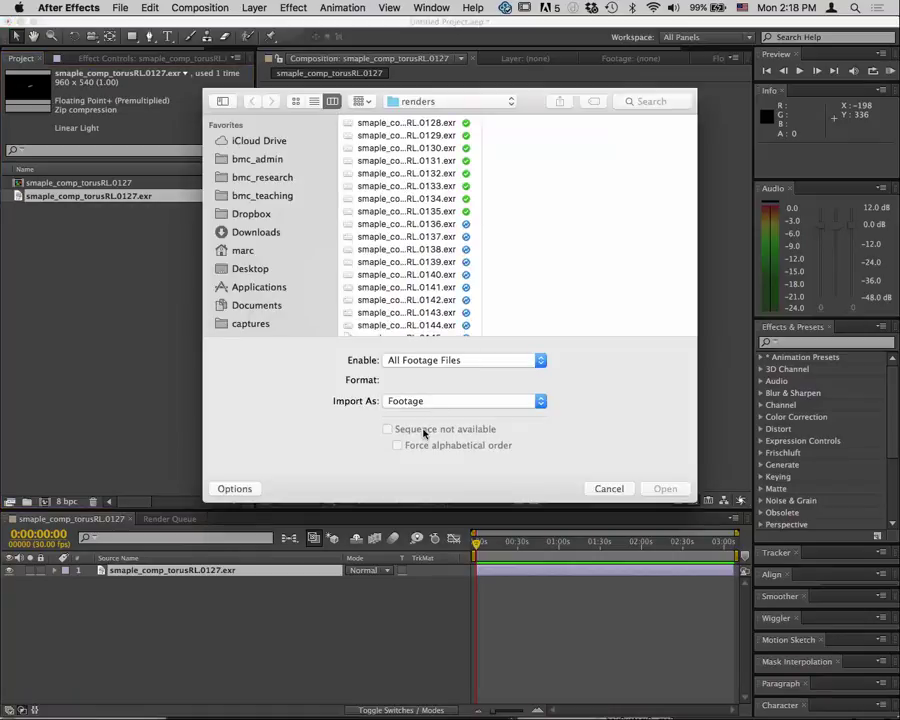
pyautogui.scroll(-1, 407, 137)
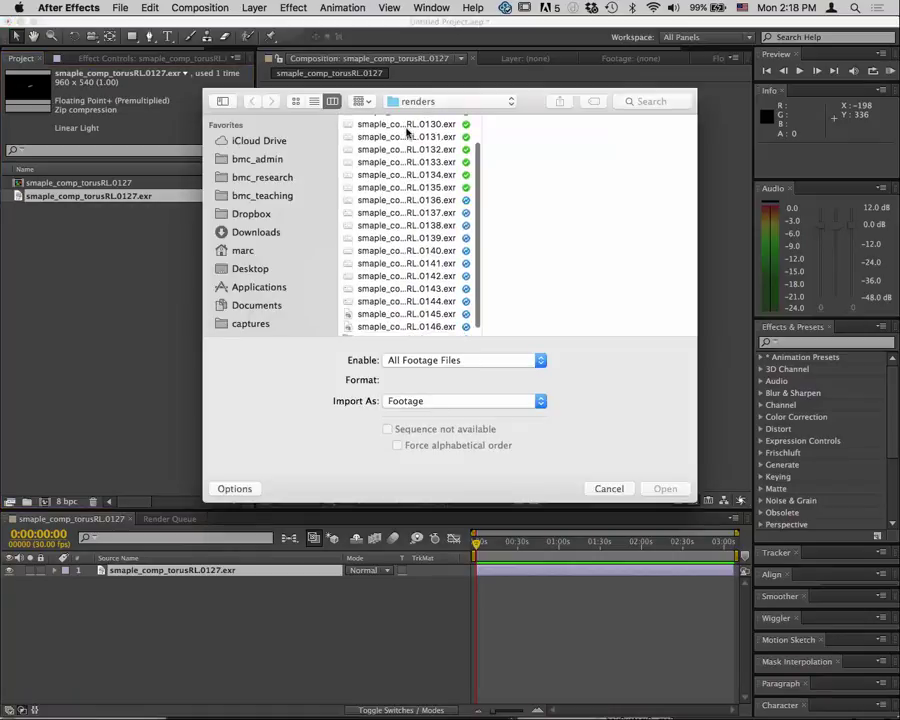
pyautogui.scroll(2, 407, 130)
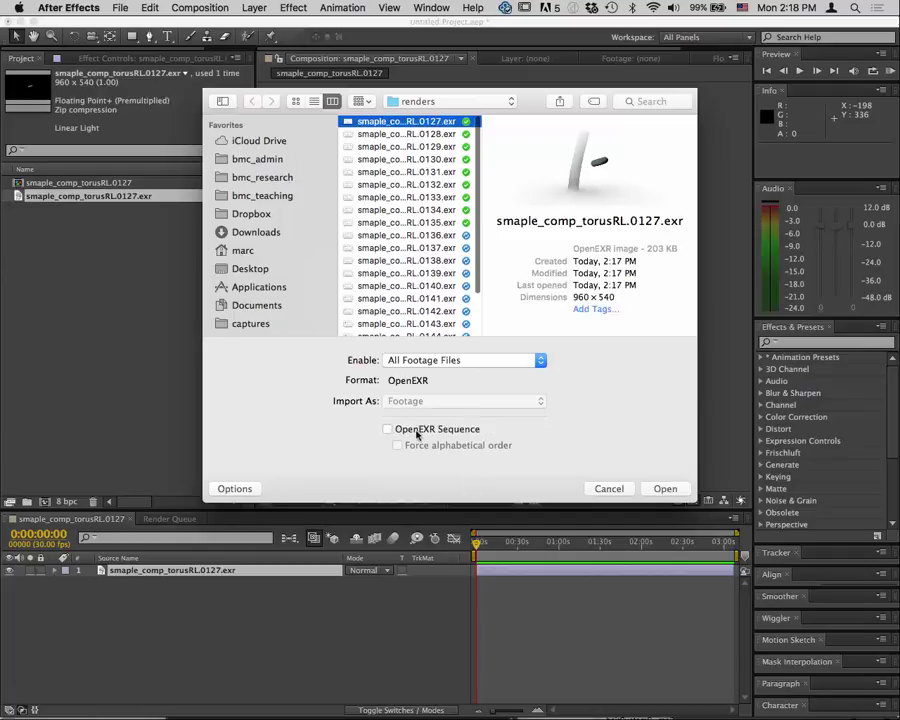
pyautogui.click(665, 488)
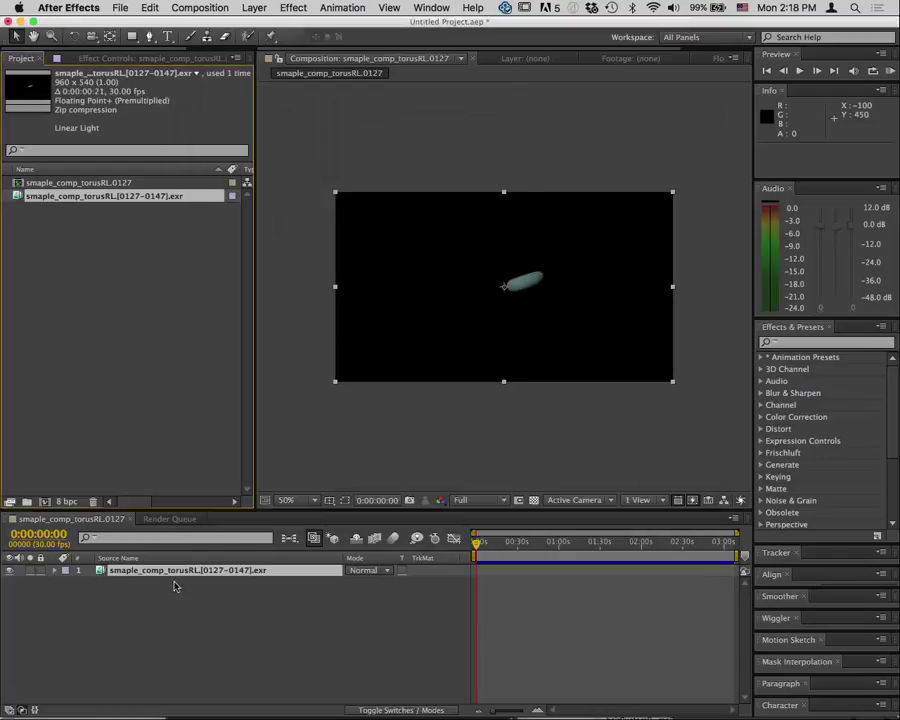
# Preview the composition and reload the torusRL sequence footage to pick up newly rendered frames
pyautogui.press('space')
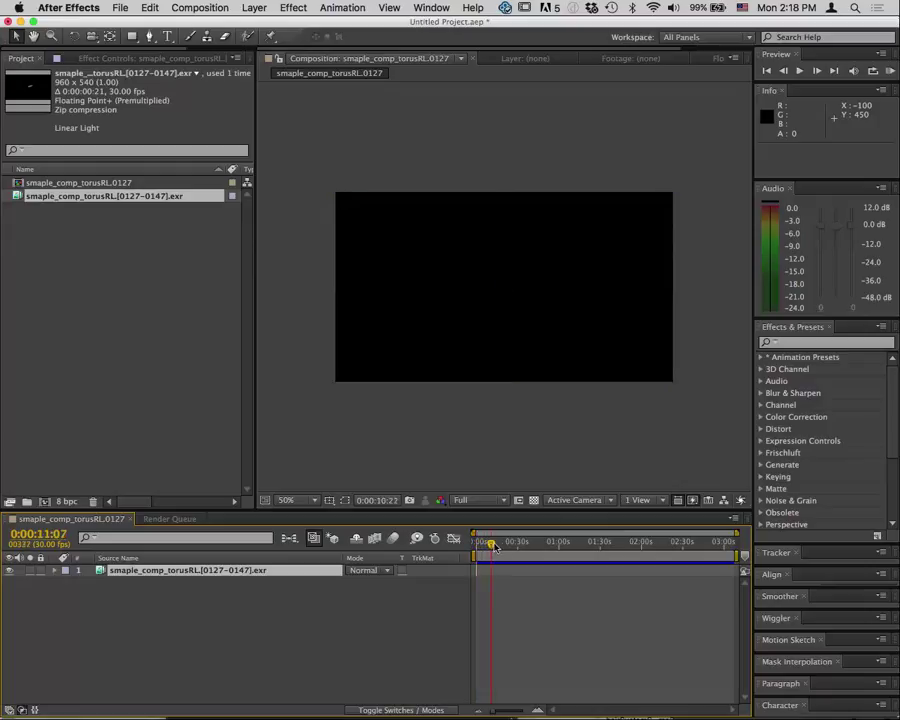
pyautogui.rightClick(76, 198)
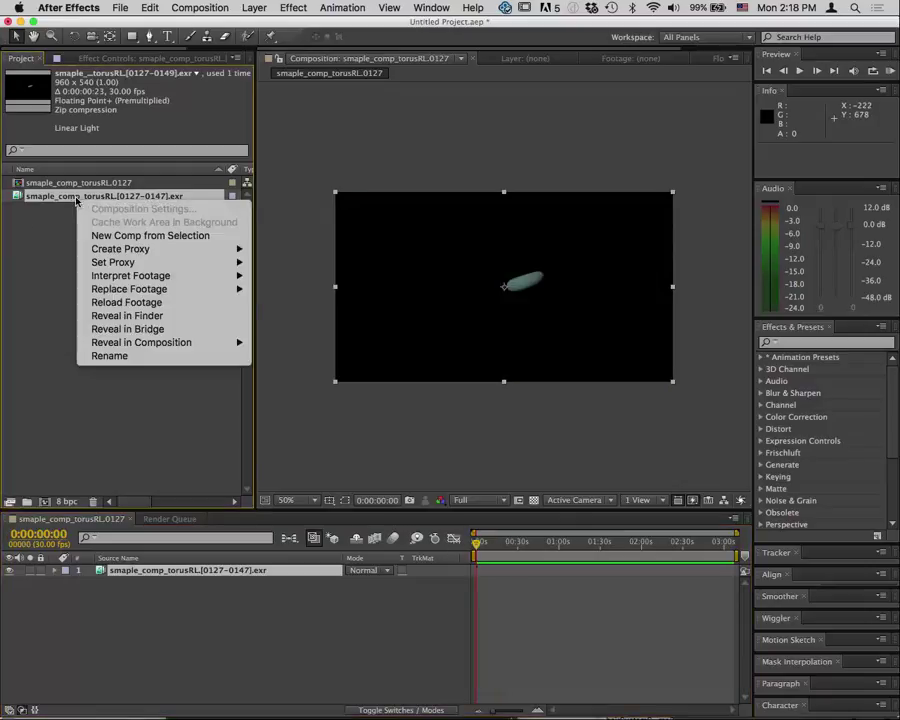
pyautogui.click(120, 302)
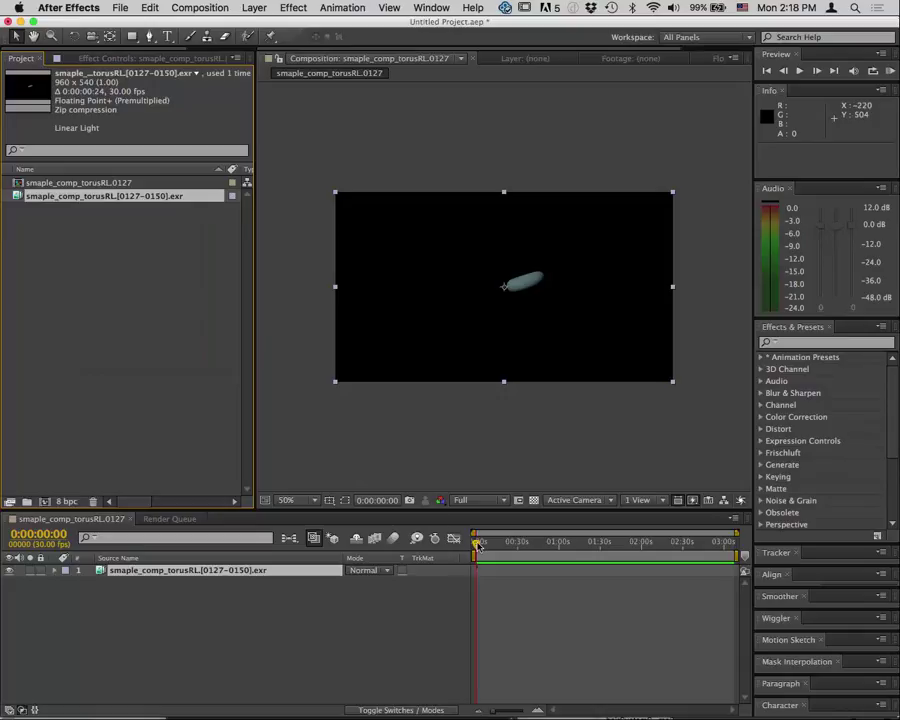
# Delete the torusRL layer from the composition and add the reloaded torusRL sequence in its place
pyautogui.click(214, 572)
pyautogui.press('Delete')
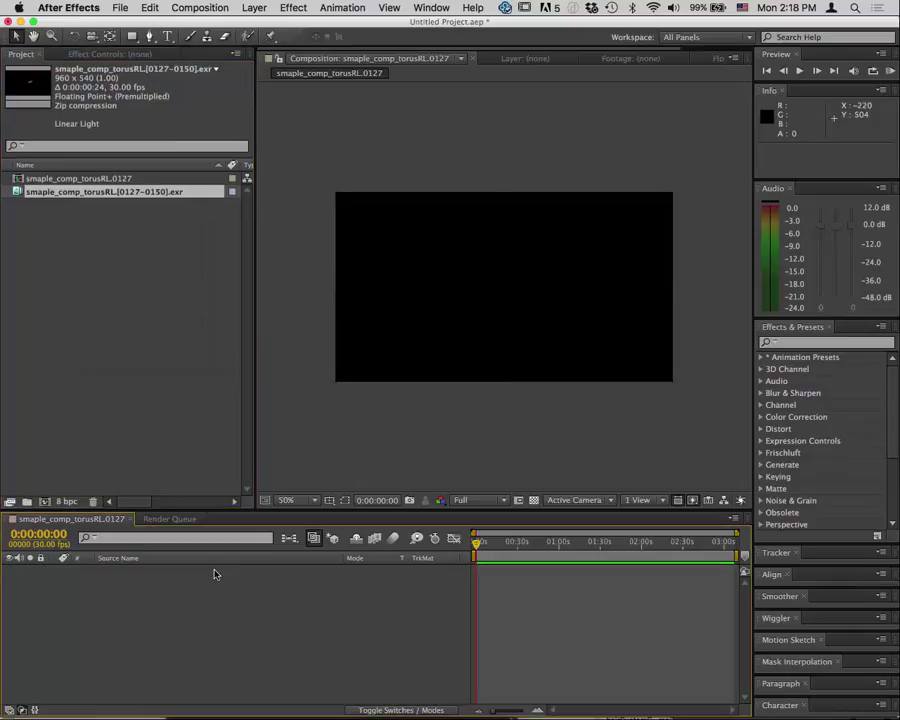
pyautogui.moveTo(76, 194); pyautogui.dragTo(504, 293)
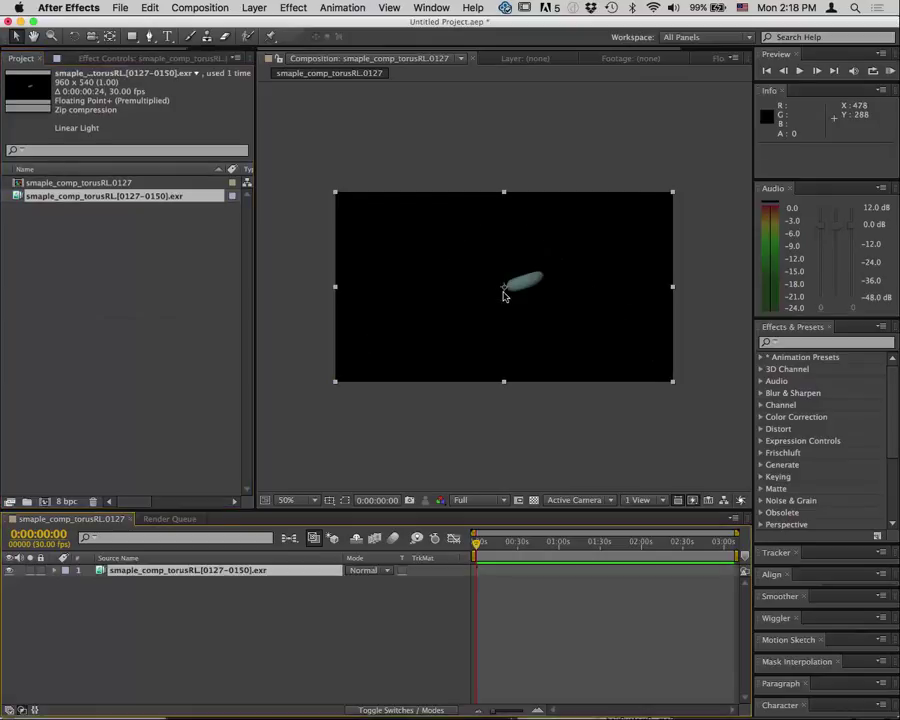
# Scrub through the first few frames of the torusRL layer to examine the rendered animation
pyautogui.moveTo(492, 713); pyautogui.dragTo(536, 712)
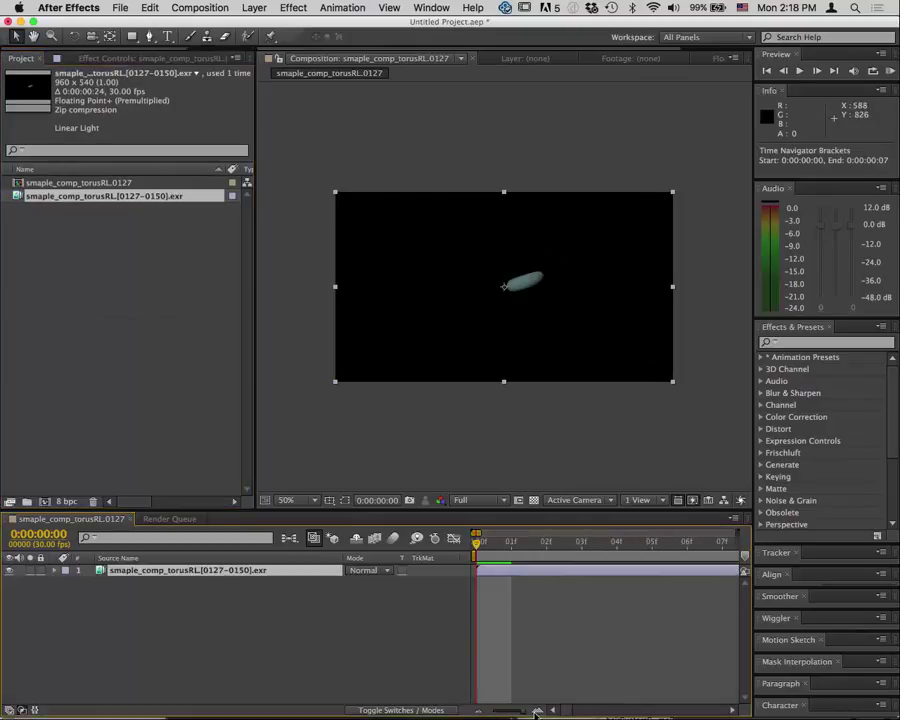
pyautogui.moveTo(493, 546); pyautogui.dragTo(407, 556)
pyautogui.moveTo(467, 558); pyautogui.dragTo(558, 565)
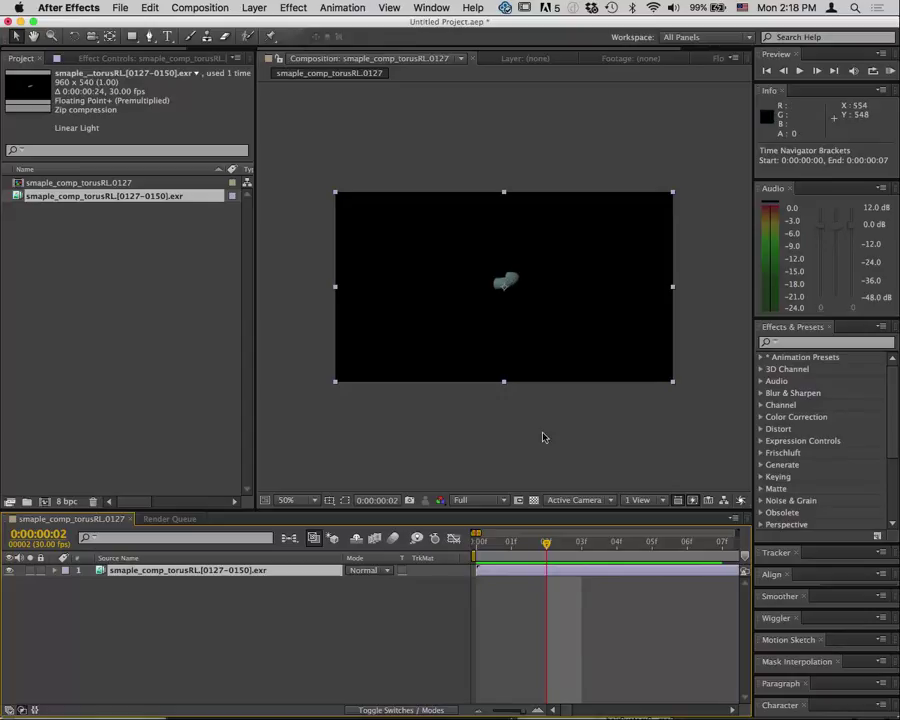
pyautogui.moveTo(548, 546); pyautogui.dragTo(580, 548)
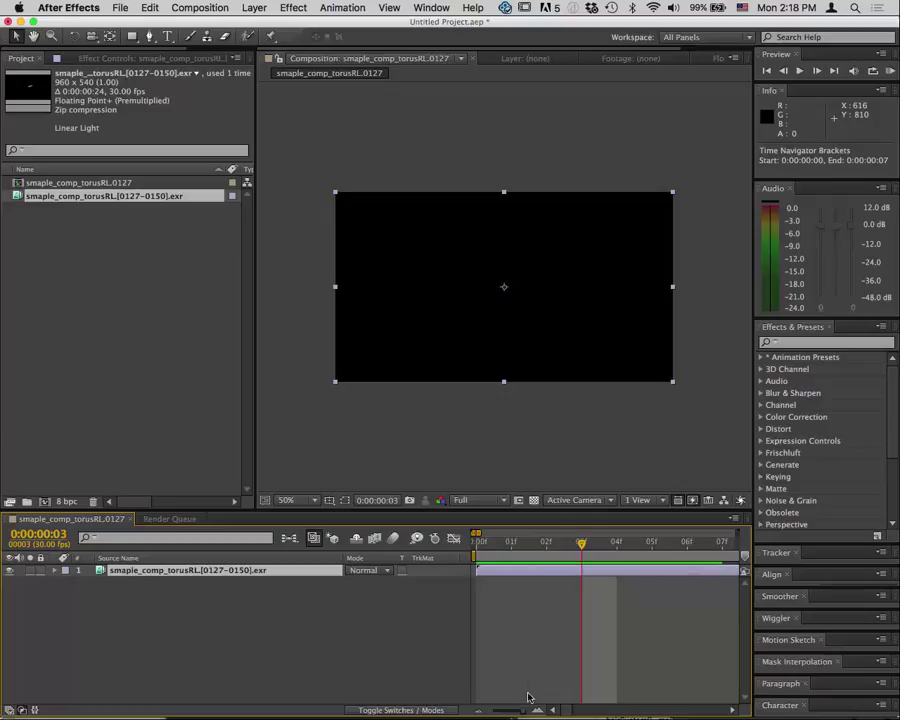
# Reload the smaple_comp_torusRL EXR sequence so it picks up the newly rendered frames
pyautogui.moveTo(517, 712); pyautogui.dragTo(514, 715)
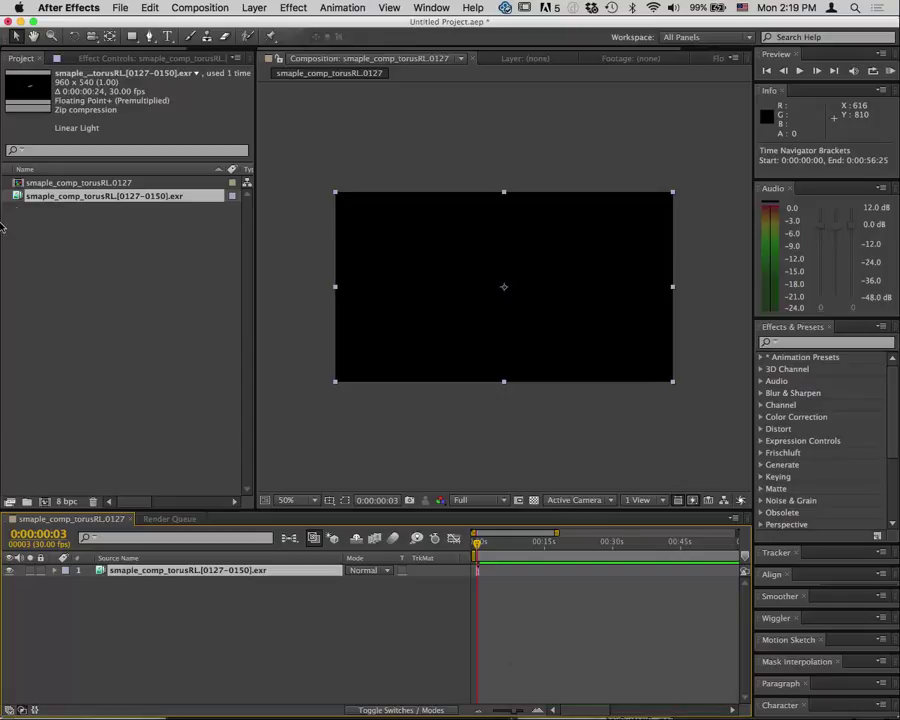
pyautogui.rightClick(62, 200)
pyautogui.click(130, 301)
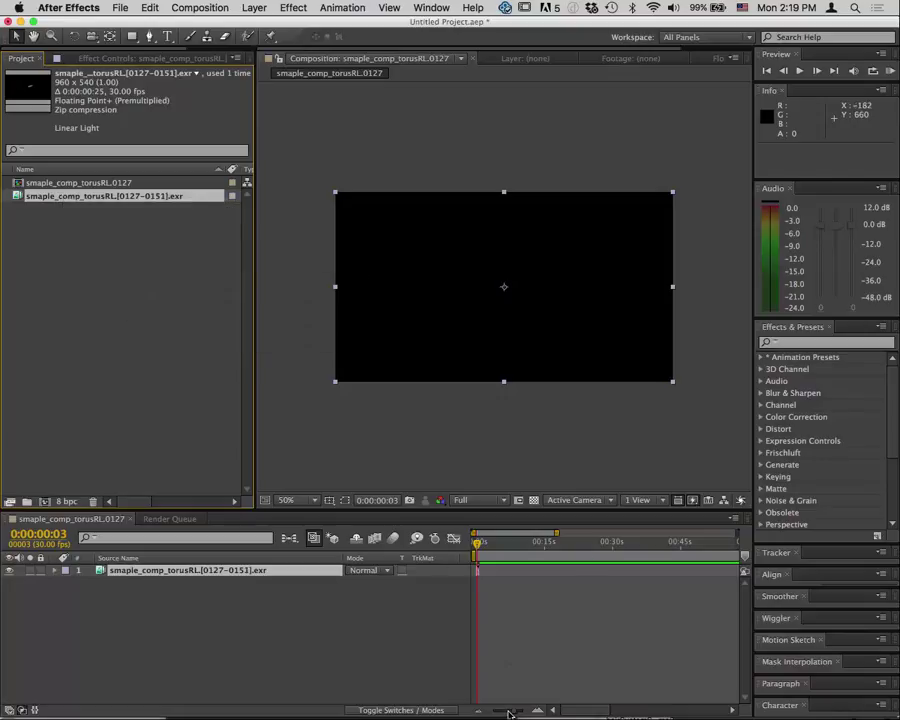
pyautogui.moveTo(510, 713); pyautogui.dragTo(501, 713)
pyautogui.moveTo(507, 712)
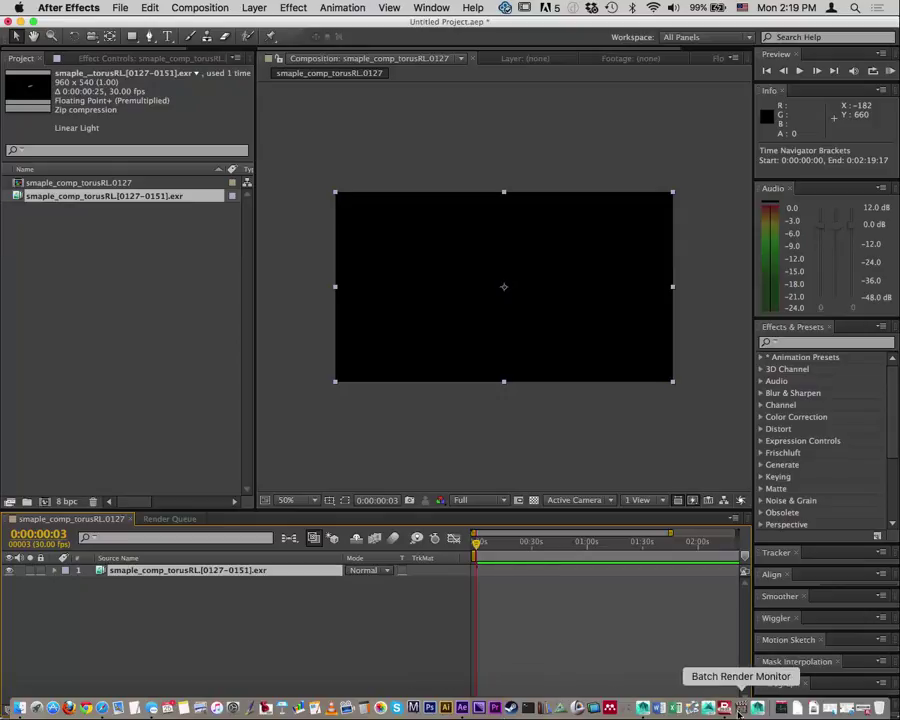
# Switch to Maya, force quit the other running application from the Dock, and return to After Effects
pyautogui.click(641, 708)
pyautogui.rightClick(638, 708)
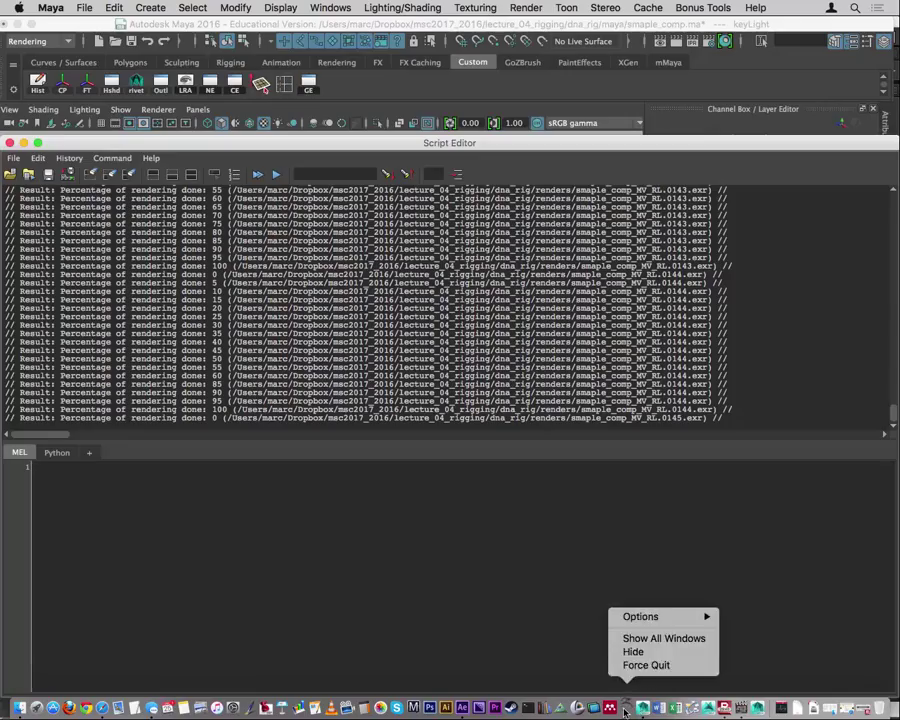
pyautogui.click(632, 667)
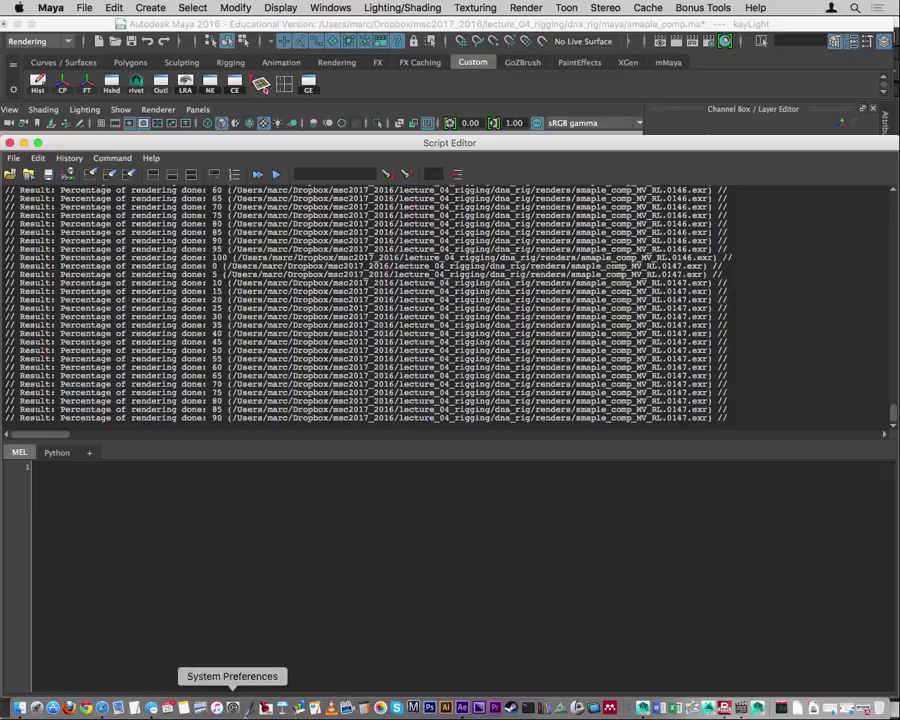
pyautogui.click(461, 714)
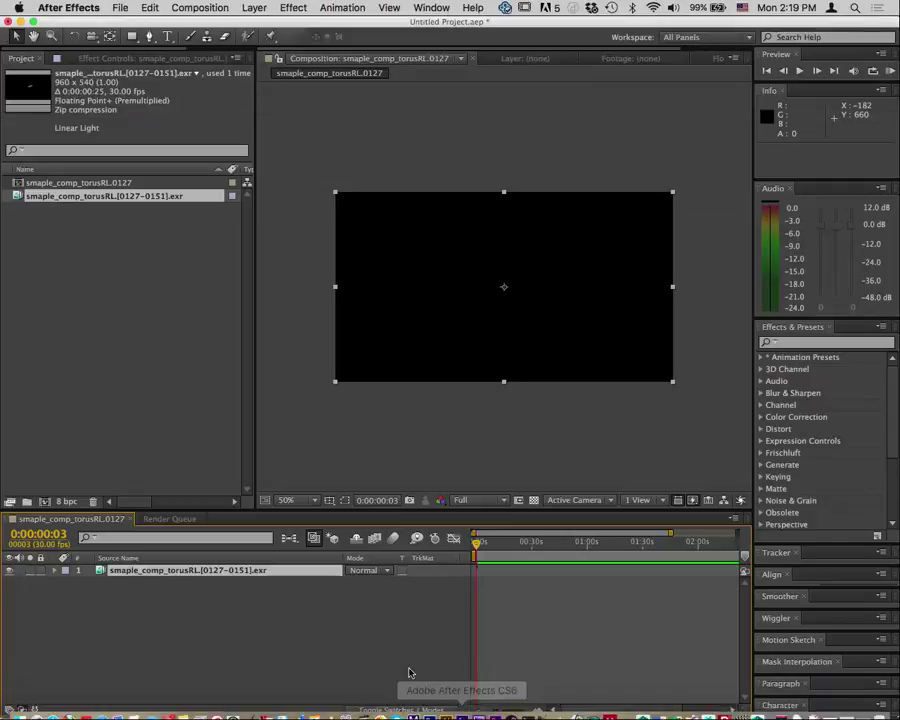
# Import the smaple_comp_MV_RL EXR image sequence from the renders folder, starting at frame 0127
pyautogui.doubleClick(102, 277)
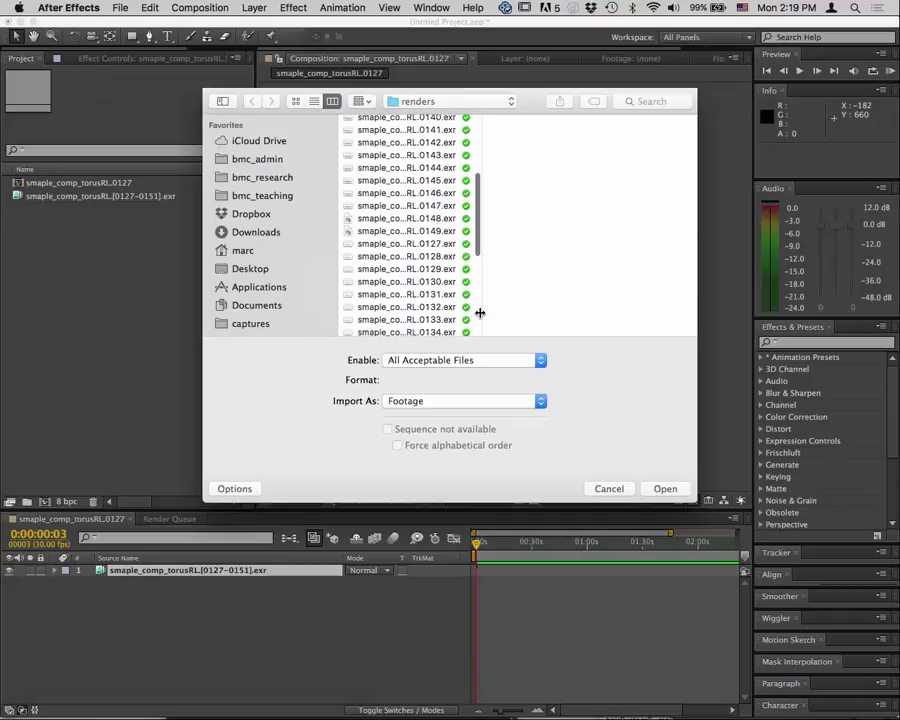
pyautogui.moveTo(480, 313); pyautogui.dragTo(645, 311)
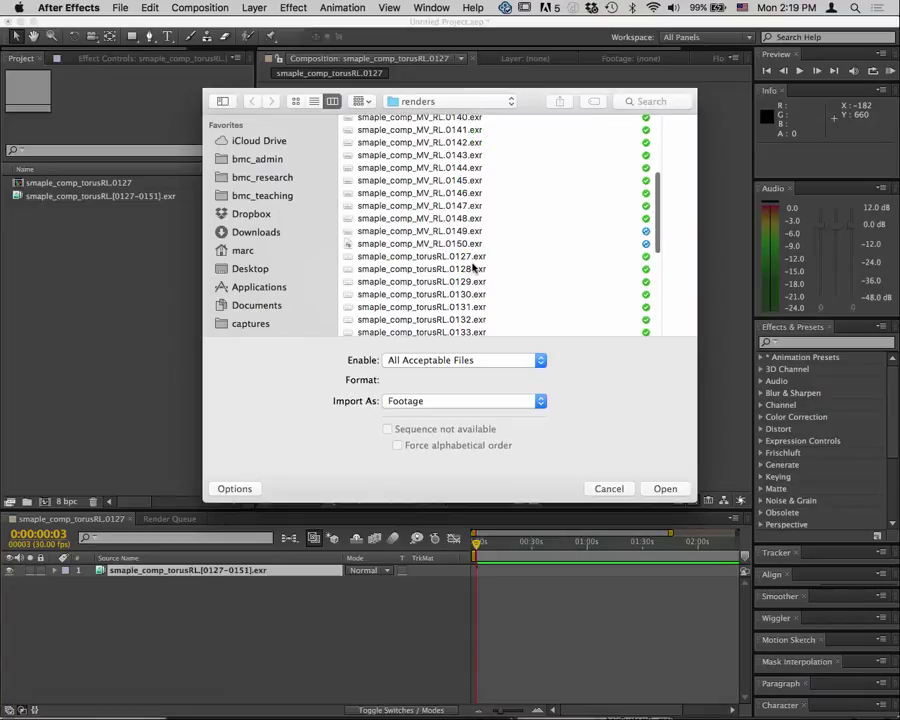
pyautogui.scroll(-1, 460, 280)
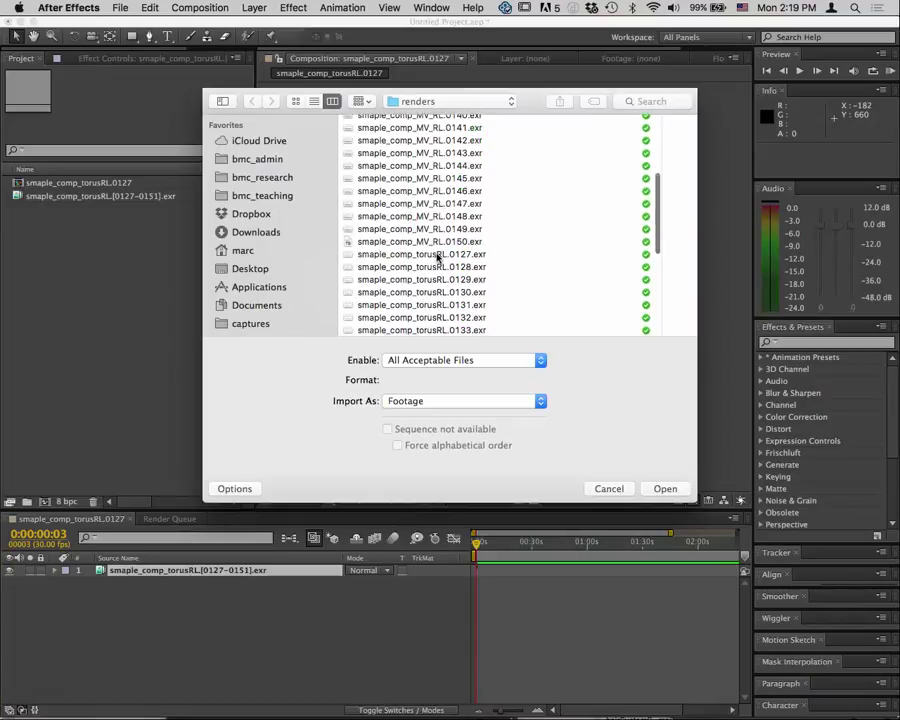
pyautogui.scroll(-10, 437, 257)
pyautogui.scroll(15, 440, 260)
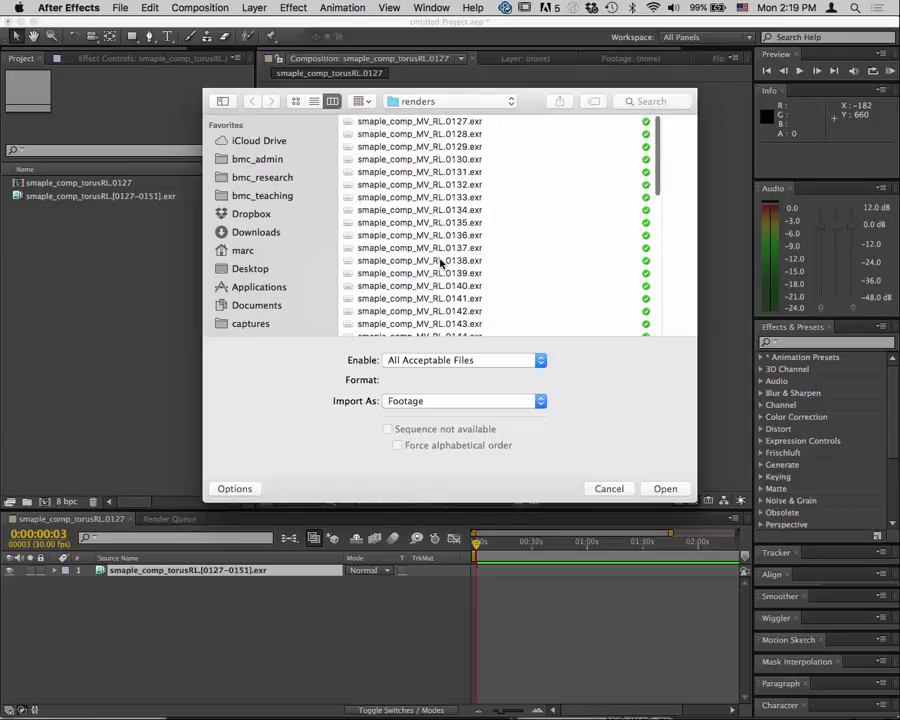
pyautogui.click(438, 121)
pyautogui.click(663, 487)
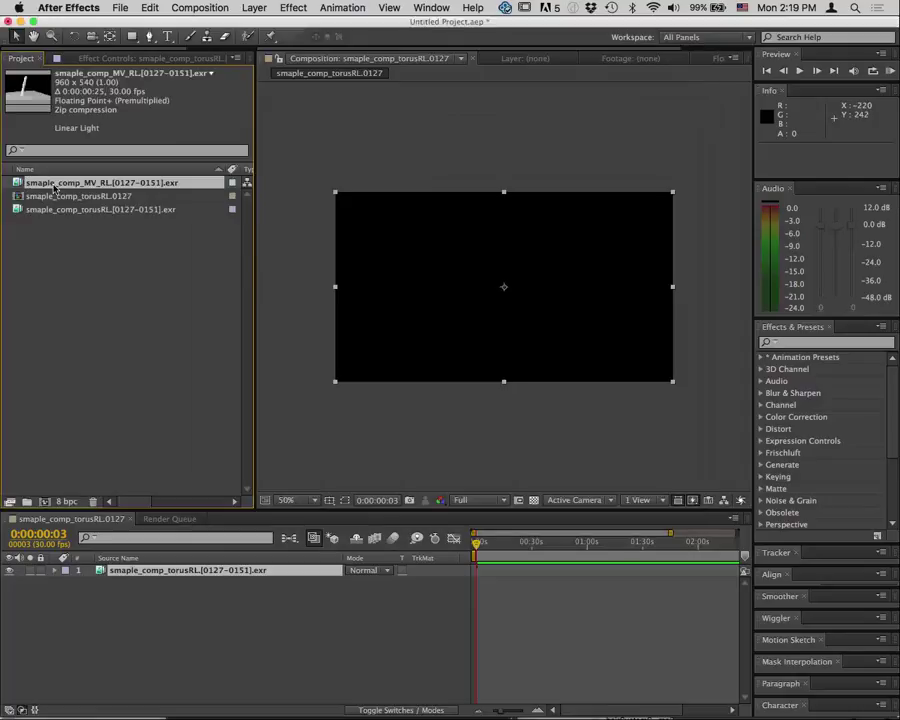
# Add the smaple_comp_MV_RL sequence to the composition above the torus layer and scrub through its opening frames
pyautogui.moveTo(64, 197); pyautogui.dragTo(503, 291)
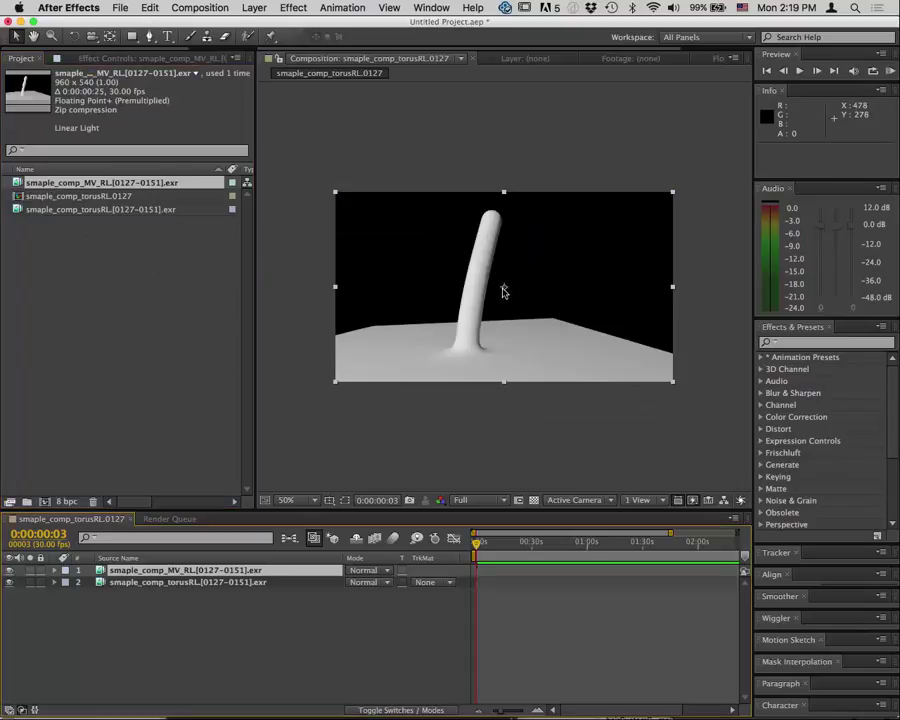
pyautogui.moveTo(477, 543); pyautogui.dragTo(450, 546)
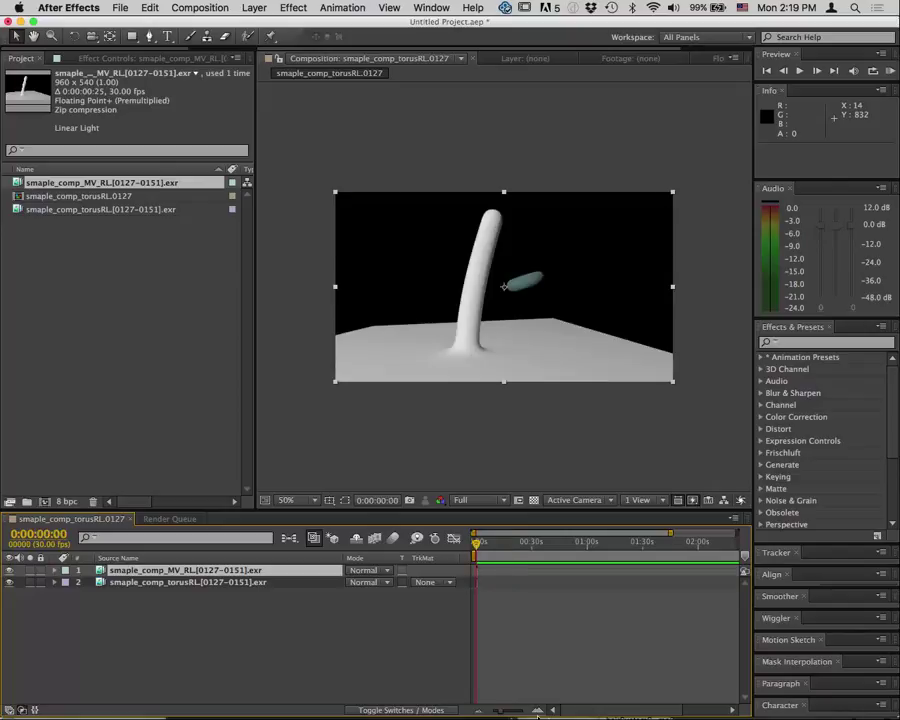
pyautogui.moveTo(497, 713); pyautogui.dragTo(535, 712)
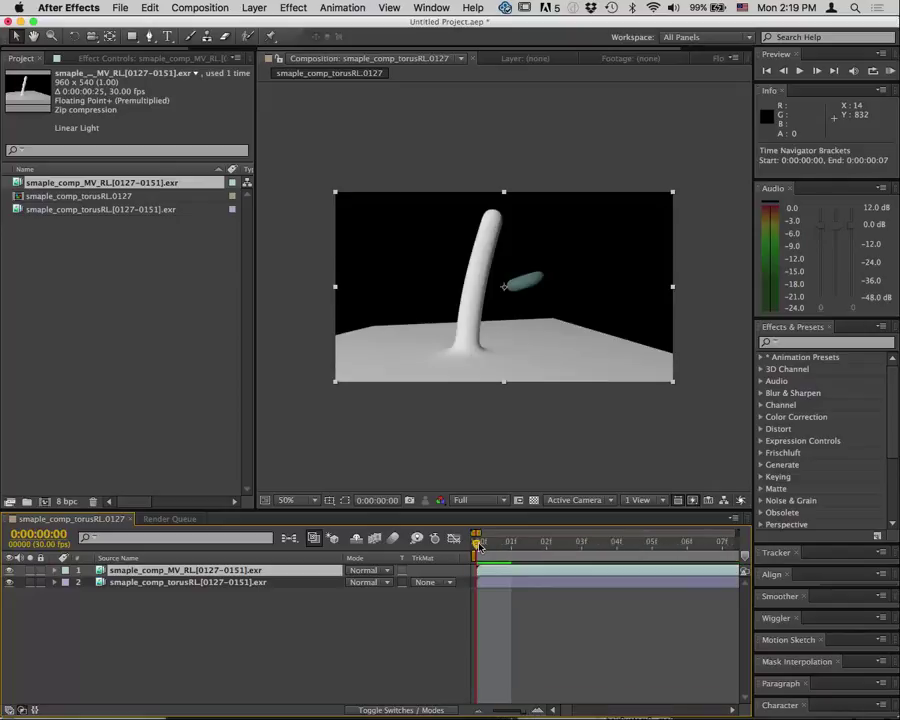
pyautogui.moveTo(494, 546); pyautogui.dragTo(630, 599)
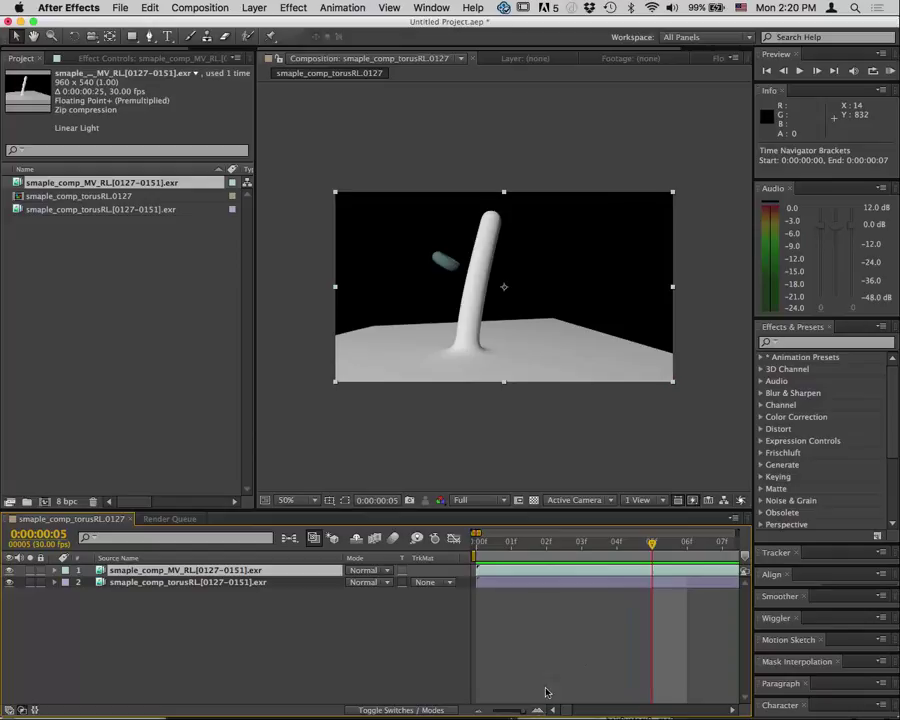
# Set the composition's duration to 0:00:07:15
pyautogui.click(198, 8)
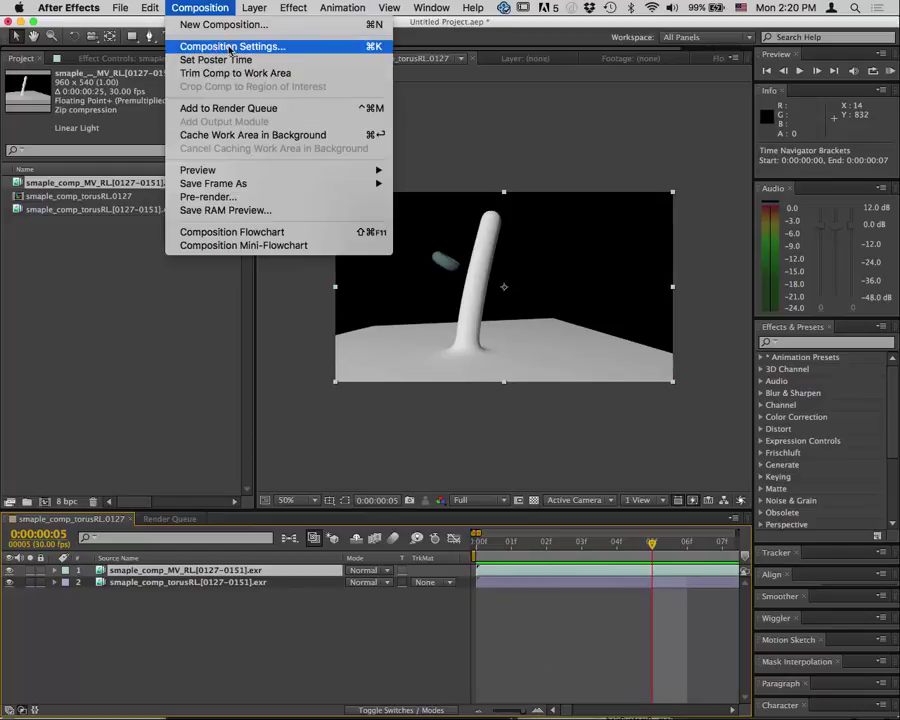
pyautogui.click(230, 47)
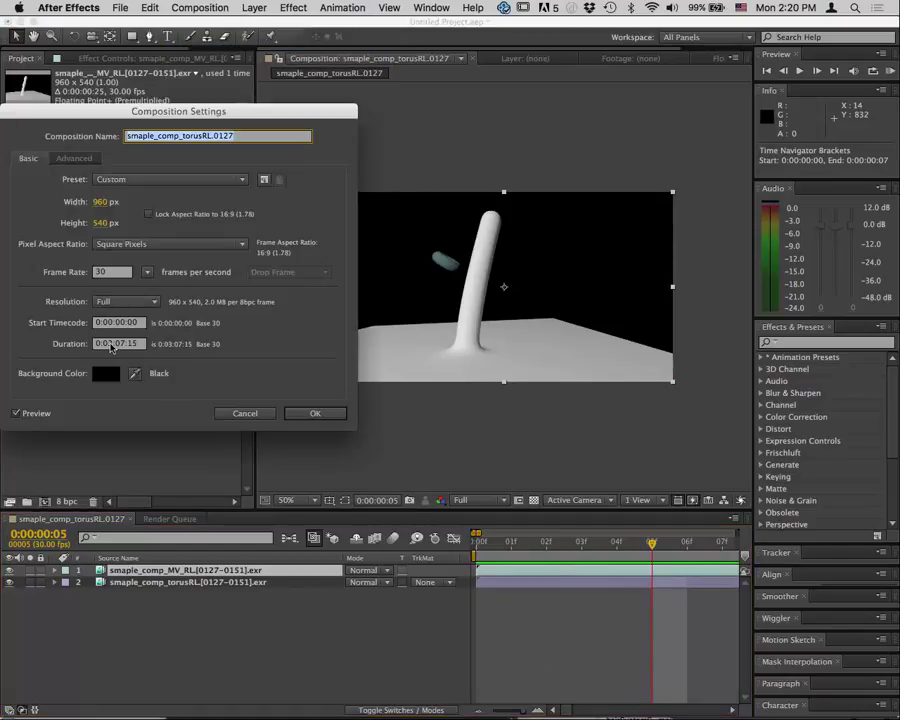
pyautogui.click(110, 346)
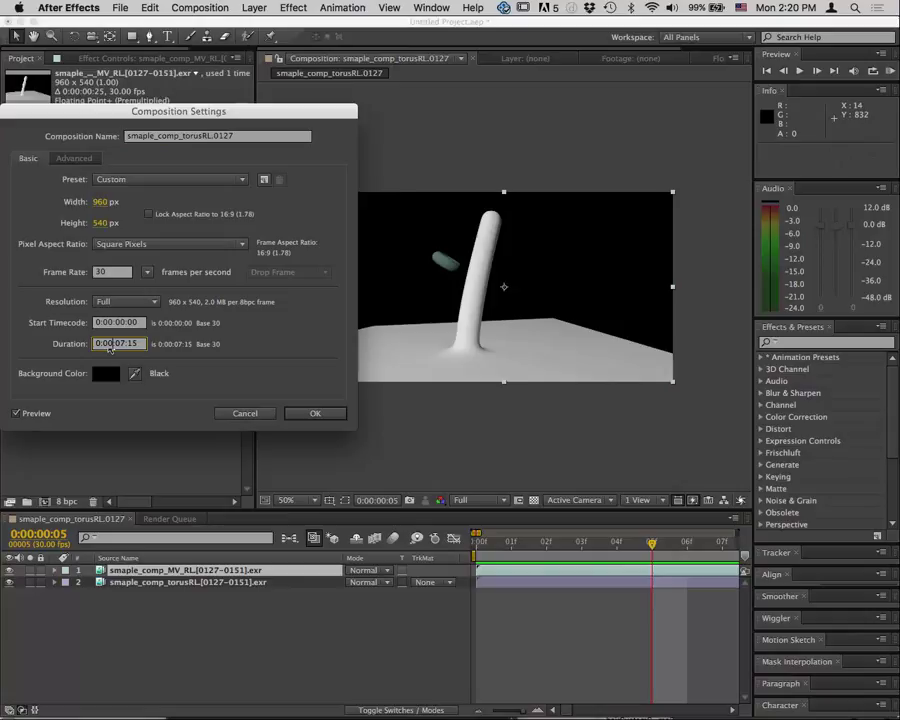
pyautogui.click(326, 416)
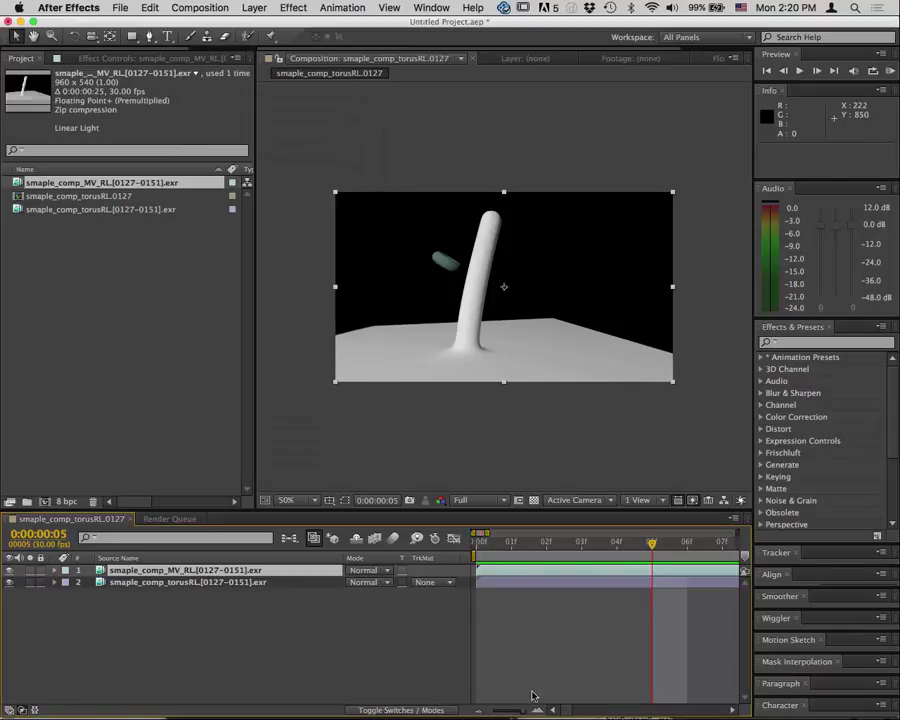
pyautogui.keyDown('alt'); pyautogui.scroll(-6, 531, 640); pyautogui.keyUp('alt')
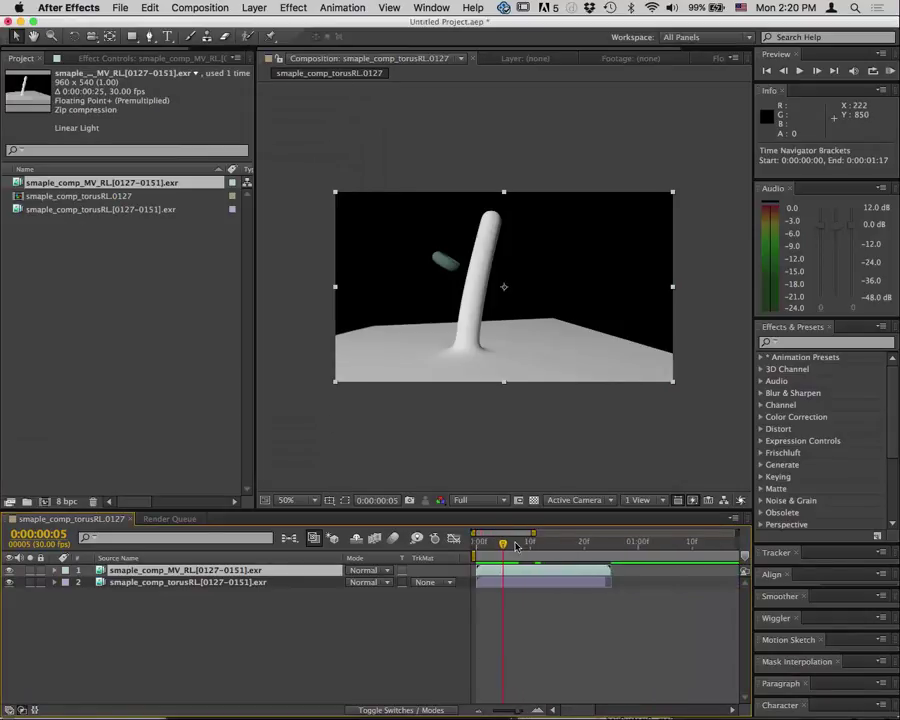
# Check the overlap around frame 20 and reorder the layers so smaple_comp_torusRL sits above smaple_comp_MV_RL
pyautogui.moveTo(505, 545); pyautogui.dragTo(583, 548)
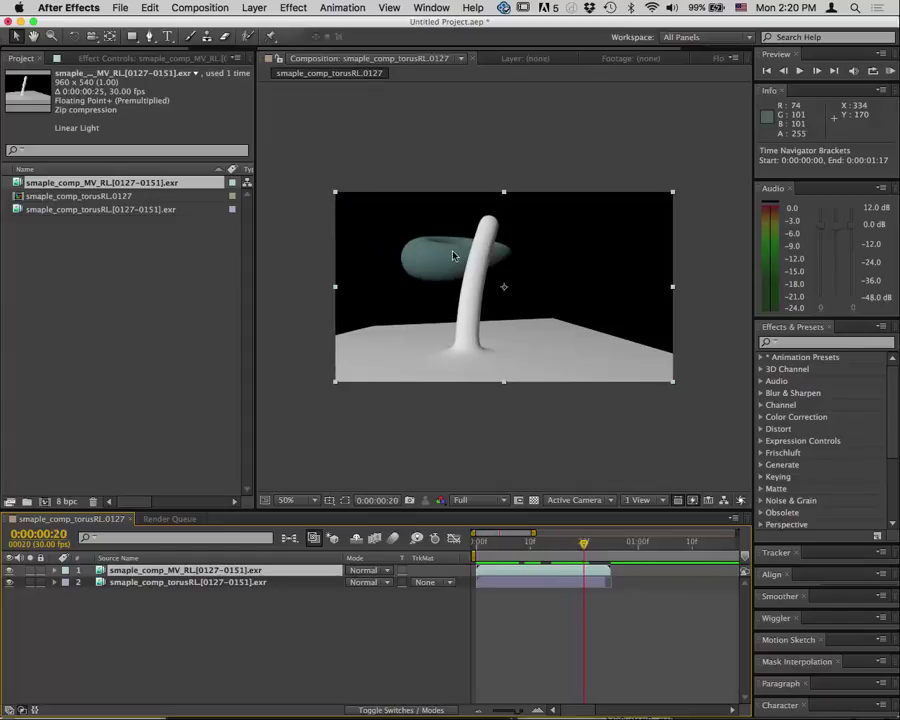
pyautogui.moveTo(214, 570); pyautogui.dragTo(161, 570)
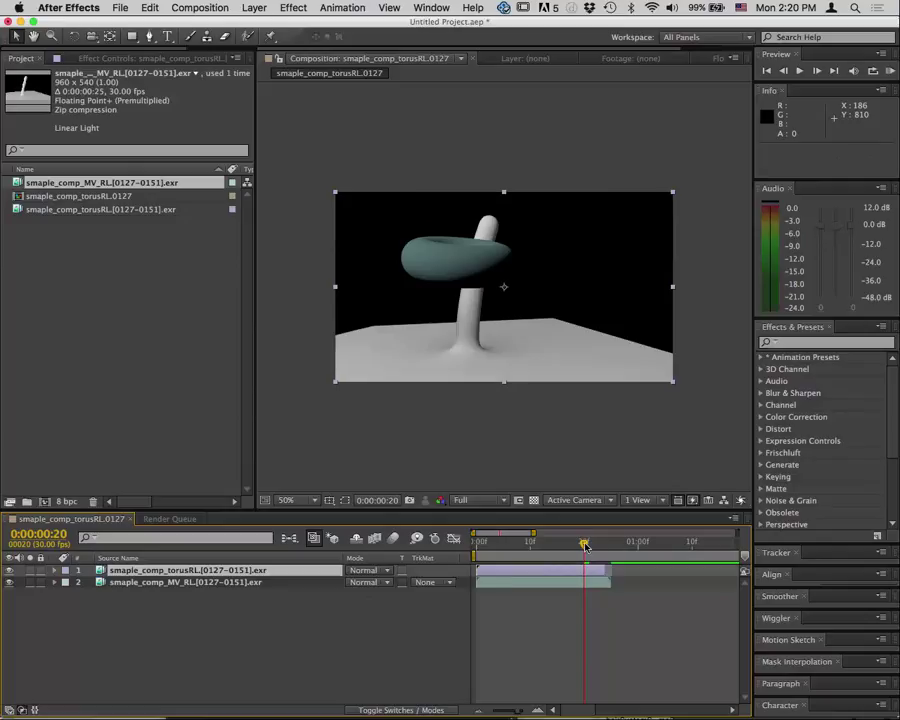
pyautogui.moveTo(585, 546)
pyautogui.mouseDown()
pyautogui.moveTo(417, 540)
pyautogui.moveTo(502, 542)
pyautogui.moveTo(430, 540)
pyautogui.moveTo(592, 564)
pyautogui.mouseUp()
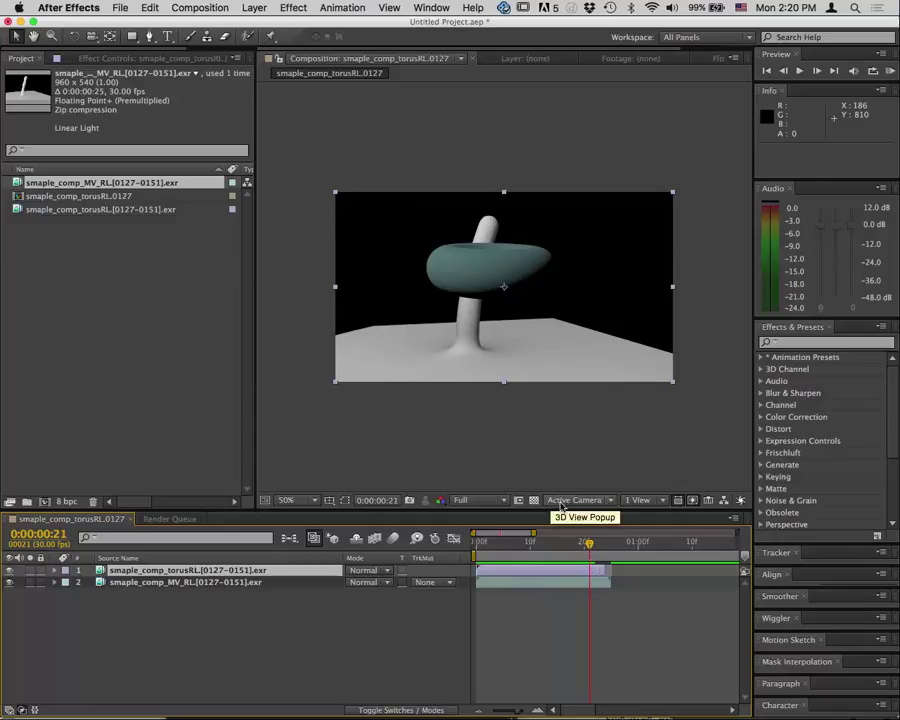
# Apply Hue/Saturation to the torus layer with Colorize enabled and Colorize Saturation set to 73
pyautogui.rightClick(207, 571)
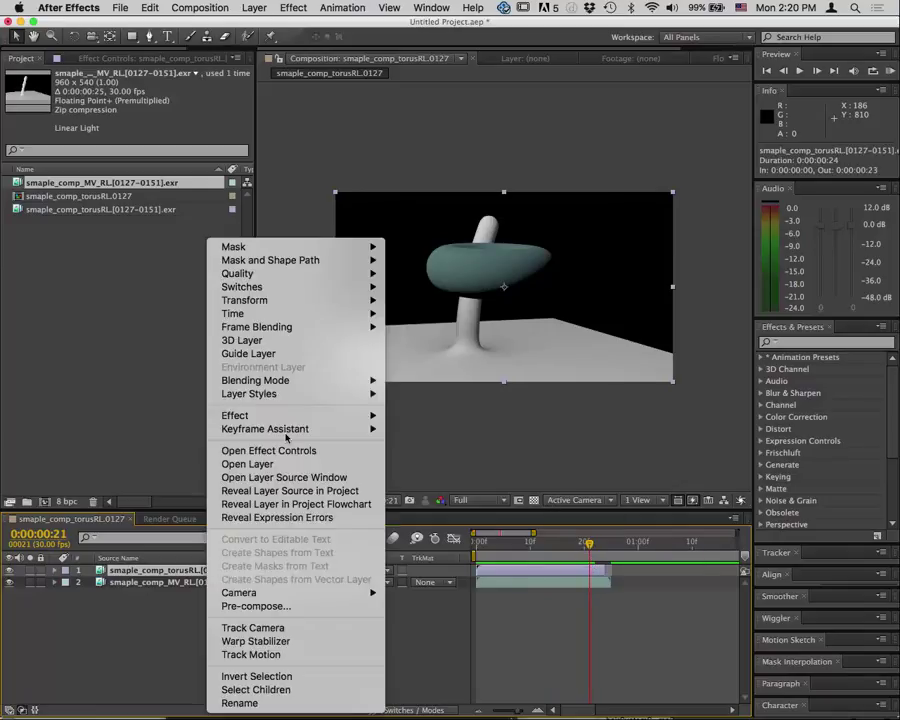
pyautogui.moveTo(250, 415)
pyautogui.moveTo(421, 427)
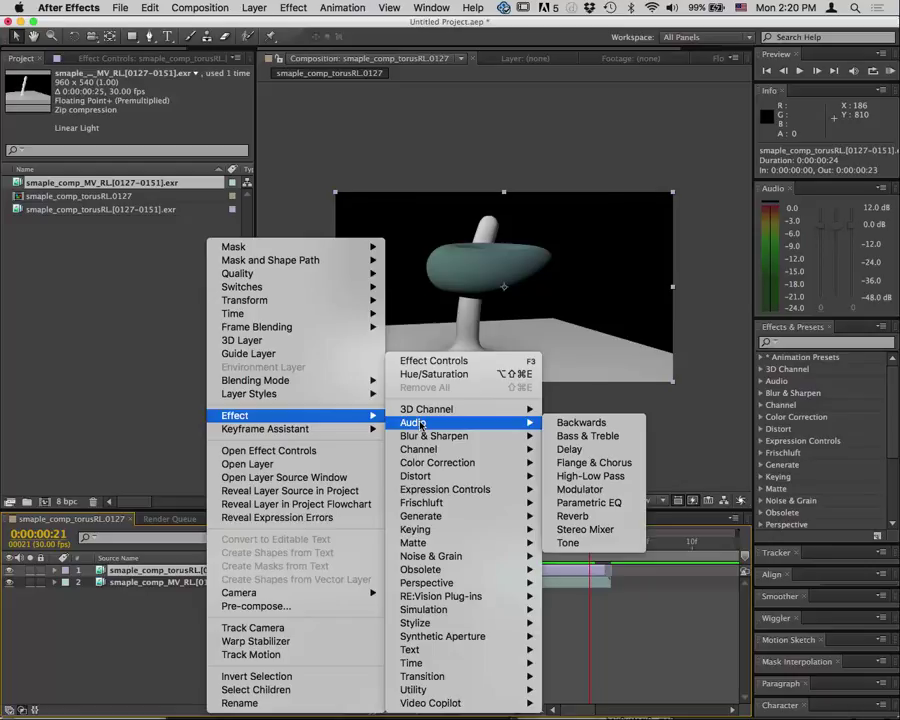
pyautogui.moveTo(460, 462)
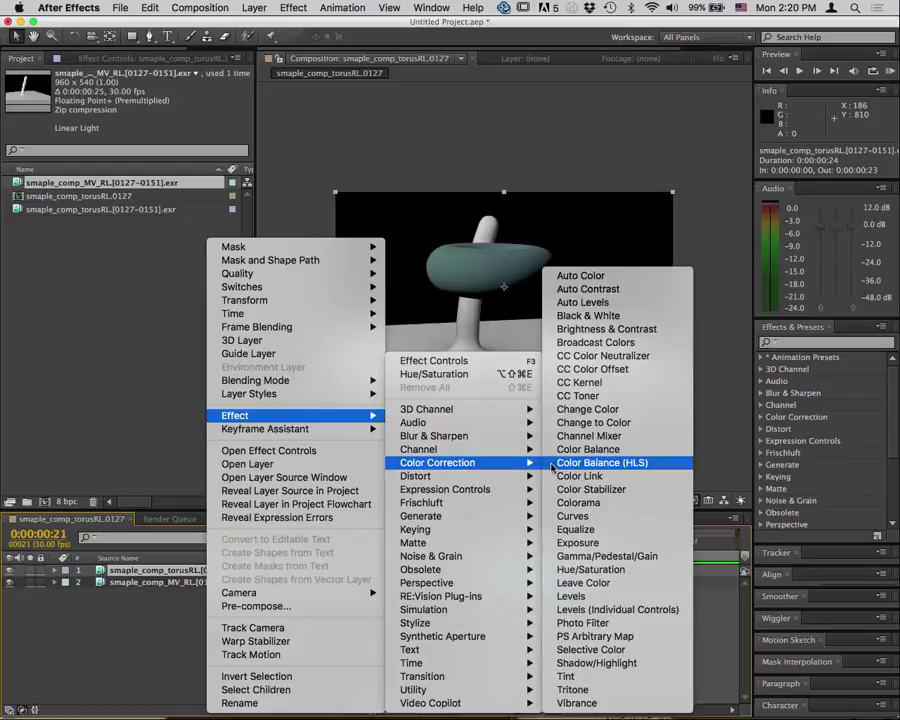
pyautogui.click(579, 570)
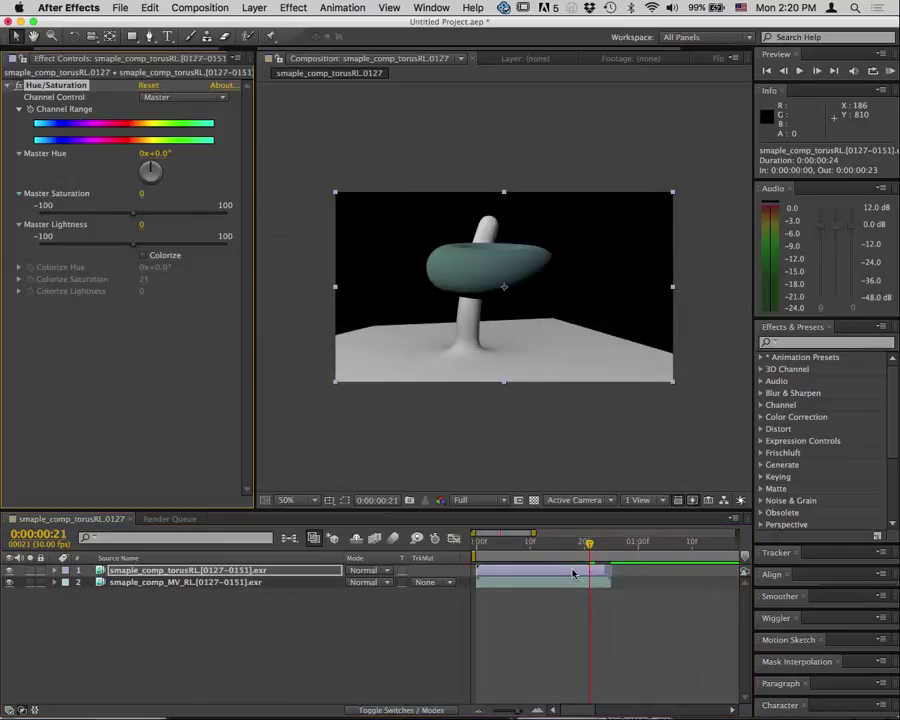
pyautogui.click(144, 256)
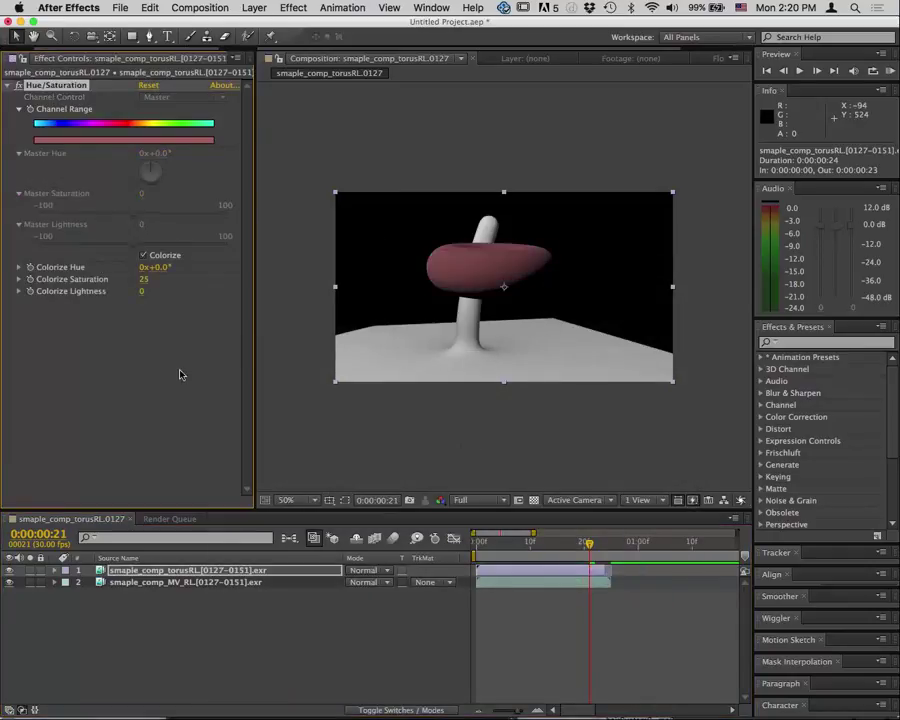
pyautogui.moveTo(144, 286); pyautogui.dragTo(183, 355)
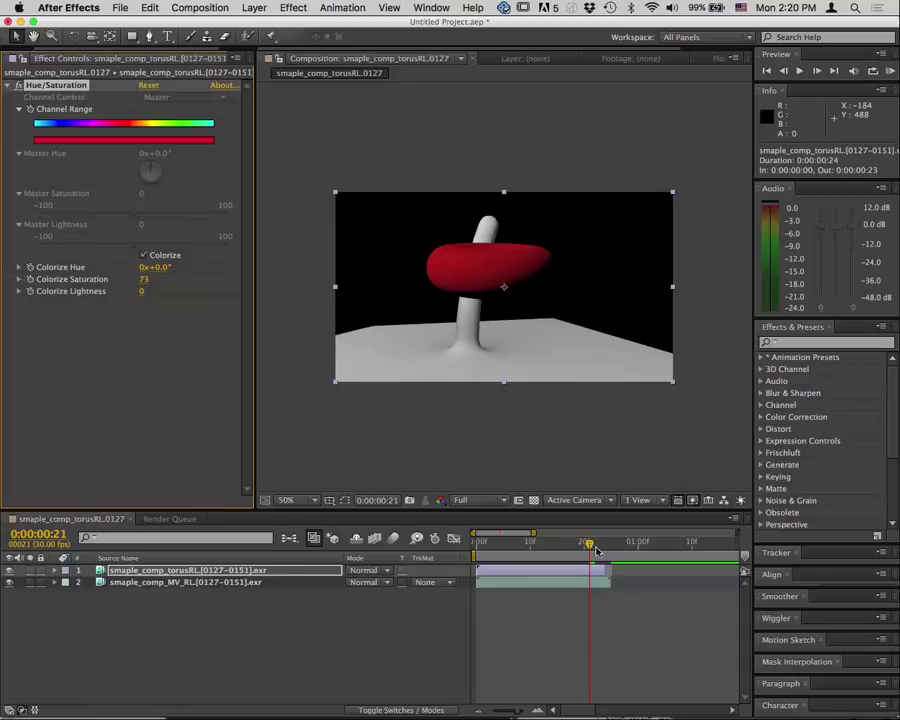
# Disable Hue/Saturation on the torus layer and add a Tint effect that maps white to blue
pyautogui.click(18, 85)
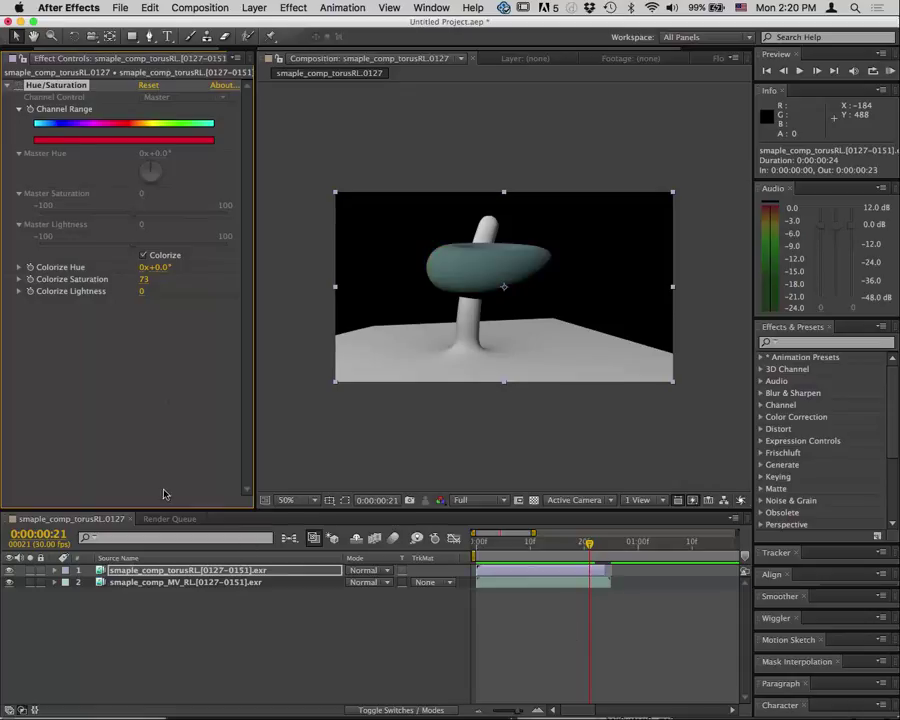
pyautogui.rightClick(211, 577)
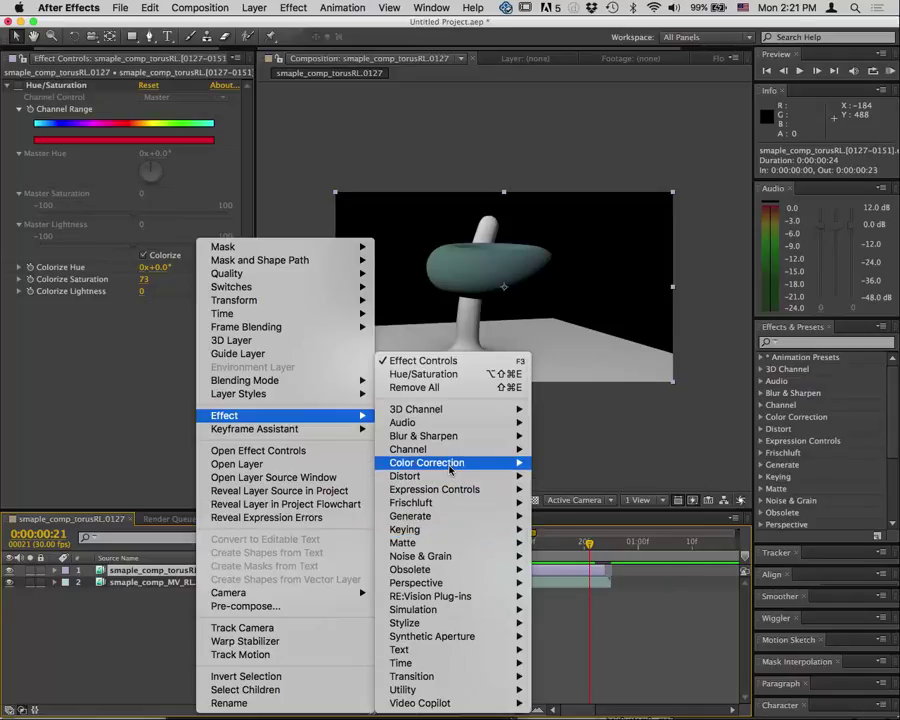
pyautogui.moveTo(449, 468)
pyautogui.click(580, 679)
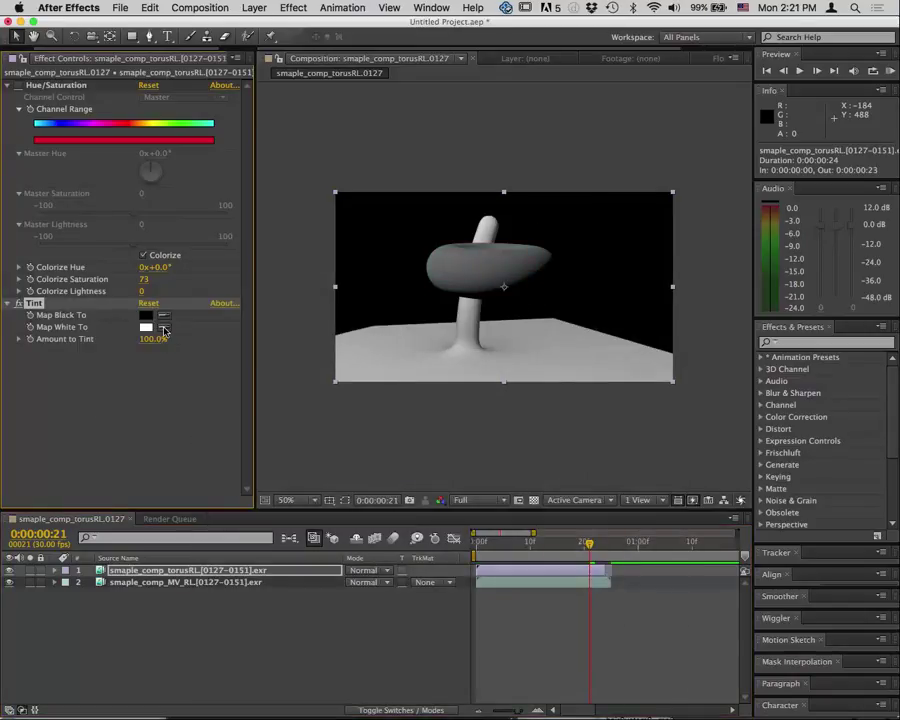
pyautogui.click(150, 327)
pyautogui.moveTo(183, 193); pyautogui.dragTo(136, 143)
pyautogui.click(320, 135)
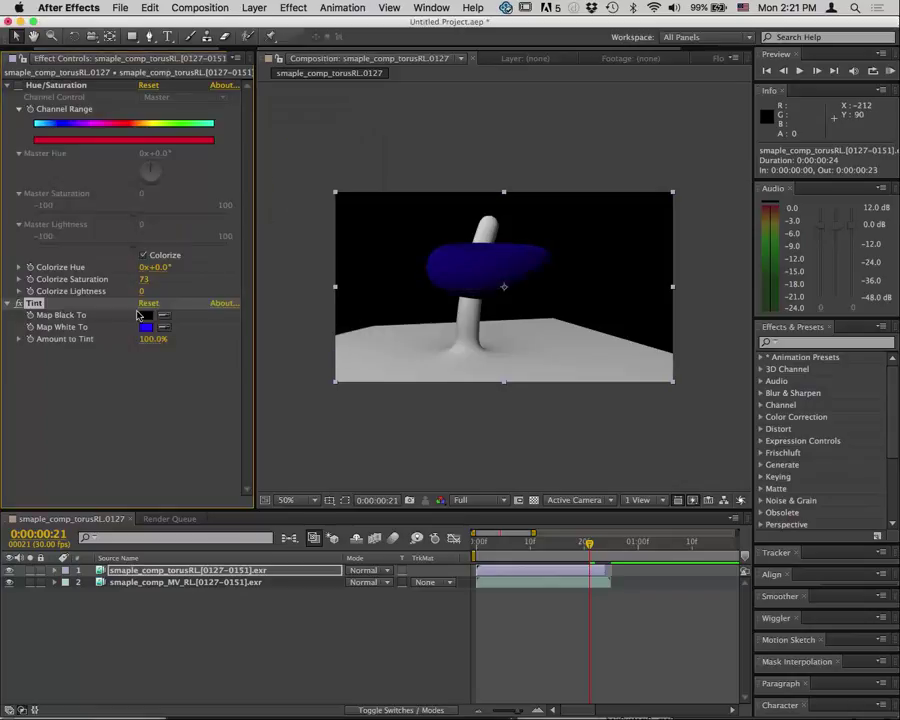
# Map black to lime green in the torus layer's Tint effect
pyautogui.click(145, 318)
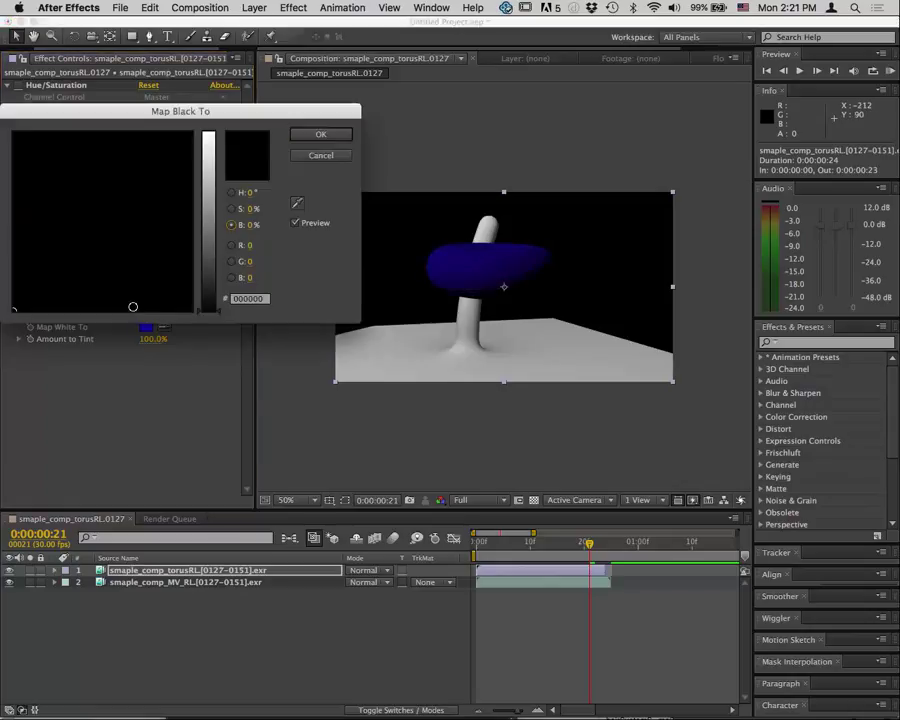
pyautogui.click(207, 177)
pyautogui.moveTo(103, 172); pyautogui.dragTo(53, 168)
pyautogui.click(340, 141)
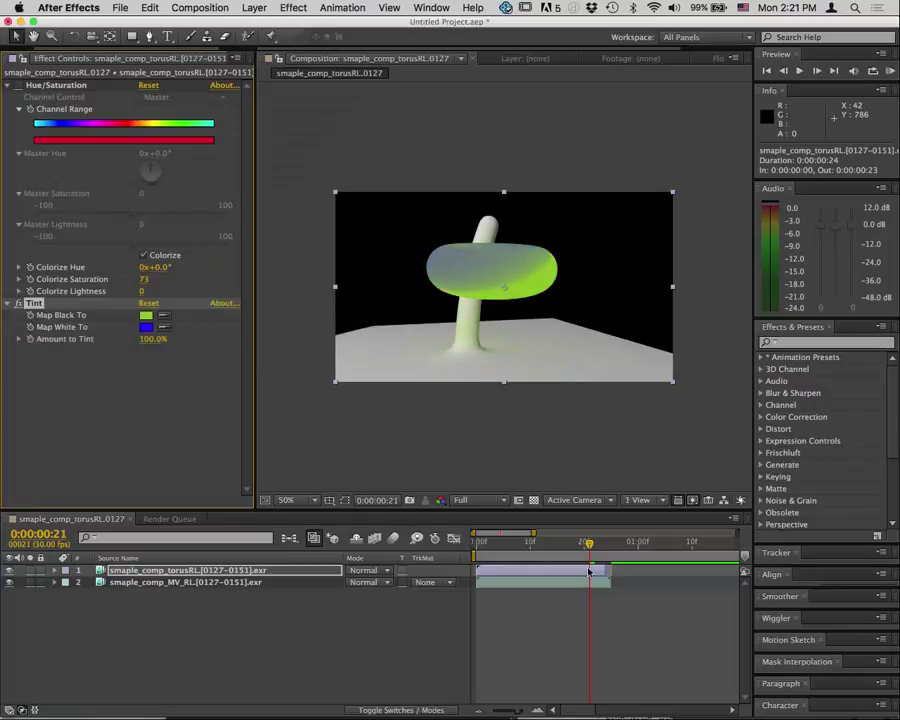
pyautogui.moveTo(593, 547); pyautogui.dragTo(503, 547)
pyautogui.click(230, 582)
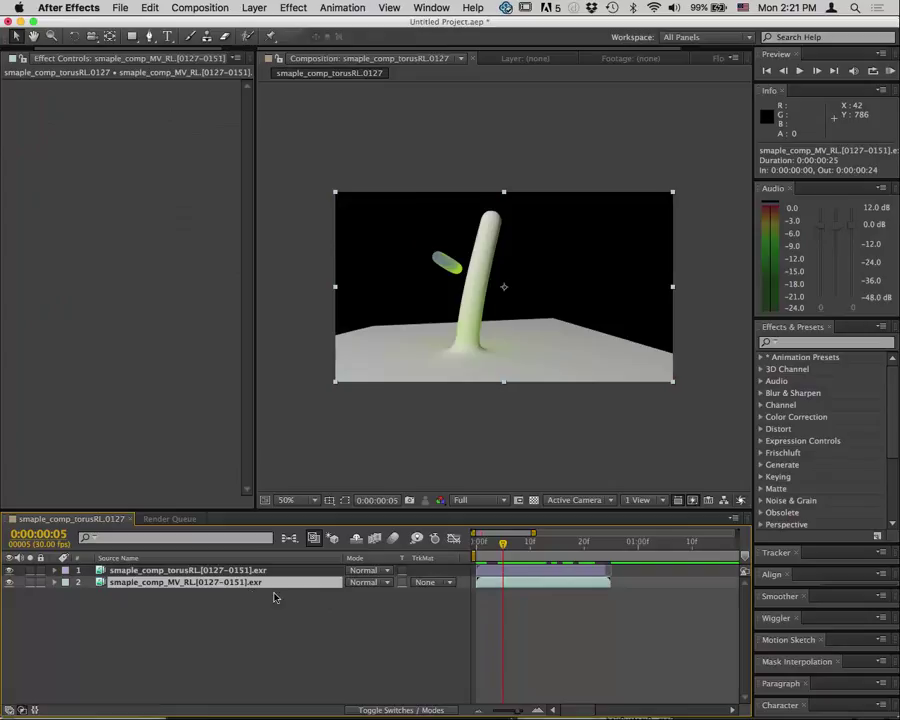
pyautogui.rightClick(260, 583)
pyautogui.moveTo(263, 592)
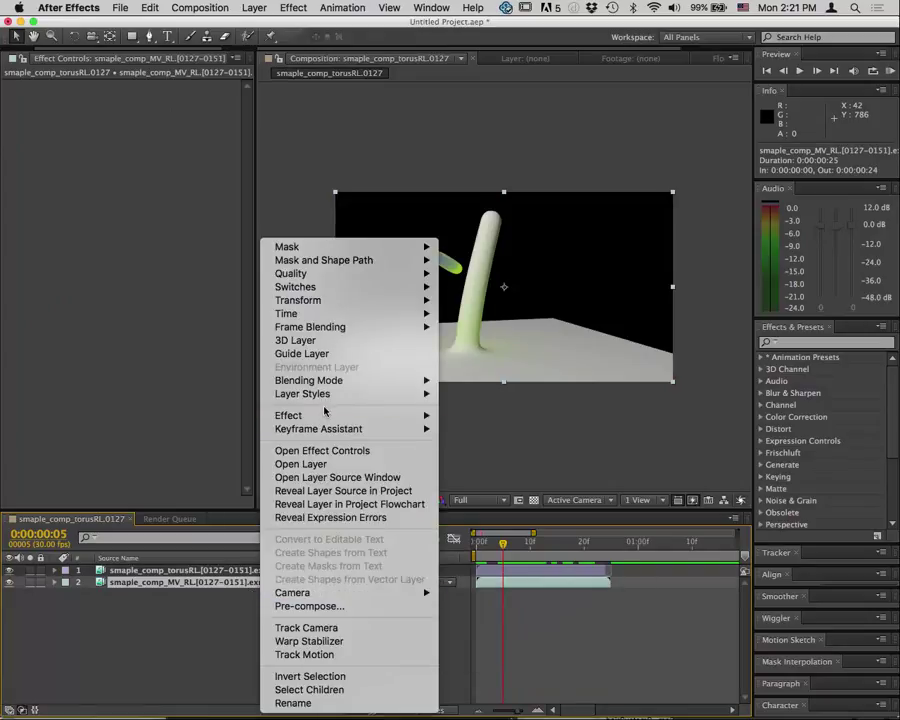
pyautogui.moveTo(320, 420)
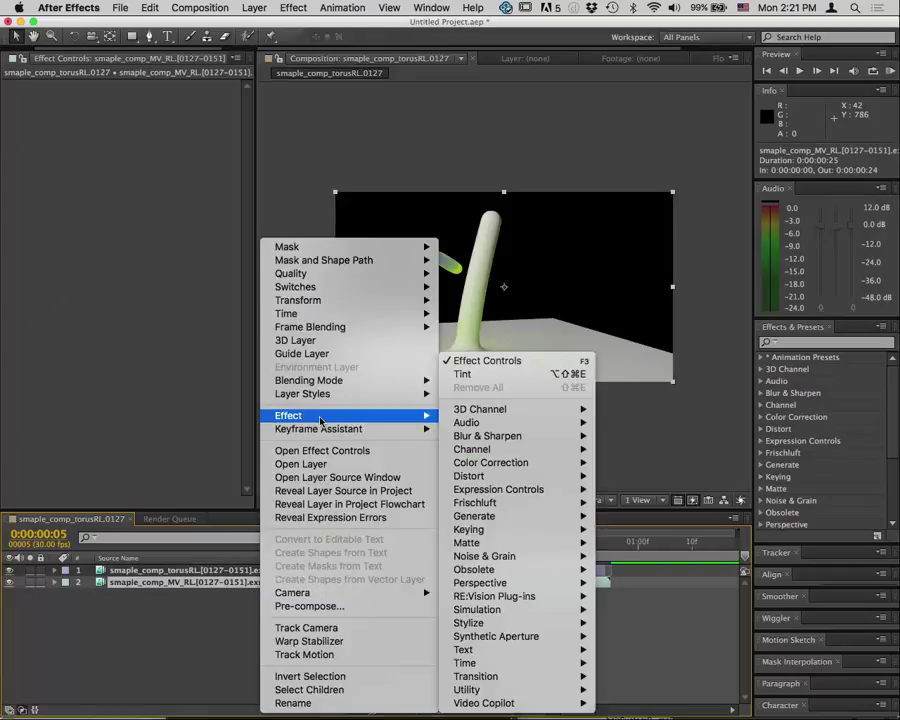
pyautogui.click(199, 387)
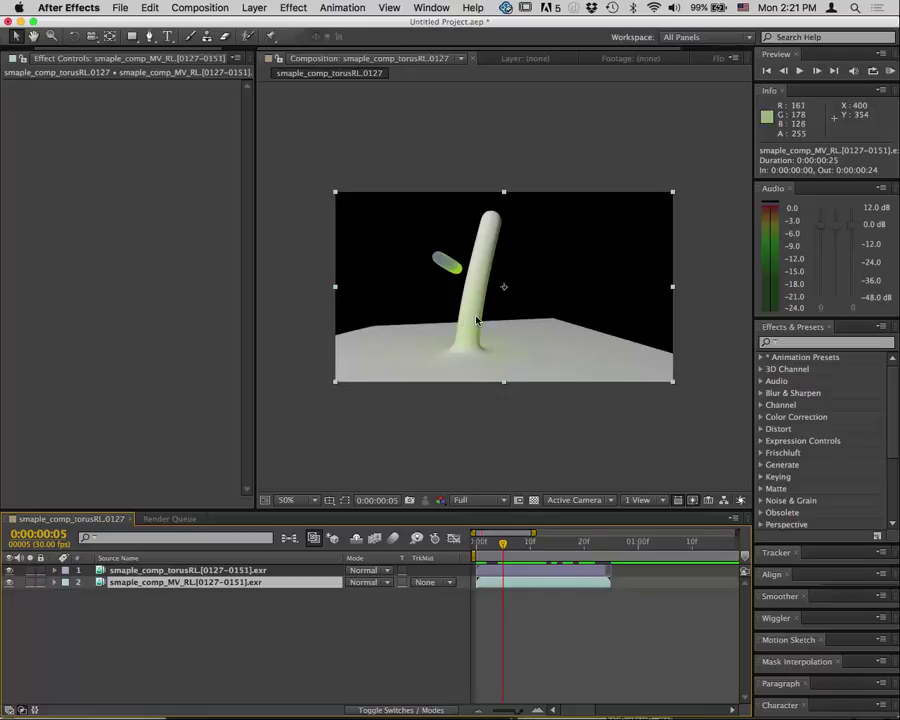
# Apply Hue/Saturation with Colorize enabled to the smaple_comp_MV_RL layer and check the composite at frame 21
pyautogui.rightClick(232, 582)
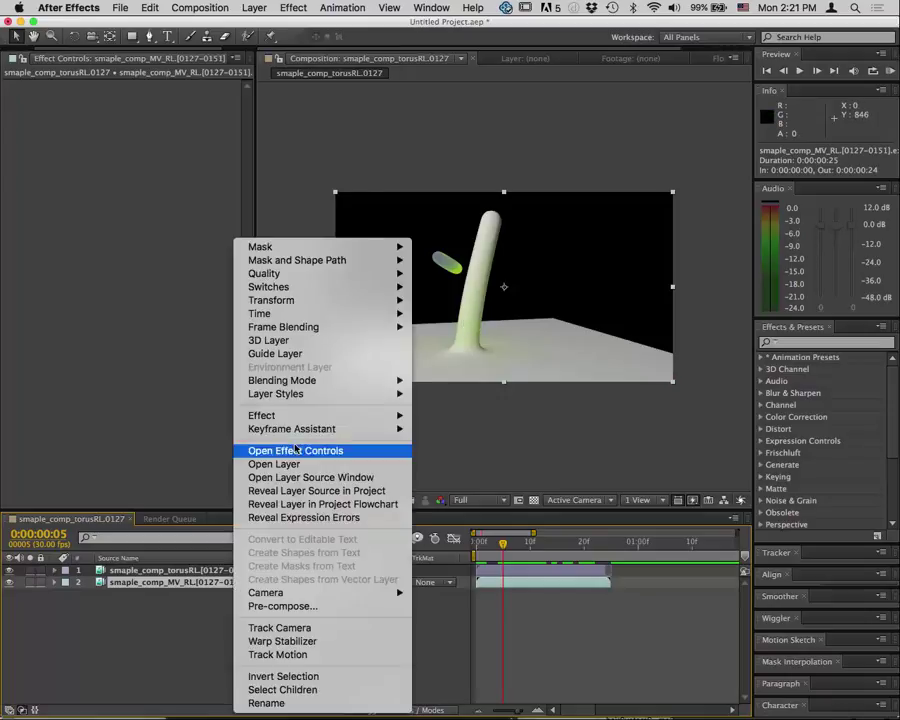
pyautogui.moveTo(264, 414)
pyautogui.moveTo(488, 462)
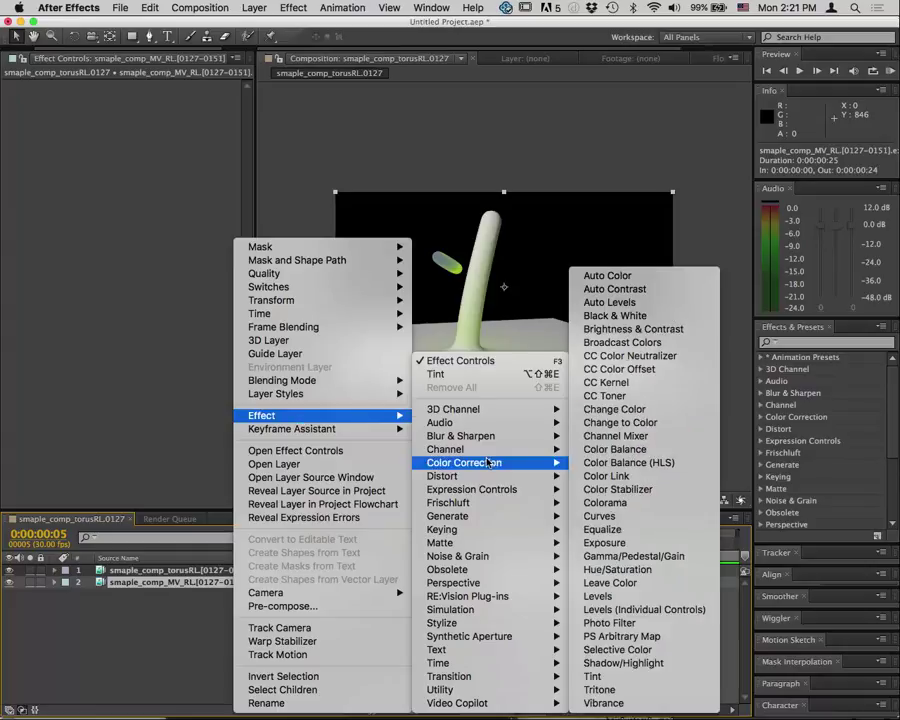
pyautogui.click(615, 569)
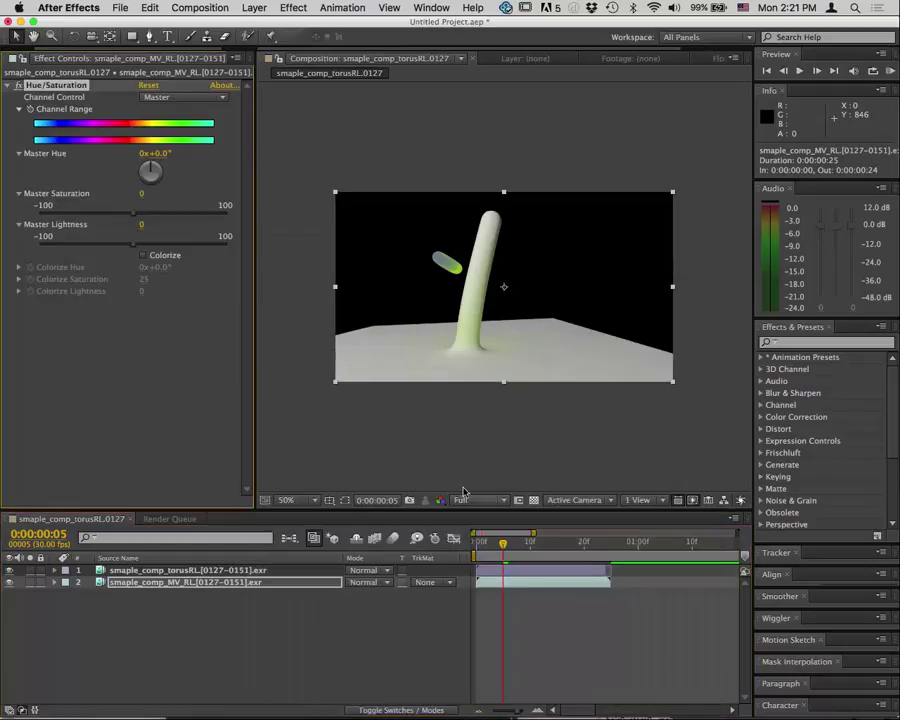
pyautogui.click(143, 255)
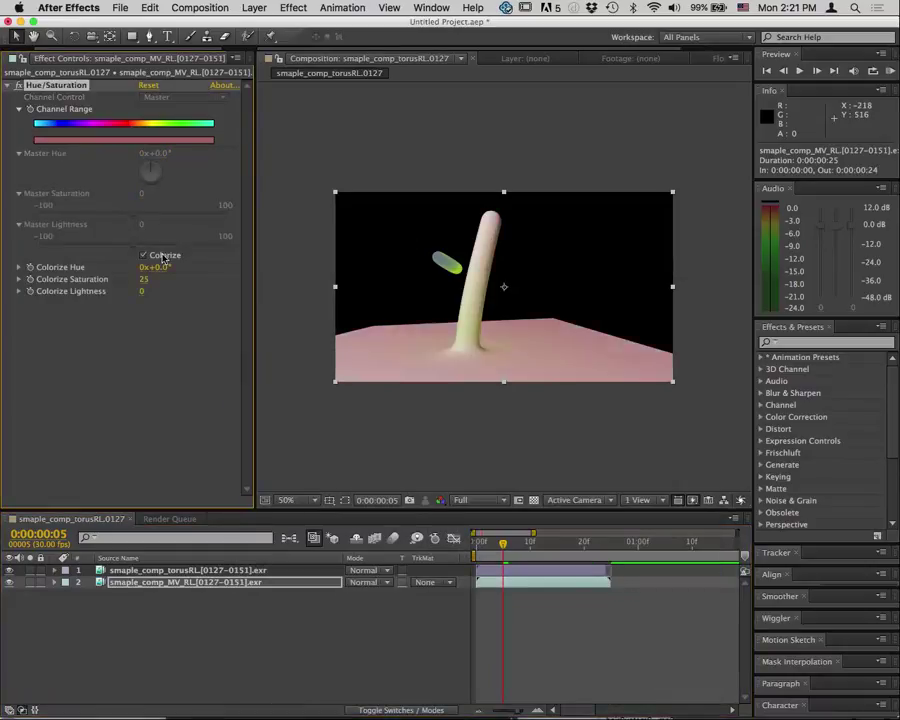
pyautogui.click(530, 545)
pyautogui.moveTo(538, 551); pyautogui.dragTo(589, 560)
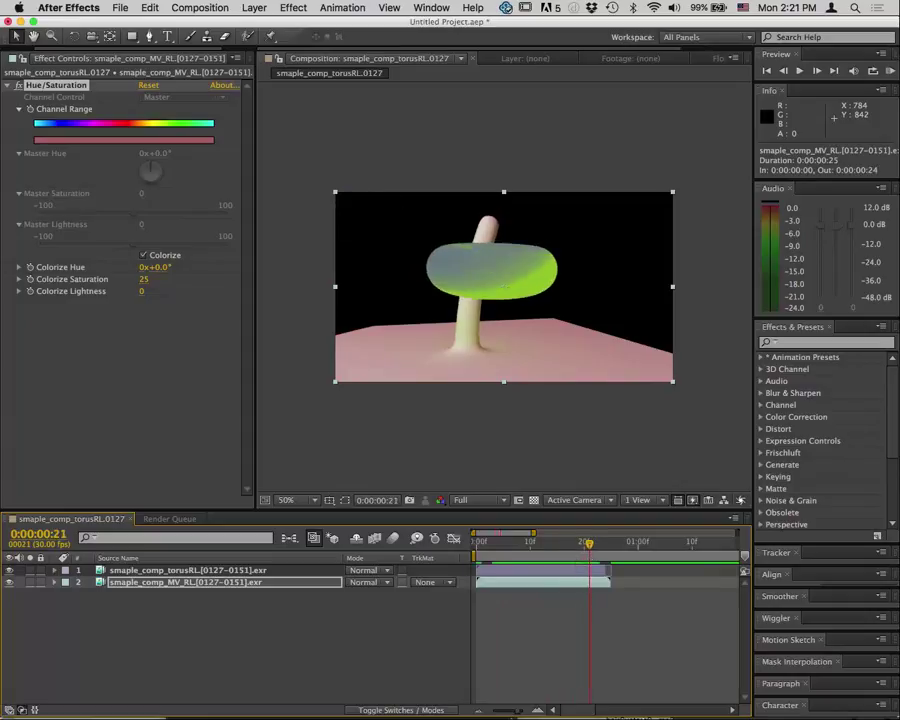
# Switch to Maya, close the Script Editor and move the Render Settings window clear of the viewport
pyautogui.moveTo(644, 712)
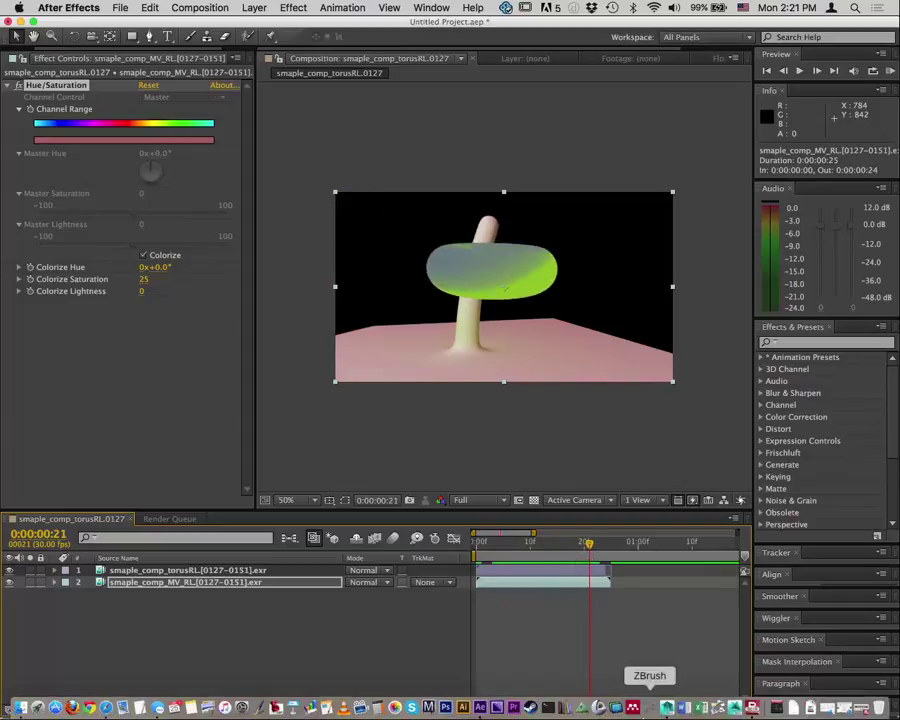
pyautogui.click(673, 710)
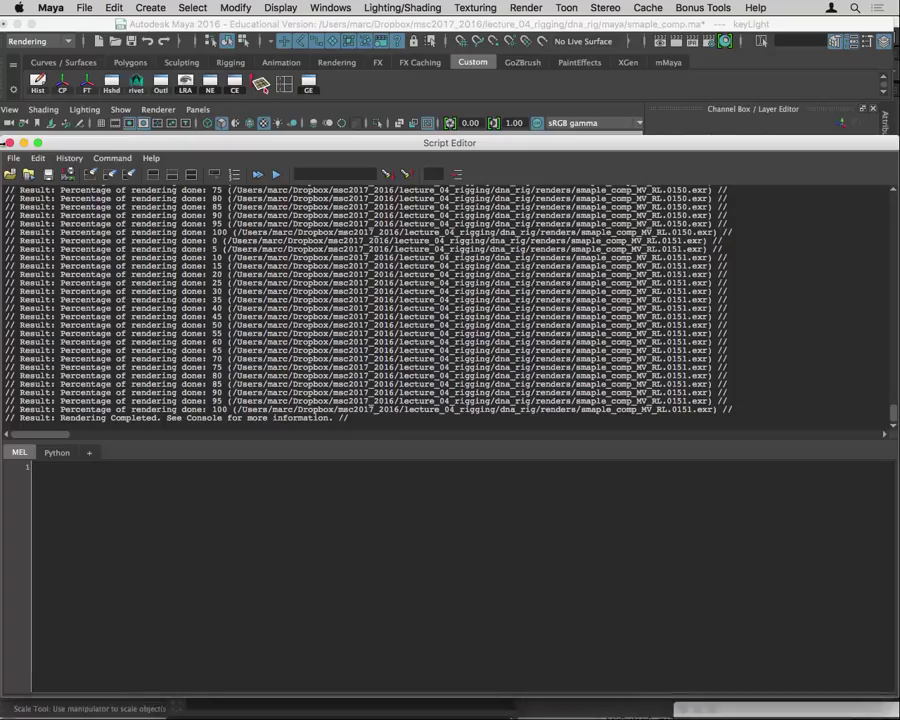
pyautogui.click(10, 143)
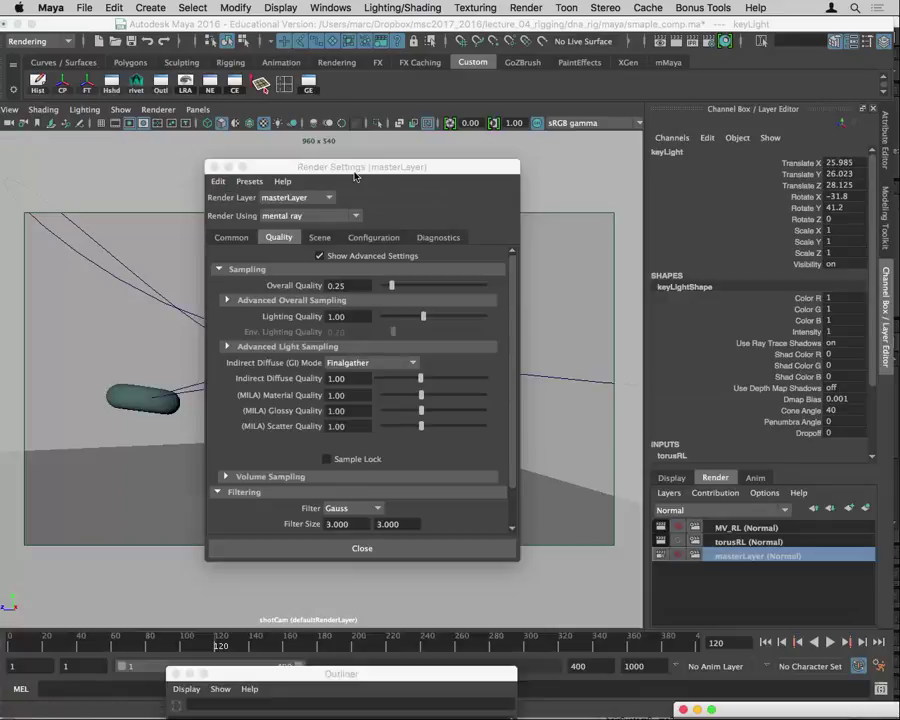
pyautogui.moveTo(354, 170); pyautogui.dragTo(418, 565)
# Select the donut, pPlane1 and keyLight together, moving the floating windows clear of the viewport
pyautogui.click(143, 398)
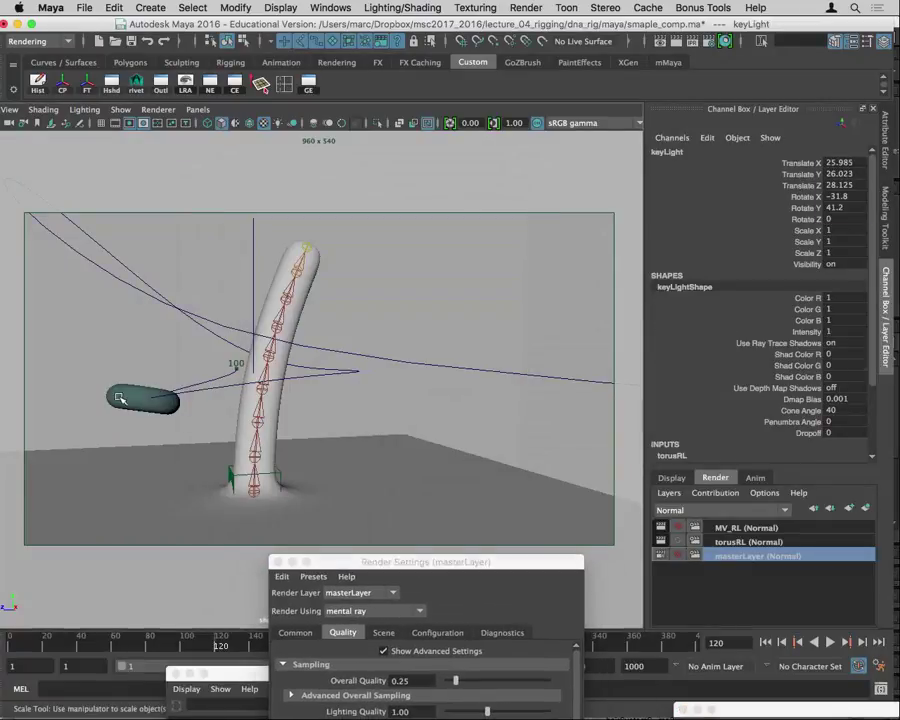
pyautogui.click(388, 543)
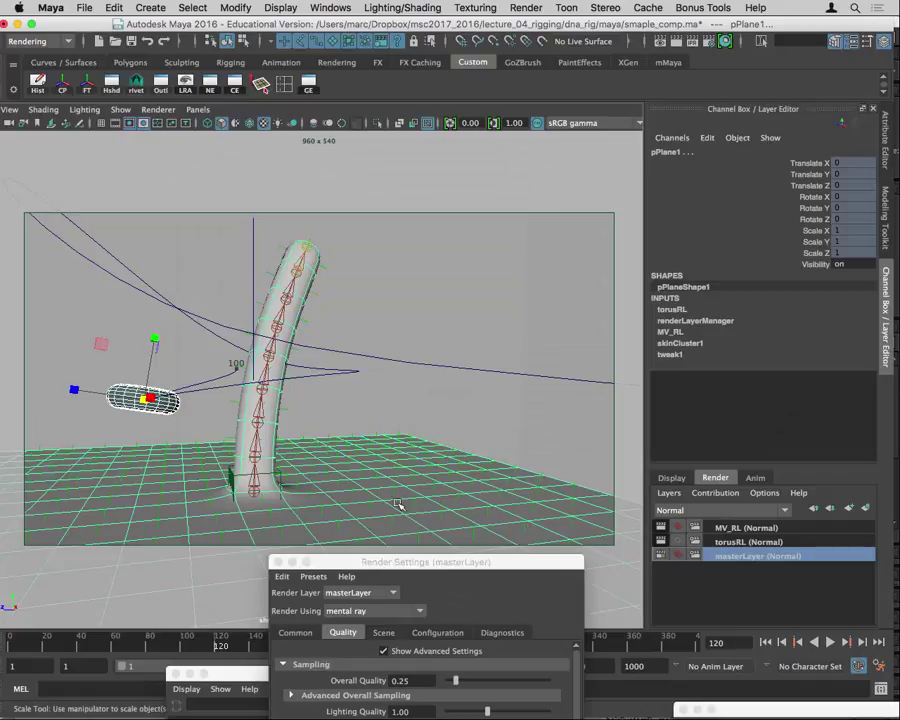
pyautogui.click(745, 706)
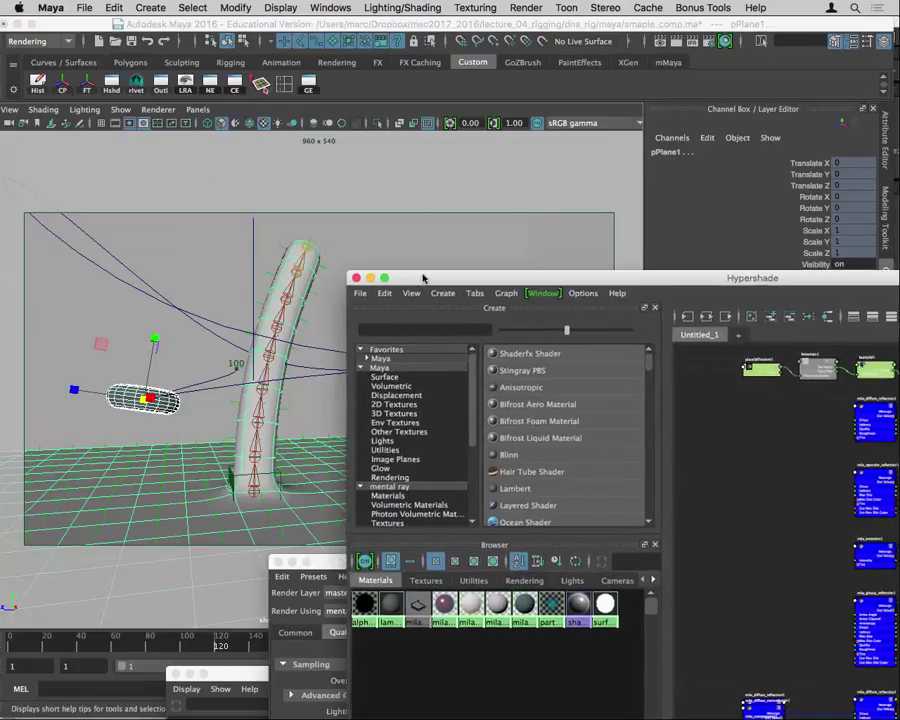
pyautogui.moveTo(424, 279); pyautogui.dragTo(818, 598)
pyautogui.click(244, 672)
pyautogui.moveTo(244, 668); pyautogui.dragTo(352, 160)
pyautogui.keyDown('ctrl'); pyautogui.click(339, 449); pyautogui.keyUp('ctrl')
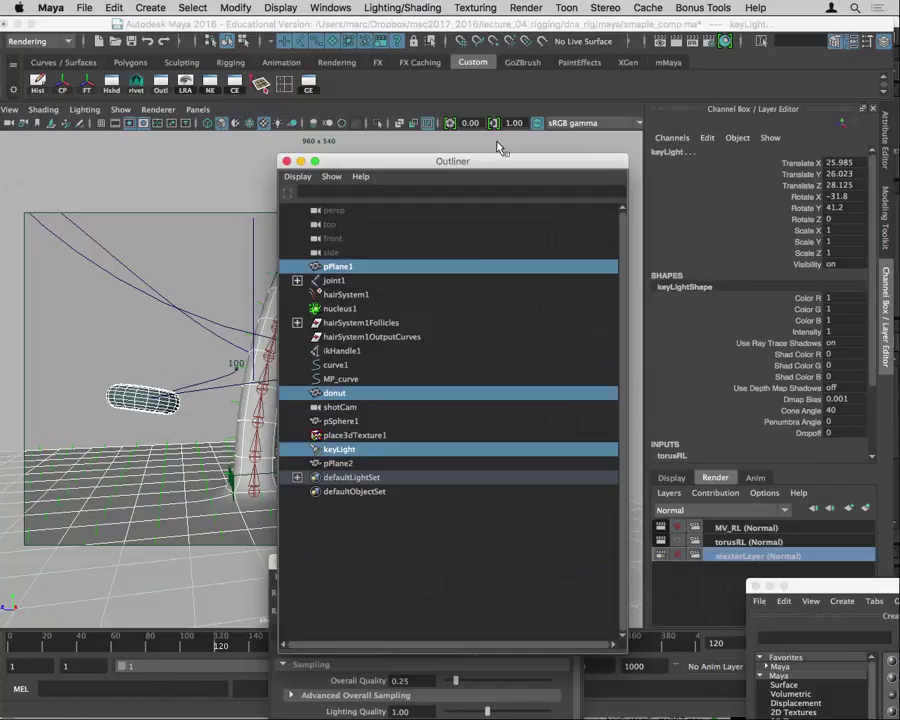
pyautogui.moveTo(501, 164); pyautogui.dragTo(306, 604)
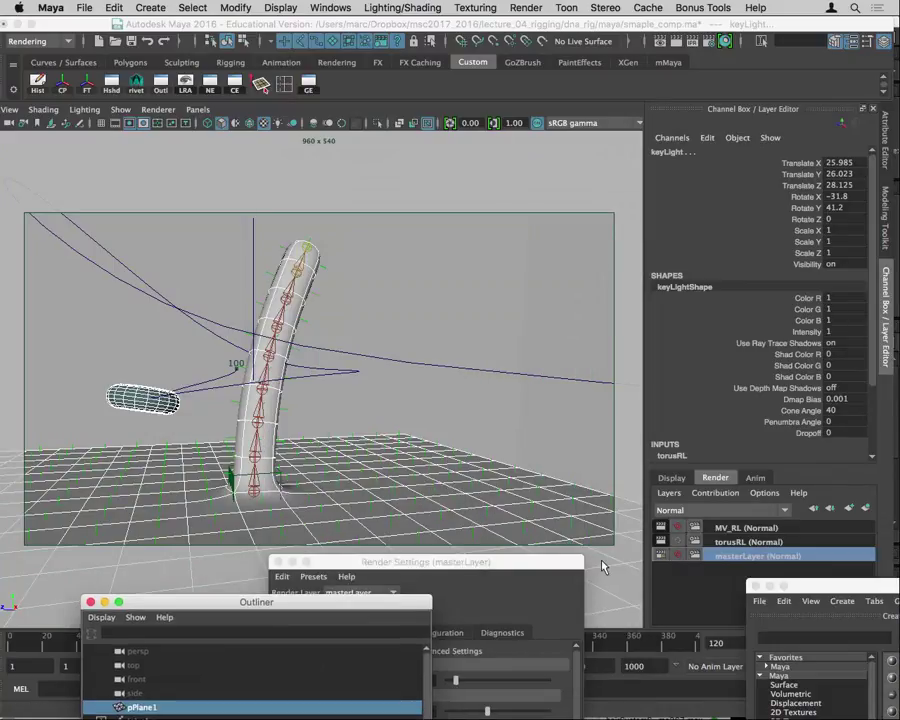
# Create a new render layer from the selected objects and name it shadow
pyautogui.click(866, 508)
pyautogui.doubleClick(740, 527)
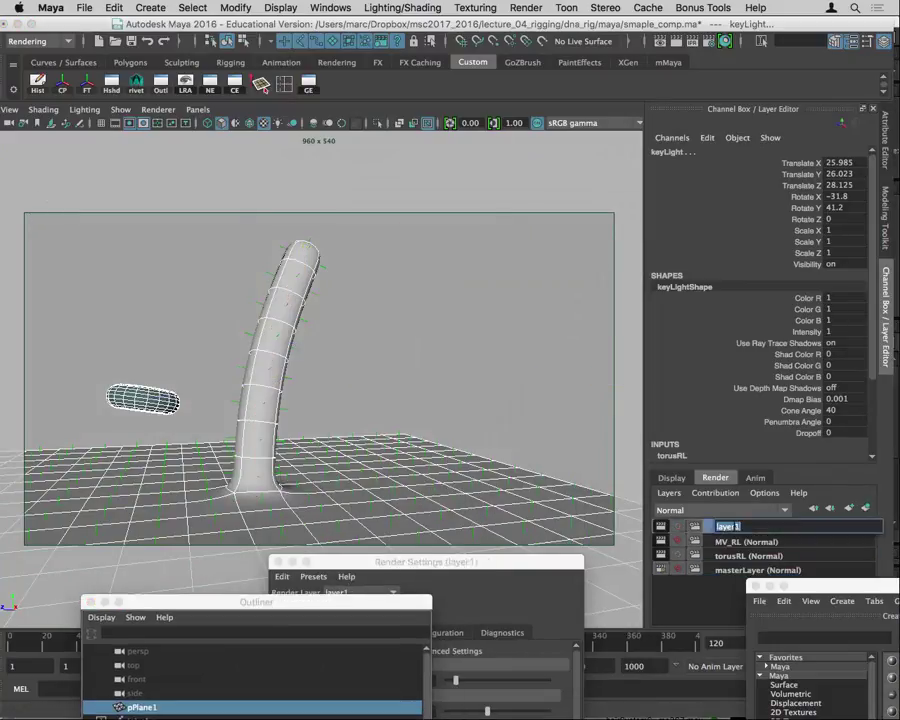
pyautogui.write('shadow')
pyautogui.press('Return')
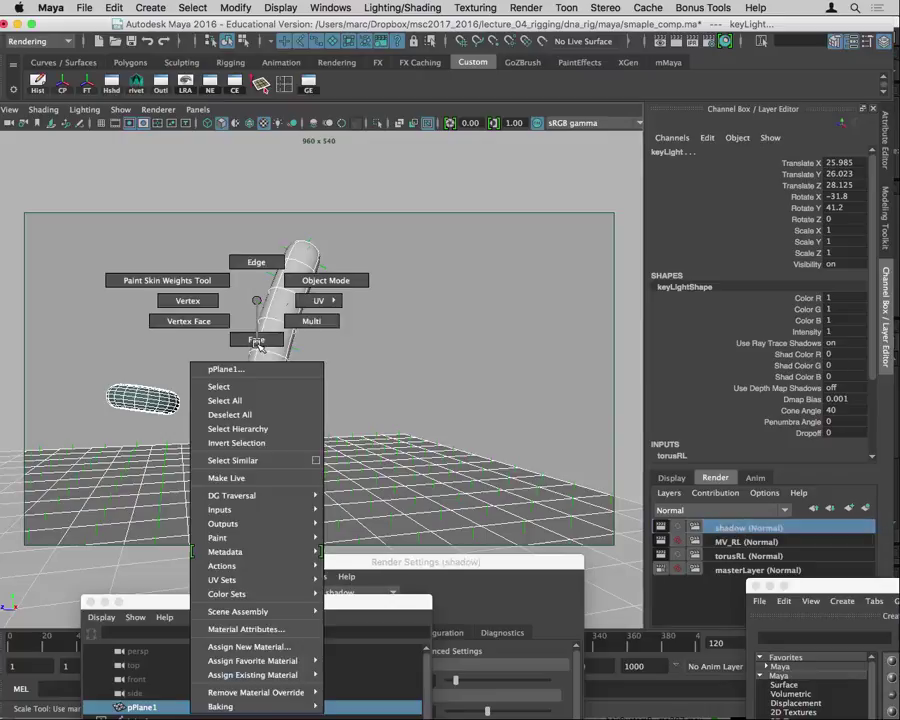
# Assign a new Use Background surface material to the selected objects in the shadow layer
pyautogui.rightClick(256, 300)
pyautogui.moveTo(291, 661)
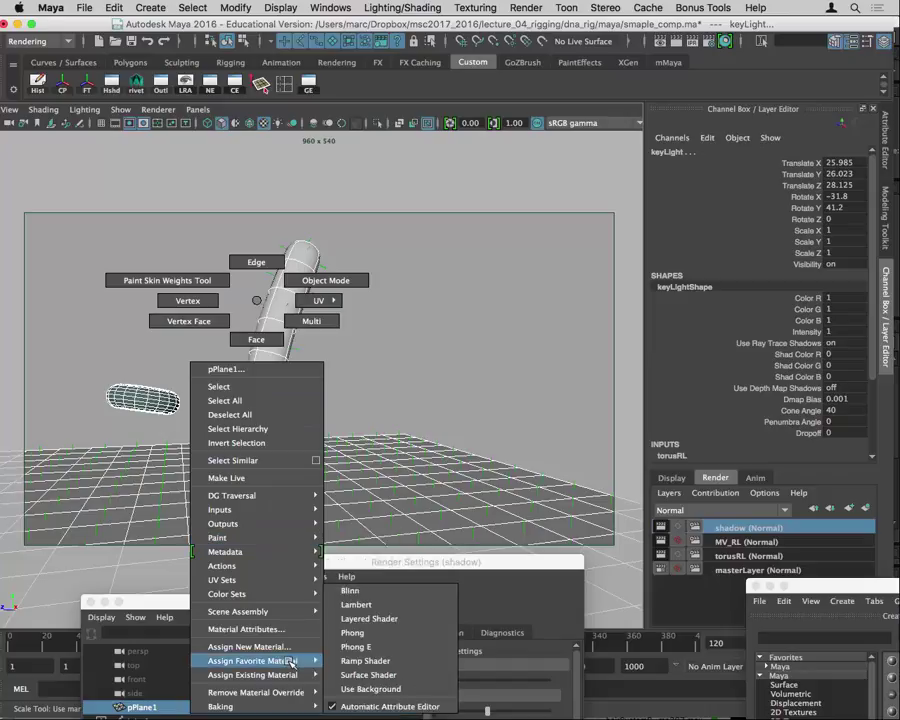
pyautogui.click(250, 647)
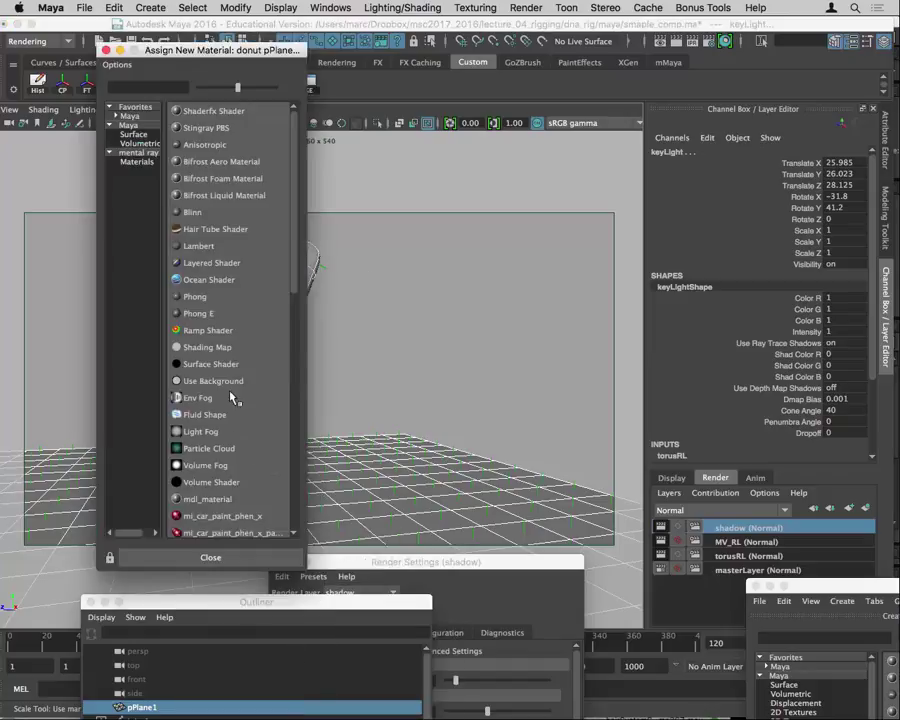
pyautogui.click(130, 137)
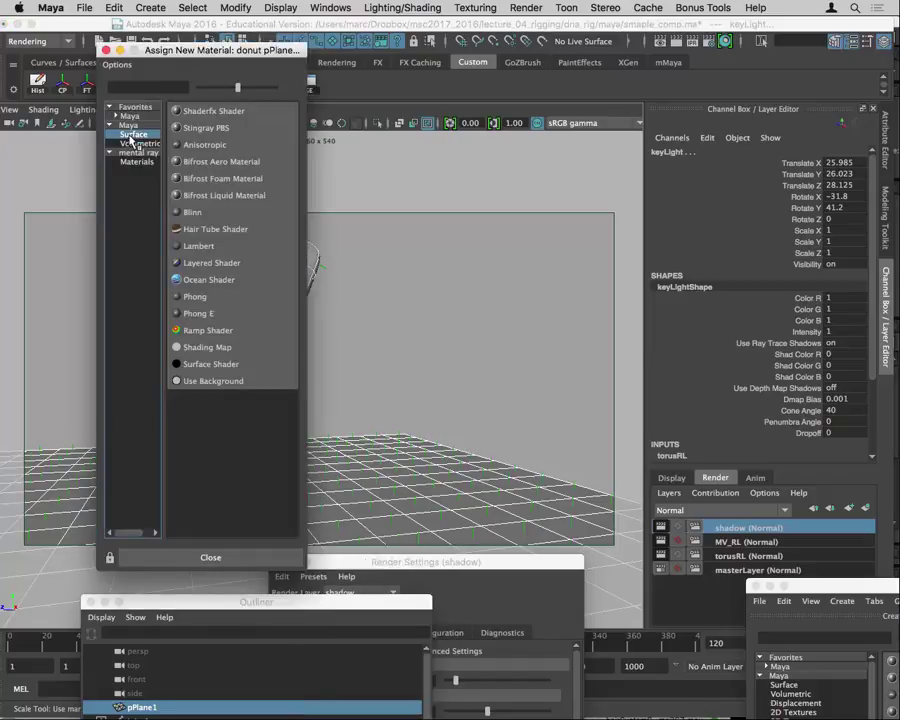
pyautogui.click(210, 381)
# Open the attributes of the Use Background material assigned to pPlane1
pyautogui.hotkey('ctrl', 'a')
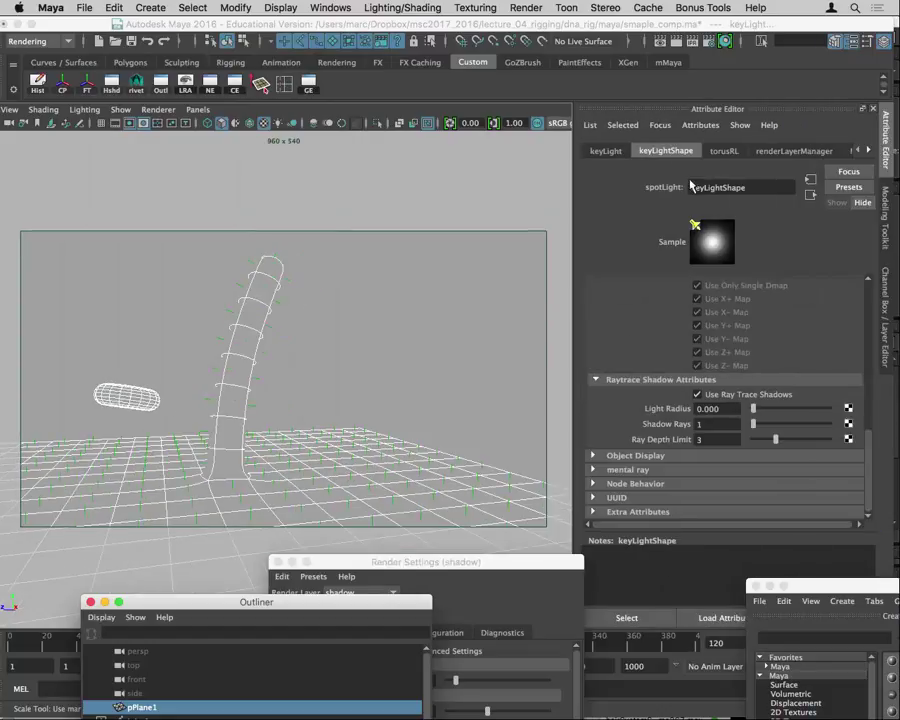
pyautogui.click(866, 151)
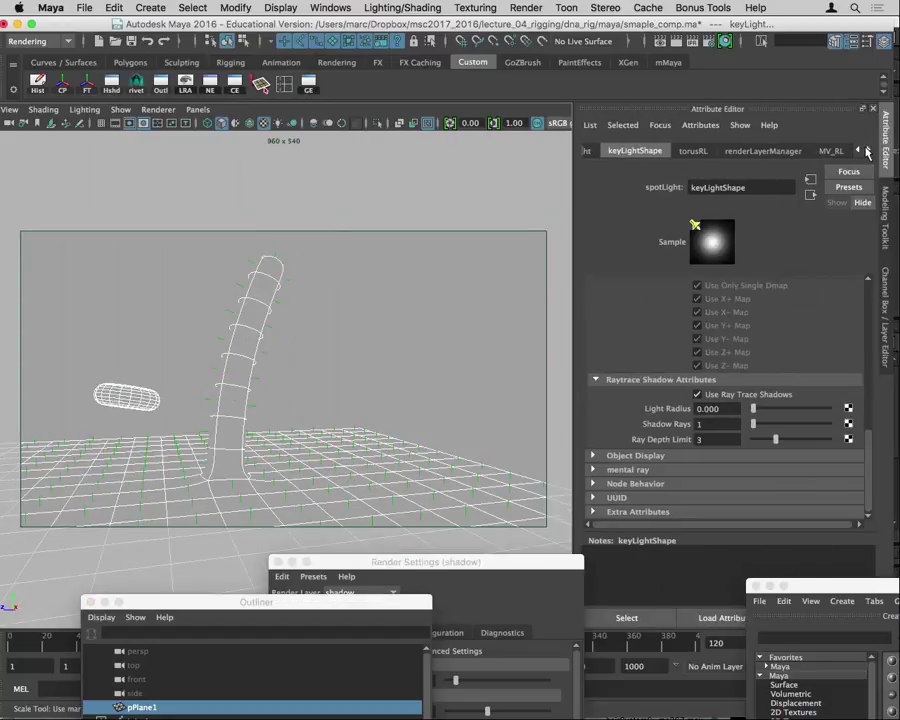
pyautogui.click(866, 151)
pyautogui.click(867, 151)
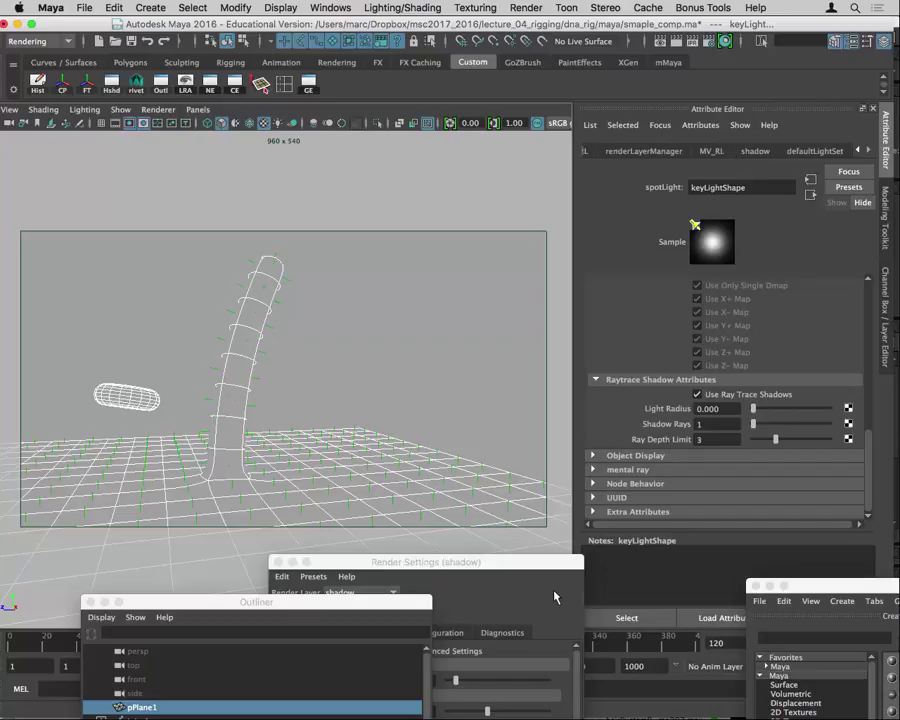
pyautogui.click(428, 514)
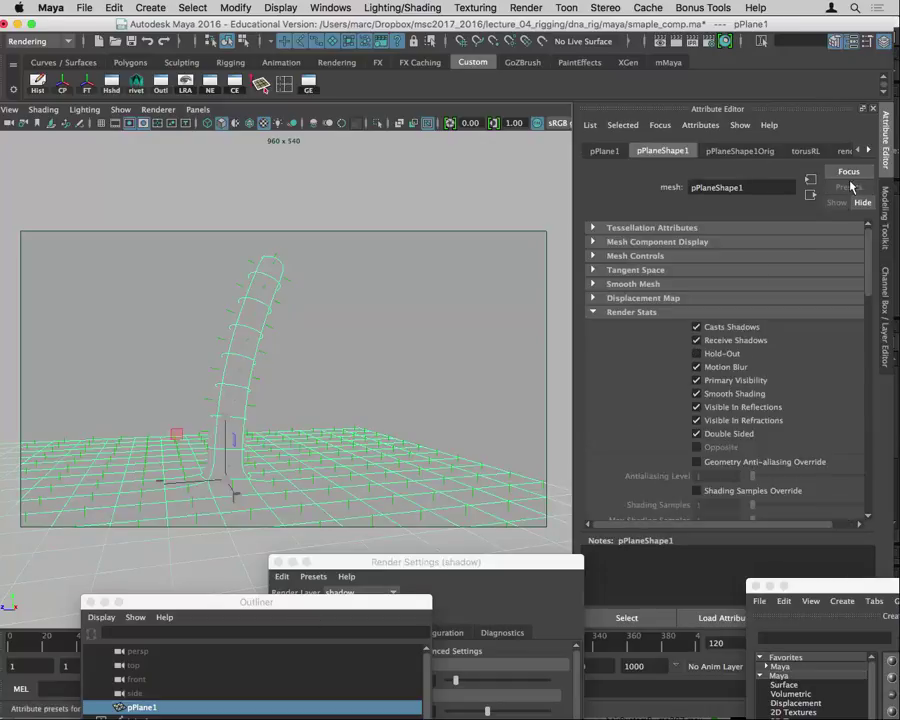
pyautogui.click(867, 151)
pyautogui.click(867, 151)
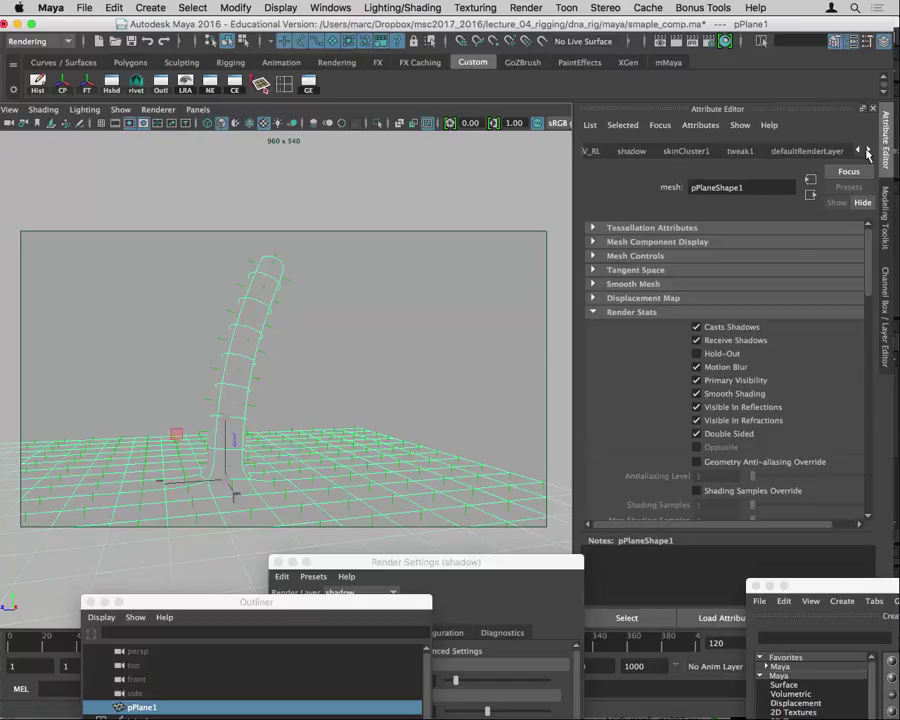
pyautogui.click(867, 151)
pyautogui.click(840, 151)
# Rename the material shadowCatch and set its Specular Color to black, Reflectivity to 0 and Reflection Limit to 0
pyautogui.doubleClick(722, 187)
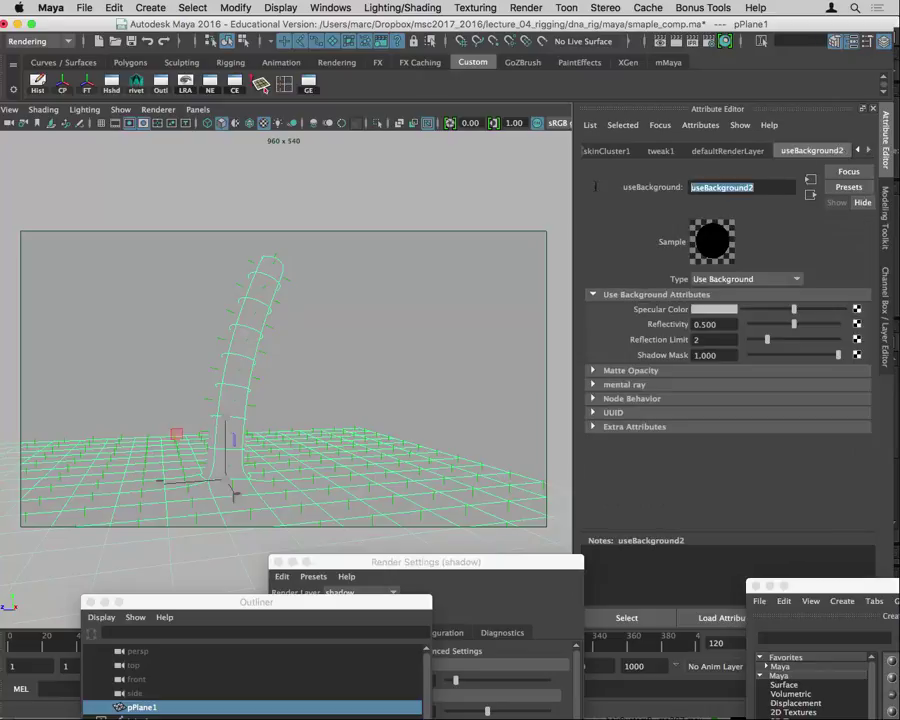
pyautogui.write('shado')
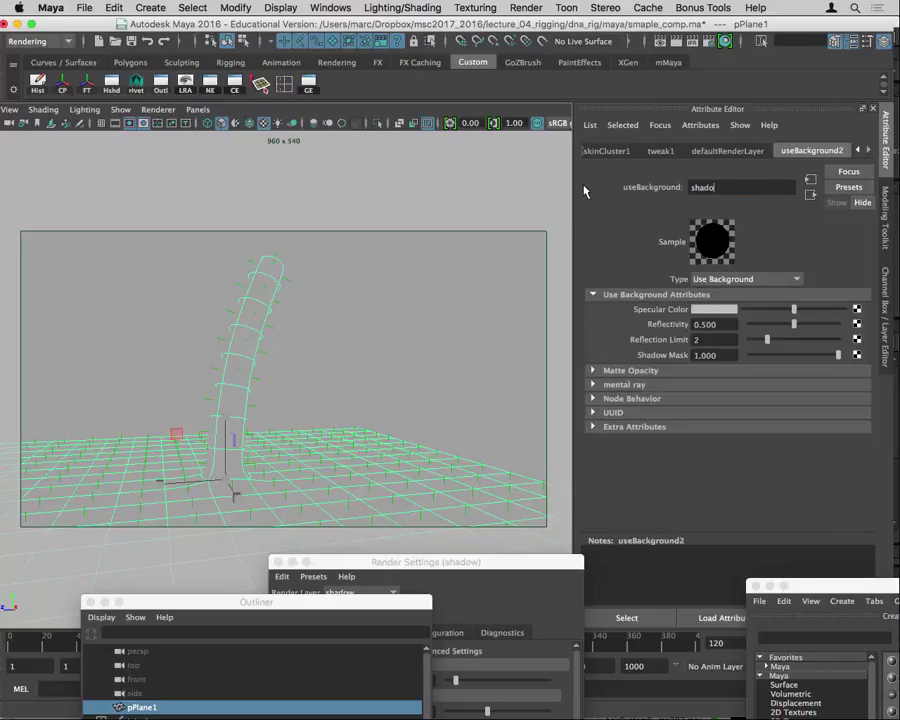
pyautogui.write('wCatch')
pyautogui.press('Return')
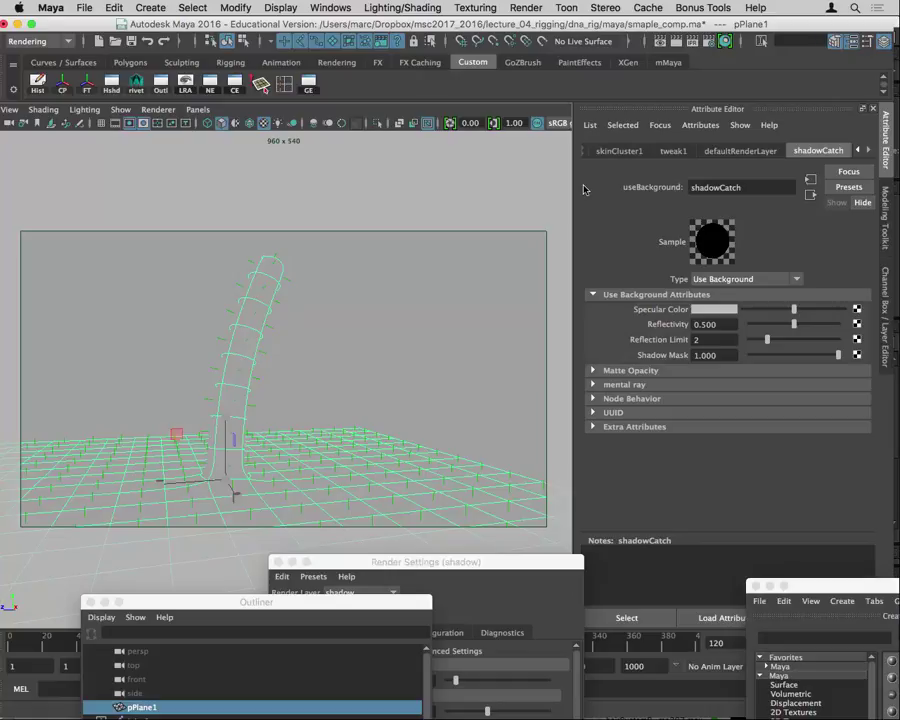
pyautogui.moveTo(794, 311); pyautogui.dragTo(713, 348)
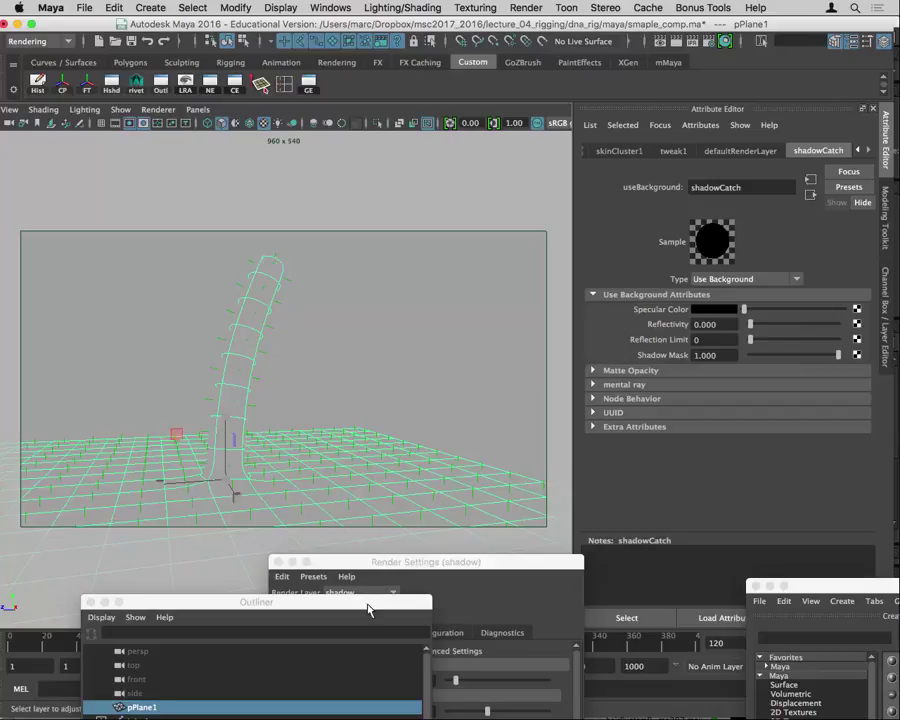
# Select keyLight and examine its shadow settings among the light's channel values
pyautogui.moveTo(368, 610); pyautogui.dragTo(400, 160)
pyautogui.click(345, 382)
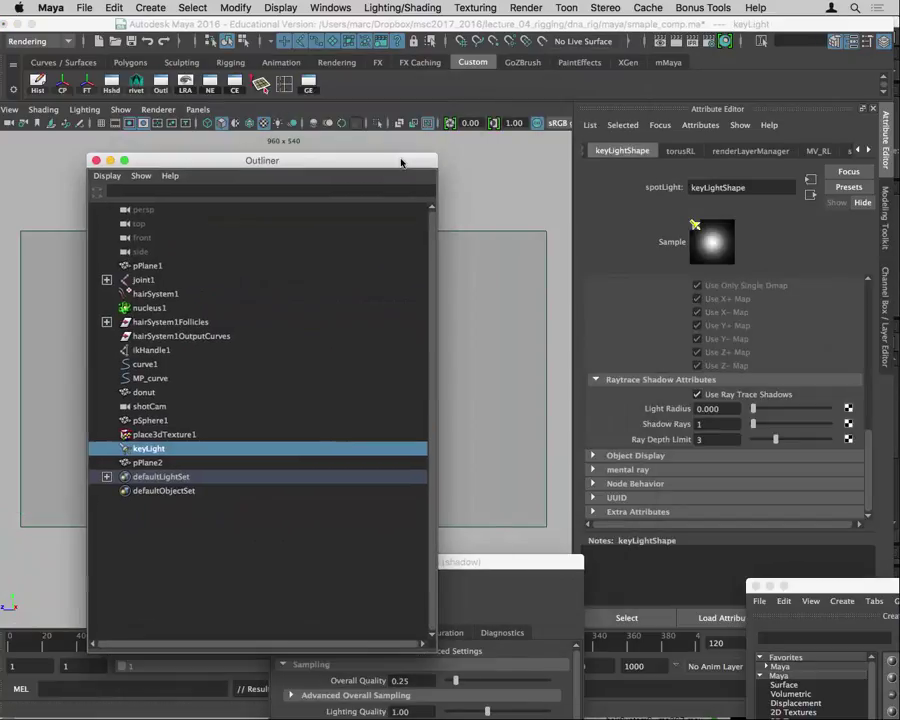
pyautogui.click(885, 300)
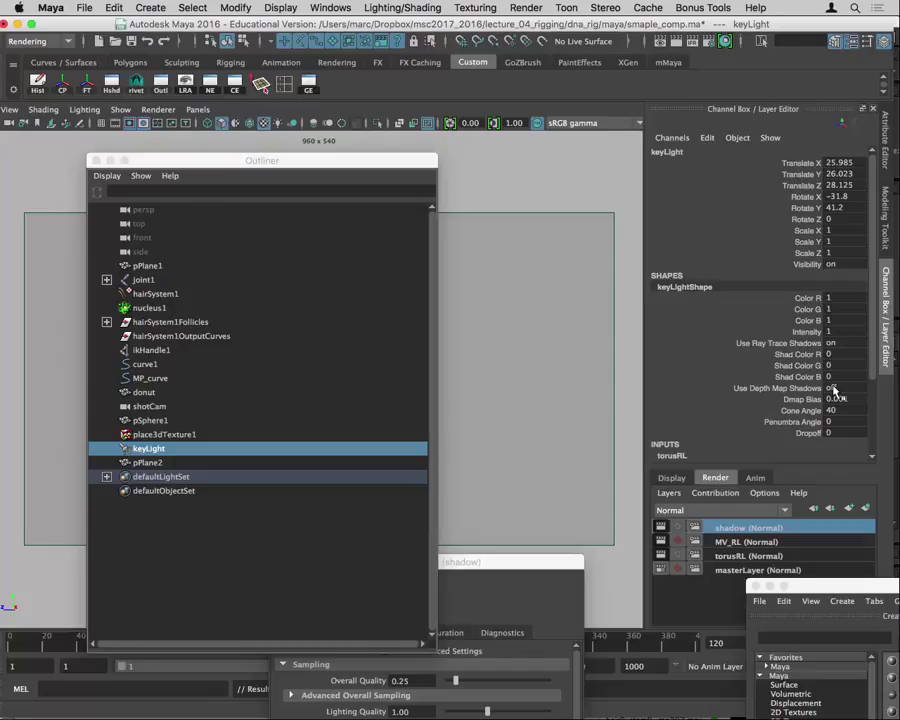
# Select pPlane1 and the donut with the Outliner moved aside, and go to frame 126
pyautogui.moveTo(320, 163); pyautogui.dragTo(592, 643)
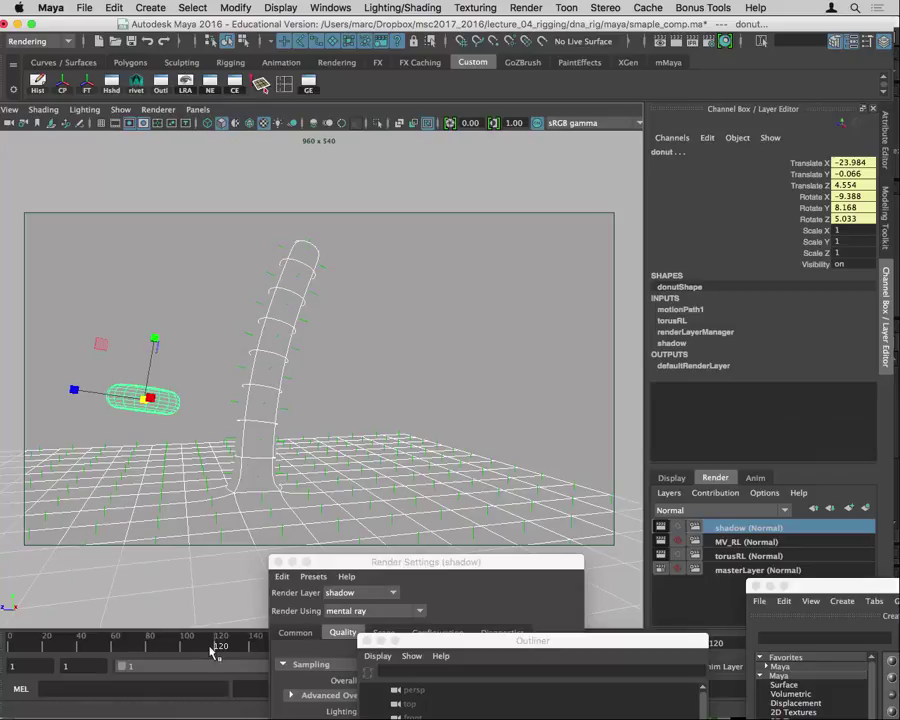
pyautogui.moveTo(218, 647)
pyautogui.mouseDown()
pyautogui.moveTo(243, 648)
pyautogui.moveTo(229, 648)
pyautogui.mouseUp()
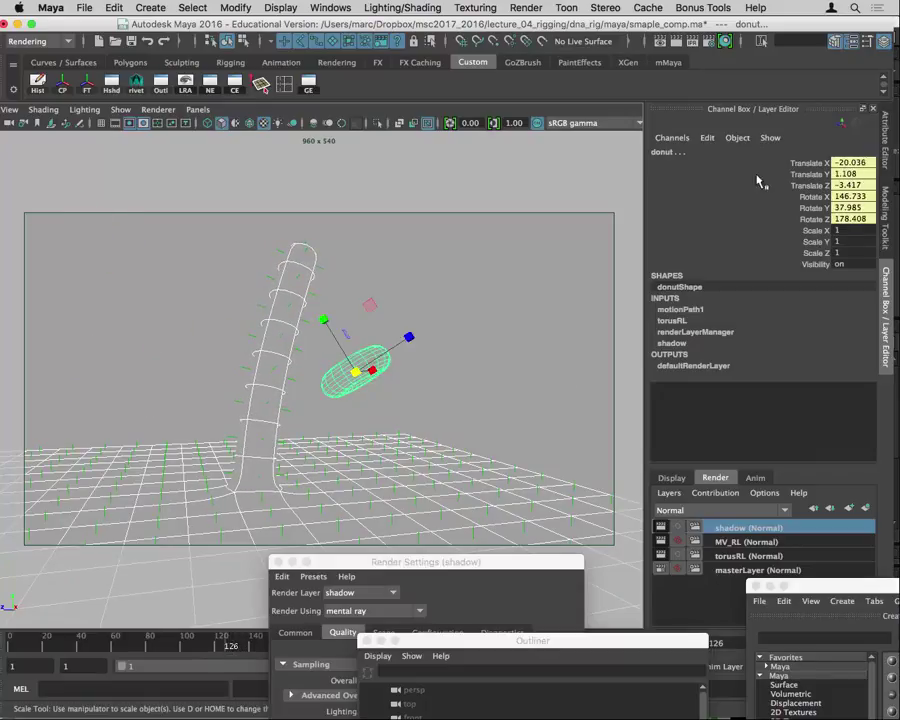
# Render frame 126 of the shadow layer and examine the alpha channel of the result, with the Render View moved aside afterward
pyautogui.click(676, 46)
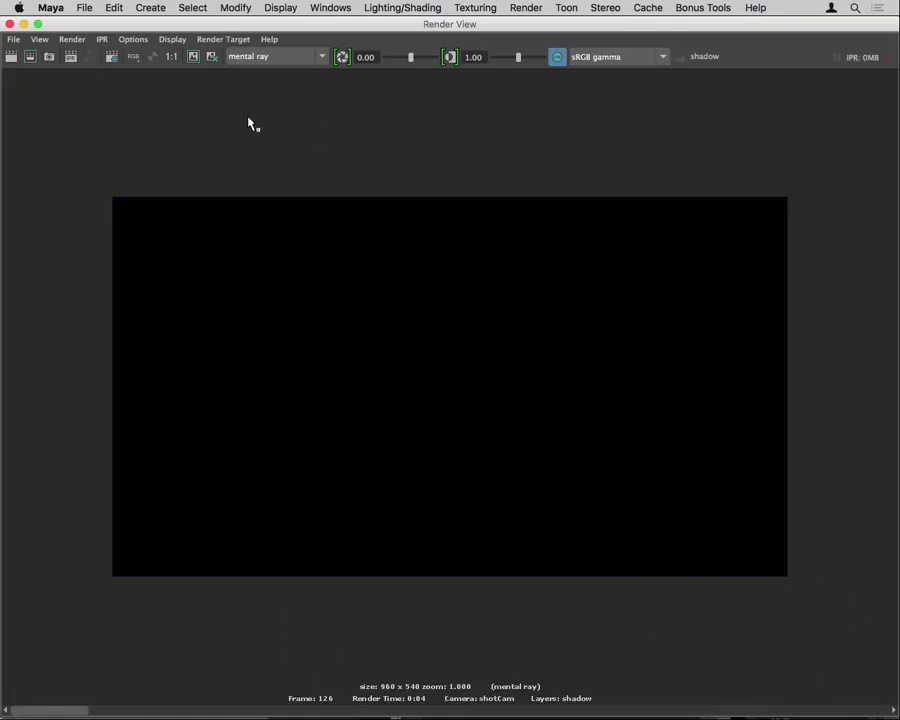
pyautogui.click(152, 57)
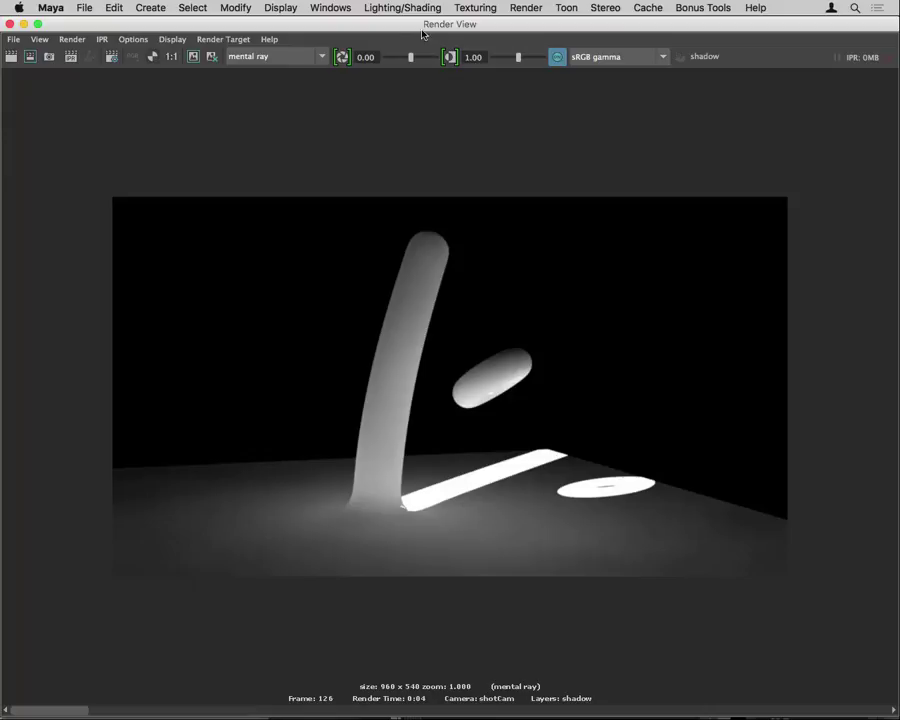
pyautogui.moveTo(422, 35); pyautogui.dragTo(293, 602)
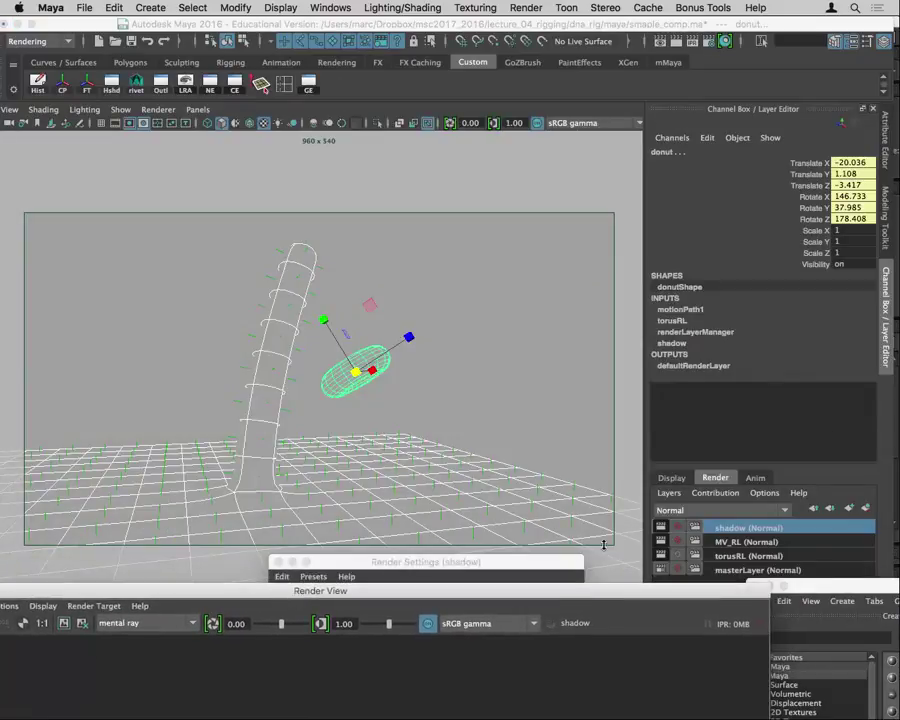
# Create a layer override for Final Gathering in the shadow layer's mental ray quality settings and turn Final Gathering off
pyautogui.click(695, 530)
pyautogui.moveTo(525, 572); pyautogui.dragTo(536, 34)
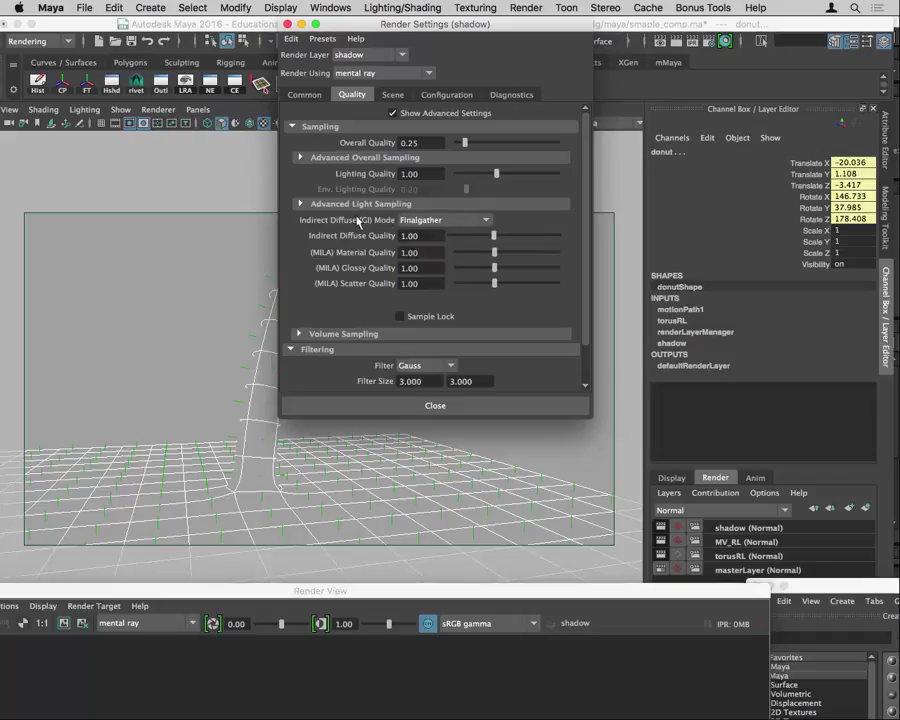
pyautogui.scroll(-2, 587, 291)
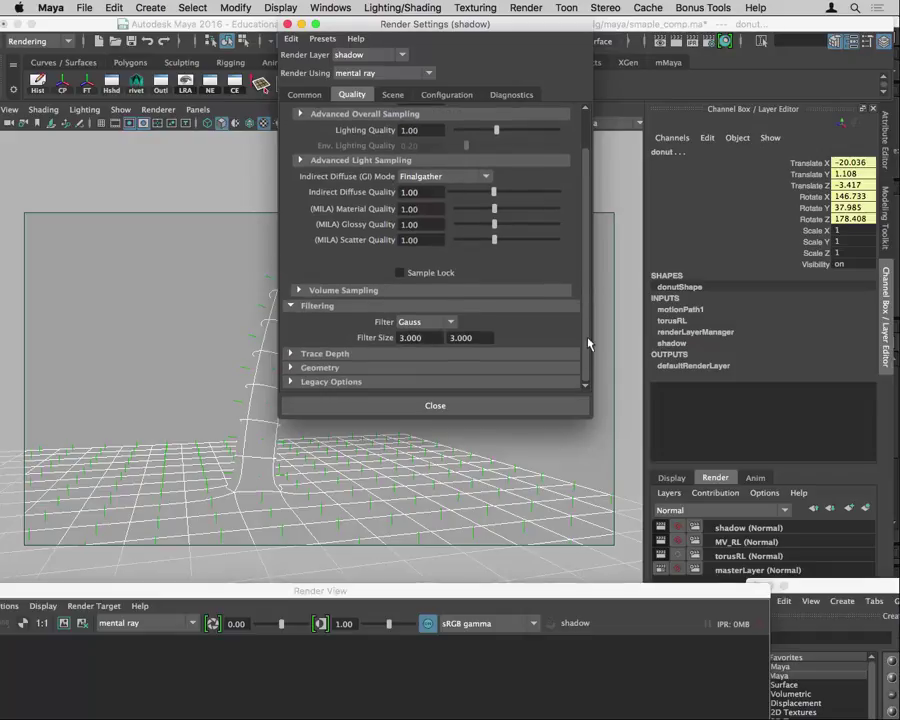
pyautogui.click(305, 381)
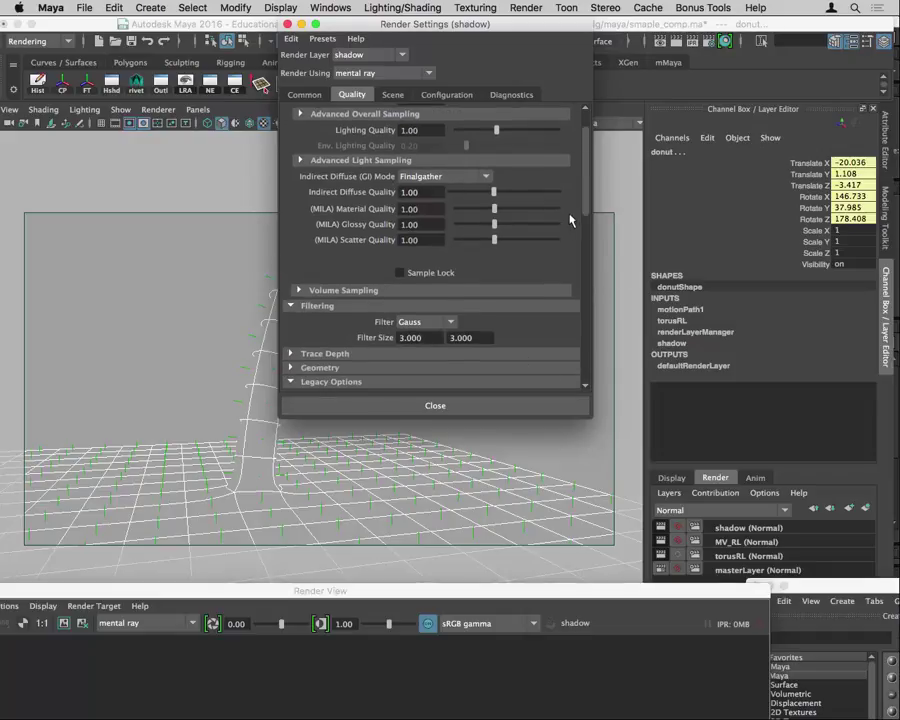
pyautogui.scroll(-10, 580, 250)
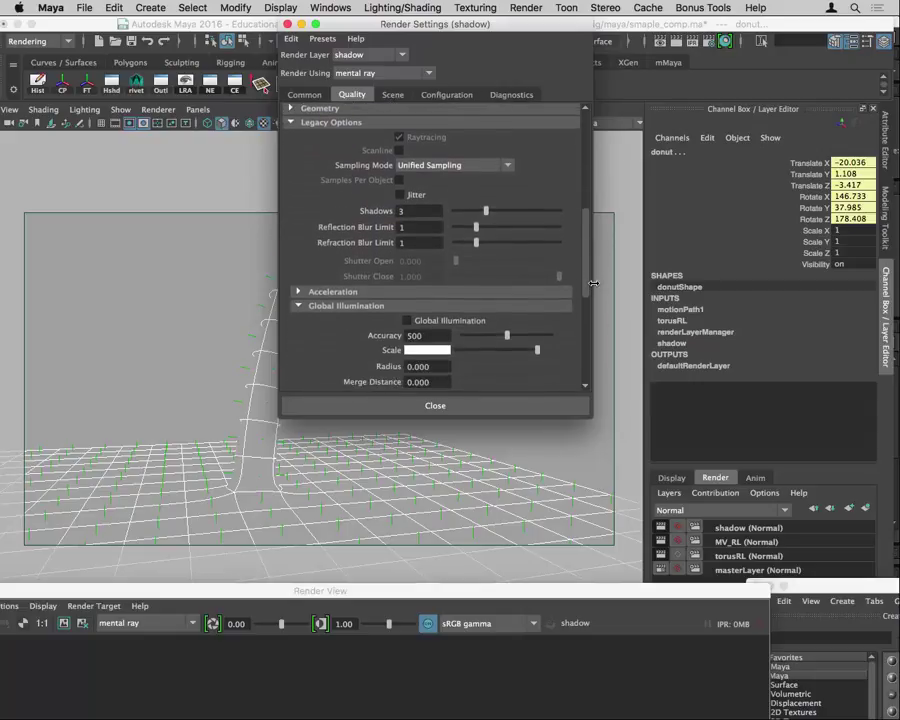
pyautogui.scroll(-4, 590, 300)
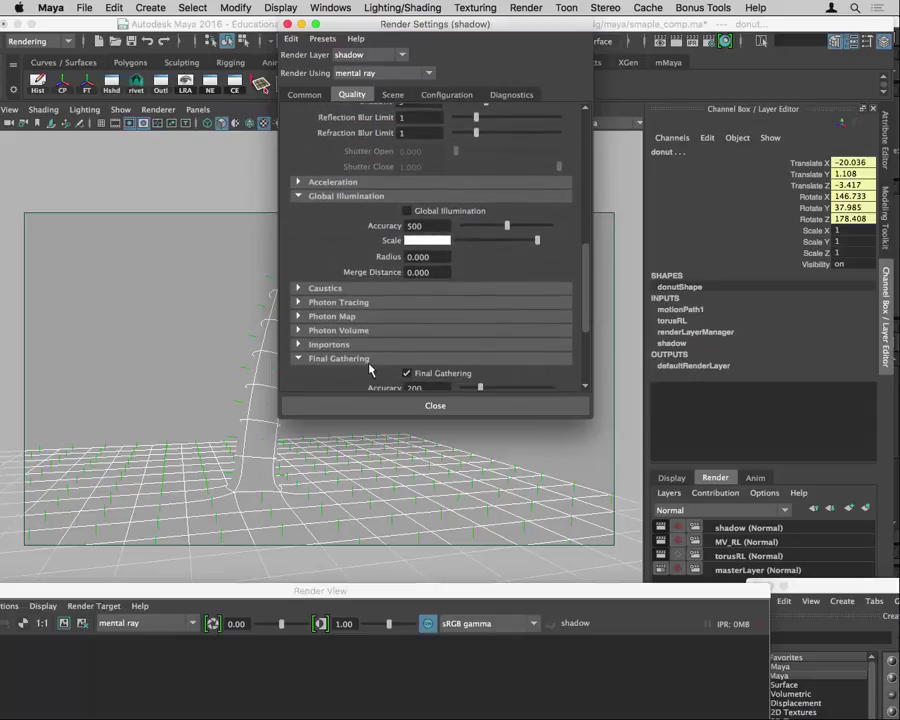
pyautogui.scroll(-3, 588, 345)
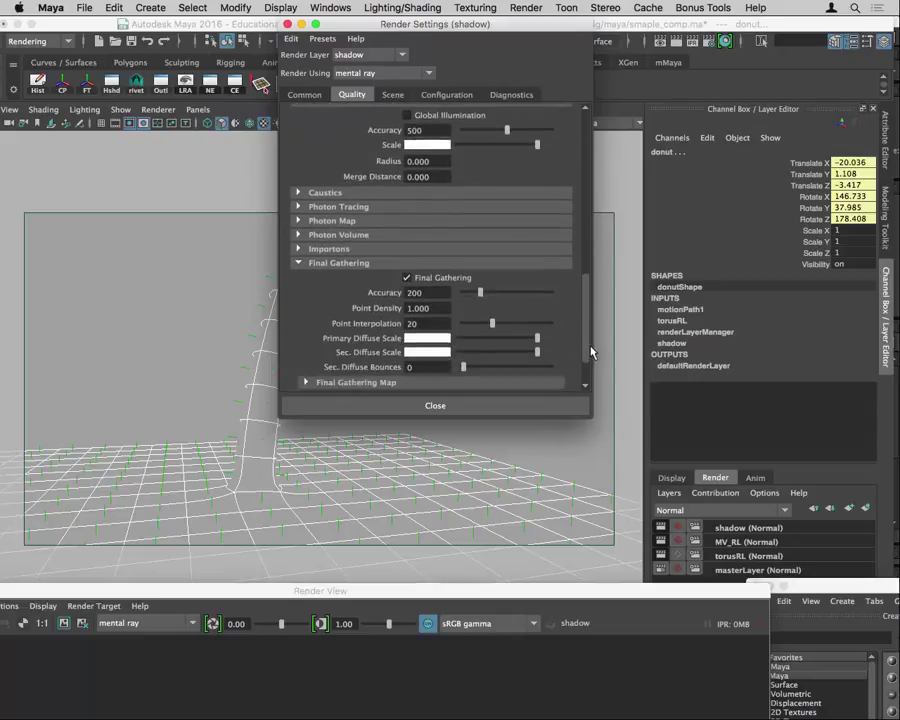
pyautogui.rightClick(435, 300)
pyautogui.click(492, 320)
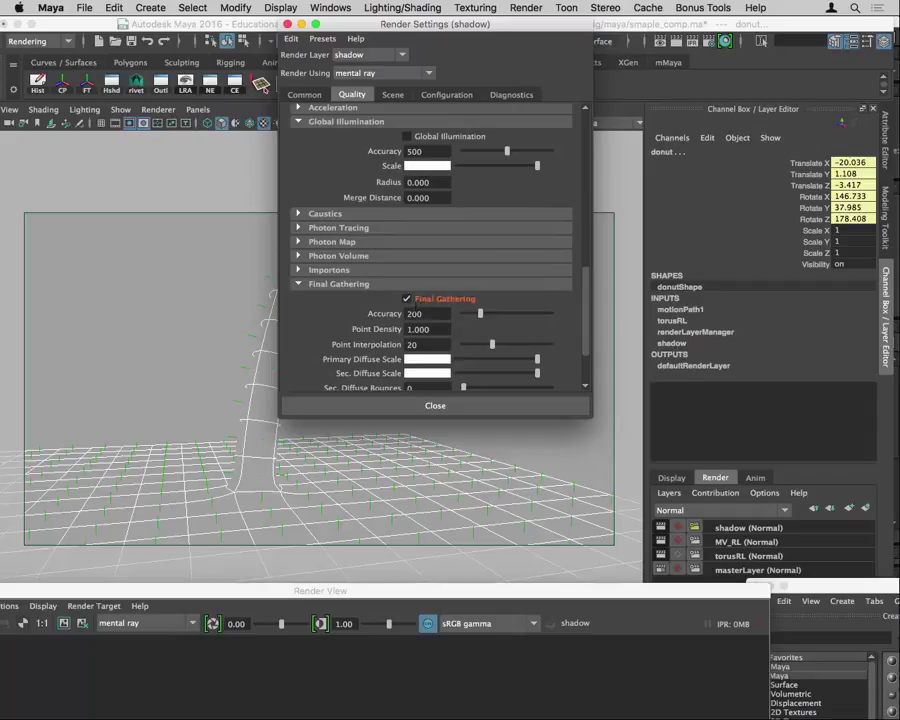
pyautogui.click(424, 302)
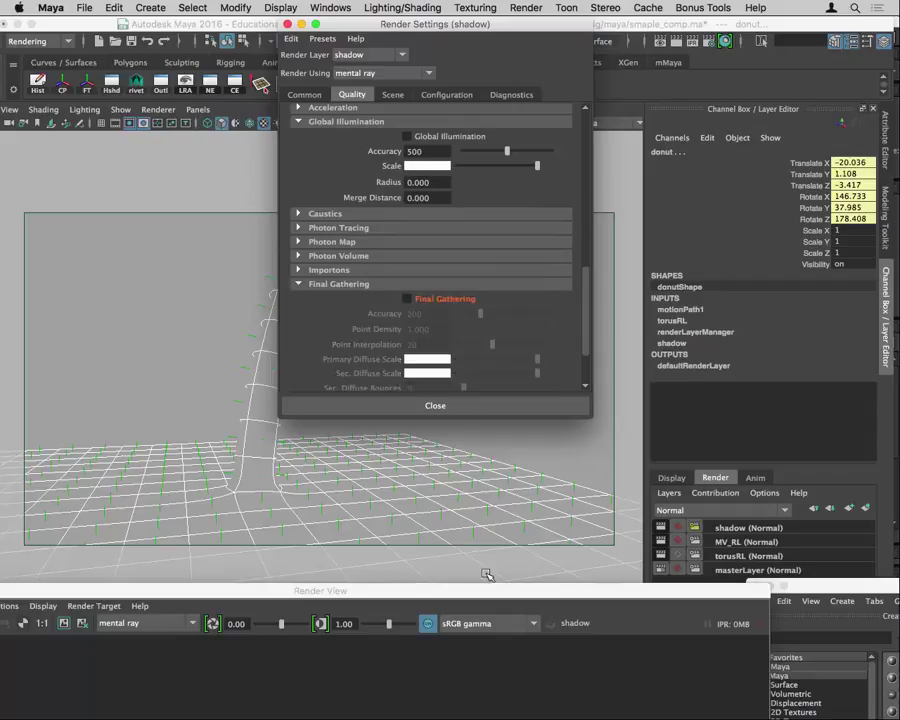
# Re-render the shadow layer without Final Gathering, inspect its alpha channel and close the Render View
pyautogui.moveTo(499, 592); pyautogui.dragTo(590, 54)
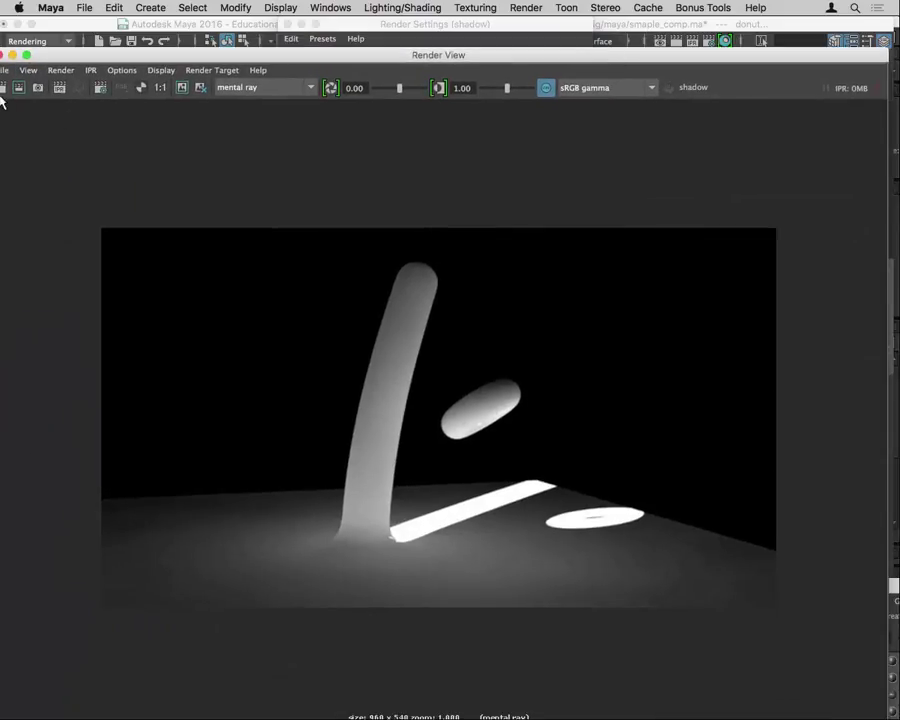
pyautogui.moveTo(38, 60); pyautogui.dragTo(64, 52)
pyautogui.click(33, 79)
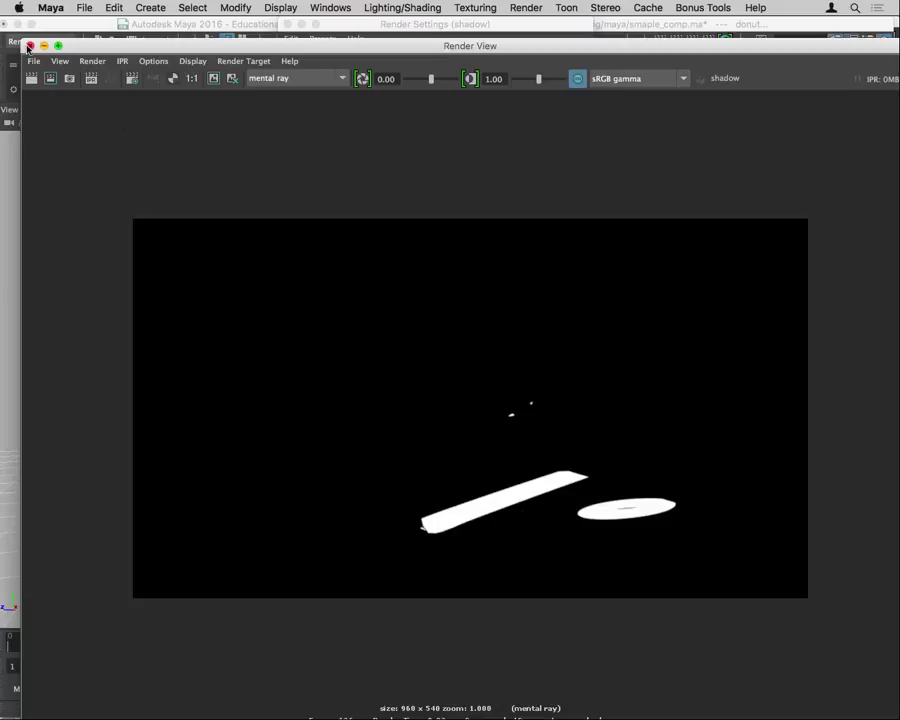
pyautogui.click(29, 45)
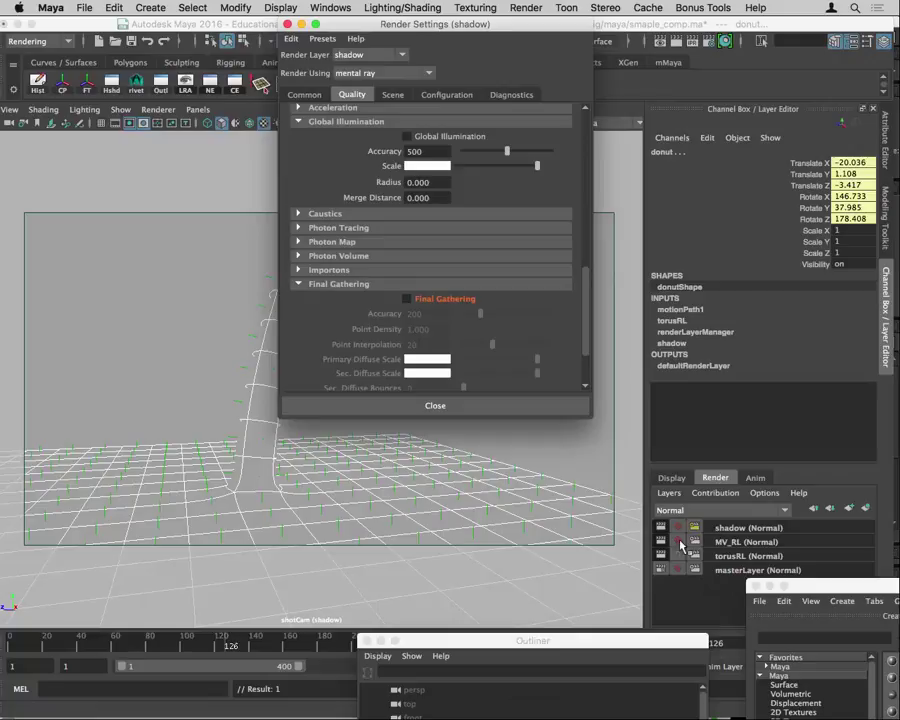
# Leave only the shadow layer renderable, check its output name and frame range of 127 to 151, and start a batch render
pyautogui.click(662, 558)
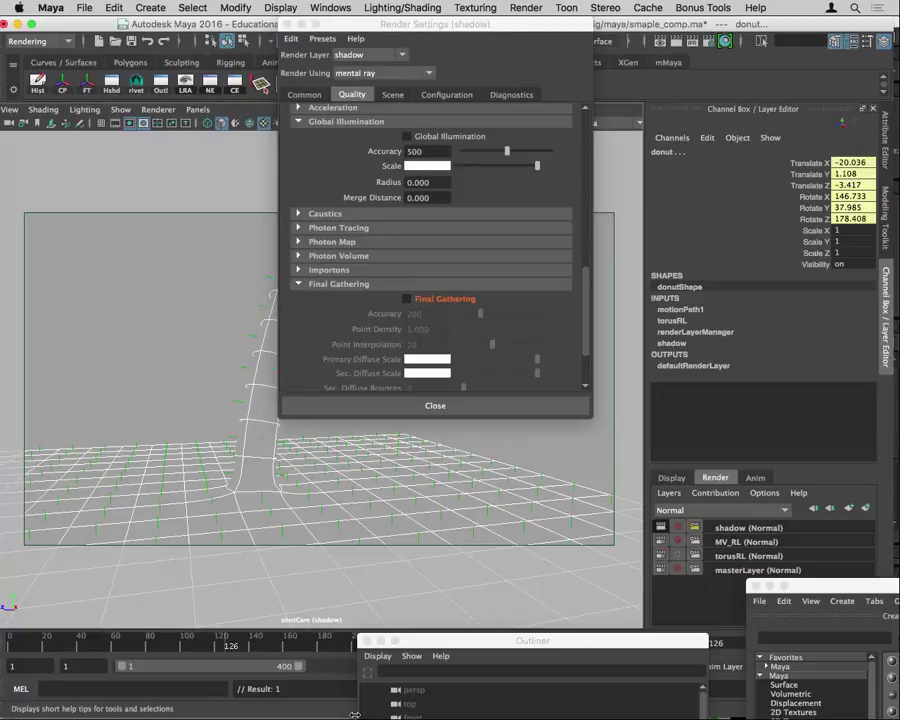
pyautogui.click(492, 376)
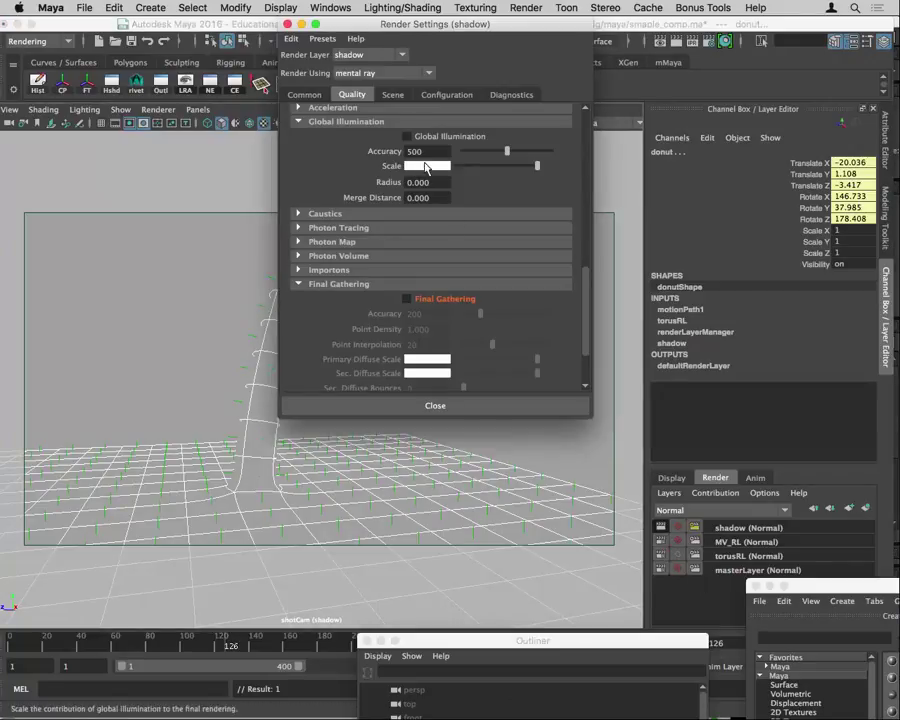
pyautogui.click(321, 95)
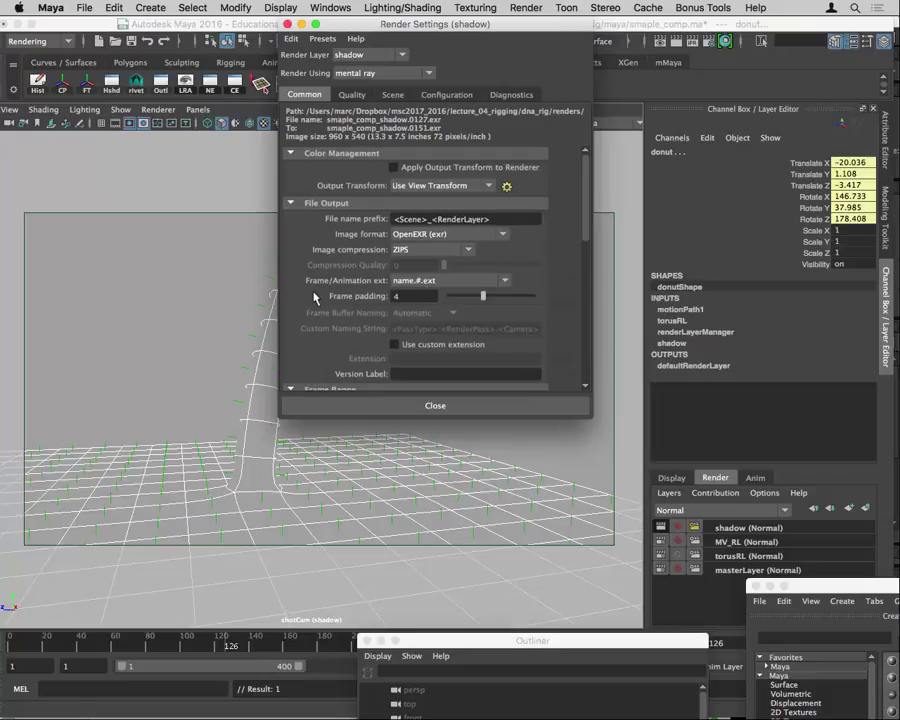
pyautogui.scroll(-5, 463, 270)
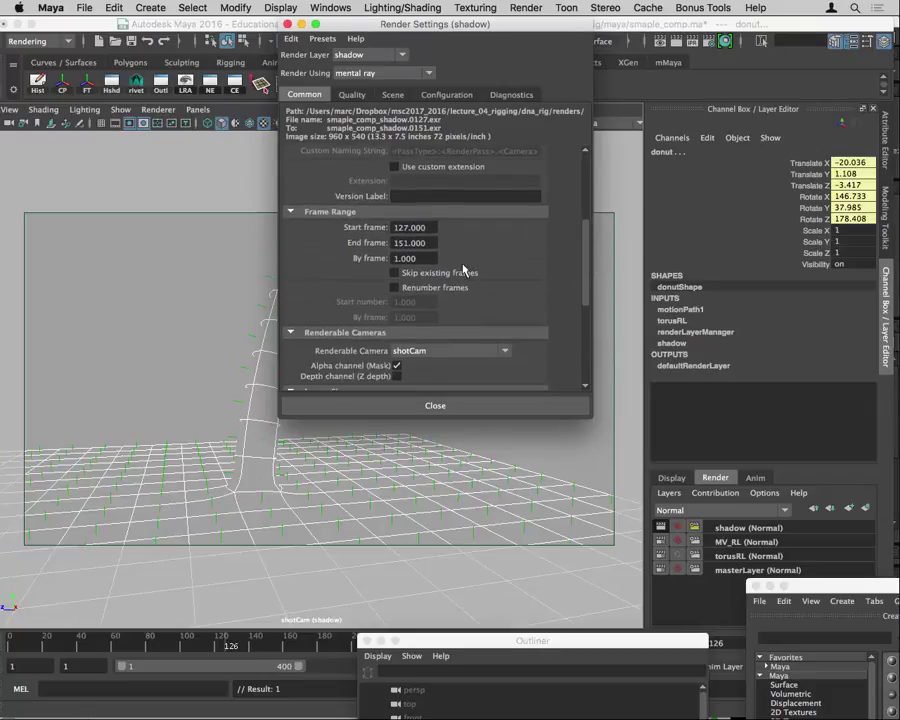
pyautogui.click(526, 8)
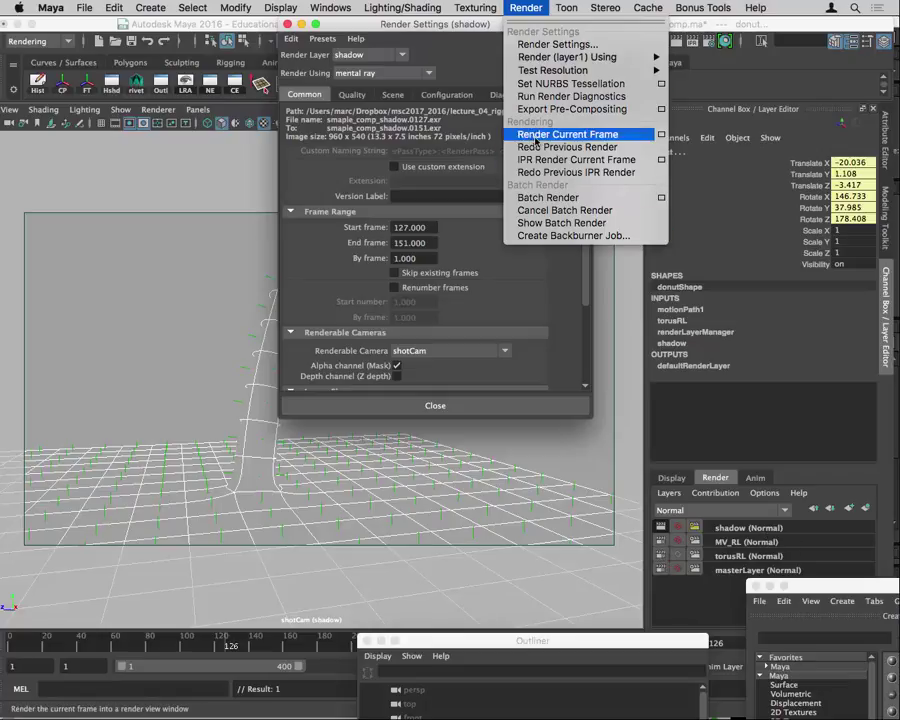
pyautogui.click(566, 199)
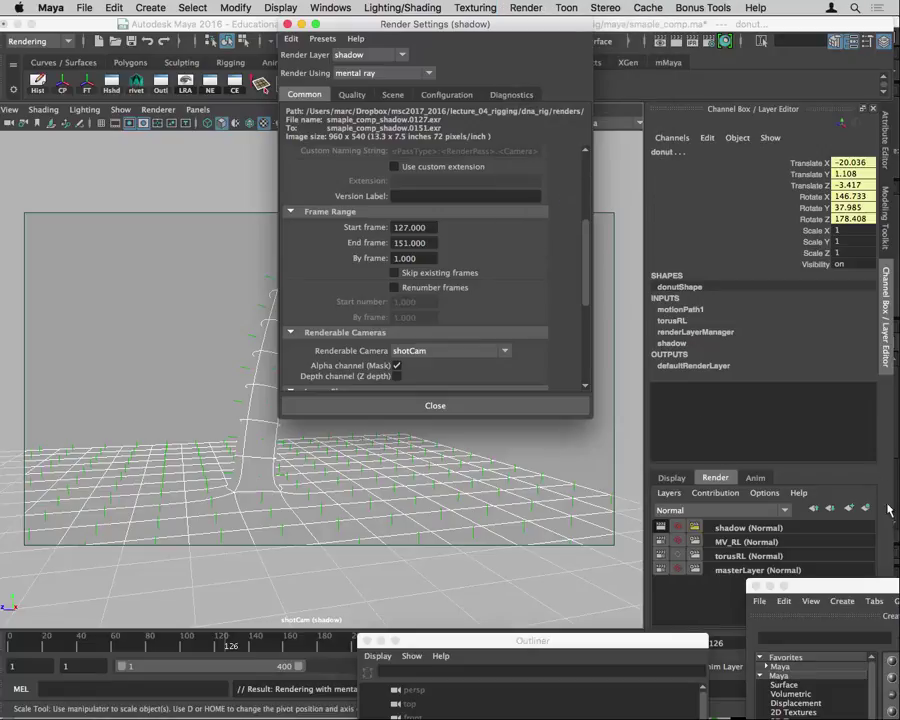
# Open the Script Editor to follow the batch render's progress and move it clear of the viewport
pyautogui.moveTo(886, 578); pyautogui.dragTo(831, 668)
pyautogui.click(858, 666)
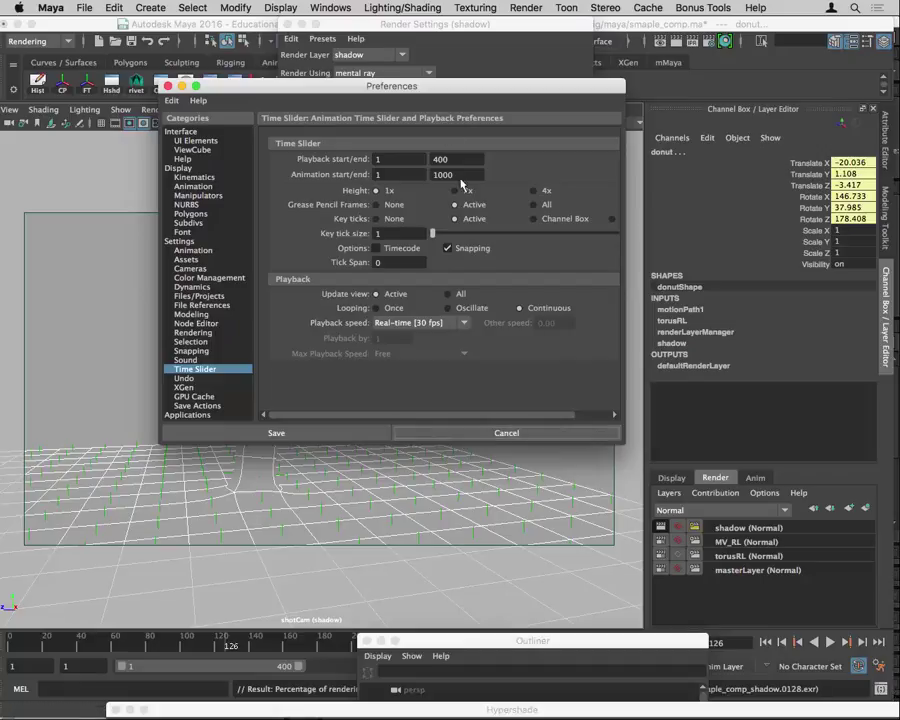
pyautogui.click(880, 689)
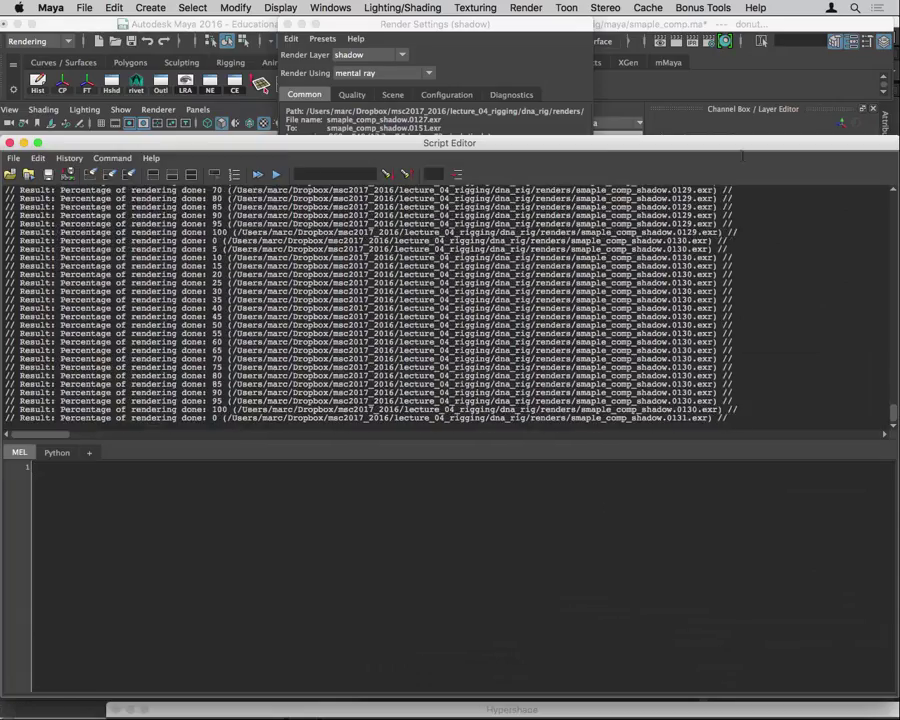
pyautogui.moveTo(744, 139); pyautogui.dragTo(696, 637)
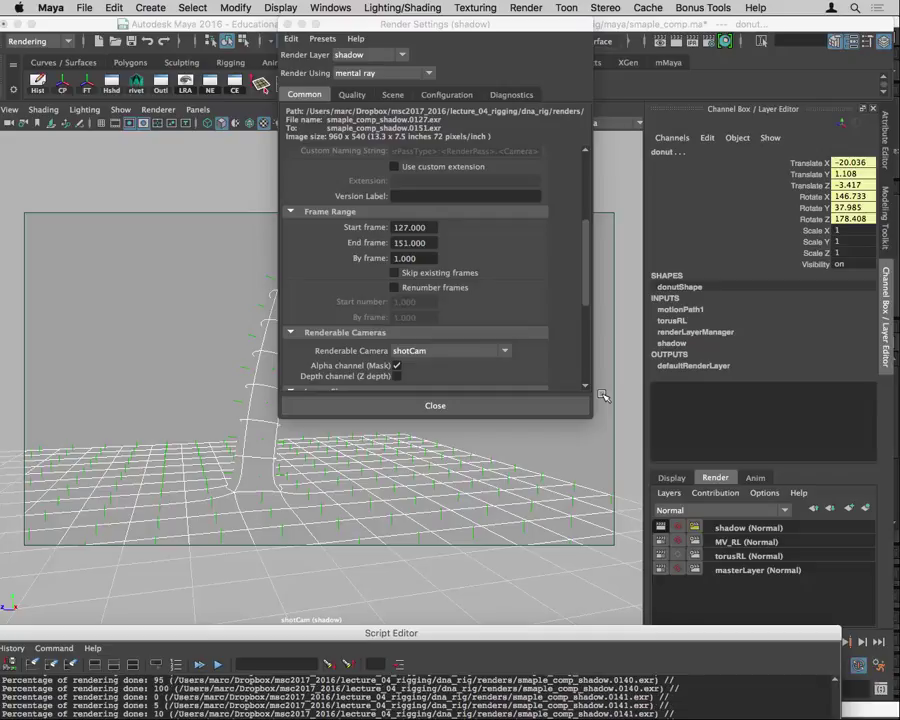
# Duplicate the shadow render layer and select the copy, shadow1
pyautogui.rightClick(743, 531)
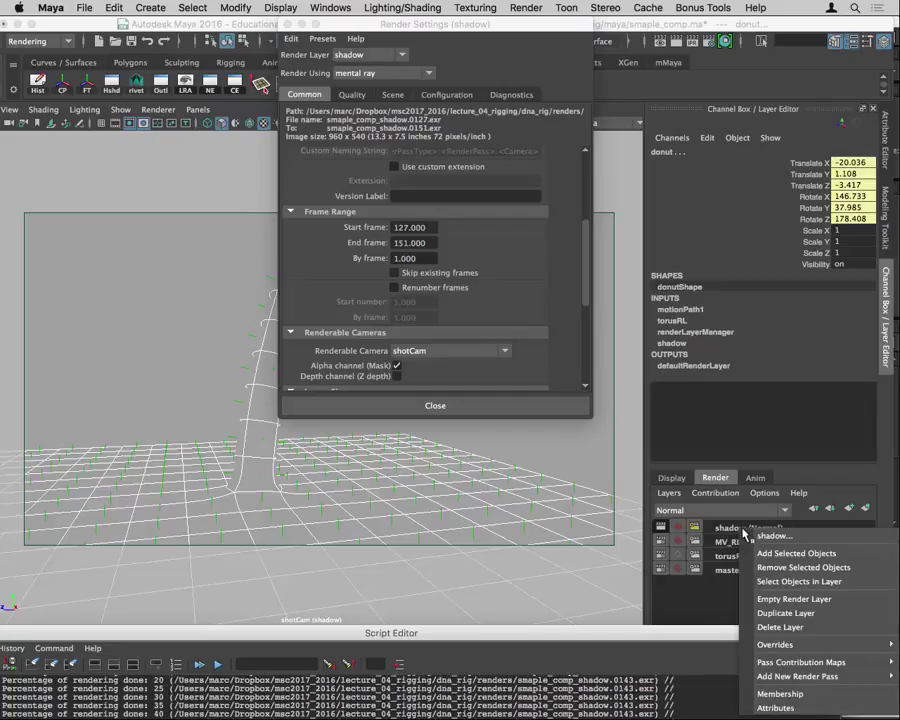
pyautogui.click(768, 612)
pyautogui.click(740, 528)
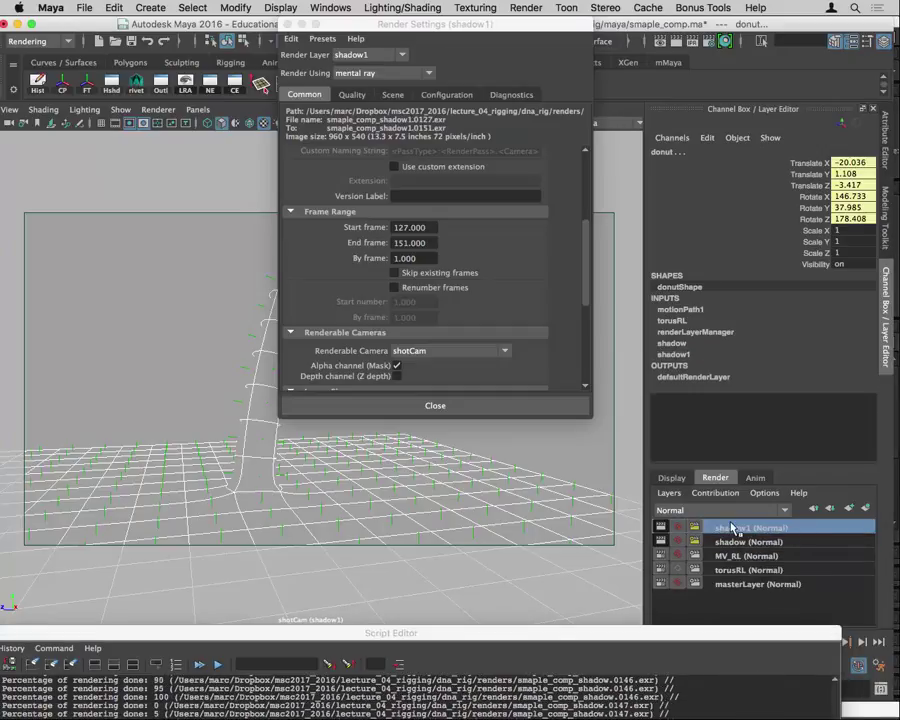
# Look for the shadow1 layer's attributes with Render Settings moved aside, clear the object selection and return to the render layer list
pyautogui.rightClick(743, 530)
pyautogui.moveTo(795, 662)
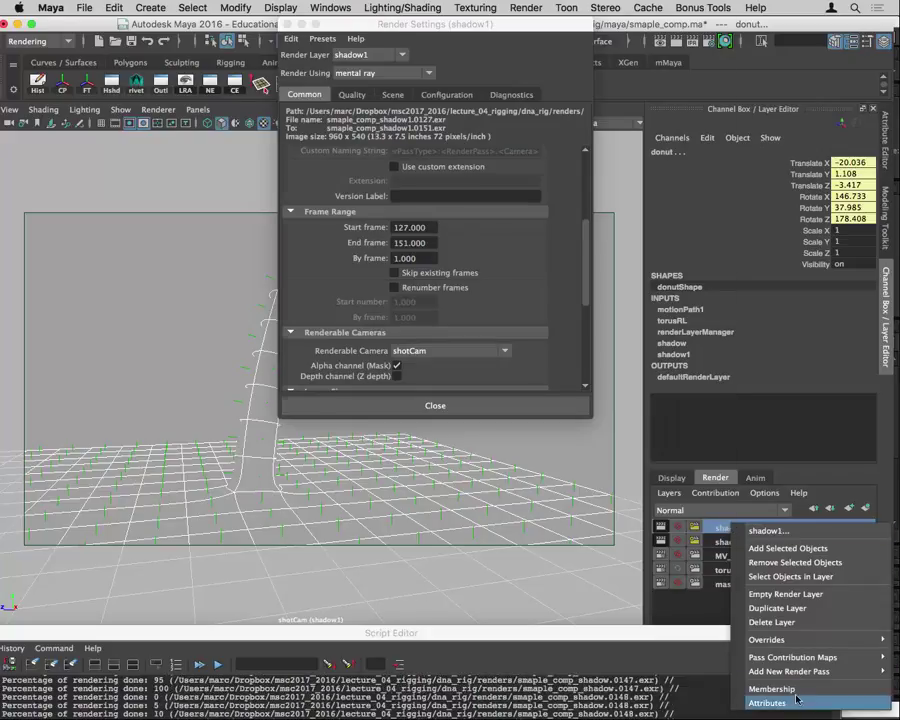
pyautogui.click(795, 701)
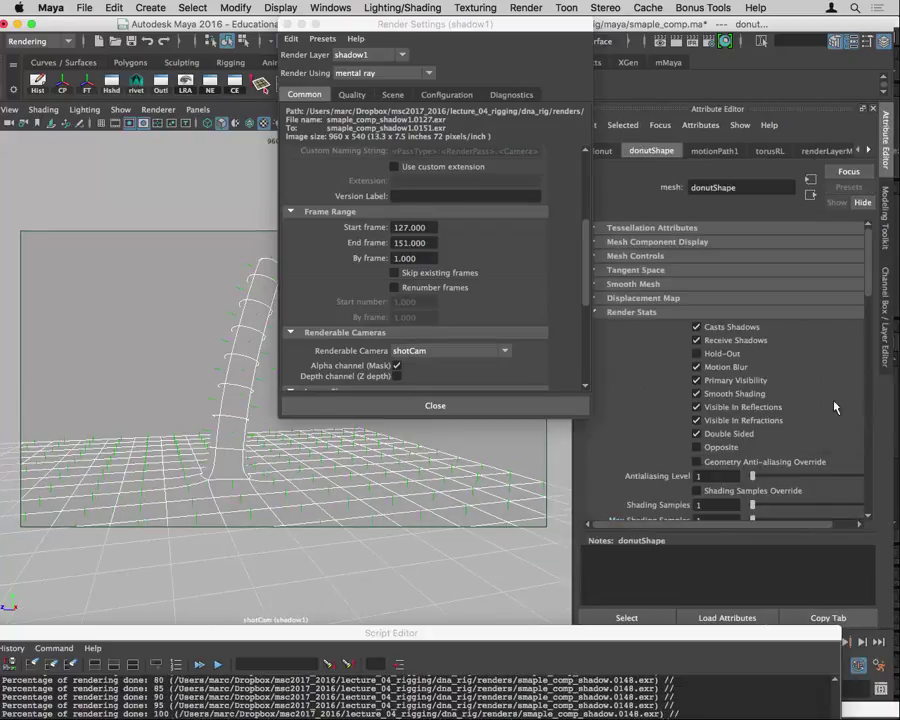
pyautogui.moveTo(496, 24); pyautogui.dragTo(238, 134)
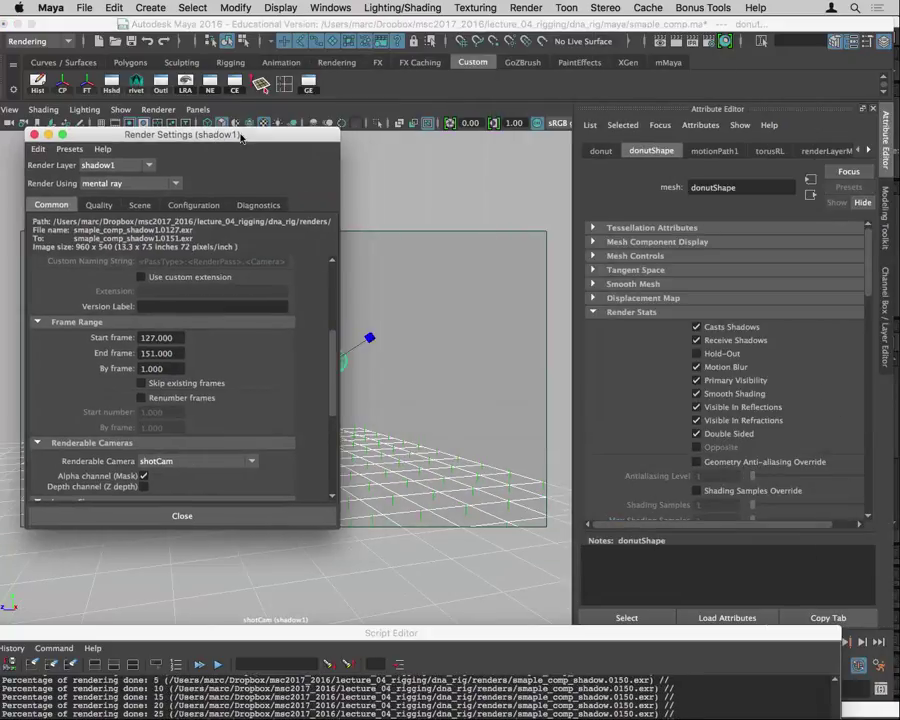
pyautogui.click(867, 150)
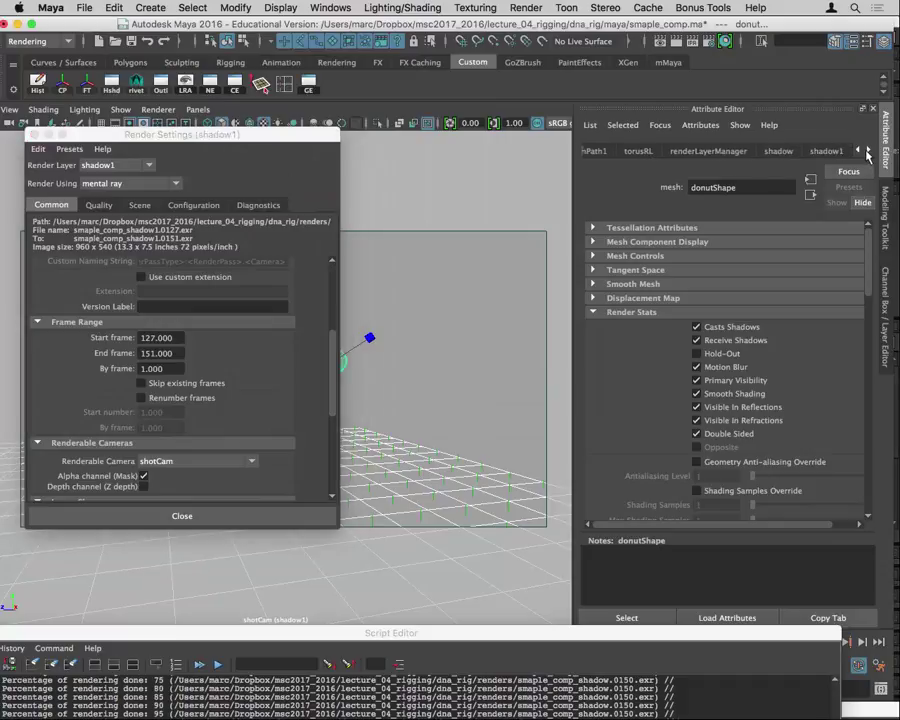
pyautogui.click(867, 150)
pyautogui.click(490, 257)
pyautogui.click(885, 318)
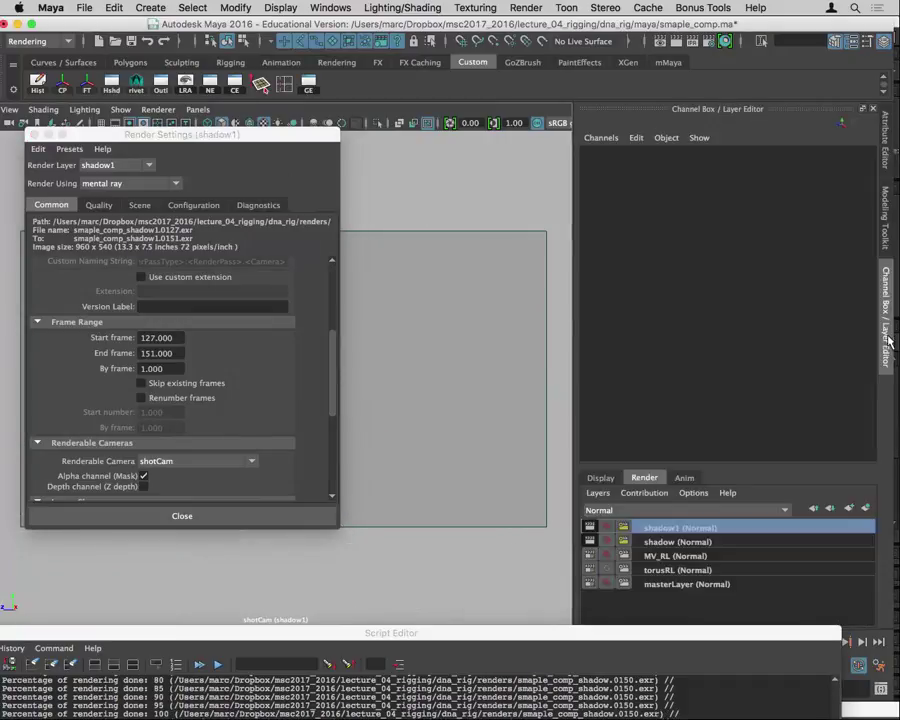
# Open the attributes of the shadow1 render layer and apply the Occlusion preset to it
pyautogui.rightClick(780, 530)
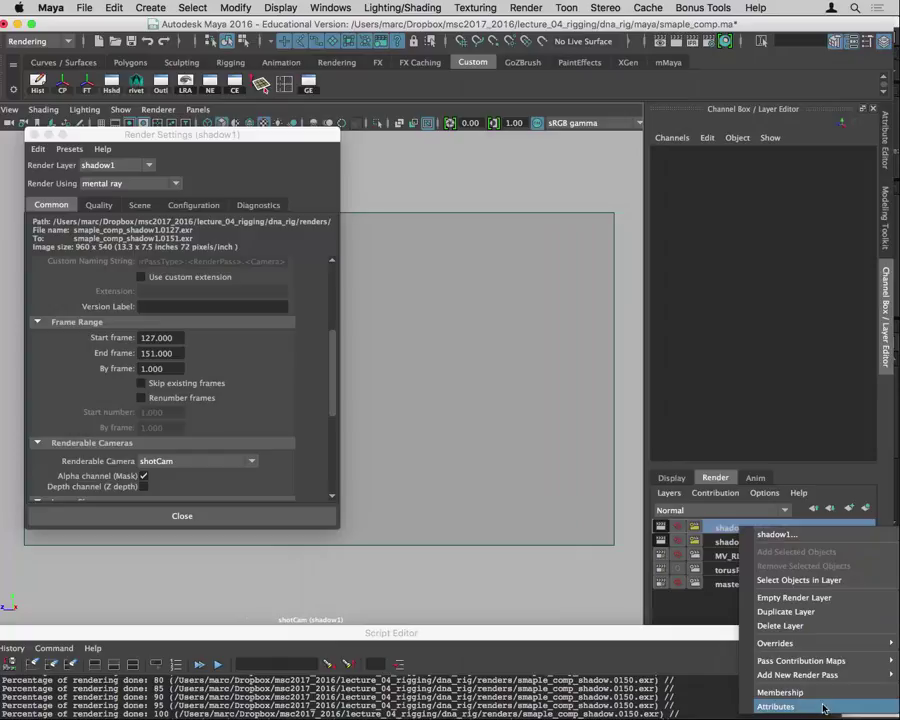
pyautogui.click(800, 705)
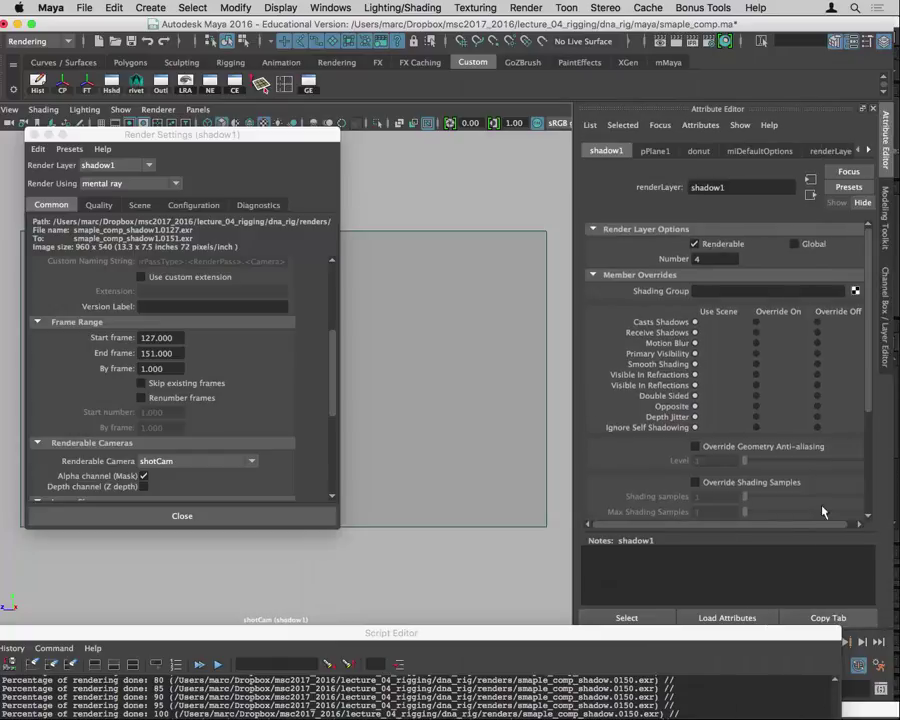
pyautogui.click(847, 188)
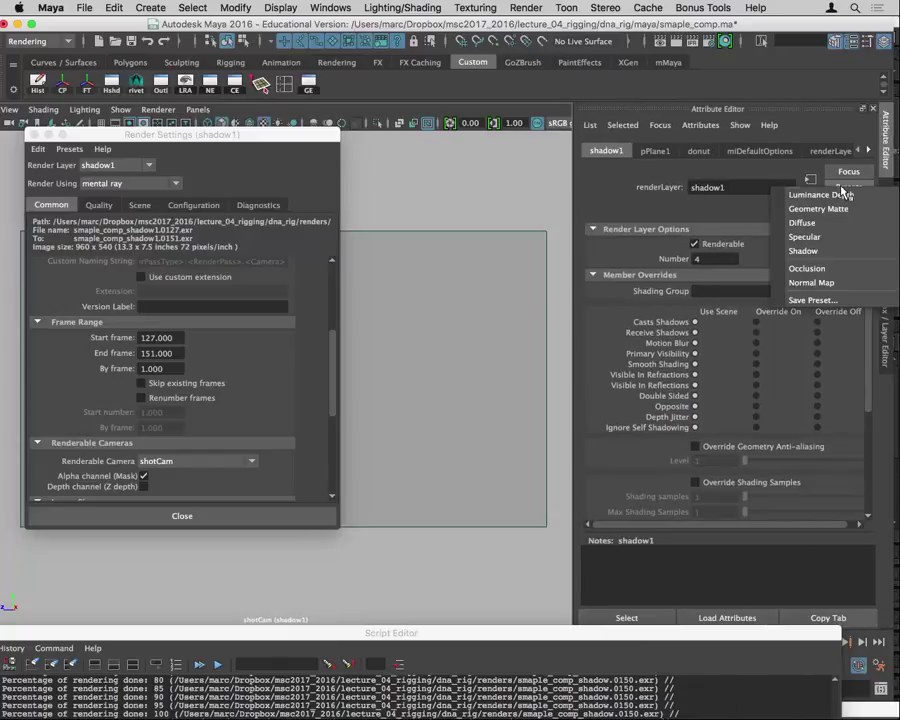
pyautogui.click(831, 268)
# Open the ambient occlusion node feeding the occlusion surface shader's out color and set its max distance to 5
pyautogui.moveTo(280, 132); pyautogui.dragTo(356, 112)
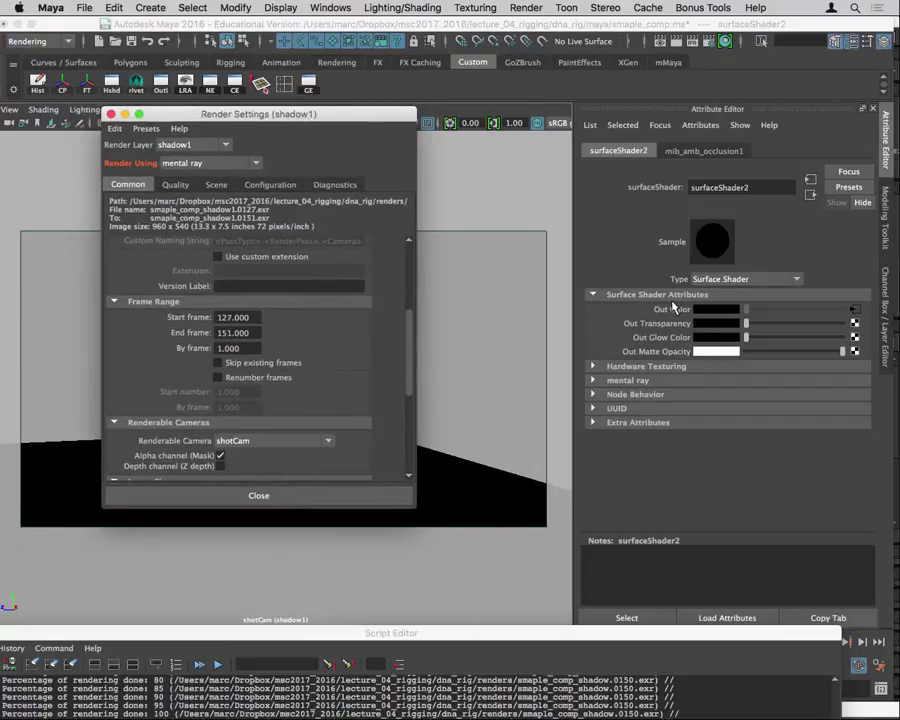
pyautogui.click(853, 316)
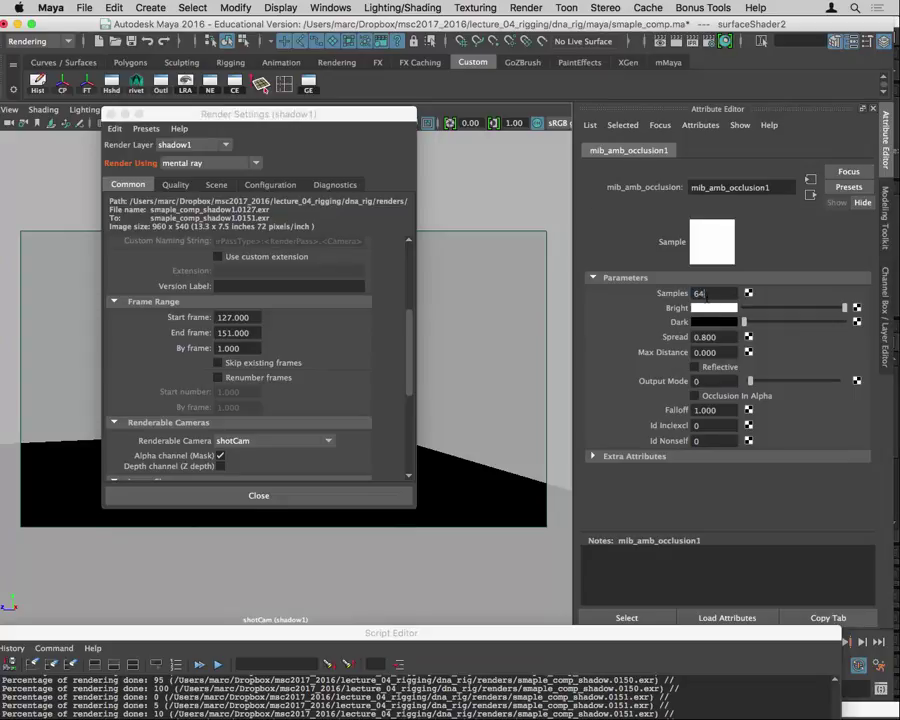
pyautogui.click(713, 410)
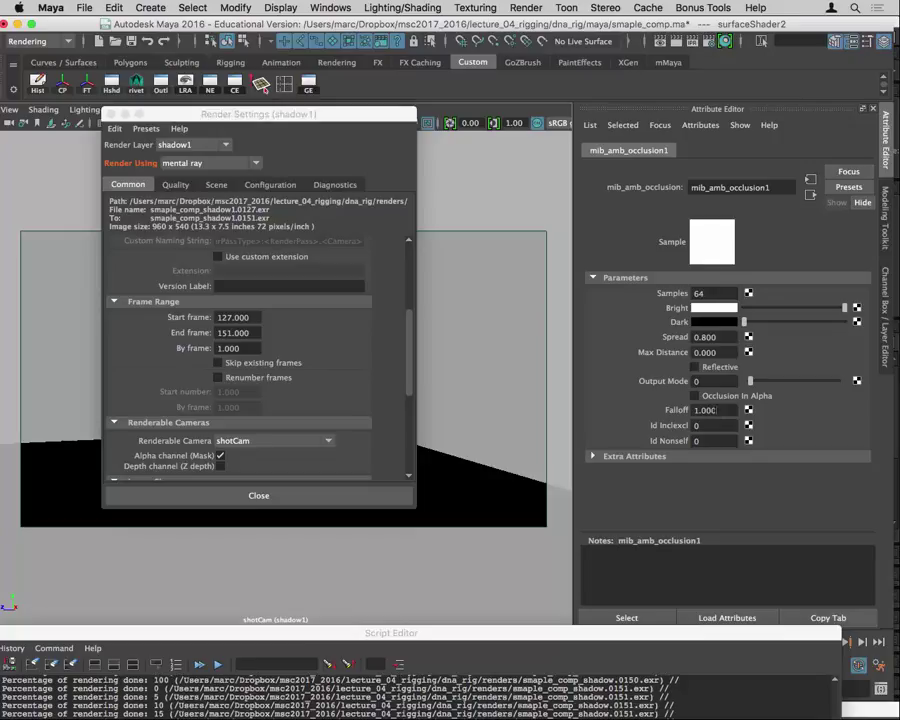
pyautogui.click(716, 352)
pyautogui.write('5')
pyautogui.press('Return')
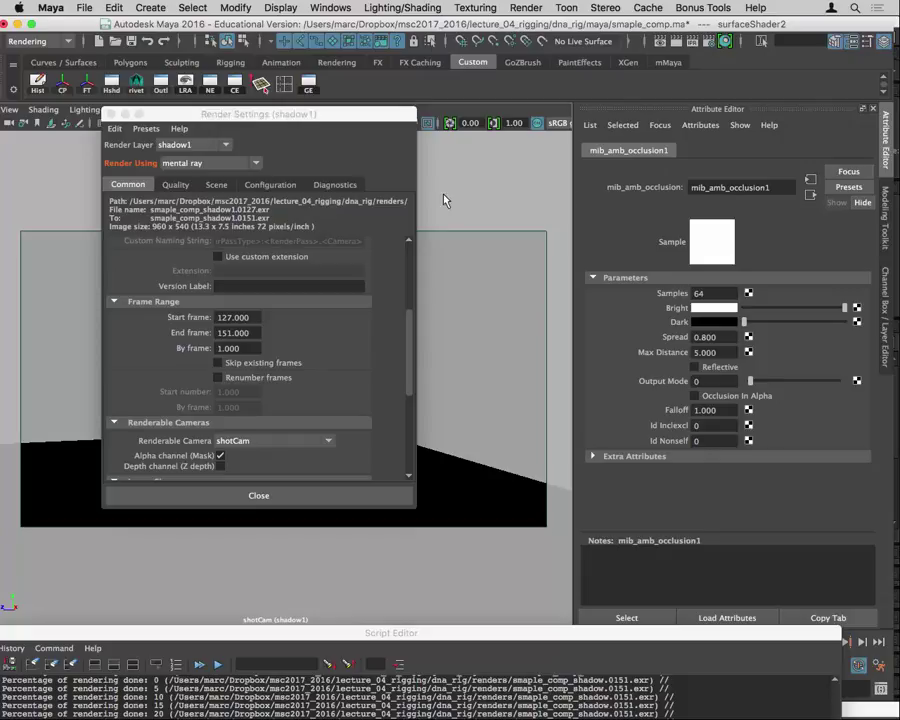
# Test render the current frame of the shadow1 layer and display the image's RGB channels
pyautogui.moveTo(352, 118); pyautogui.dragTo(524, 505)
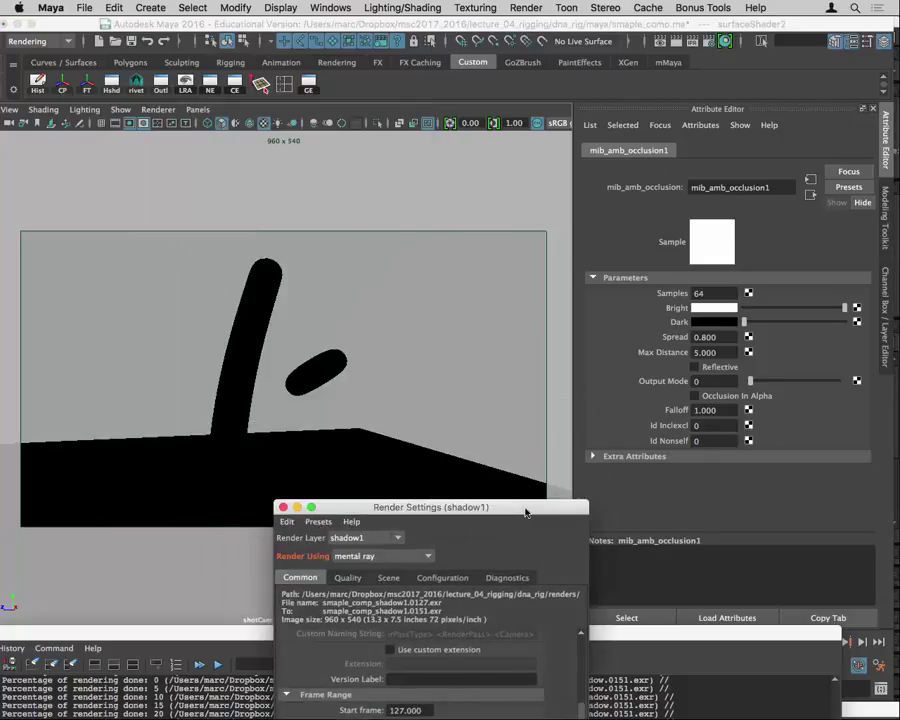
pyautogui.click(675, 41)
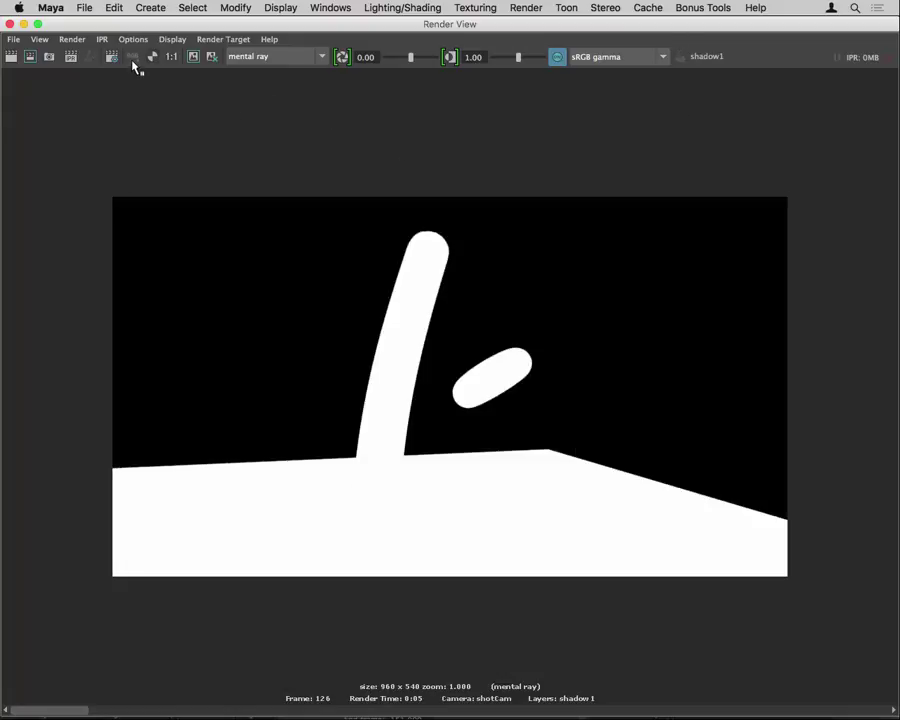
pyautogui.click(133, 60)
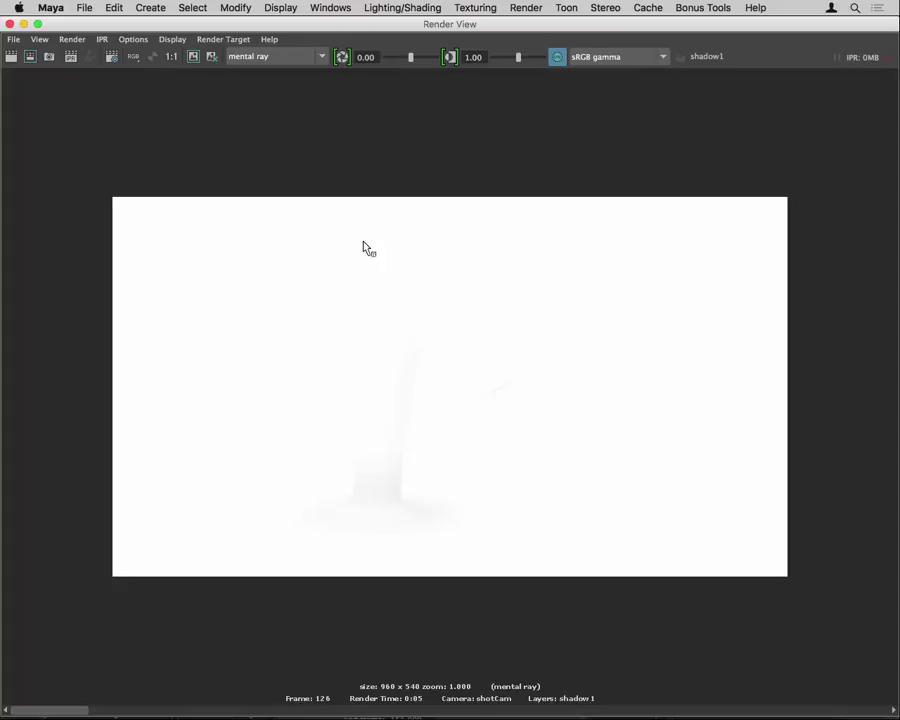
# Clear the floating windows from the timeline, go to frame 123 and test render the occlusion there
pyautogui.moveTo(255, 27); pyautogui.dragTo(782, 570)
pyautogui.moveTo(512, 505); pyautogui.dragTo(525, 668)
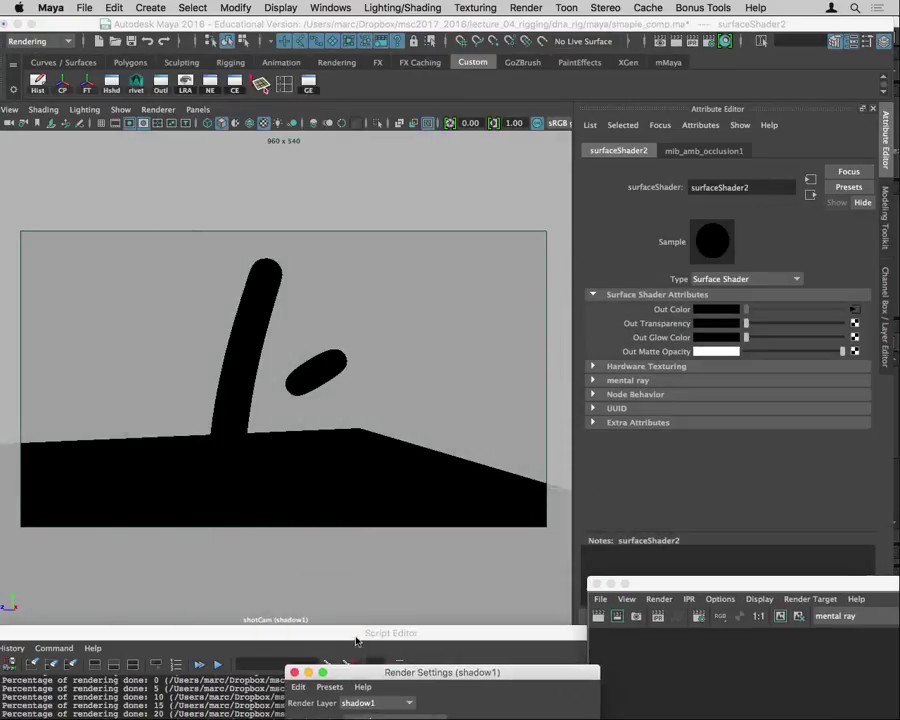
pyautogui.moveTo(380, 633); pyautogui.dragTo(380, 710)
pyautogui.moveTo(222, 653)
pyautogui.mouseDown()
pyautogui.moveTo(240, 646)
pyautogui.moveTo(223, 649)
pyautogui.mouseUp()
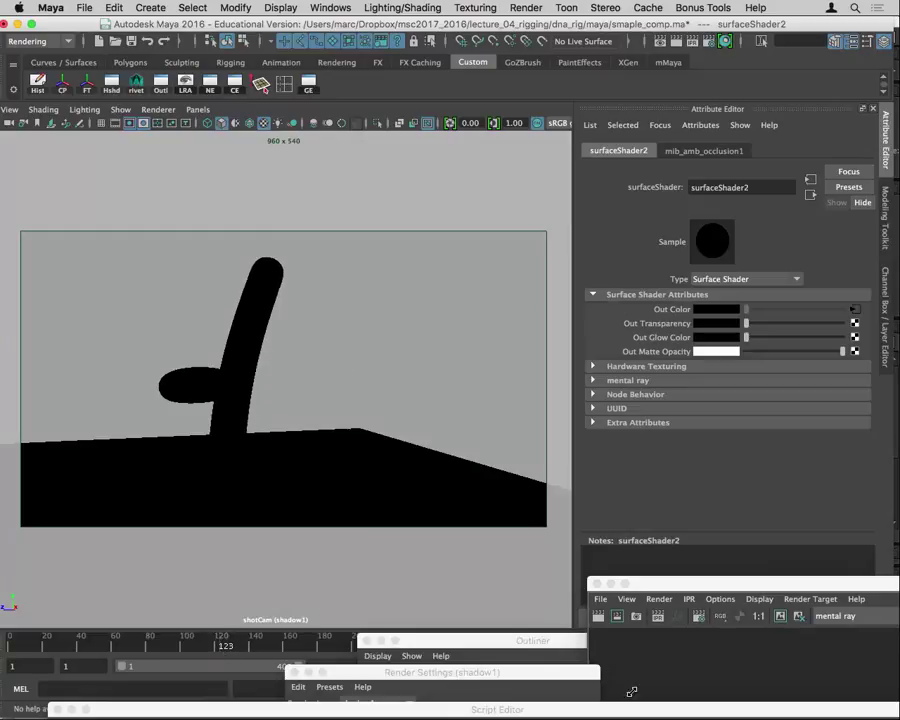
pyautogui.click(659, 614)
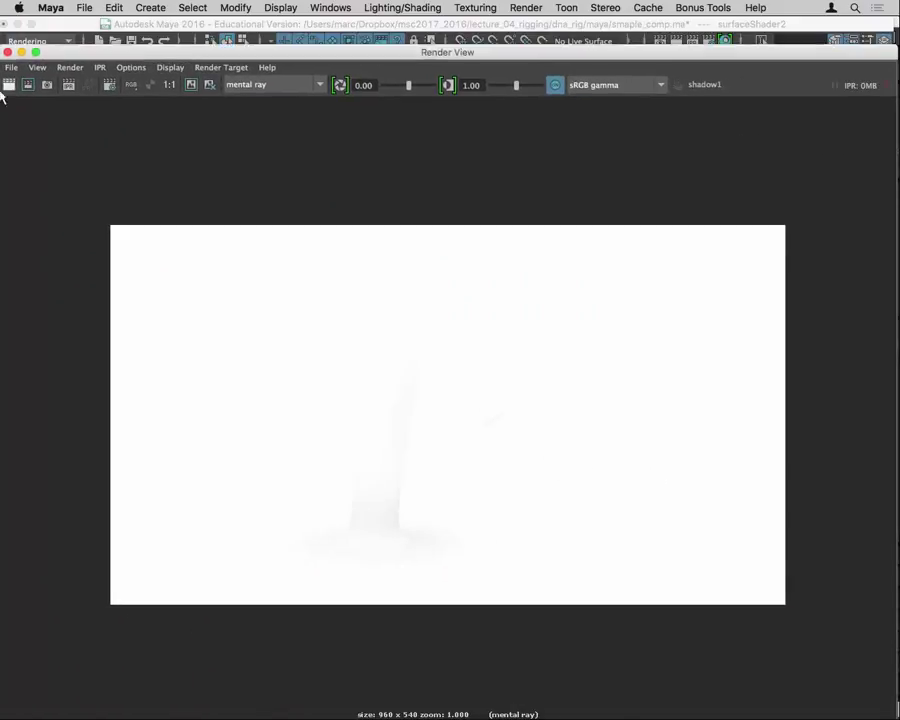
pyautogui.click(9, 86)
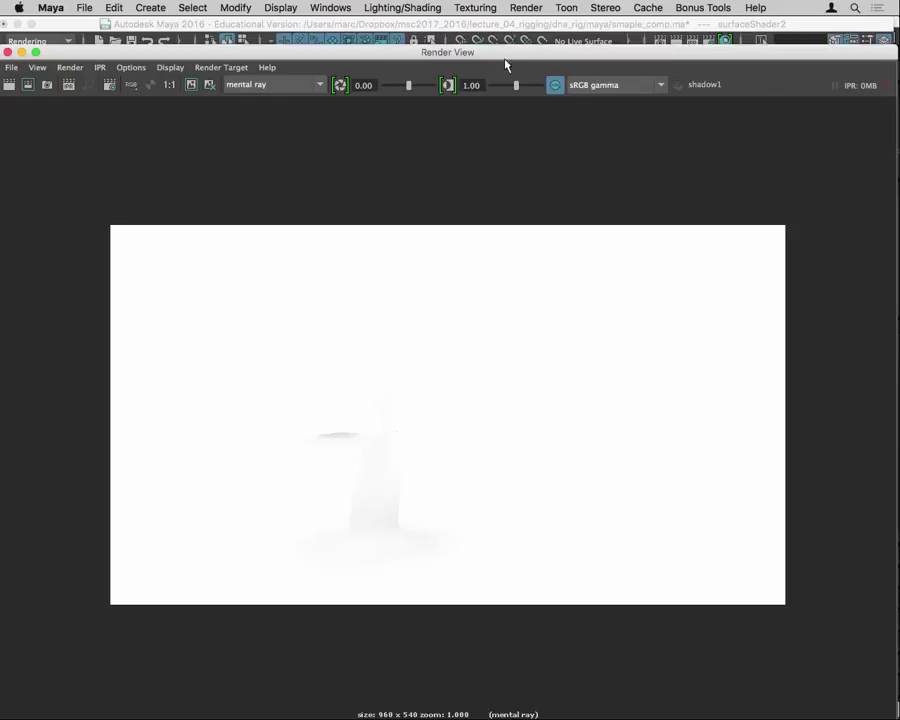
# Move the render window aside, return to the render layer list and bring up the Script Editor below the viewport
pyautogui.moveTo(505, 65); pyautogui.dragTo(494, 662)
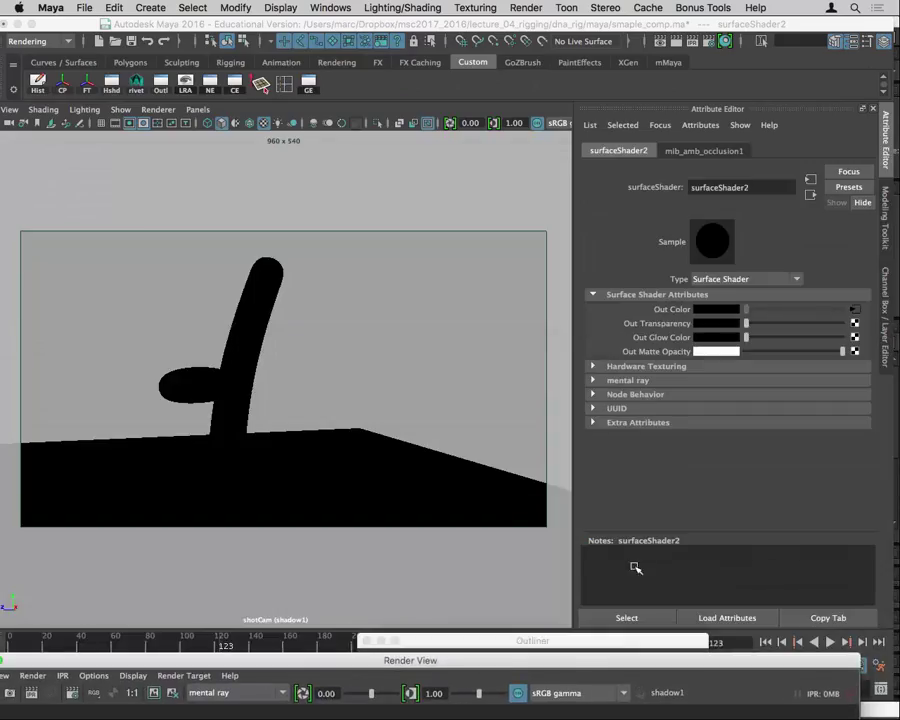
pyautogui.click(884, 296)
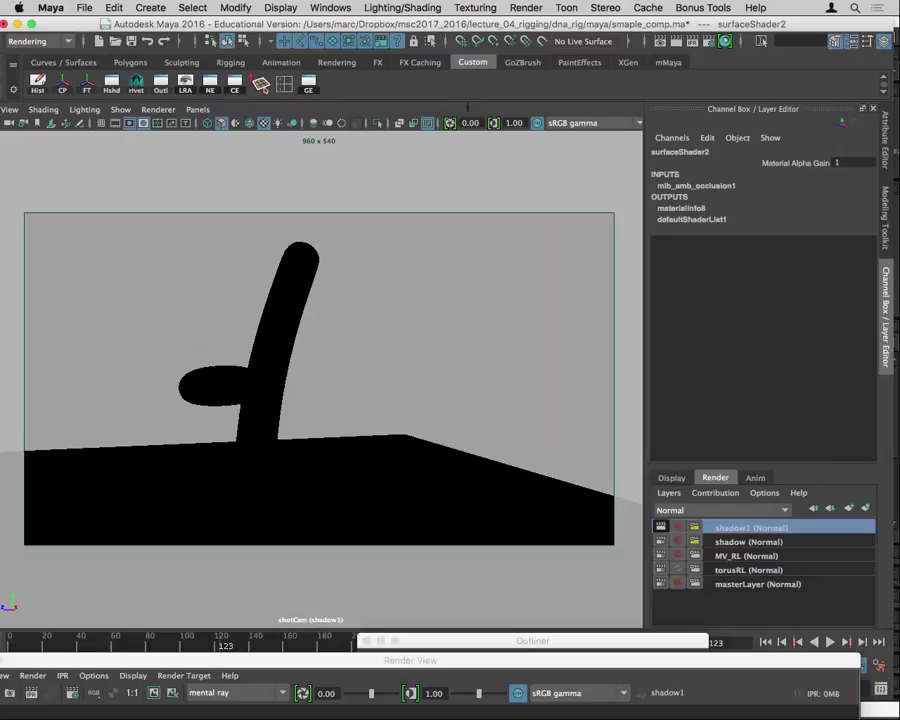
pyautogui.click(880, 689)
pyautogui.moveTo(712, 703); pyautogui.dragTo(660, 557)
pyautogui.click(518, 7)
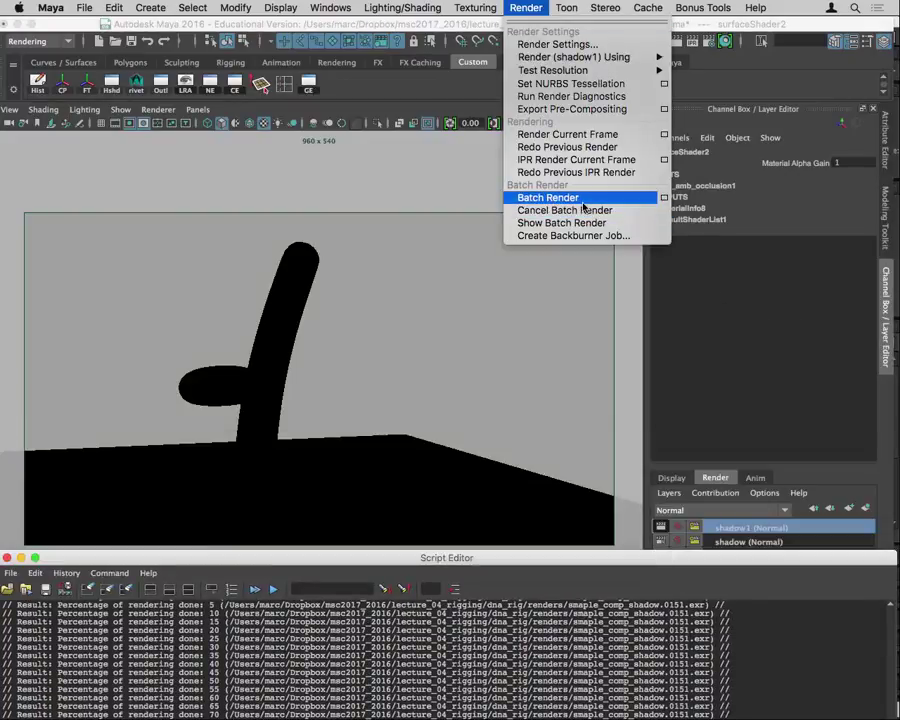
pyautogui.click(538, 377)
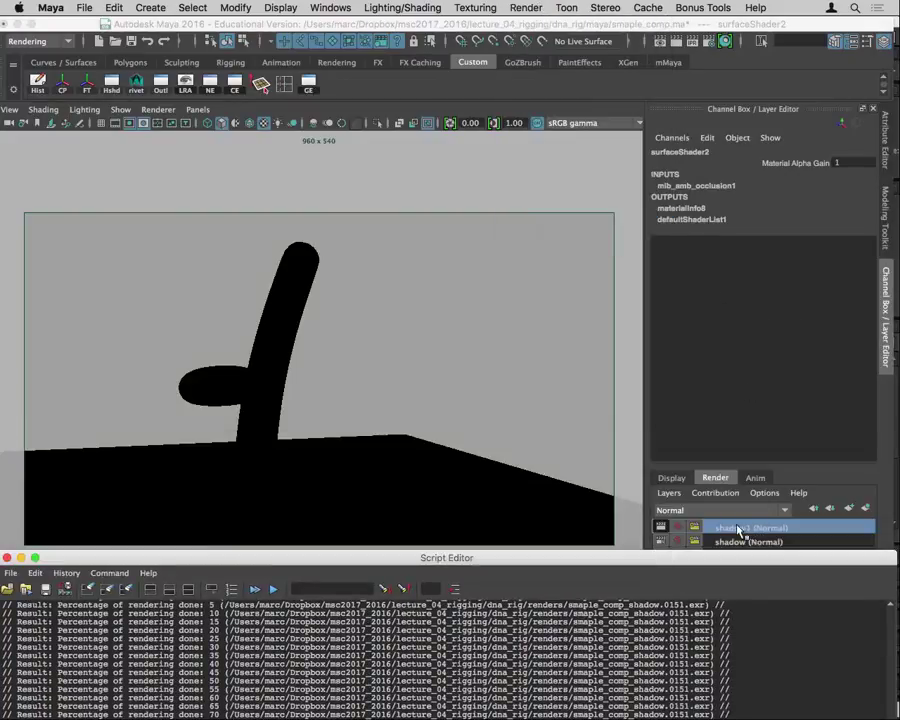
# Rename the shadow1 render layer to ao and start the batch render
pyautogui.doubleClick(739, 530)
pyautogui.write('ao')
pyautogui.press('Return')
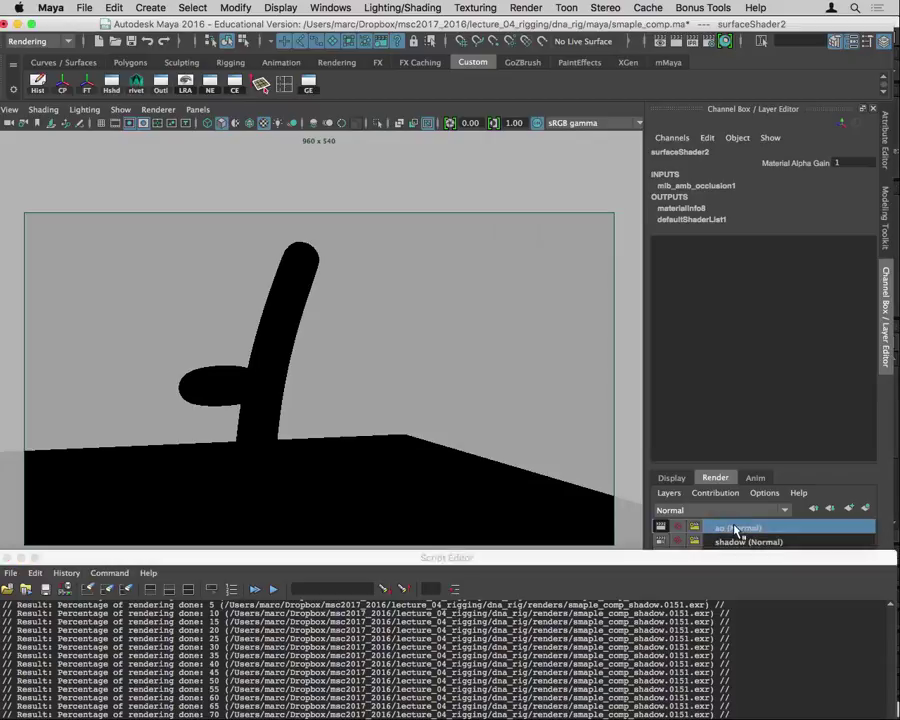
pyautogui.click(515, 7)
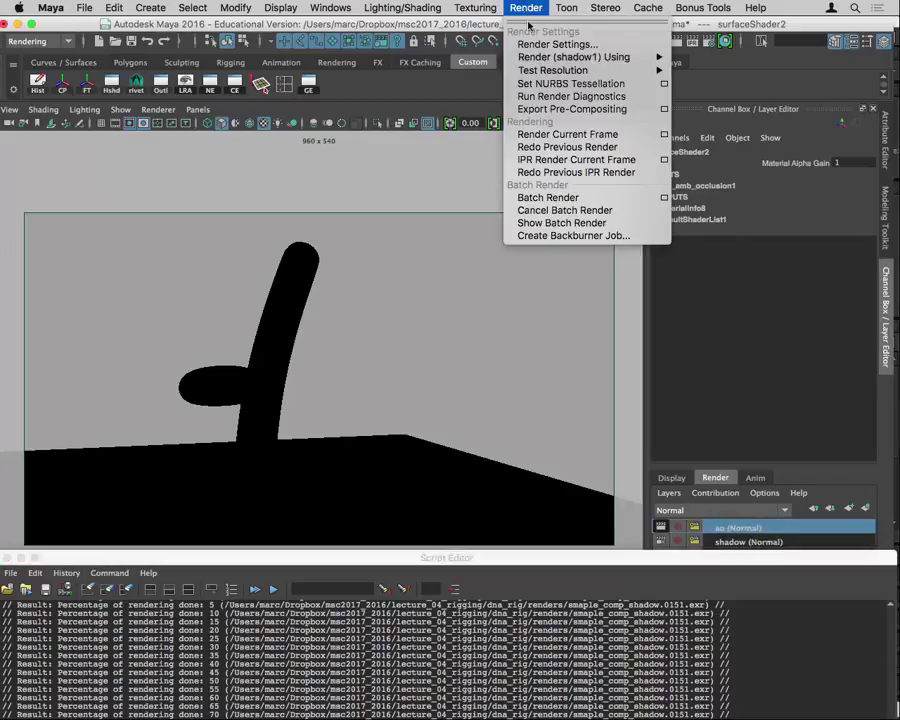
pyautogui.click(565, 194)
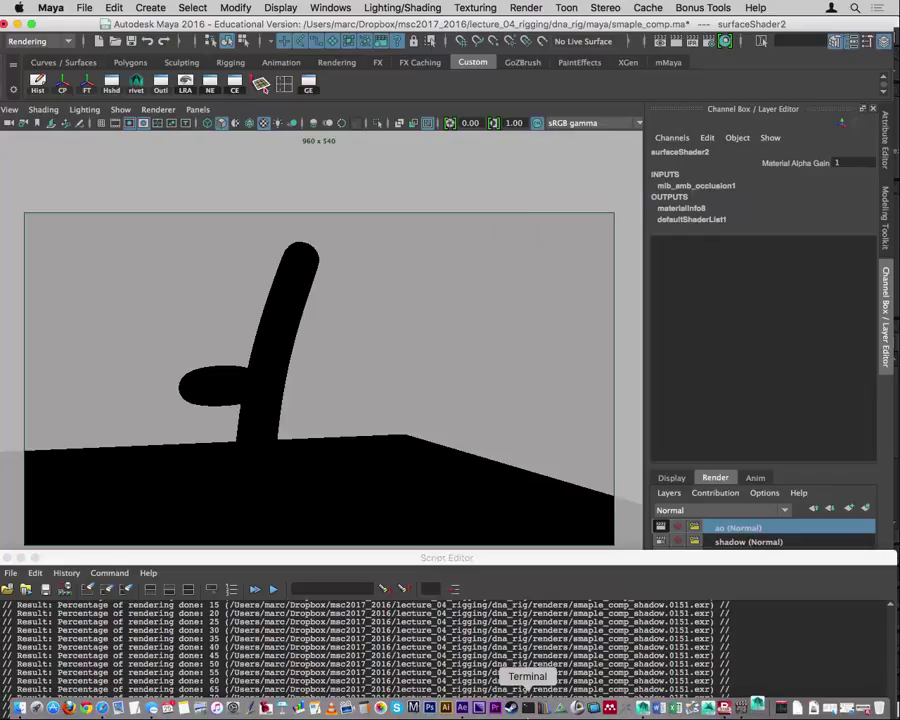
# Switch to After Effects and import the smaple_comp_shadow EXR frames from the renders folder as an image sequence
pyautogui.click(462, 708)
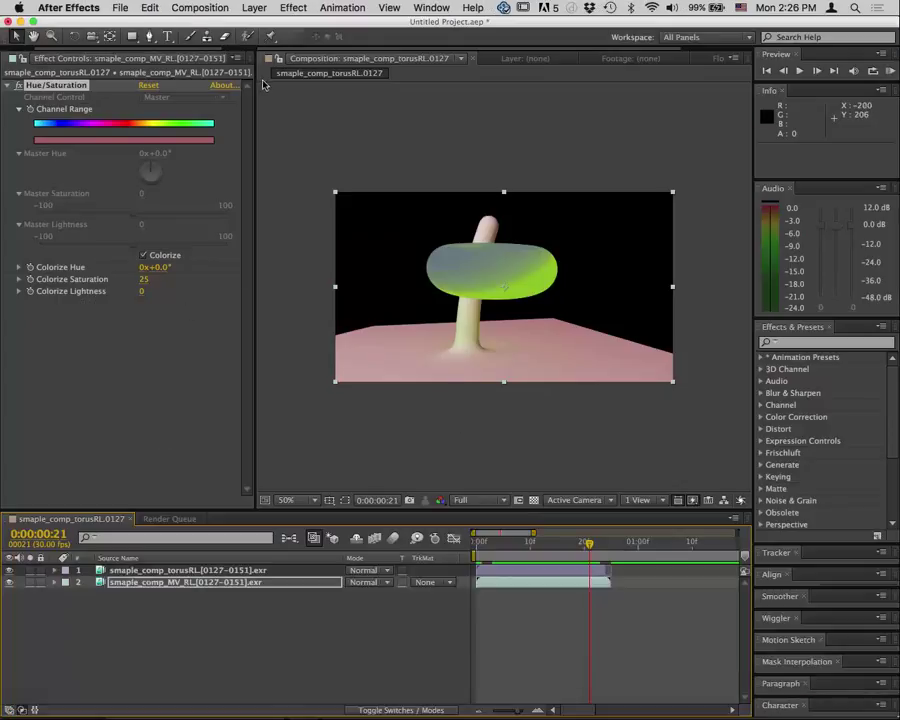
pyautogui.moveTo(255, 95); pyautogui.dragTo(361, 95)
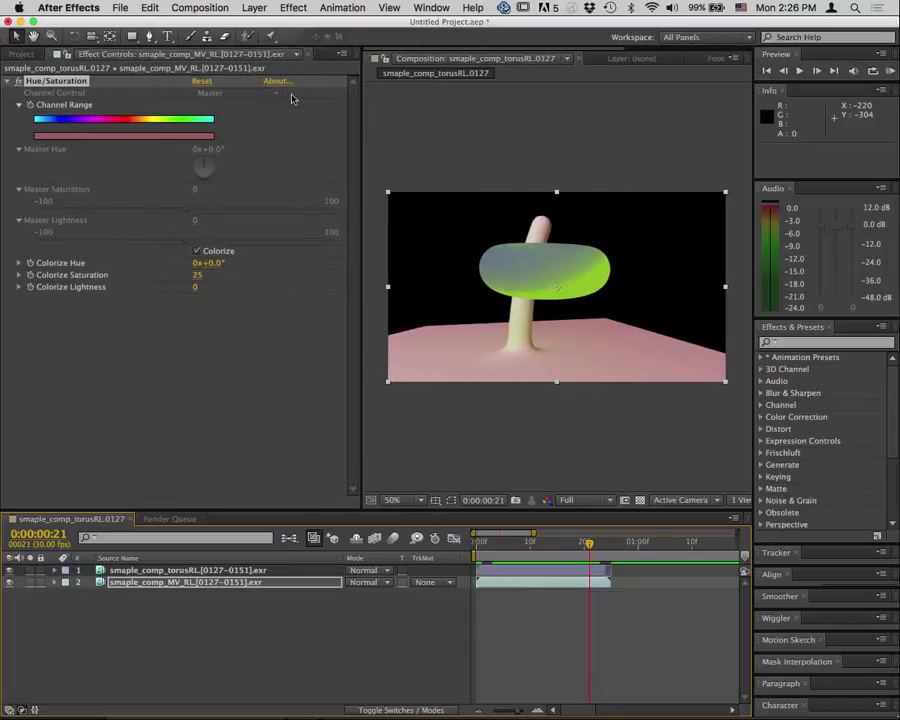
pyautogui.click(22, 53)
pyautogui.doubleClick(185, 326)
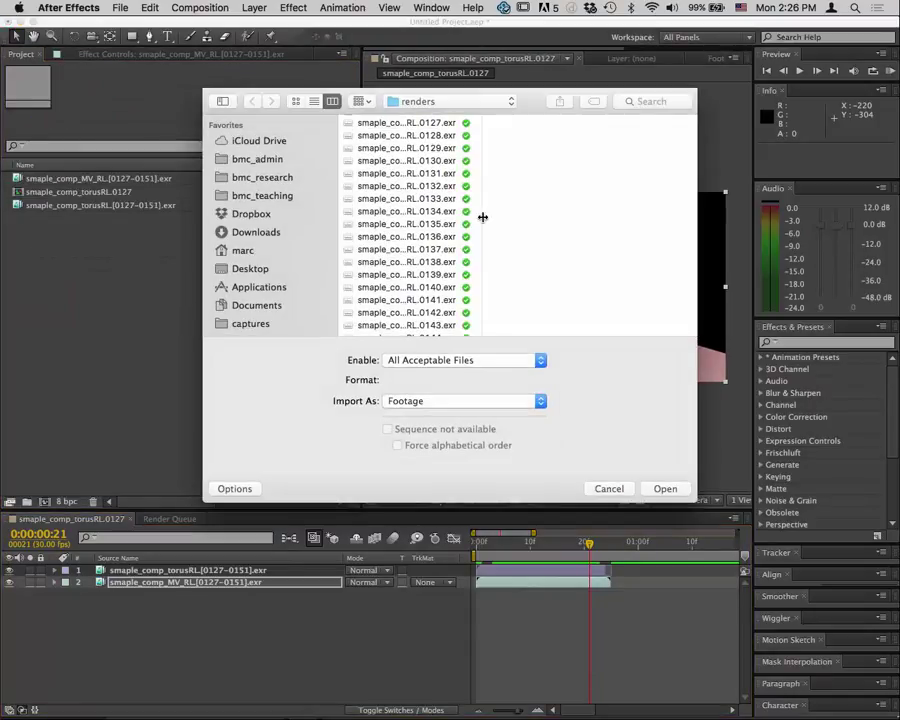
pyautogui.moveTo(482, 217); pyautogui.dragTo(627, 220)
pyautogui.scroll(-10, 498, 238)
pyautogui.click(445, 179)
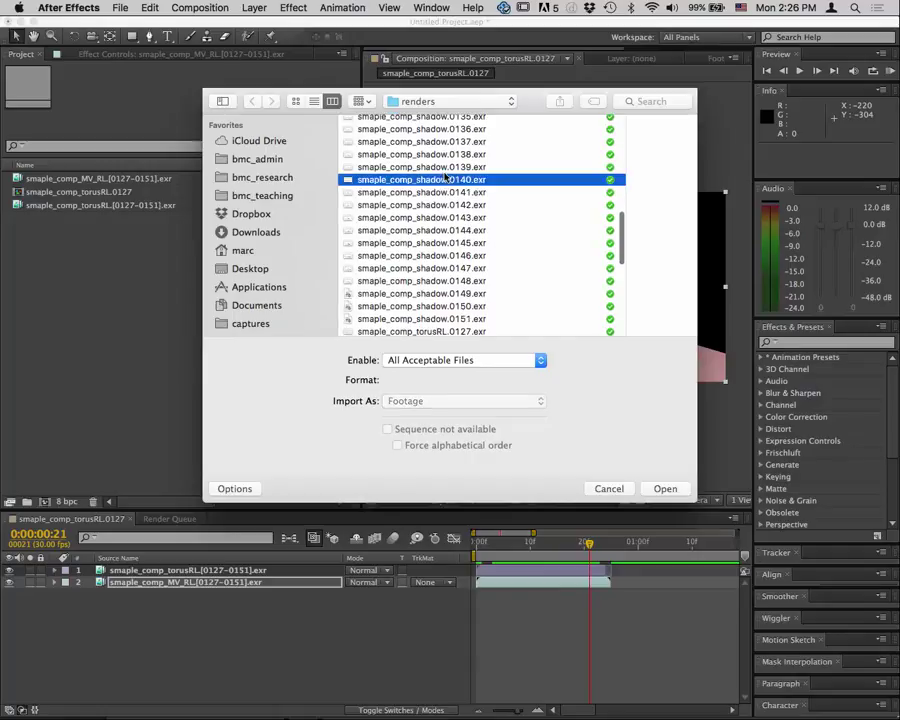
pyautogui.click(426, 428)
pyautogui.click(663, 488)
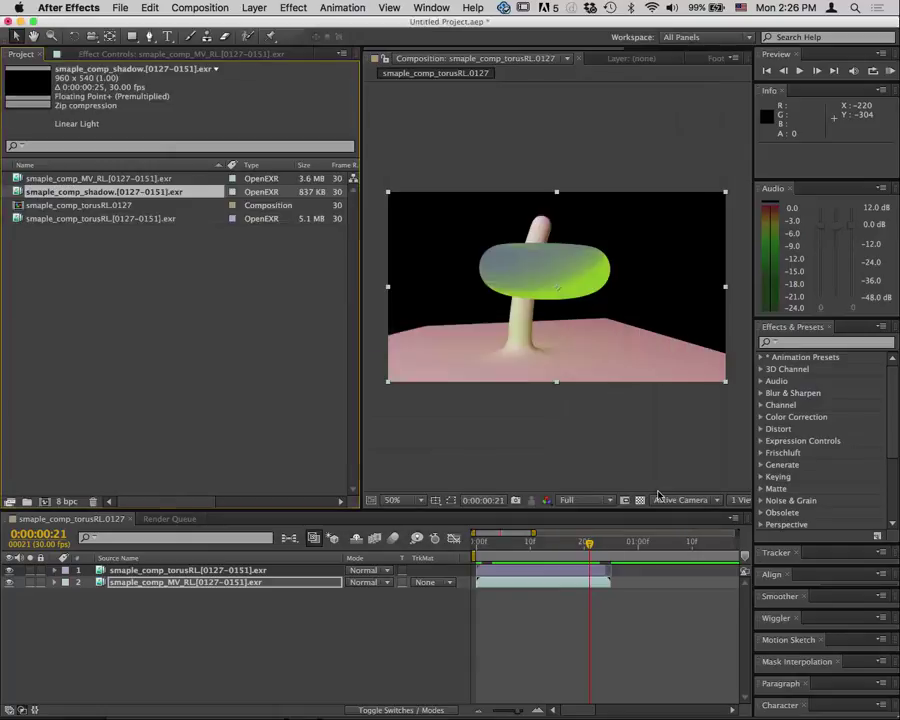
# Add the shadow sequence as the composition's uppermost layer, check it across the frames and set its opacity to 43%
pyautogui.moveTo(116, 191); pyautogui.dragTo(552, 293)
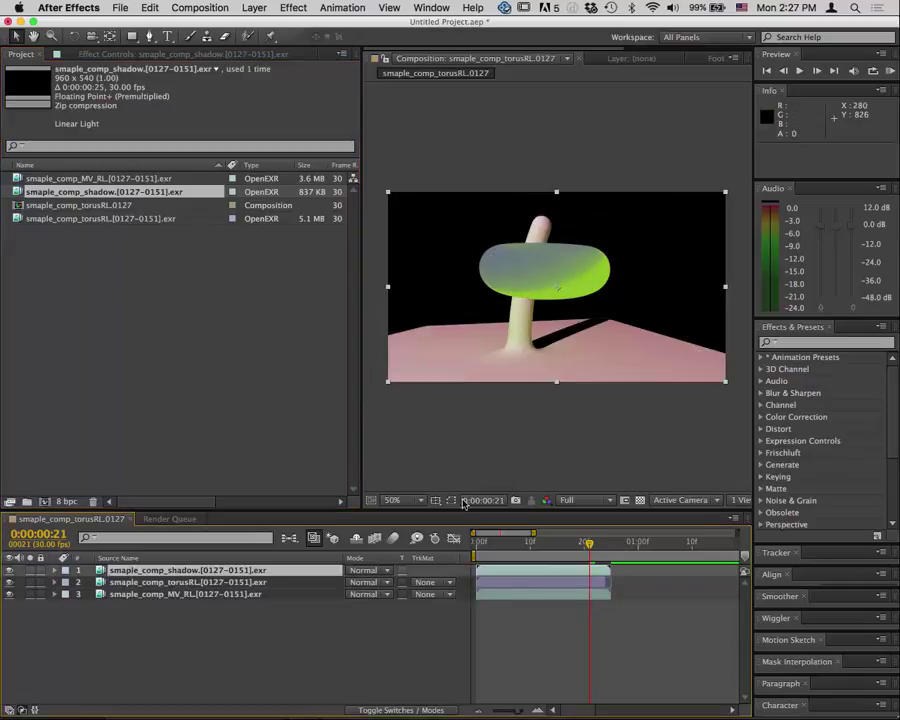
pyautogui.click(587, 545)
pyautogui.moveTo(587, 545); pyautogui.dragTo(455, 544)
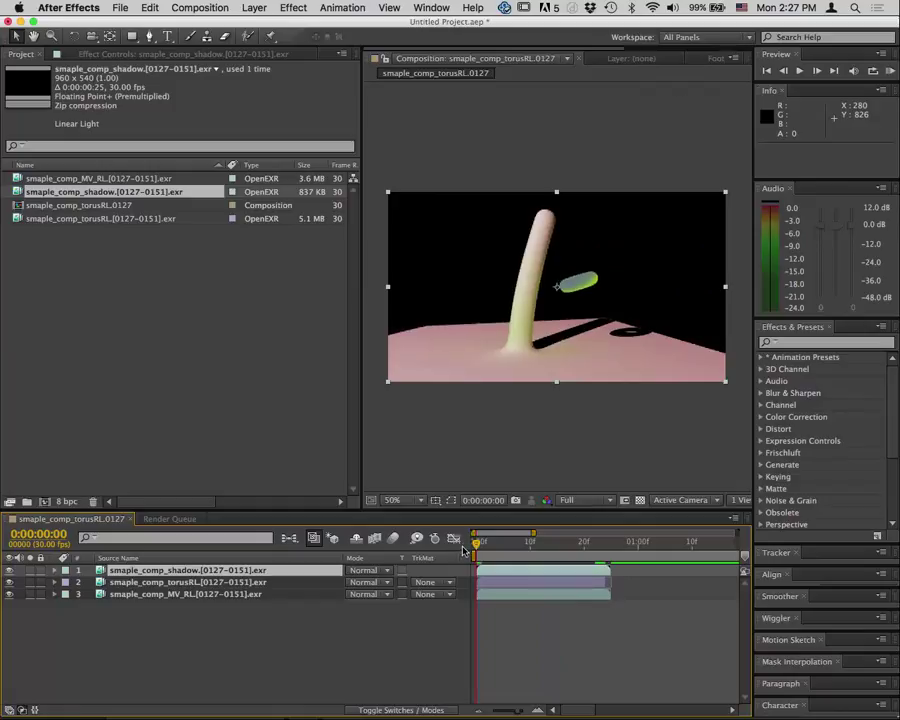
pyautogui.press('t')
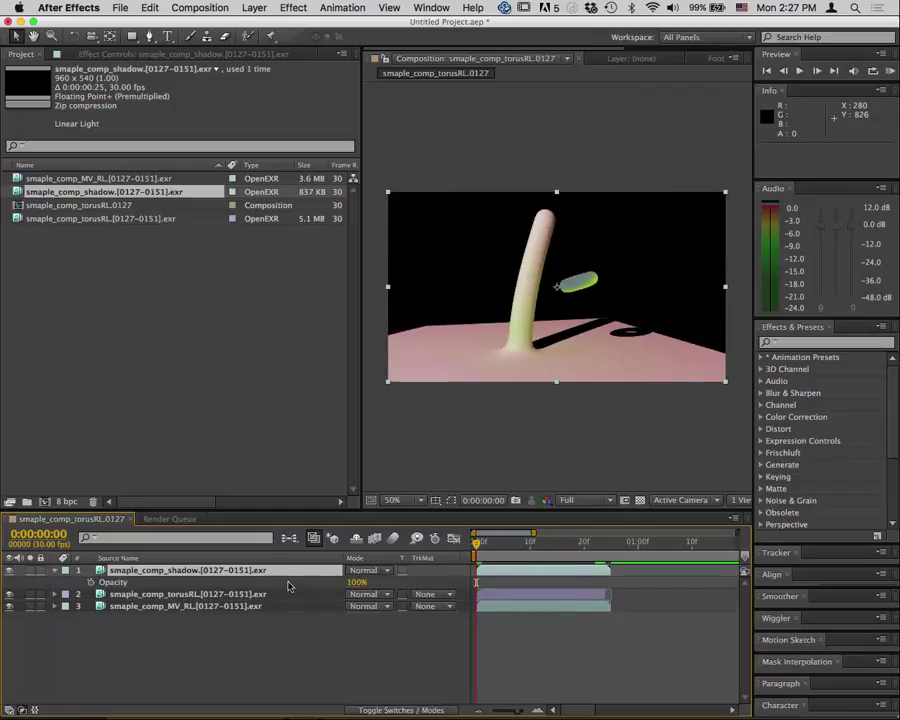
pyautogui.moveTo(363, 585); pyautogui.dragTo(318, 584)
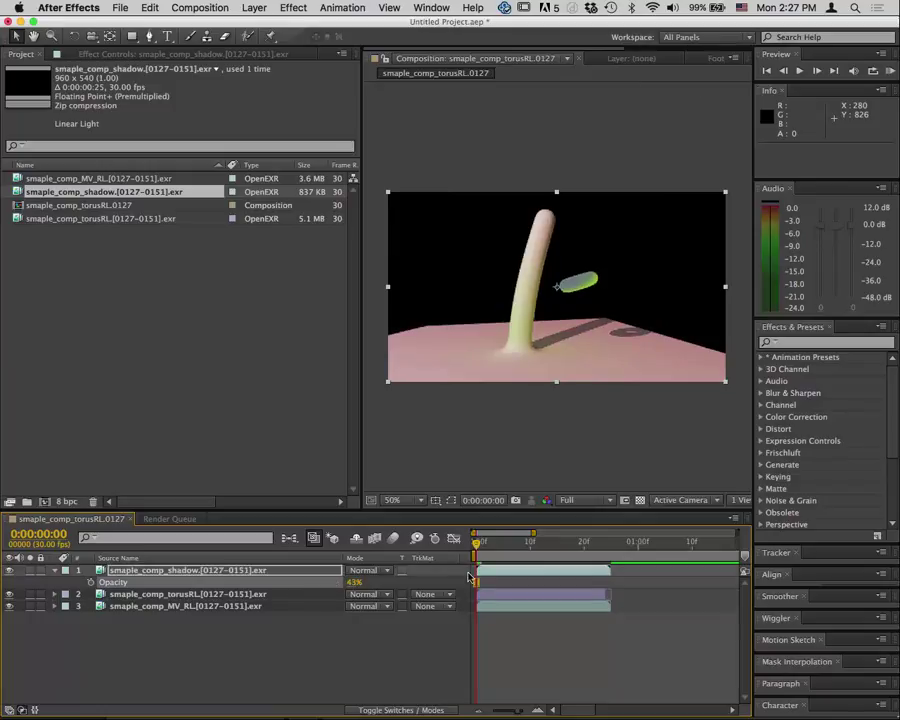
# Apply a Gaussian Blur to the shadow layer and set its blurriness to 5.8
pyautogui.rightClick(270, 570)
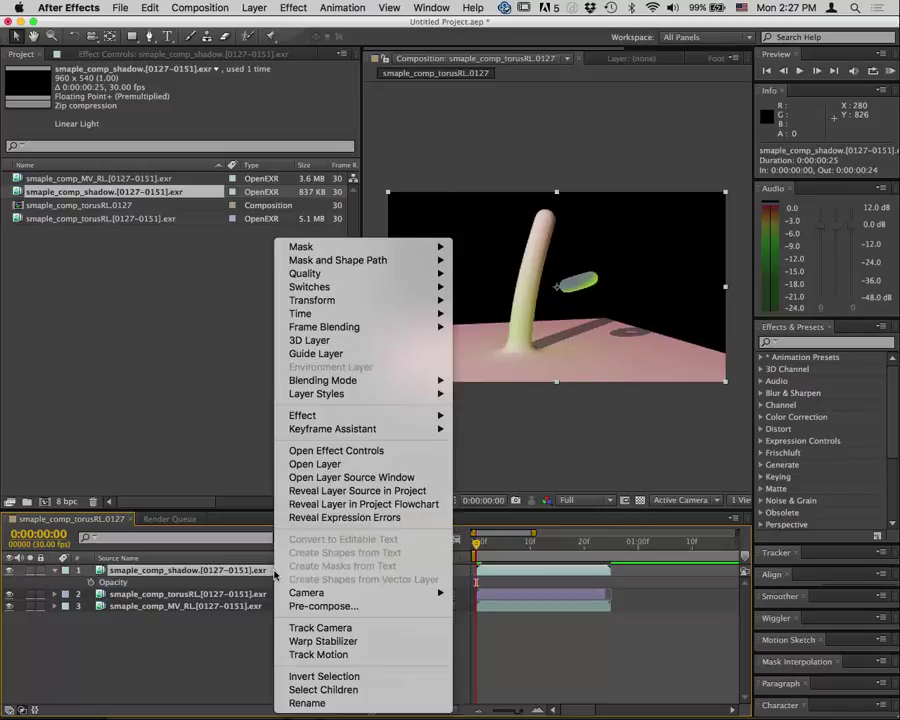
pyautogui.moveTo(368, 418)
pyautogui.moveTo(540, 436)
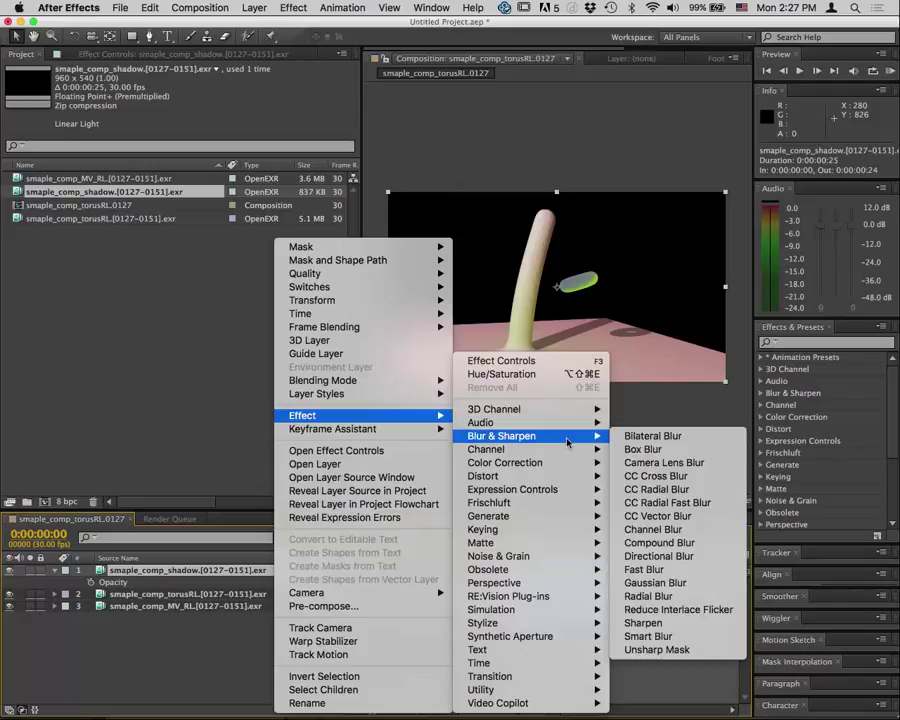
pyautogui.click(648, 583)
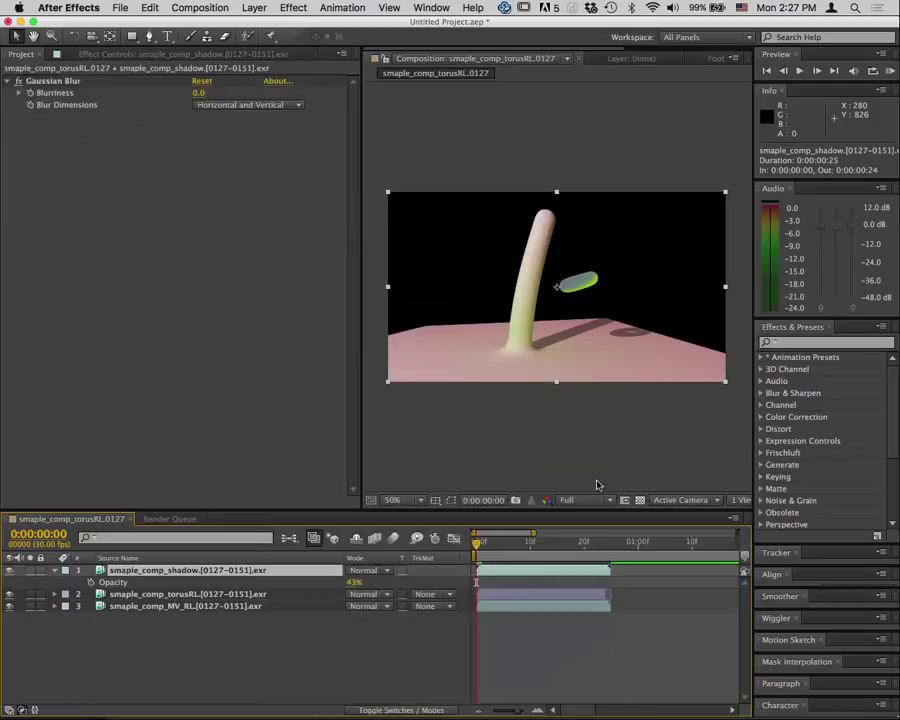
pyautogui.moveTo(197, 93); pyautogui.dragTo(222, 93)
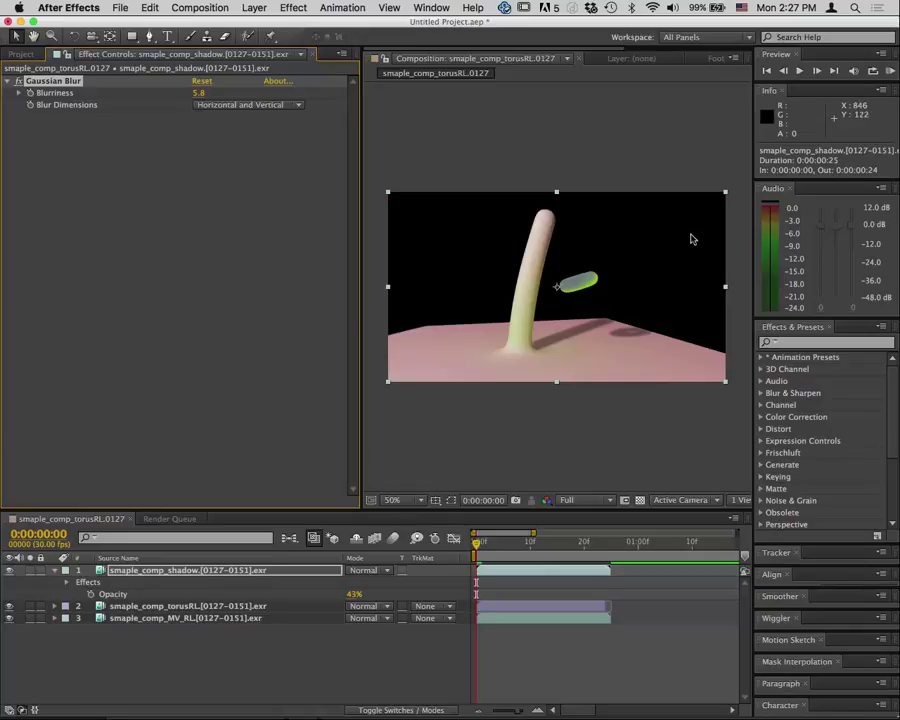
# End the work area at 0:00:00:24 and play a RAM preview of the composite
pyautogui.click(889, 69)
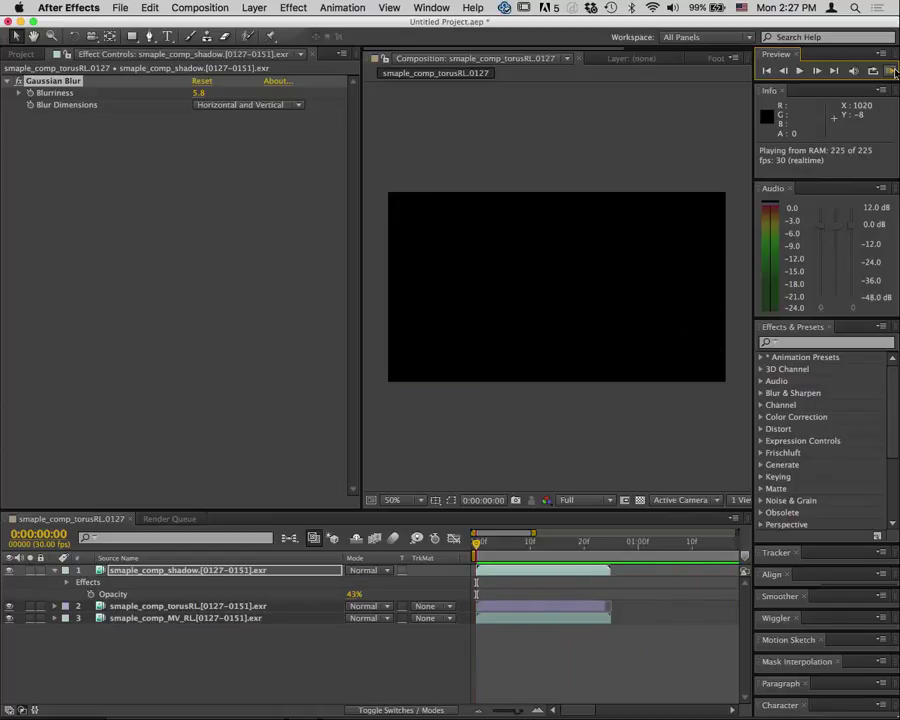
pyautogui.click(588, 543)
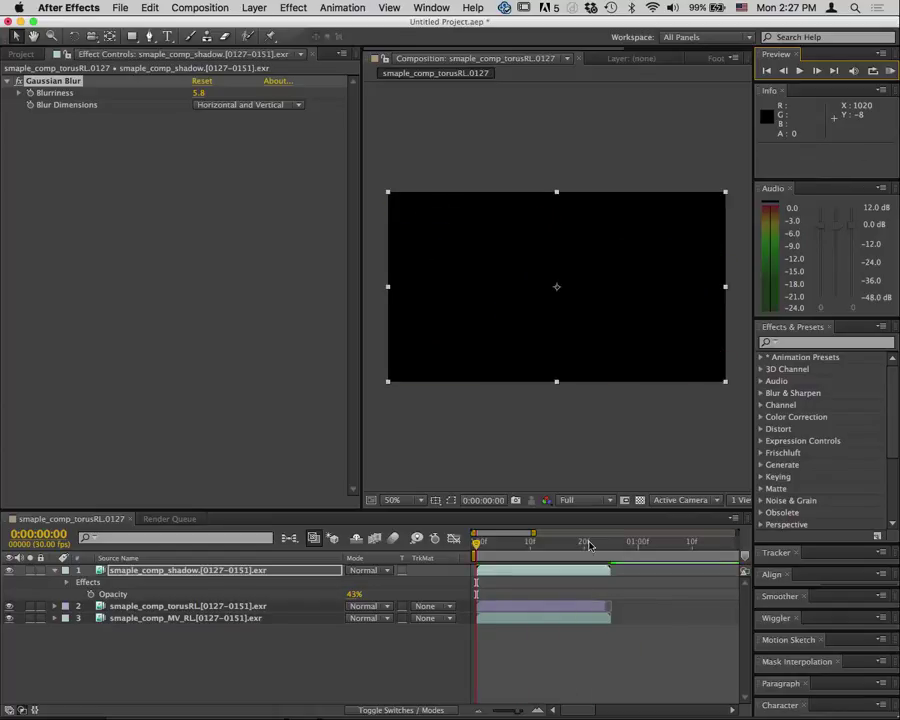
pyautogui.click(606, 543)
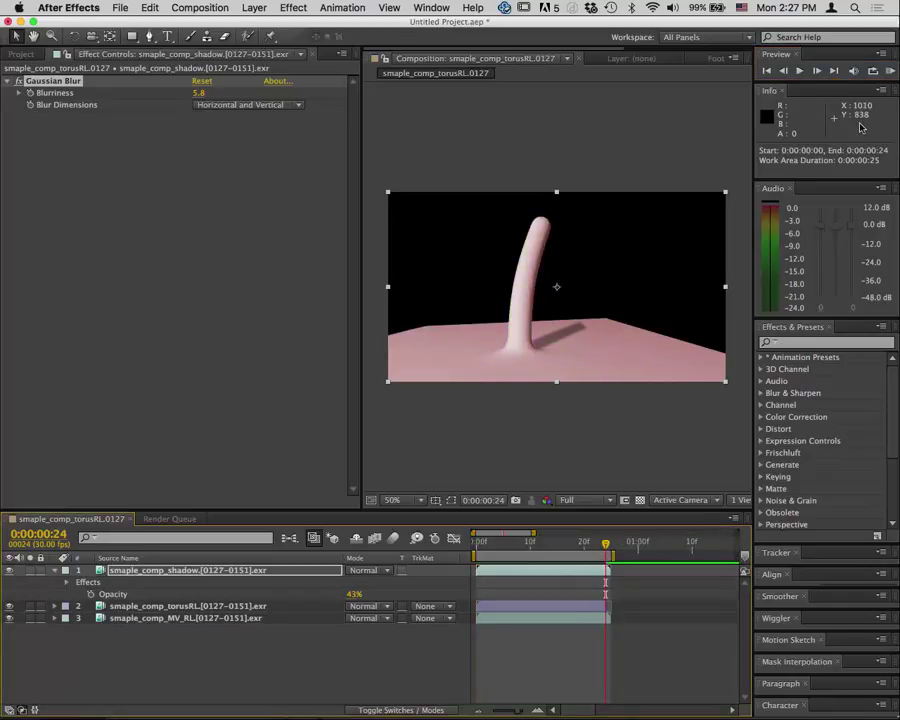
pyautogui.click(891, 70)
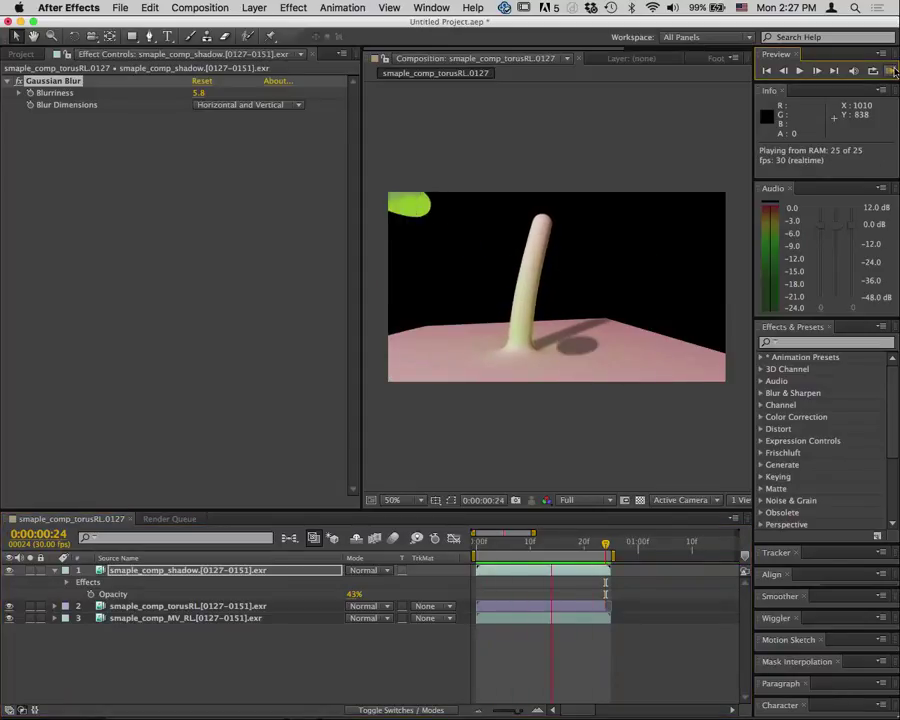
# Replay the shadow composite preview, switch to Maya and make masterLayer the active render layer
pyautogui.click(891, 70)
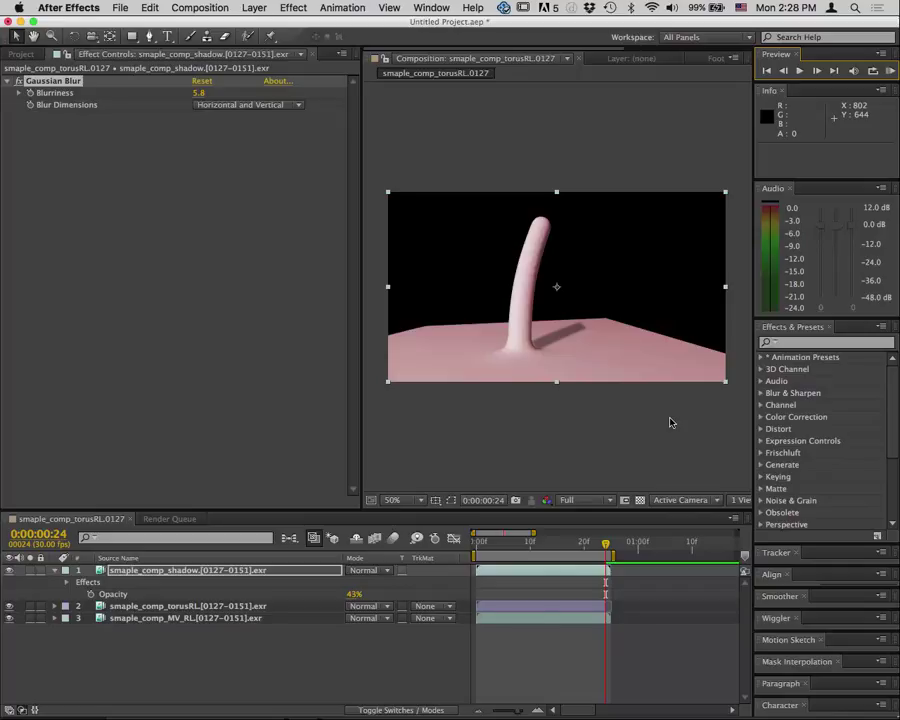
pyautogui.moveTo(536, 708)
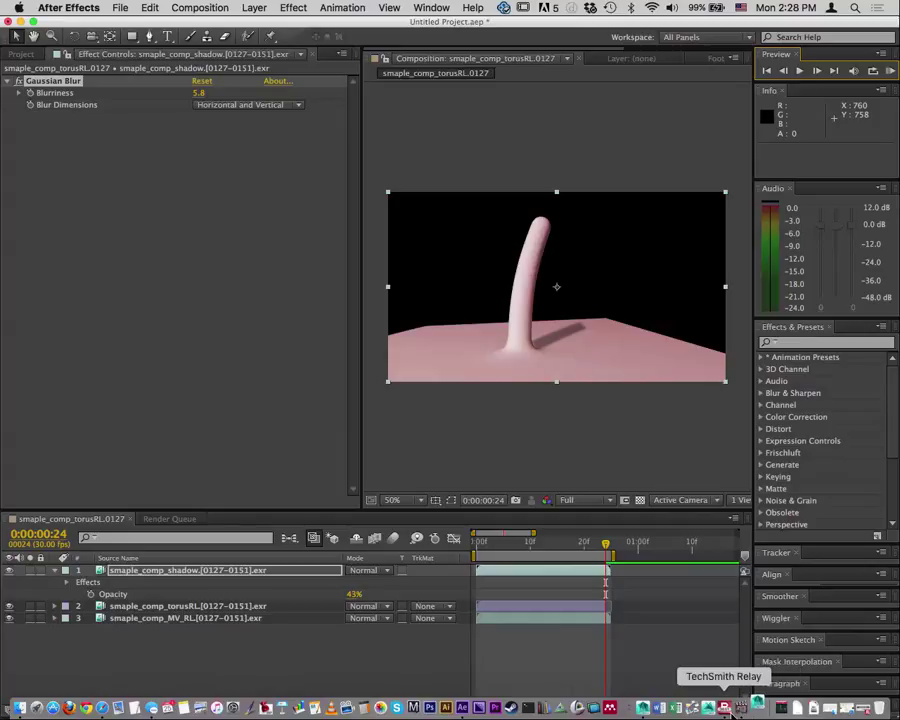
pyautogui.click(643, 708)
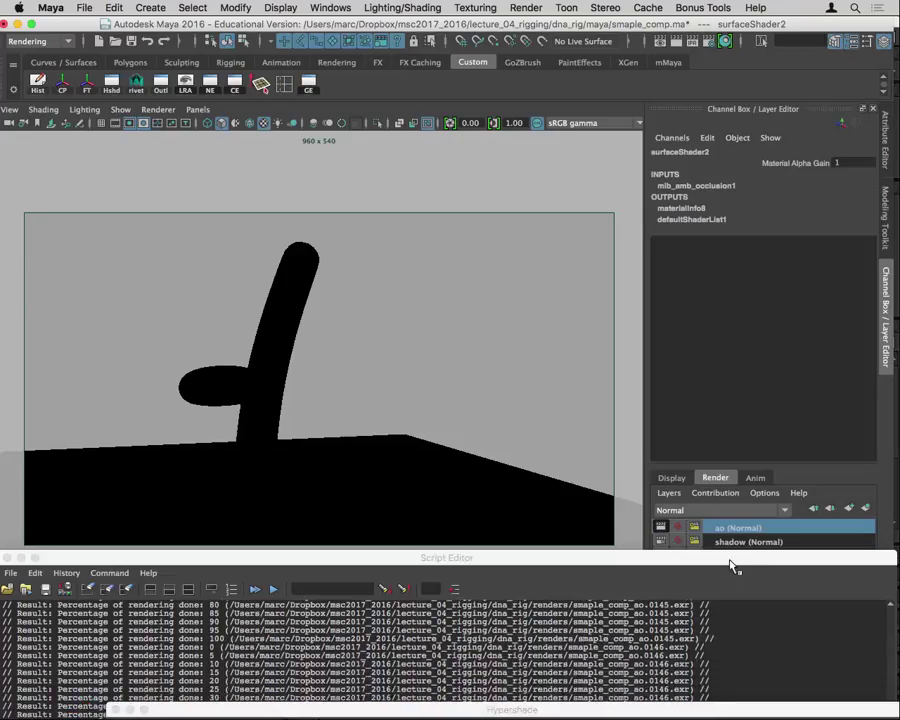
pyautogui.moveTo(735, 562); pyautogui.dragTo(740, 650)
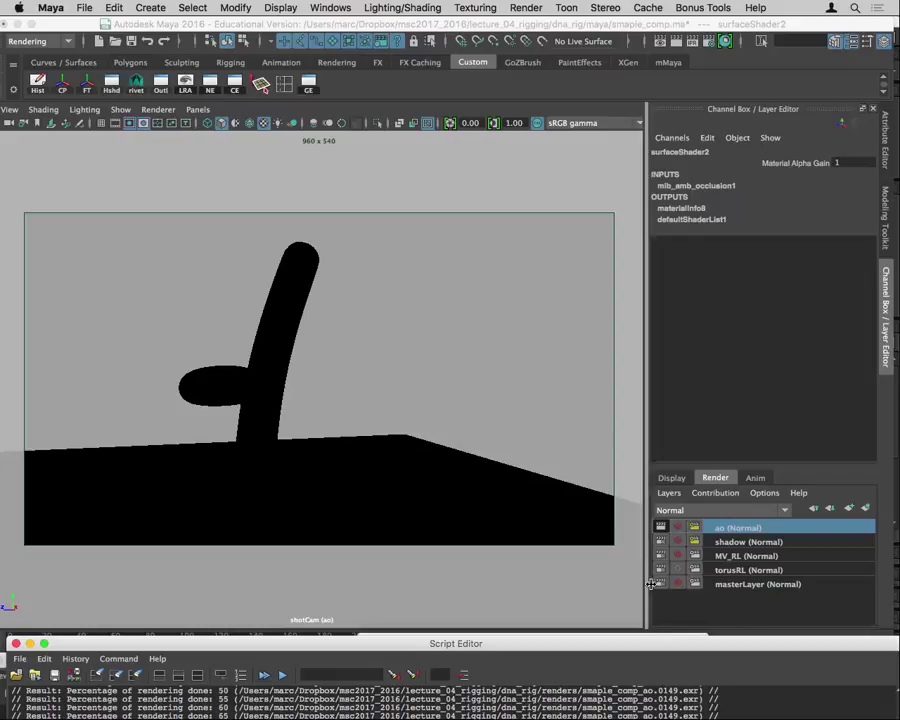
pyautogui.click(732, 557)
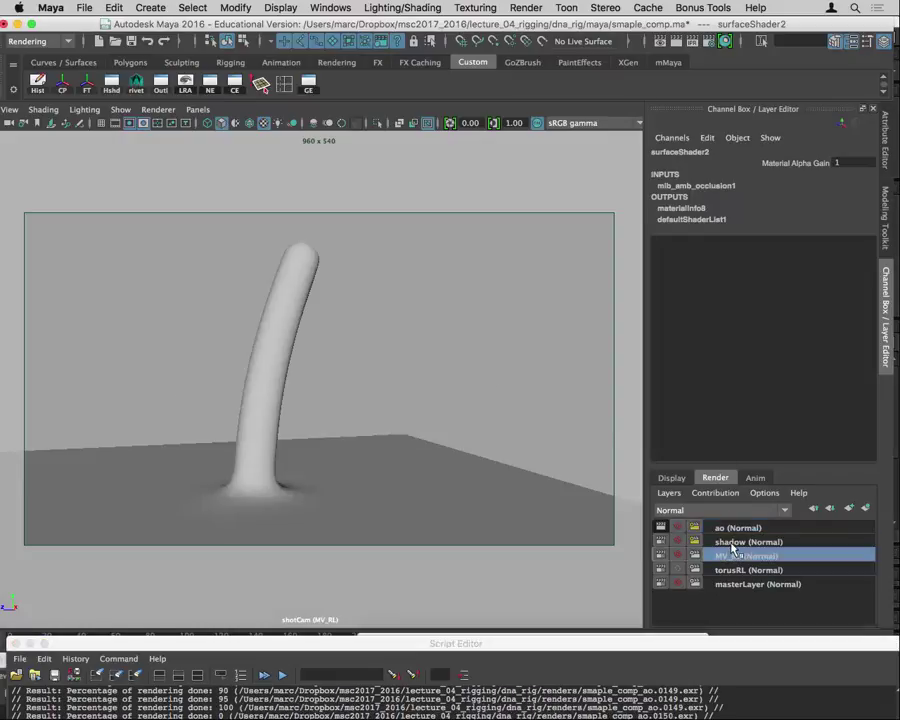
pyautogui.click(734, 543)
pyautogui.click(749, 585)
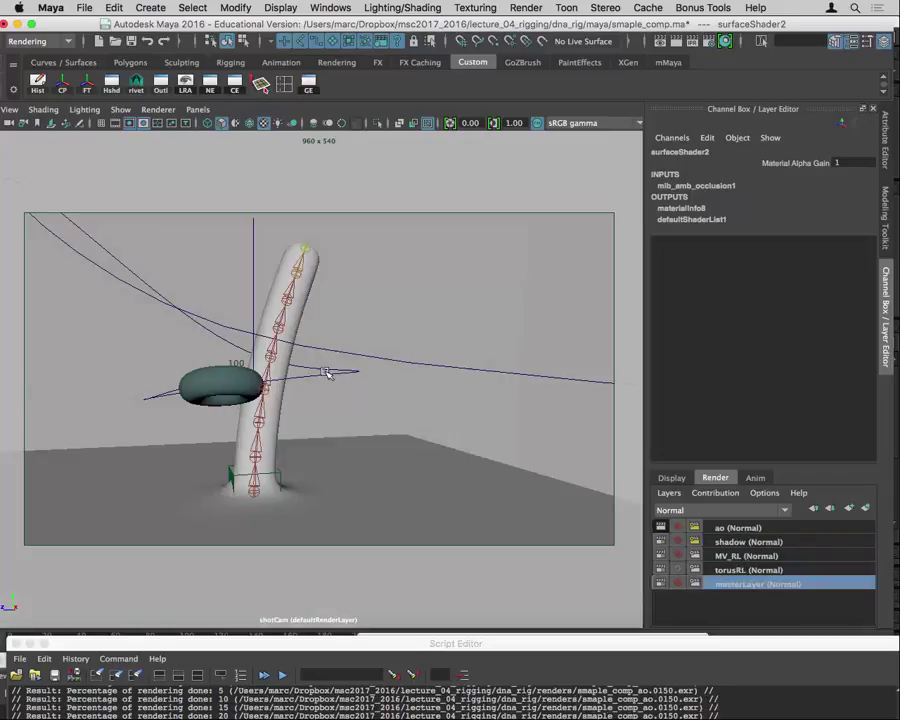
# Create a polygon plane at the origin and scale it up uniformly to about 35.3
pyautogui.click(235, 377)
pyautogui.click(270, 415)
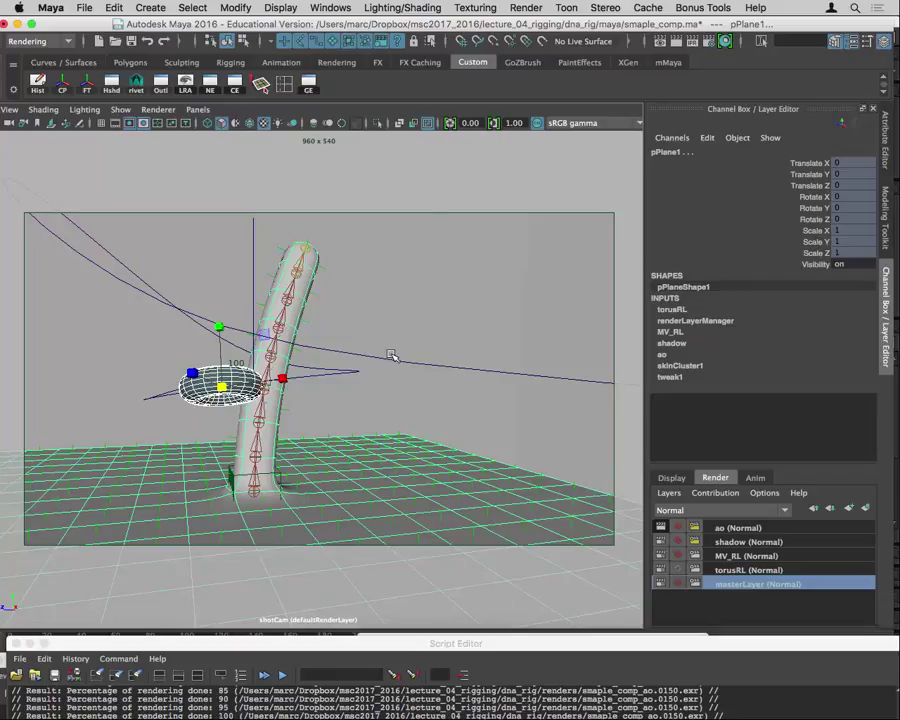
pyautogui.press('space')
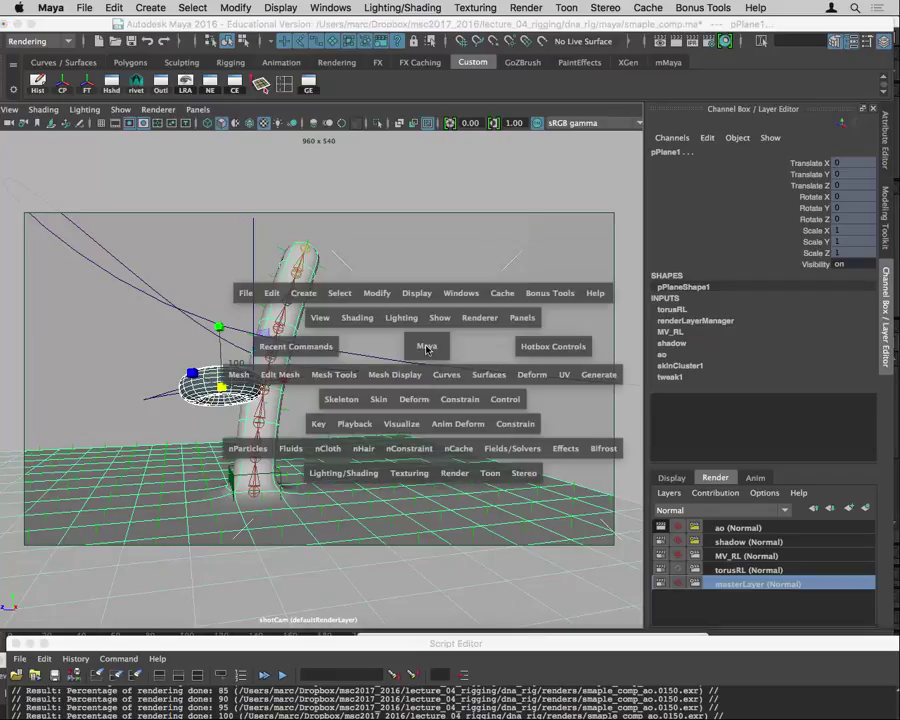
pyautogui.click(330, 292)
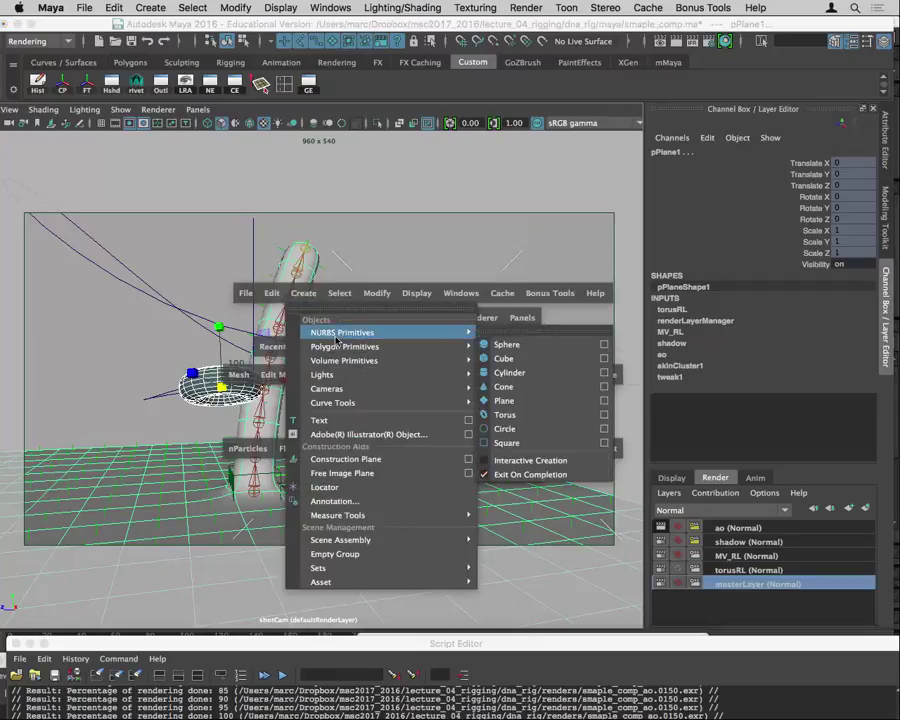
pyautogui.moveTo(338, 347)
pyautogui.click(504, 414)
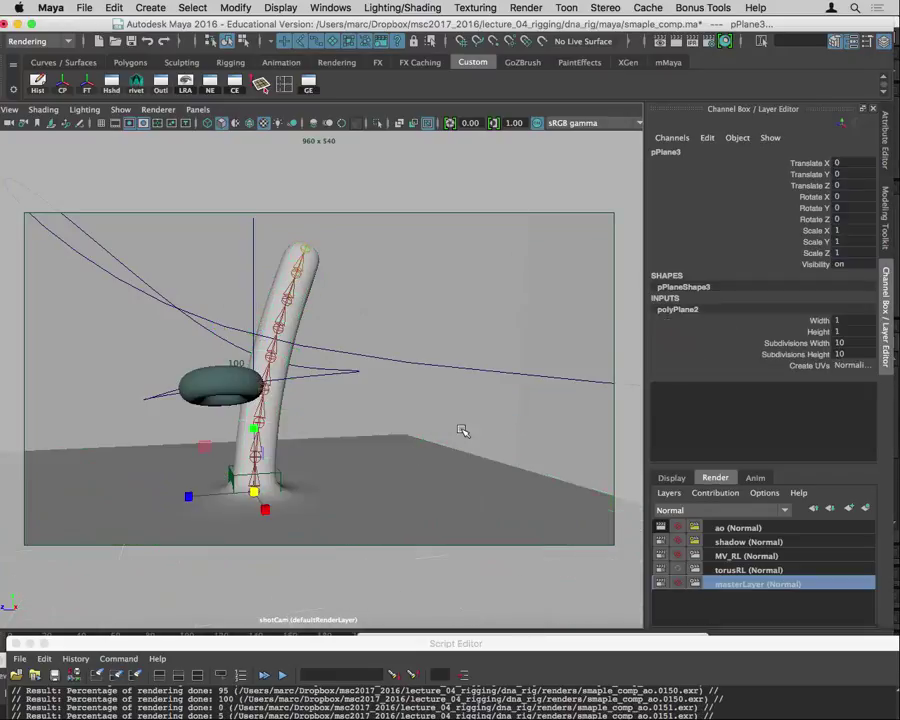
pyautogui.moveTo(286, 507); pyautogui.dragTo(803, 526, button='middle')
# Tilt the new plane upright about Z, enlarge it to about 53.5 and move it behind the torus and column as a backdrop
pyautogui.press('e')
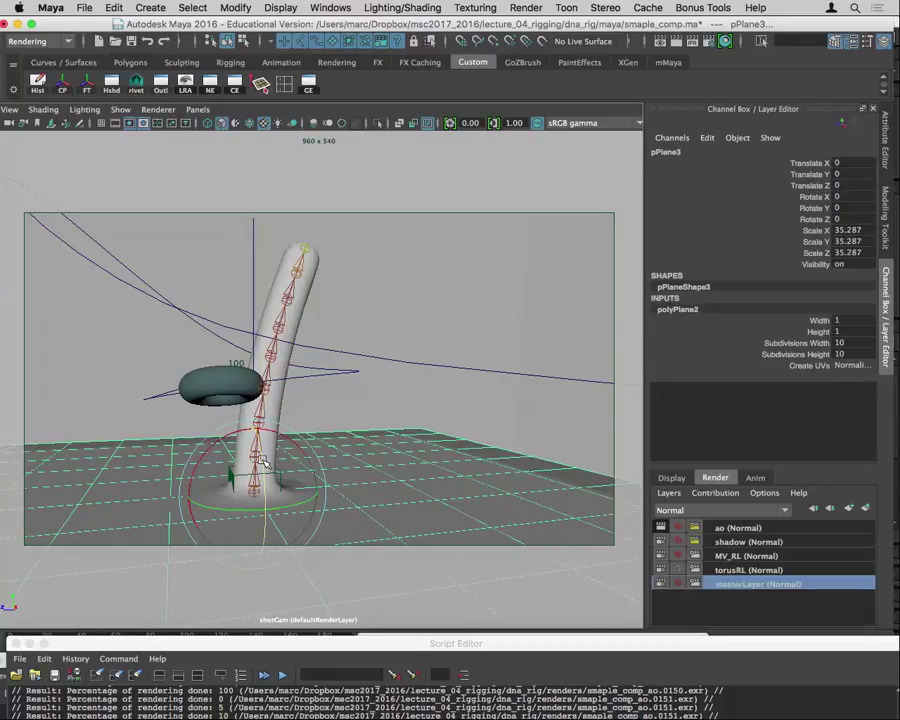
pyautogui.moveTo(262, 502); pyautogui.dragTo(526, 414)
pyautogui.press('w')
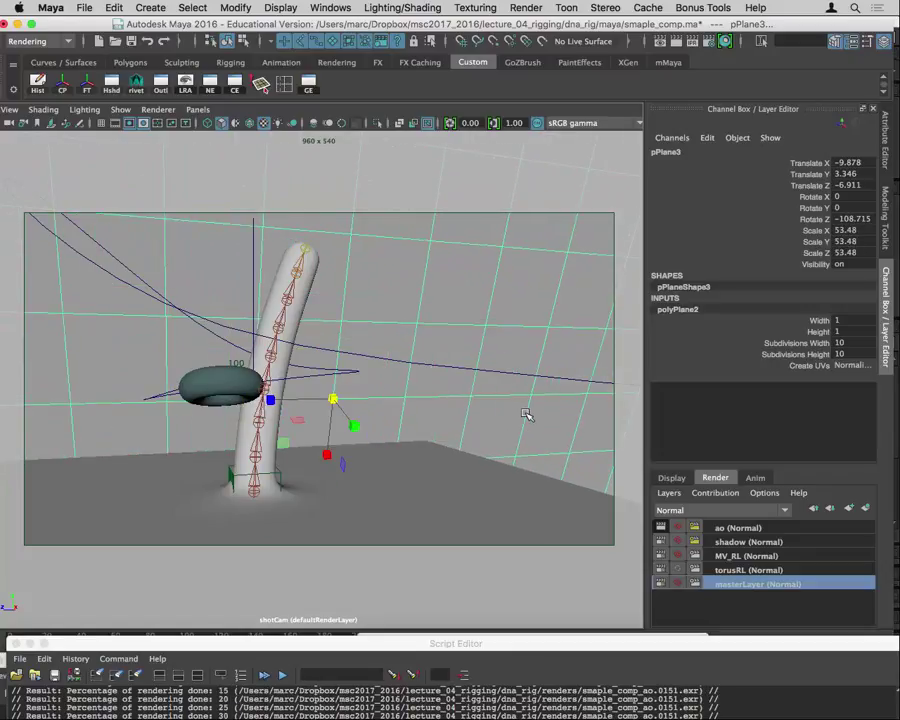
pyautogui.press('w')
pyautogui.moveTo(354, 426); pyautogui.dragTo(325, 393)
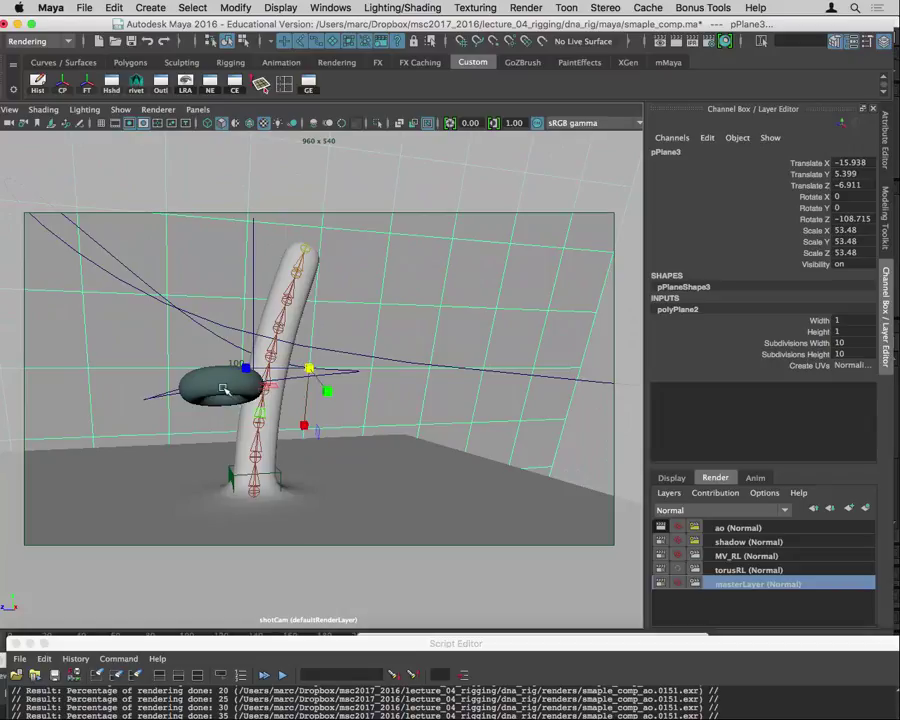
# Stretch the backdrop plane to a Z scale of about 173.9 and rotate it to about -96.1 in Z
pyautogui.moveTo(249, 366); pyautogui.dragTo(84, 382, button='middle')
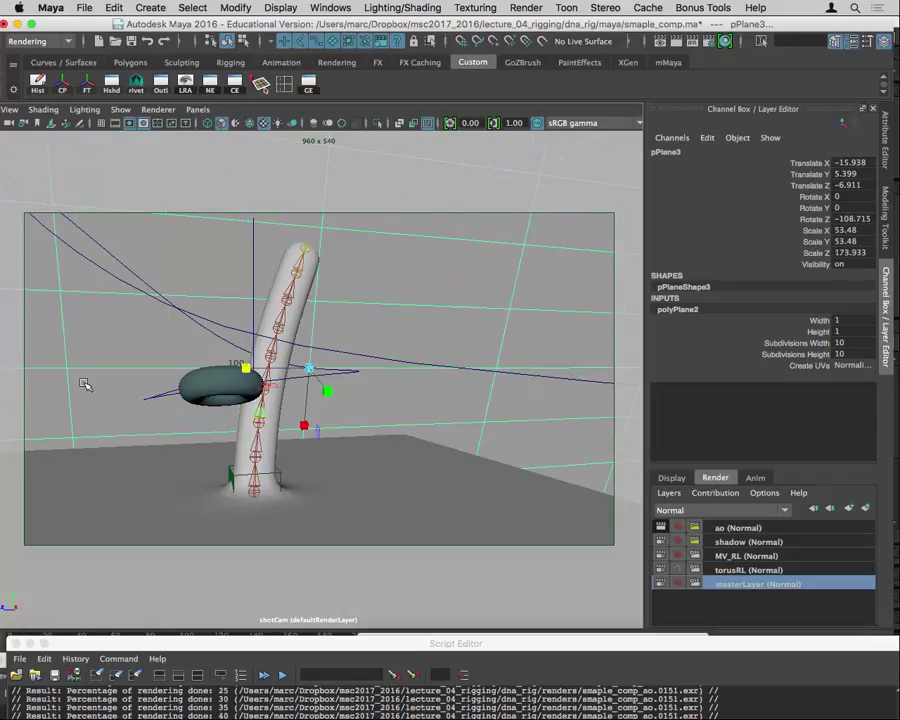
pyautogui.press('e')
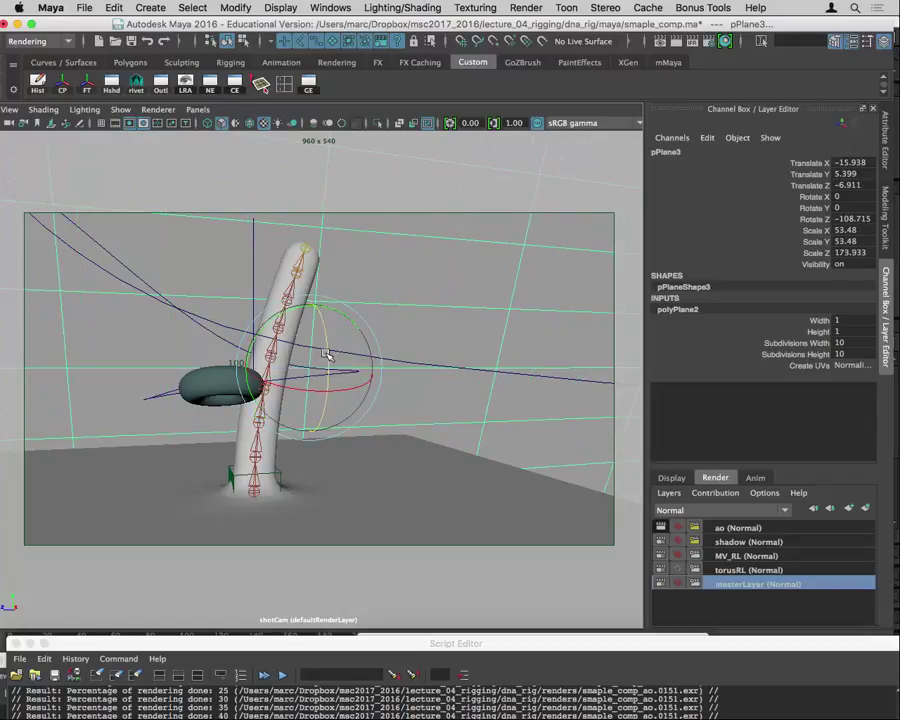
pyautogui.moveTo(328, 357); pyautogui.dragTo(363, 348)
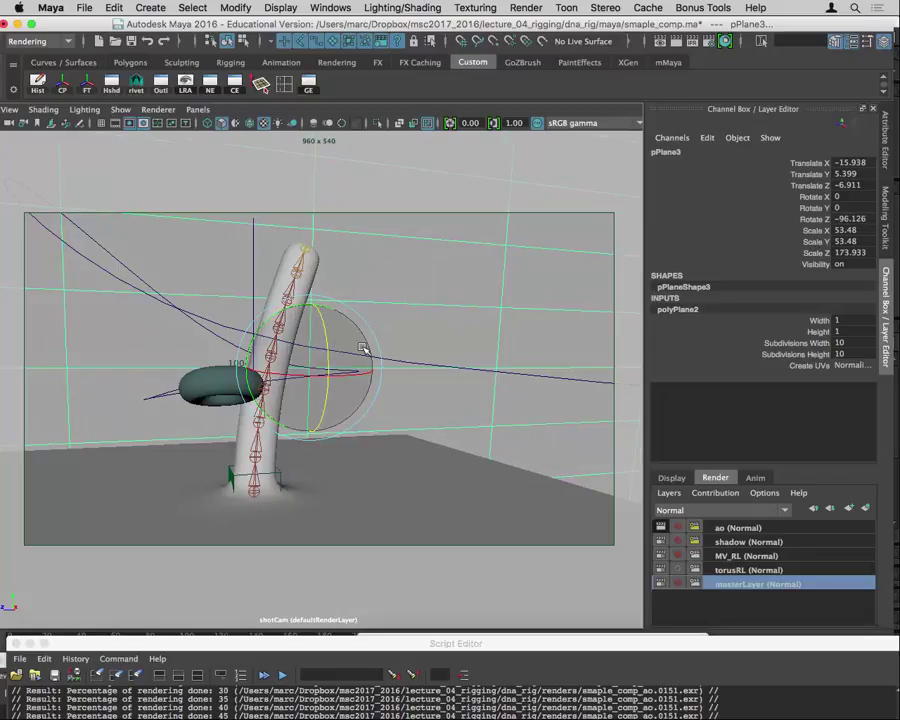
# Select the backdrop, torus and ground mesh, create a new render layer from them and make it active
pyautogui.click(212, 412)
pyautogui.click(376, 484)
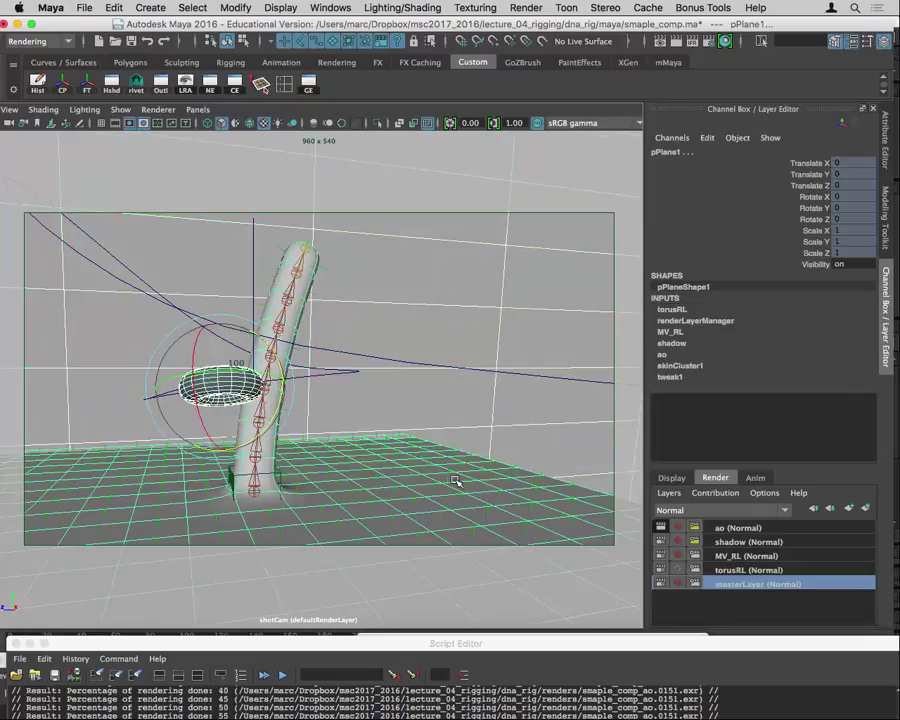
pyautogui.click(846, 508)
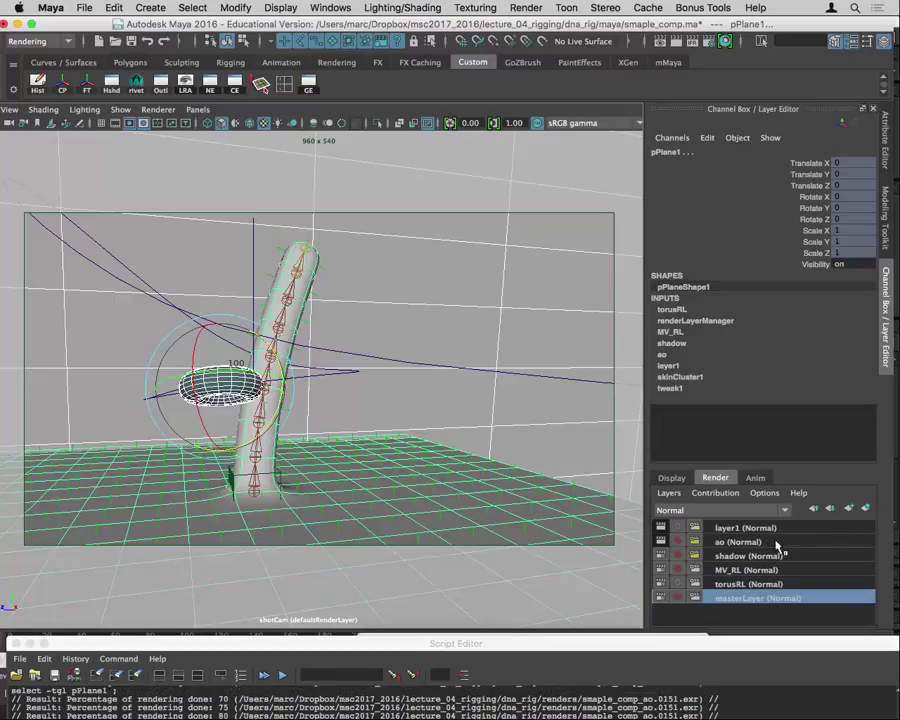
pyautogui.click(735, 528)
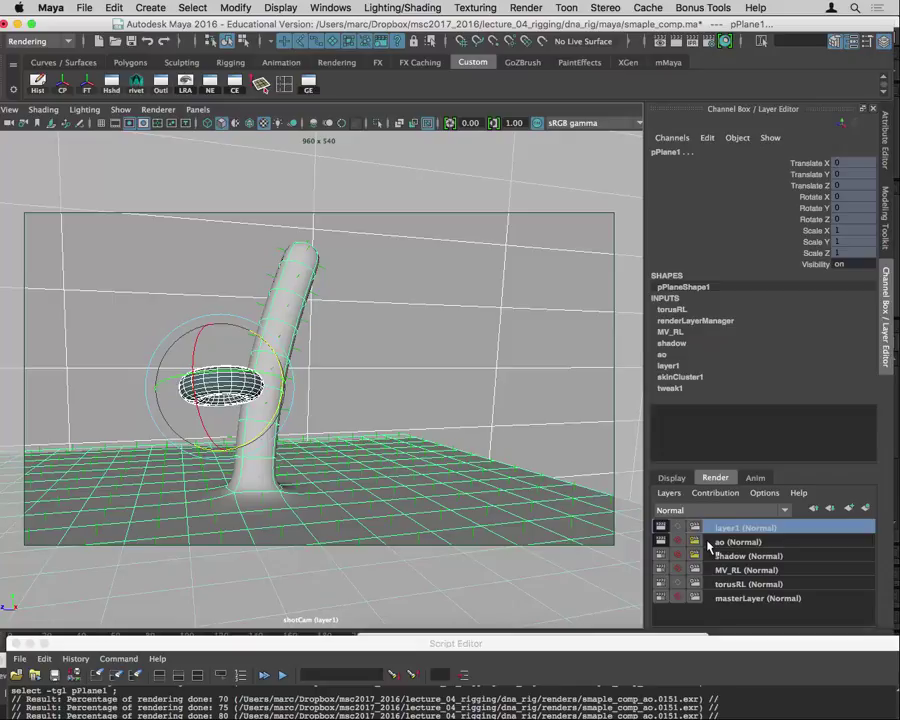
# Assign a new mental ray mila_material to the selected objects in layer1
pyautogui.moveTo(368, 300); pyautogui.dragTo(370, 646, button='right')
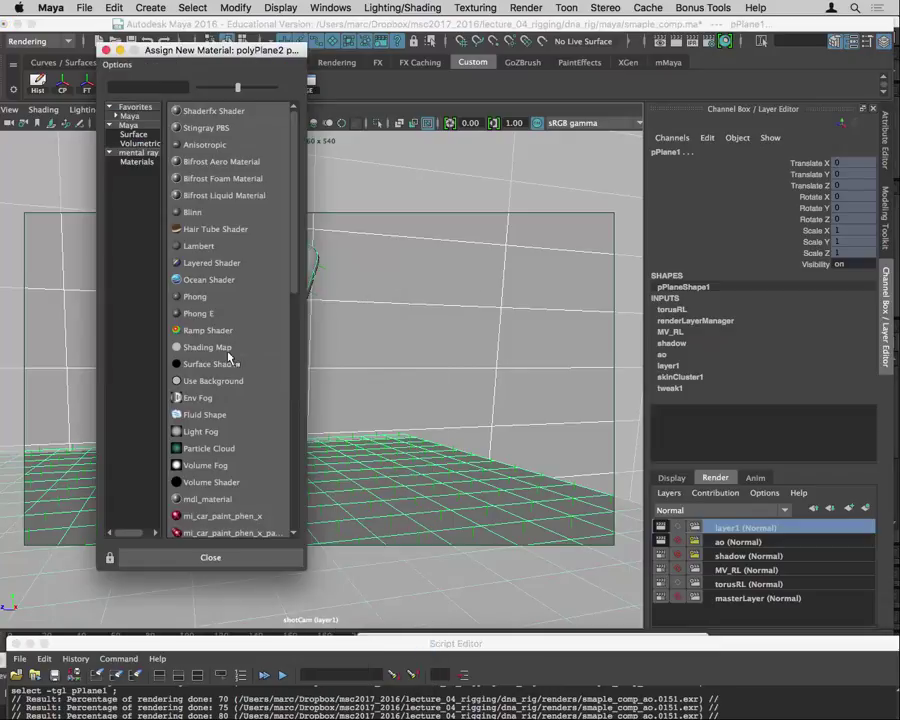
pyautogui.click(137, 161)
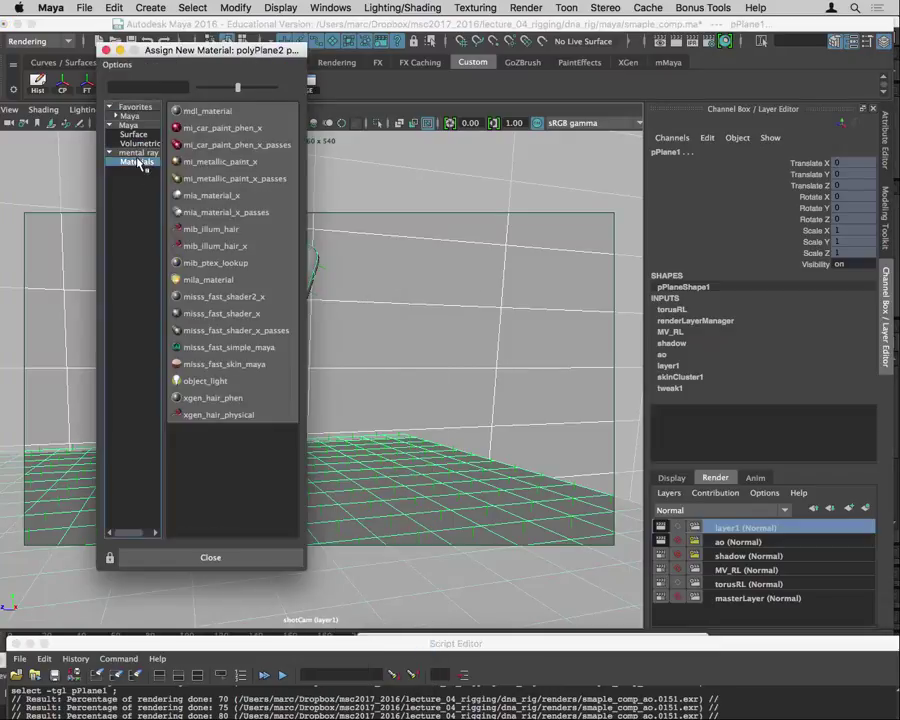
pyautogui.click(214, 279)
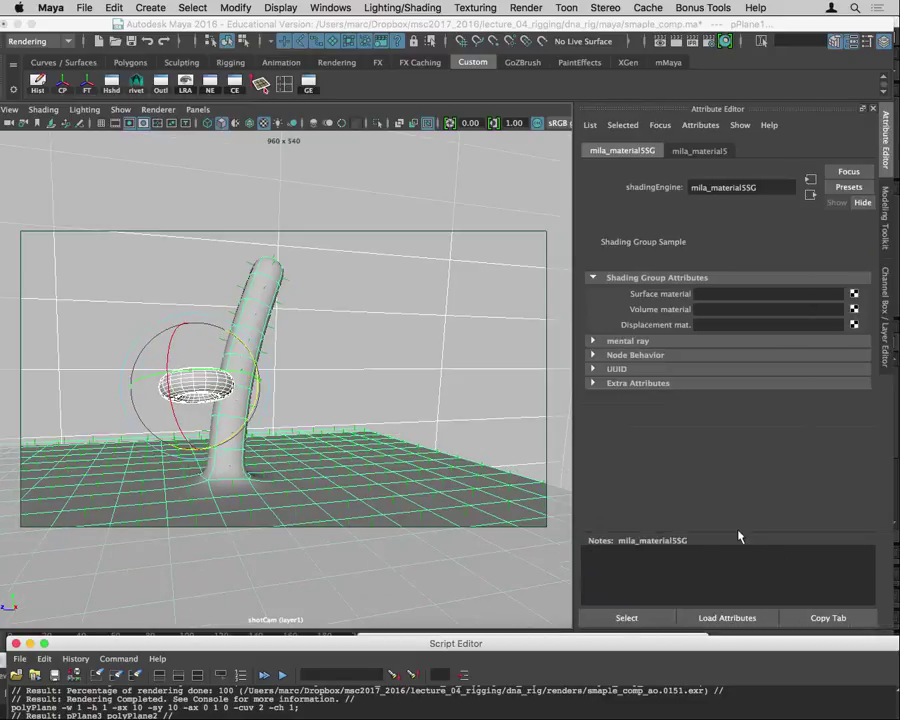
# Set the new mila_material's diffuse color to black and rename the material Blackmila_material5
pyautogui.click(871, 152)
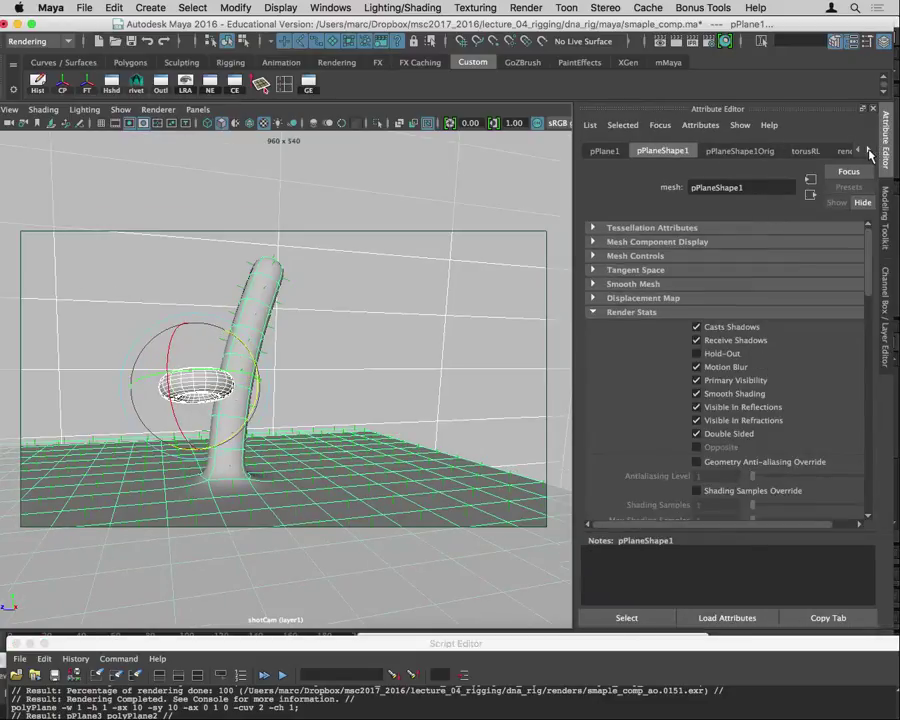
pyautogui.click(869, 151)
pyautogui.click(869, 151)
pyautogui.click(869, 151)
pyautogui.click(830, 150)
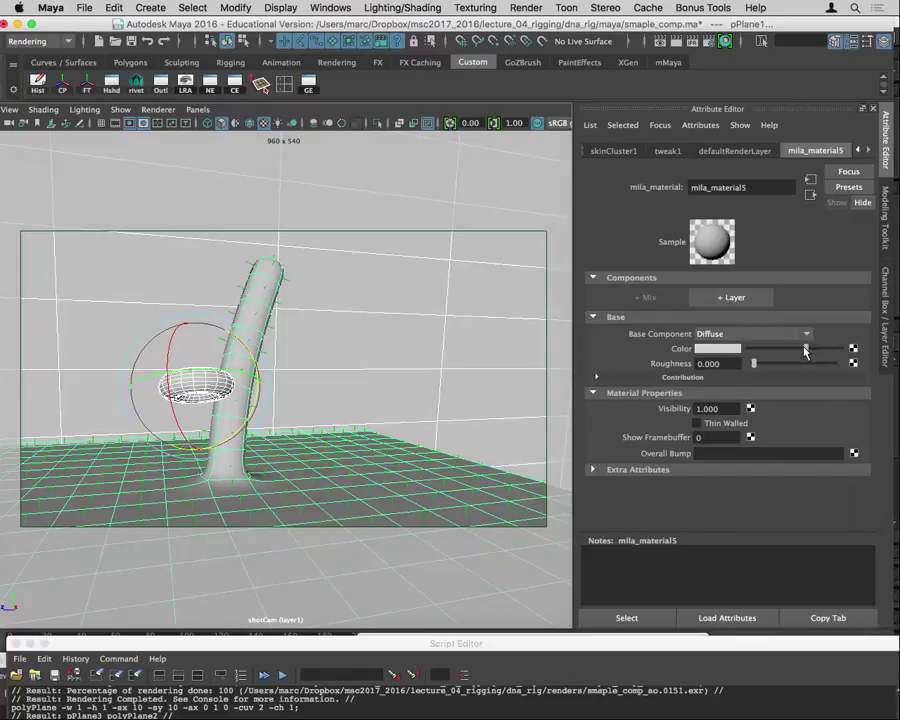
pyautogui.moveTo(812, 347); pyautogui.dragTo(697, 357)
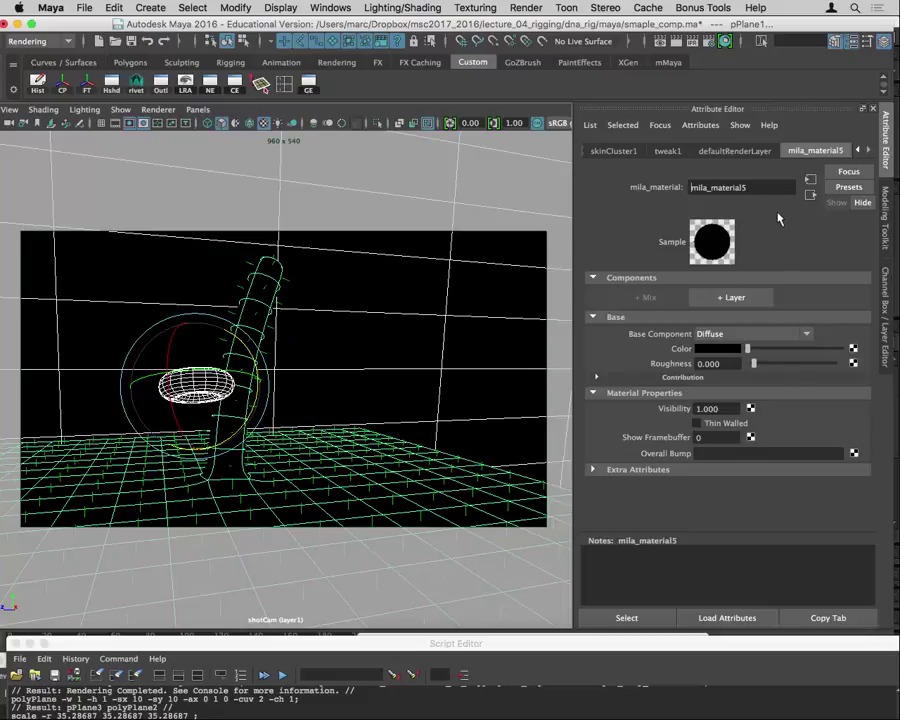
pyautogui.write('Black')
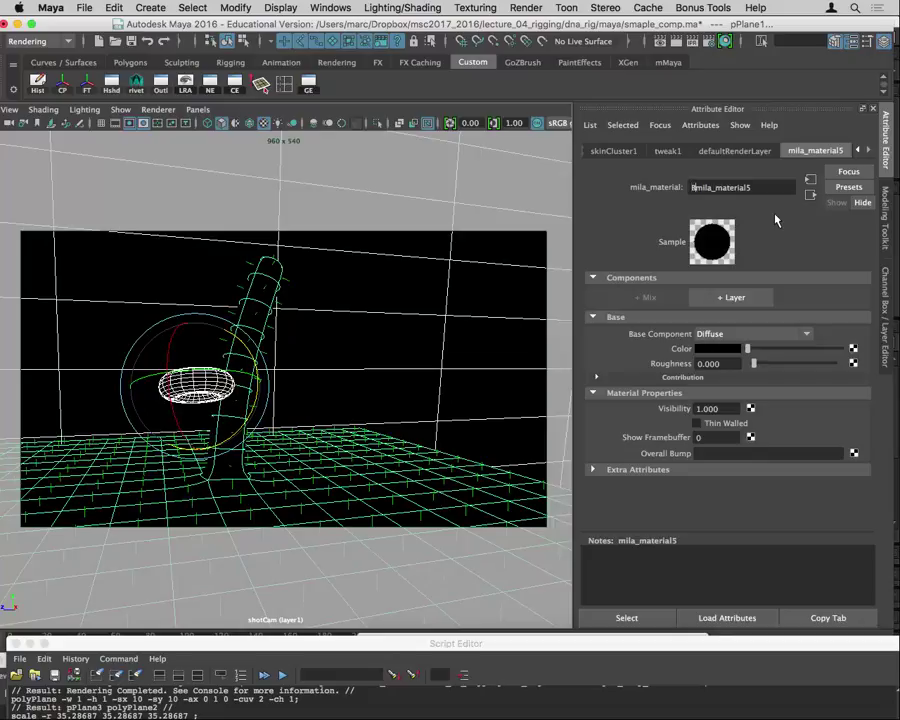
pyautogui.press('Return')
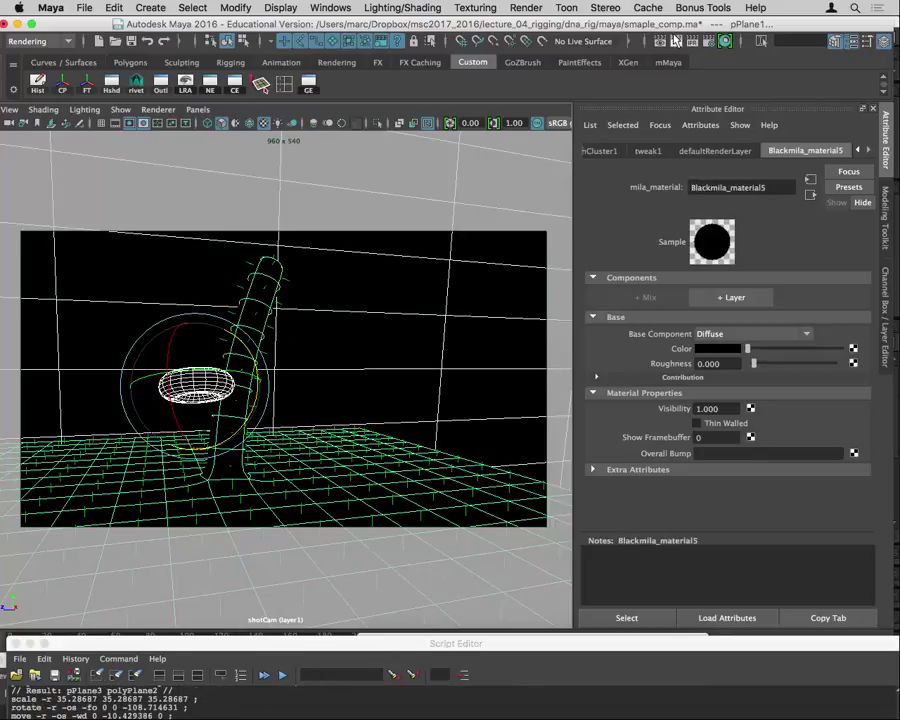
# Test render layer1 and edit the Indirect Diffuse (GI) Mode in its mental ray quality settings
pyautogui.click(676, 42)
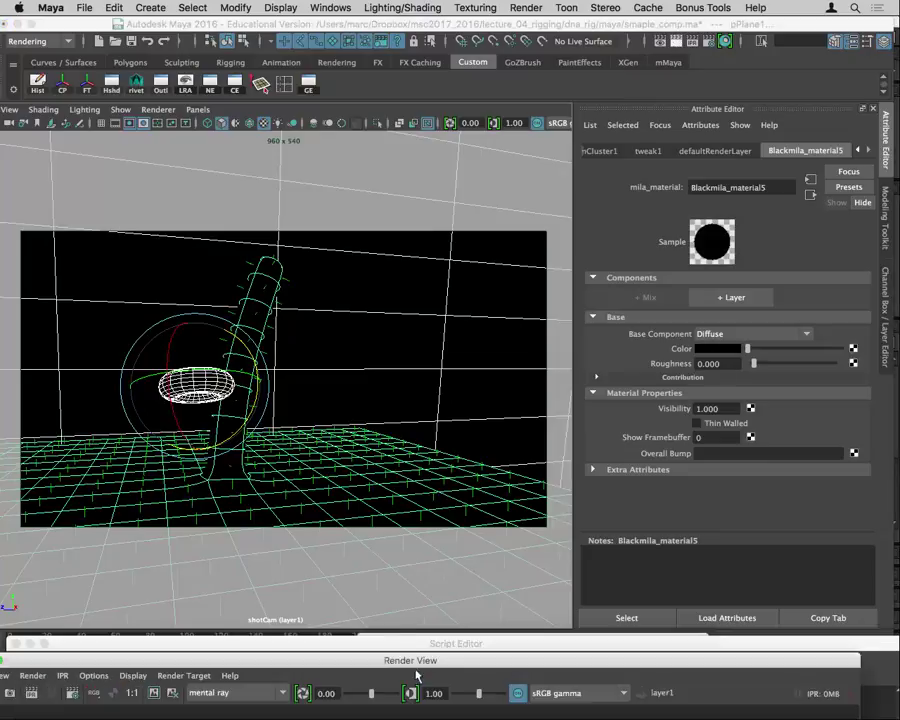
pyautogui.moveTo(428, 661); pyautogui.dragTo(497, 218)
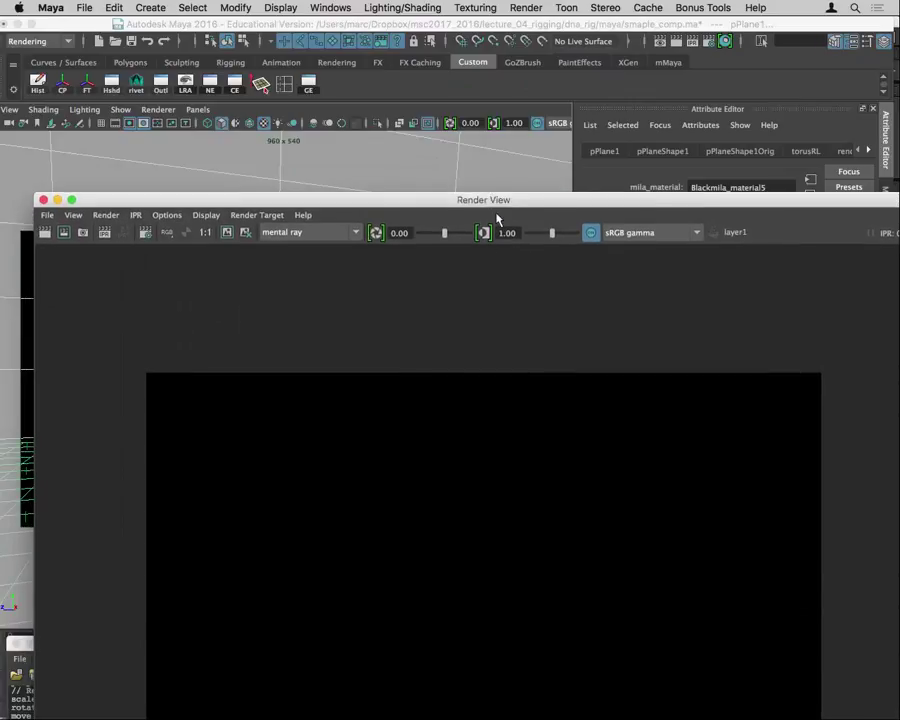
pyautogui.click(145, 232)
pyautogui.moveTo(506, 676); pyautogui.dragTo(607, 216)
pyautogui.click(501, 284)
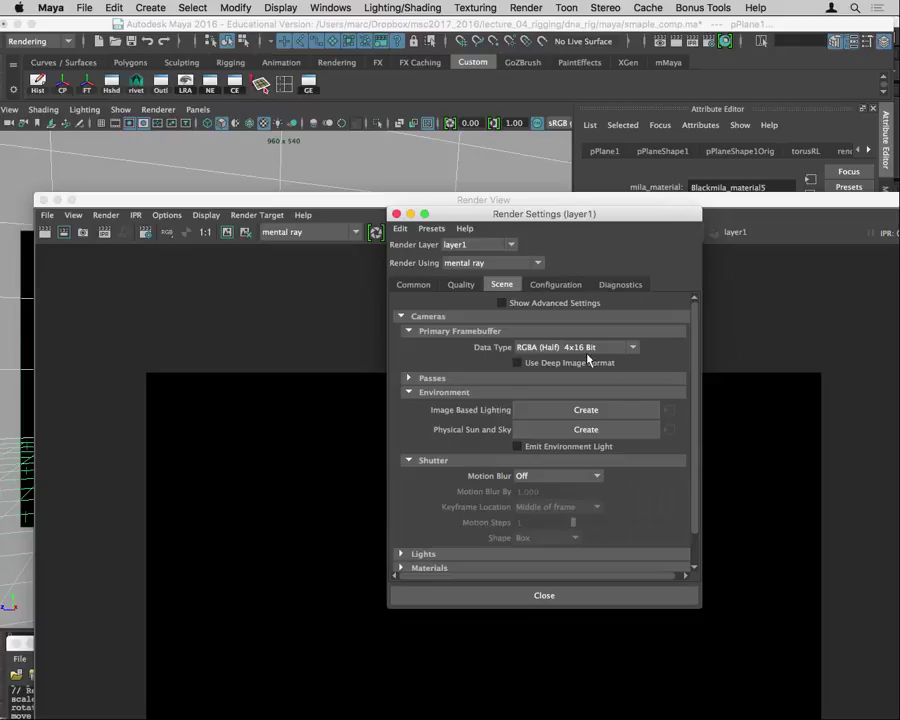
pyautogui.click(462, 285)
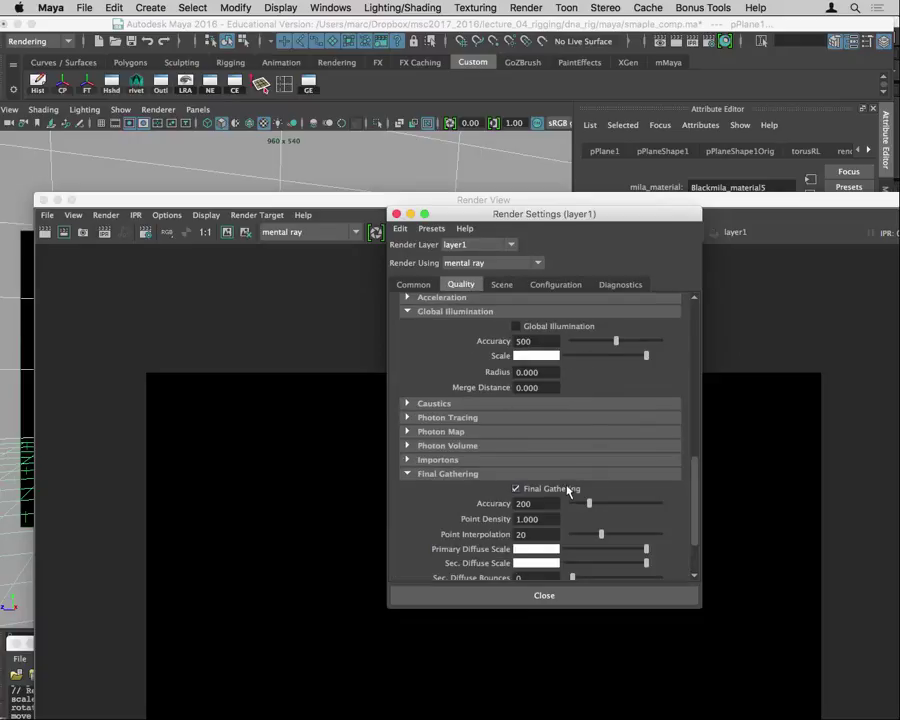
pyautogui.scroll(-5, 583, 476)
pyautogui.scroll(15, 583, 476)
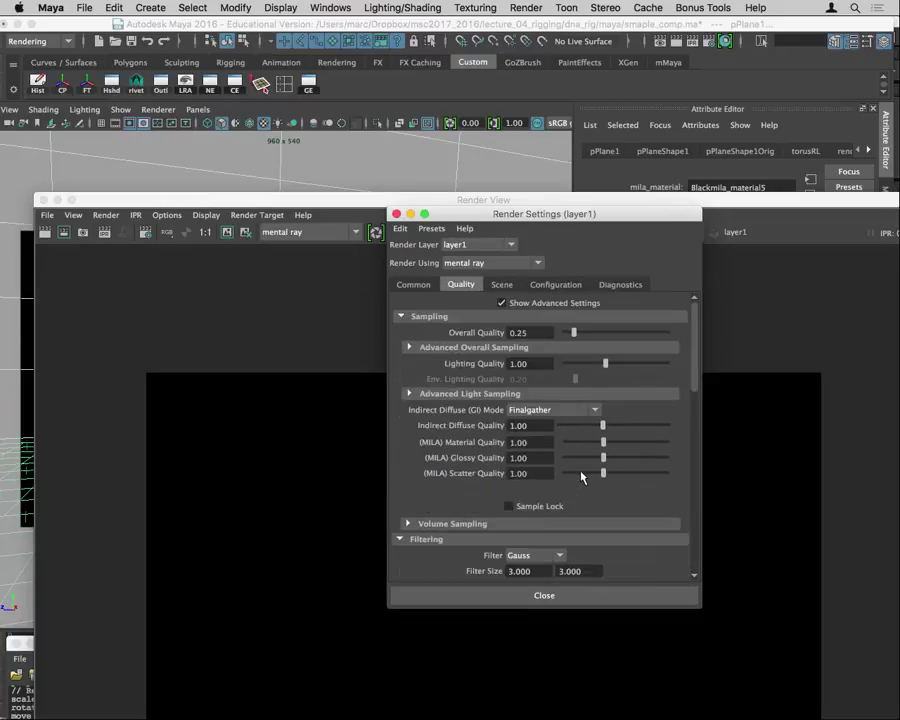
pyautogui.click(553, 410)
pyautogui.click(530, 423)
# Inspect the alpha channel of the layer1 test render, and return the render view to RGB display
pyautogui.click(345, 205)
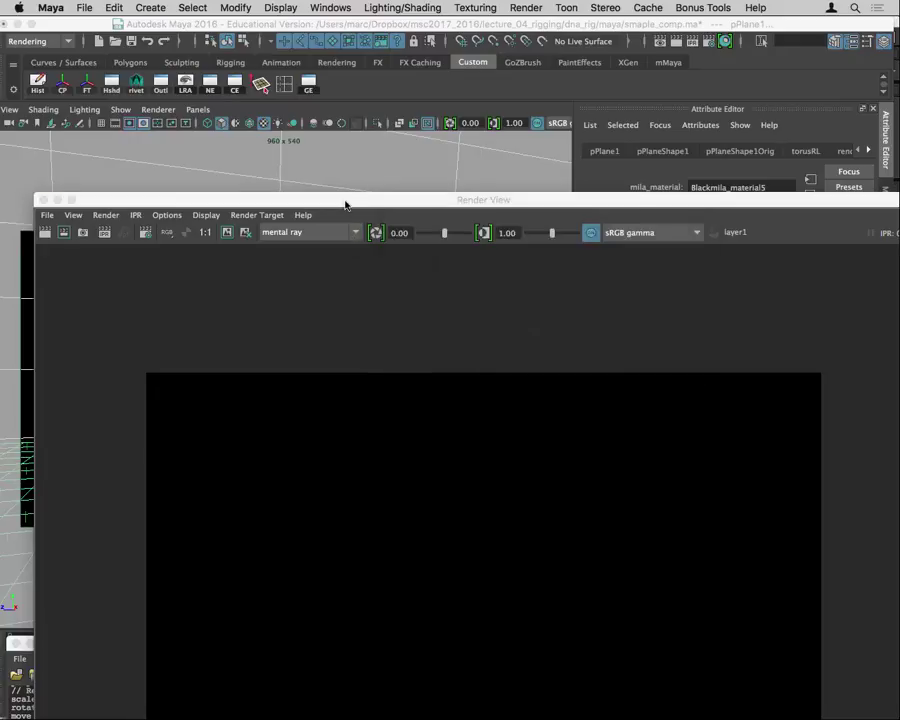
pyautogui.moveTo(345, 205); pyautogui.dragTo(297, 96)
pyautogui.click(135, 133)
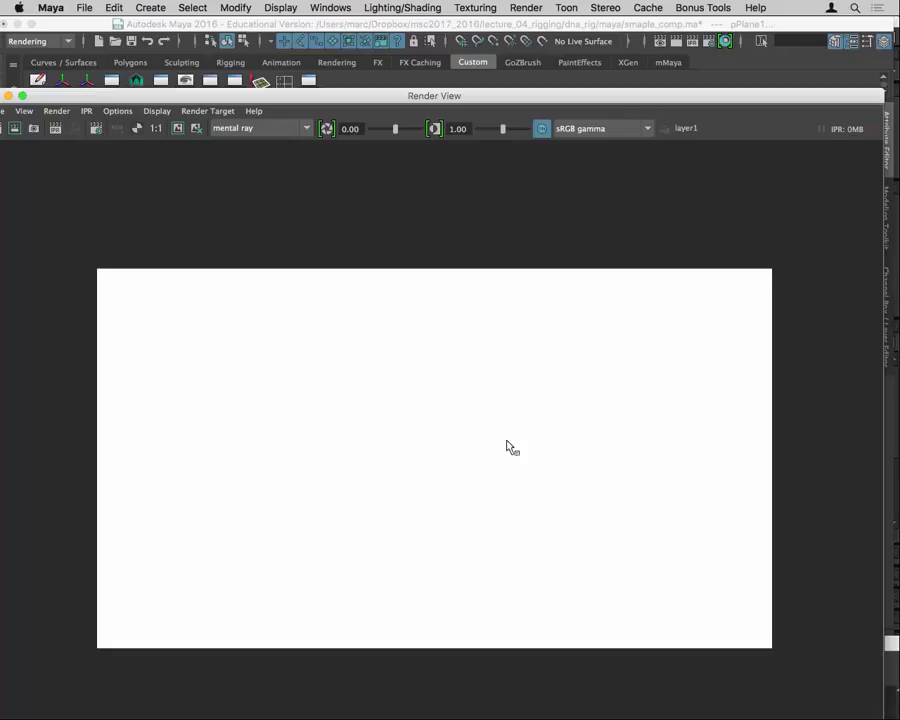
pyautogui.click(117, 128)
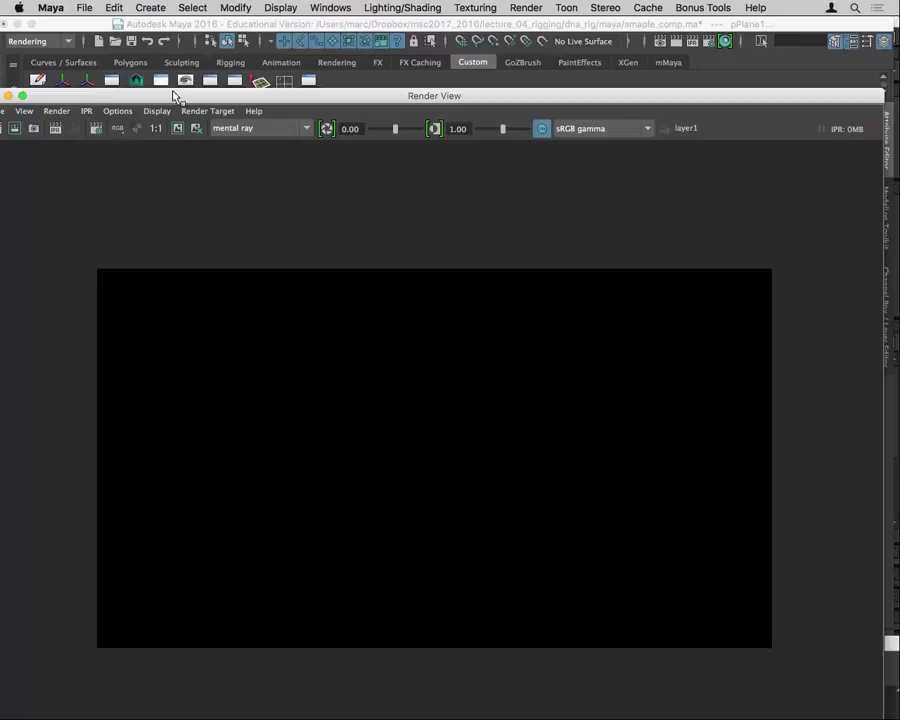
# Enable the Depth standard utility pass in layer1's mental ray scene settings
pyautogui.moveTo(175, 96); pyautogui.dragTo(230, 636)
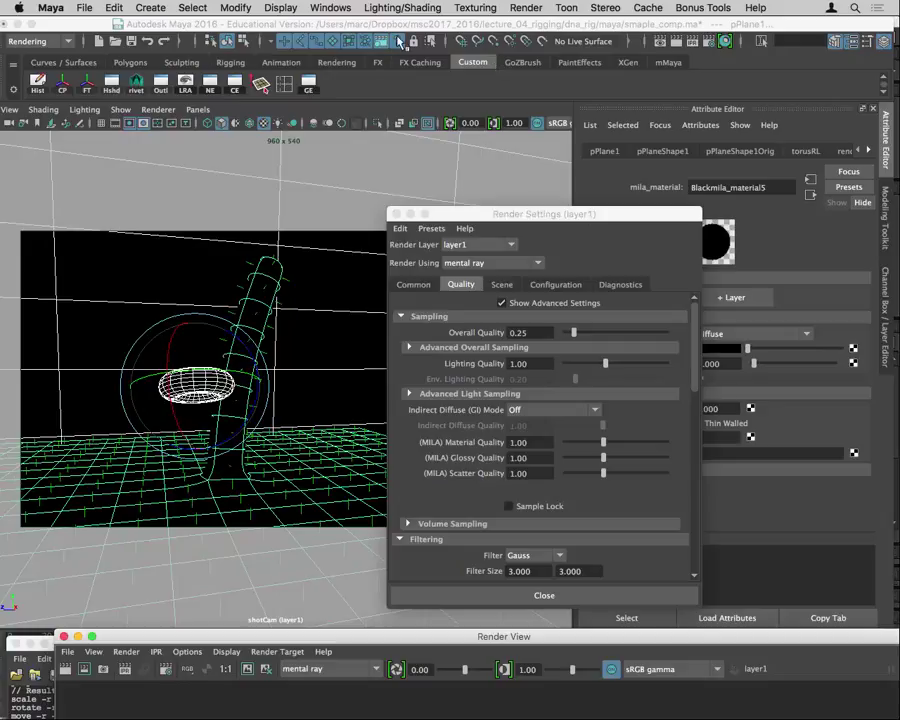
pyautogui.click(553, 448)
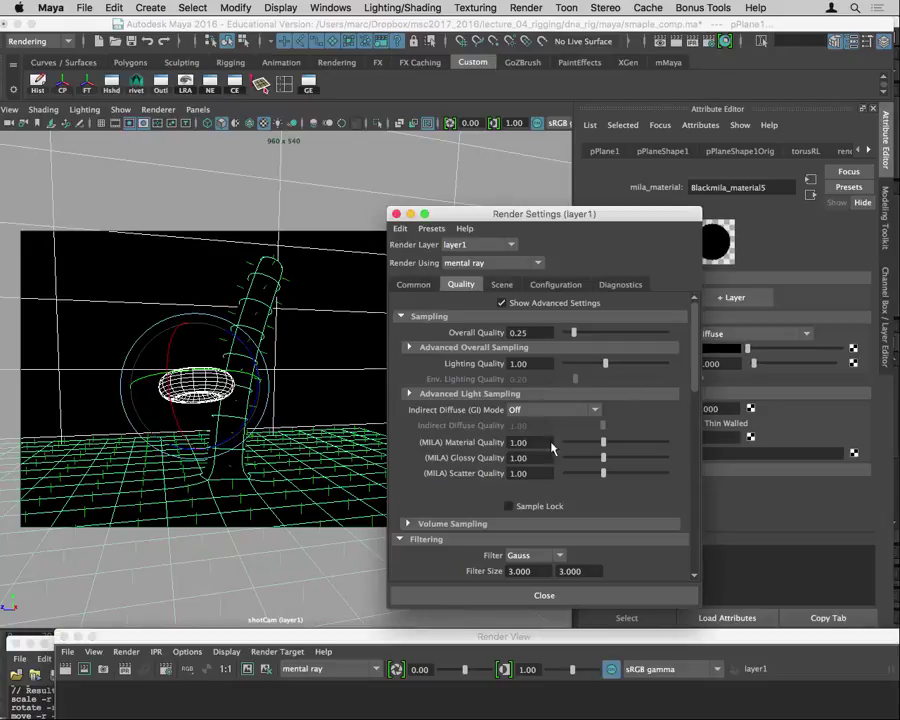
pyautogui.click(510, 289)
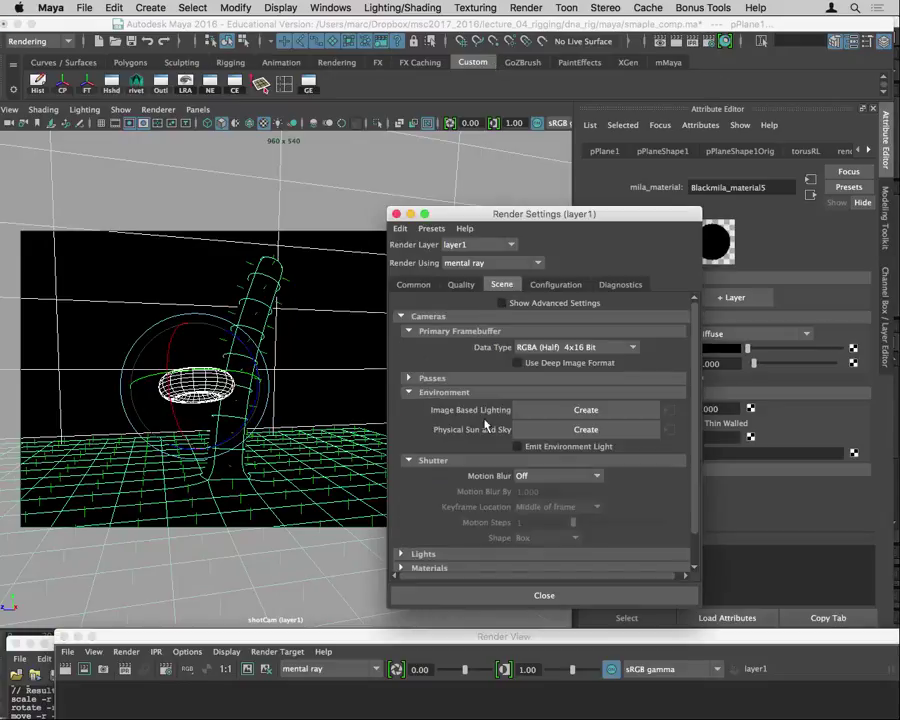
pyautogui.click(409, 379)
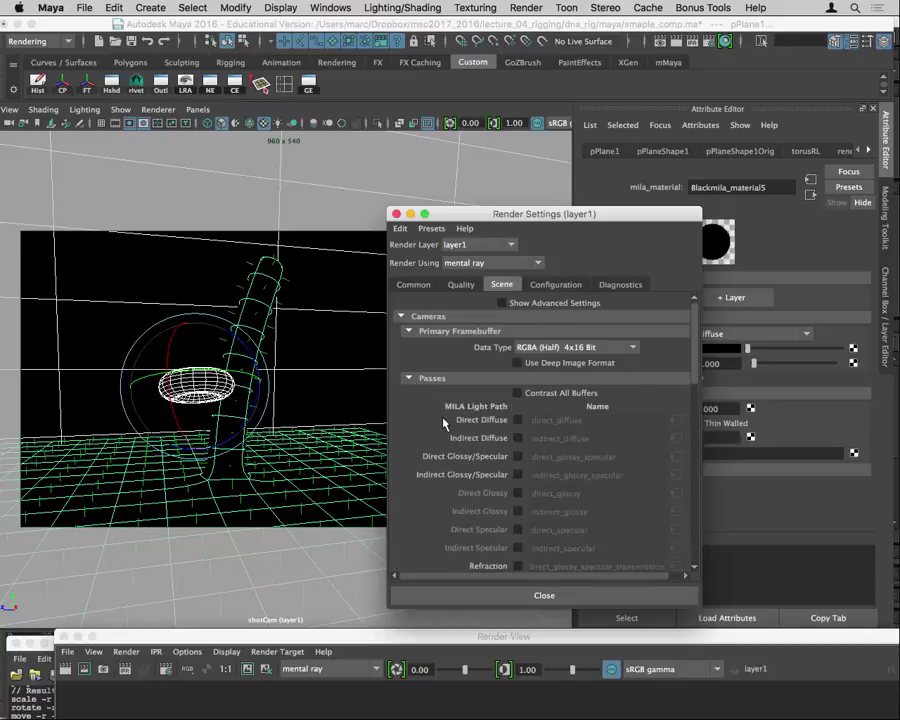
pyautogui.scroll(-10, 446, 426)
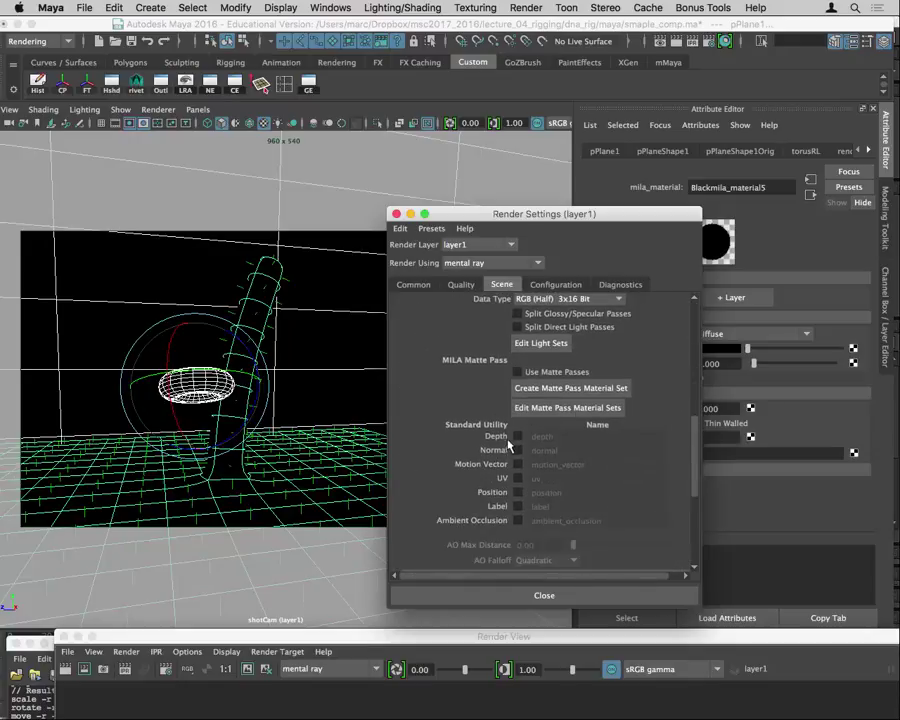
pyautogui.click(518, 436)
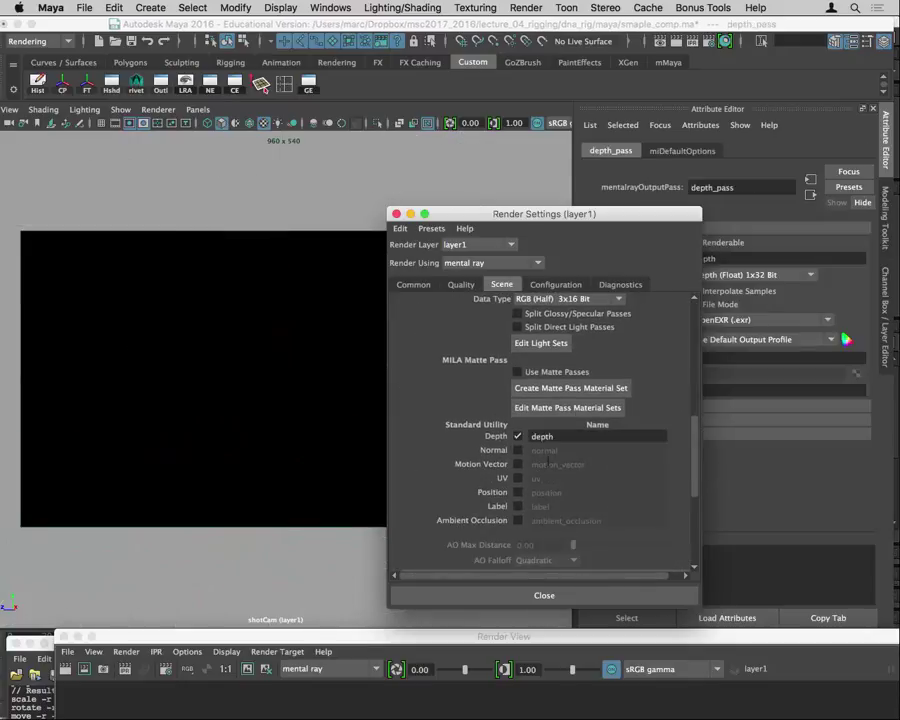
pyautogui.moveTo(648, 215); pyautogui.dragTo(388, 288)
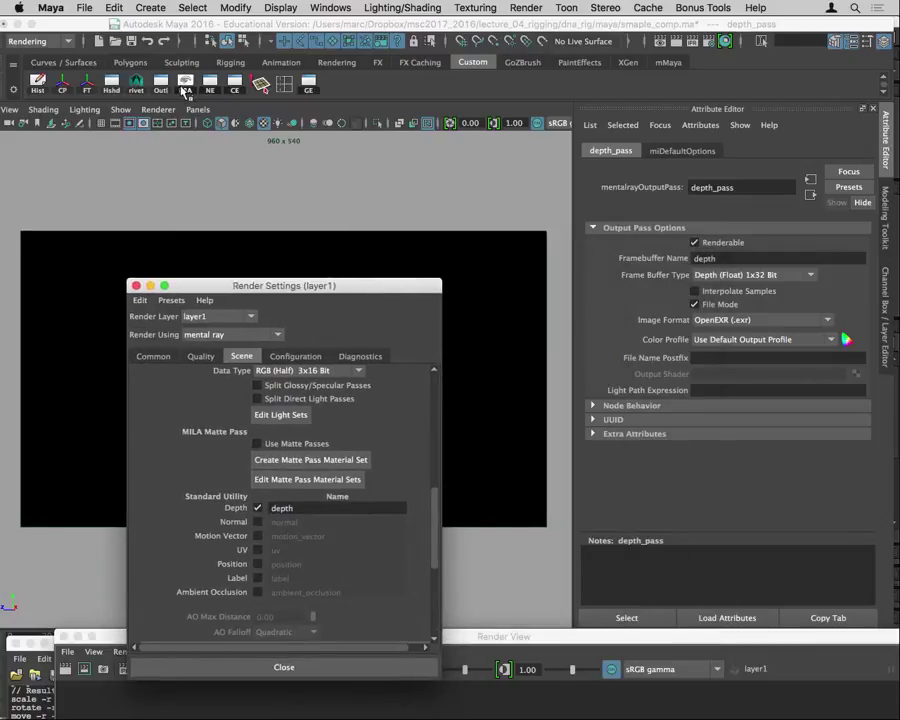
pyautogui.click(677, 44)
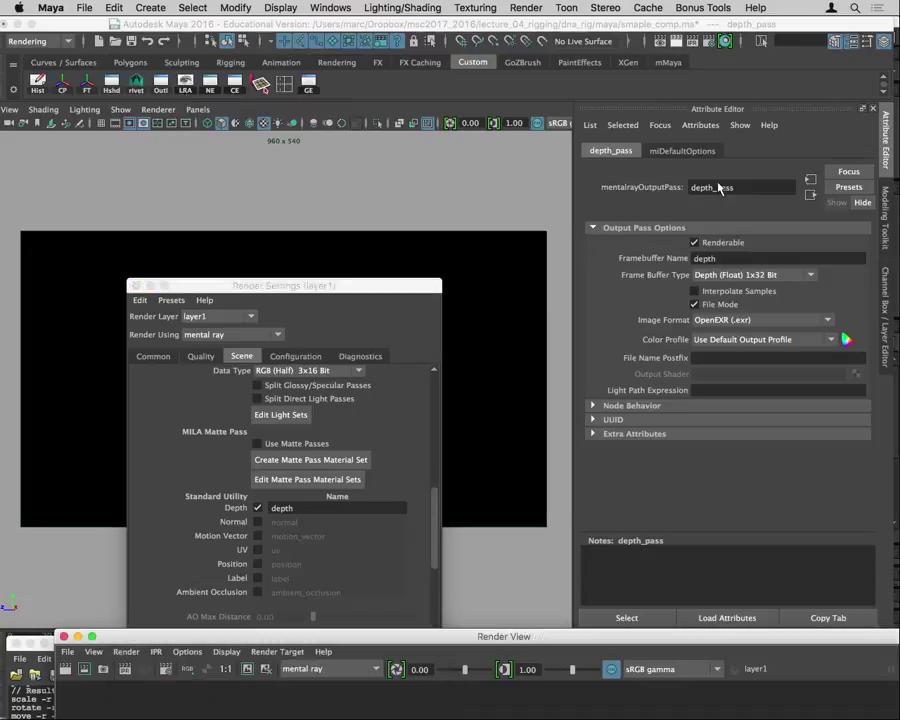
pyautogui.moveTo(607, 639); pyautogui.dragTo(613, 84)
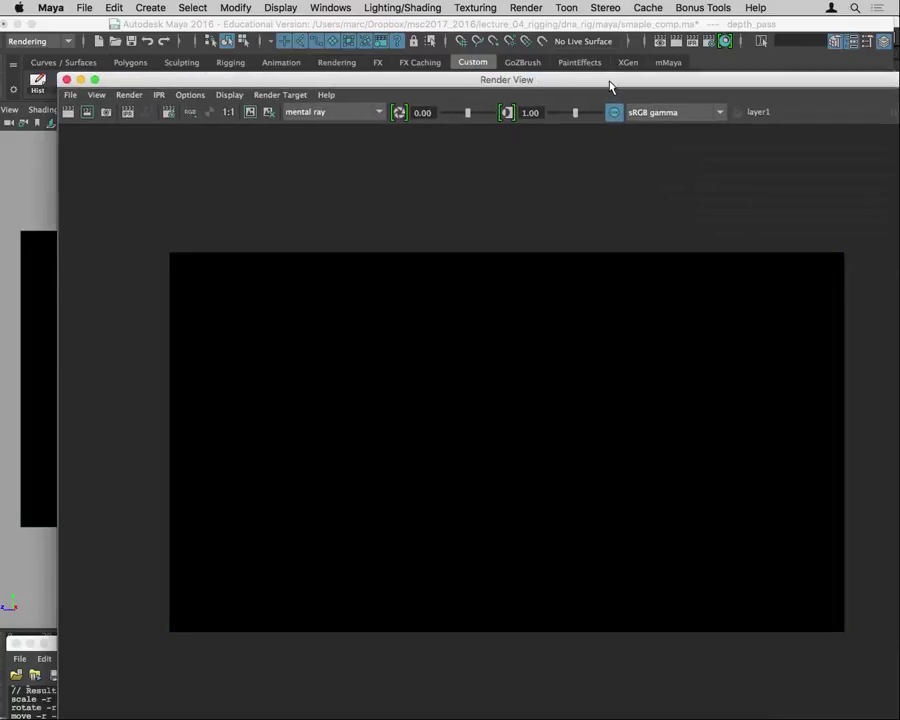
pyautogui.click(70, 95)
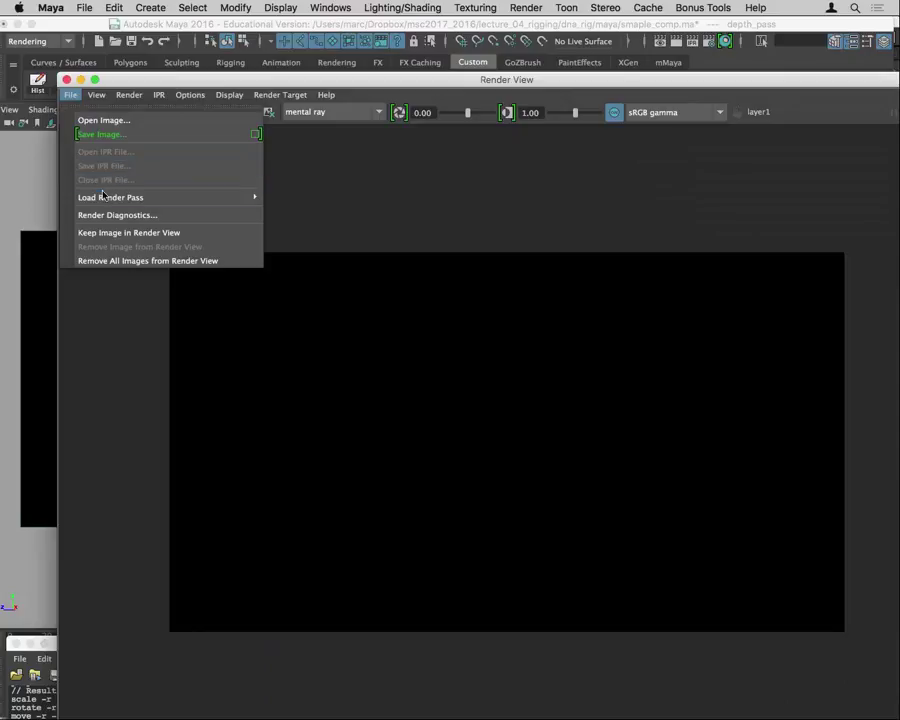
pyautogui.click(50, 62)
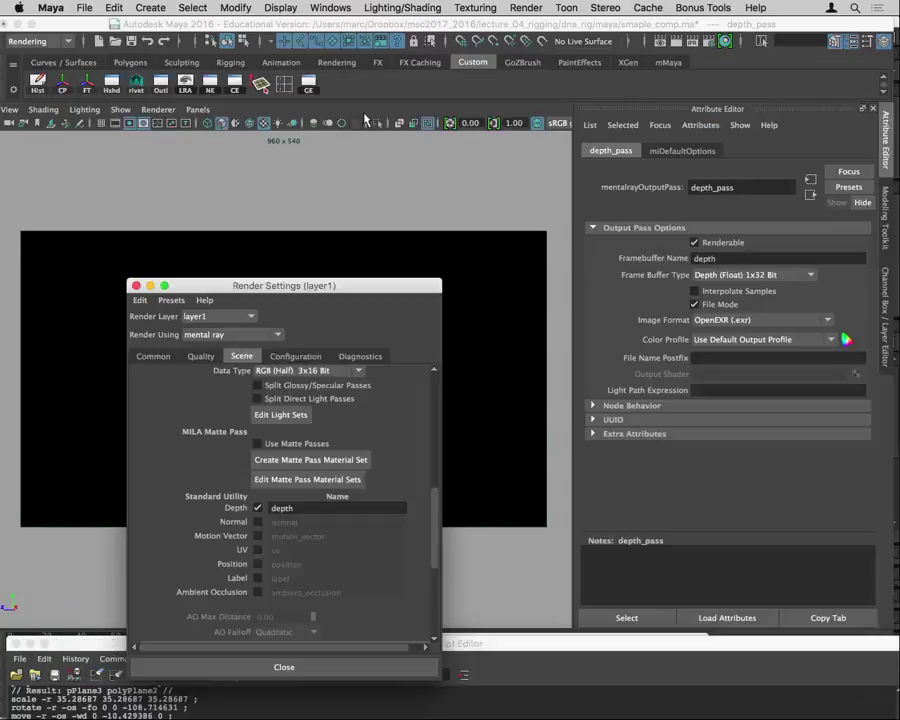
# Rename the render layer layer1 as Depth
pyautogui.click(737, 20)
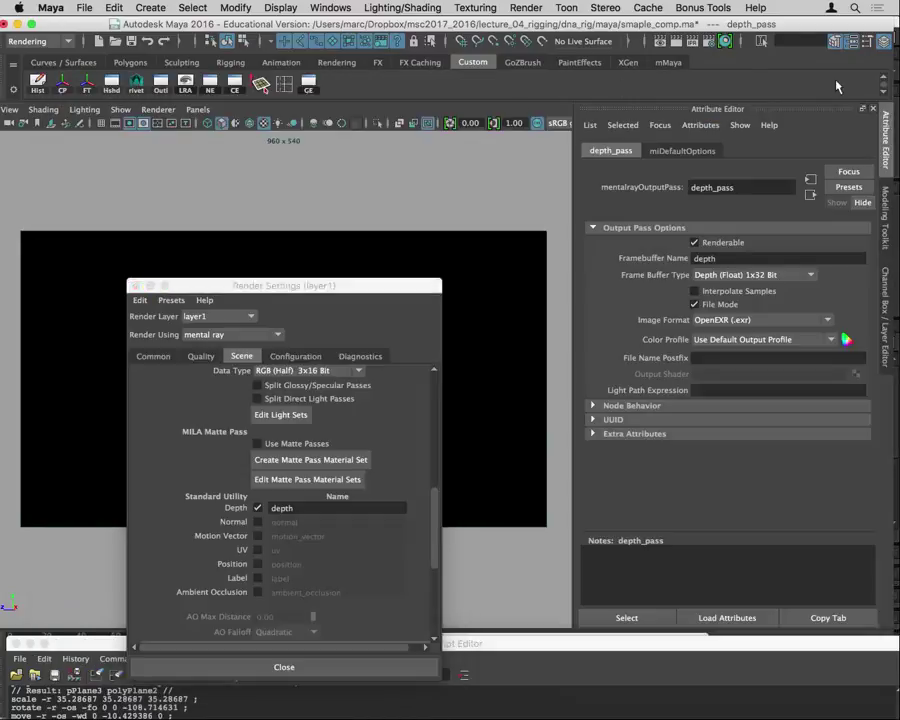
pyautogui.click(887, 308)
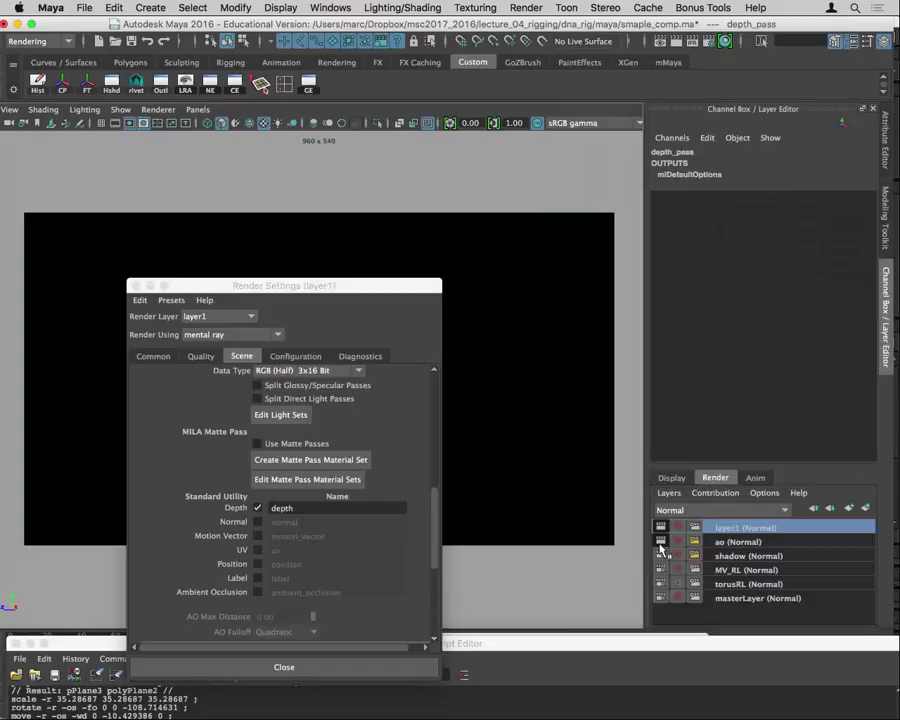
pyautogui.doubleClick(737, 527)
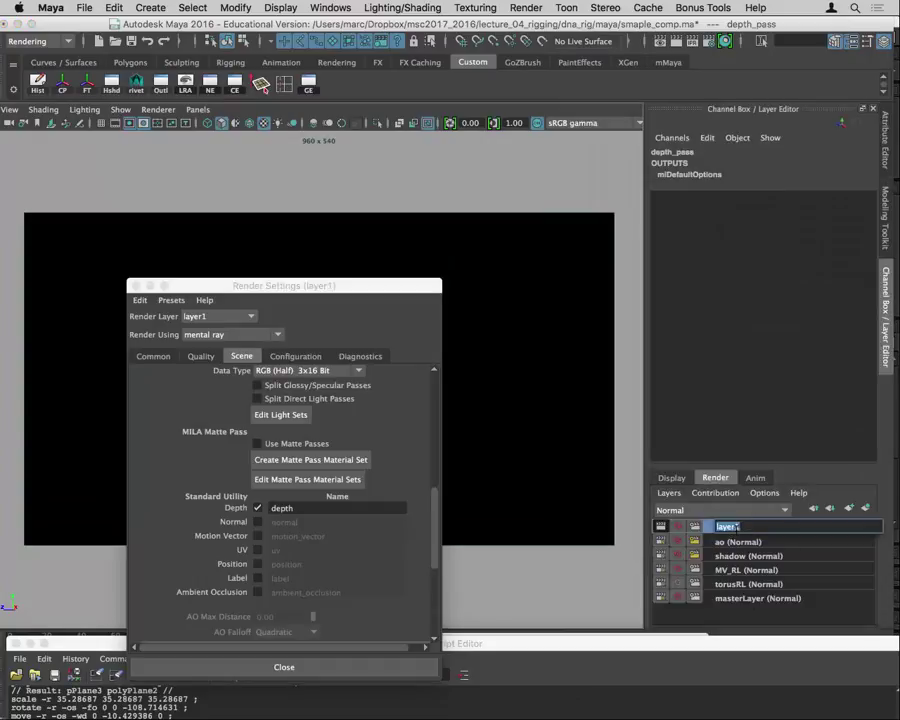
pyautogui.write('Depth')
pyautogui.press('Return')
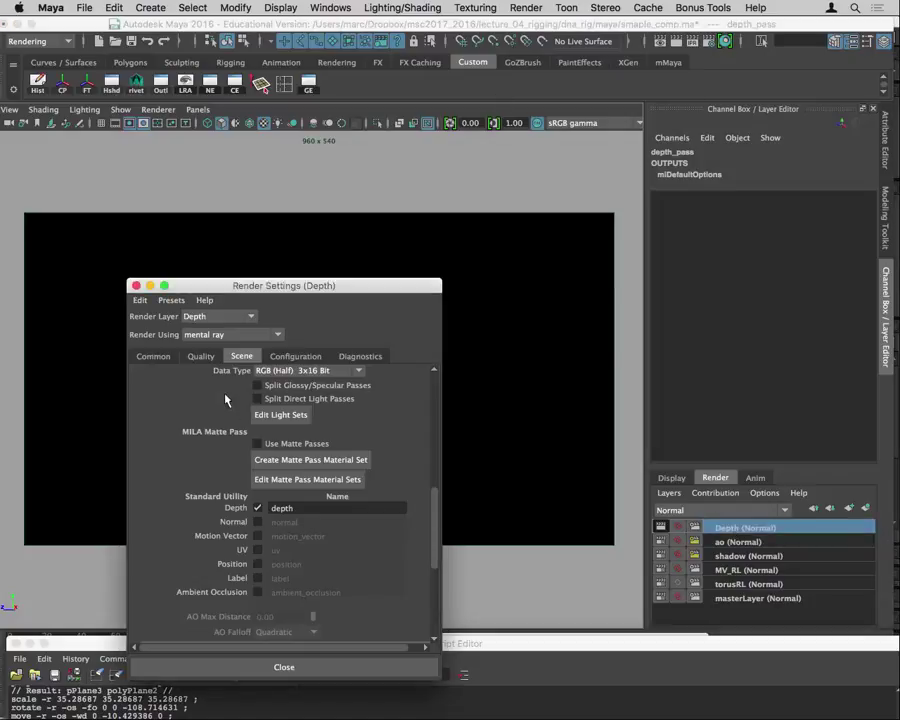
# Review the Depth layer's common render settings and start a batch render
pyautogui.click(153, 356)
pyautogui.moveTo(296, 286); pyautogui.dragTo(498, 80)
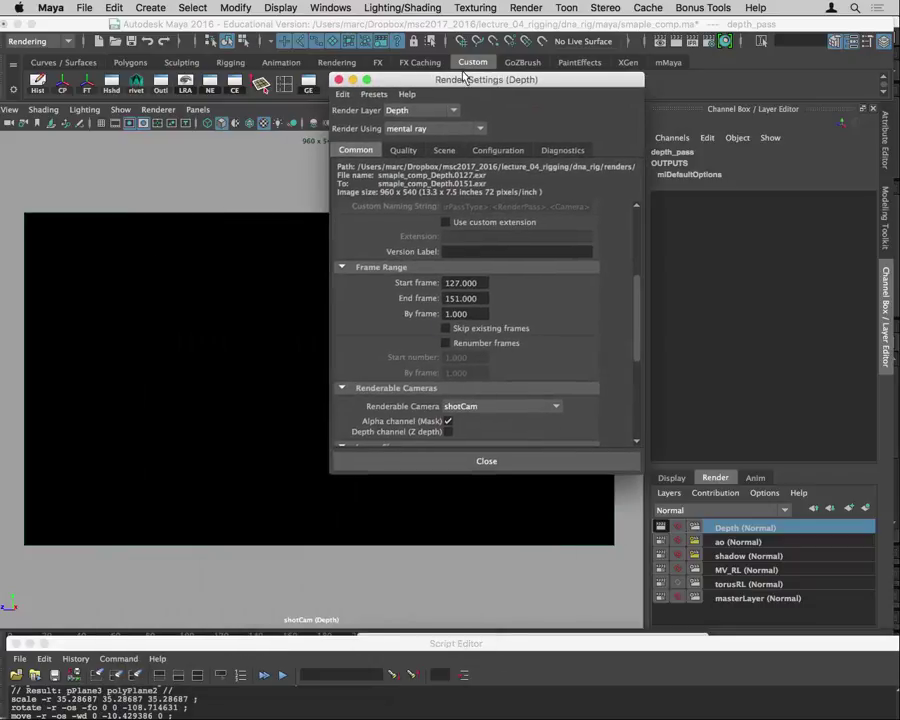
pyautogui.click(533, 12)
pyautogui.click(552, 198)
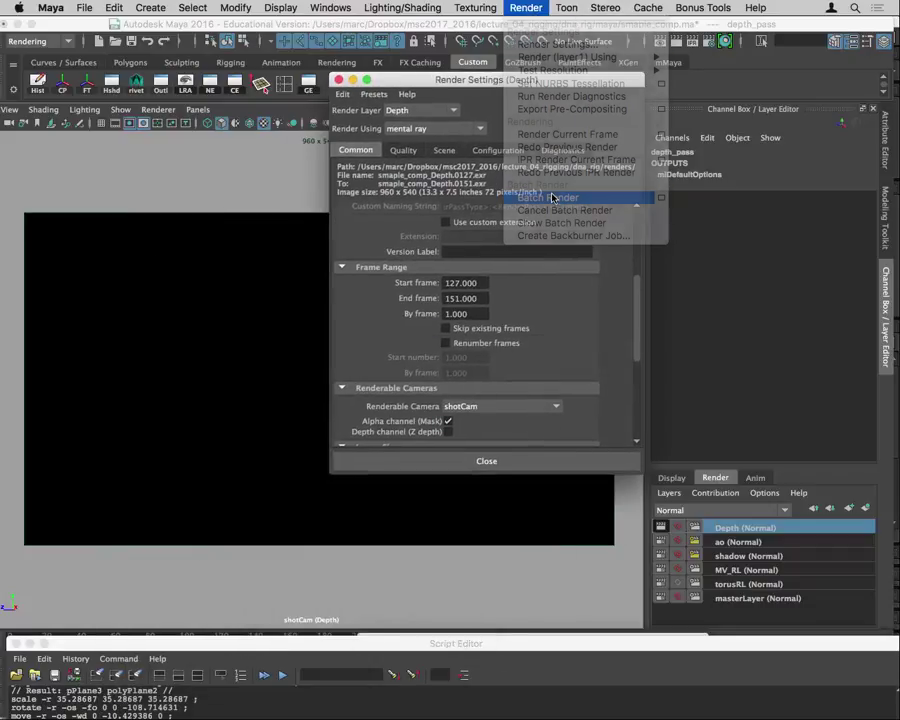
# Switch to After Effects and import the smaple_comp_ao frames from the renders folder as an OpenEXR sequence
pyautogui.moveTo(690, 710)
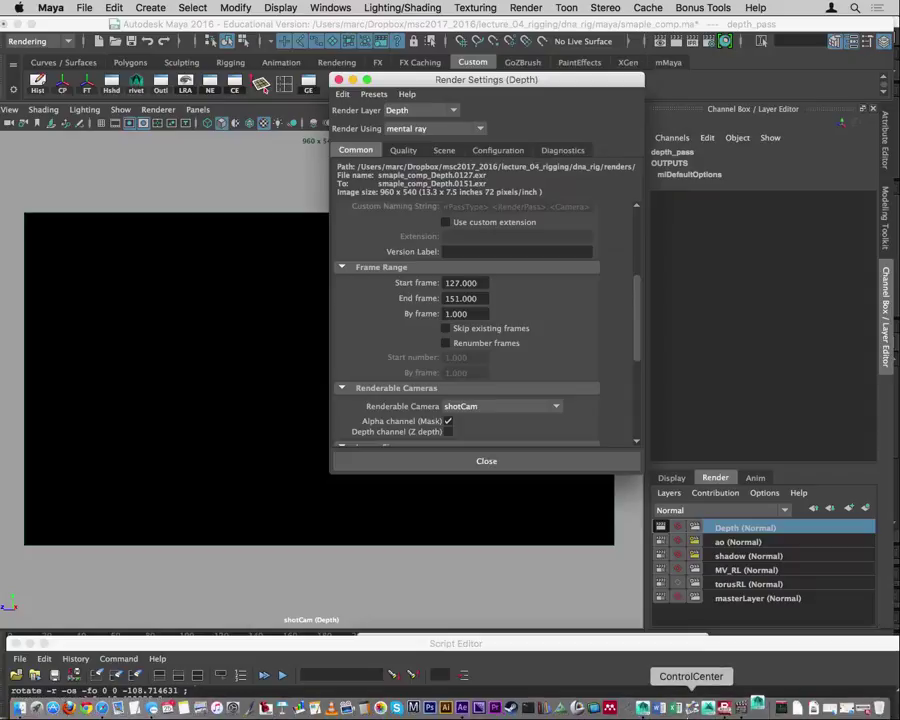
pyautogui.click(464, 708)
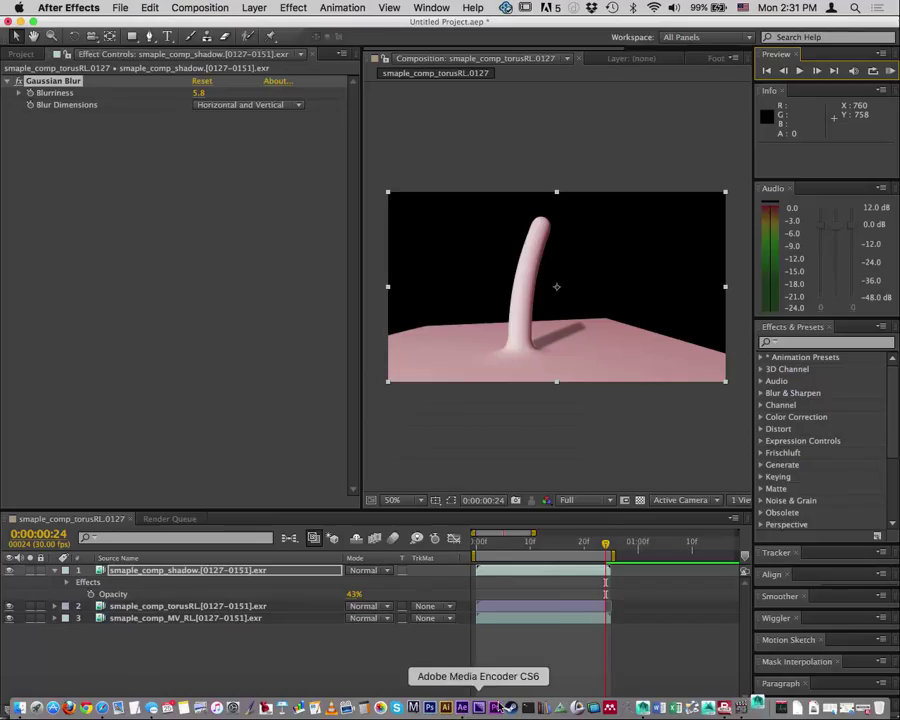
pyautogui.click(20, 54)
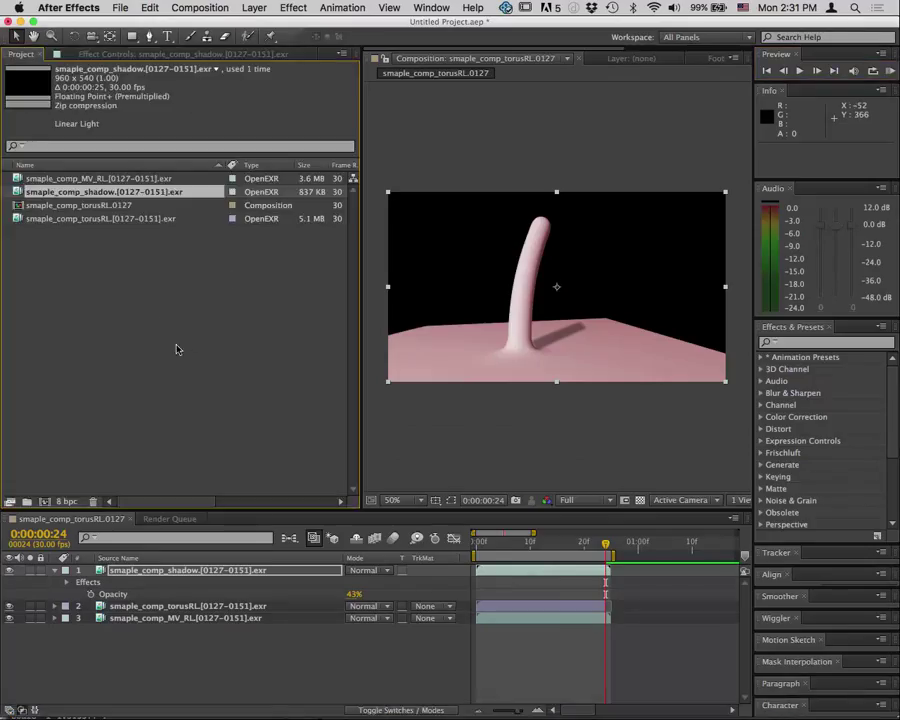
pyautogui.click(144, 305)
pyautogui.doubleClick(144, 305)
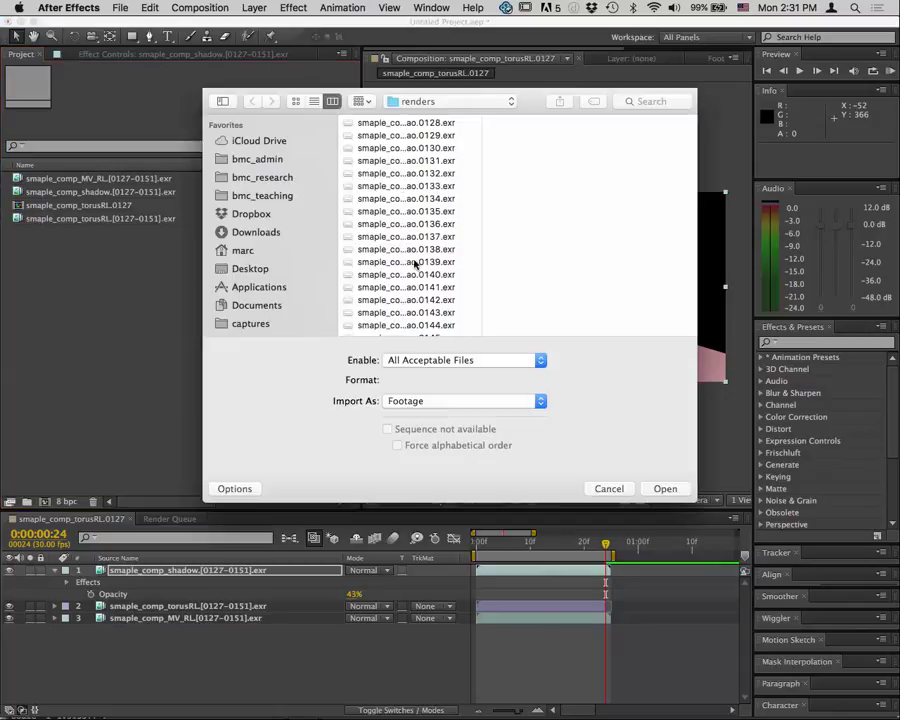
pyautogui.click(381, 134)
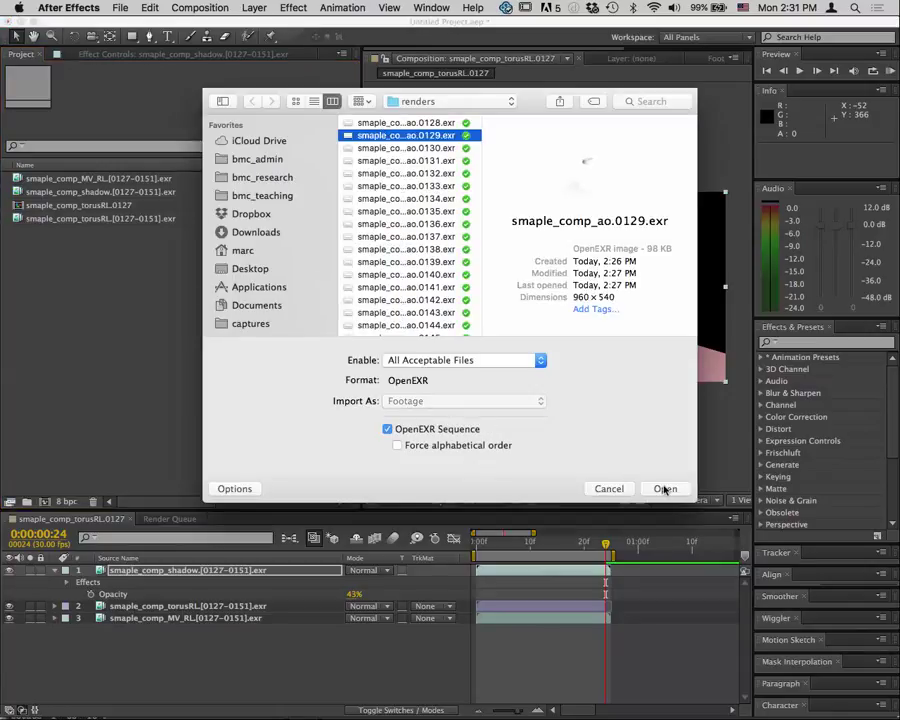
pyautogui.click(664, 488)
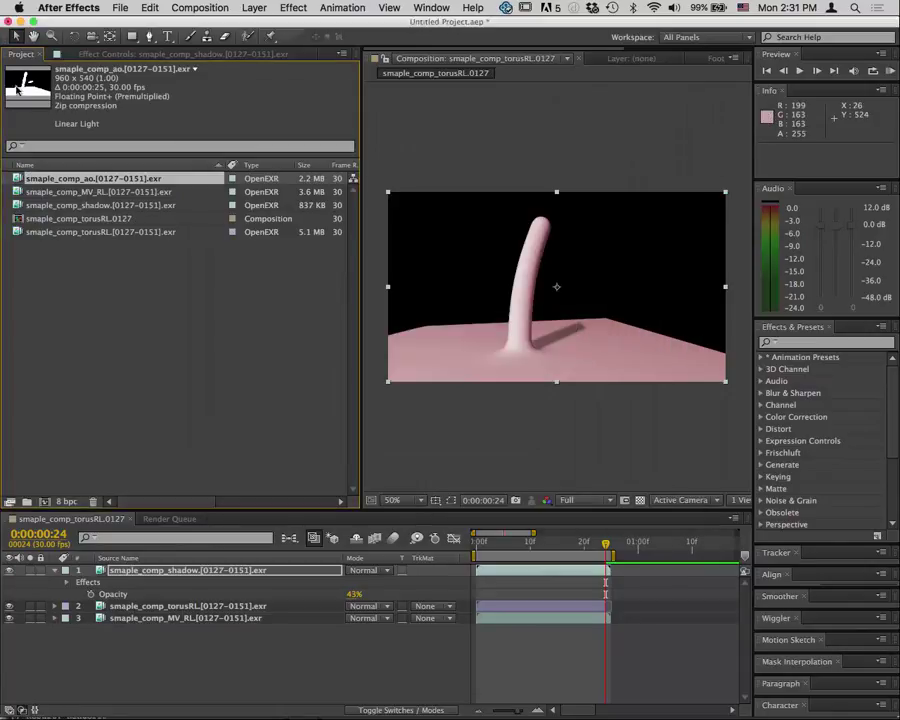
# Add the ambient occlusion sequence above the shadow layer, go to frame 3 and set its blending mode to Multiply
pyautogui.moveTo(17, 88); pyautogui.dragTo(559, 292)
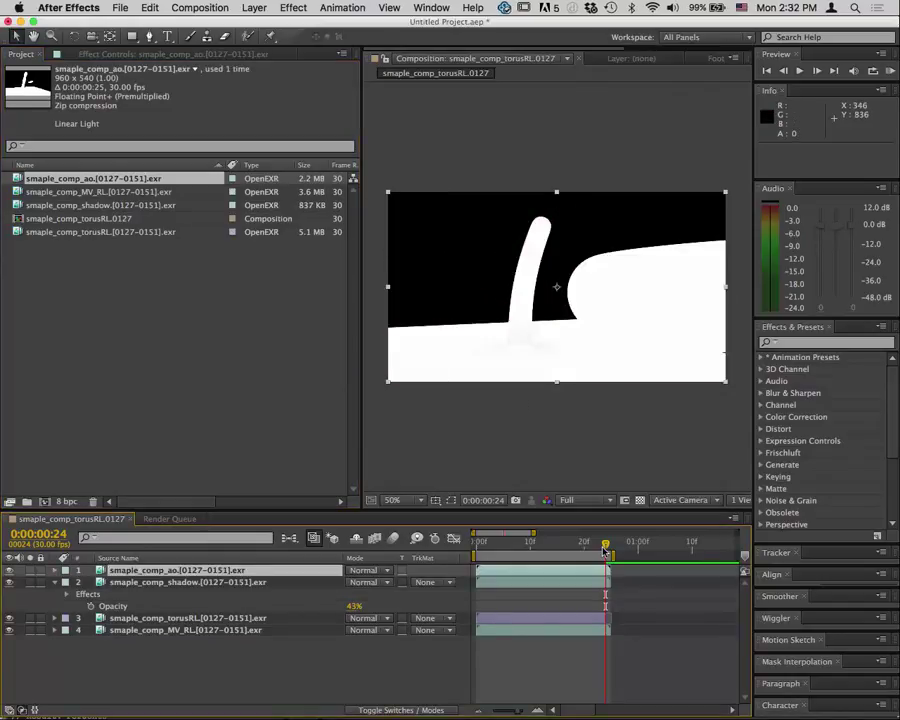
pyautogui.moveTo(605, 548); pyautogui.dragTo(490, 553)
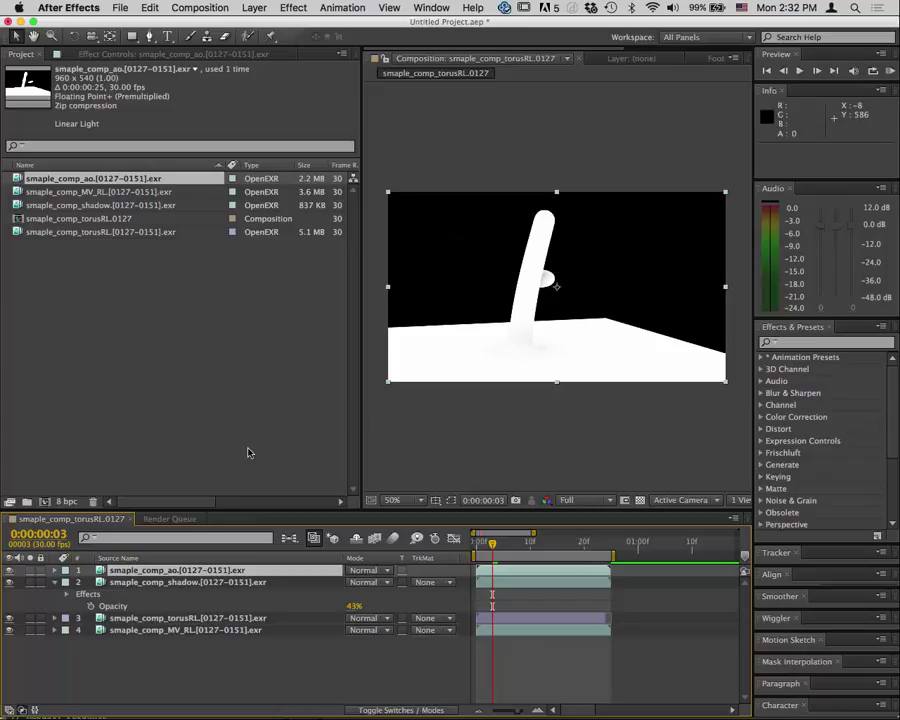
pyautogui.click(368, 570)
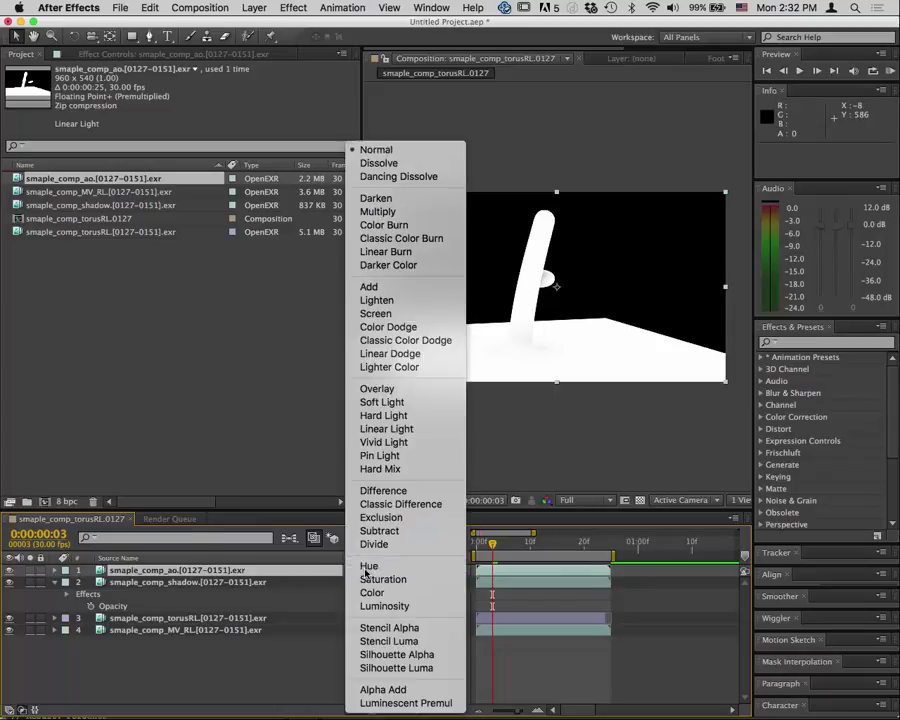
pyautogui.click(405, 216)
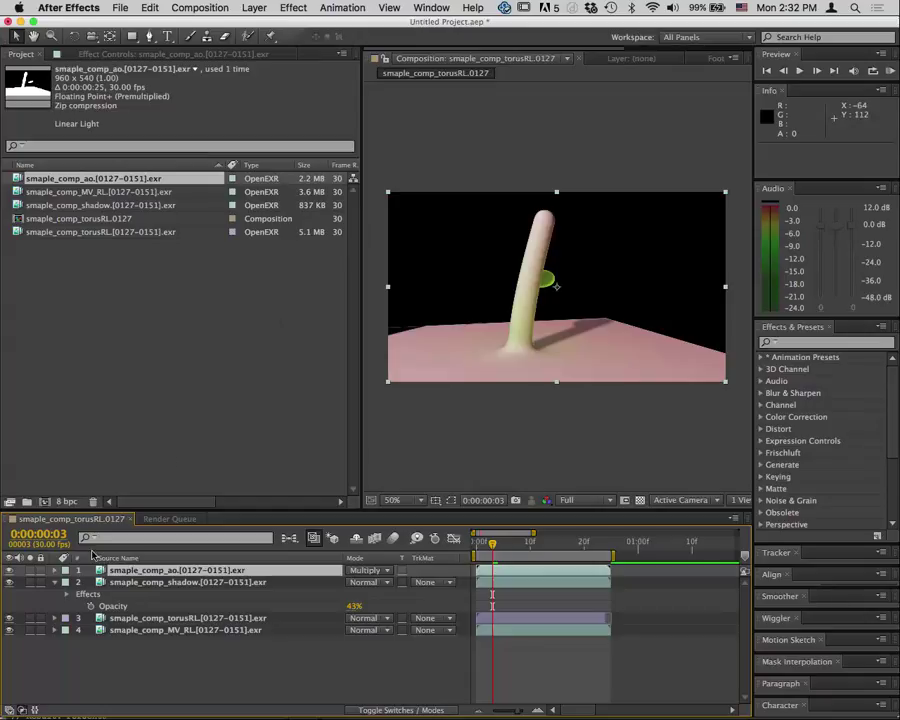
# Compare the composite with and without the ambient occlusion layer by toggling its visibility, leaving it visible
pyautogui.click(11, 570)
pyautogui.click(11, 570)
pyautogui.click(11, 570)
pyautogui.click(11, 570)
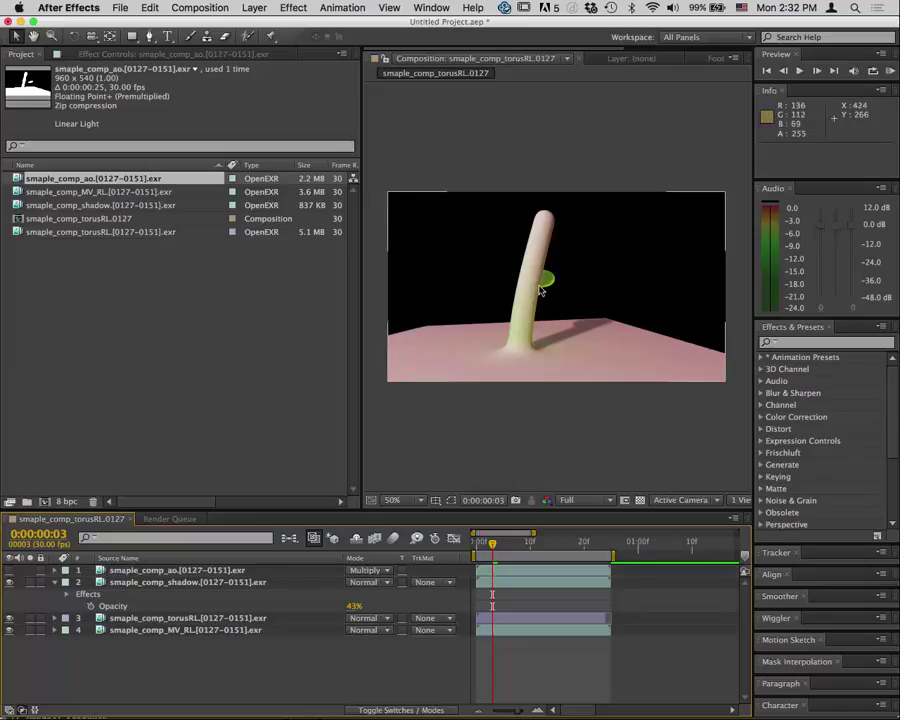
pyautogui.click(9, 571)
pyautogui.click(9, 571)
pyautogui.click(9, 571)
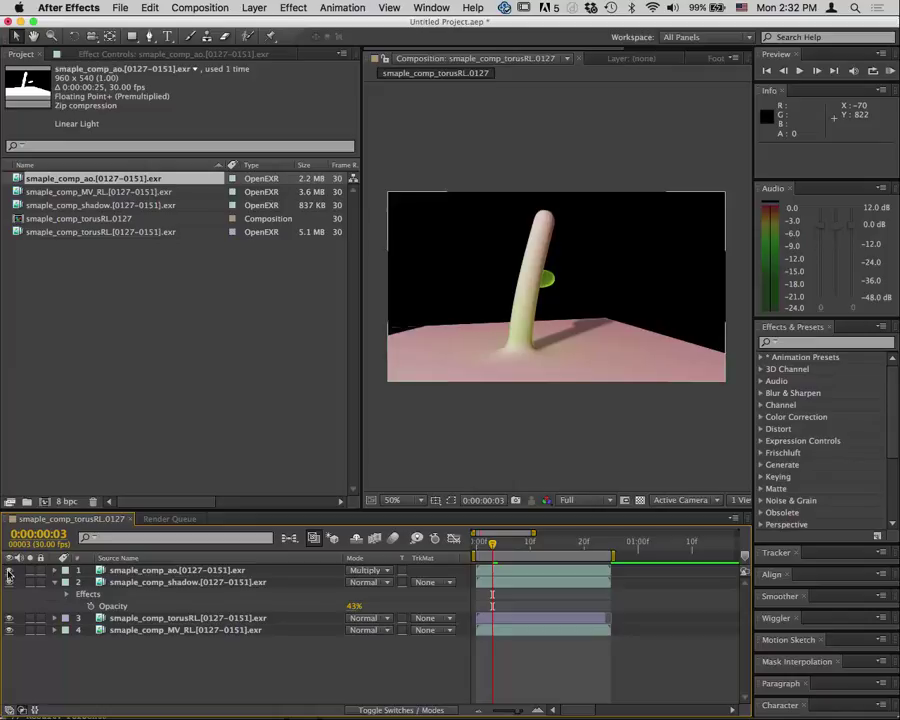
pyautogui.click(9, 571)
pyautogui.click(9, 571)
pyautogui.click(9, 571)
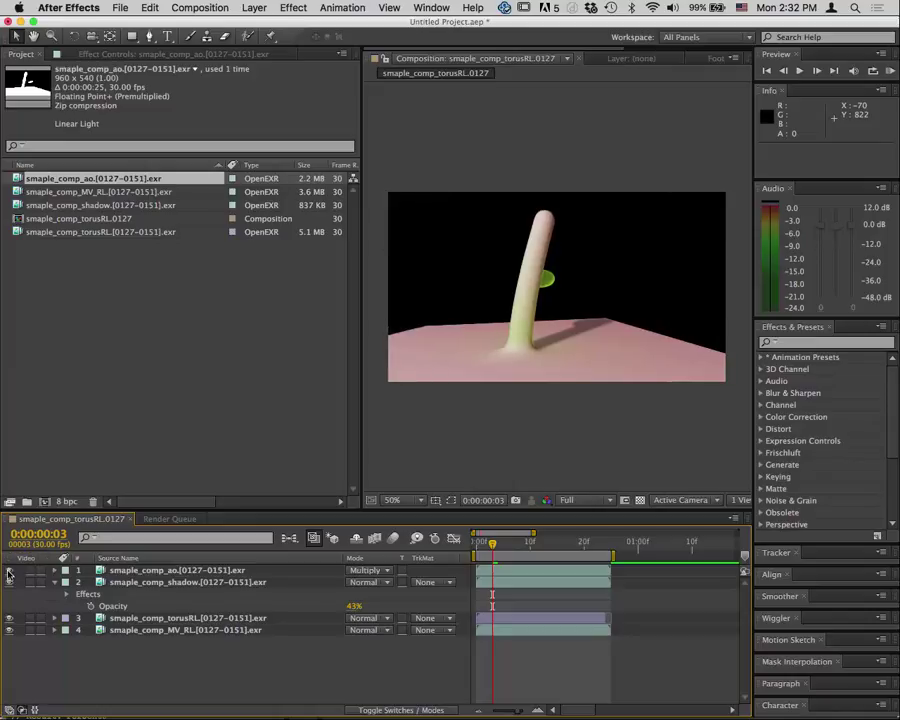
pyautogui.click(9, 571)
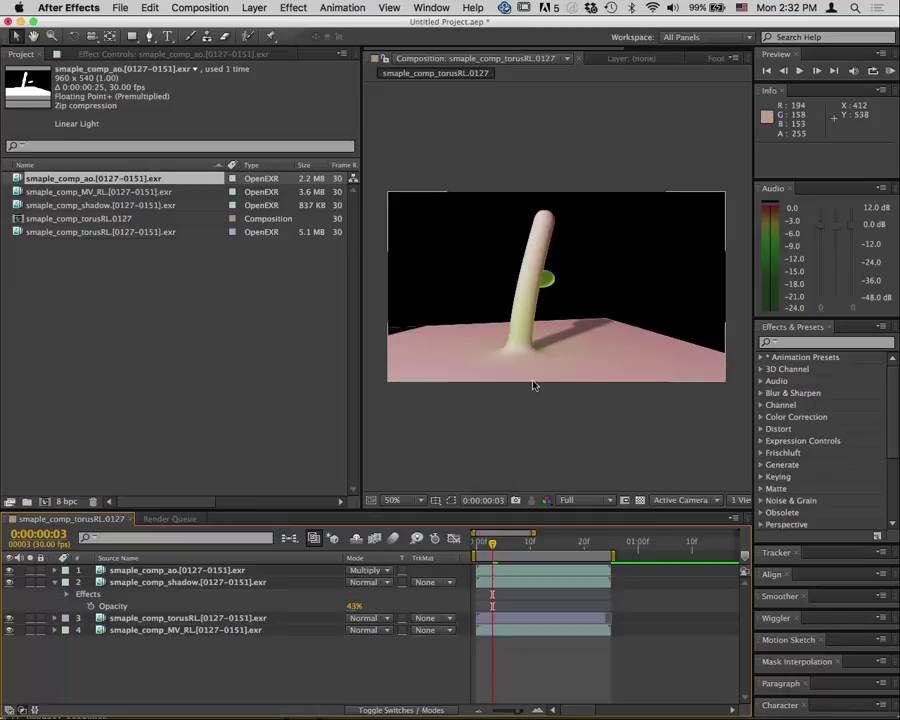
# Import the smaple_comp_Depth frames from the renders folder as an OpenEXR sequence, starting from smaple_comp_Depth.0127.exr
pyautogui.doubleClick(132, 367)
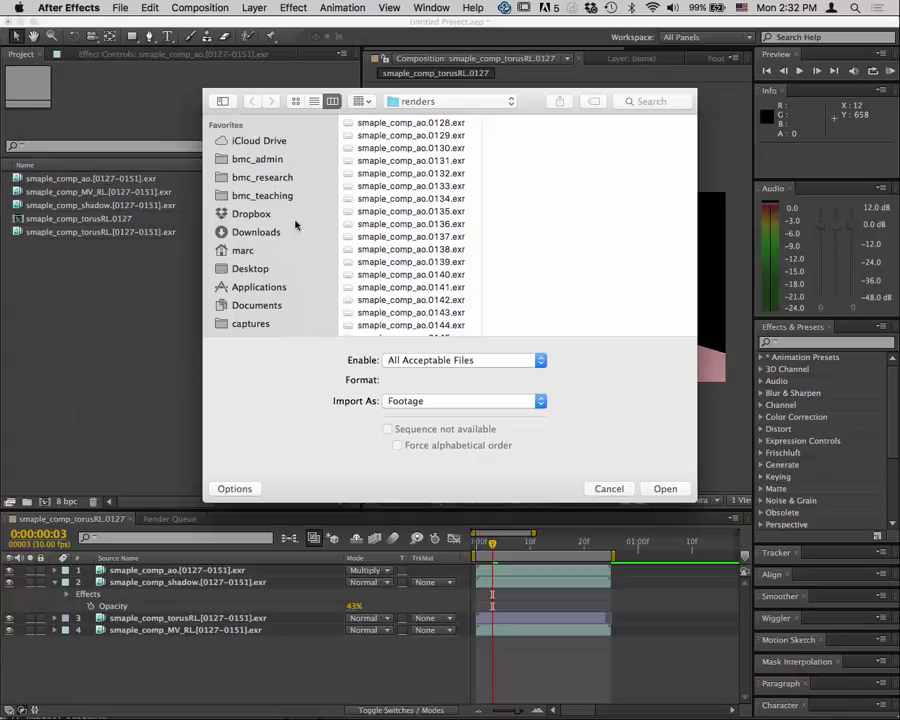
pyautogui.moveTo(481, 293); pyautogui.dragTo(610, 282)
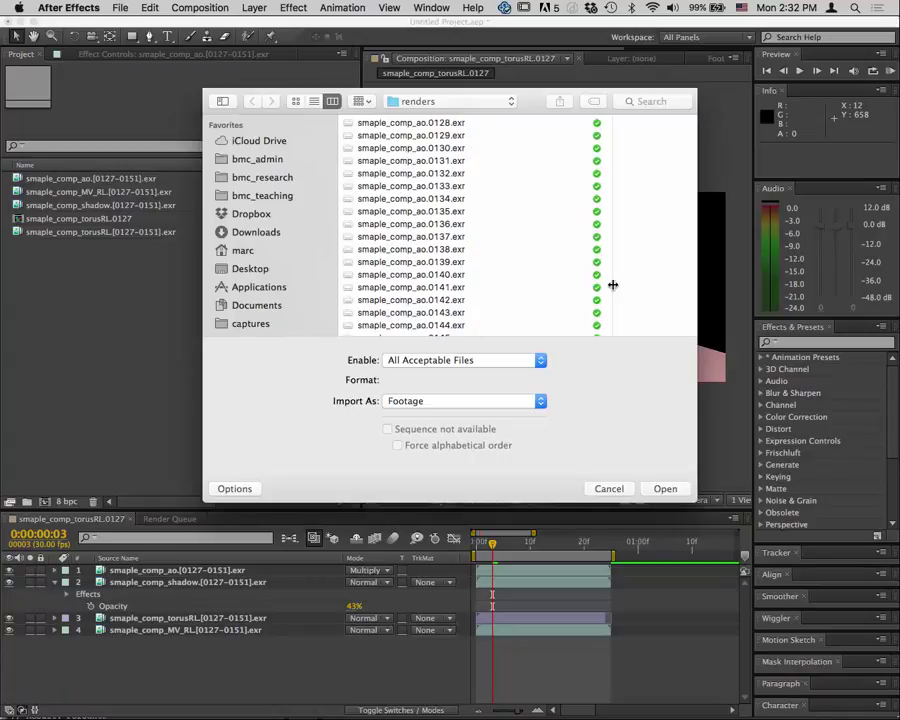
pyautogui.scroll(-10, 478, 287)
pyautogui.click(474, 294)
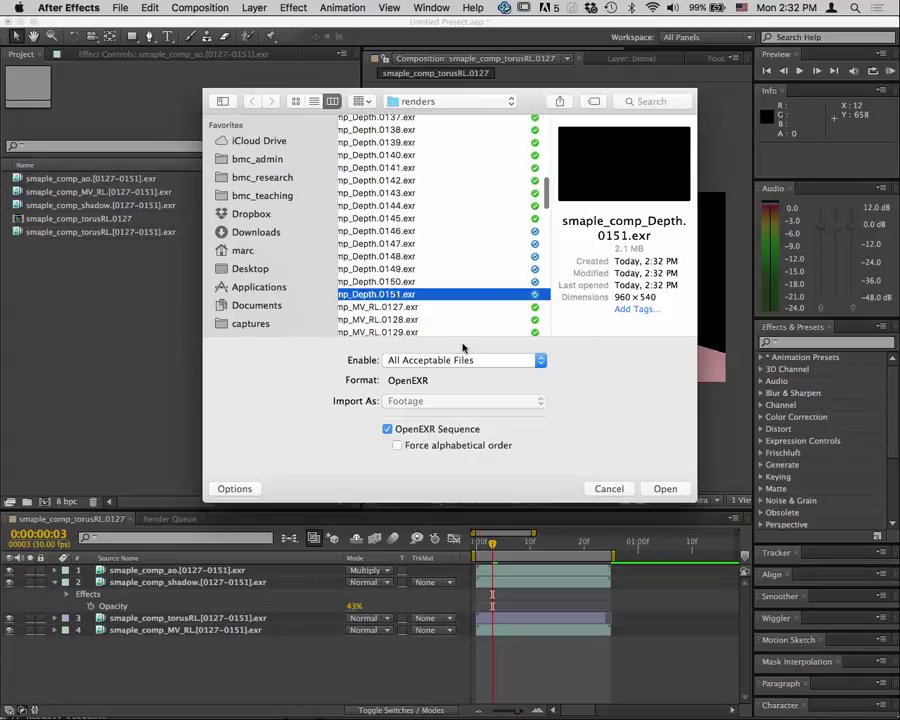
pyautogui.scroll(10, 408, 224)
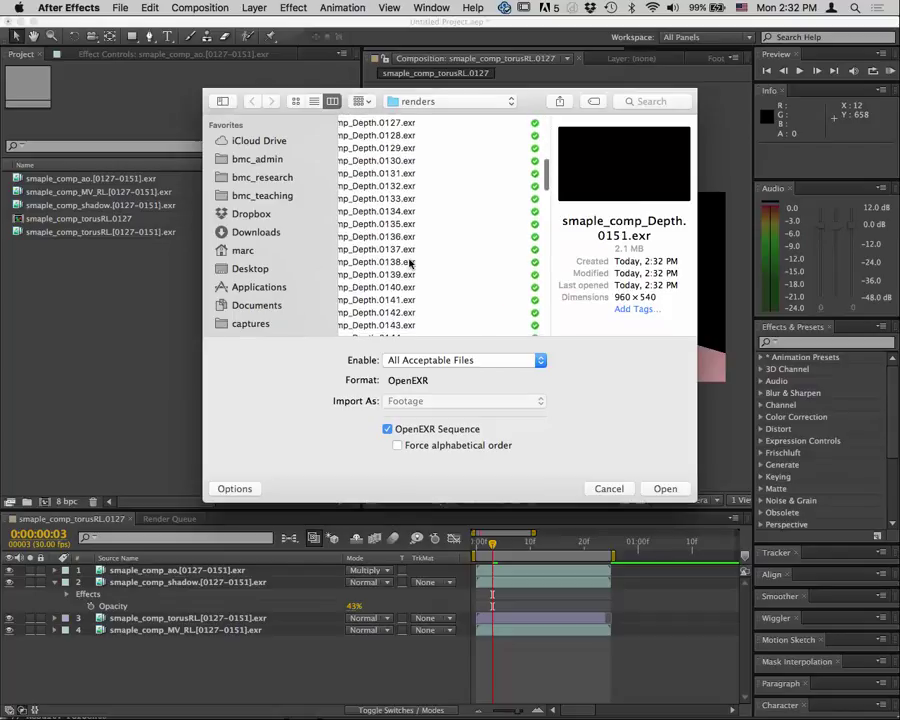
pyautogui.click(415, 122)
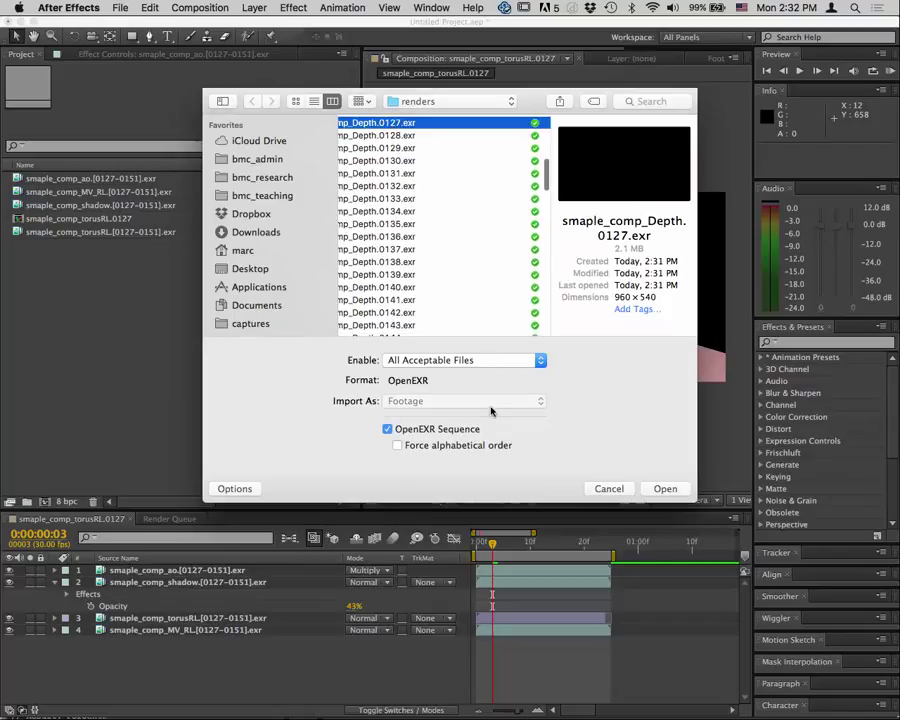
pyautogui.click(655, 487)
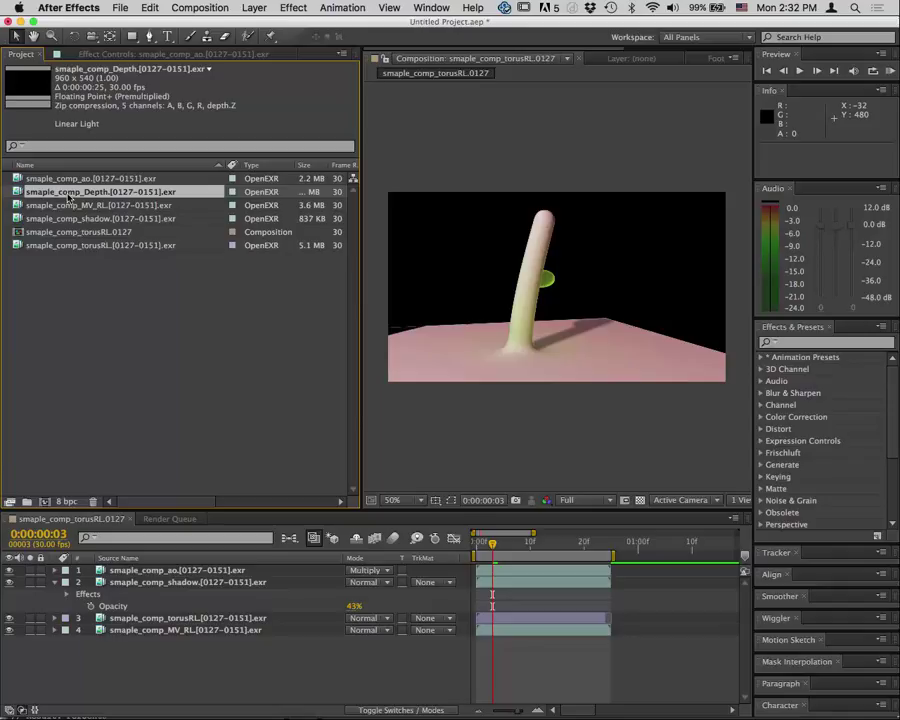
# Add the Depth sequence to the composition as the top layer and apply the EXtractoR effect to it
pyautogui.moveTo(70, 198); pyautogui.dragTo(573, 339)
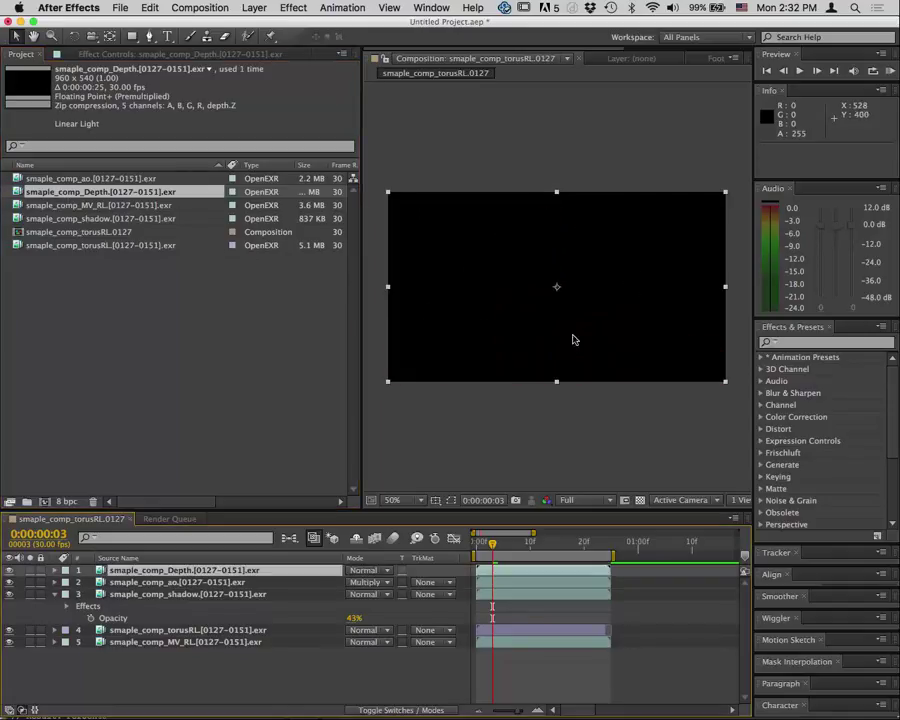
pyautogui.rightClick(192, 570)
pyautogui.moveTo(230, 415)
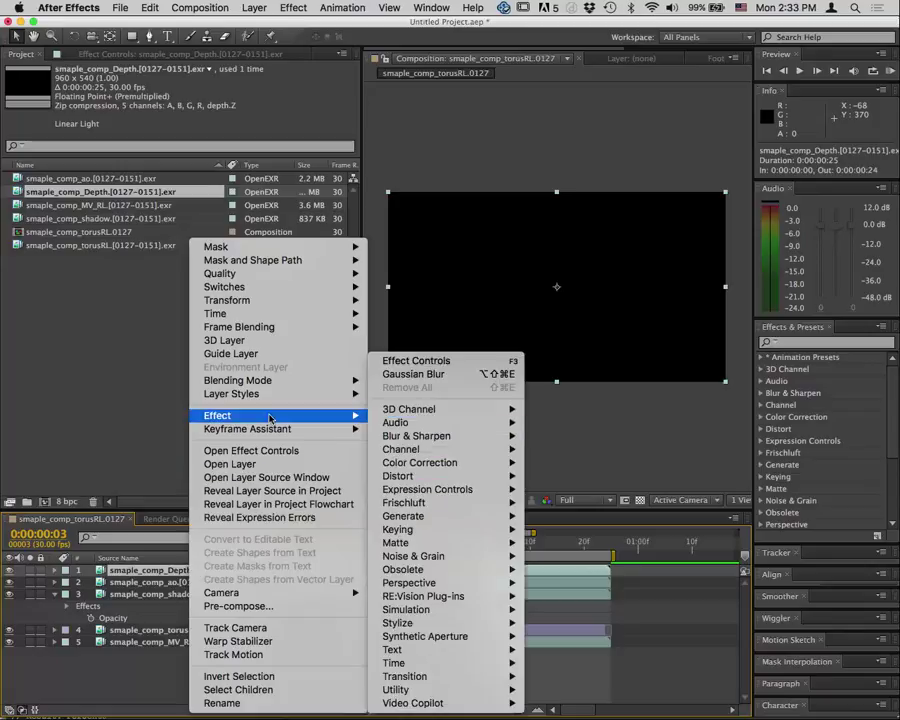
pyautogui.moveTo(433, 452)
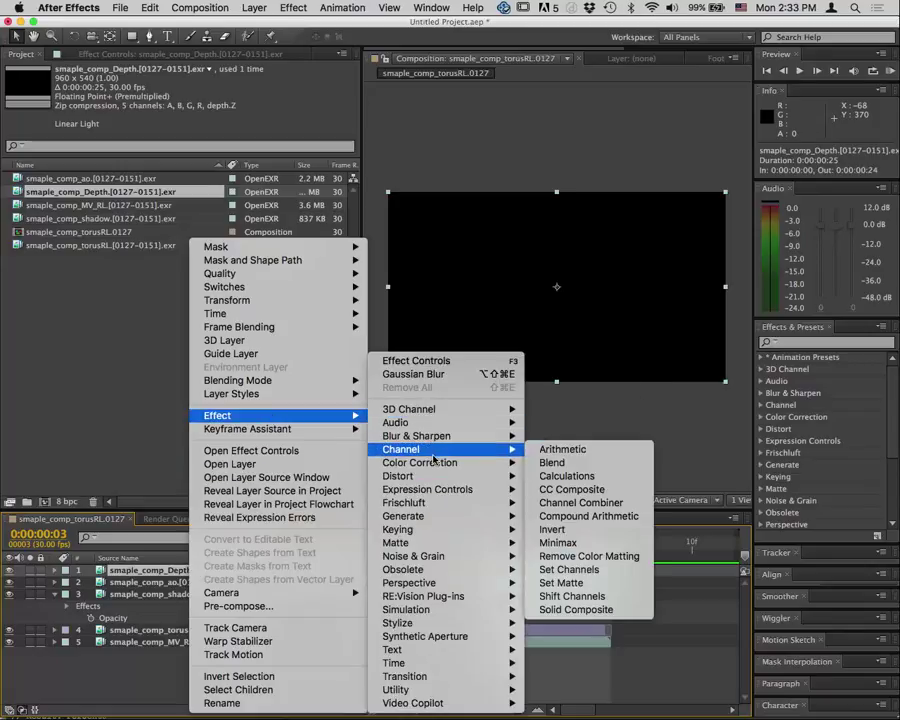
pyautogui.moveTo(436, 409)
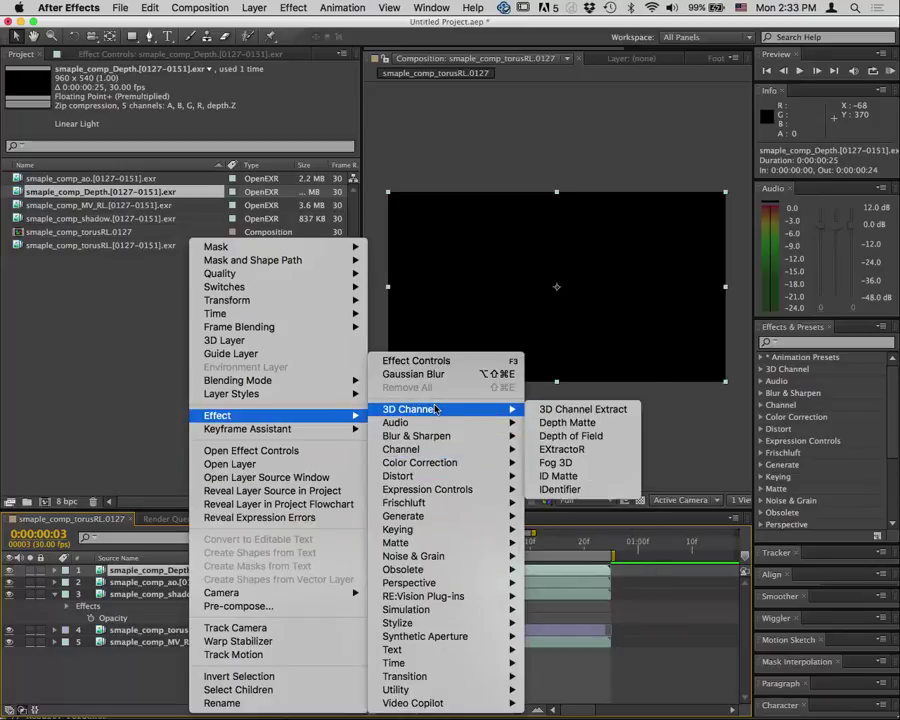
pyautogui.click(565, 449)
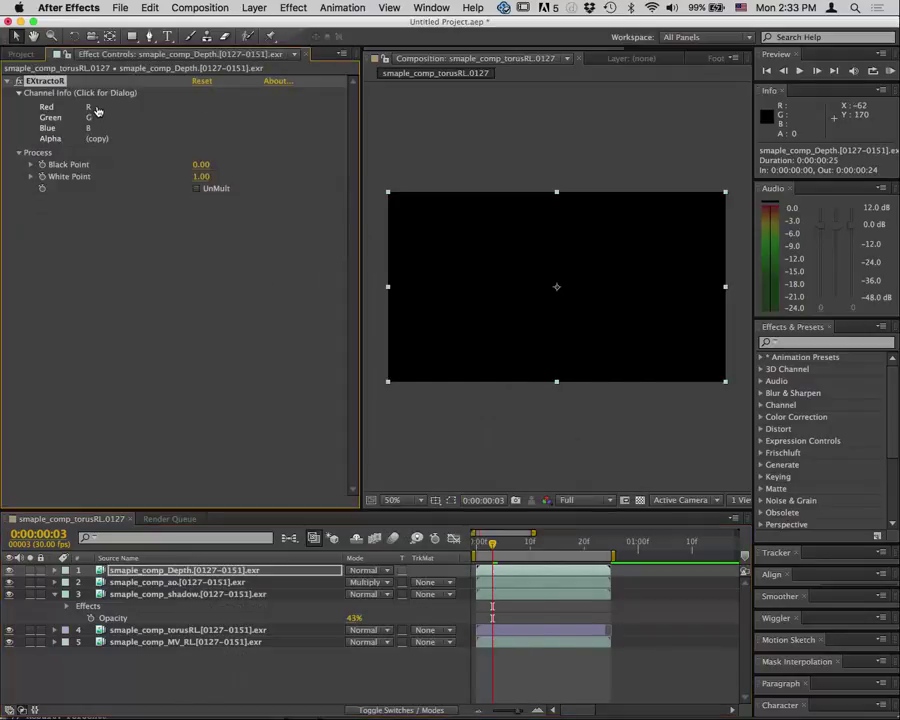
# Assign the depth.Z channel to red, green and blue in the Depth layer's EXtractoR effect
pyautogui.click(90, 111)
pyautogui.click(446, 215)
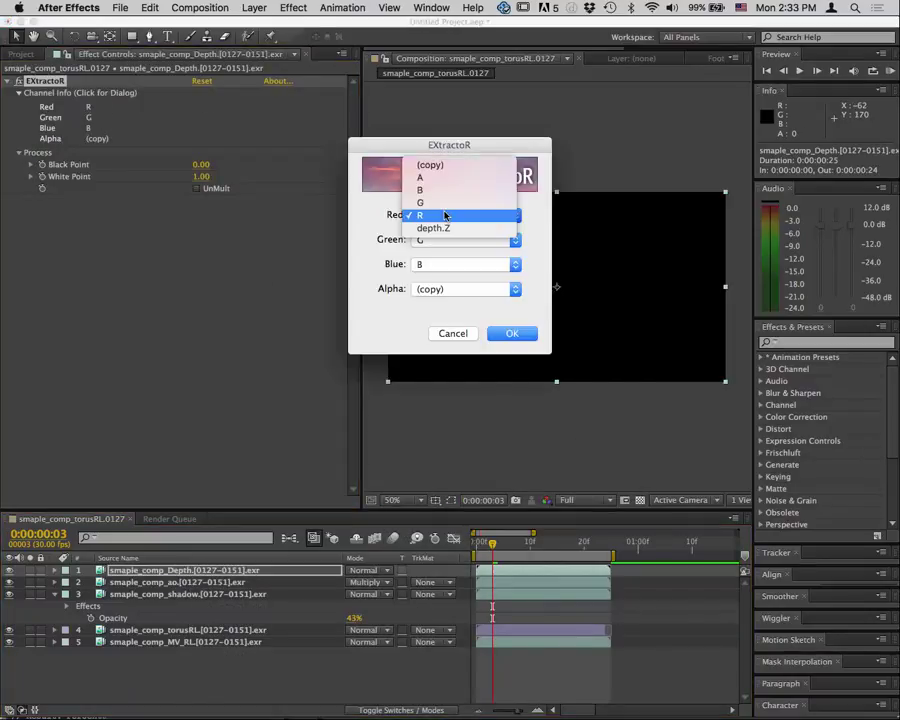
pyautogui.click(447, 229)
pyautogui.click(450, 239)
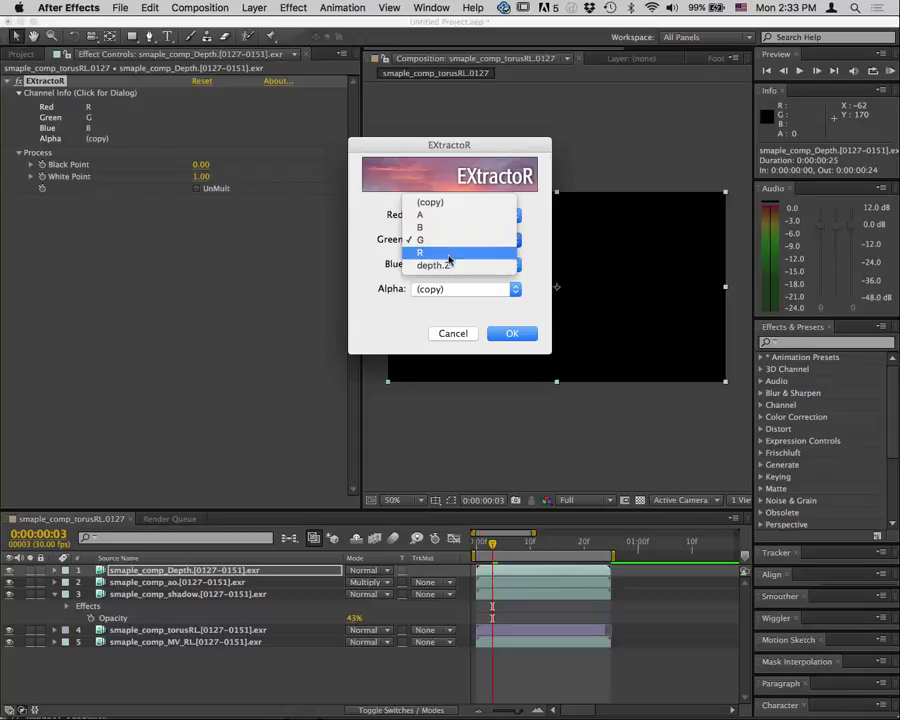
pyautogui.click(449, 267)
pyautogui.click(446, 262)
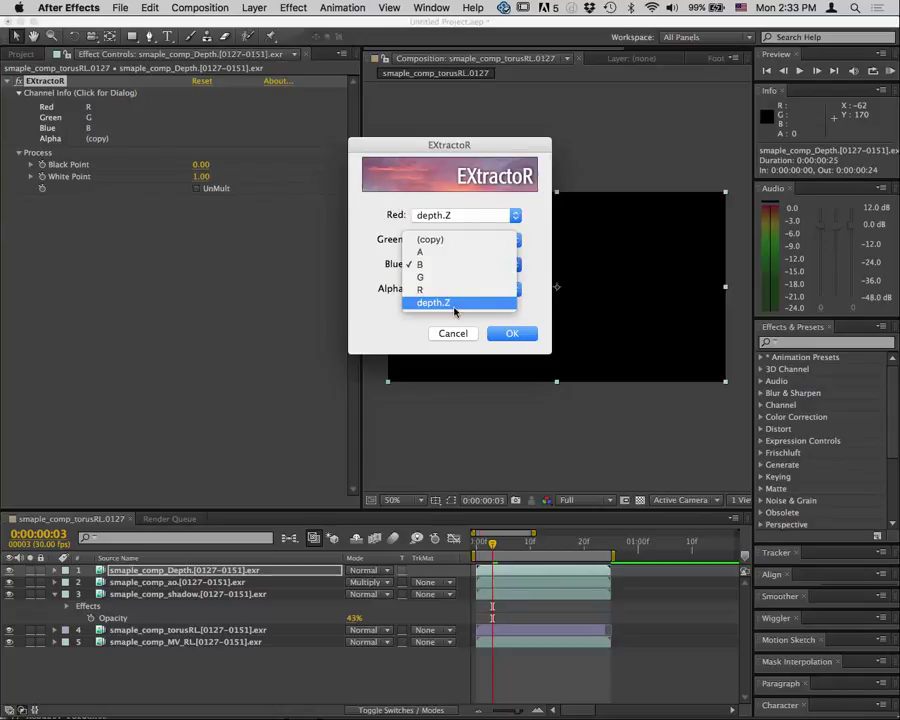
pyautogui.click(455, 298)
pyautogui.click(508, 333)
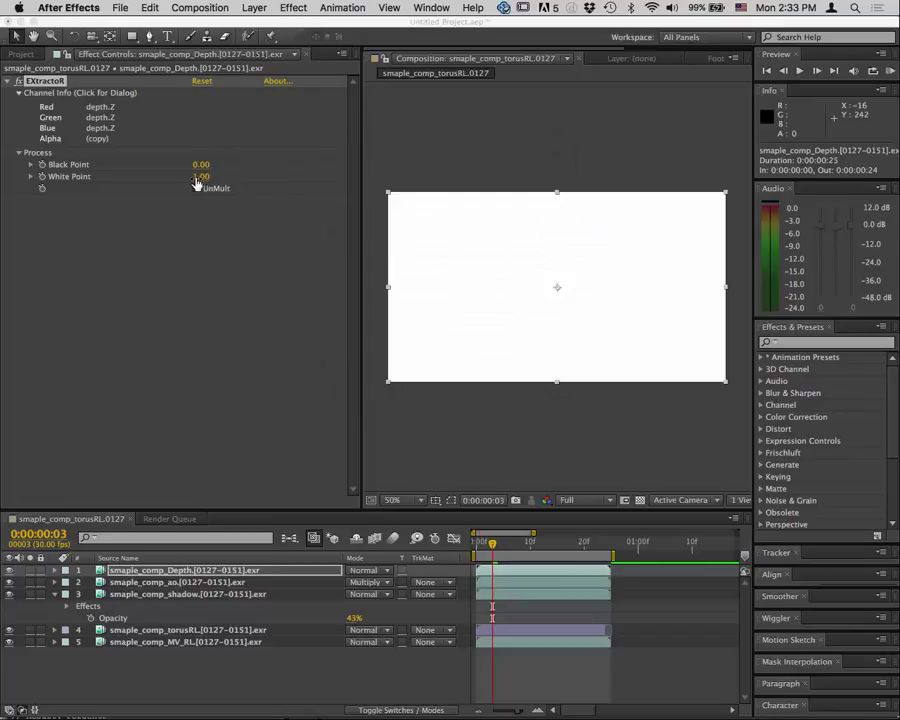
# Set EXtractoR's black point to 50 and white point to 19 on the Depth layer
pyautogui.moveTo(201, 165); pyautogui.dragTo(281, 165)
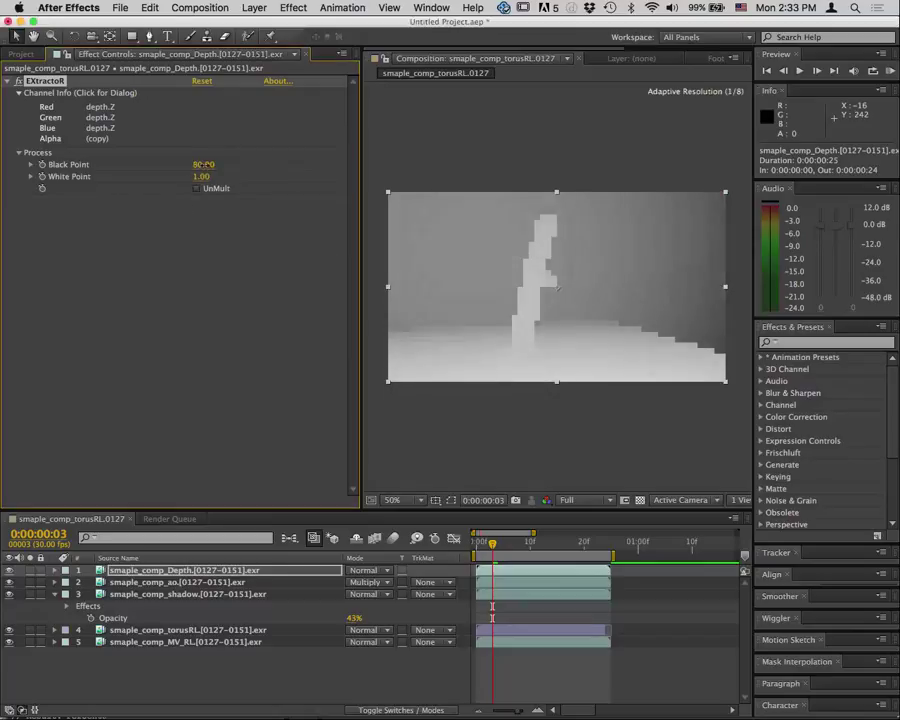
pyautogui.write('50')
pyautogui.press('Return')
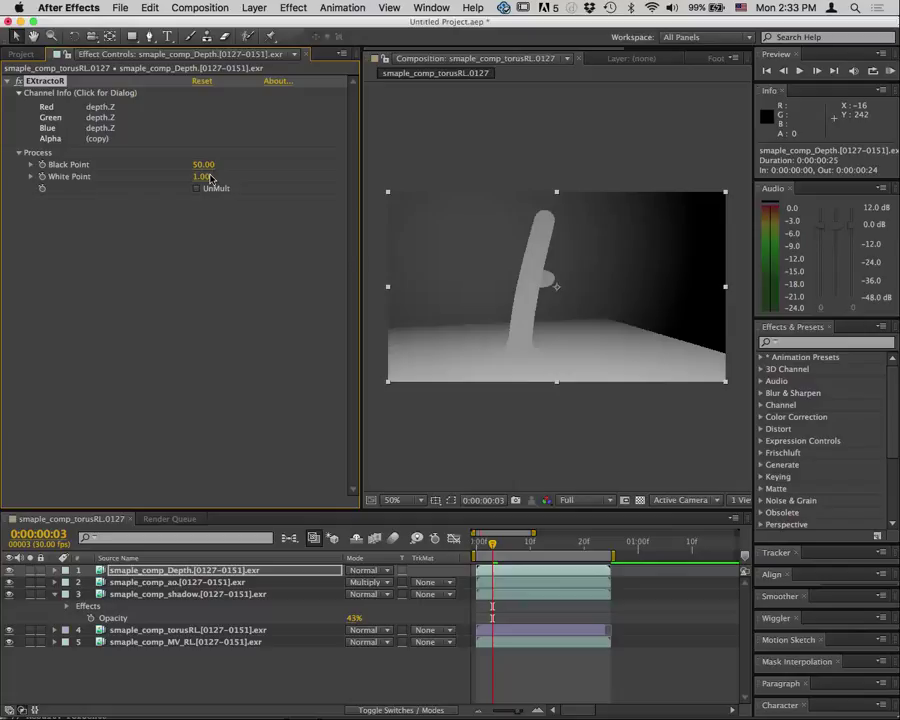
pyautogui.moveTo(203, 176)
pyautogui.mouseDown()
pyautogui.moveTo(230, 176)
pyautogui.moveTo(203, 176)
pyautogui.mouseUp()
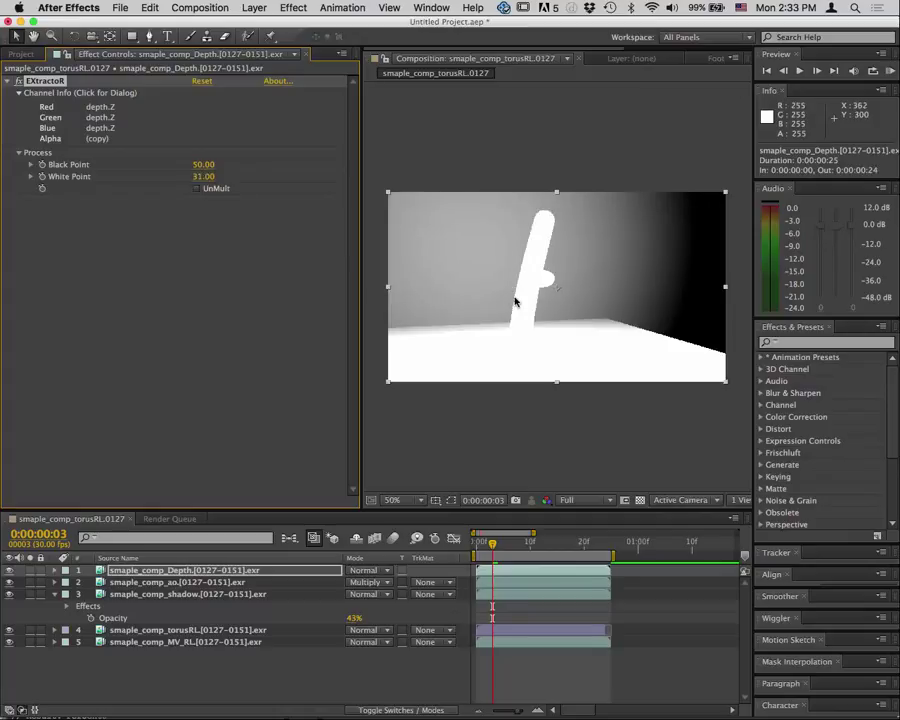
pyautogui.click(203, 176)
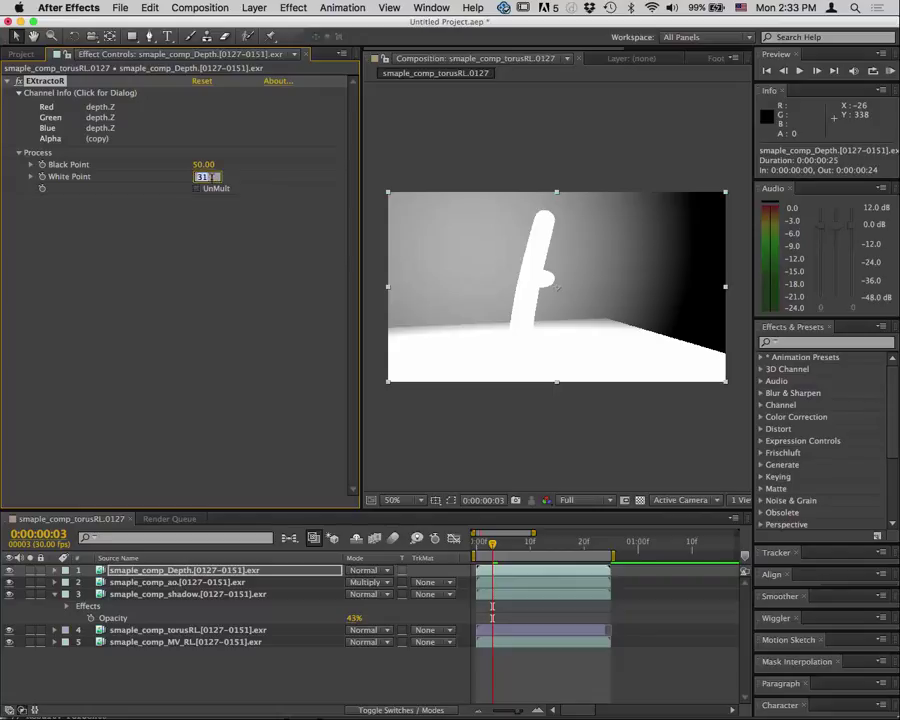
pyautogui.write('20')
pyautogui.press('Return')
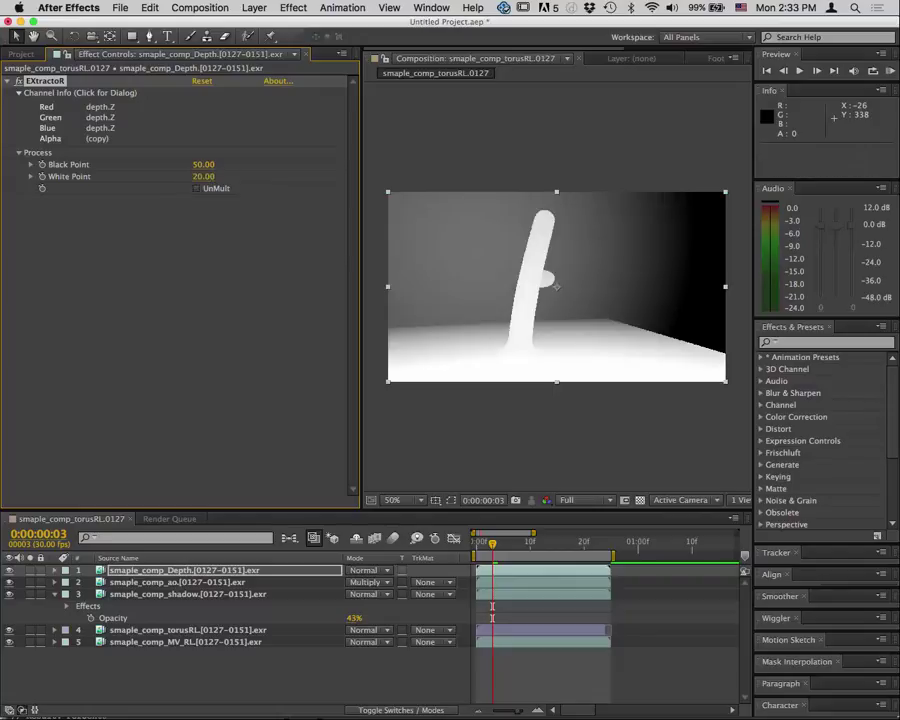
pyautogui.click(203, 176)
pyautogui.press('Return')
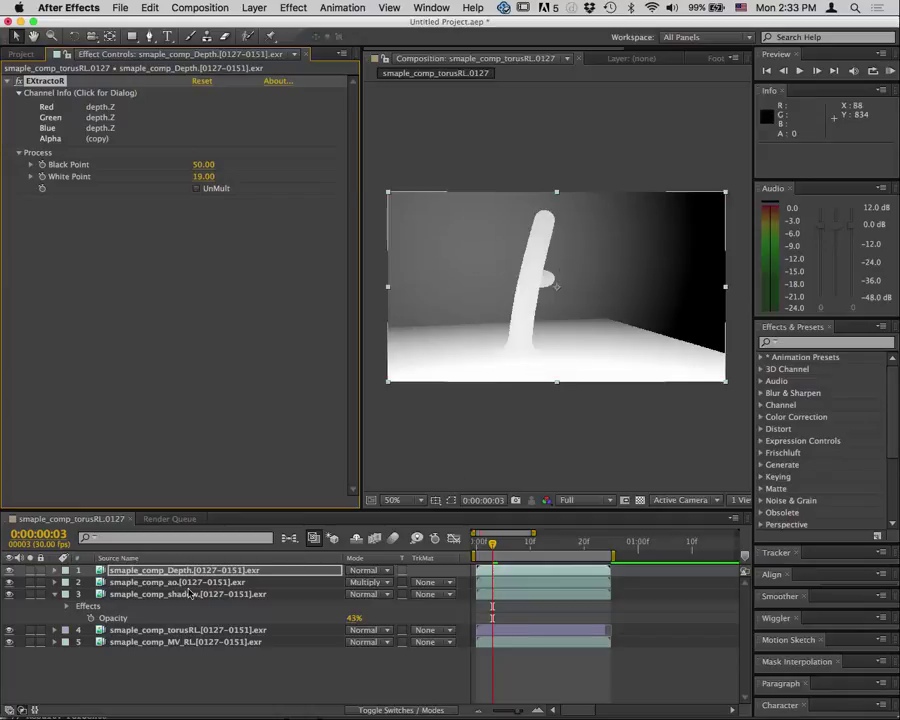
# Pre-compose the ao, shadow, torusRL and MV_RL layers into a composition named pre_blur, moving all attributes into it
pyautogui.click(167, 571)
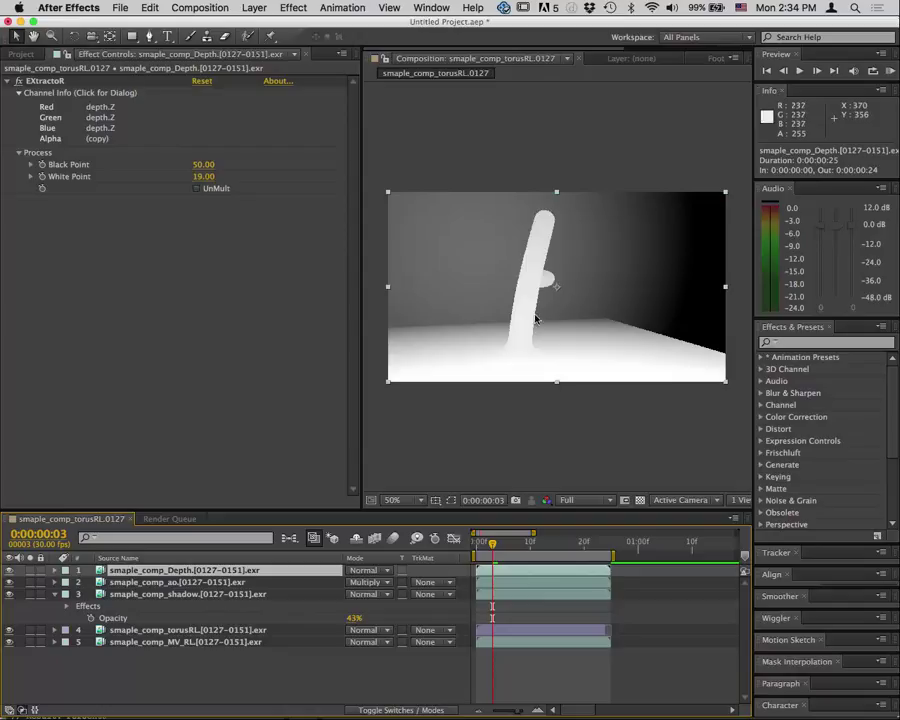
pyautogui.click(177, 585)
pyautogui.keyDown('shift'); pyautogui.click(190, 642); pyautogui.keyUp('shift')
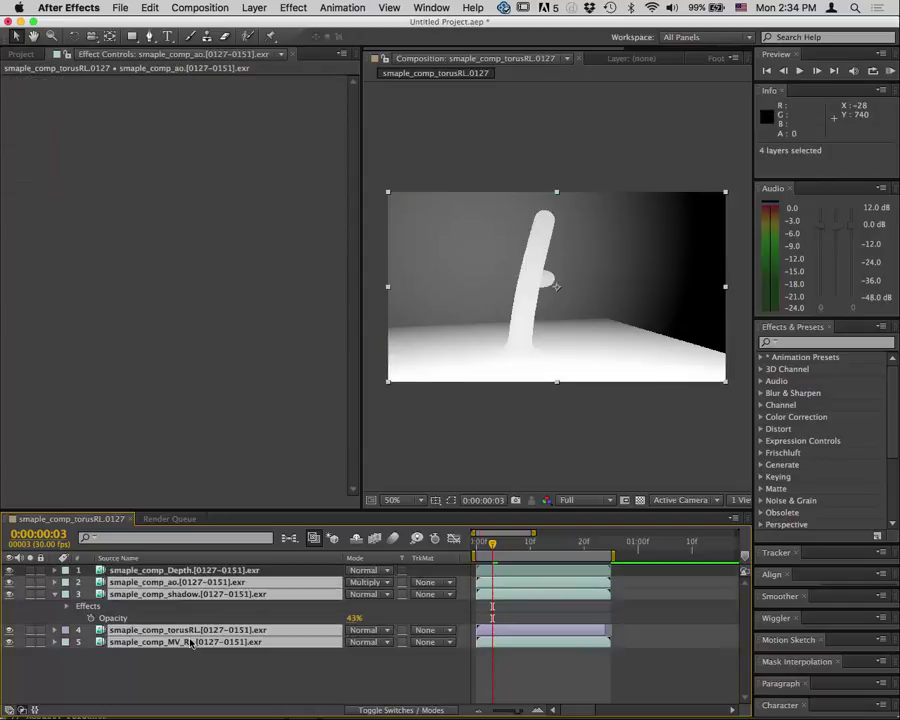
pyautogui.click(55, 595)
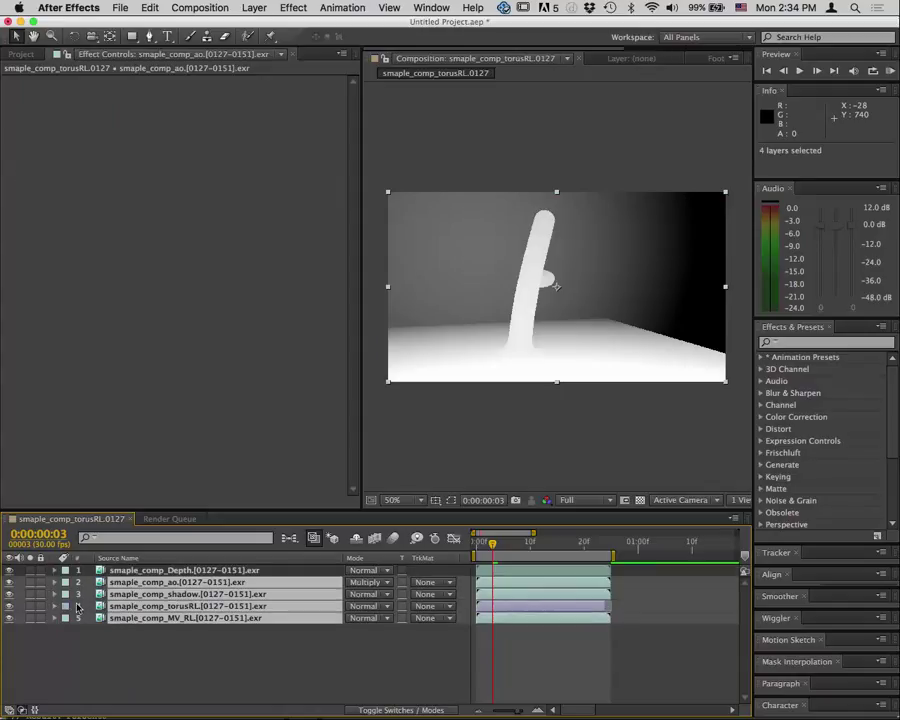
pyautogui.press('super+shift+c')
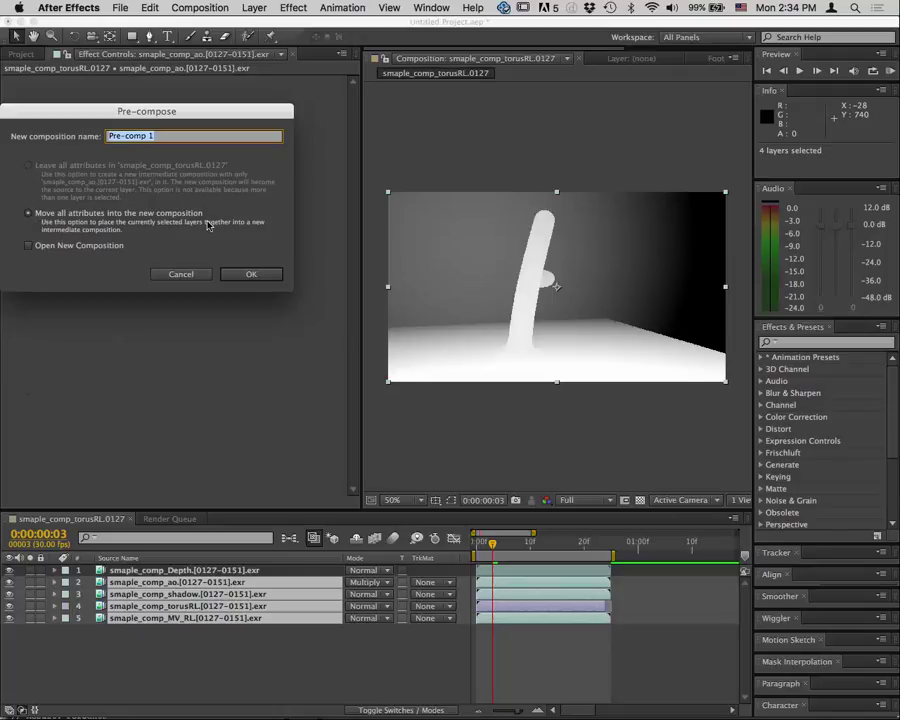
pyautogui.write('pre_blur')
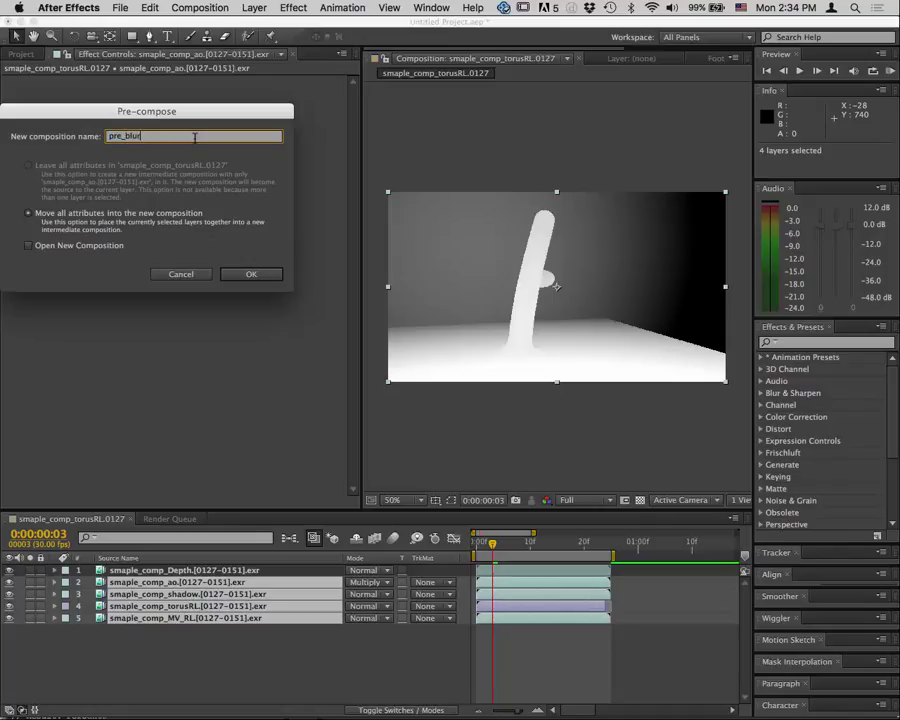
pyautogui.press('Return')
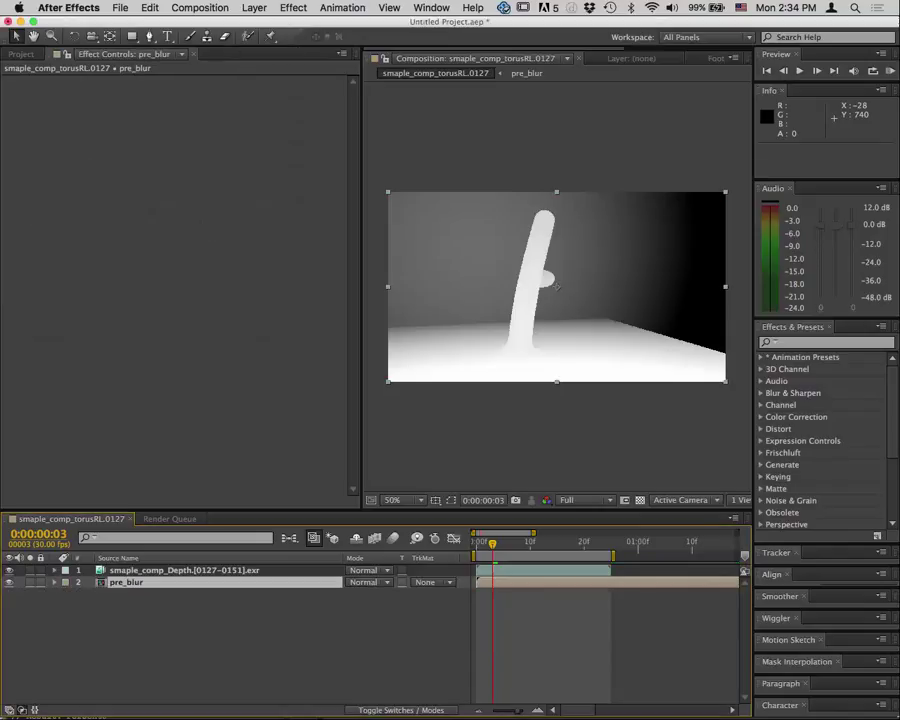
# Apply Camera Lens Blur to the pre_blur layer with the Depth layer as its blur map, and hide the Depth layer
pyautogui.rightClick(125, 591)
pyautogui.moveTo(201, 415)
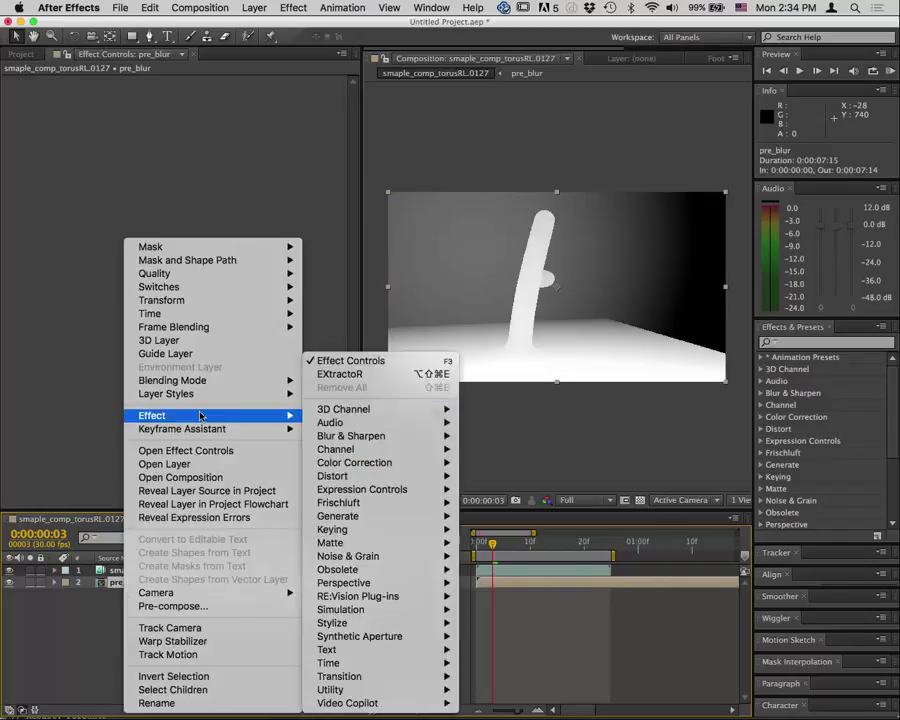
pyautogui.moveTo(357, 442)
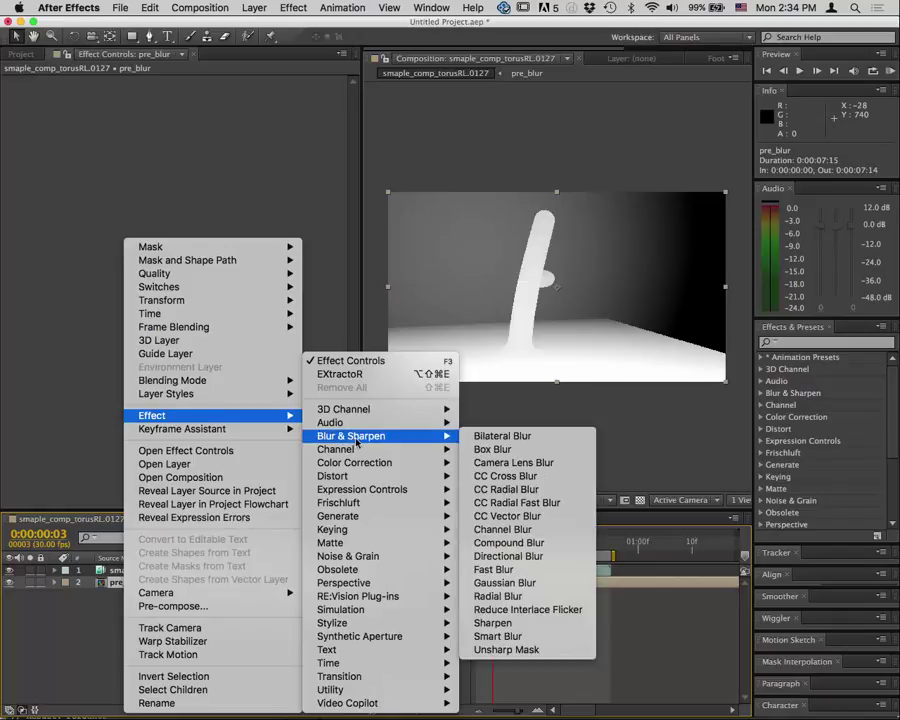
pyautogui.click(539, 464)
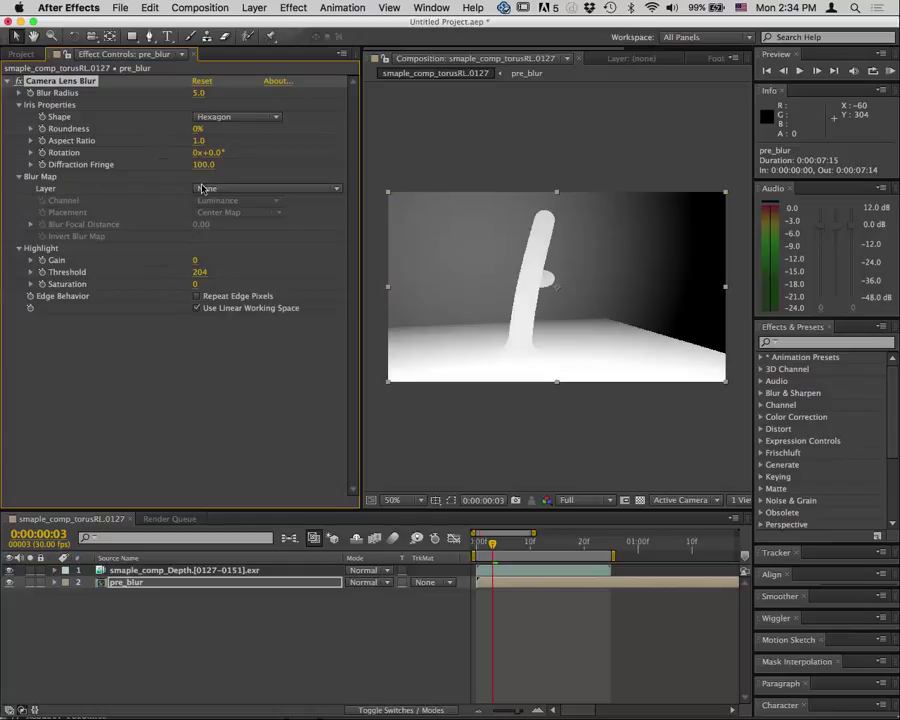
pyautogui.click(243, 190)
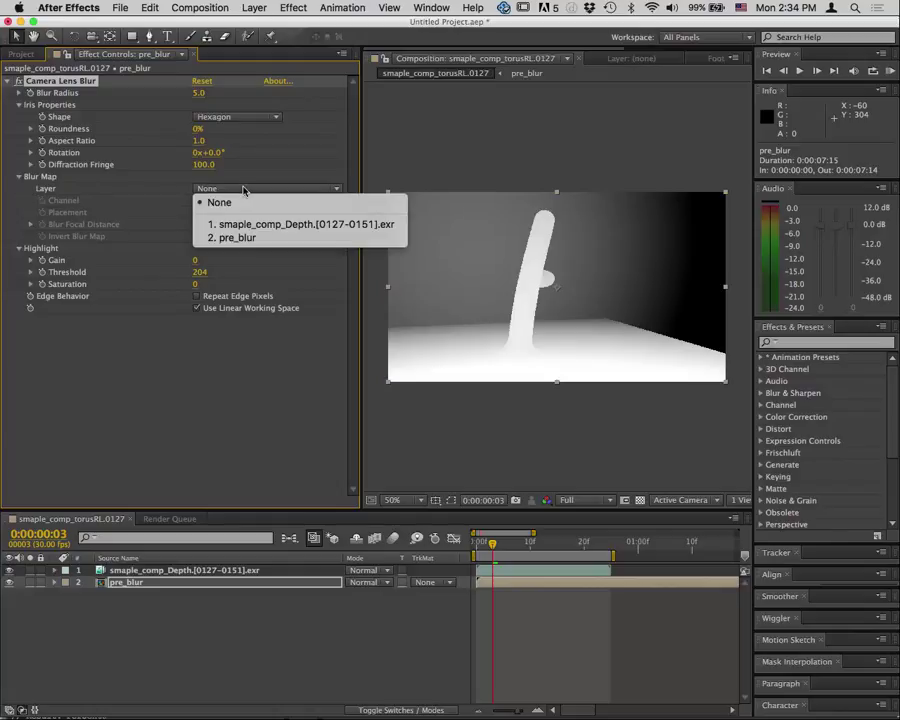
pyautogui.click(294, 231)
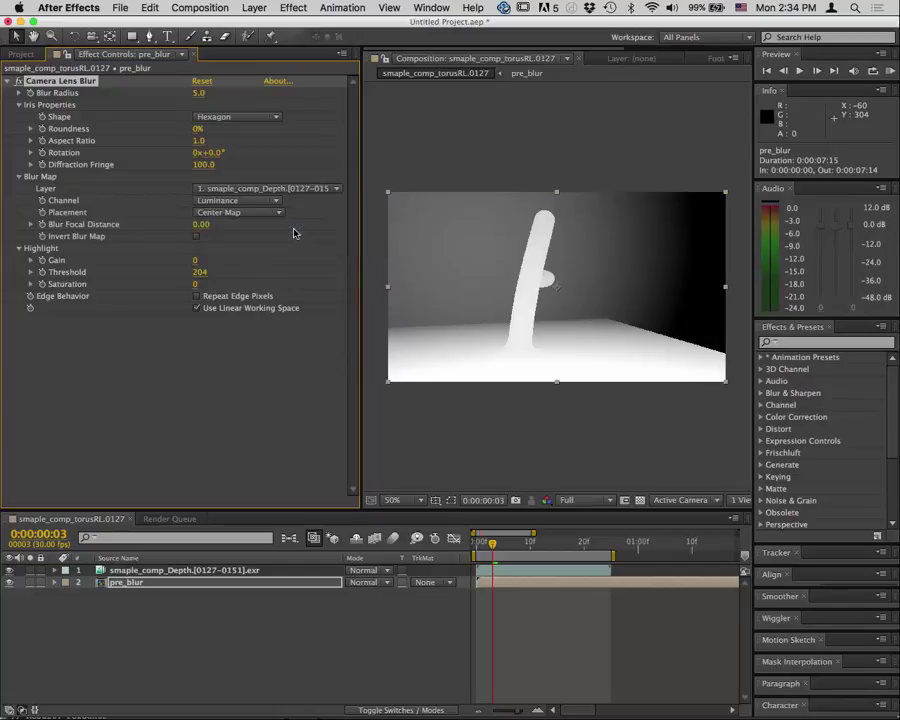
pyautogui.click(9, 570)
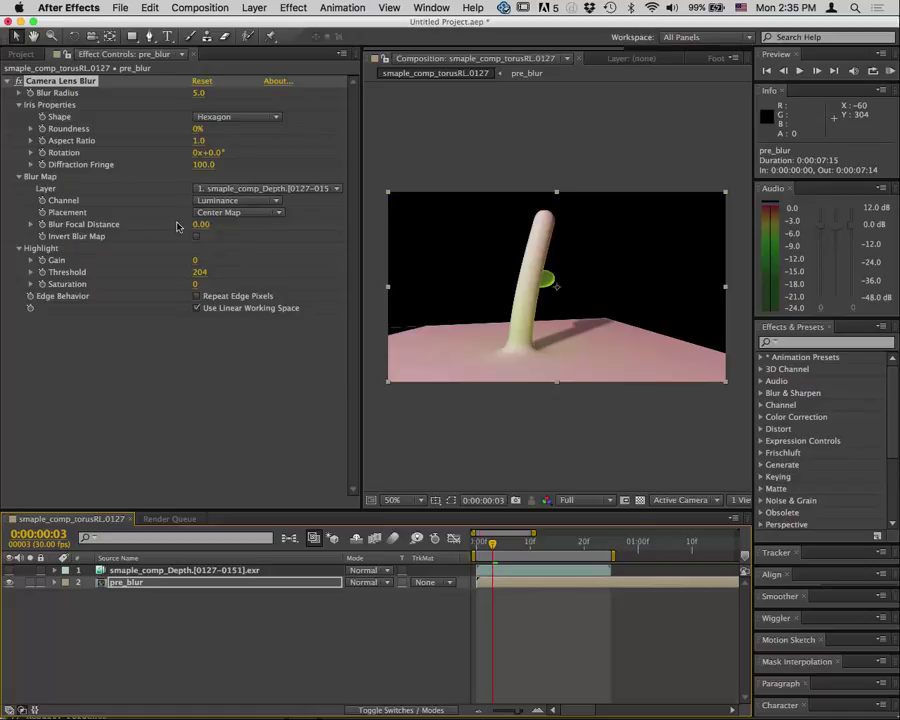
# Set the pre_blur layer's Camera Lens Blur to a blur radius of 48, roundness 0% and blur focal distance 0.93
pyautogui.moveTo(200, 224); pyautogui.dragTo(235, 231)
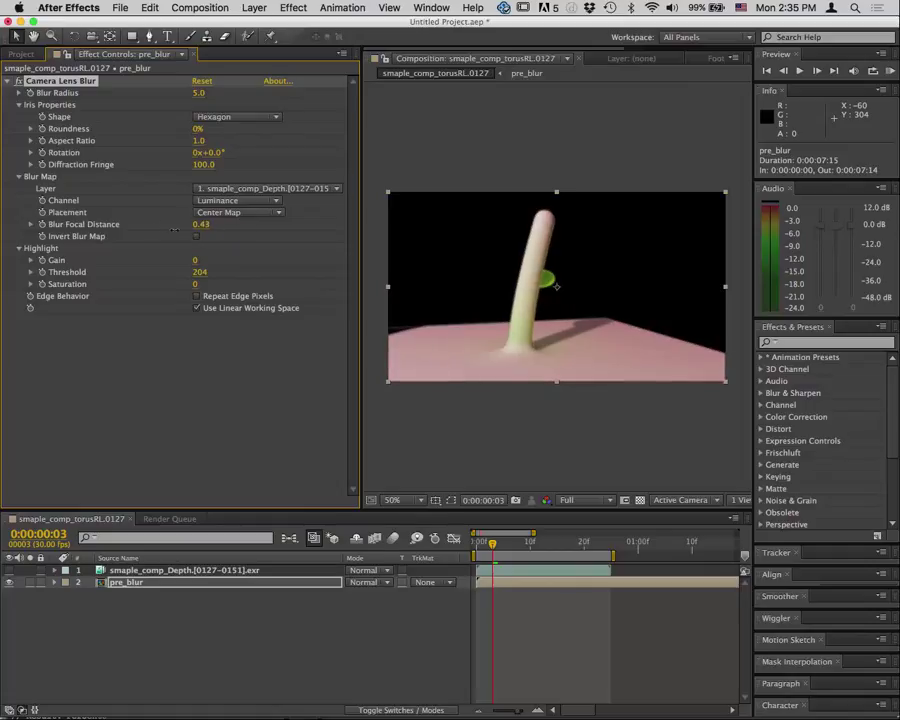
pyautogui.moveTo(174, 230); pyautogui.dragTo(196, 234)
pyautogui.moveTo(195, 92); pyautogui.dragTo(233, 98)
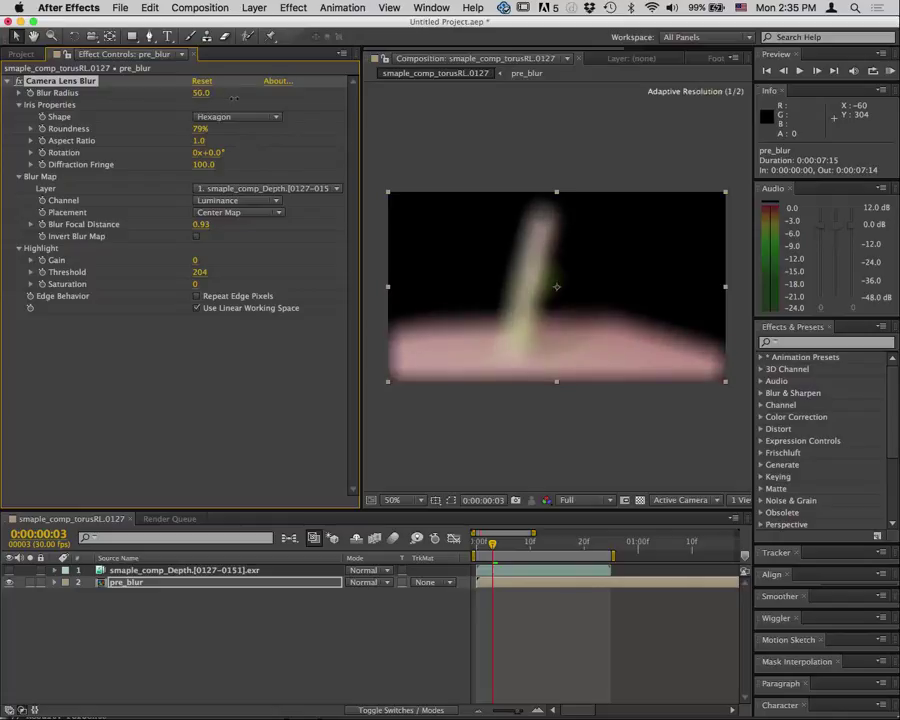
pyautogui.click(200, 129)
pyautogui.write('0')
pyautogui.press('Return')
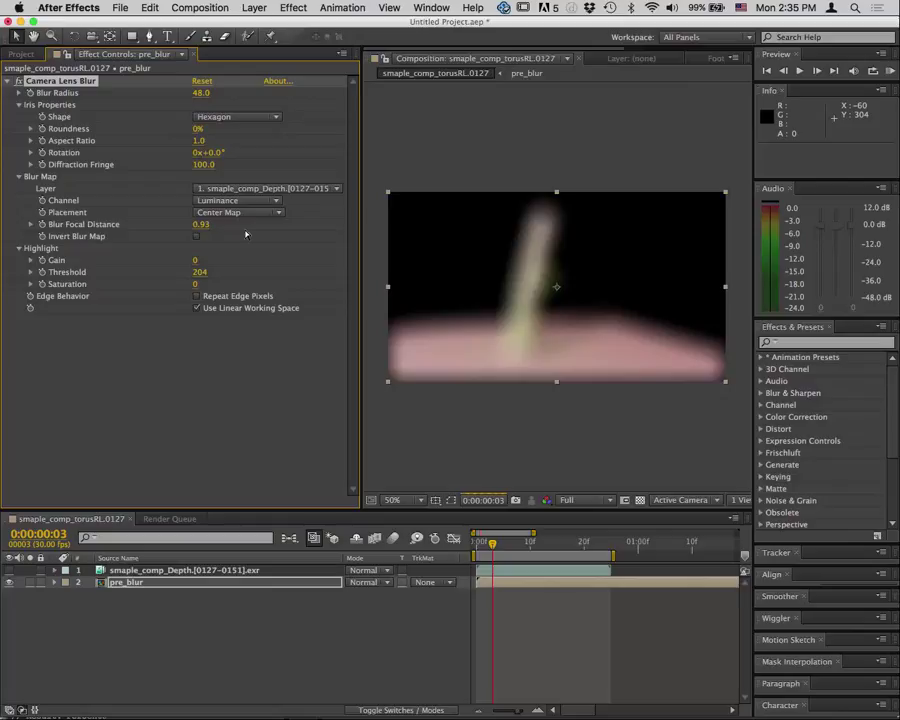
# Try low blur focal distances between 0.00 and 0.11 while inspecting the stem and green disc up close, settling on 0.03
pyautogui.moveTo(205, 225); pyautogui.dragTo(132, 226)
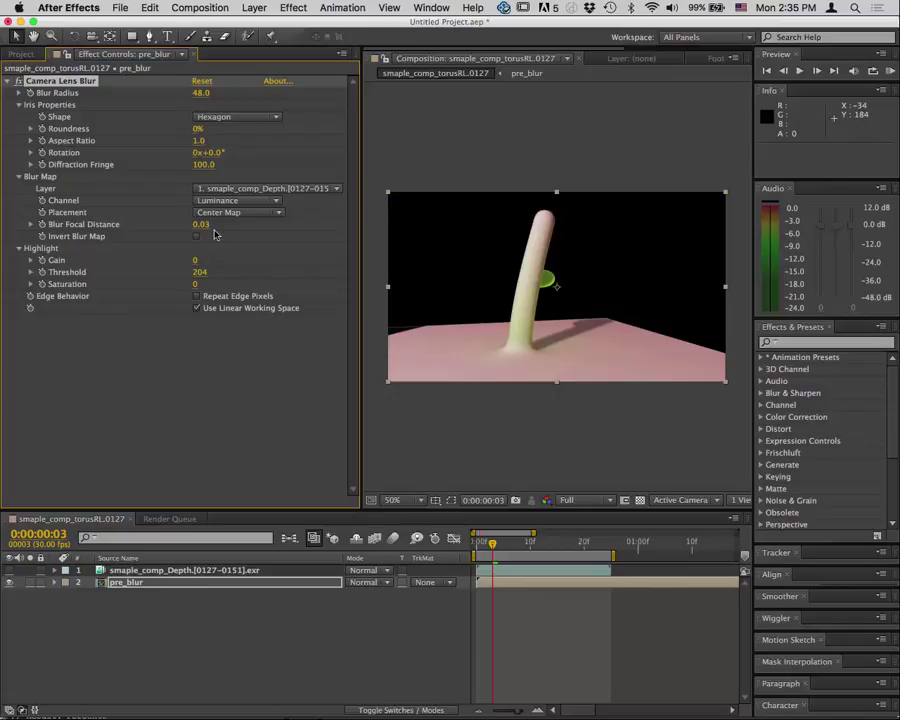
pyautogui.moveTo(194, 232); pyautogui.dragTo(228, 237)
pyautogui.press('.')
pyautogui.press('.')
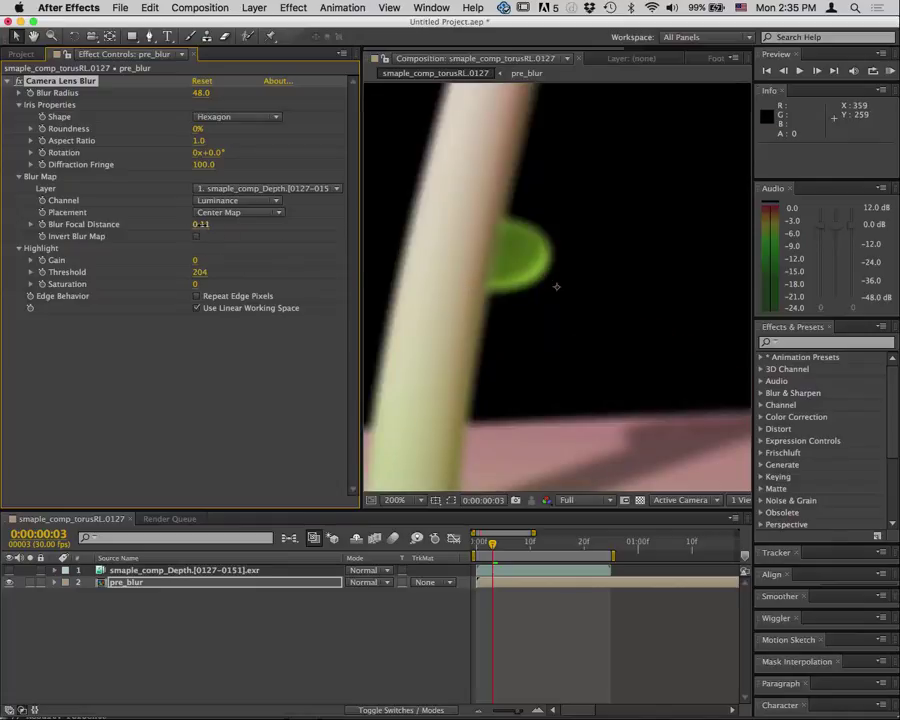
pyautogui.moveTo(200, 224); pyautogui.dragTo(190, 224)
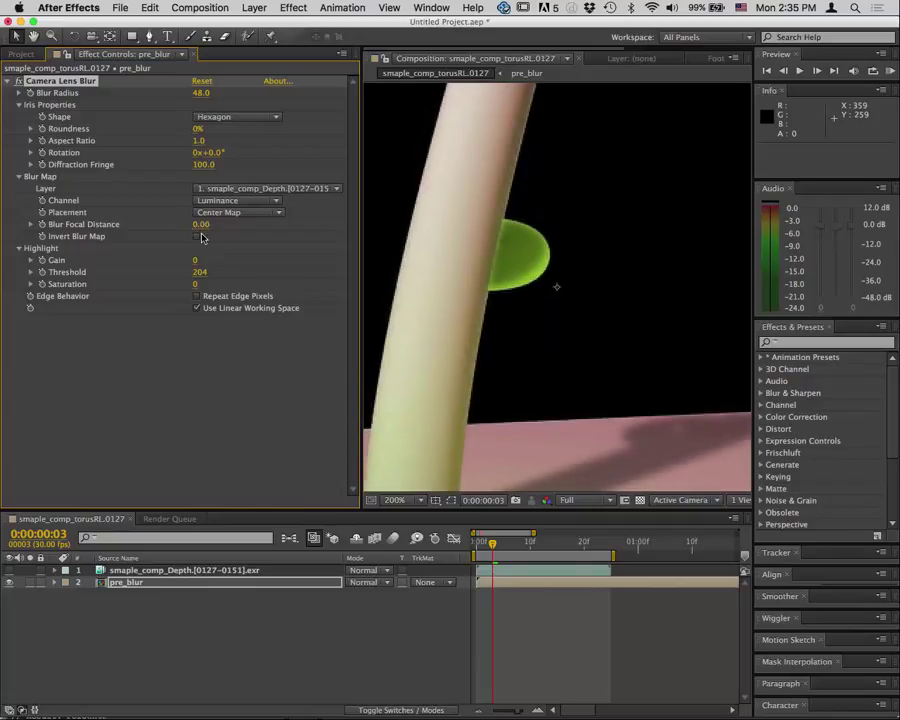
pyautogui.moveTo(199, 234); pyautogui.dragTo(199, 224)
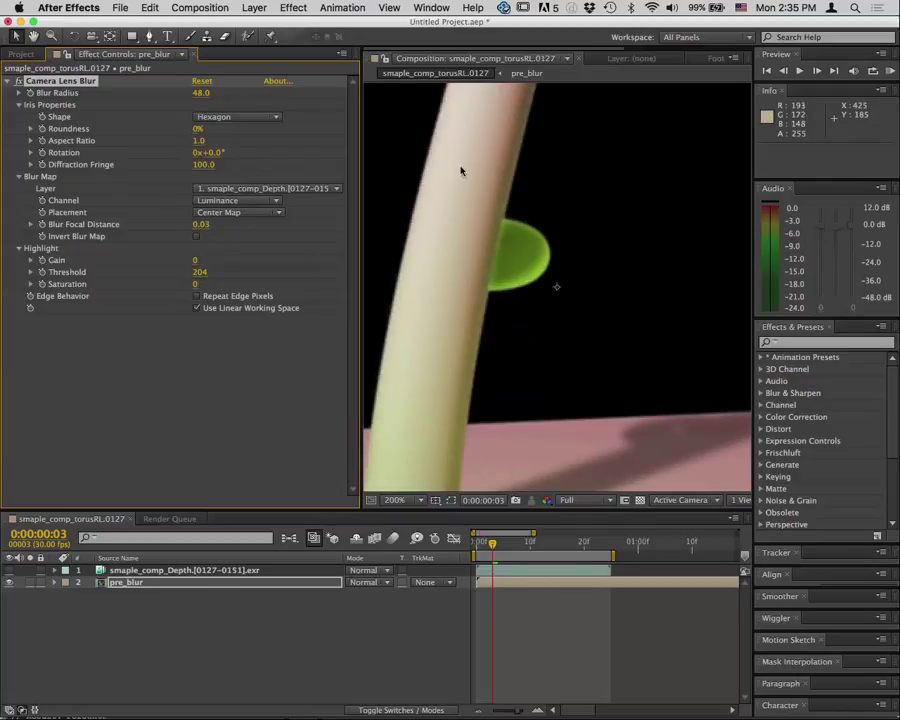
# Raise Camera Lens Blur's blur radius to 128 and set the blur focal distance to 0.00
pyautogui.scroll(-2, 508, 311)
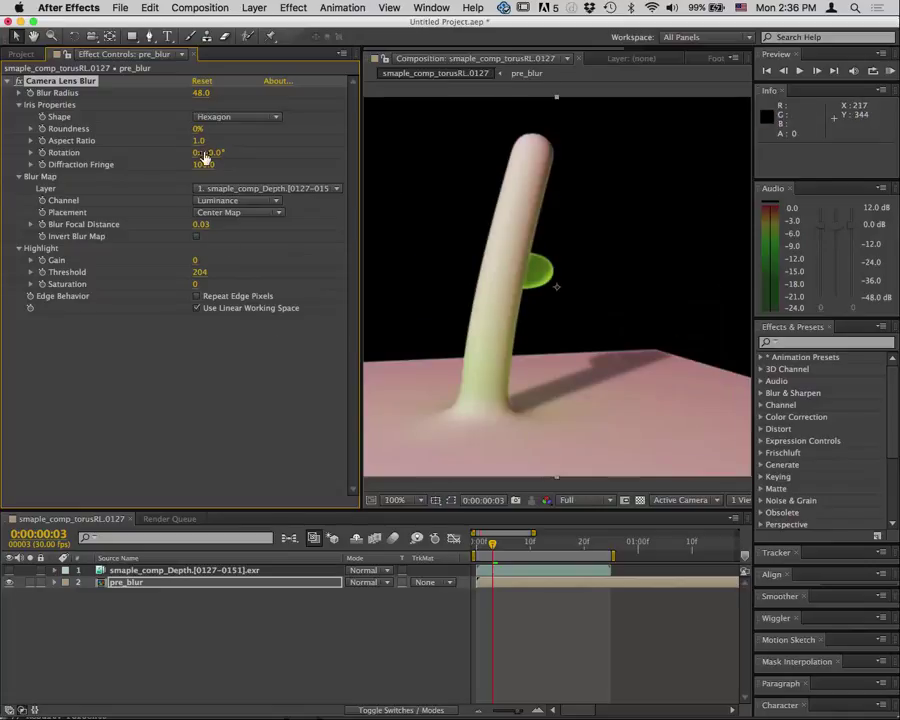
pyautogui.moveTo(201, 92); pyautogui.dragTo(259, 96)
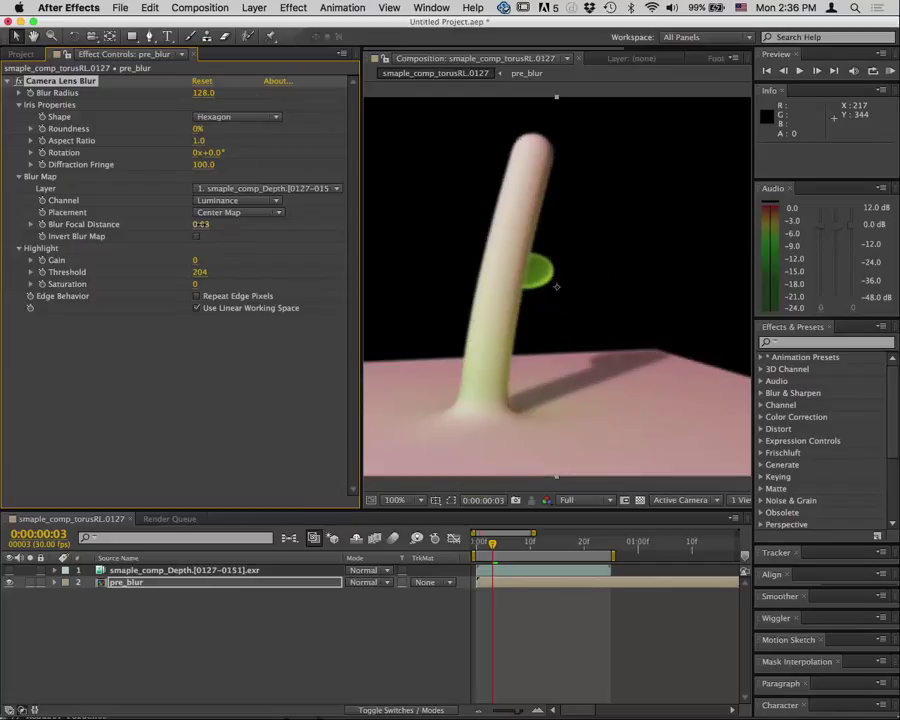
pyautogui.moveTo(201, 224); pyautogui.dragTo(195, 224)
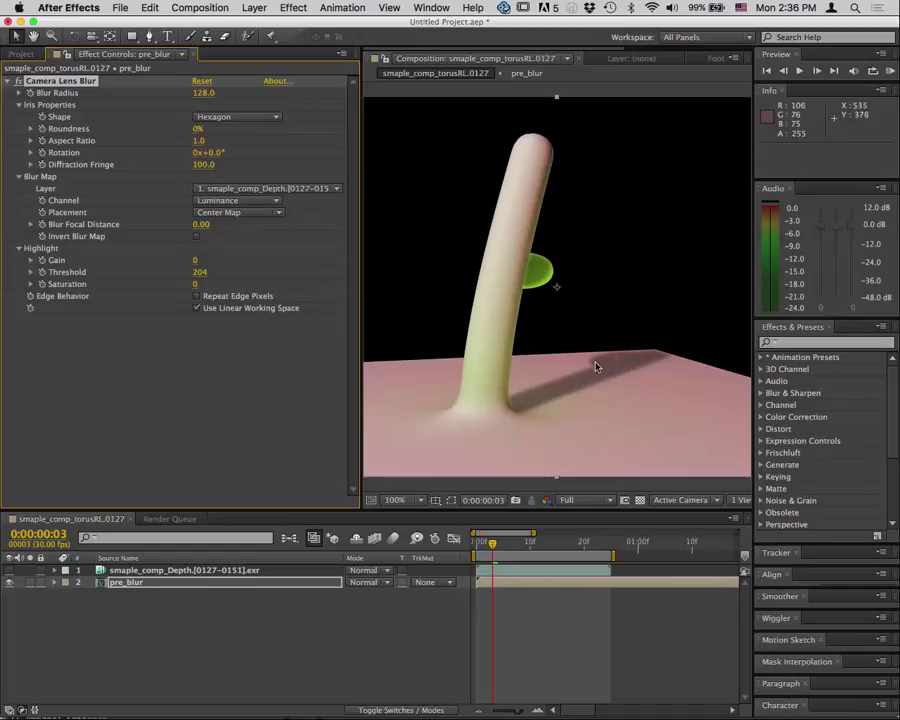
# Show the Depth layer to check the blur map, enable Repeat Edge Pixels in Camera Lens Blur, and hide the Depth layer again
pyautogui.click(10, 570)
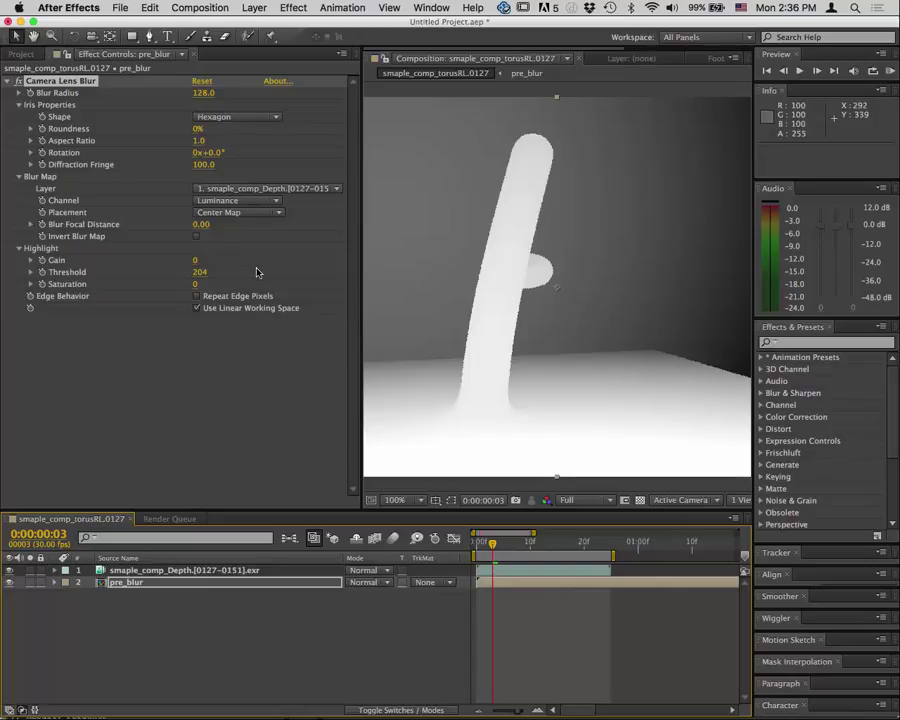
pyautogui.click(197, 296)
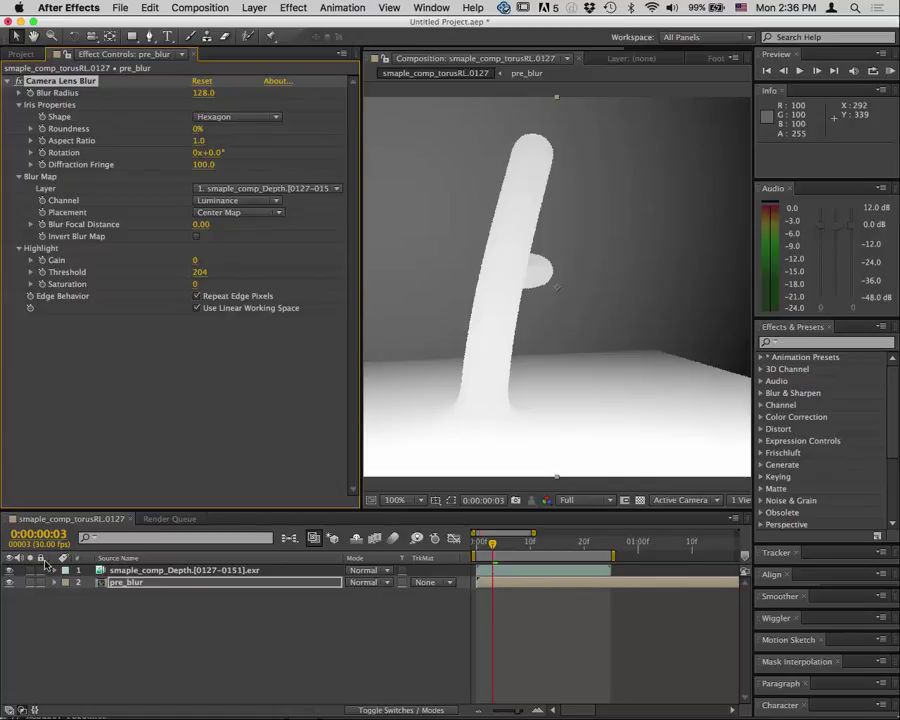
pyautogui.click(11, 570)
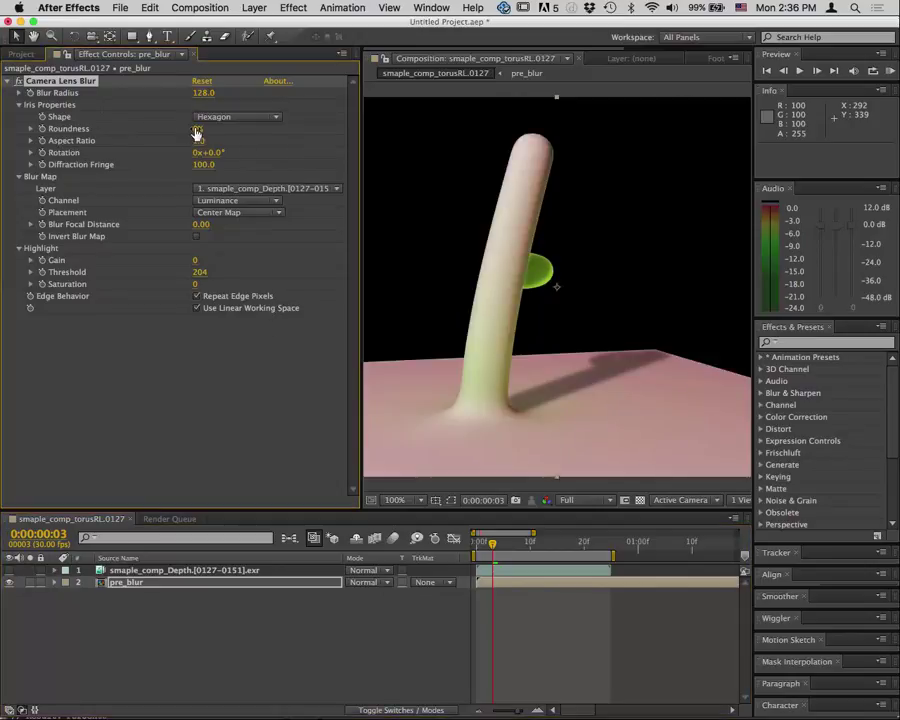
# Set Camera Lens Blur's roundness to 75%, blur radius to 21 and blur focal distance to 0.90, keeping the Hexagon iris shape
pyautogui.moveTo(196, 129); pyautogui.dragTo(185, 131)
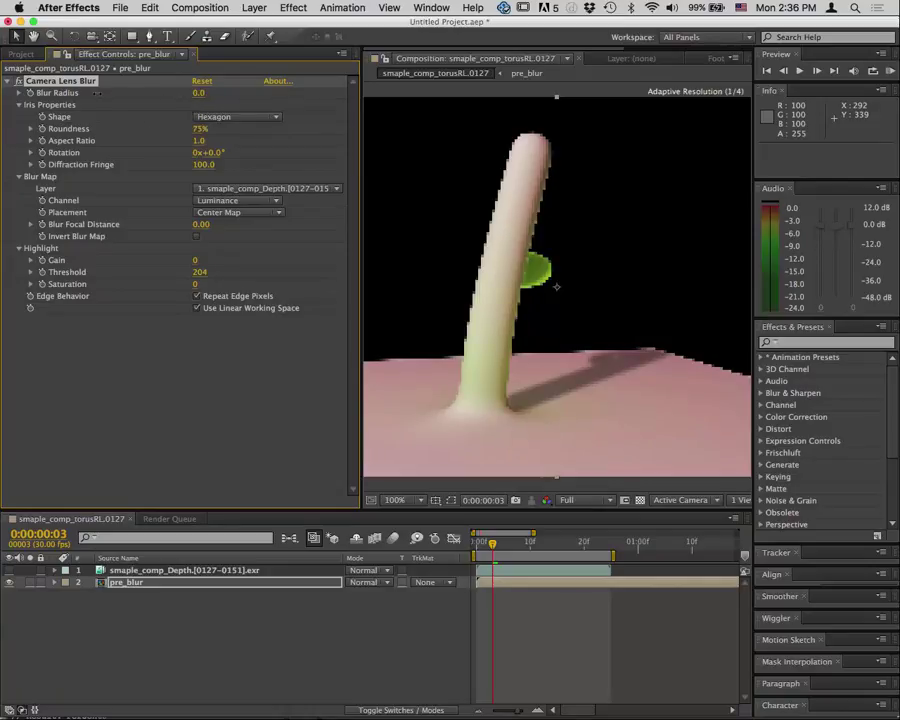
pyautogui.moveTo(198, 92); pyautogui.dragTo(220, 92)
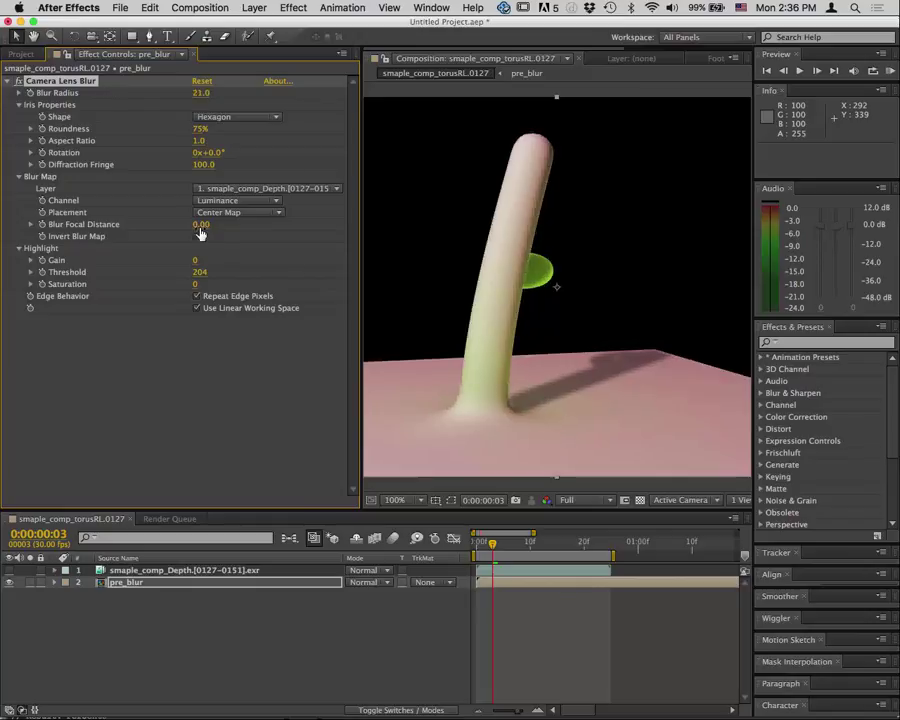
pyautogui.moveTo(200, 229); pyautogui.dragTo(281, 235)
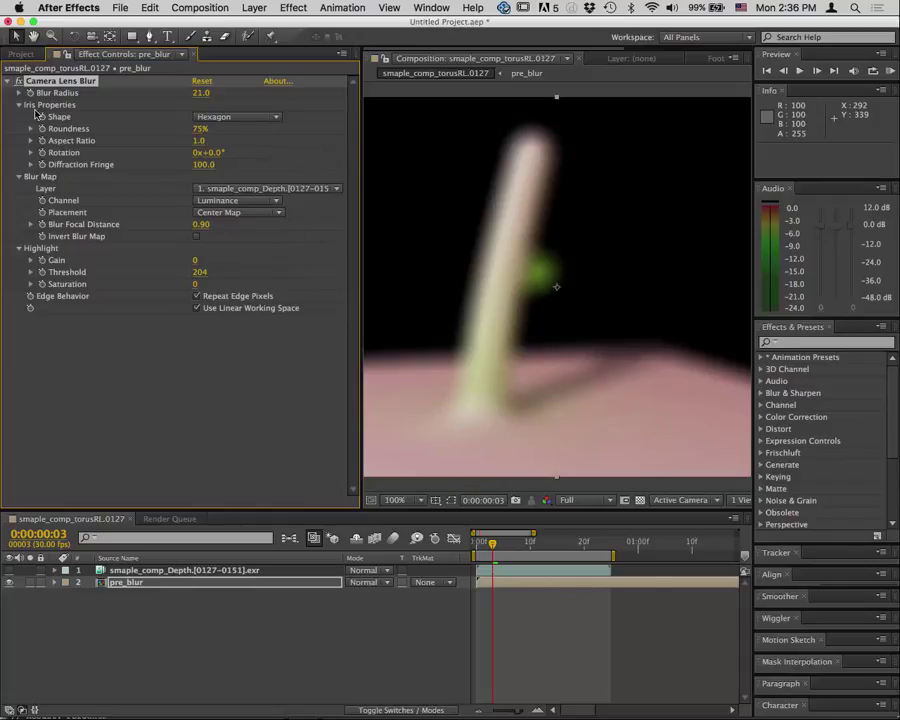
pyautogui.click(256, 117)
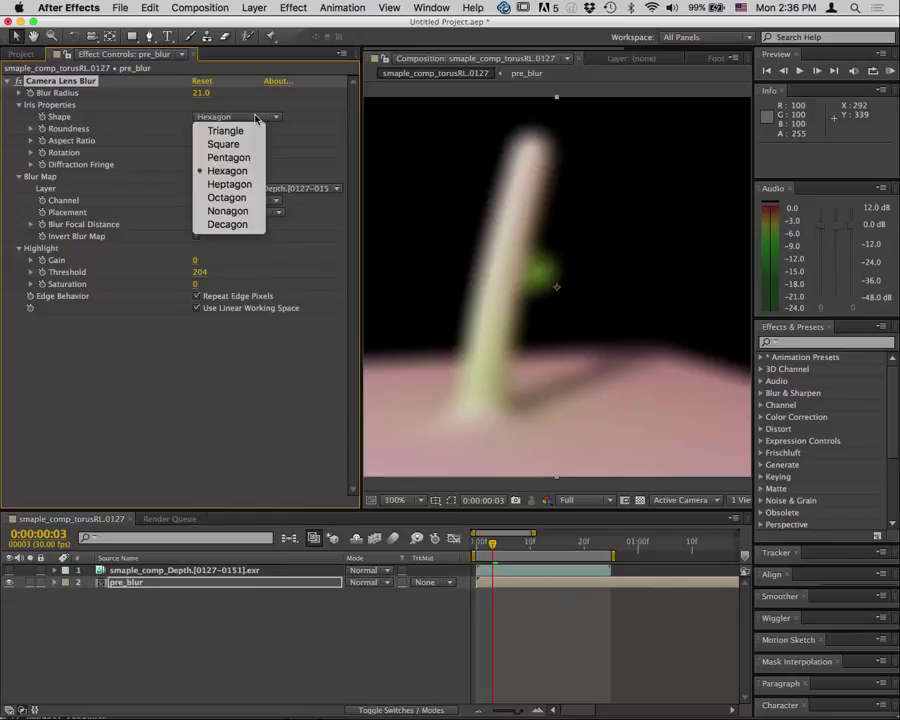
pyautogui.click(221, 172)
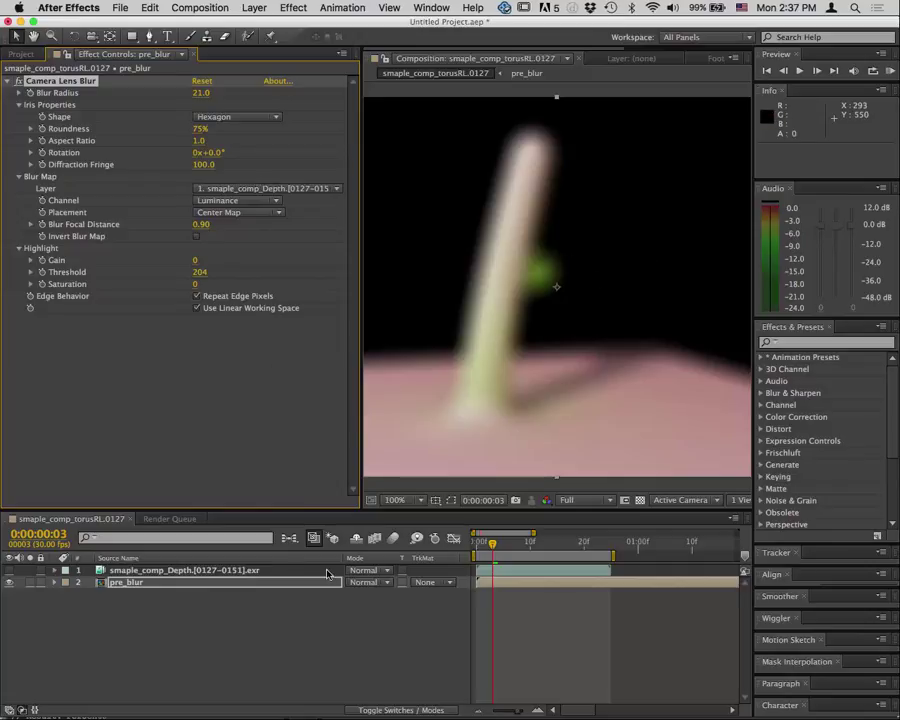
# Turn off Camera Lens Blur on the pre_blur layer and add an adjustment layer between the Depth and pre_blur layers
pyautogui.press('Return')
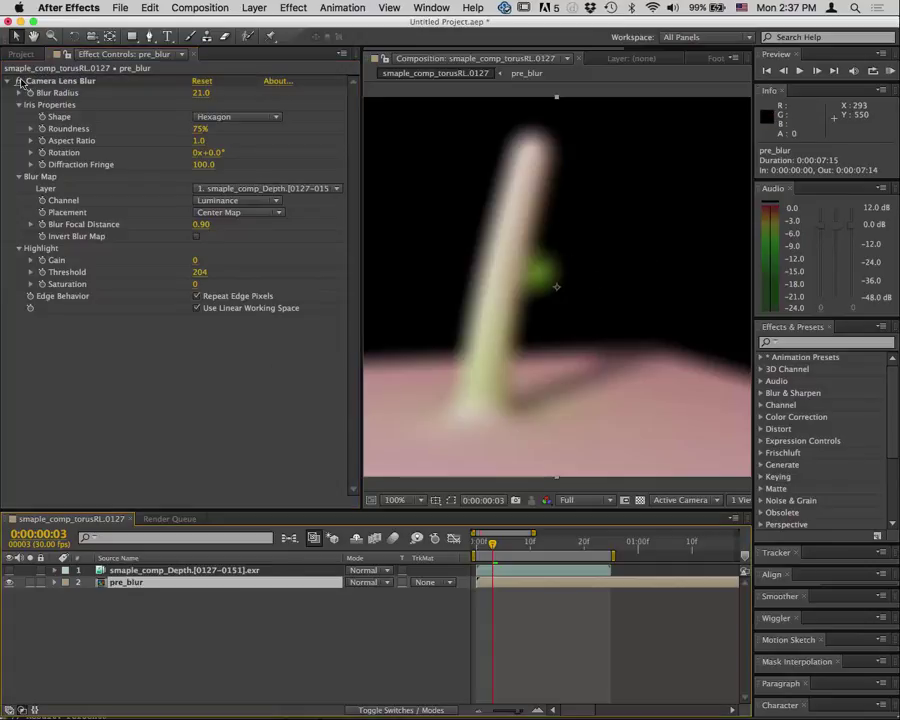
pyautogui.press('super+Up')
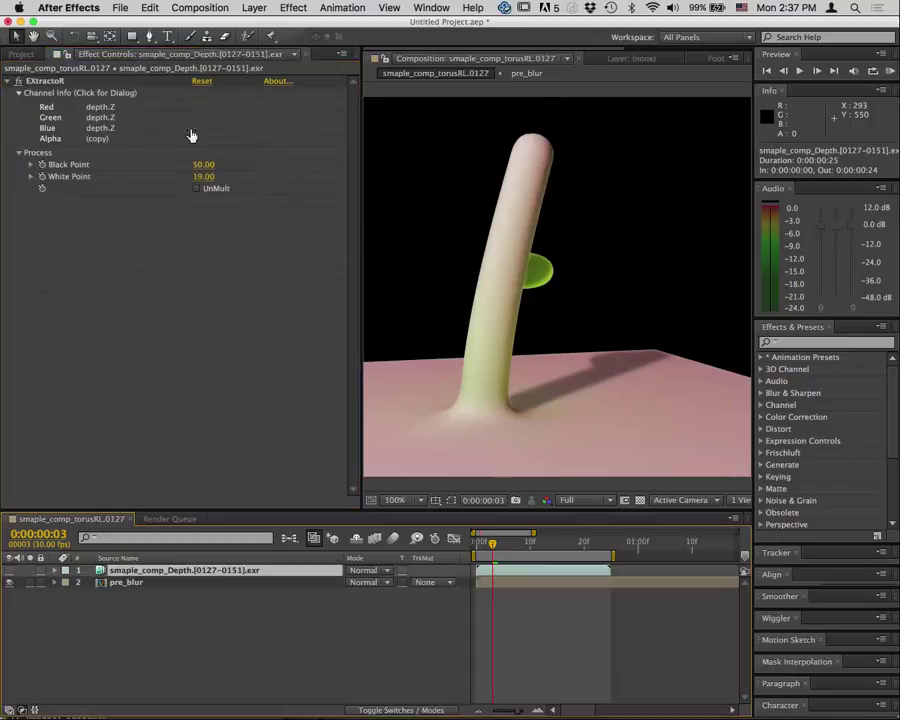
pyautogui.click(254, 8)
pyautogui.moveTo(262, 23)
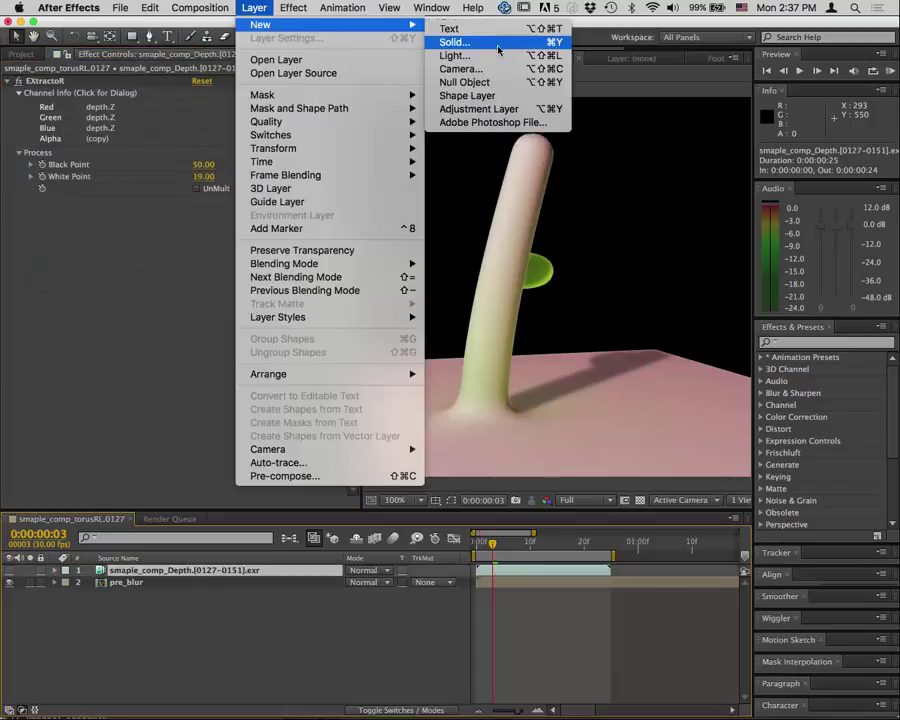
pyautogui.click(490, 112)
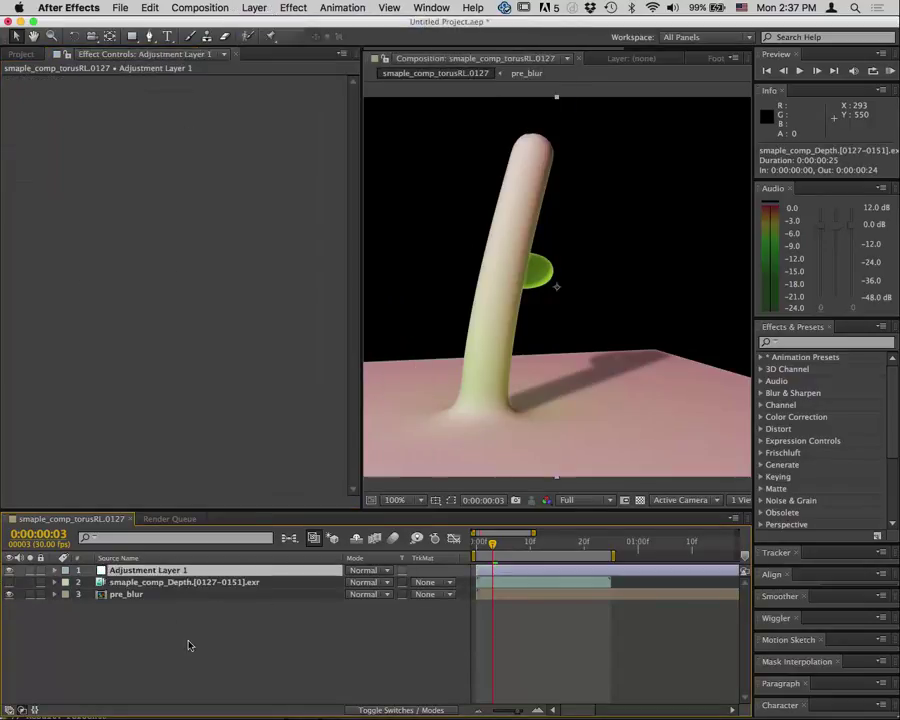
pyautogui.moveTo(145, 570); pyautogui.dragTo(170, 592)
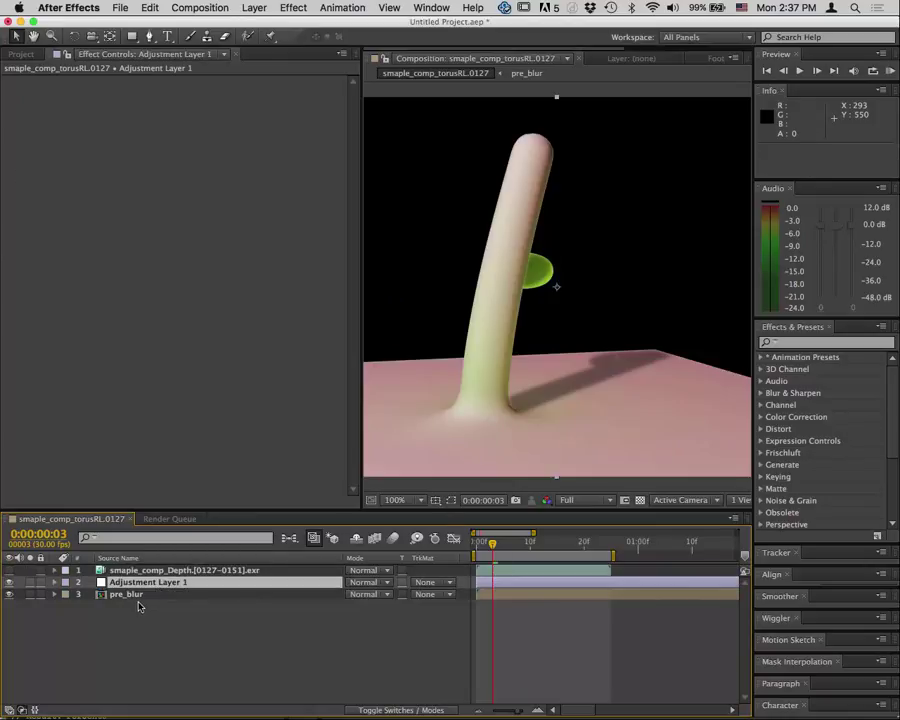
# Apply Fast Blur to the adjustment layer with a blurriness of 49
pyautogui.click(159, 584)
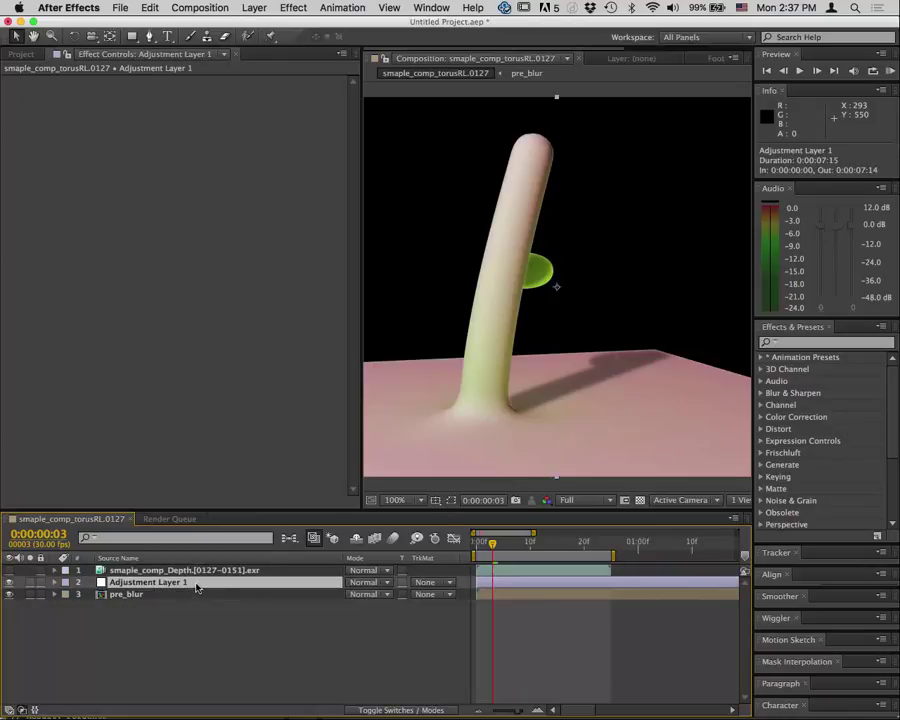
pyautogui.rightClick(197, 588)
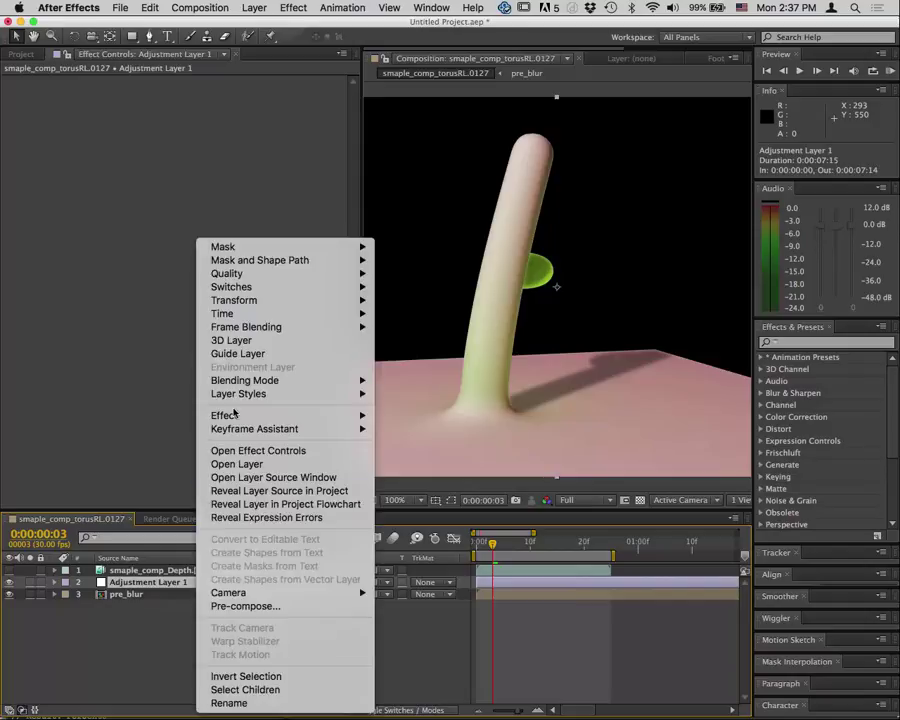
pyautogui.moveTo(350, 417)
pyautogui.moveTo(422, 436)
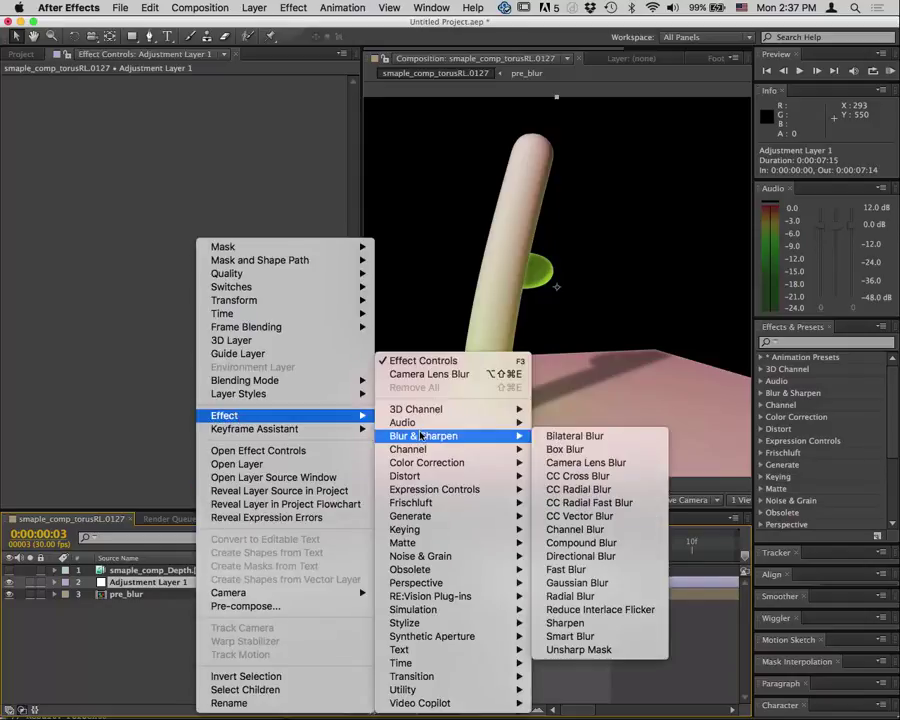
pyautogui.click(611, 577)
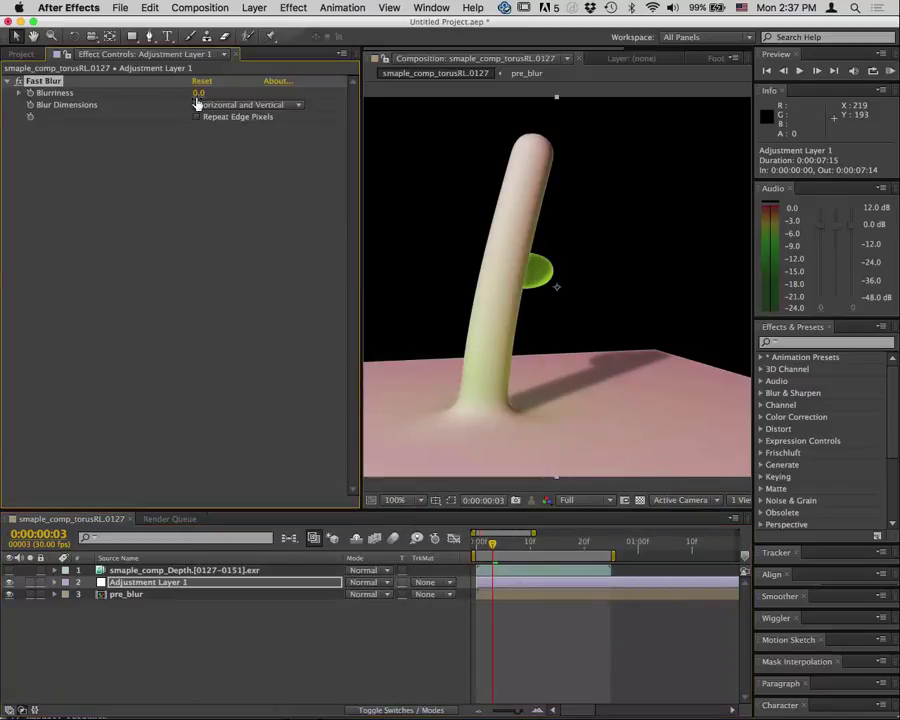
pyautogui.moveTo(198, 93); pyautogui.dragTo(262, 93)
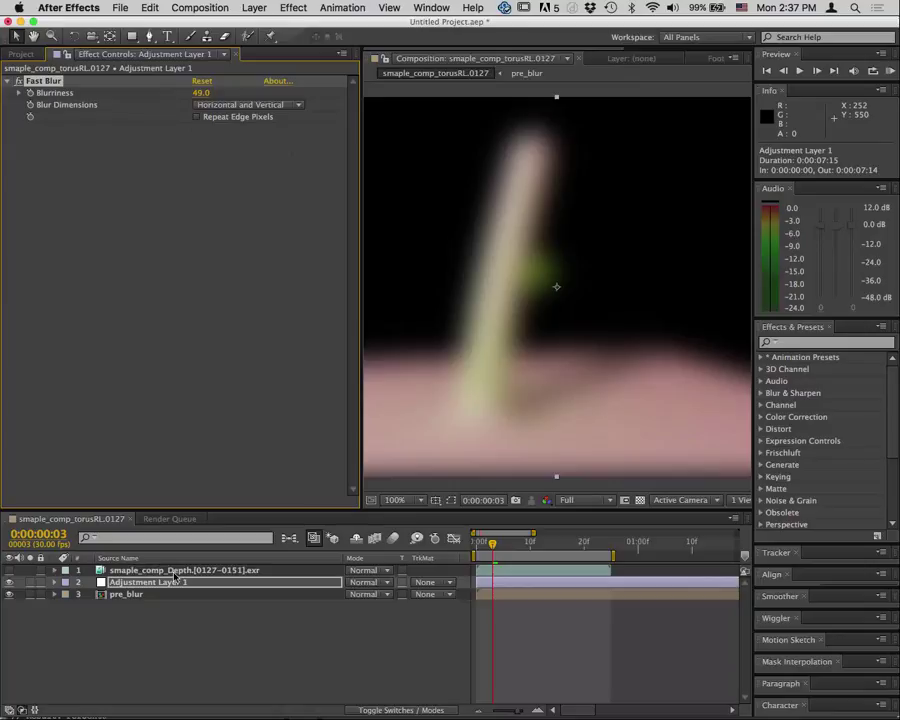
# Use the Depth layer as the adjustment layer's luma inverted track matte and reduce the Fast Blur blurriness to 30
pyautogui.click(428, 582)
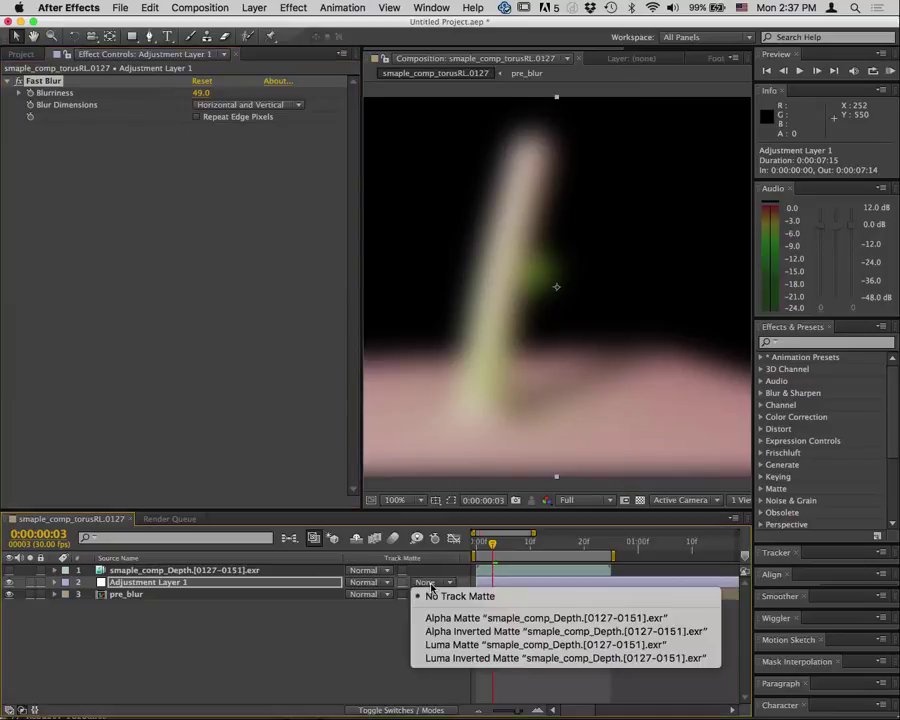
pyautogui.click(463, 657)
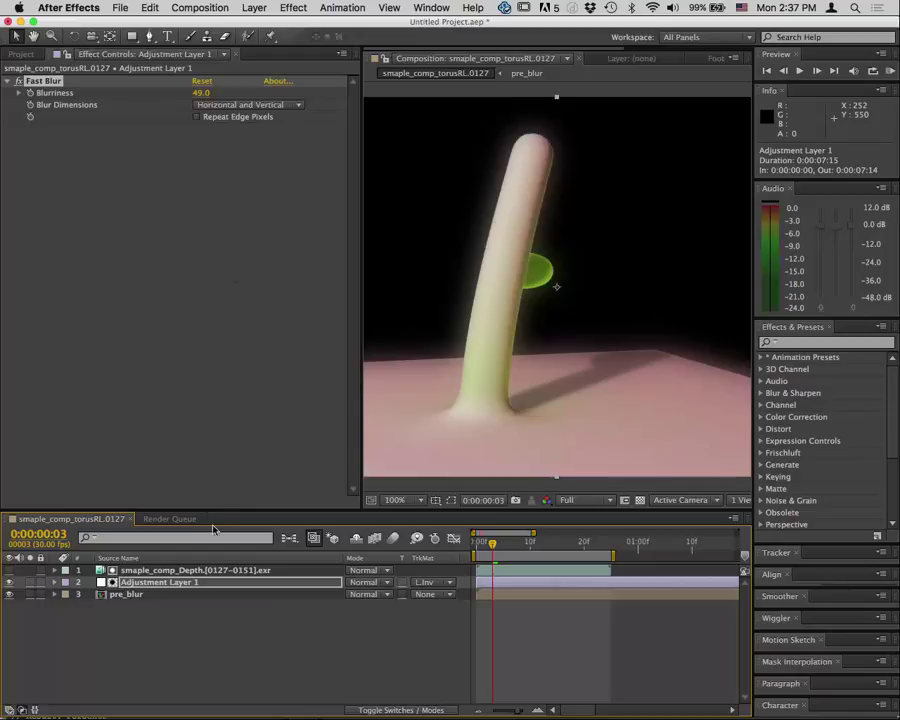
pyautogui.moveTo(200, 92); pyautogui.dragTo(170, 93)
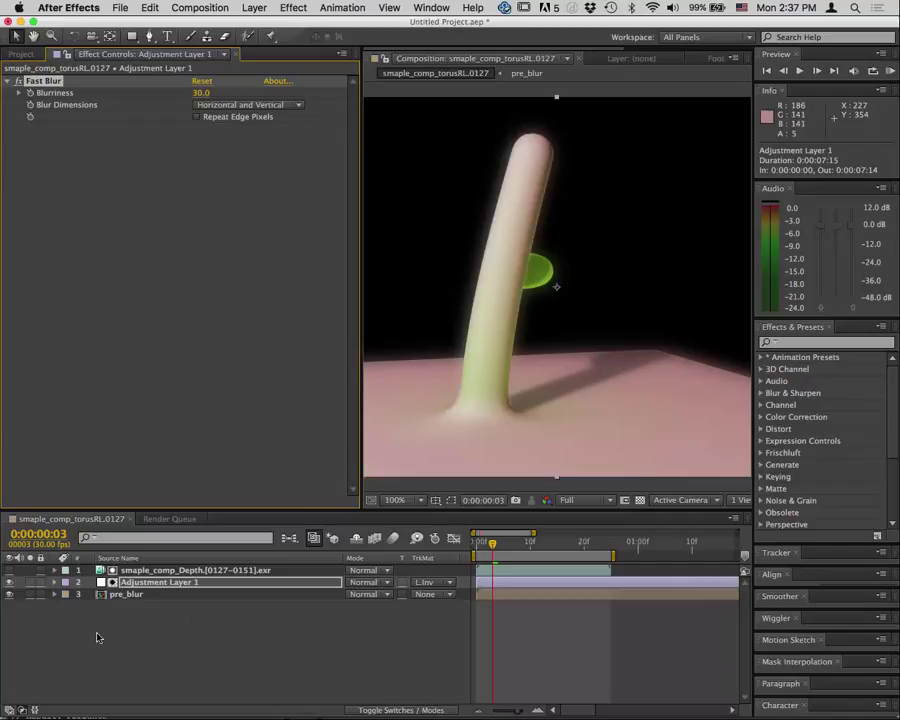
# Apply the Levels color correction effect to the Depth layer
pyautogui.click(177, 570)
pyautogui.rightClick(202, 572)
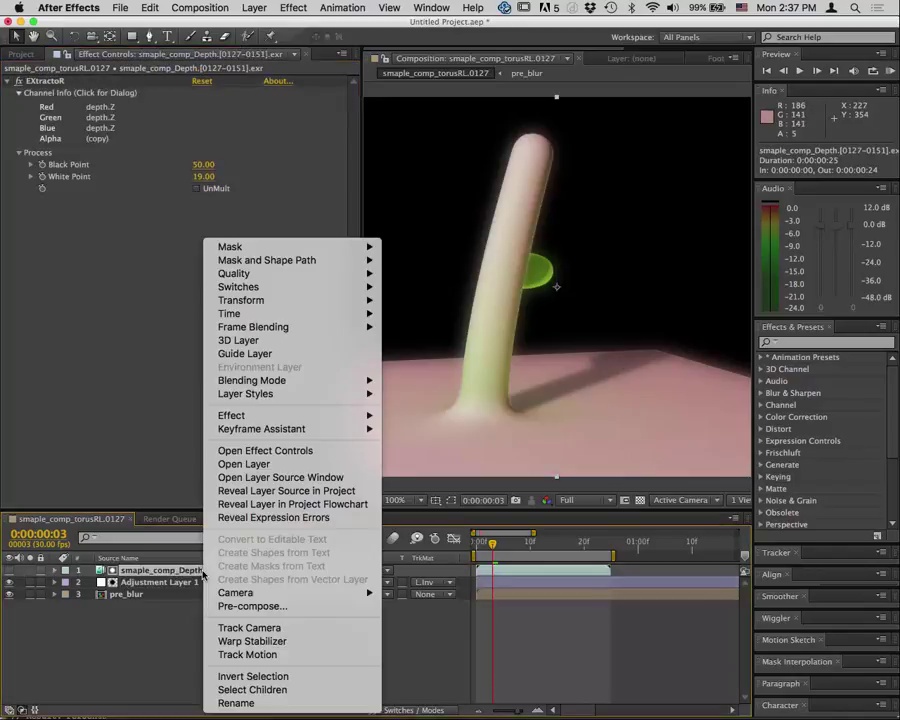
pyautogui.moveTo(240, 420)
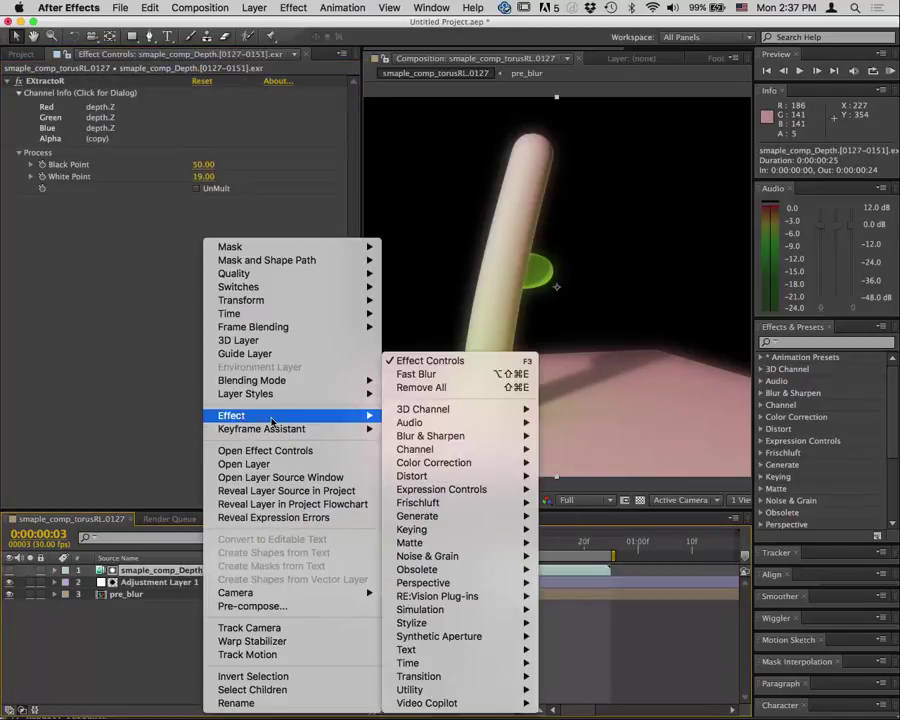
pyautogui.moveTo(510, 463)
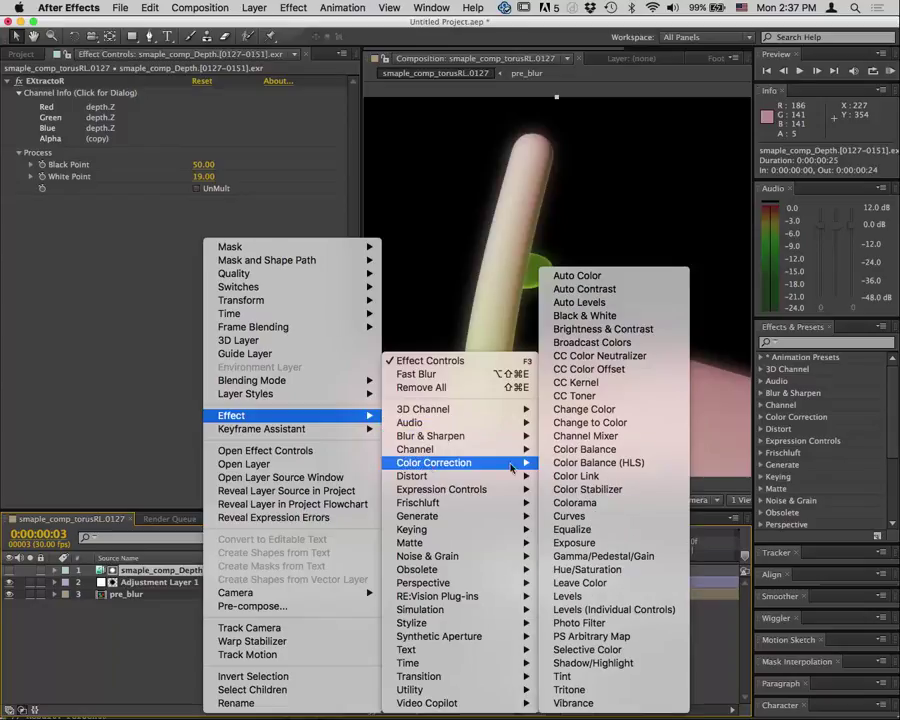
pyautogui.click(585, 596)
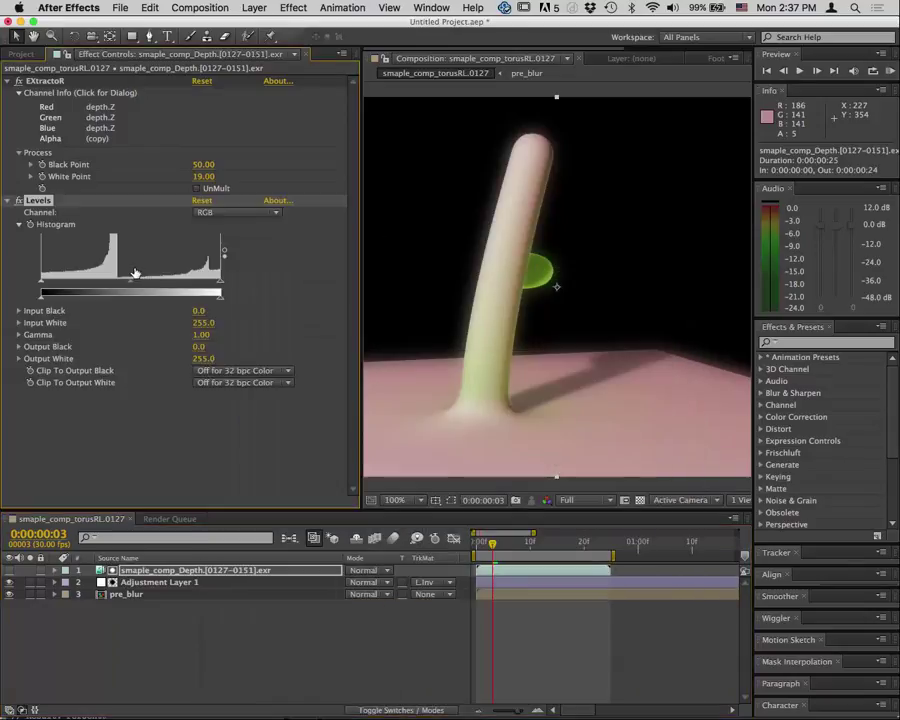
# Set the Depth layer's Levels input black to 177 and input white to 221, checking the depth matte and the blurred composite
pyautogui.moveTo(220, 287)
pyautogui.mouseDown()
pyautogui.moveTo(140, 290)
pyautogui.moveTo(229, 297)
pyautogui.moveTo(183, 297)
pyautogui.moveTo(221, 294)
pyautogui.mouseUp()
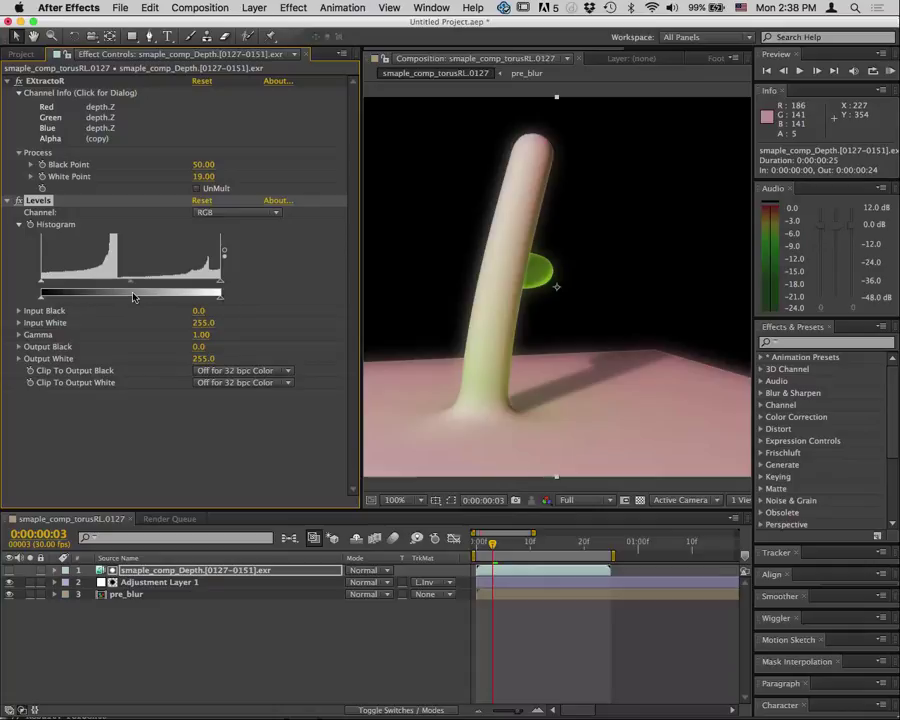
pyautogui.moveTo(42, 287); pyautogui.dragTo(128, 289)
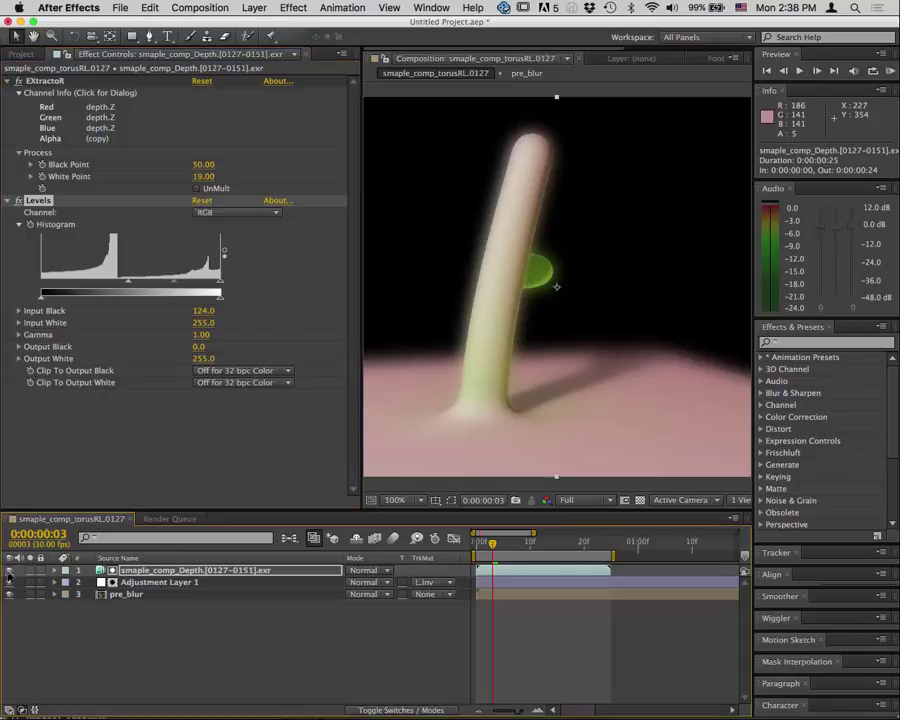
pyautogui.click(10, 571)
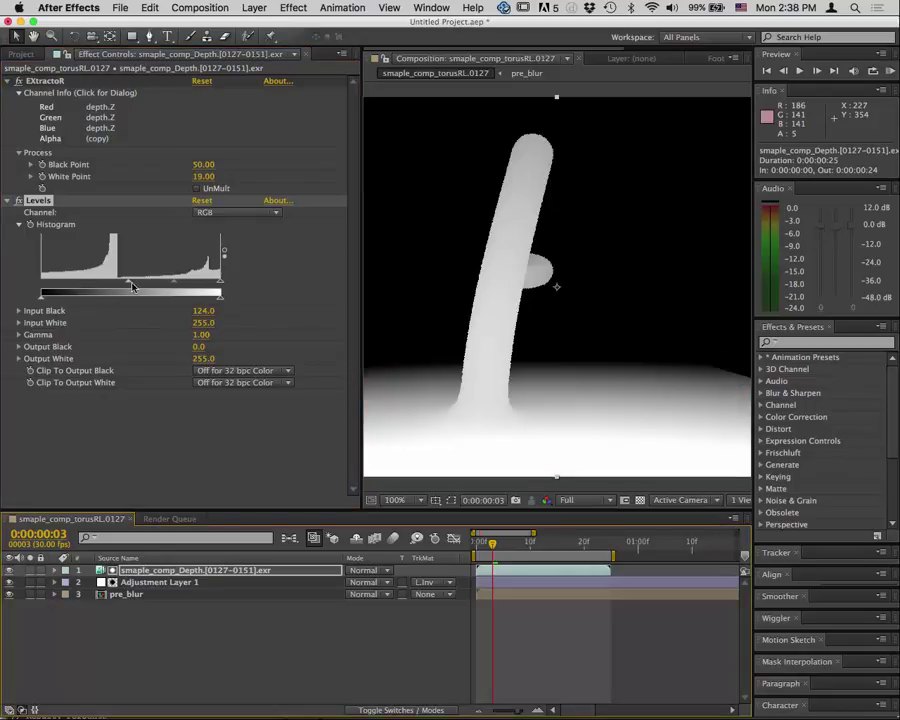
pyautogui.moveTo(129, 287); pyautogui.dragTo(165, 287)
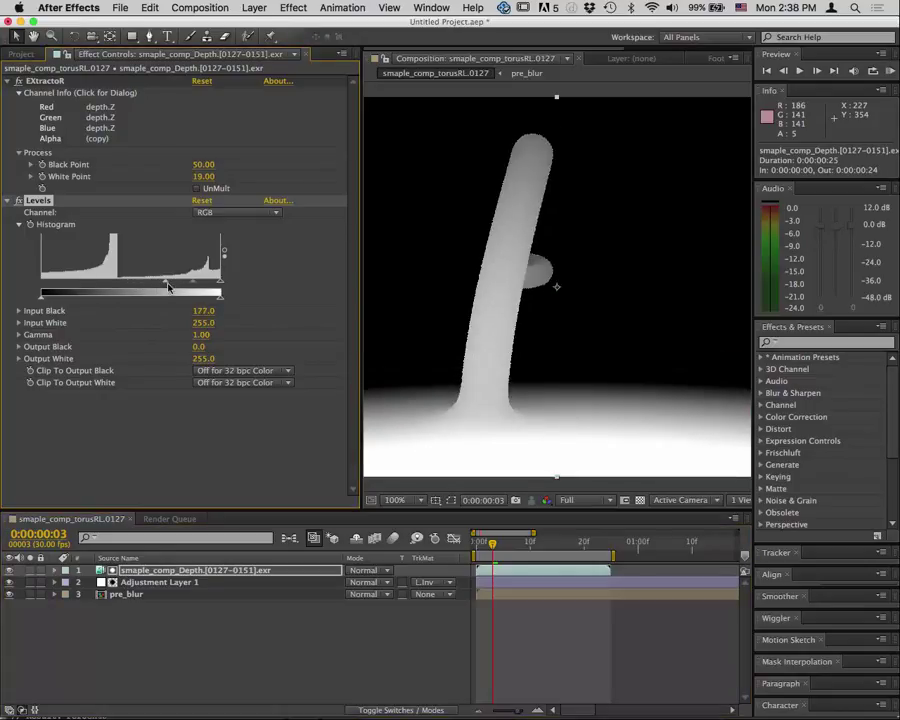
pyautogui.moveTo(222, 287); pyautogui.dragTo(196, 287)
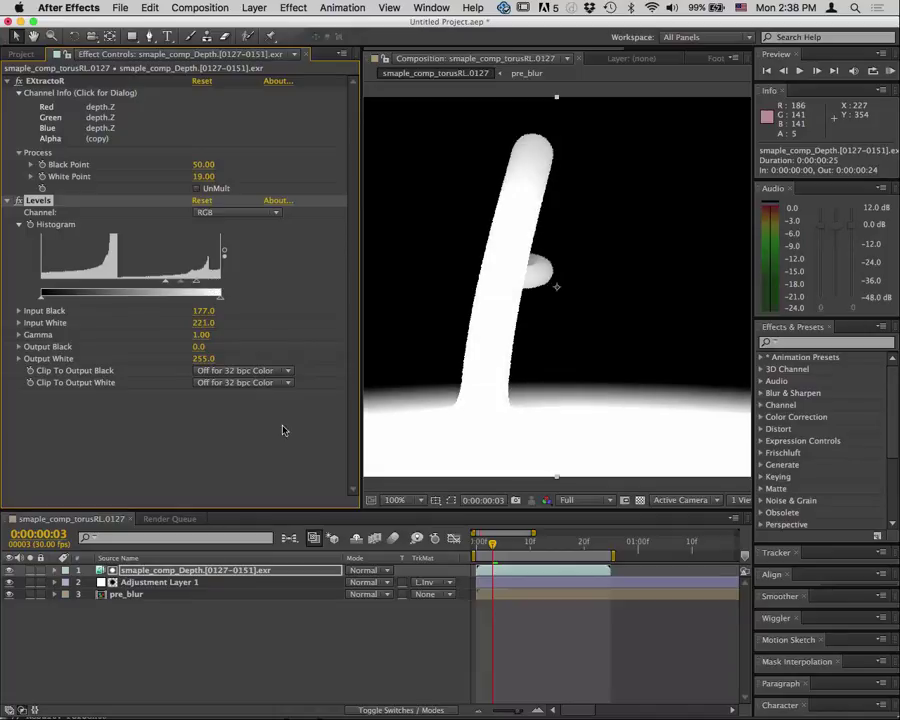
pyautogui.click(10, 571)
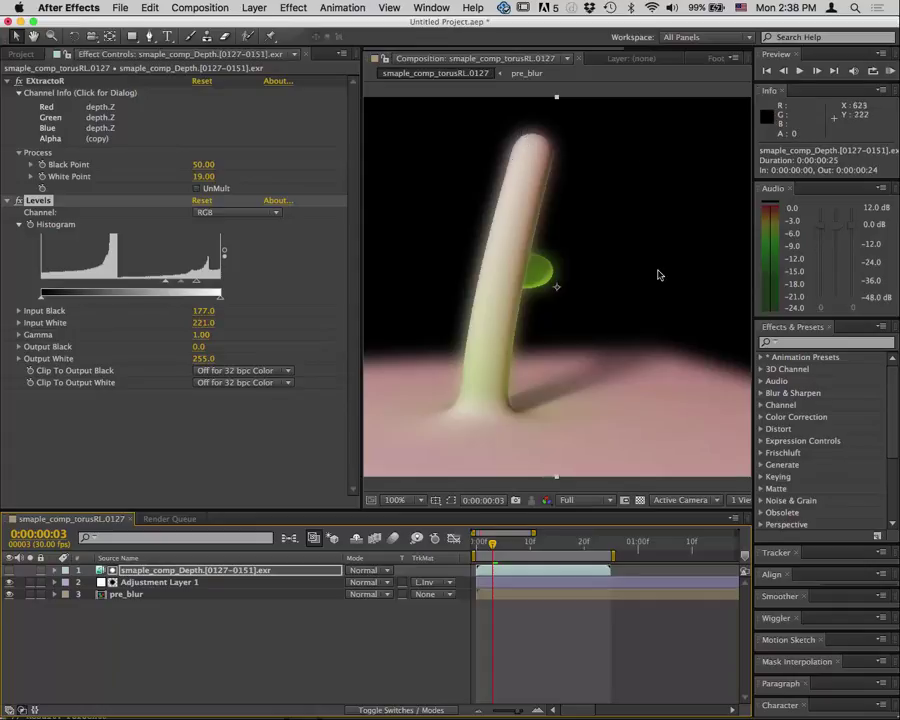
# Hide the adjustment layer and apply the Frischluft FL Depth Of Field effect to the pre_blur layer
pyautogui.click(9, 571)
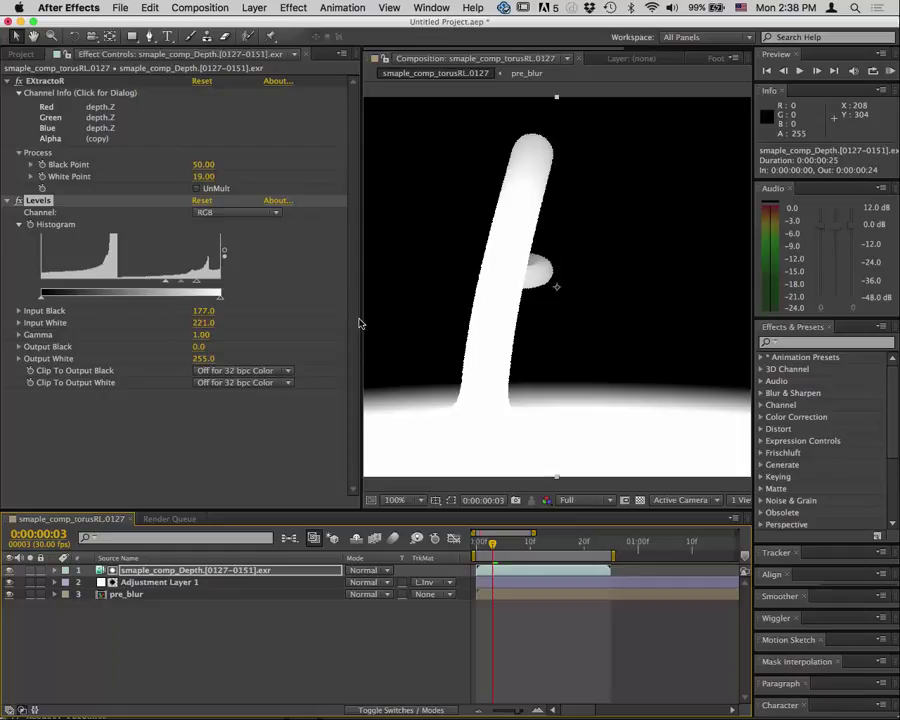
pyautogui.click(151, 585)
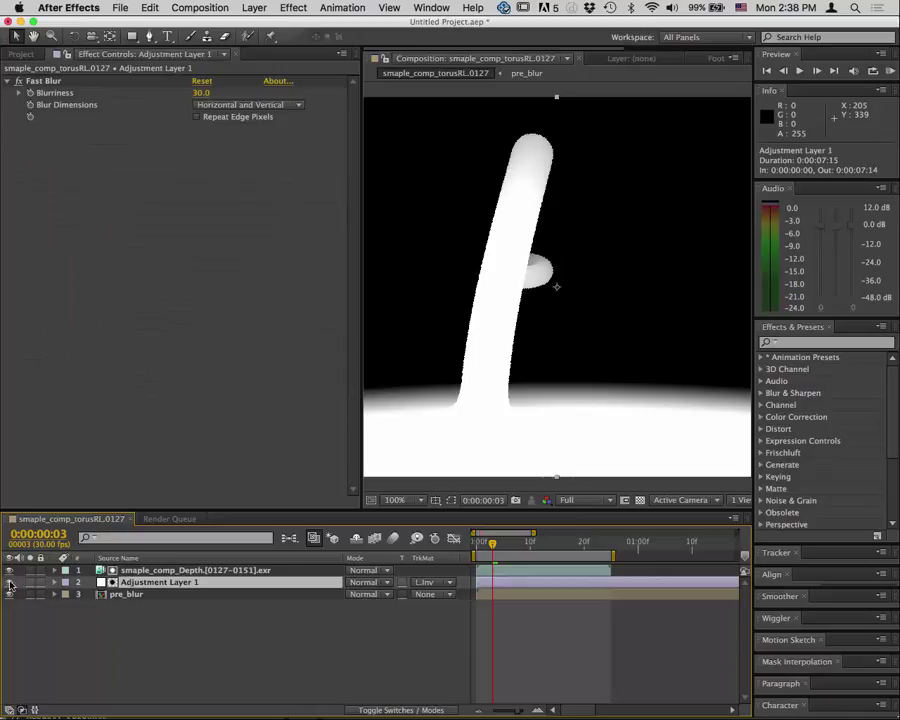
pyautogui.click(128, 595)
pyautogui.rightClick(130, 596)
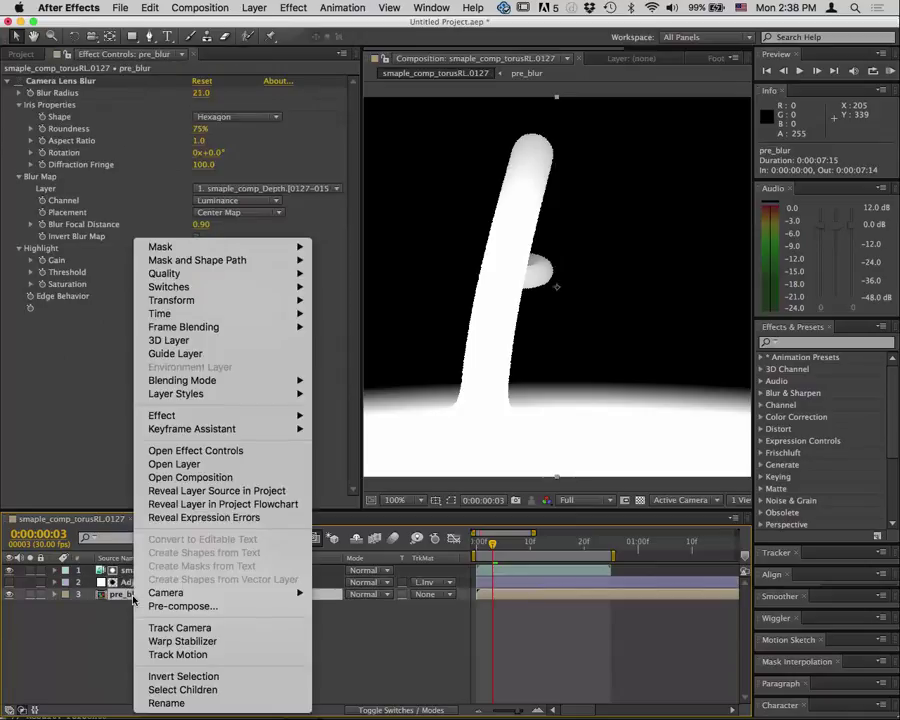
pyautogui.moveTo(240, 419)
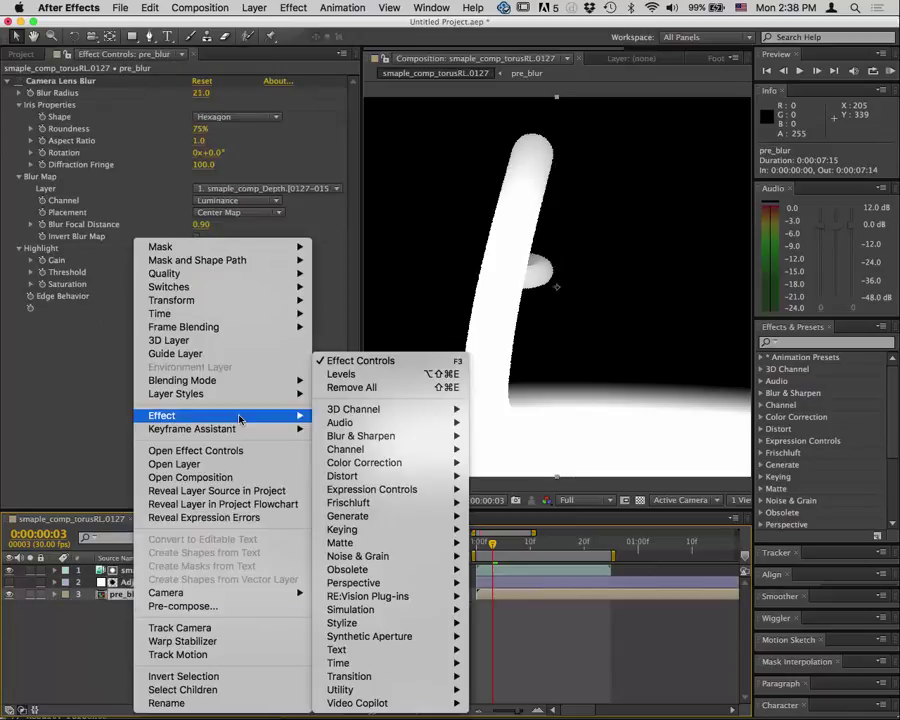
pyautogui.moveTo(366, 440)
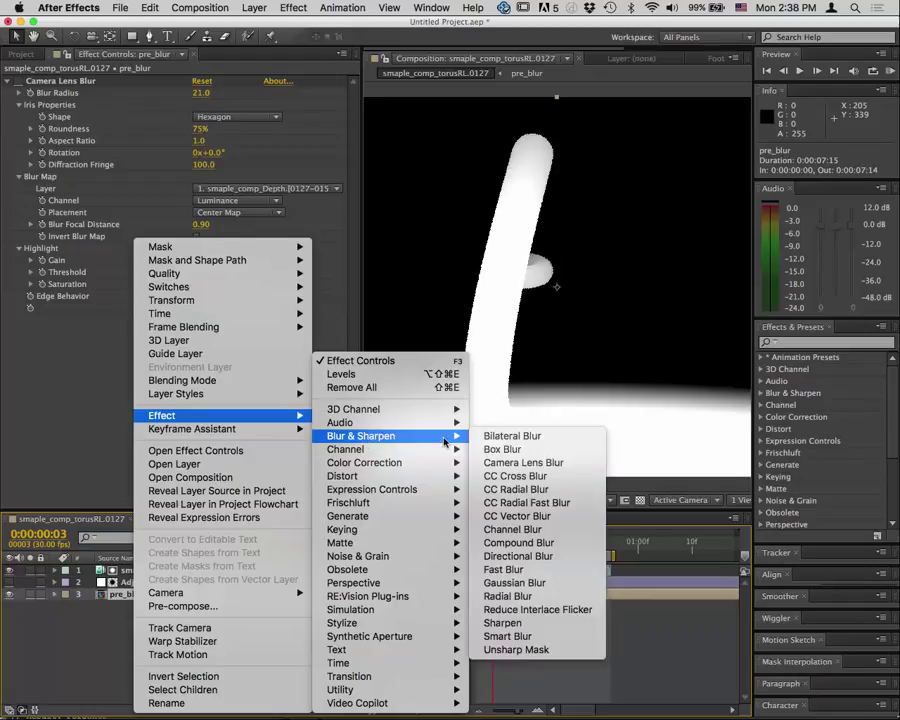
pyautogui.moveTo(353, 504)
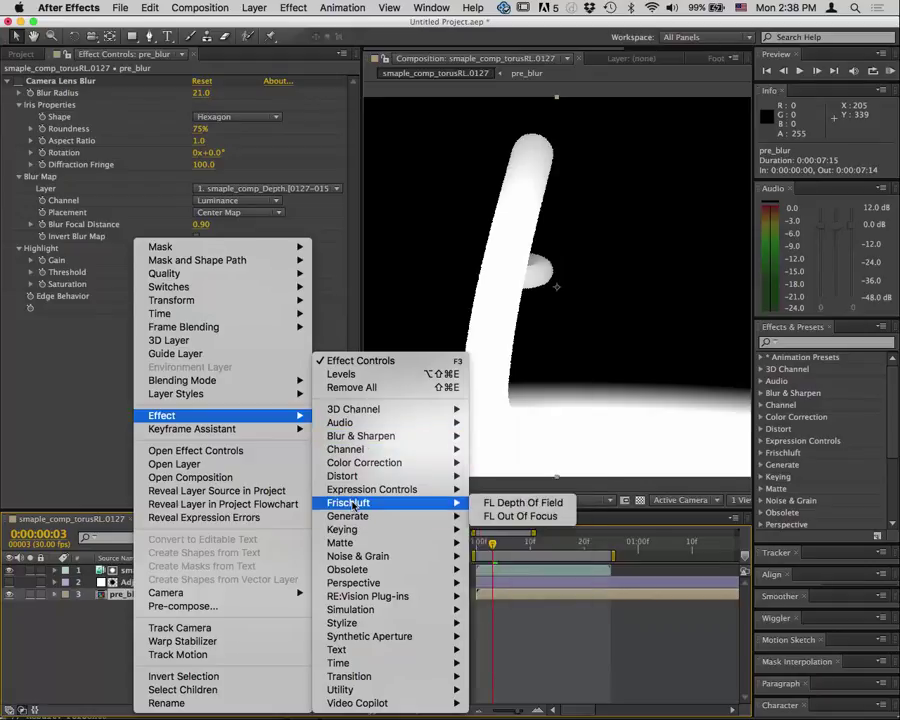
pyautogui.click(496, 503)
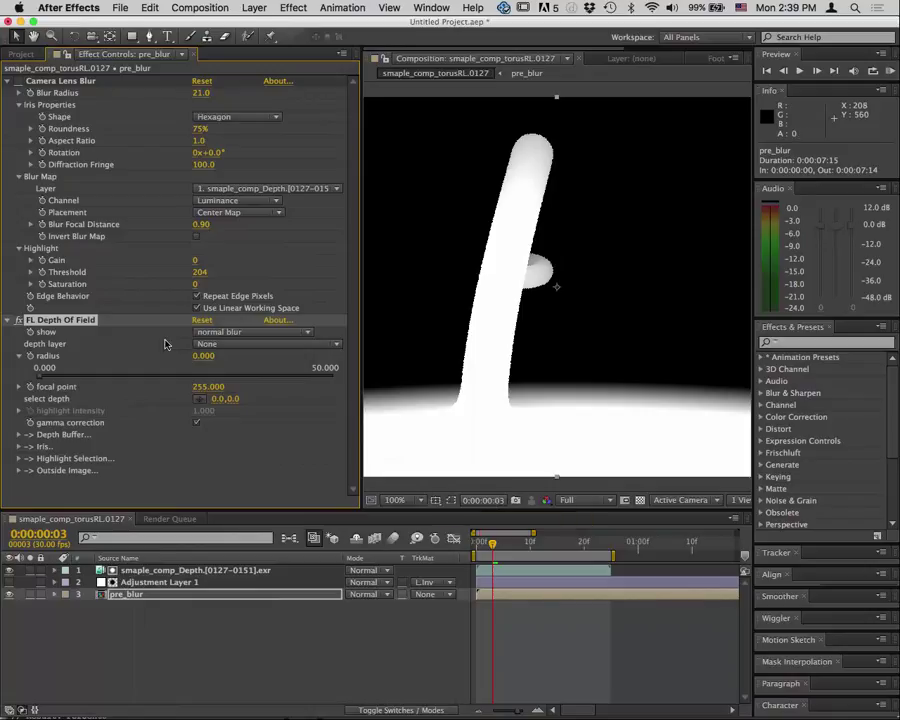
# Hide the Depth layer, assign it as FL Depth Of Field's depth layer and set the blur radius to 9.2
pyautogui.click(10, 570)
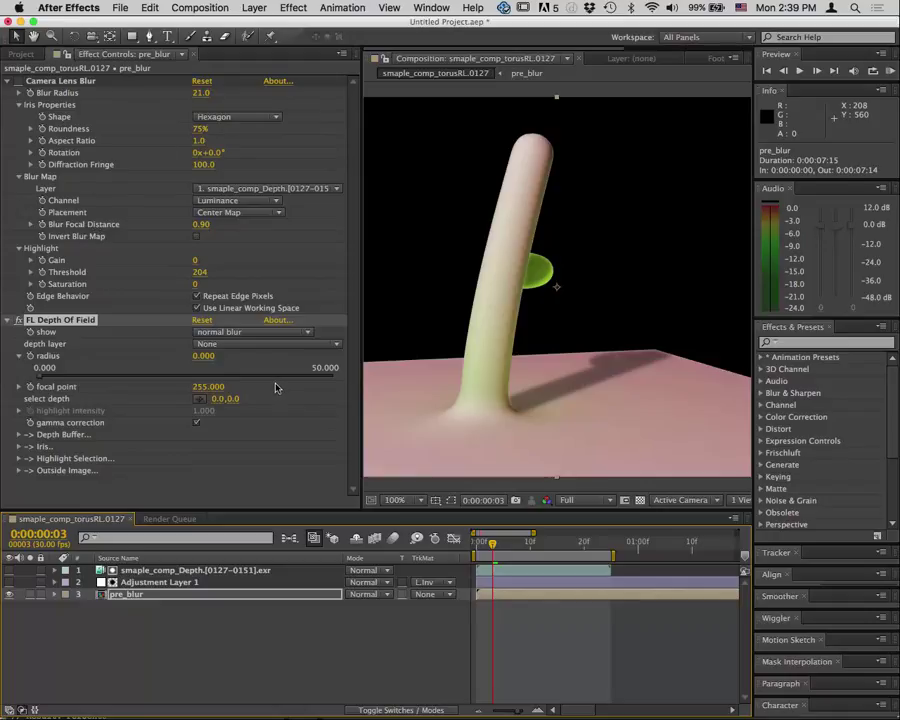
pyautogui.click(255, 344)
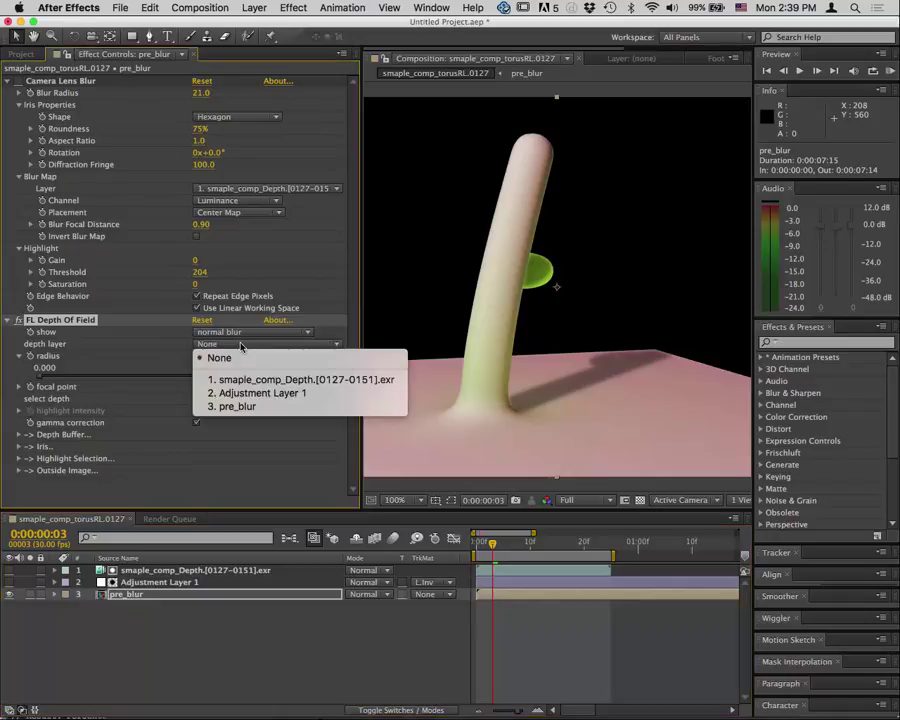
pyautogui.click(273, 379)
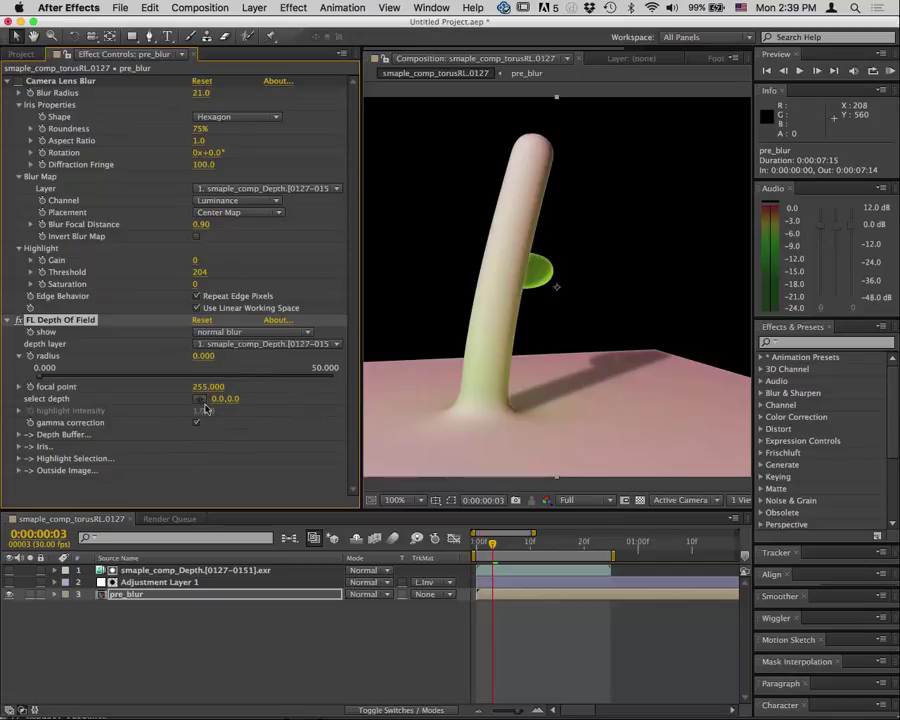
pyautogui.moveTo(200, 360); pyautogui.dragTo(271, 363)
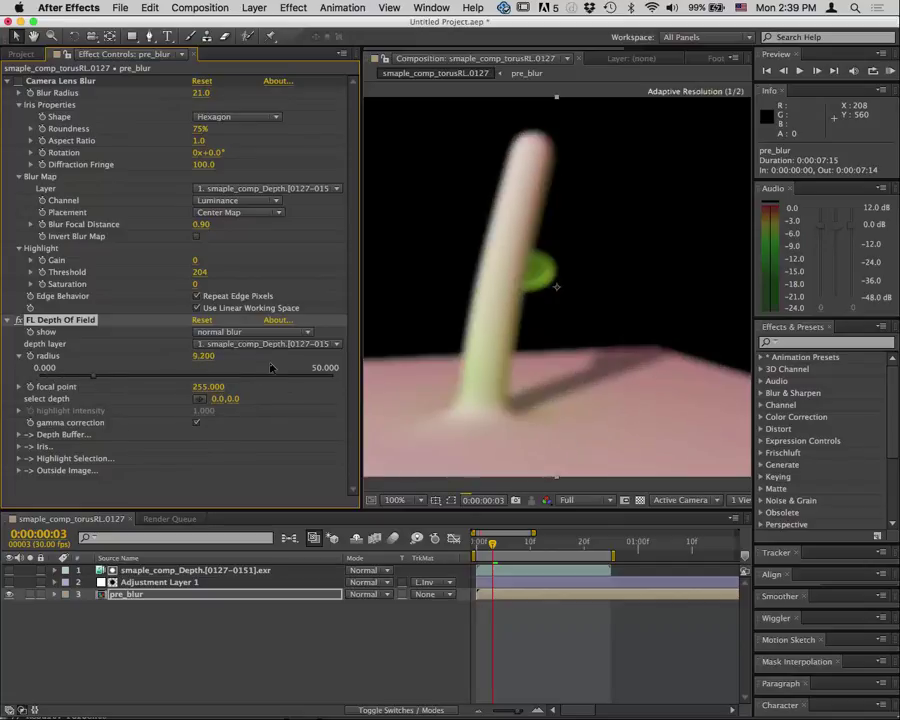
# Place the FL Depth Of Field select depth point on the ground near the front edge at 302, 504
pyautogui.click(198, 403)
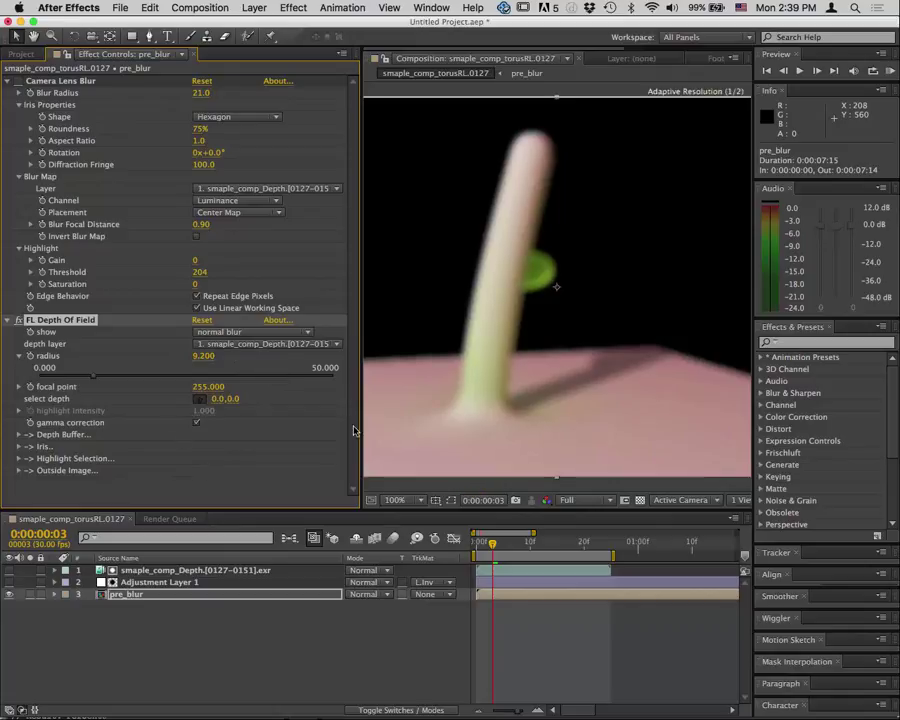
pyautogui.click(487, 330)
pyautogui.moveTo(487, 330); pyautogui.dragTo(526, 187)
pyautogui.press(',')
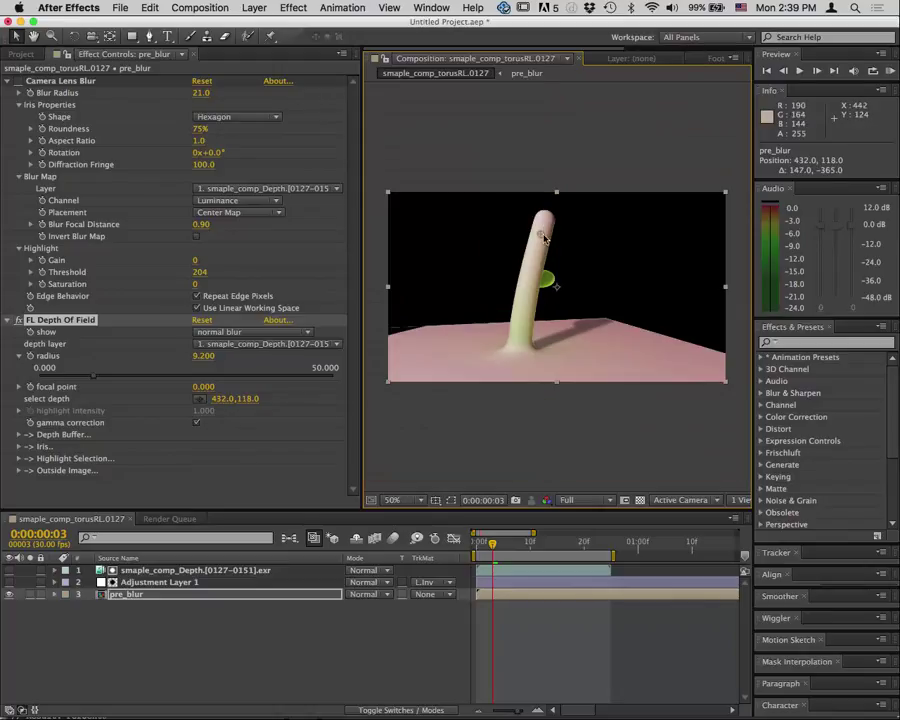
pyautogui.moveTo(540, 234); pyautogui.dragTo(494, 370)
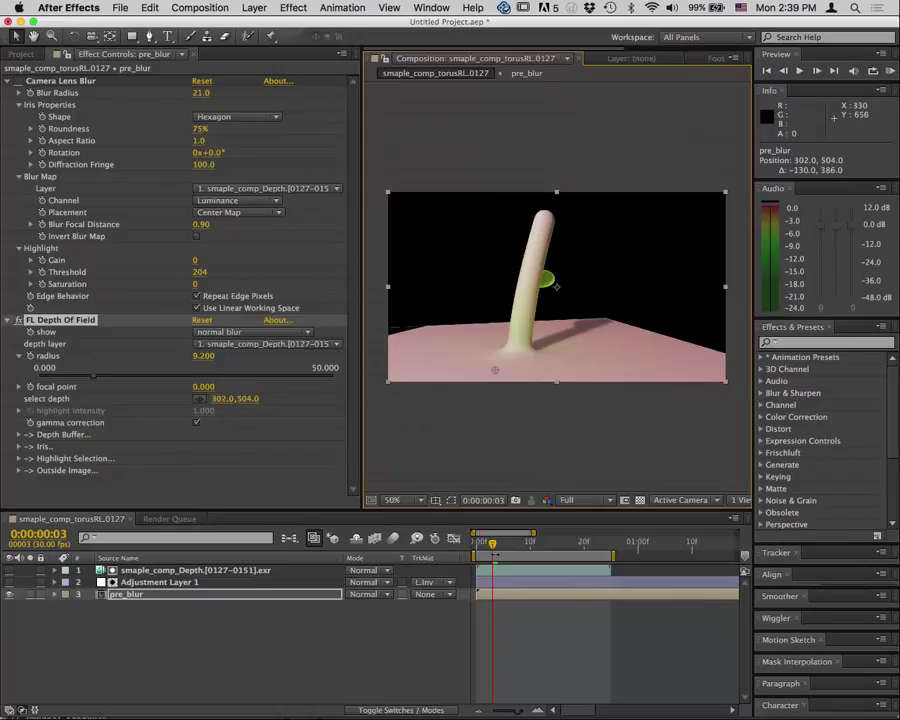
# Show the Depth layer at frame 23 and turn off its Levels effect
pyautogui.moveTo(492, 552); pyautogui.dragTo(604, 557)
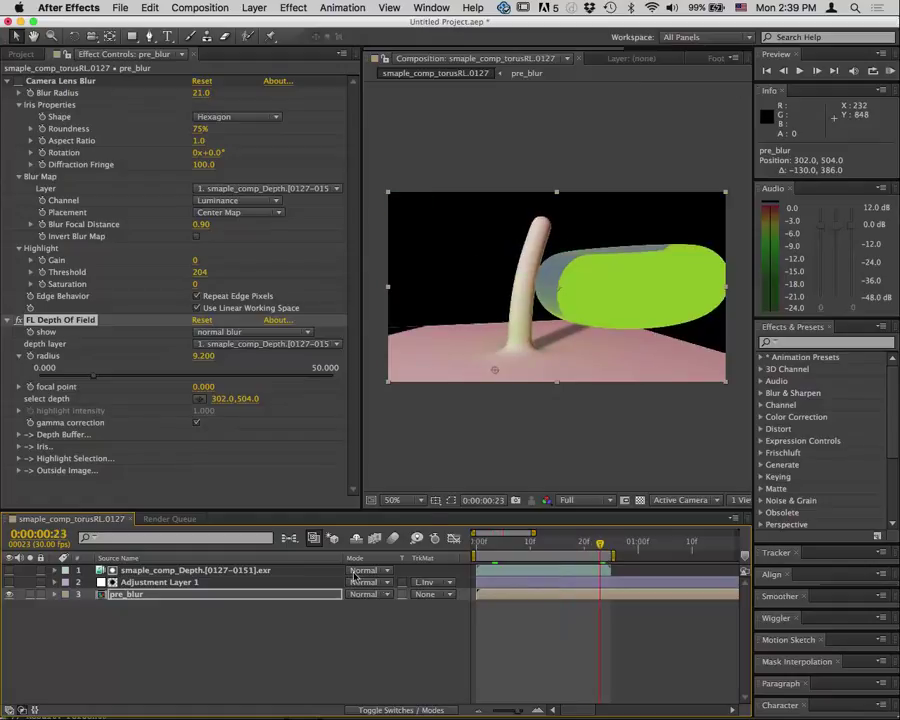
pyautogui.click(8, 570)
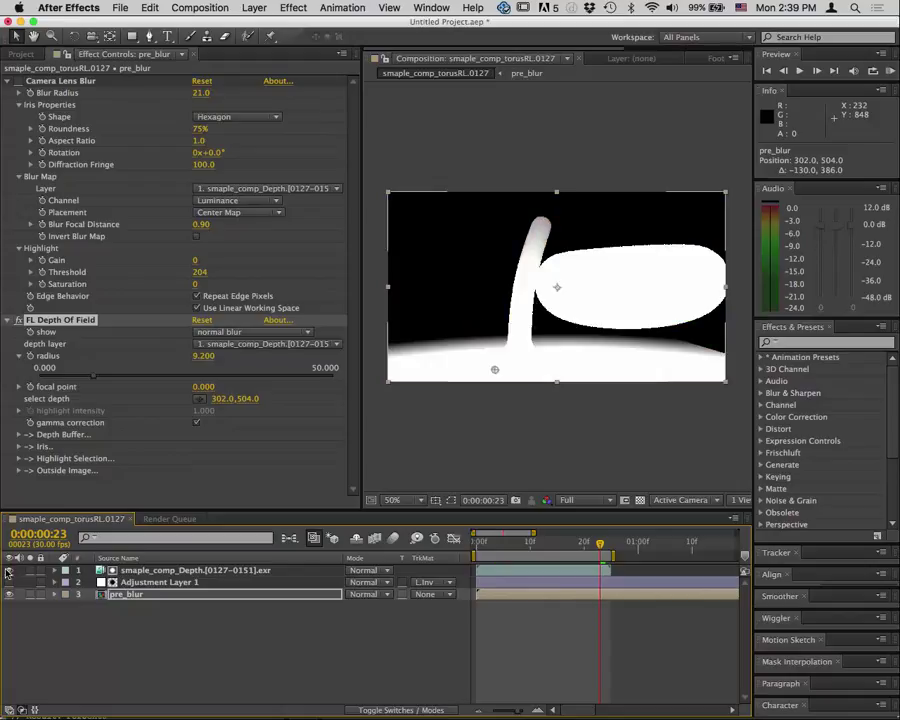
pyautogui.click(160, 570)
pyautogui.click(18, 200)
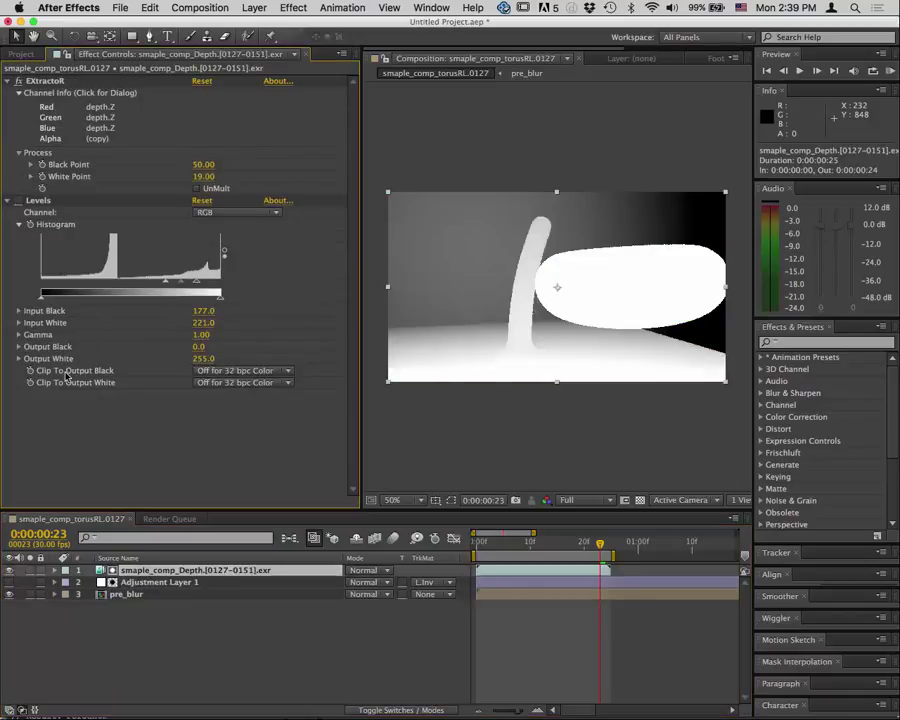
# Delete the adjustment layer and hide the Depth layer
pyautogui.click(150, 582)
pyautogui.press('Delete')
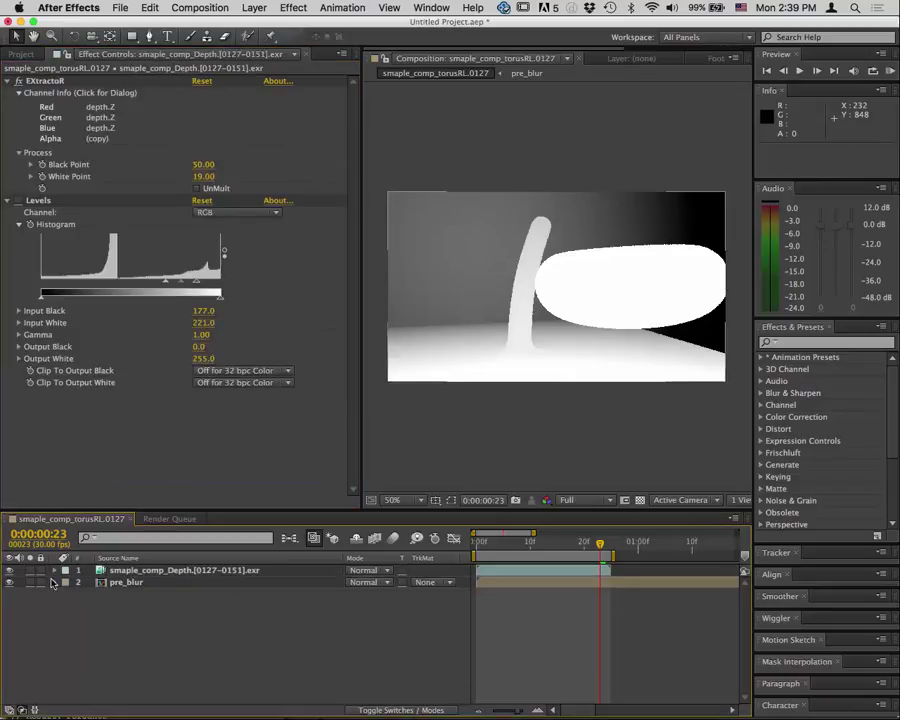
pyautogui.click(9, 570)
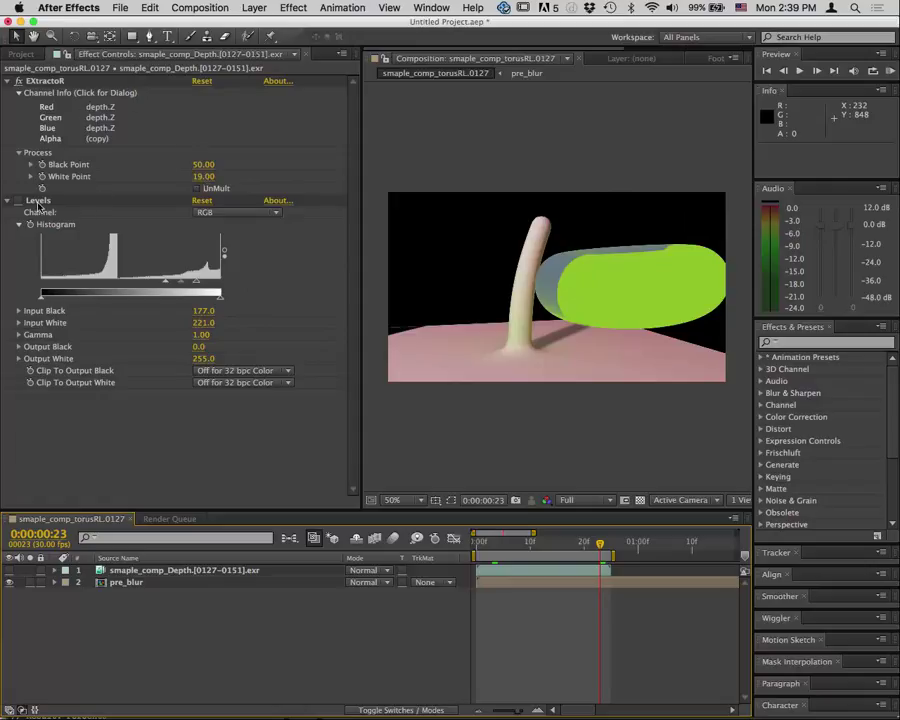
# Move pre_blur's select depth point to the ground at 154, 408 and increase the FL Depth Of Field radius to 22.249
pyautogui.click(120, 582)
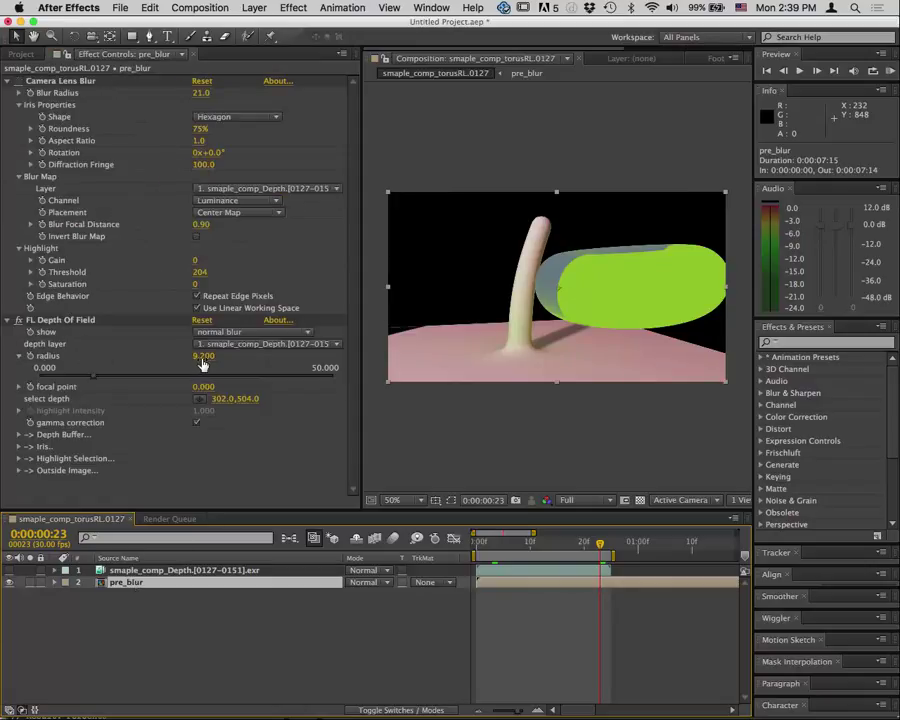
pyautogui.moveTo(203, 360); pyautogui.dragTo(257, 363)
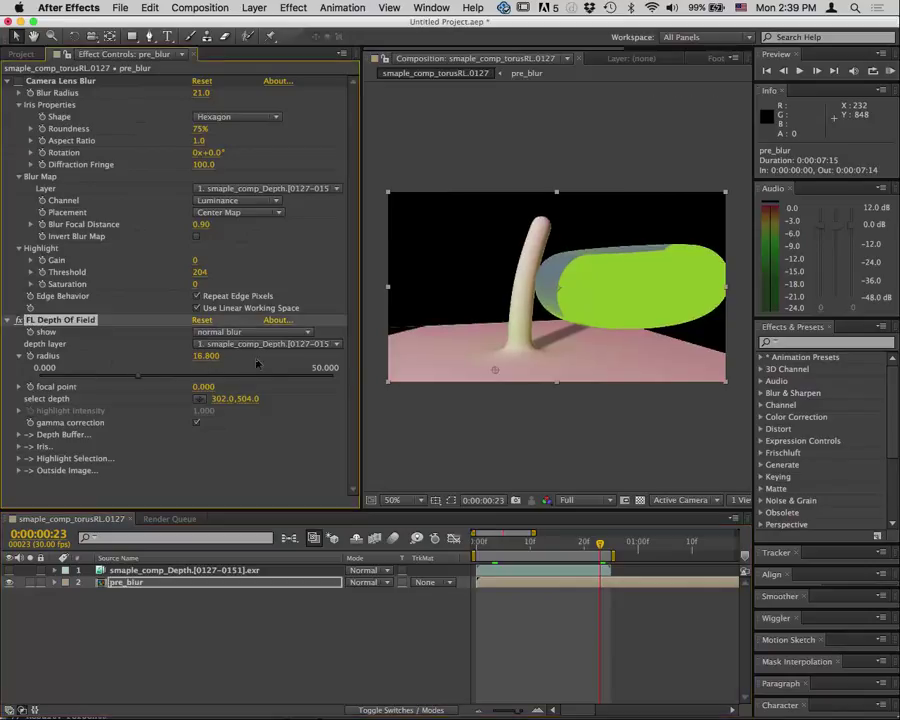
pyautogui.click(198, 400)
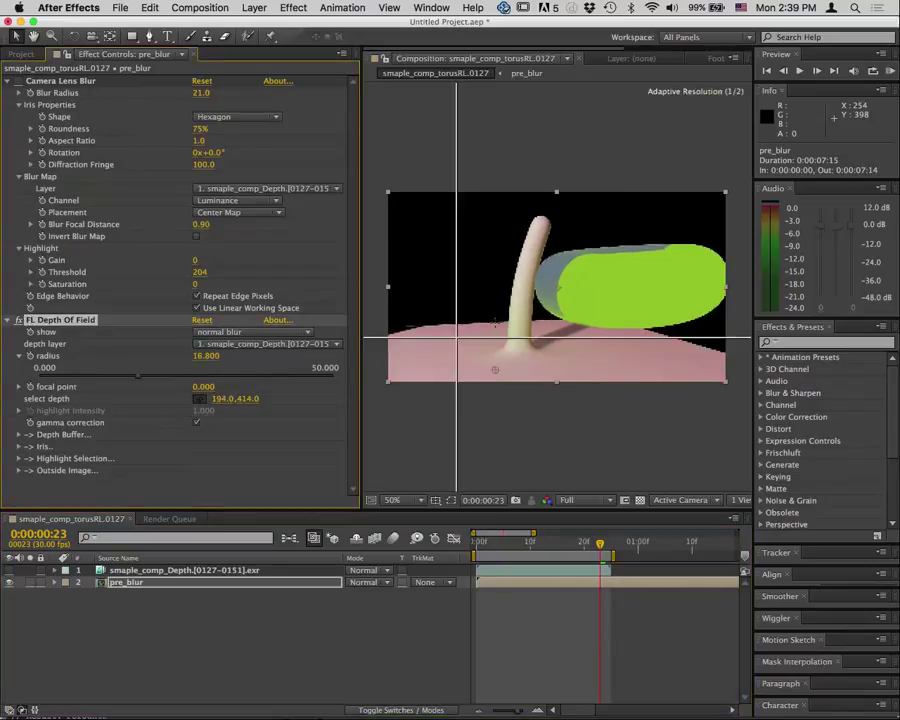
pyautogui.click(627, 284)
pyautogui.moveTo(627, 284); pyautogui.dragTo(527, 246)
pyautogui.moveTo(485, 316); pyautogui.dragTo(440, 343)
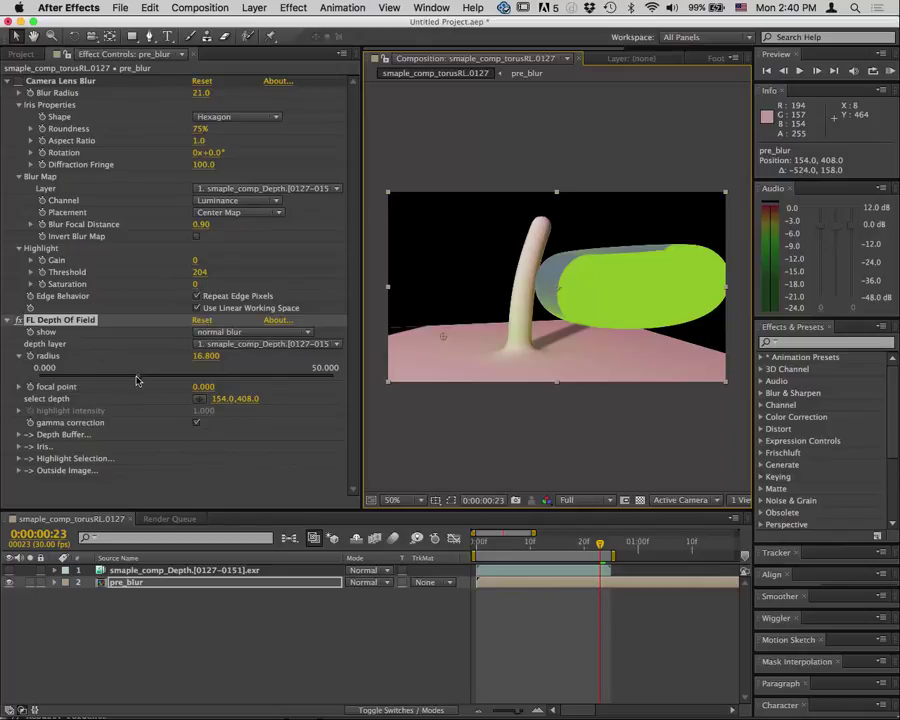
pyautogui.moveTo(138, 379)
pyautogui.mouseDown()
pyautogui.moveTo(184, 386)
pyautogui.moveTo(170, 386)
pyautogui.mouseUp()
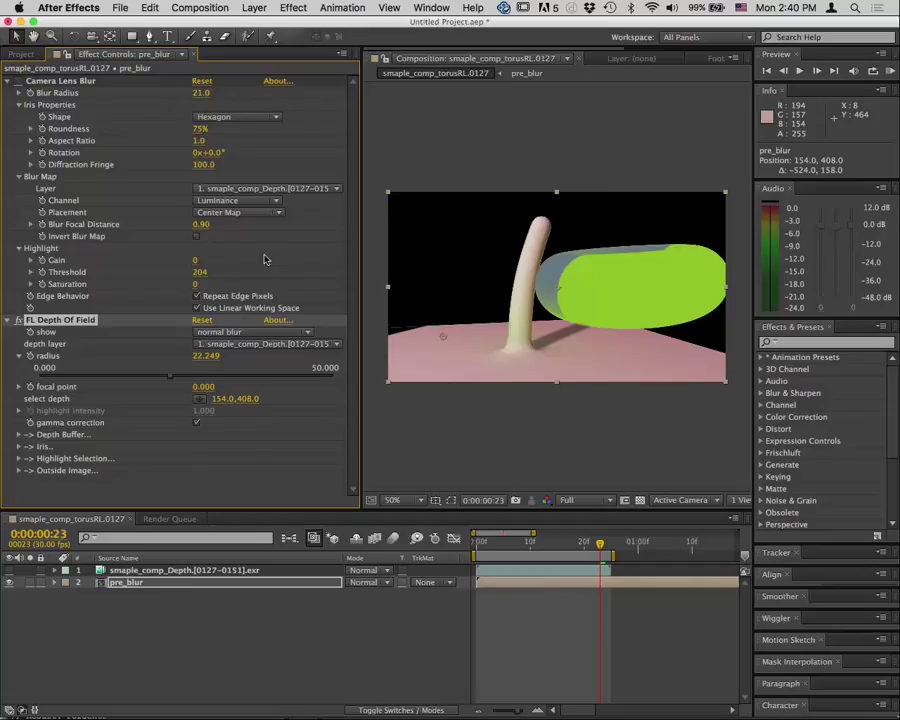
# Keep the Depth layer as the Camera Lens Blur map, show that layer and turn Camera Lens Blur back on for pre_blur
pyautogui.click(252, 190)
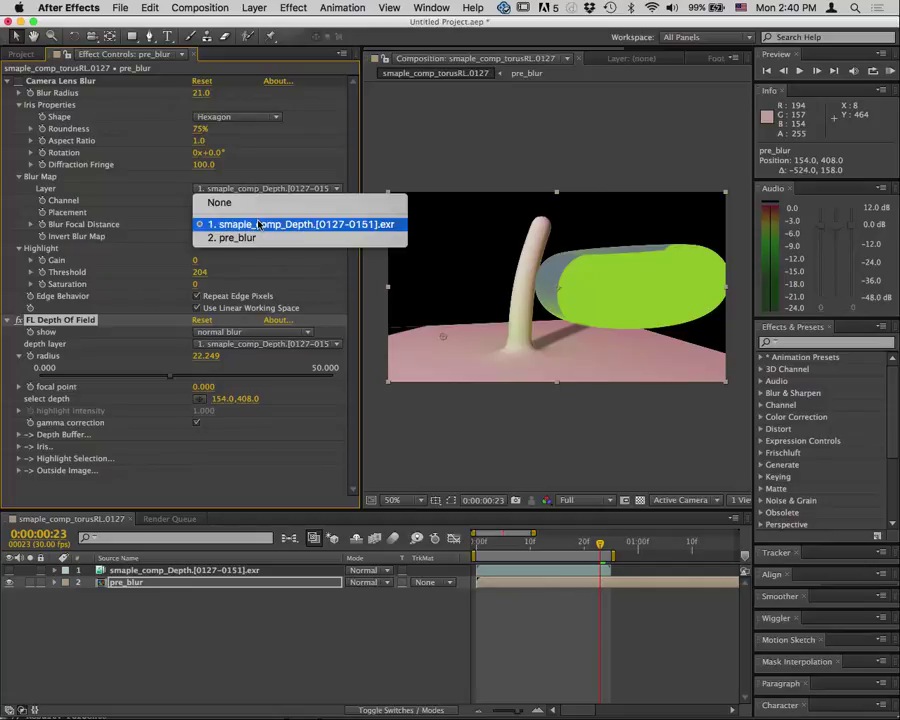
pyautogui.click(258, 224)
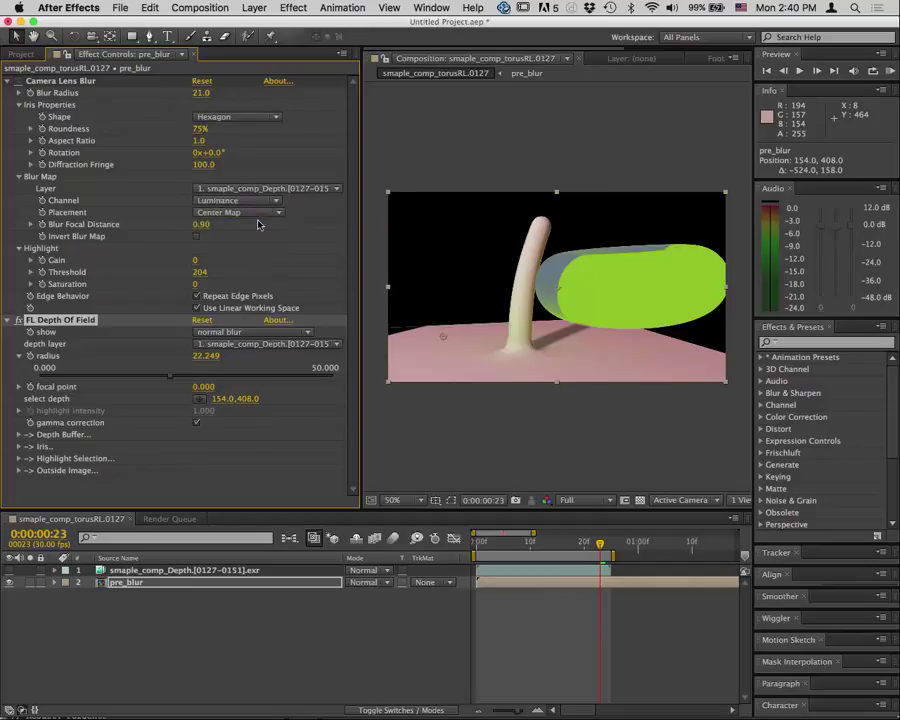
pyautogui.click(9, 570)
pyautogui.click(188, 577)
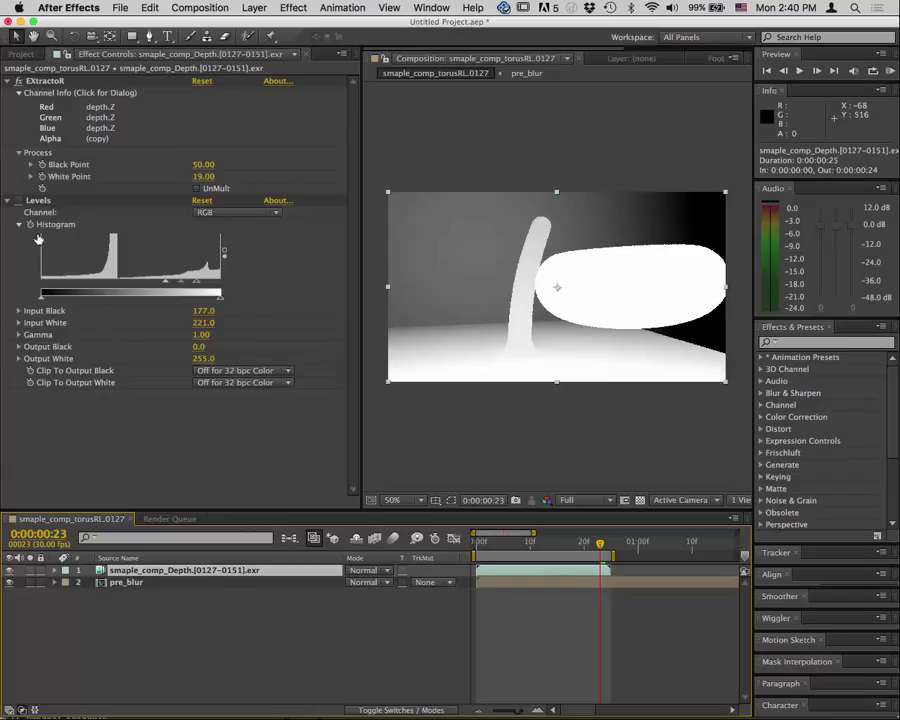
pyautogui.click(126, 582)
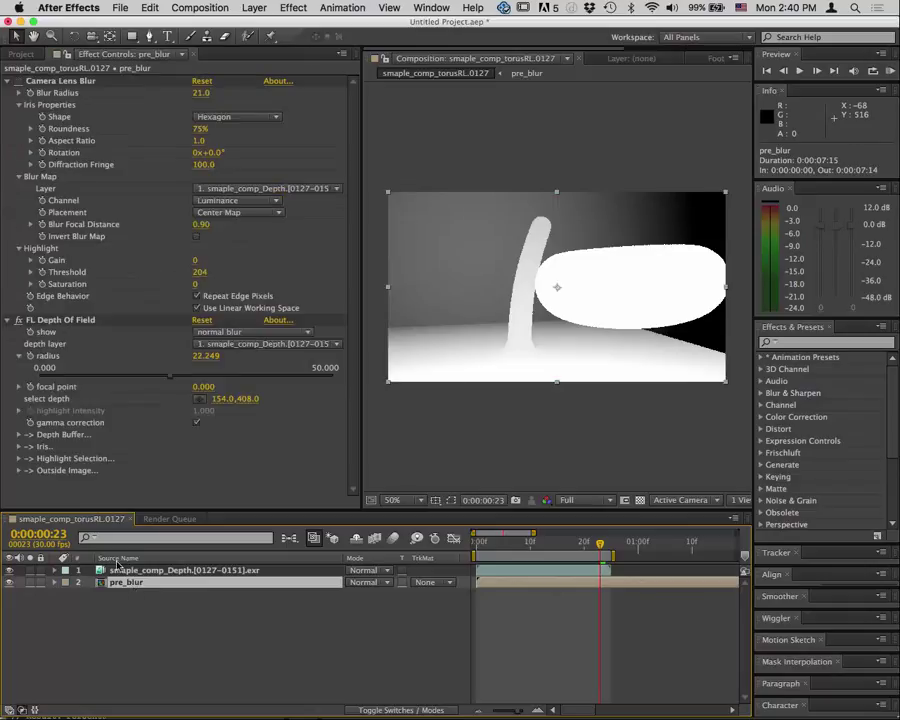
pyautogui.moveTo(168, 376); pyautogui.dragTo(160, 376)
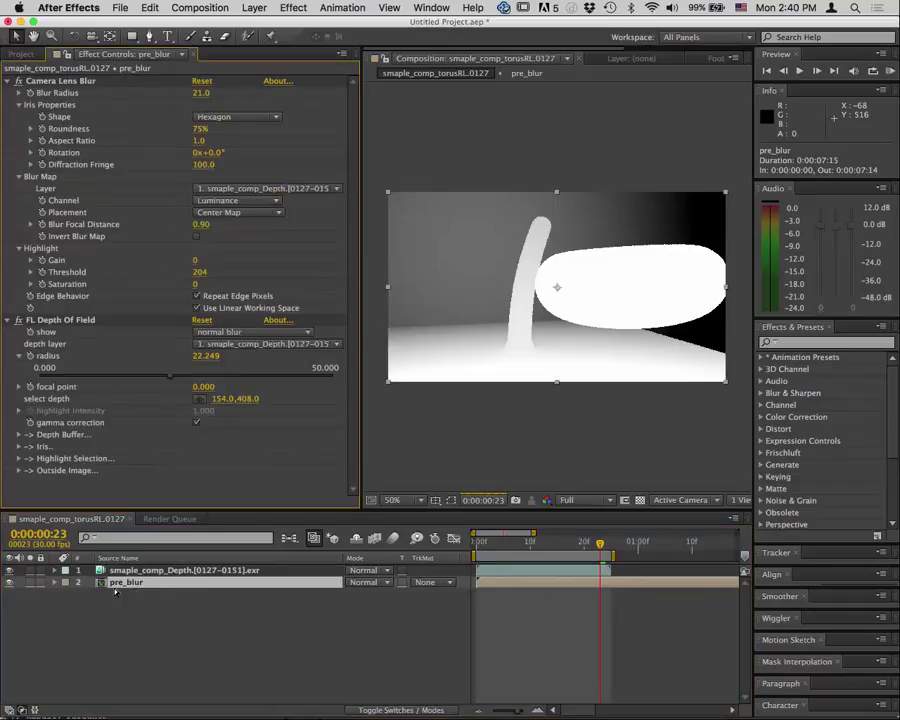
# Turn off FL Depth Of Field on pre_blur and hide the Depth layer to show the Camera Lens Blur result
pyautogui.click(18, 320)
pyautogui.click(9, 570)
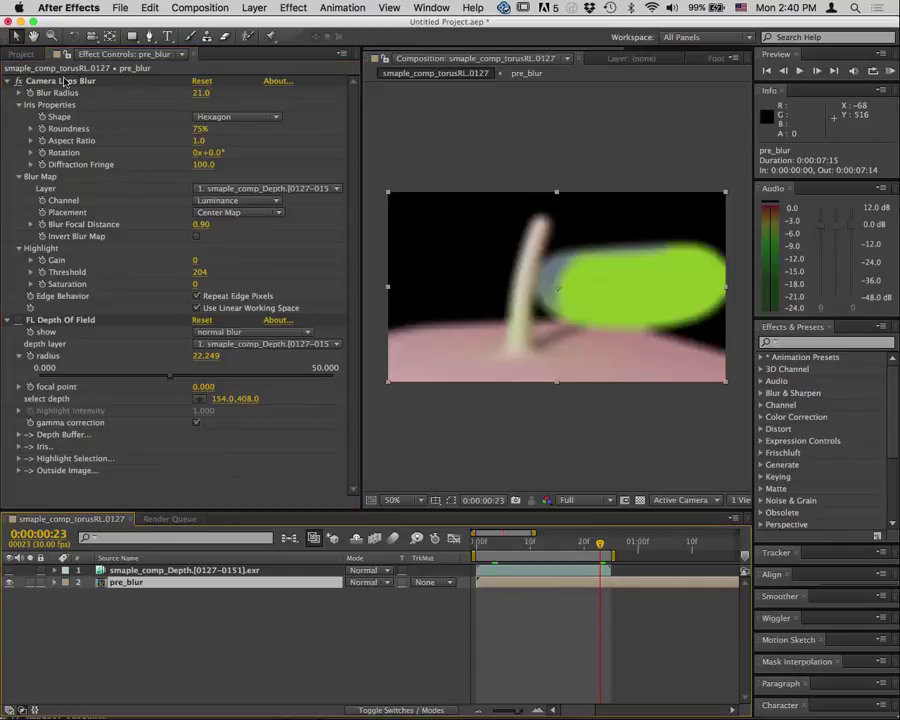
# Pre-compose the Depth layer as "depth", moving all attributes into the new composition
pyautogui.click(187, 571)
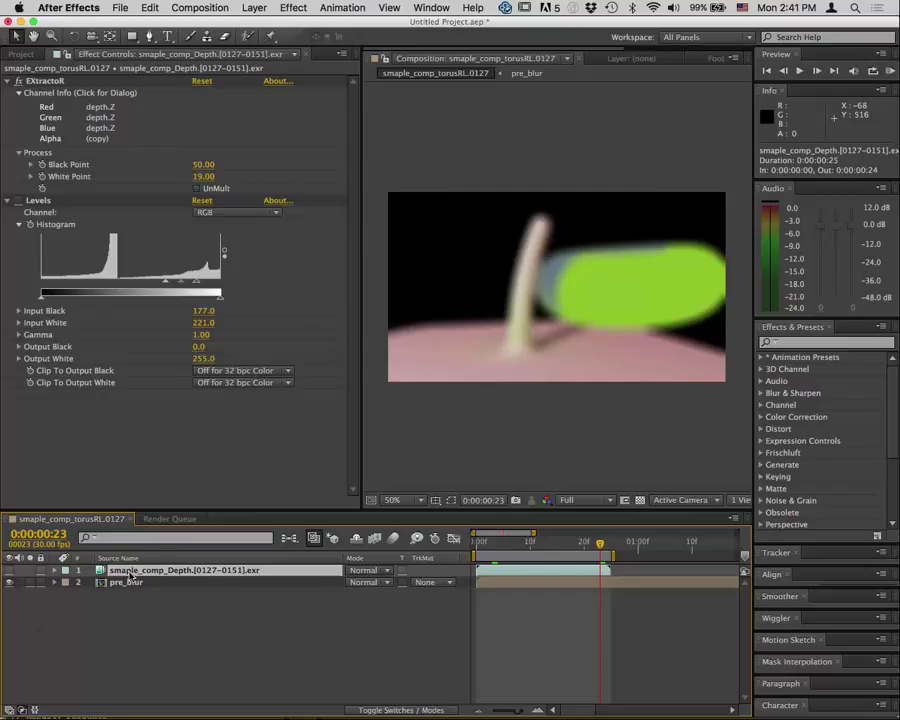
pyautogui.press('super+shift+c')
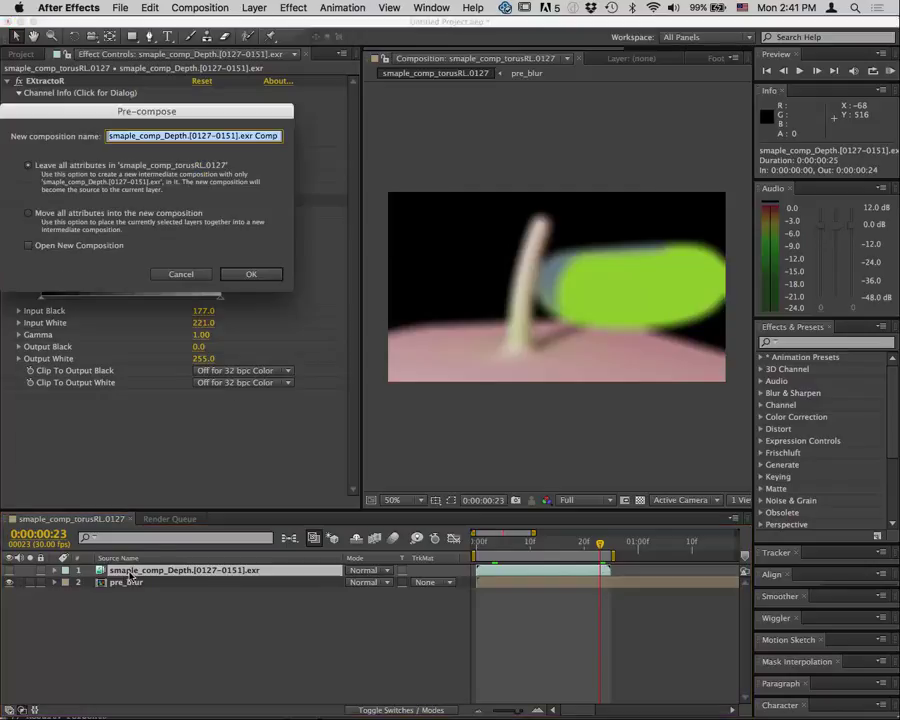
pyautogui.click(119, 214)
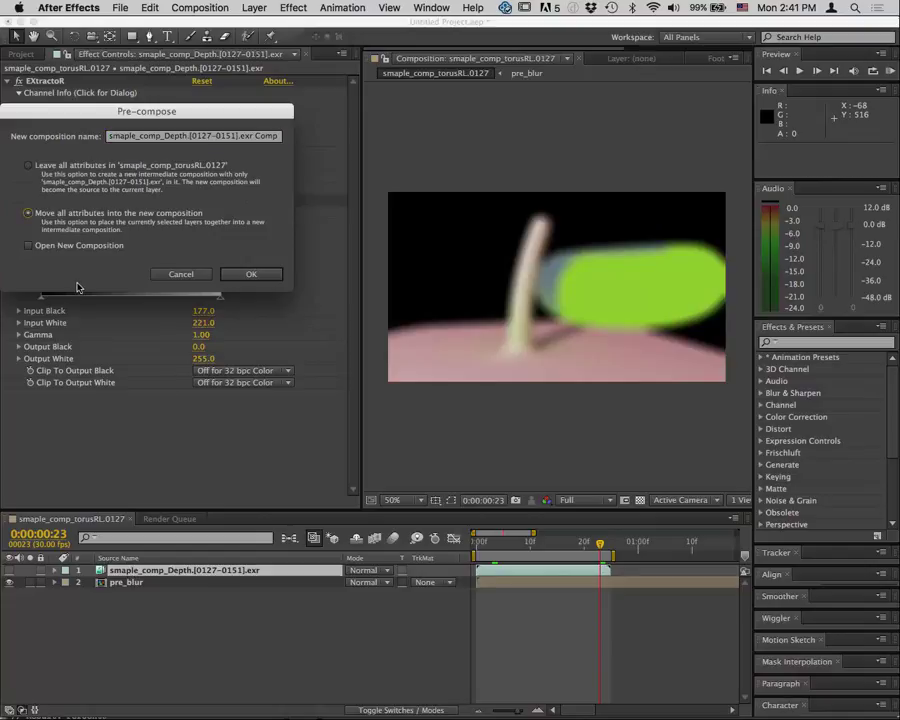
pyautogui.doubleClick(176, 138)
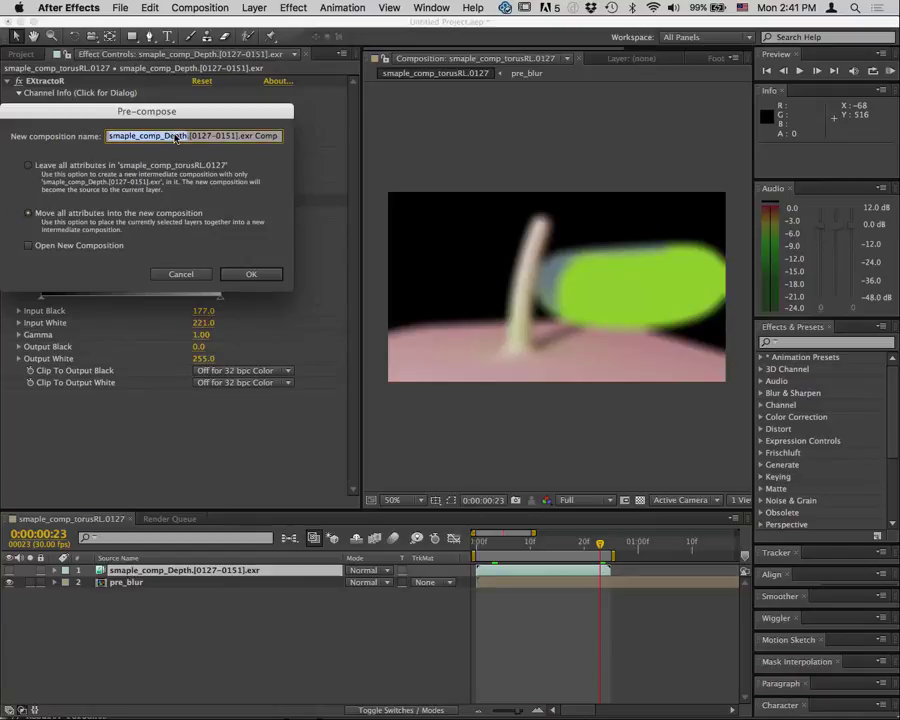
pyautogui.write('de')
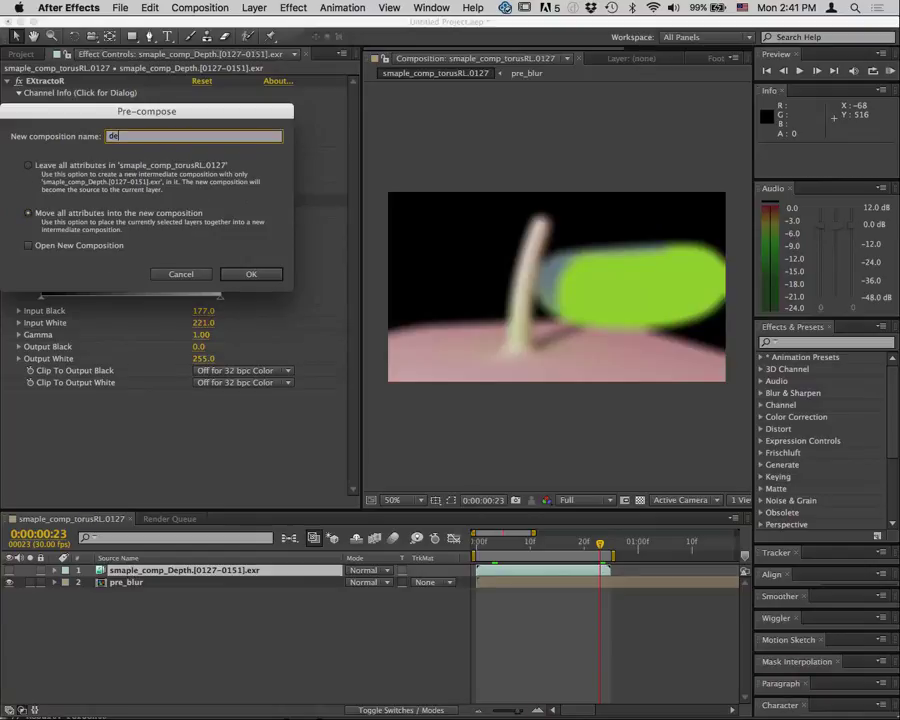
pyautogui.write('pth')
pyautogui.press('Return')
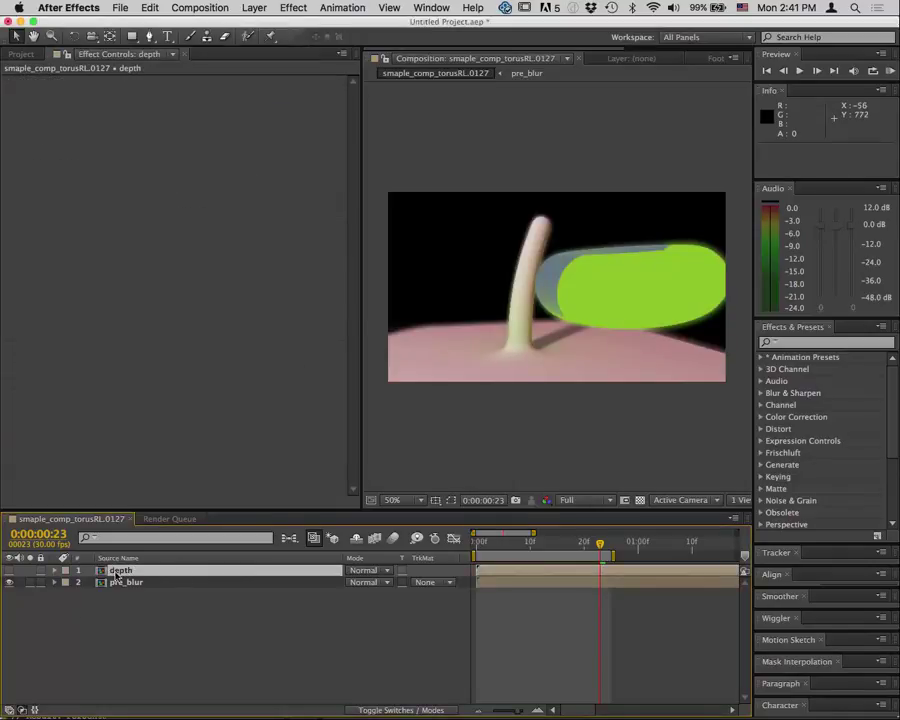
# Turn the Levels effect back on for the Depth footage inside the depth pre-comp and return to the main composition
pyautogui.doubleClick(183, 571)
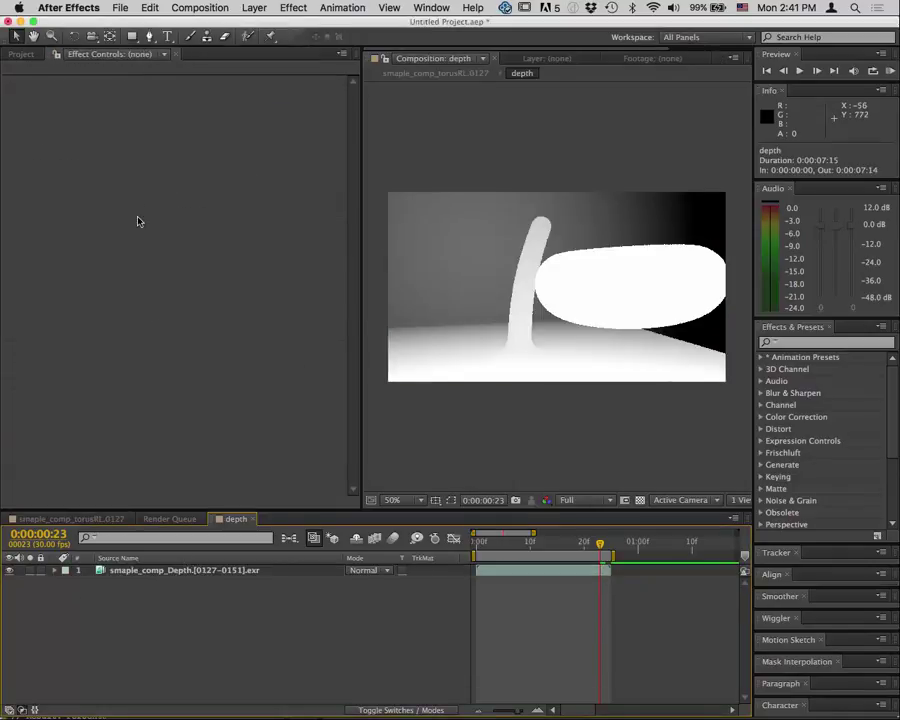
pyautogui.click(151, 575)
pyautogui.click(18, 200)
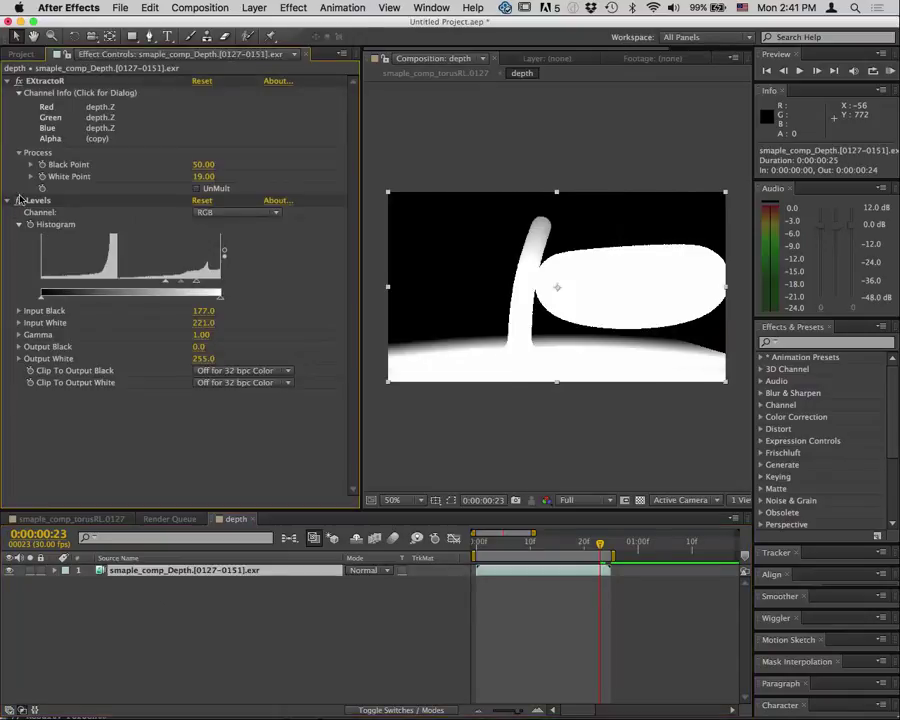
pyautogui.click(100, 519)
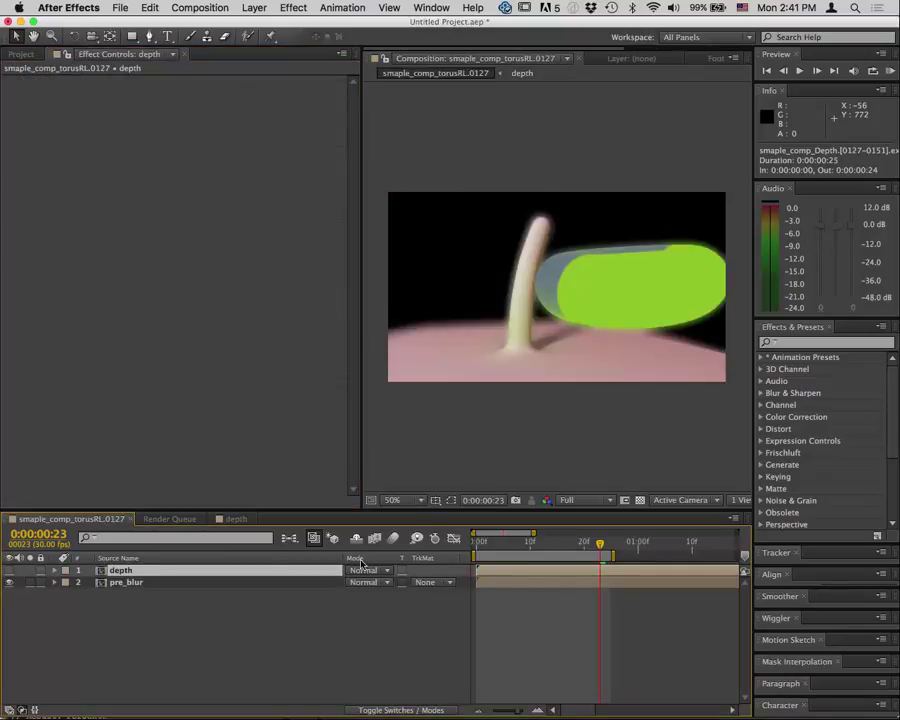
# On pre_blur, set the FL Depth Of Field radius to 25.359 and the Camera Lens Blur focal distance to 0.48
pyautogui.click(128, 582)
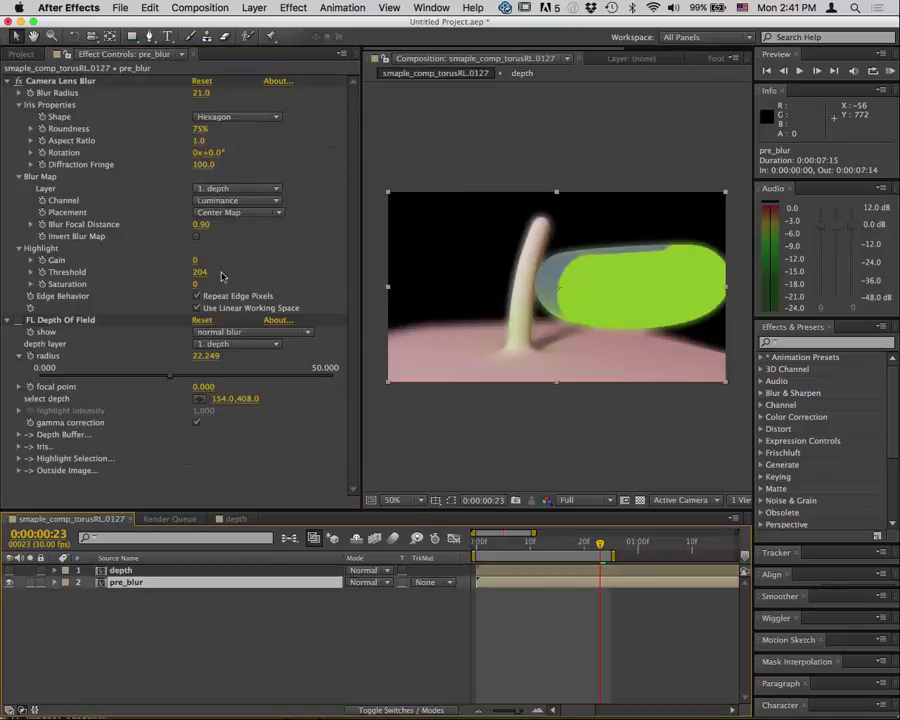
pyautogui.click(195, 224)
pyautogui.moveTo(195, 224); pyautogui.dragTo(378, 204)
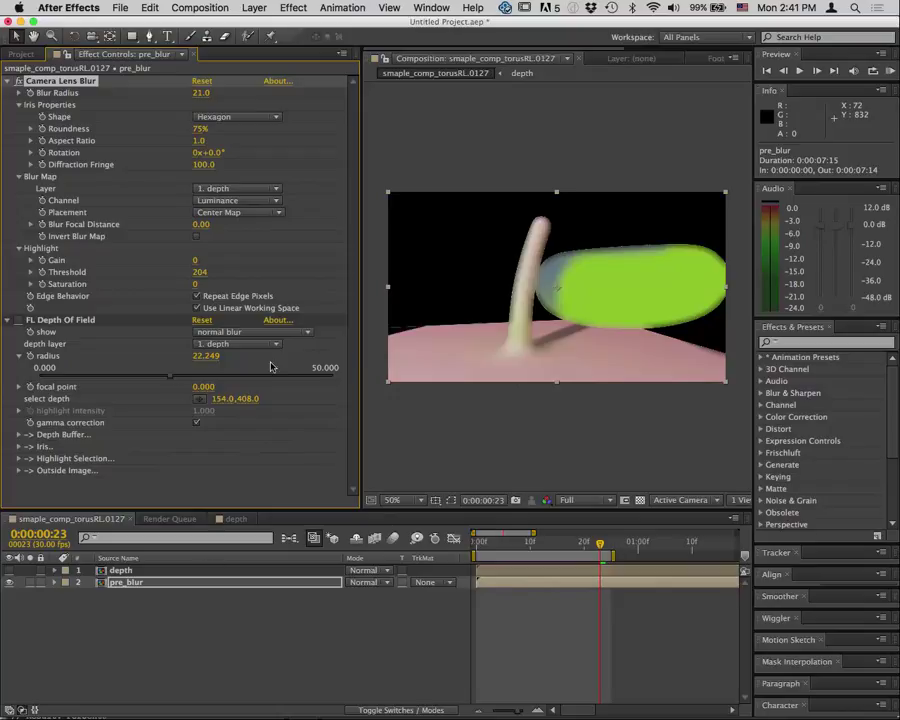
pyautogui.moveTo(170, 377); pyautogui.dragTo(188, 382)
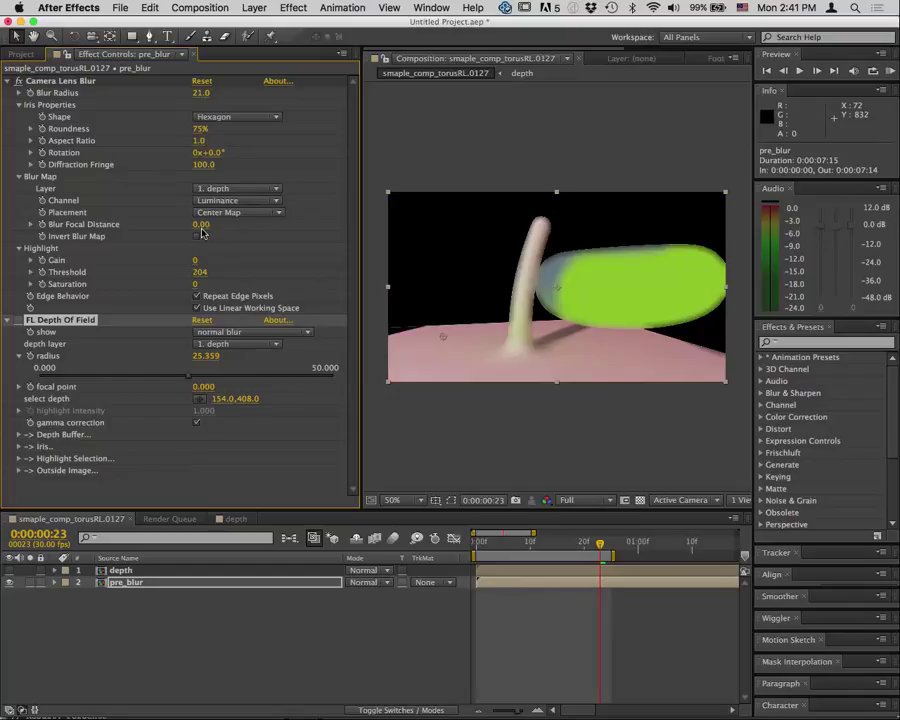
pyautogui.moveTo(200, 224)
pyautogui.mouseDown()
pyautogui.moveTo(172, 224)
pyautogui.moveTo(238, 230)
pyautogui.moveTo(217, 231)
pyautogui.mouseUp()
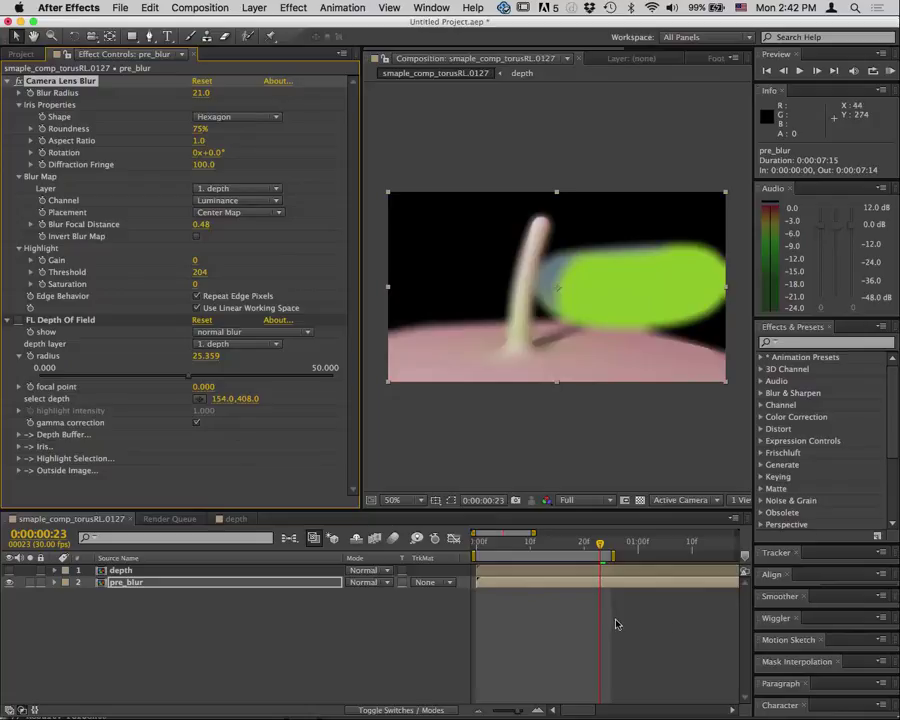
# Switch to Maya and close the Render Settings and Script Editor windows
pyautogui.moveTo(632, 706)
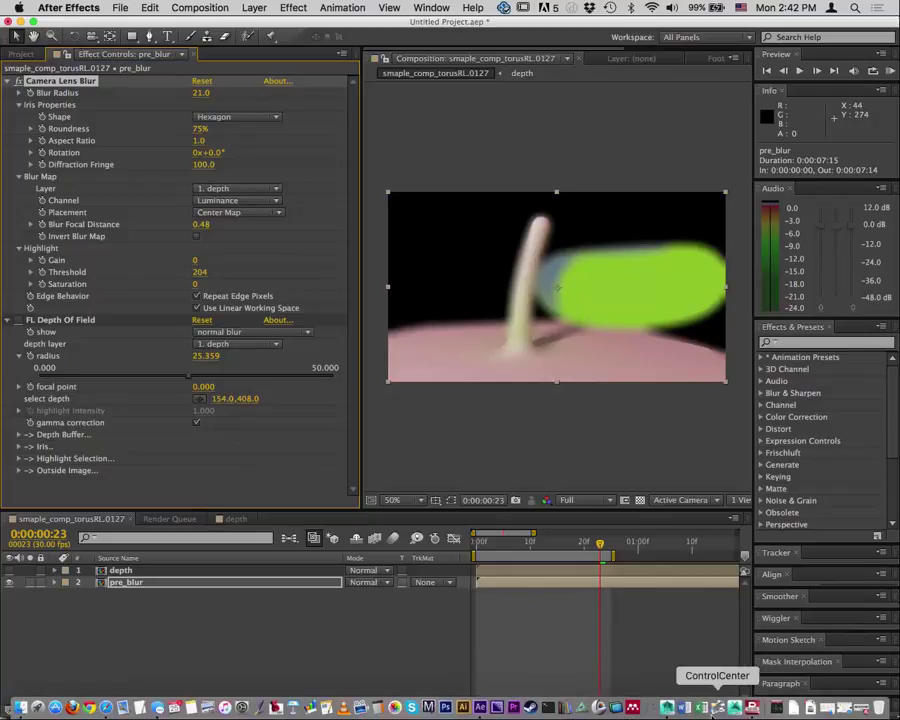
pyautogui.click(668, 708)
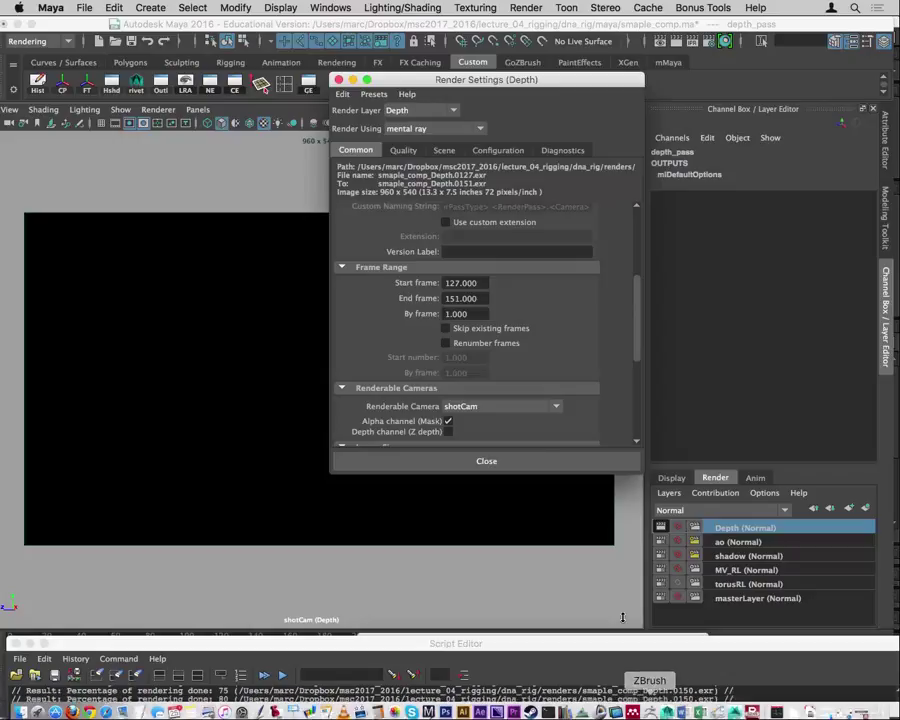
pyautogui.click(339, 80)
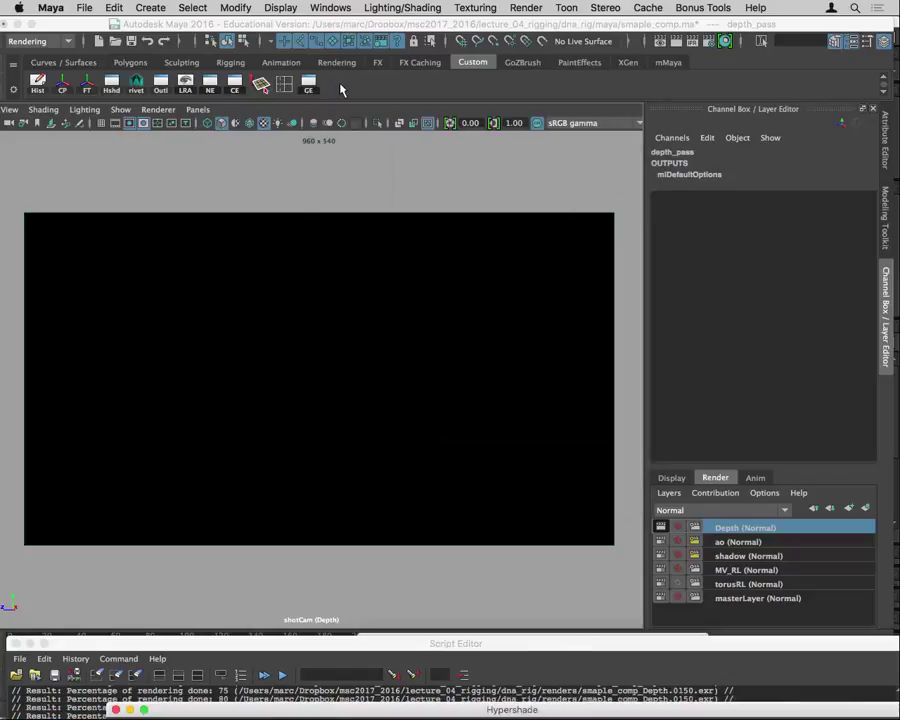
pyautogui.moveTo(258, 647); pyautogui.dragTo(446, 594)
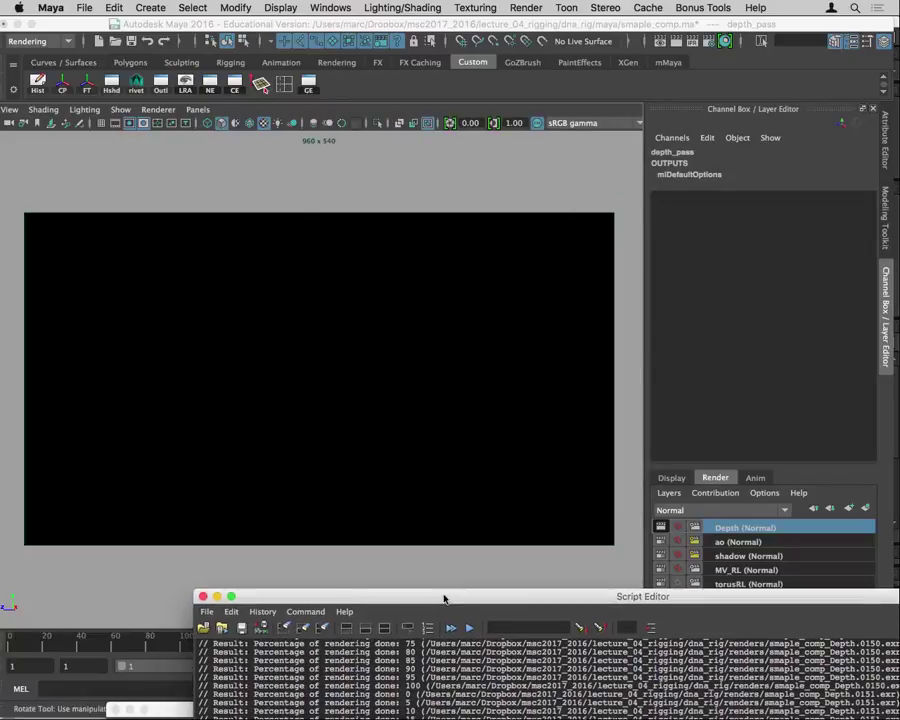
pyautogui.click(200, 592)
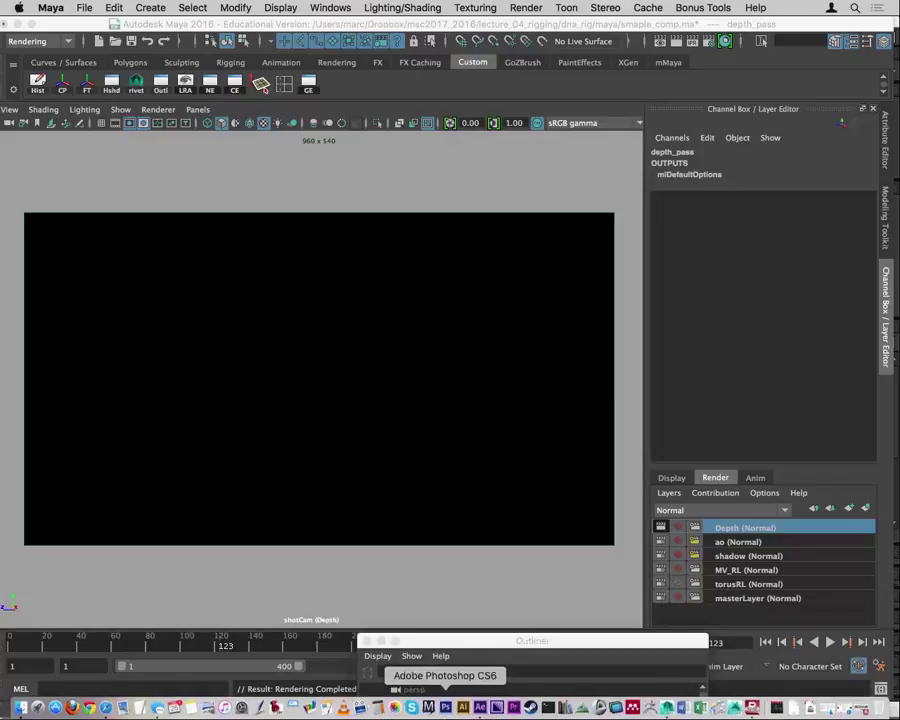
pyautogui.click(18, 709)
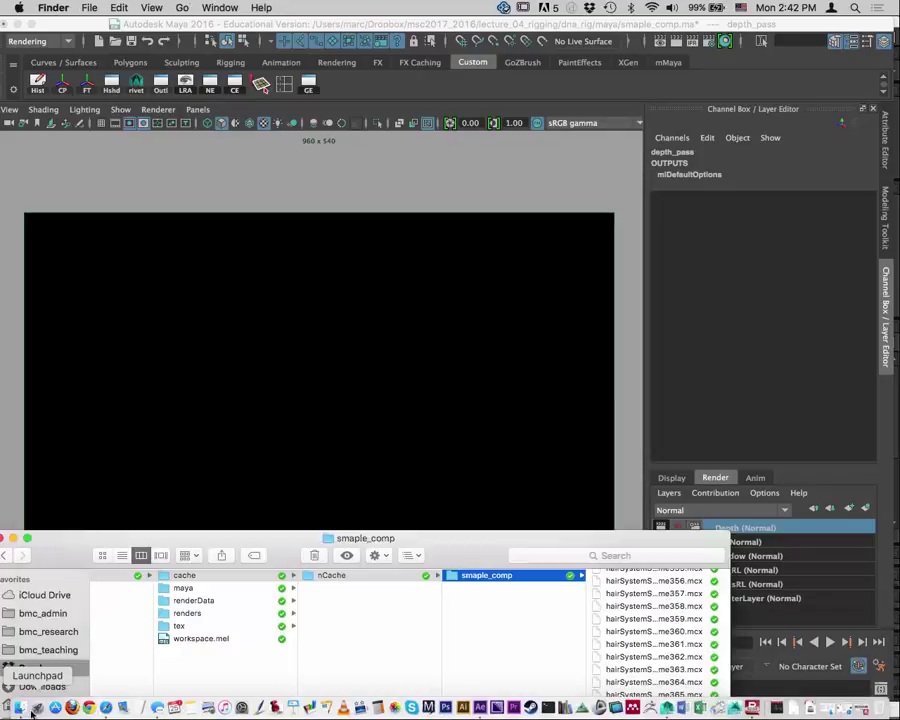
pyautogui.press('super+h')
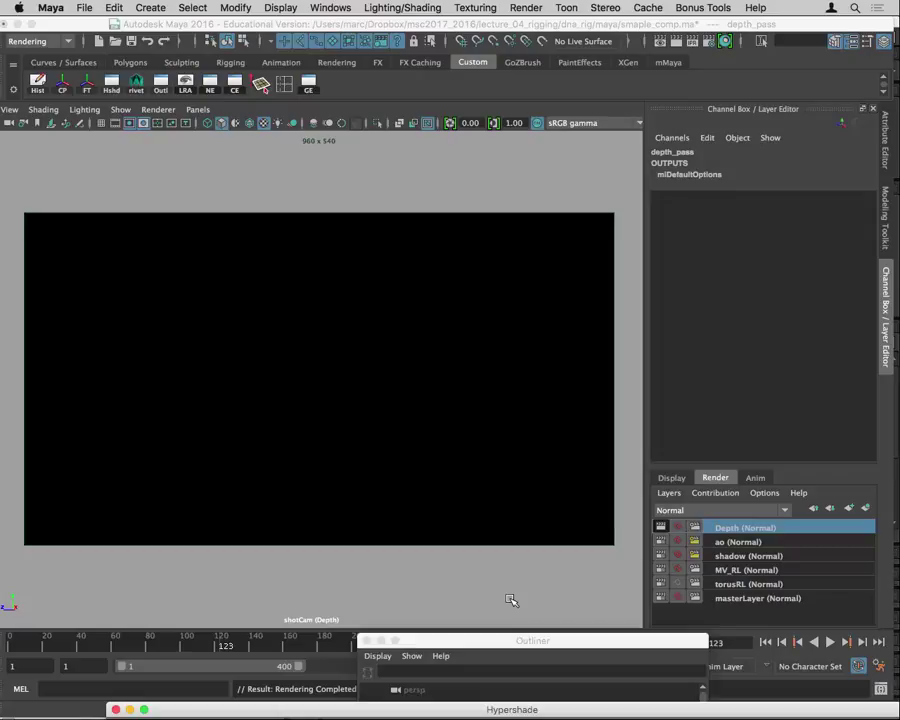
pyautogui.press('super+Tab')
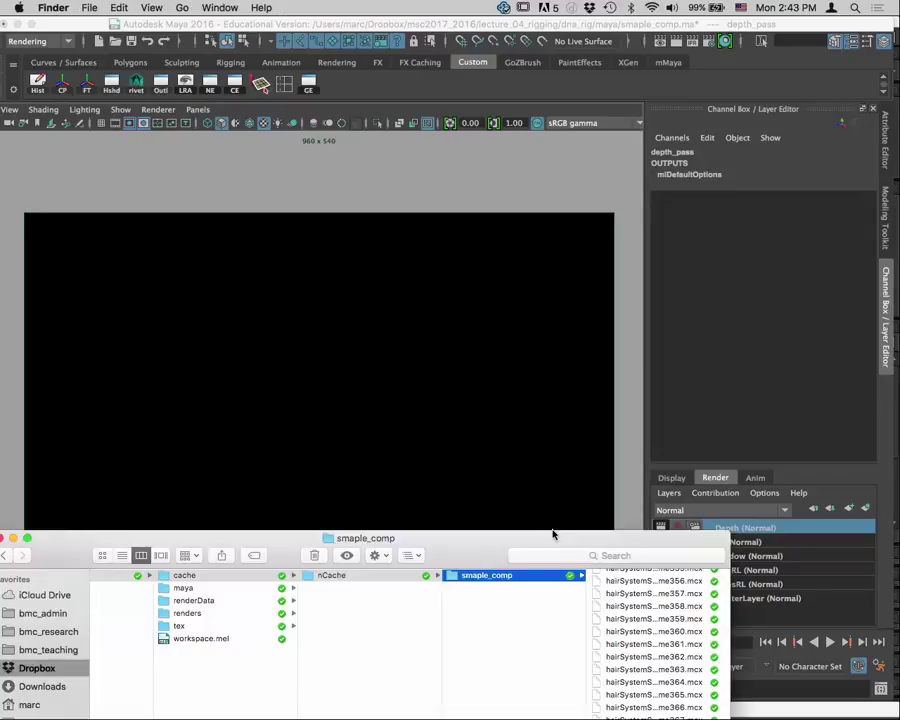
pyautogui.press('super+Tab')
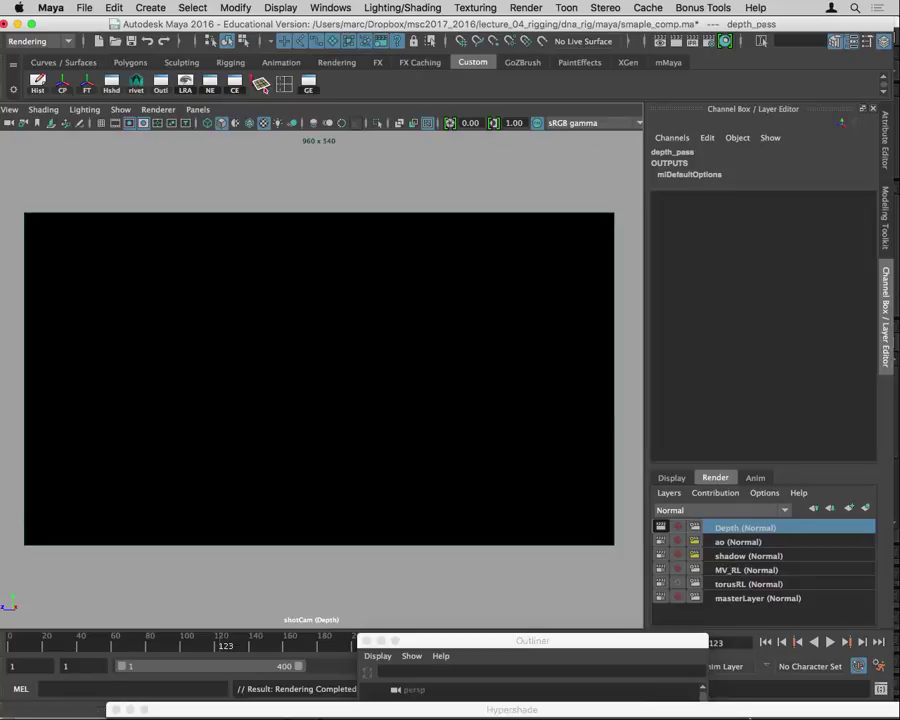
pyautogui.moveTo(750, 708)
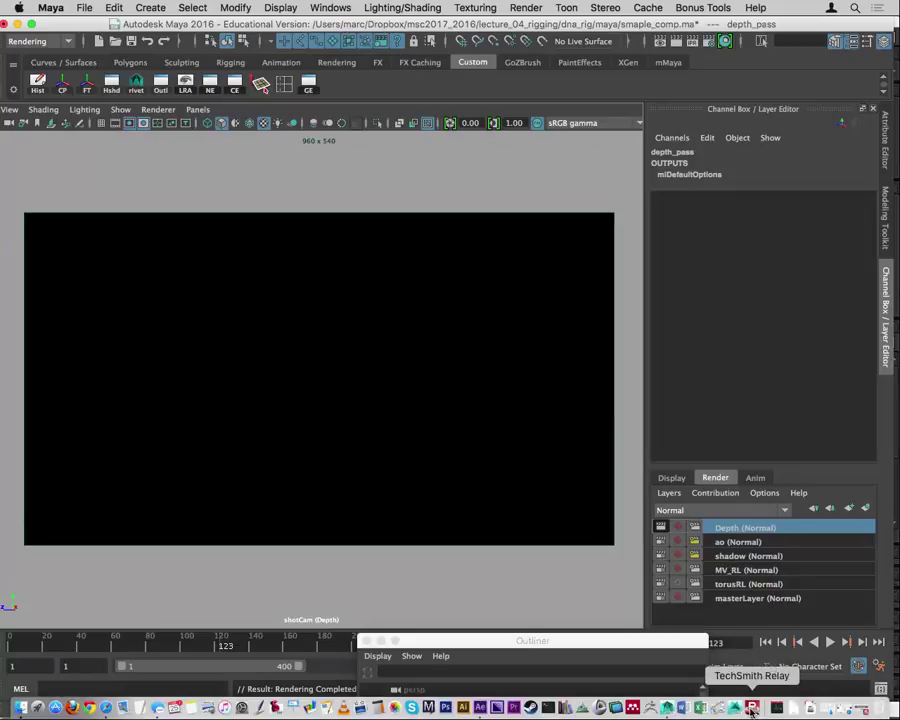